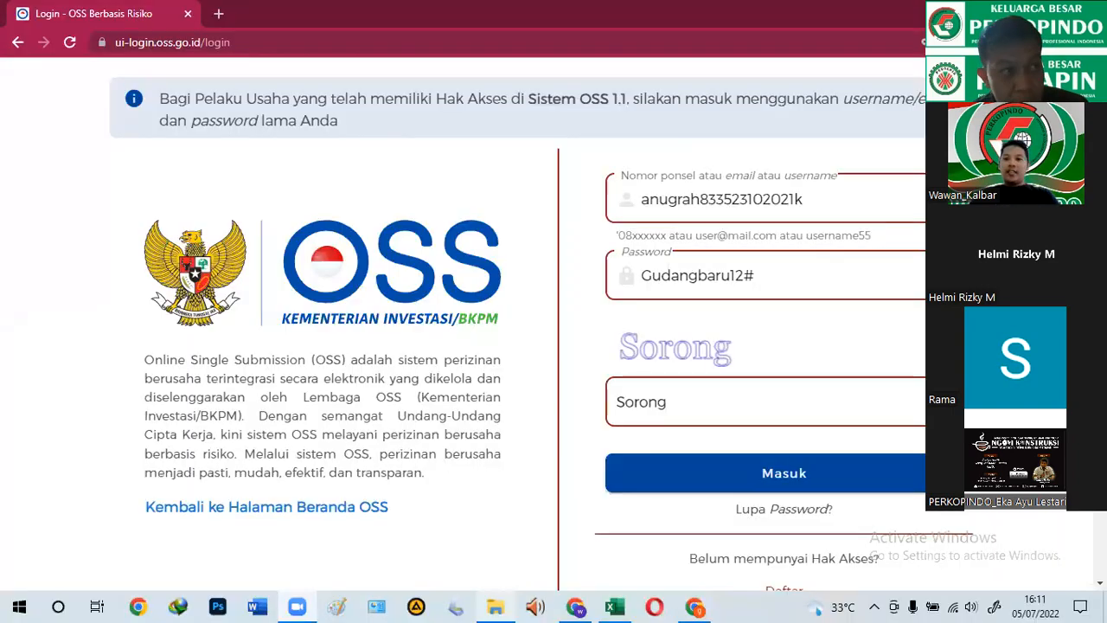
# Step: Leave the OSS login page and bring the CV.AJA company-documents folder window to the front
pyautogui.moveTo(507, 604)
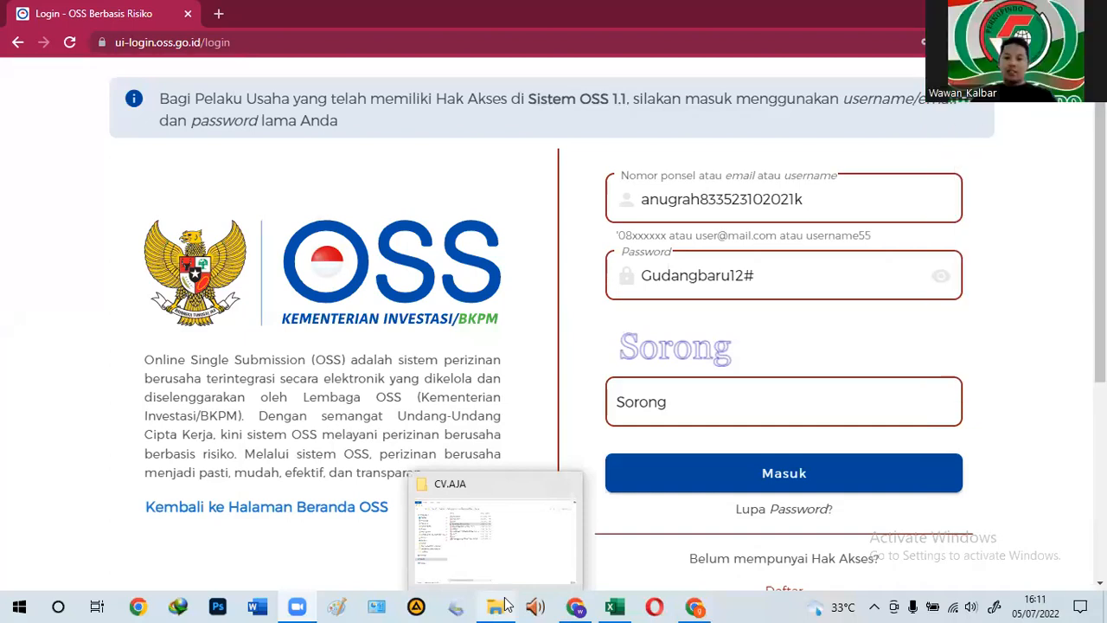
pyautogui.click(501, 545)
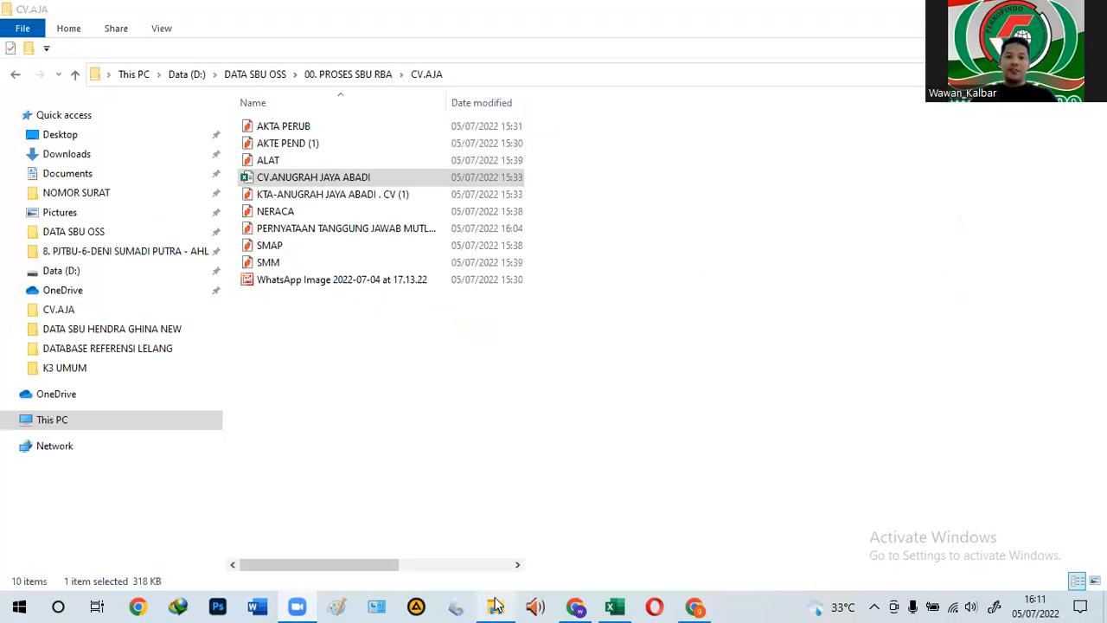
# Step: Preview the AKTA PERUB and AKTE PEND (1) deeds and the WhatsApp Image photo
pyautogui.click(319, 361)
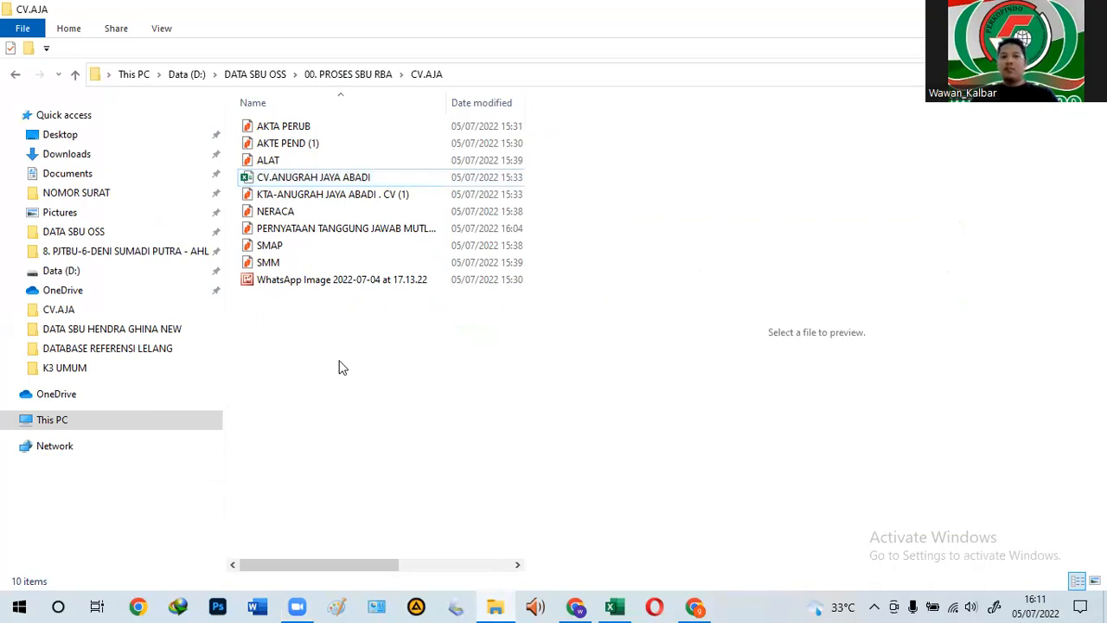
pyautogui.click(300, 130)
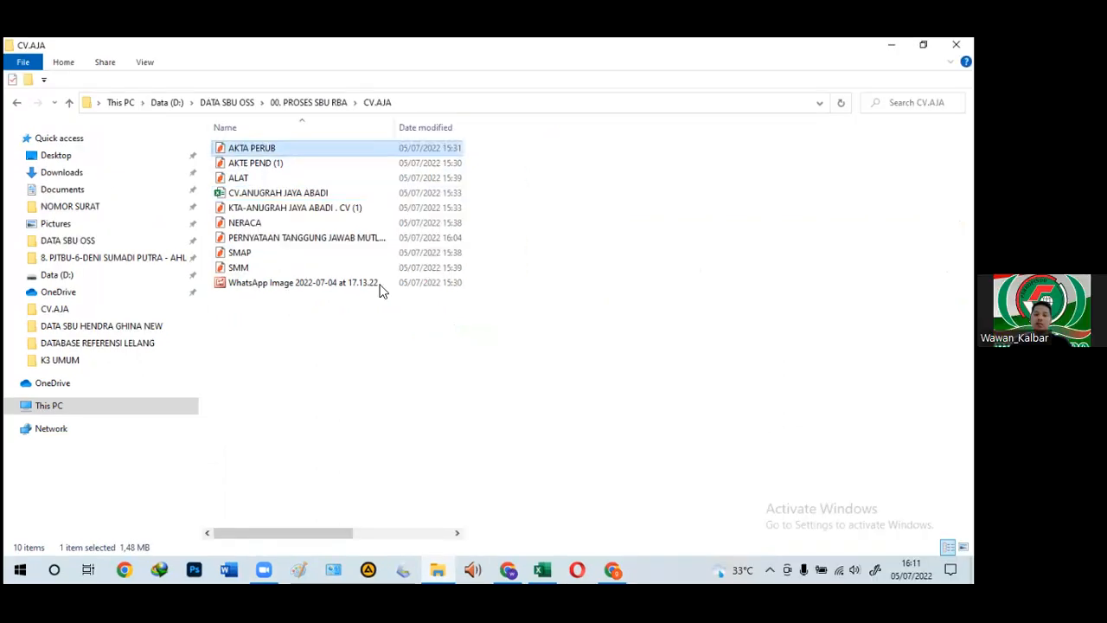
pyautogui.click(257, 164)
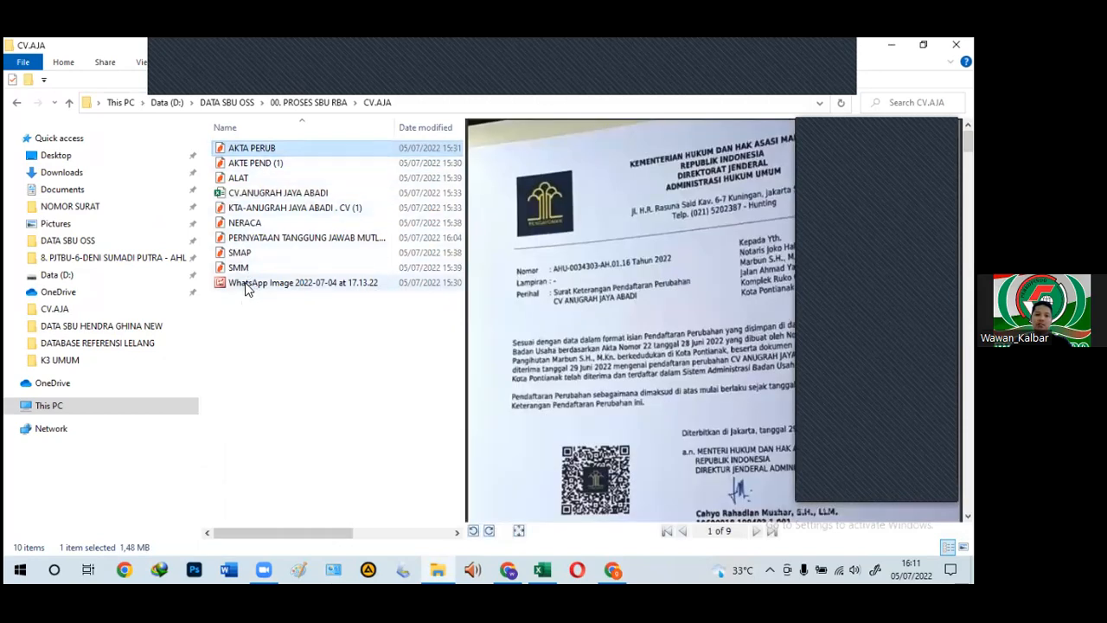
pyautogui.click(254, 285)
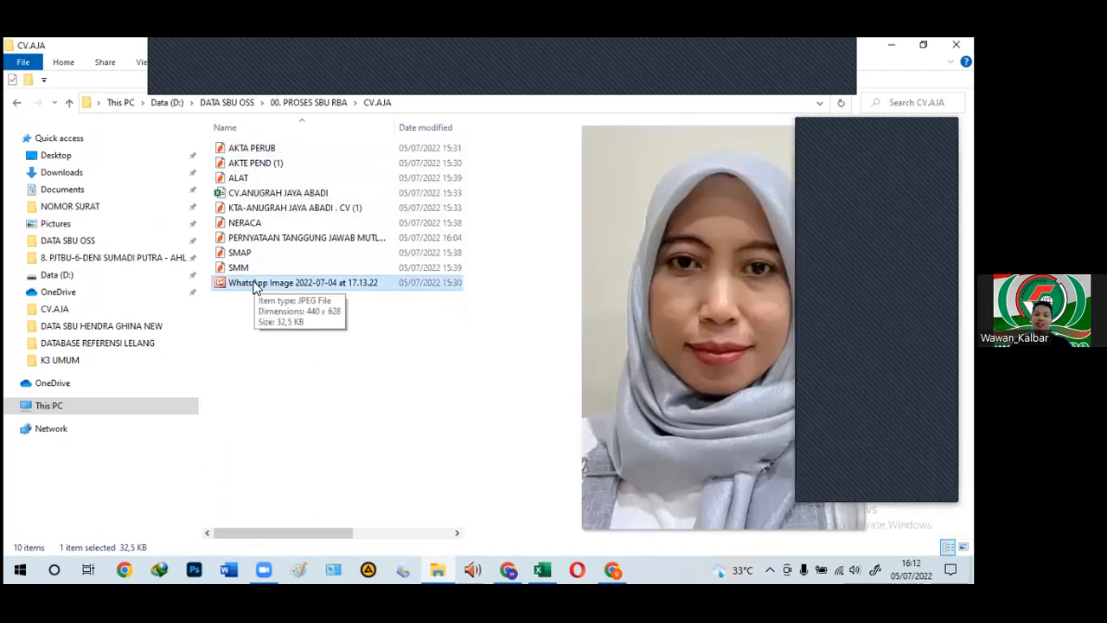
pyautogui.click(258, 151)
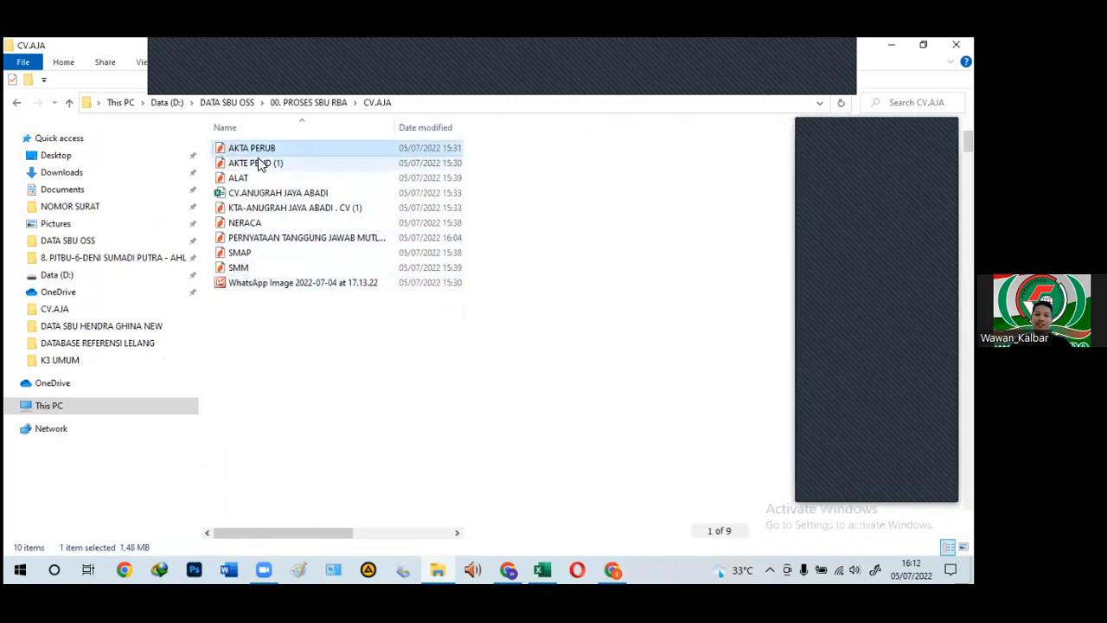
pyautogui.click(258, 163)
# Step: Review the photo and deeds once more, clear the preview, and switch to the Excel workbook
pyautogui.click(254, 284)
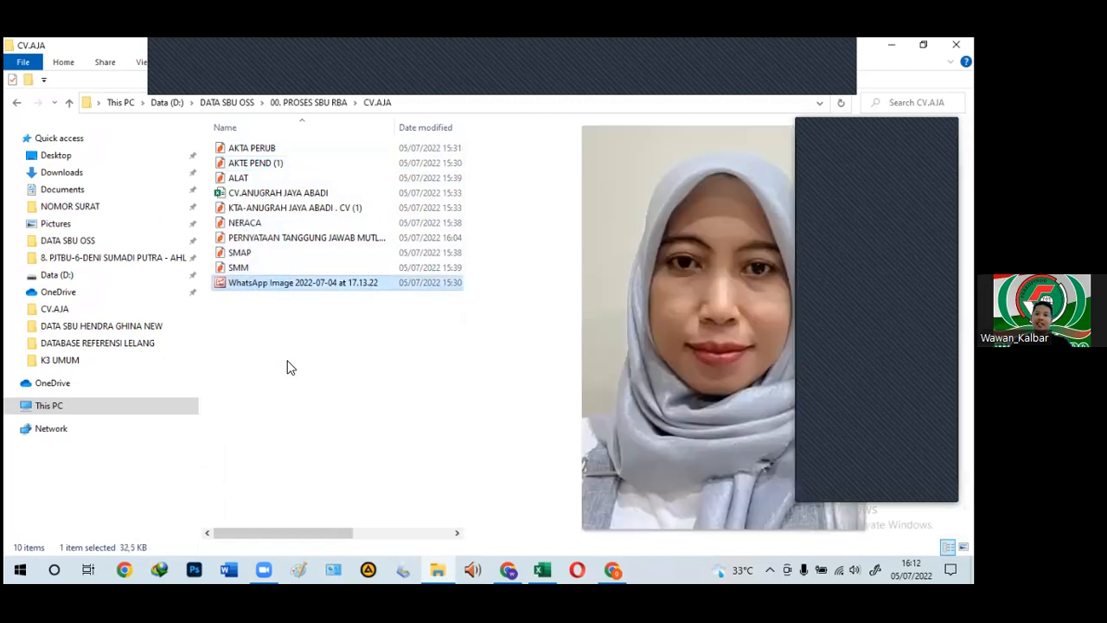
pyautogui.click(256, 152)
pyautogui.click(255, 161)
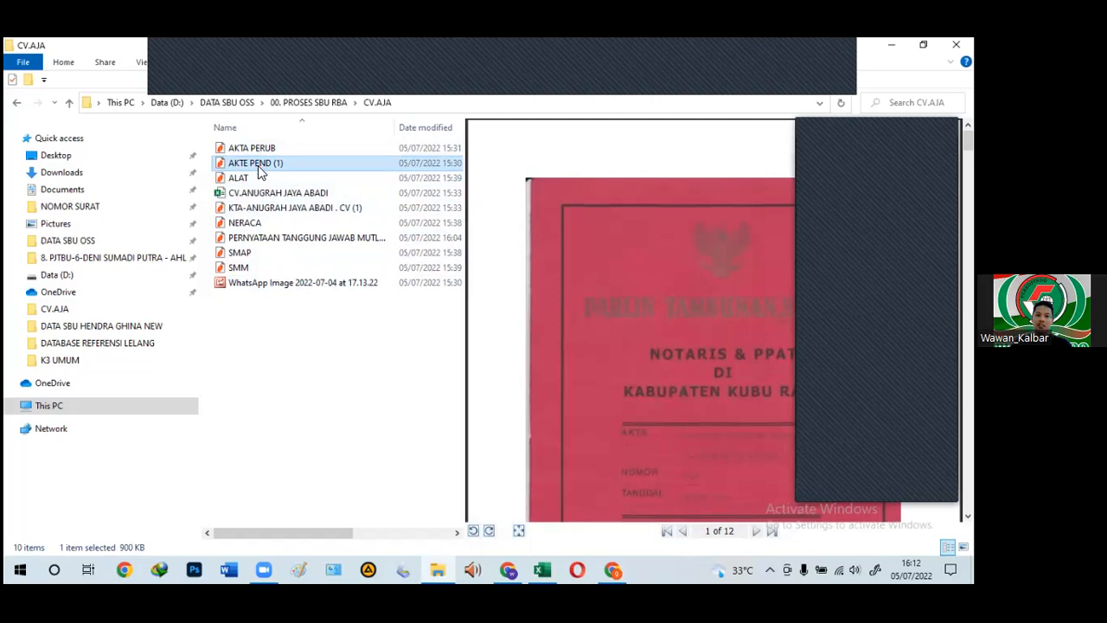
pyautogui.click(253, 284)
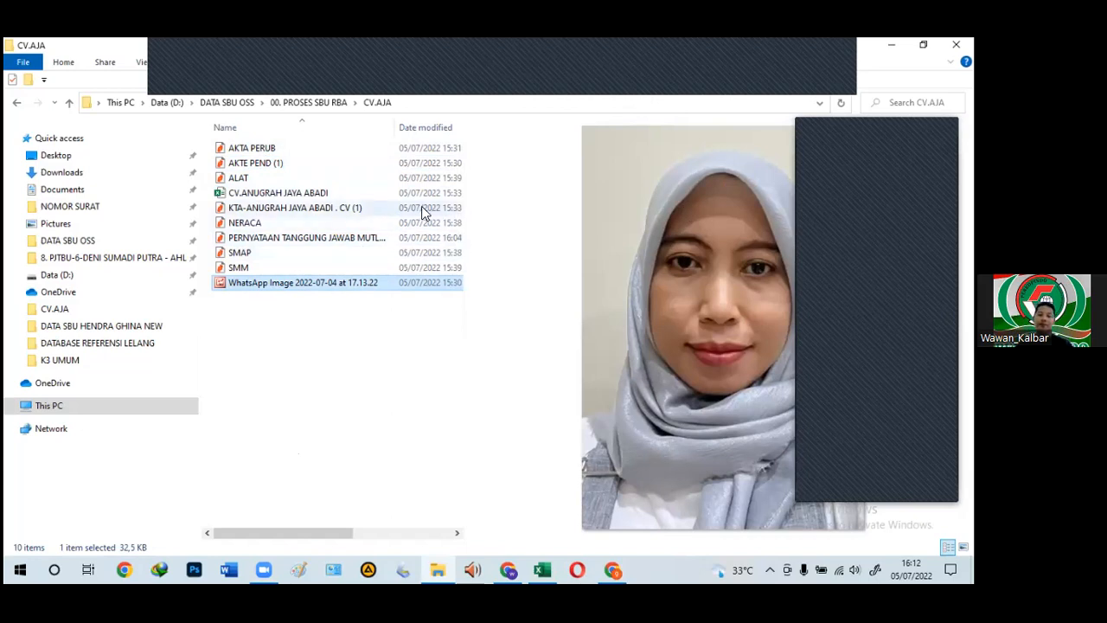
pyautogui.click(287, 416)
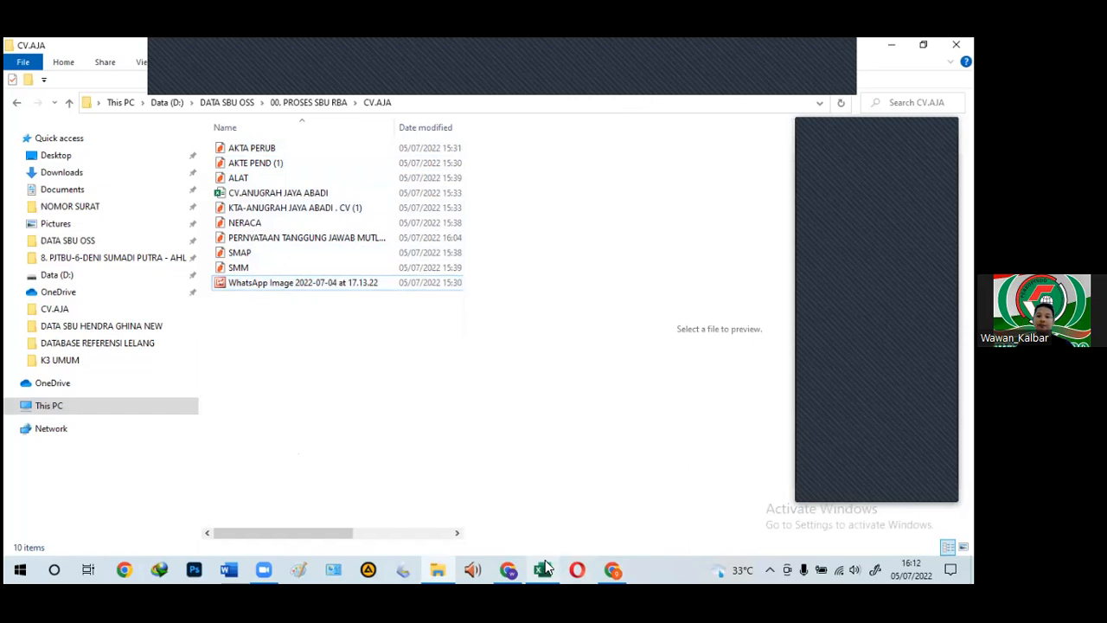
pyautogui.click(543, 568)
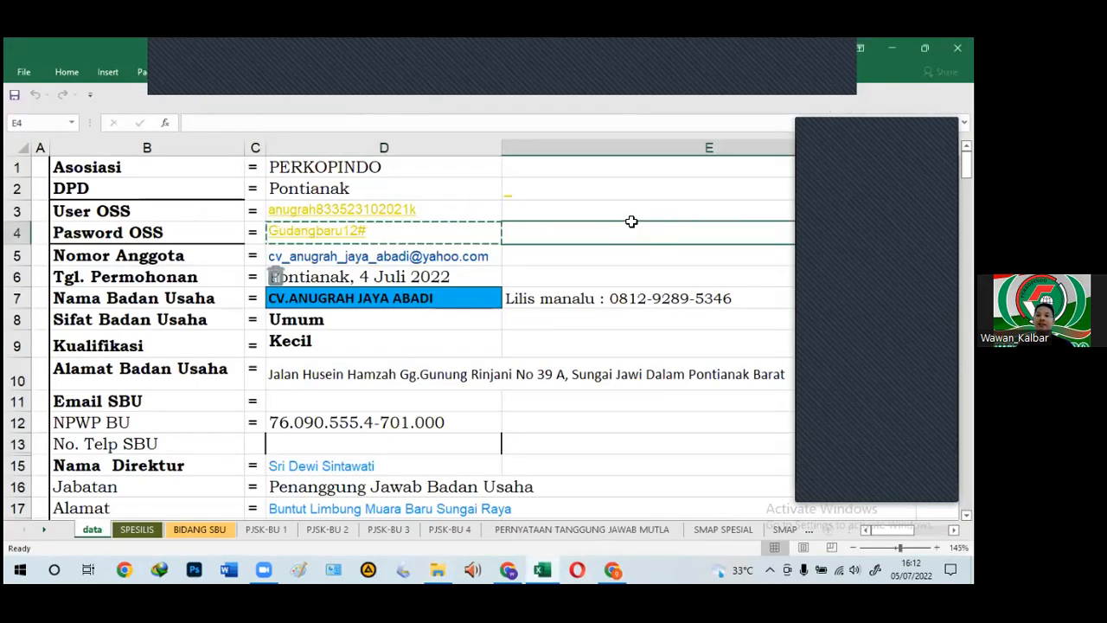
# Step: Zoom the data sheet from 145% to 205% and scroll back to column A
pyautogui.click(579, 225)
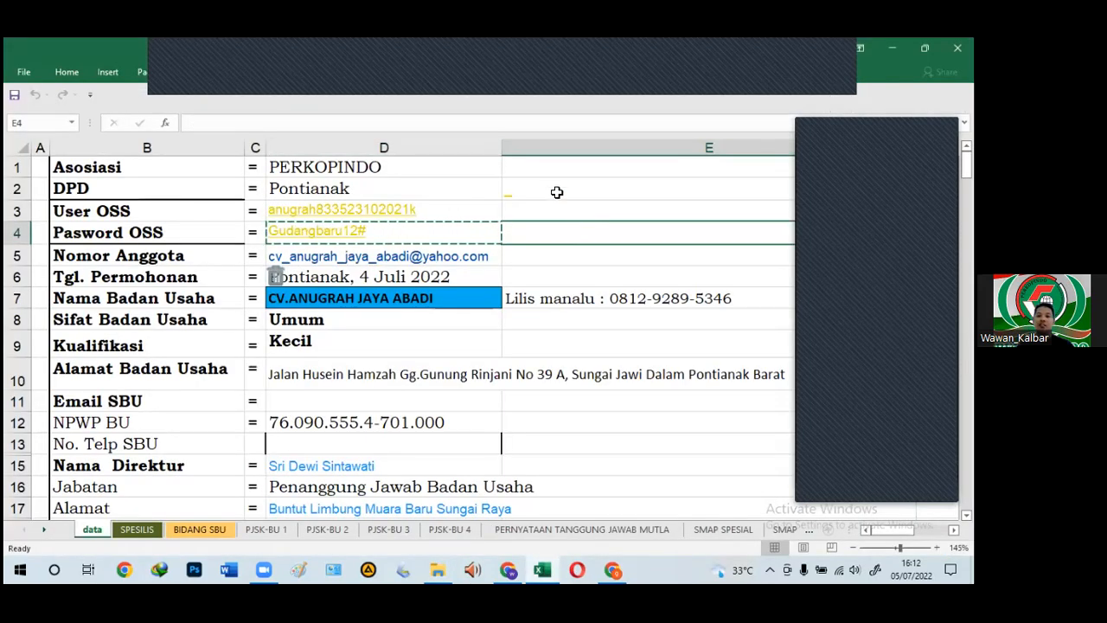
pyautogui.scroll(-2, 542, 267)
pyautogui.scroll(2, 533, 307)
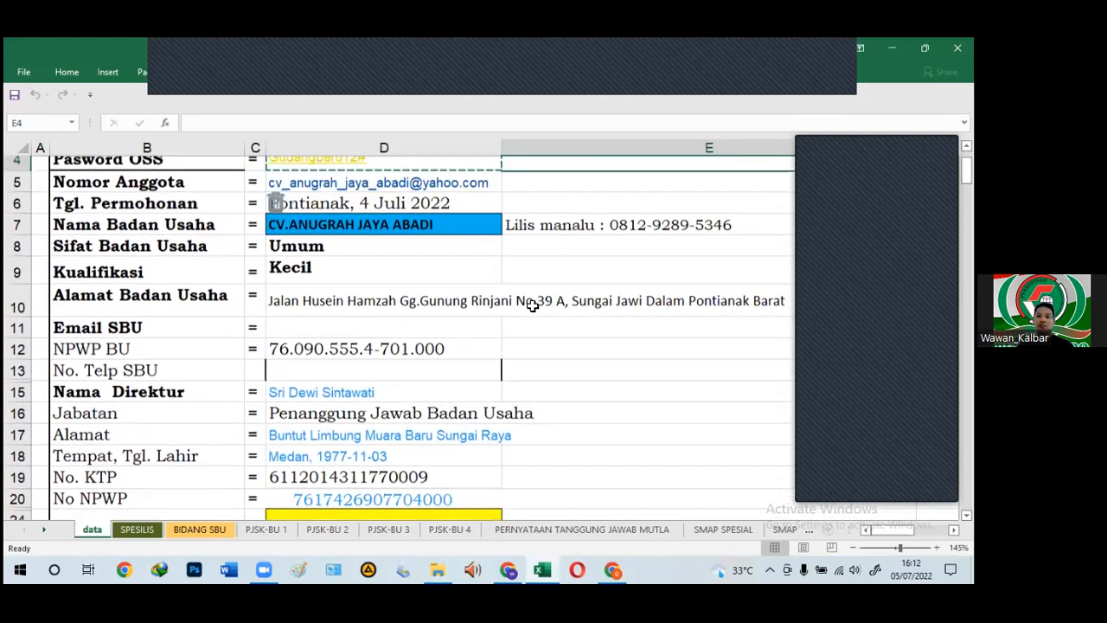
pyautogui.click(564, 171)
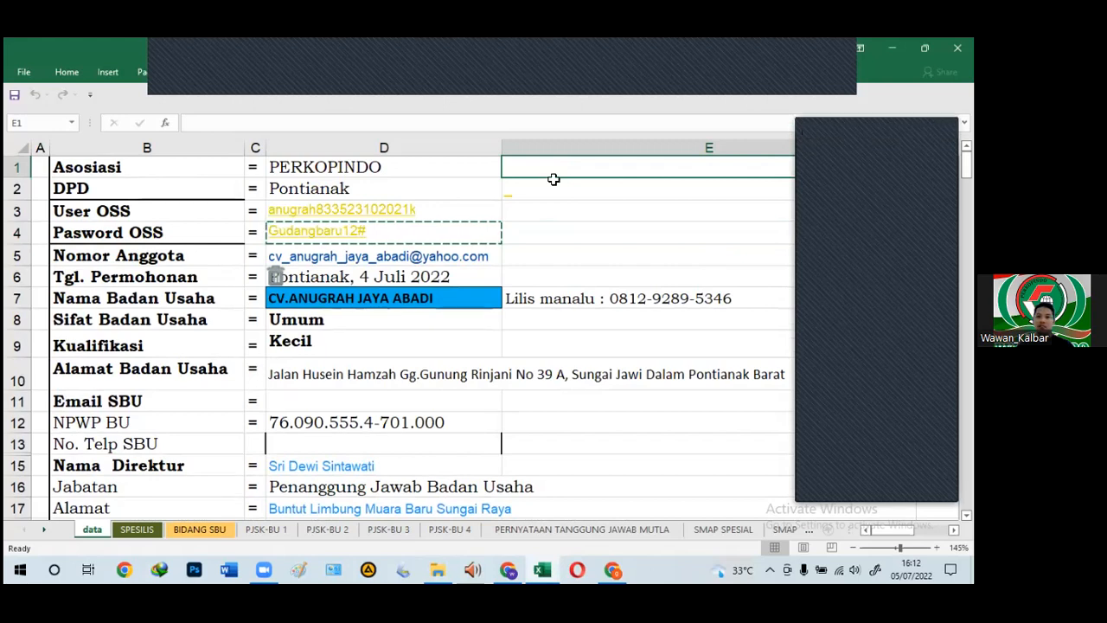
pyautogui.click(539, 210)
pyautogui.scroll(-2, 162, 315)
pyautogui.scroll(-2, 162, 315)
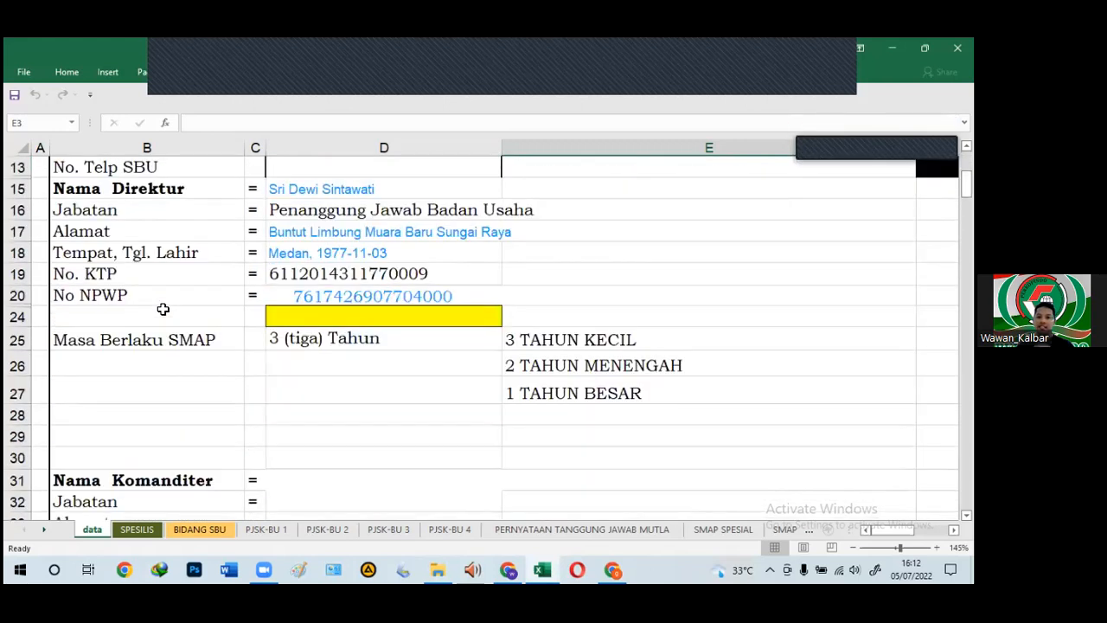
pyautogui.click(289, 372)
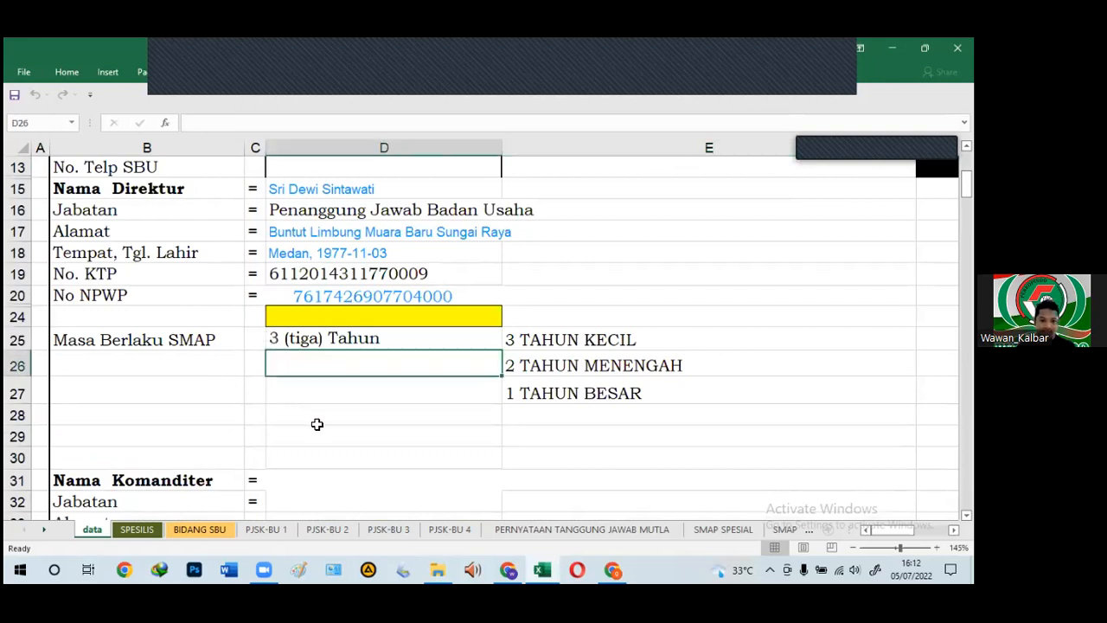
pyautogui.scroll(4, 317, 424)
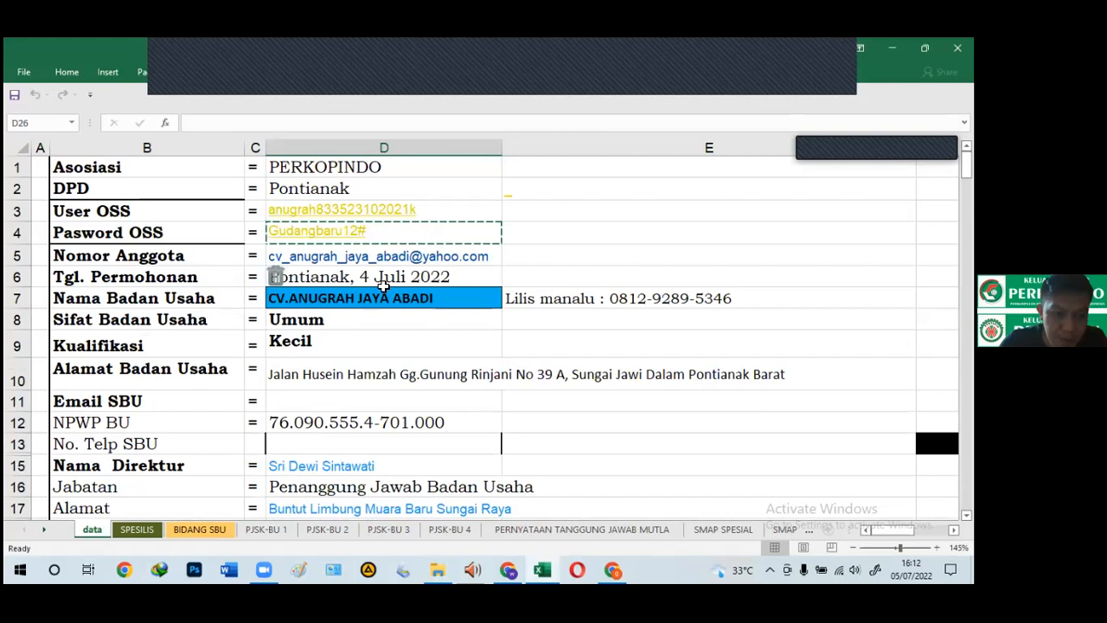
pyautogui.click(531, 173)
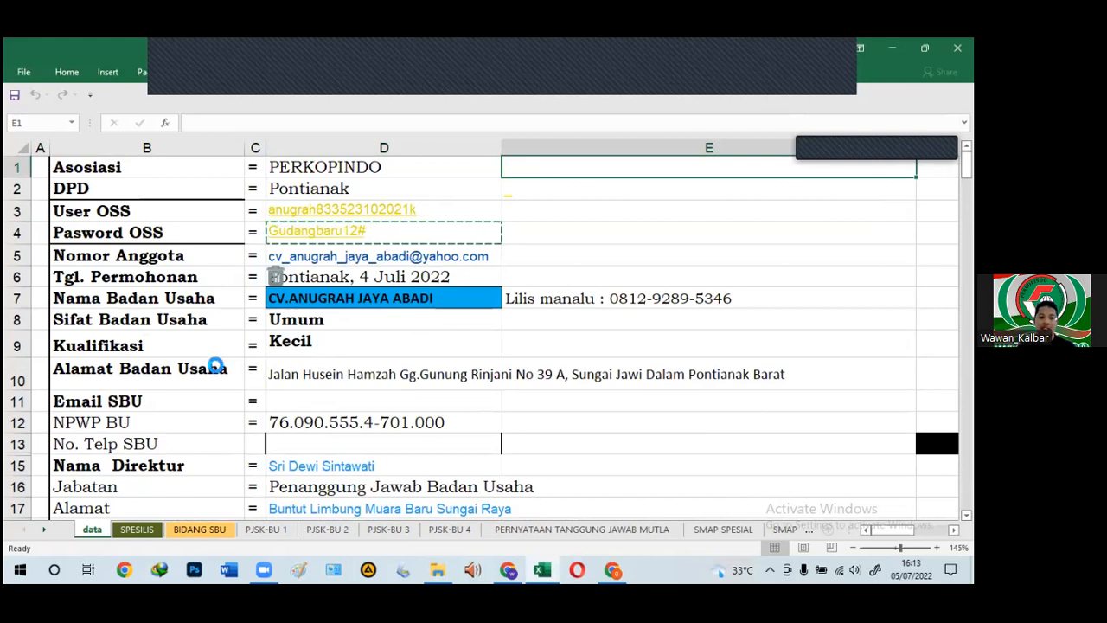
pyautogui.keyDown('ctrl'); pyautogui.scroll(2, 216, 364); pyautogui.keyUp('ctrl')
pyautogui.keyDown('ctrl'); pyautogui.scroll(2, 208, 309); pyautogui.keyUp('ctrl')
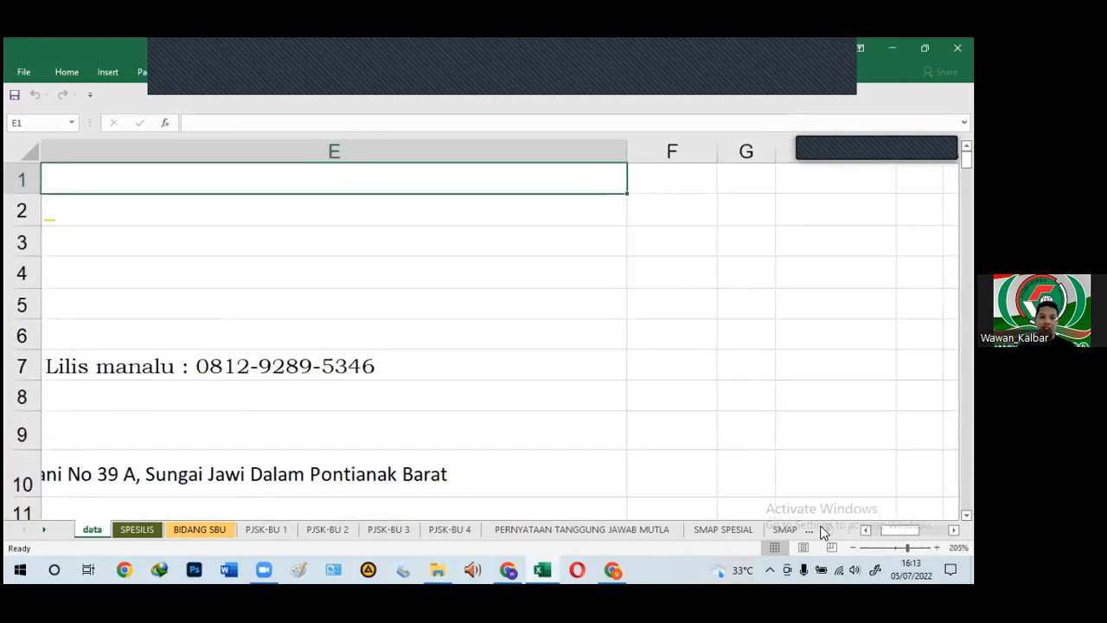
pyautogui.hscroll(-4, 866, 529)
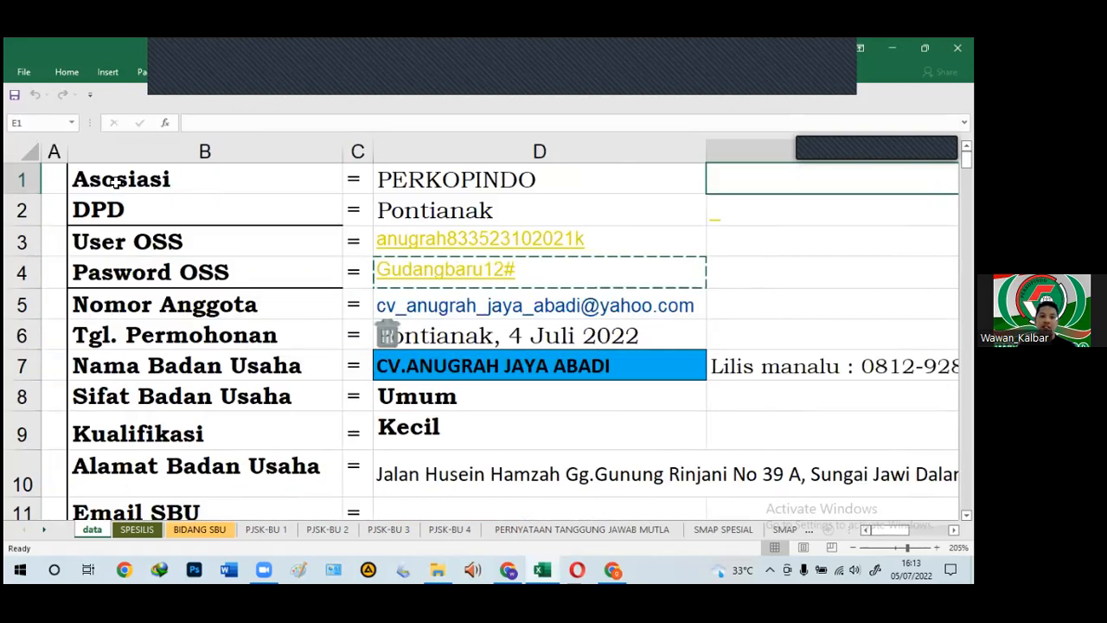
pyautogui.click(117, 182)
pyautogui.click(102, 242)
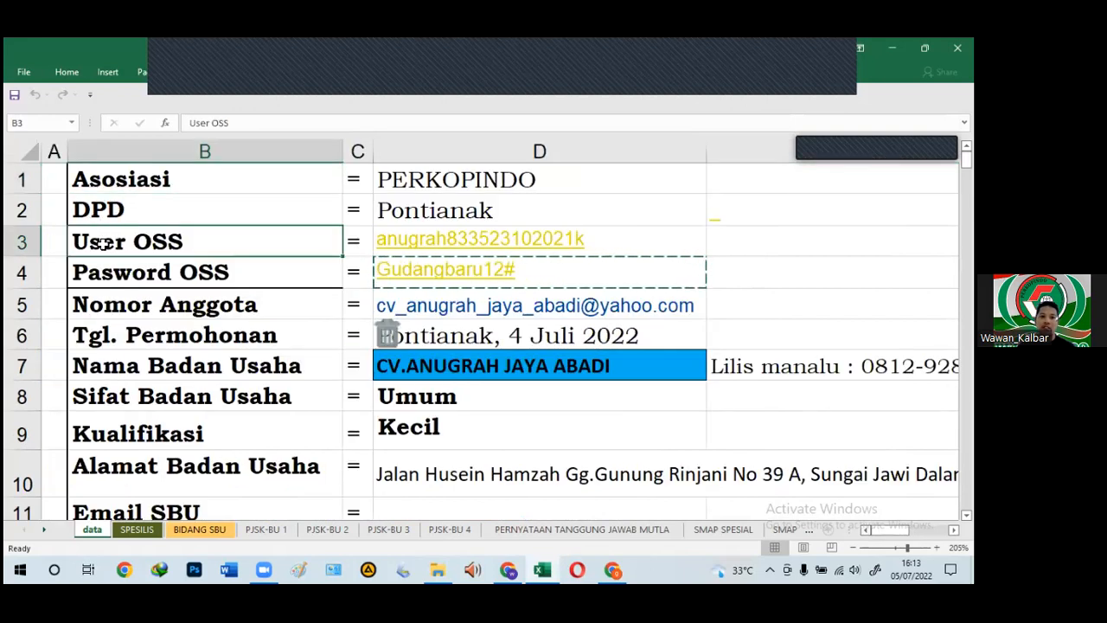
pyautogui.click(134, 211)
pyautogui.click(141, 242)
pyautogui.click(162, 275)
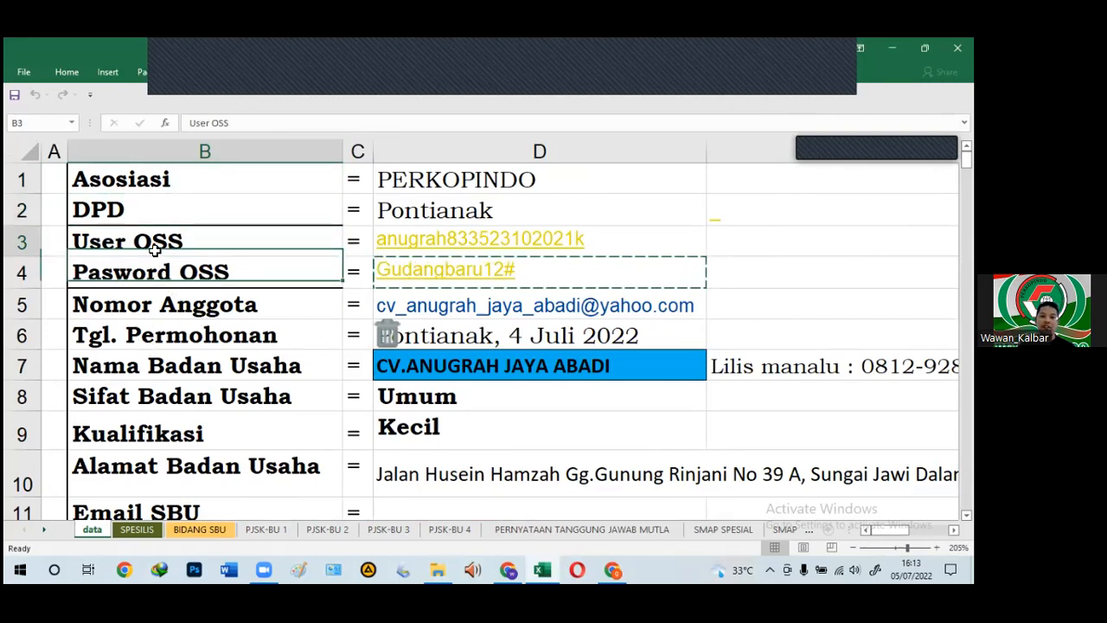
pyautogui.click(155, 248)
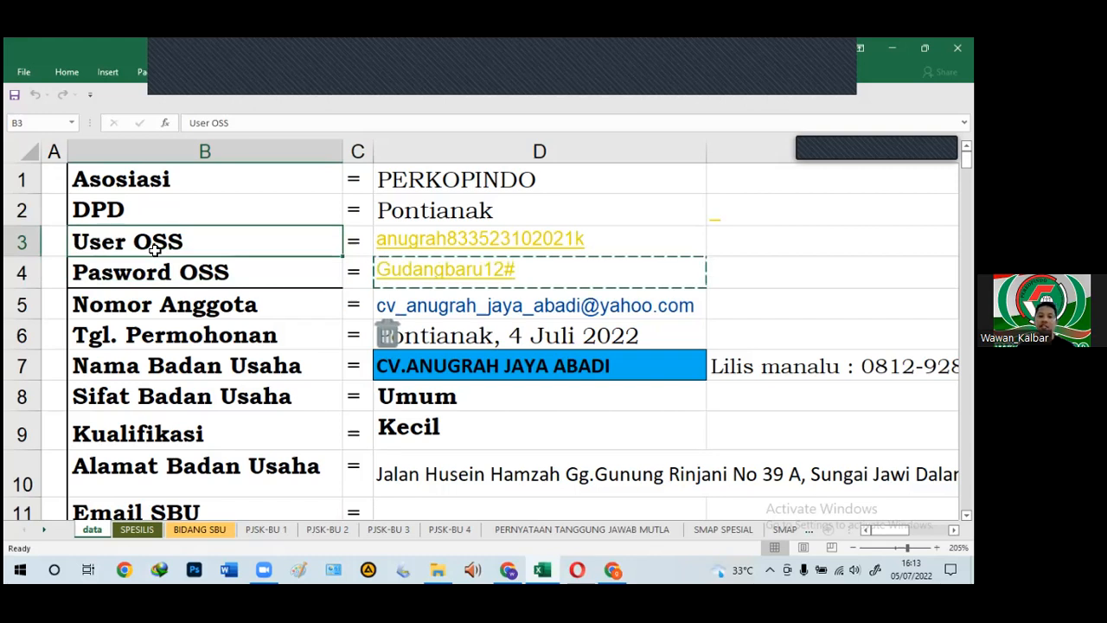
pyautogui.press('Right')
pyautogui.press('Right')
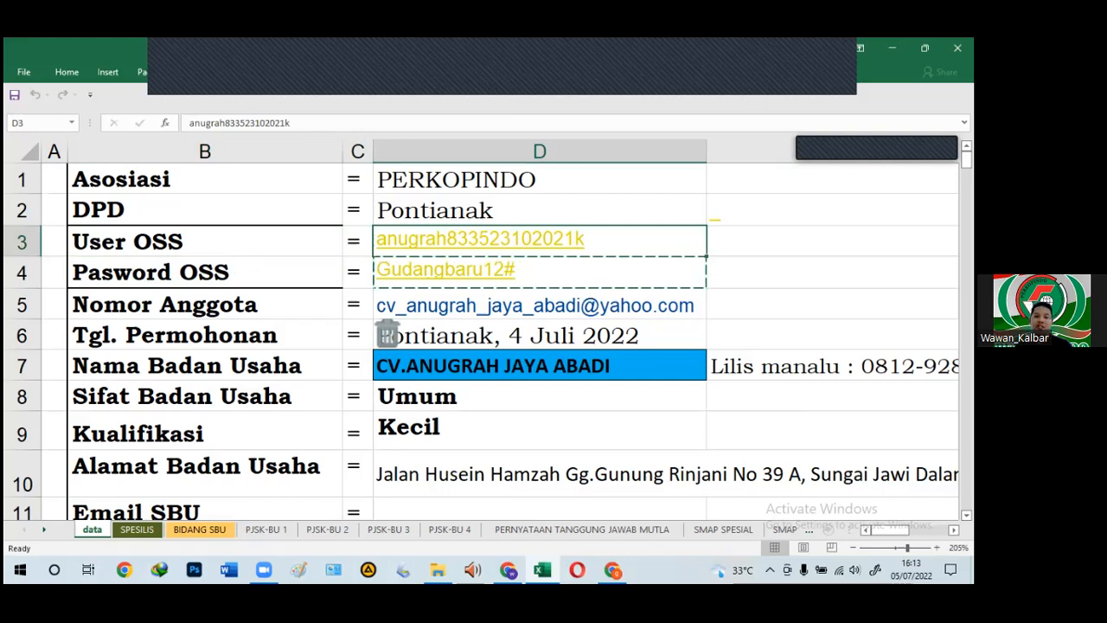
pyautogui.click(134, 250)
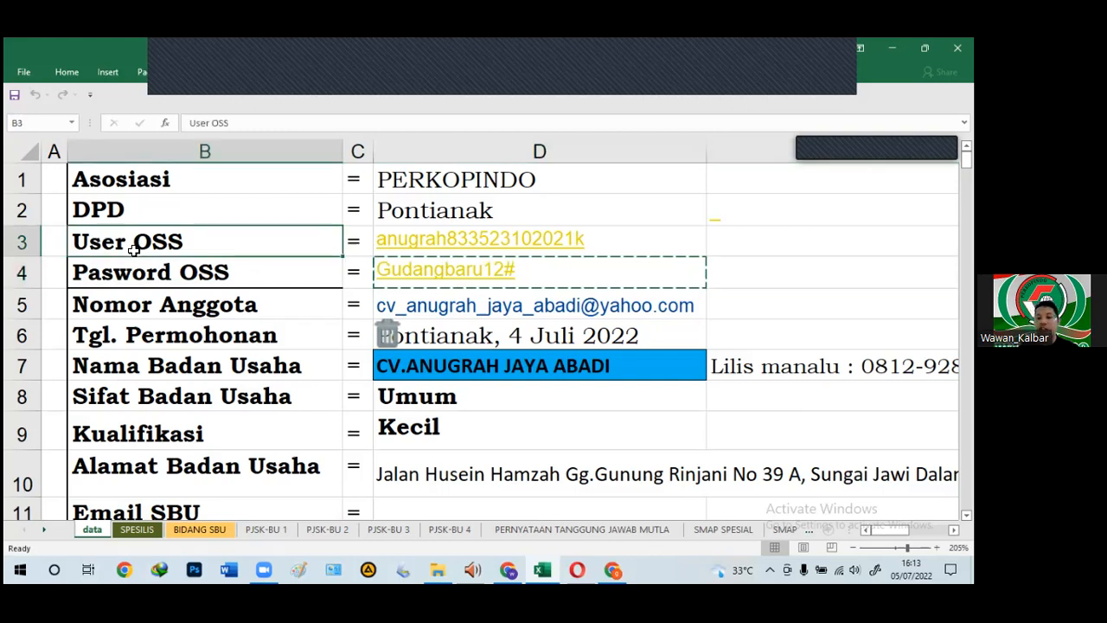
pyautogui.press('Down')
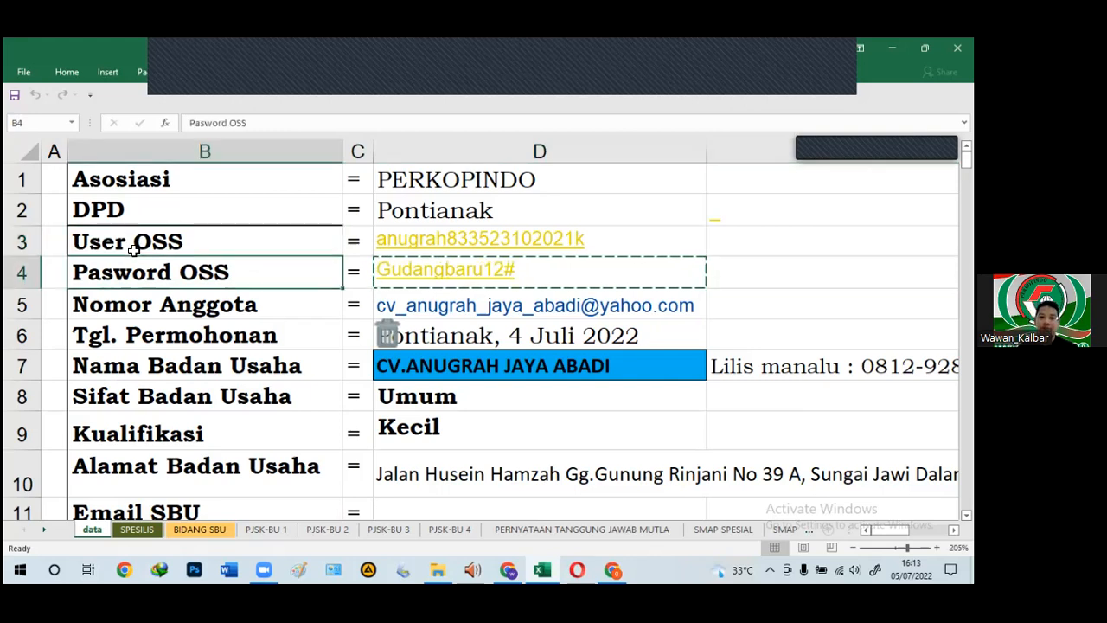
pyautogui.click(180, 311)
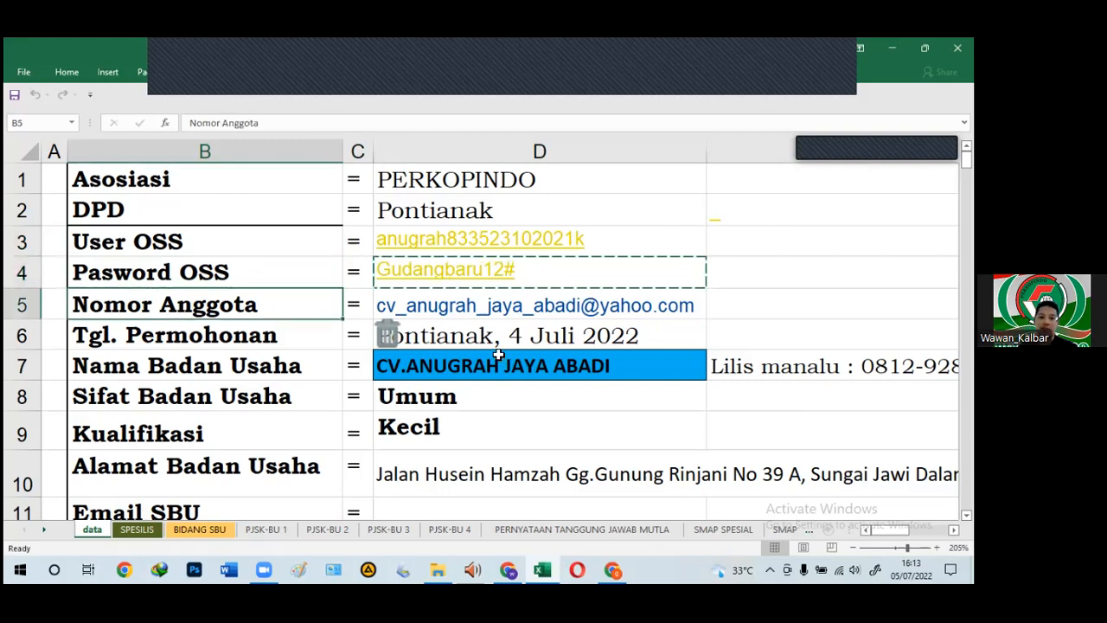
pyautogui.scroll(-2, 499, 355)
pyautogui.scroll(2, 234, 341)
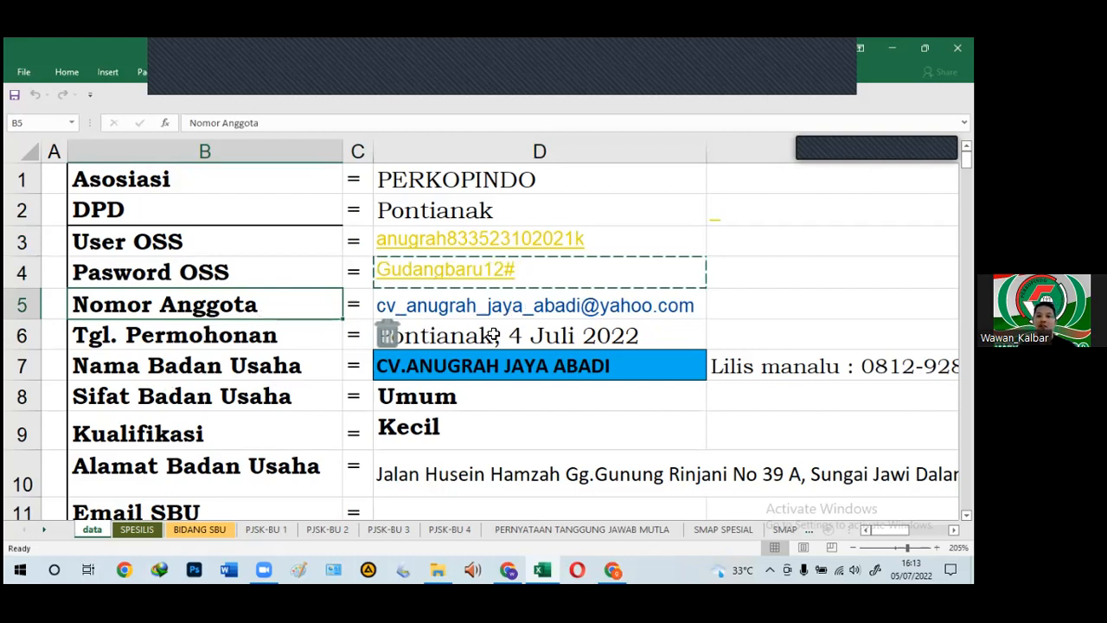
pyautogui.scroll(-1, 658, 286)
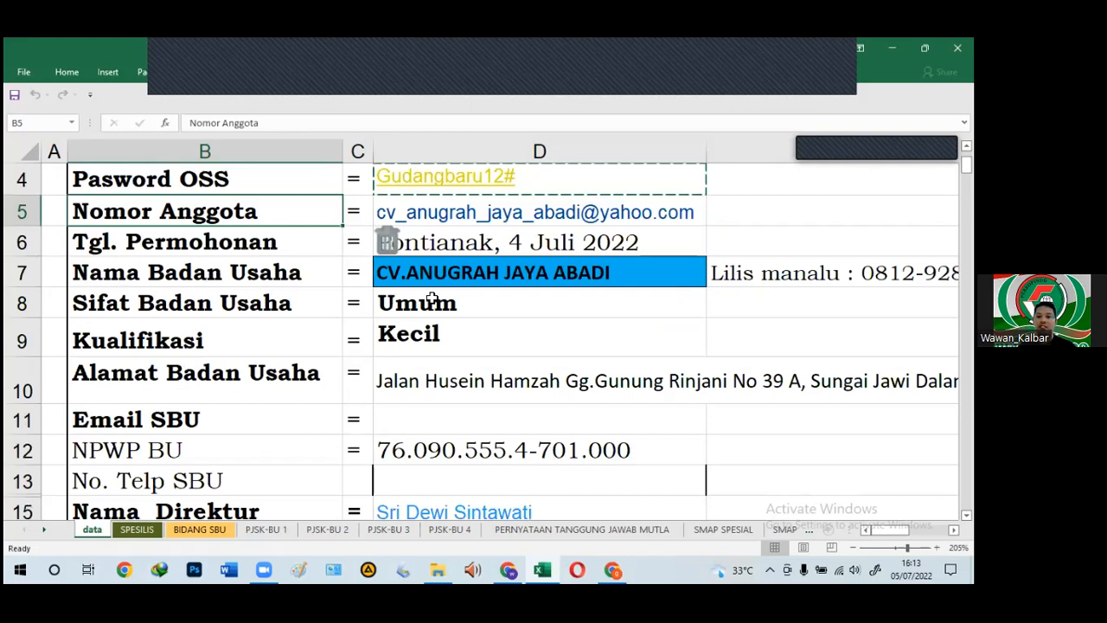
pyautogui.click(747, 284)
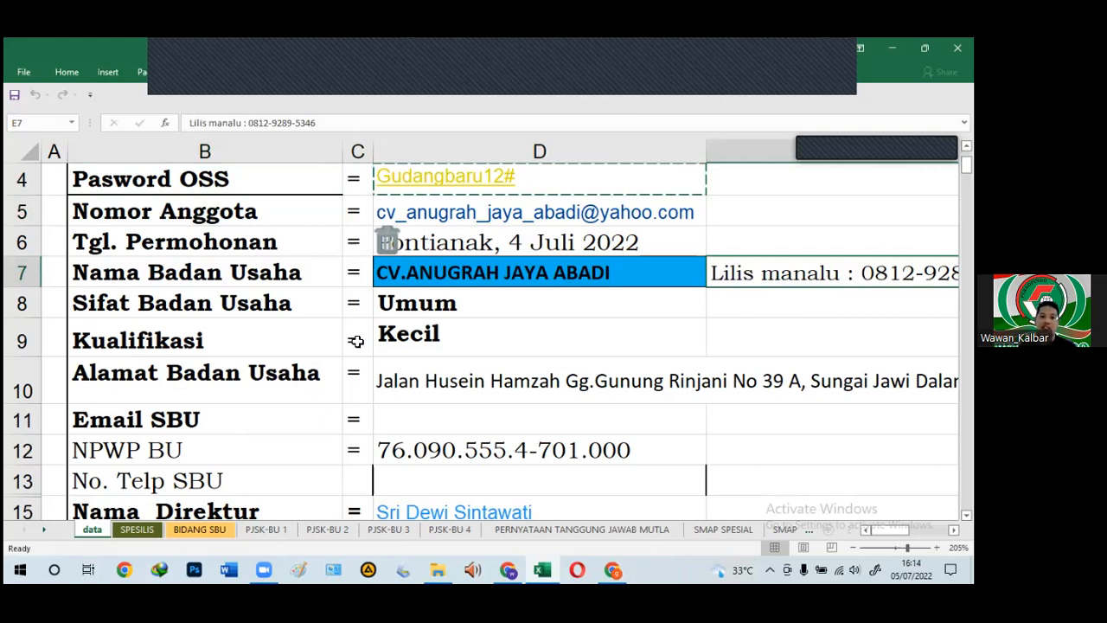
pyautogui.scroll(1, 422, 361)
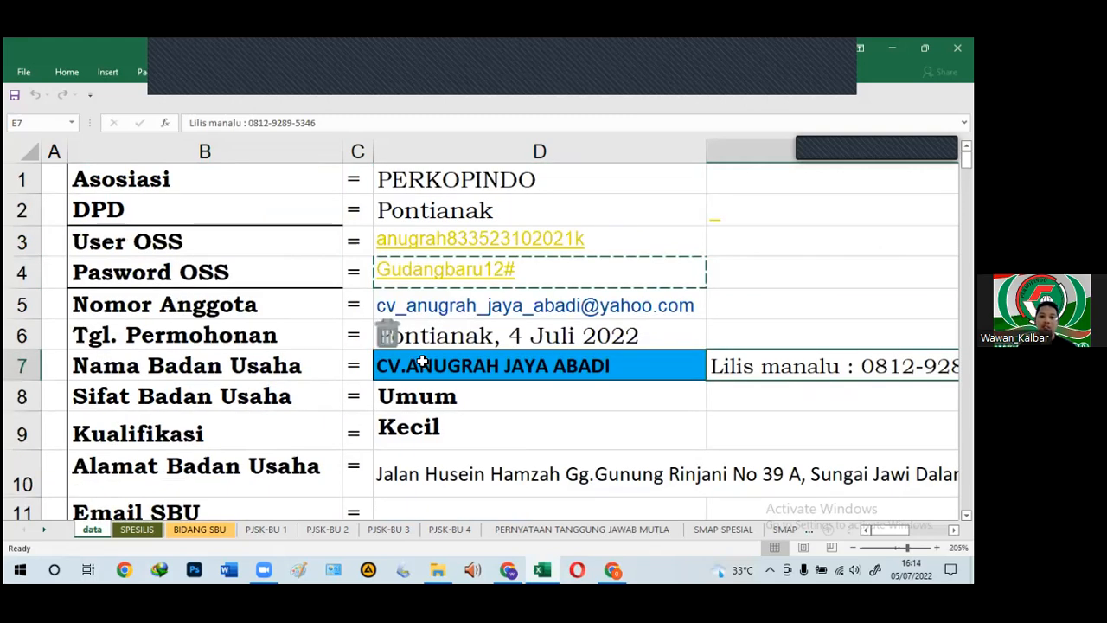
pyautogui.scroll(-1, 425, 286)
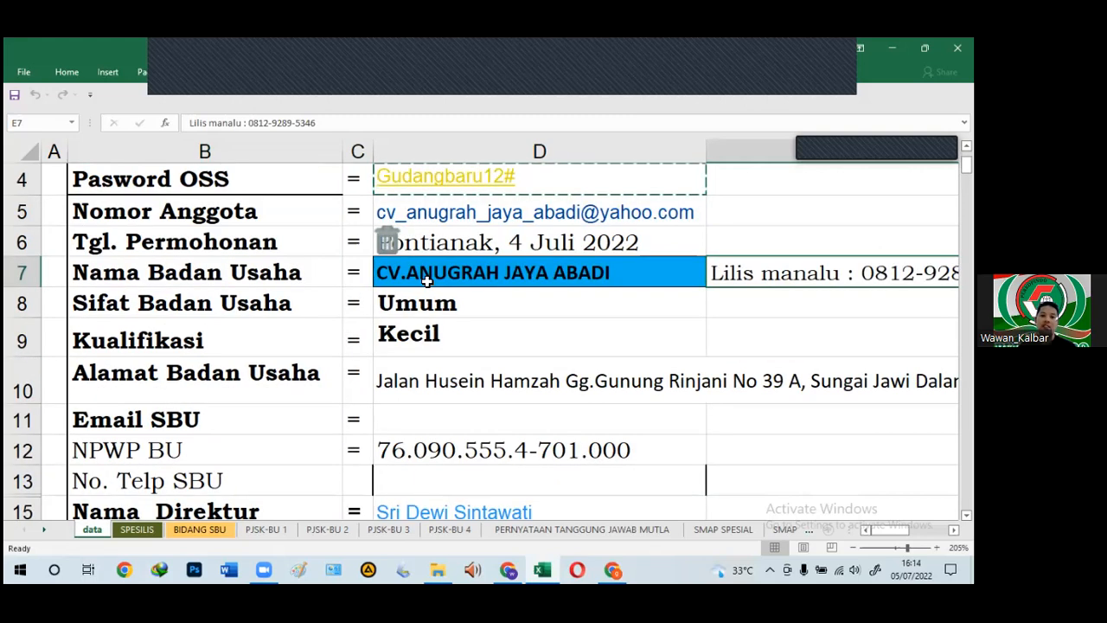
pyautogui.click(426, 281)
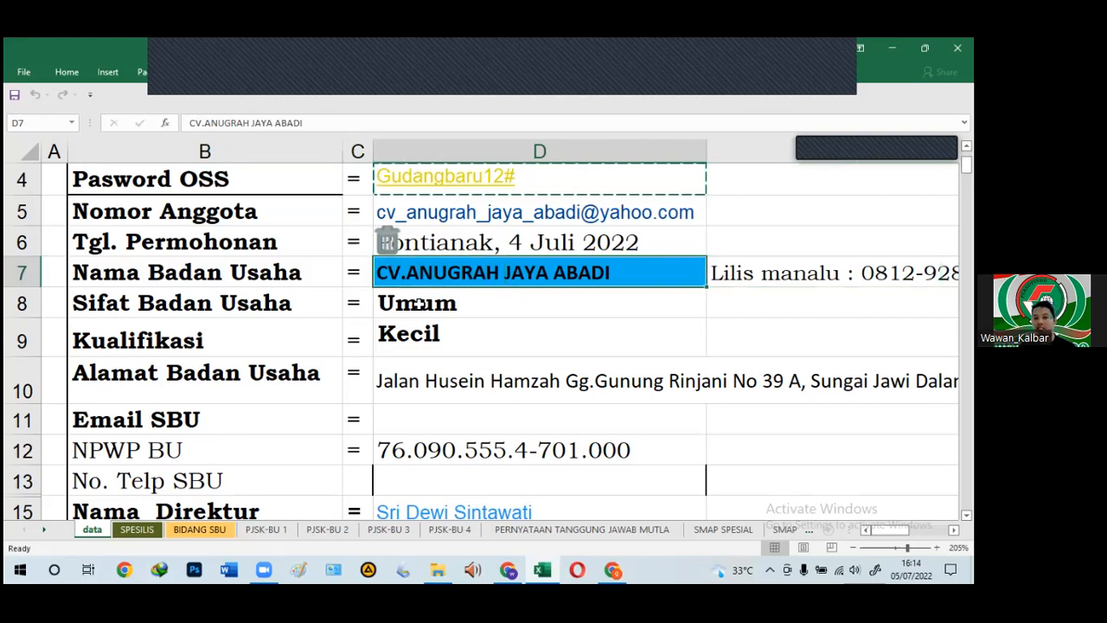
pyautogui.click(419, 303)
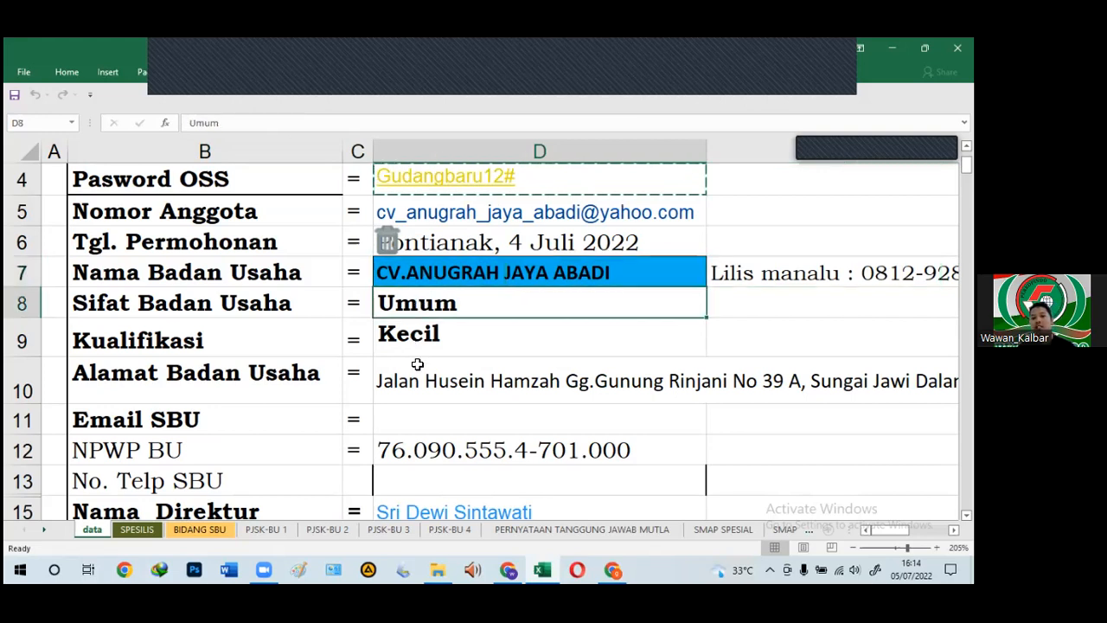
pyautogui.click(443, 353)
pyautogui.scroll(-1, 445, 359)
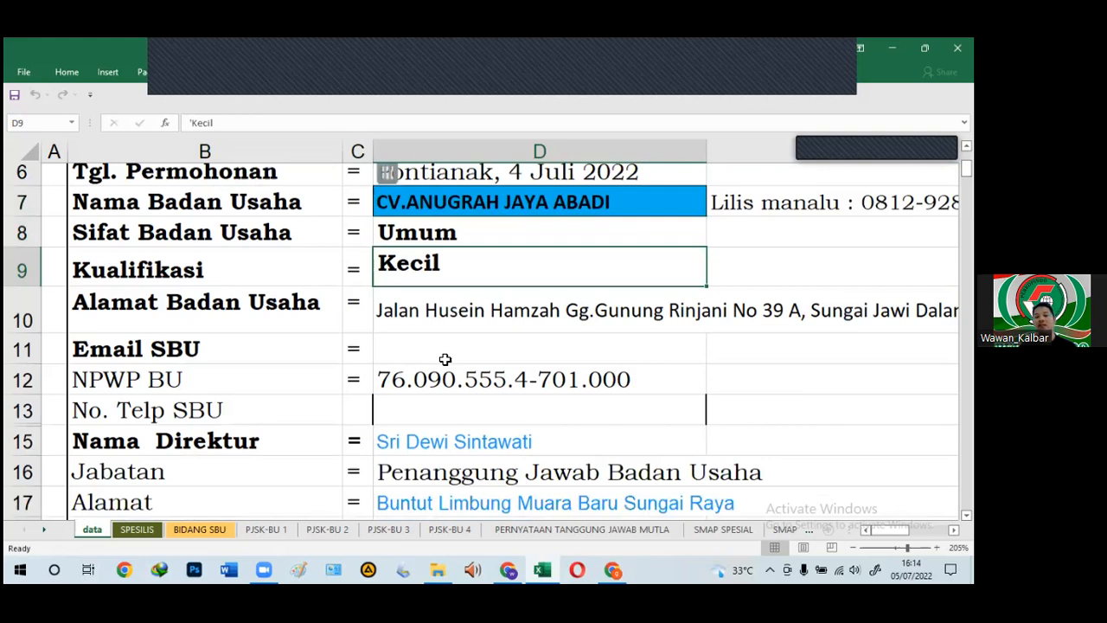
pyautogui.scroll(-1, 437, 293)
pyautogui.click(438, 288)
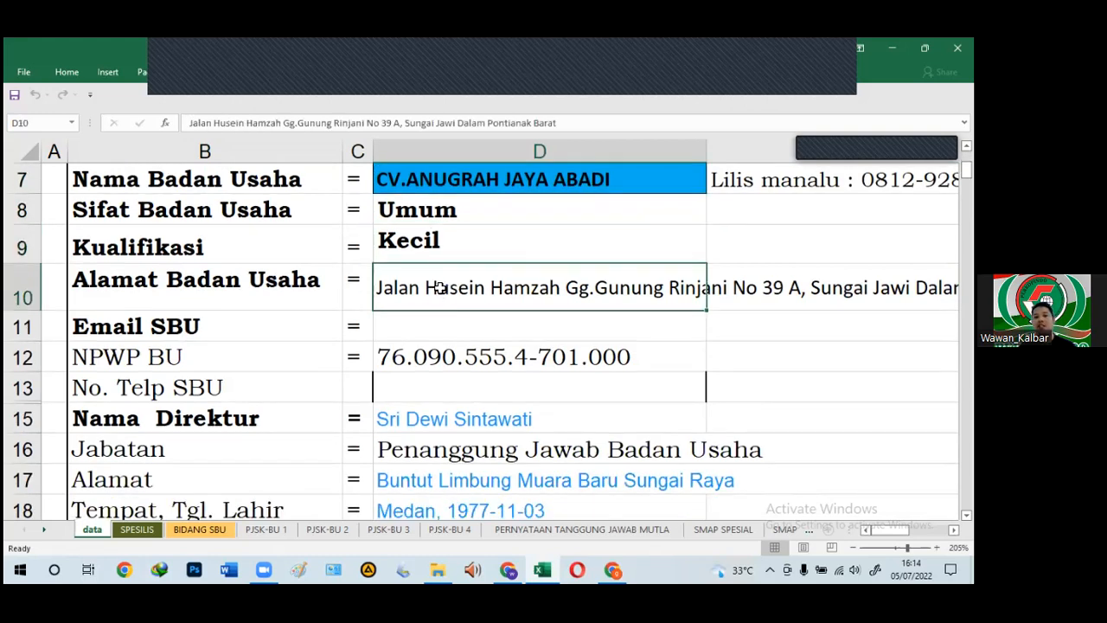
pyautogui.scroll(-1, 438, 288)
pyautogui.click(442, 272)
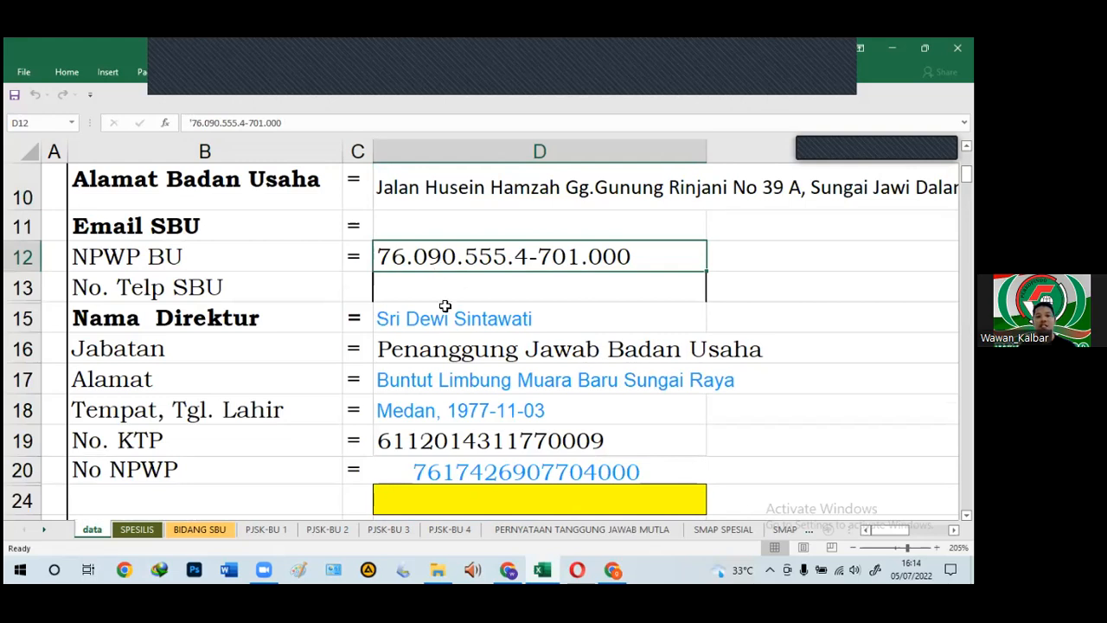
pyautogui.scroll(-1, 443, 346)
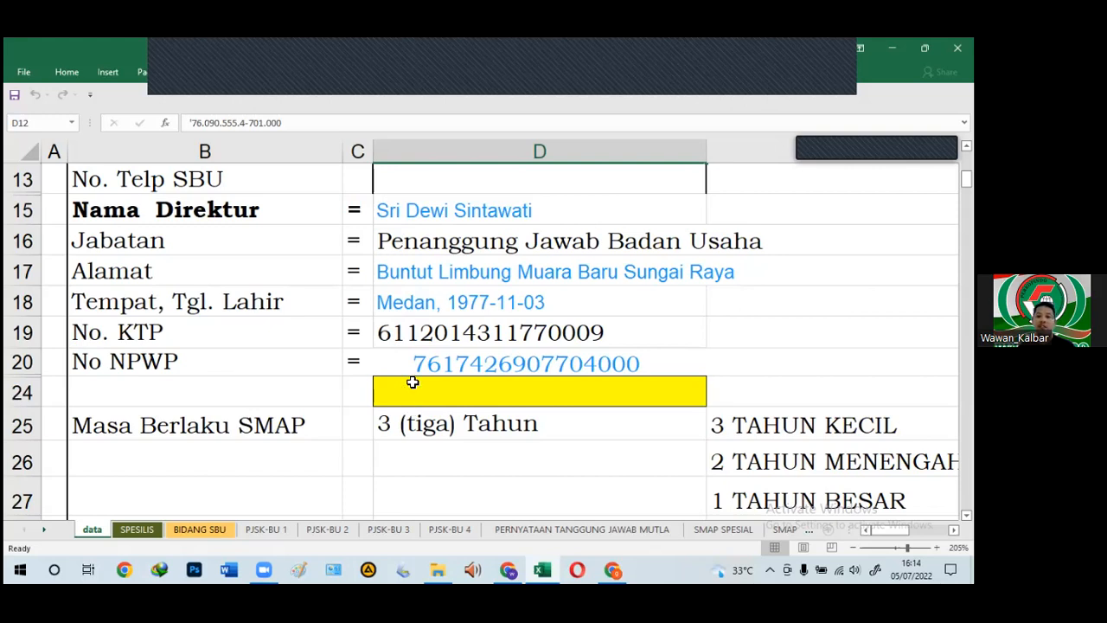
pyautogui.click(414, 359)
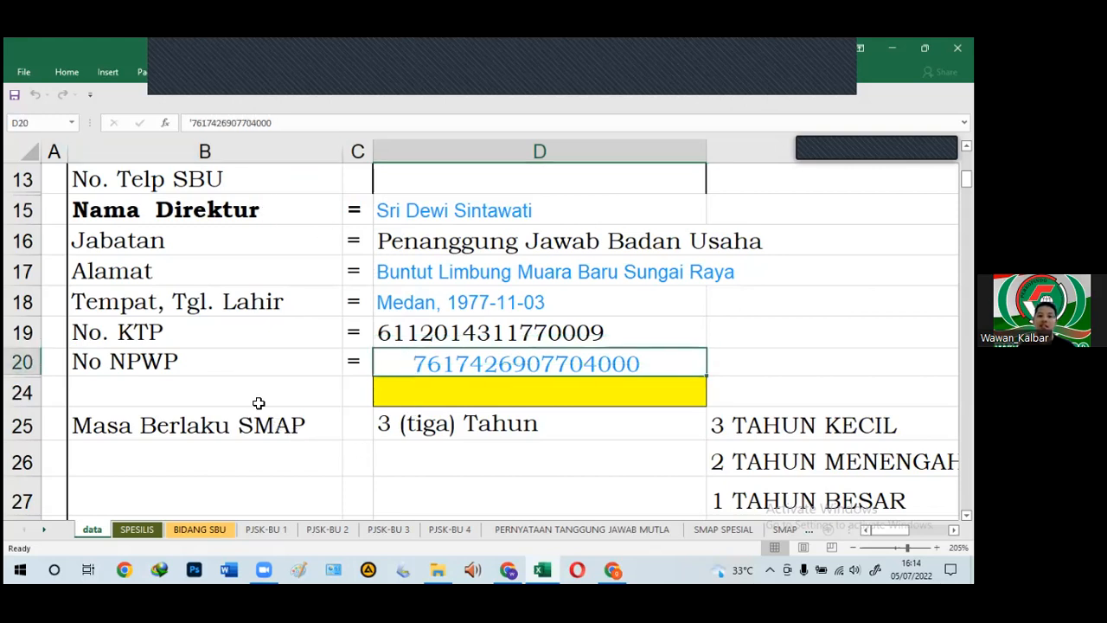
pyautogui.click(234, 383)
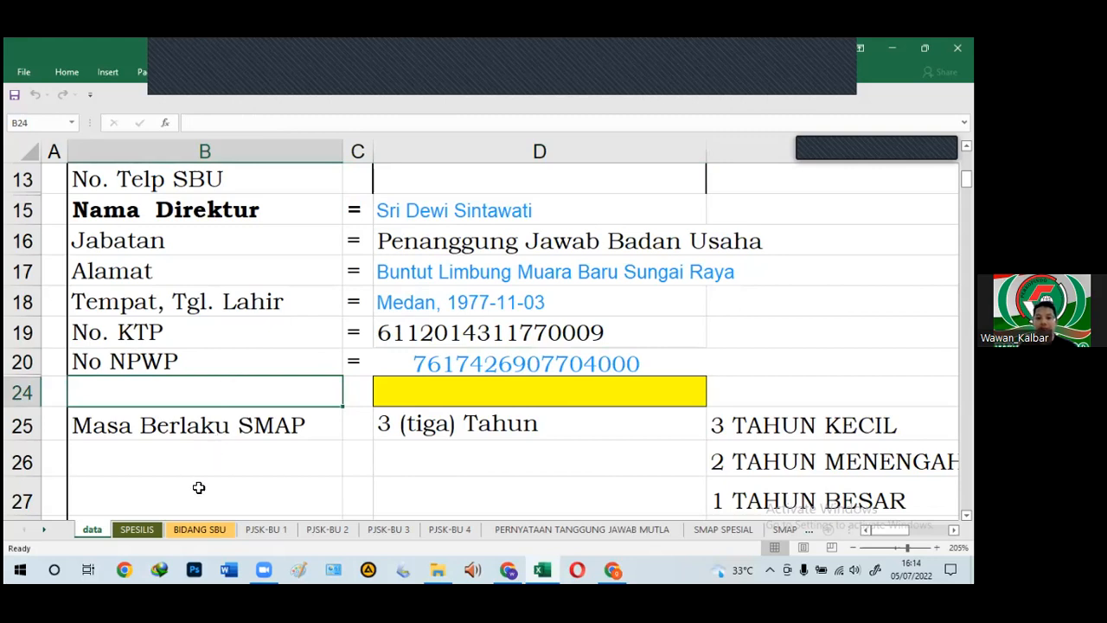
pyautogui.scroll(-3, 211, 498)
pyautogui.scroll(1, 211, 498)
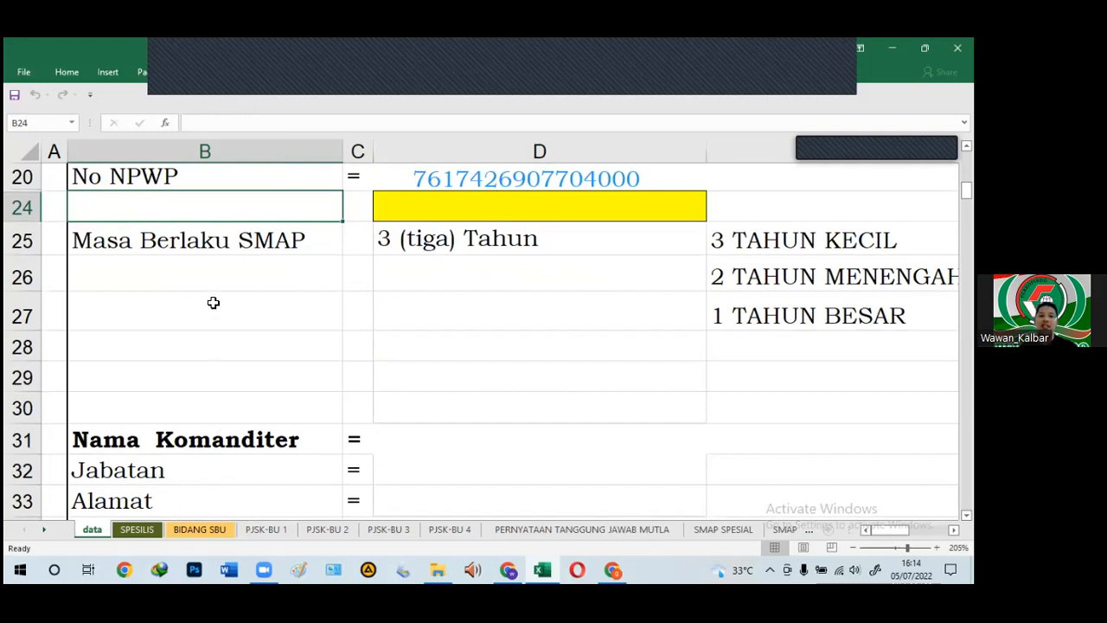
pyautogui.click(202, 262)
pyautogui.click(200, 240)
pyautogui.click(443, 238)
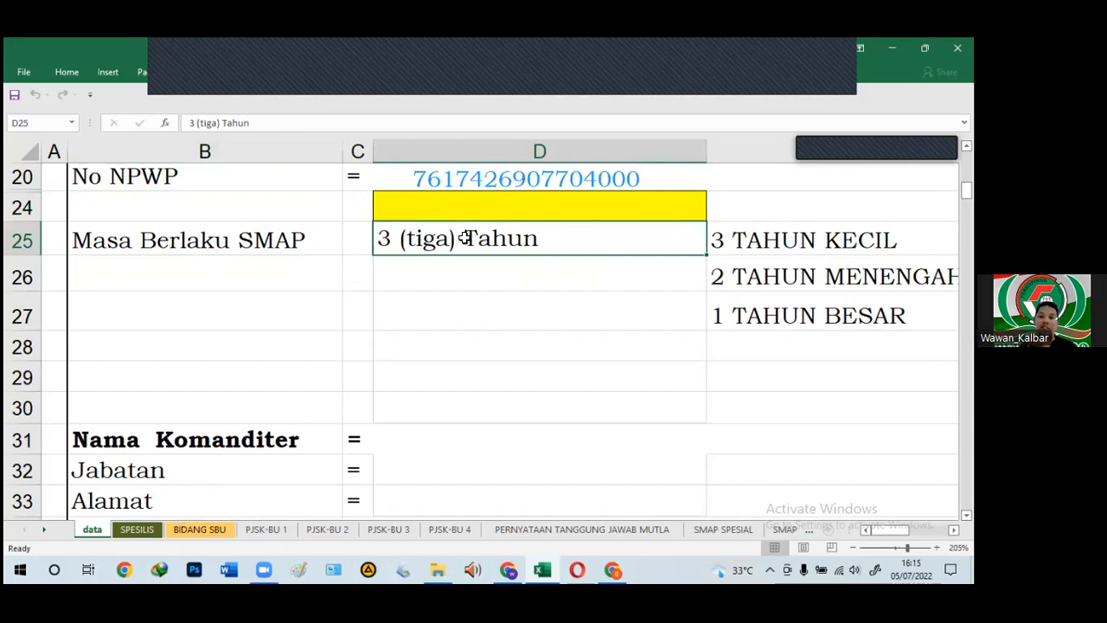
pyautogui.click(776, 281)
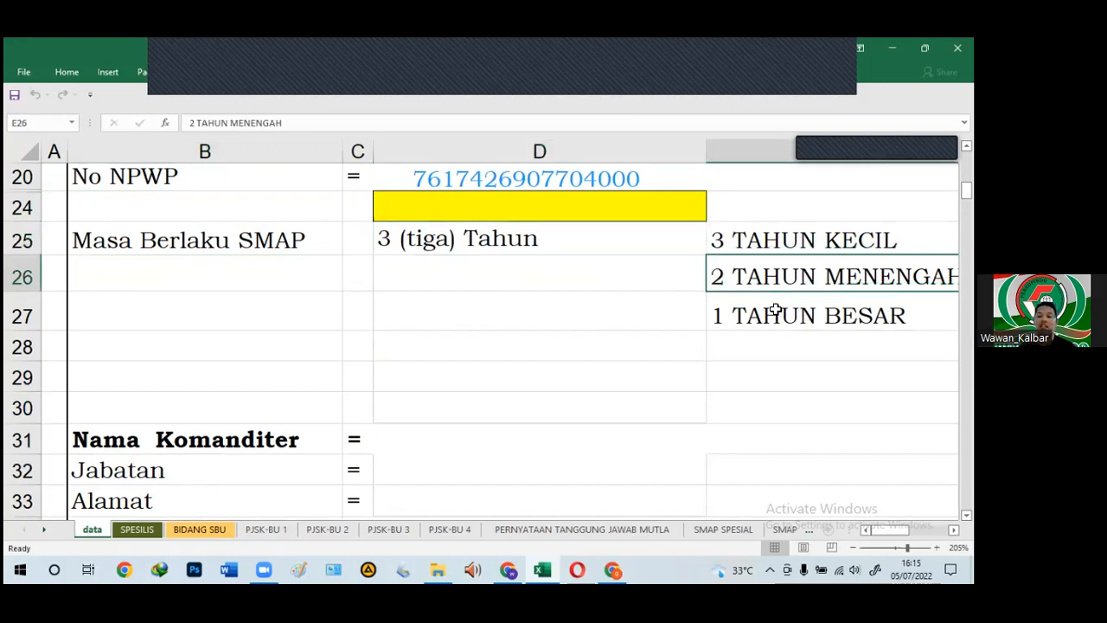
pyautogui.click(777, 310)
pyautogui.click(759, 282)
pyautogui.click(433, 247)
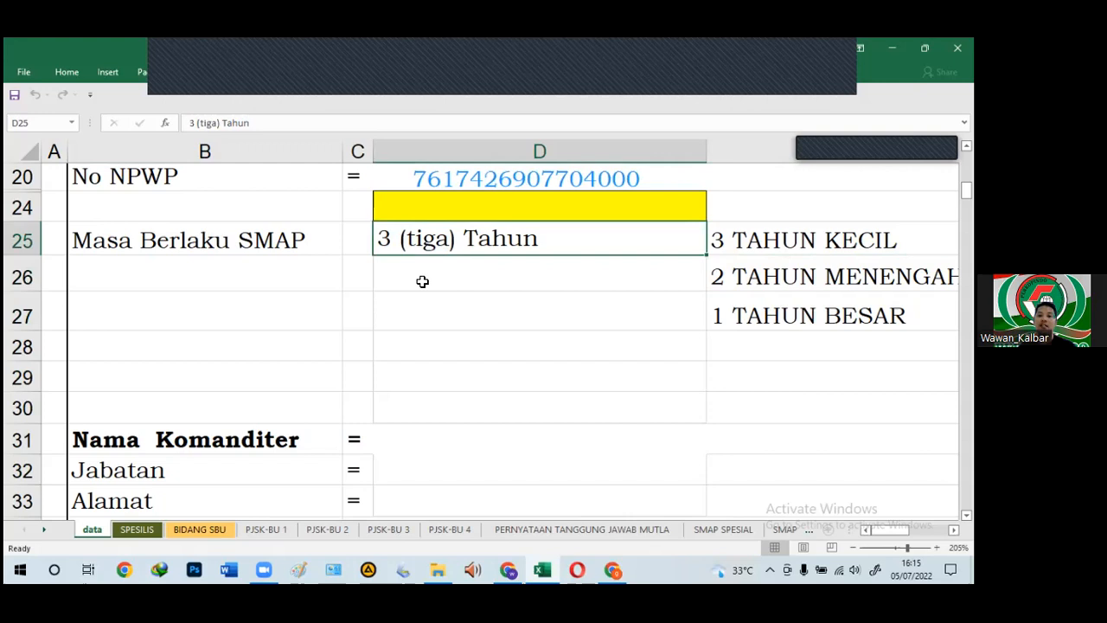
pyautogui.scroll(-4, 390, 291)
pyautogui.scroll(2, 393, 293)
pyautogui.moveTo(405, 279); pyautogui.dragTo(412, 430)
pyautogui.scroll(-3, 416, 410)
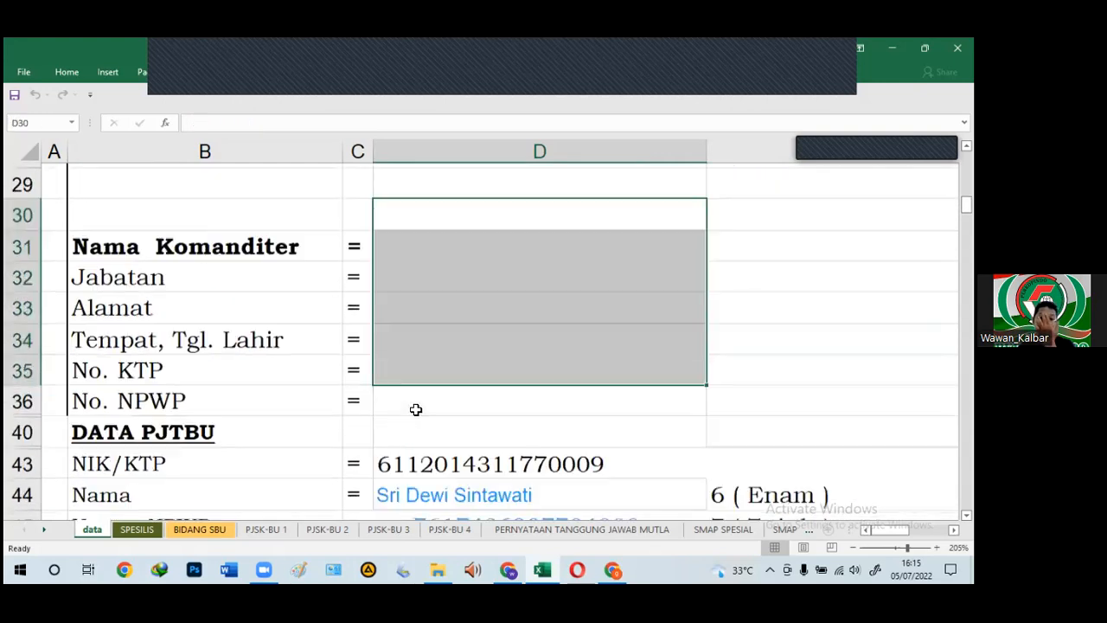
pyautogui.scroll(-1, 416, 409)
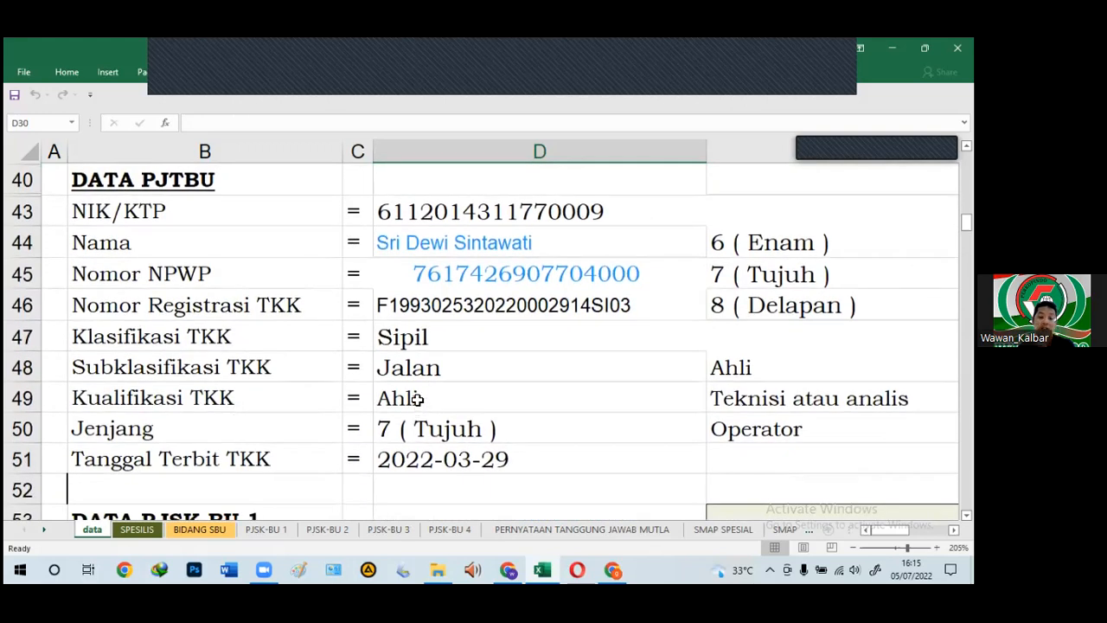
pyautogui.click(336, 214)
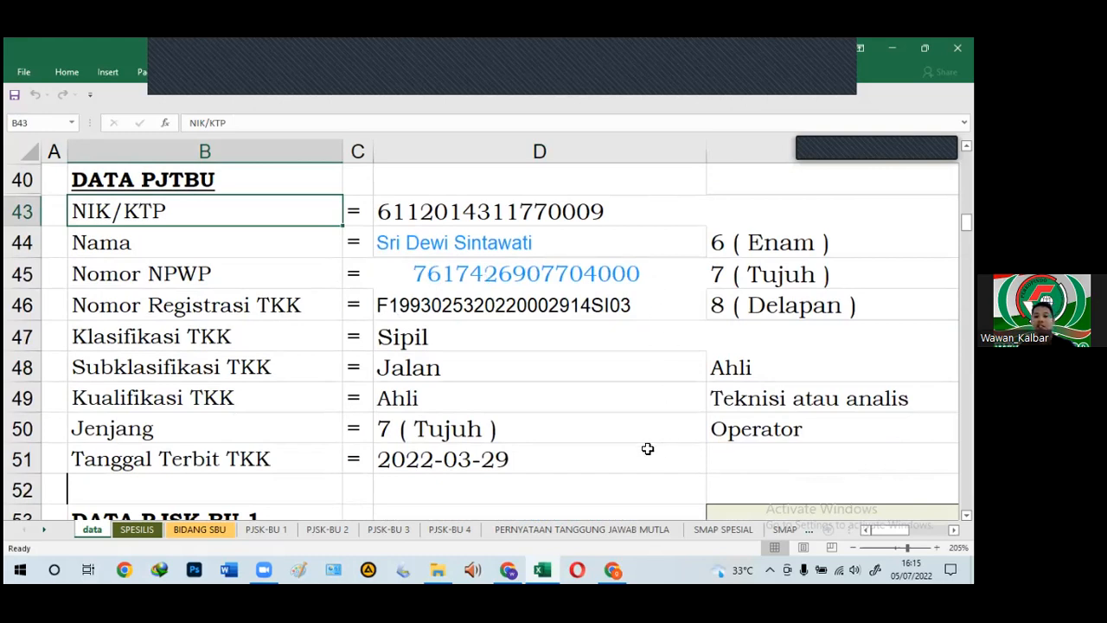
pyautogui.click(466, 202)
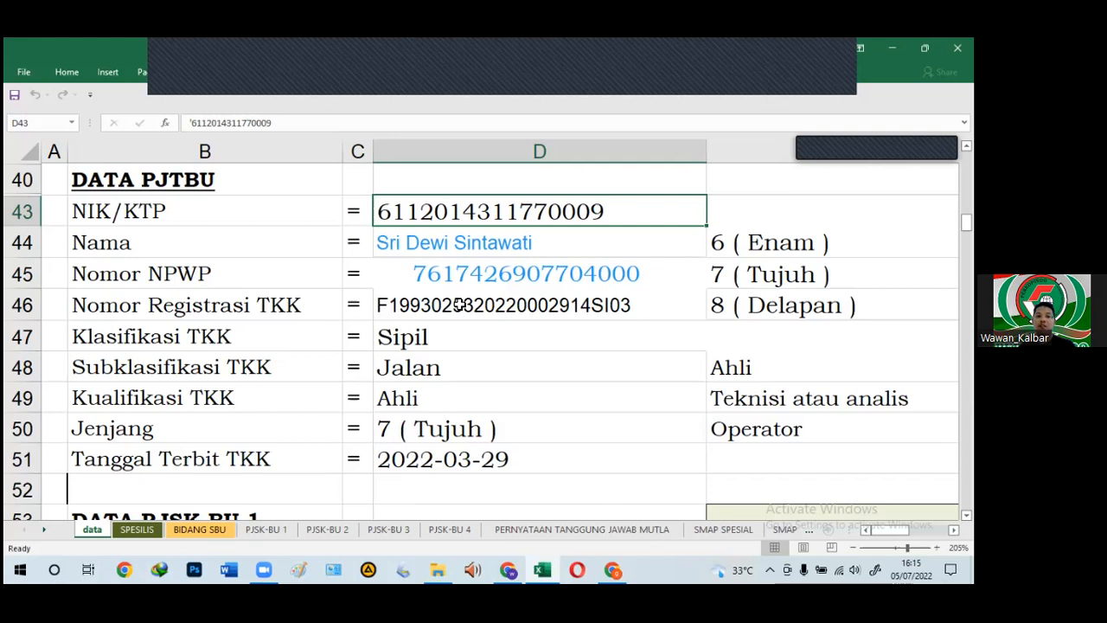
pyautogui.click(194, 239)
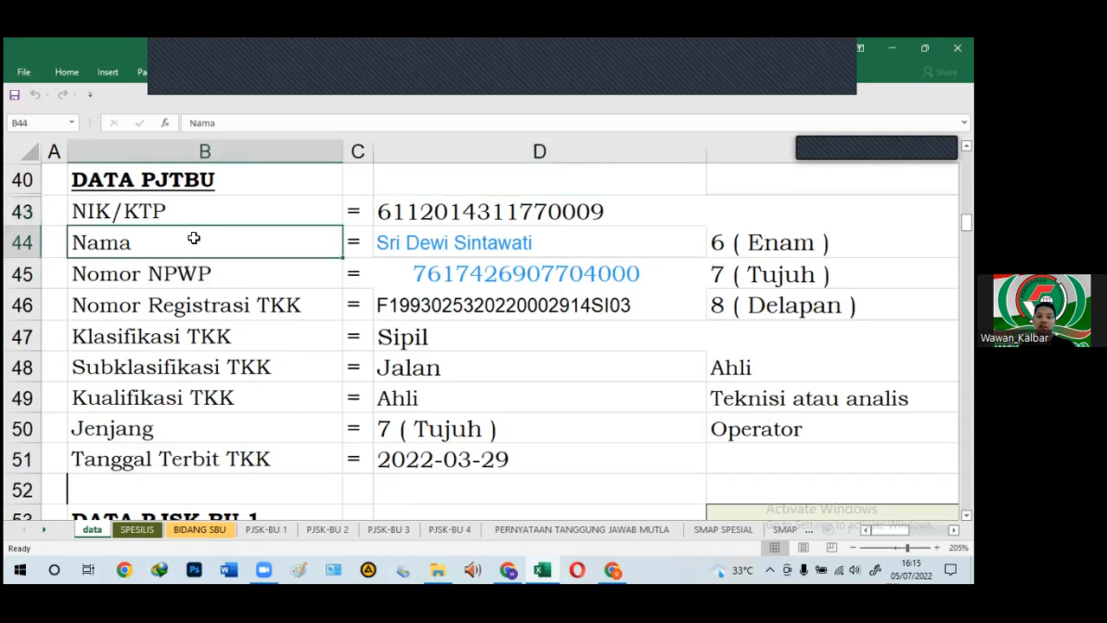
pyautogui.click(170, 285)
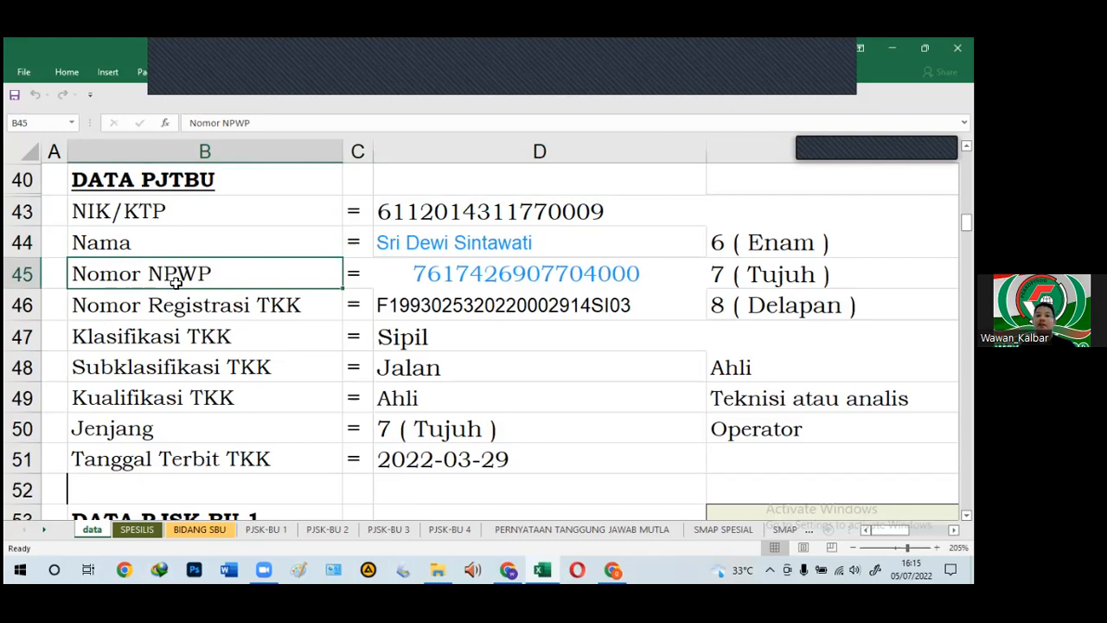
pyautogui.click(185, 326)
pyautogui.click(187, 306)
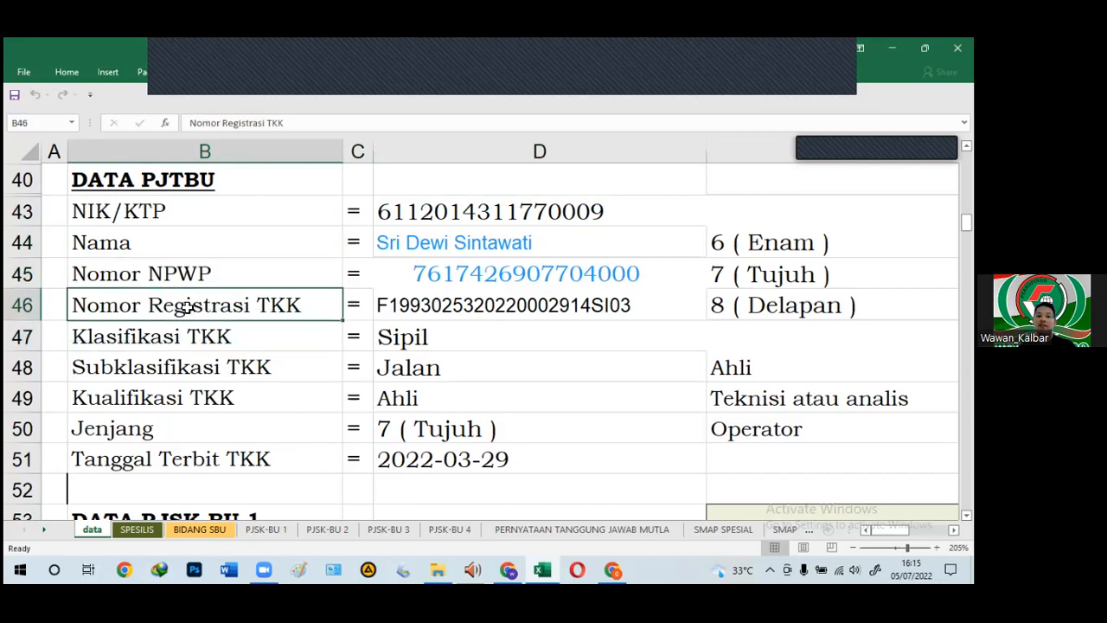
pyautogui.click(407, 306)
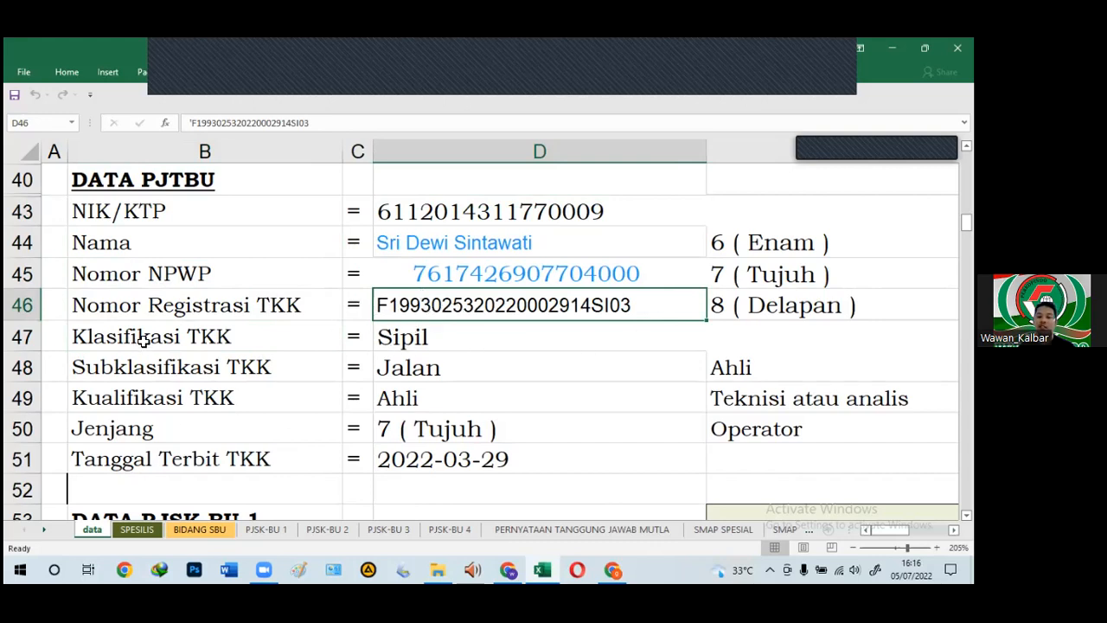
pyautogui.click(237, 336)
pyautogui.click(395, 337)
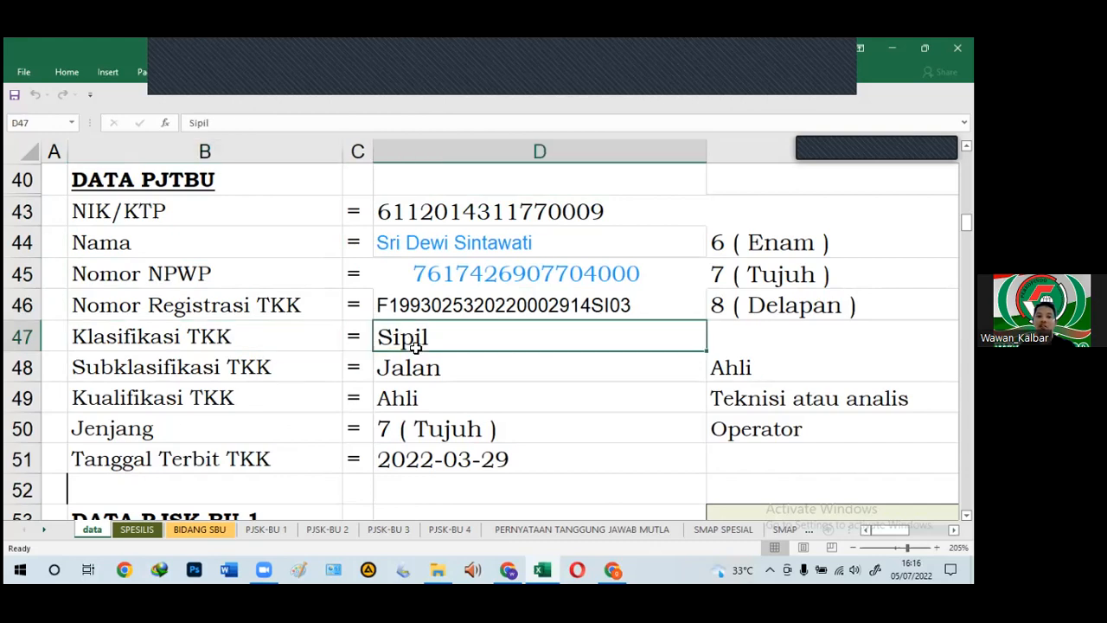
pyautogui.click(410, 370)
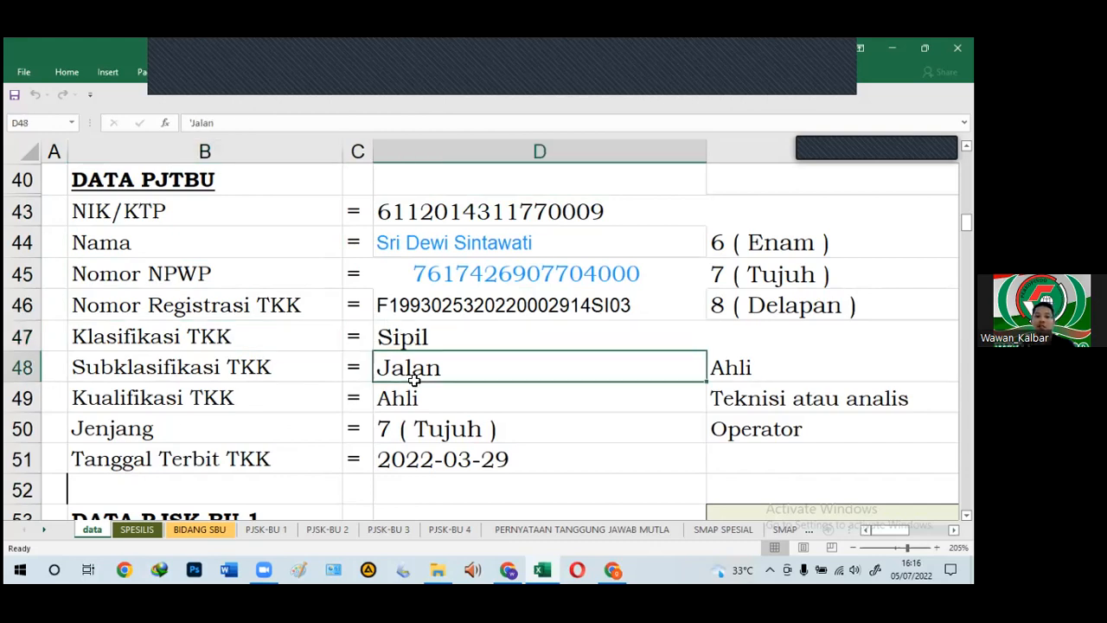
pyautogui.click(406, 386)
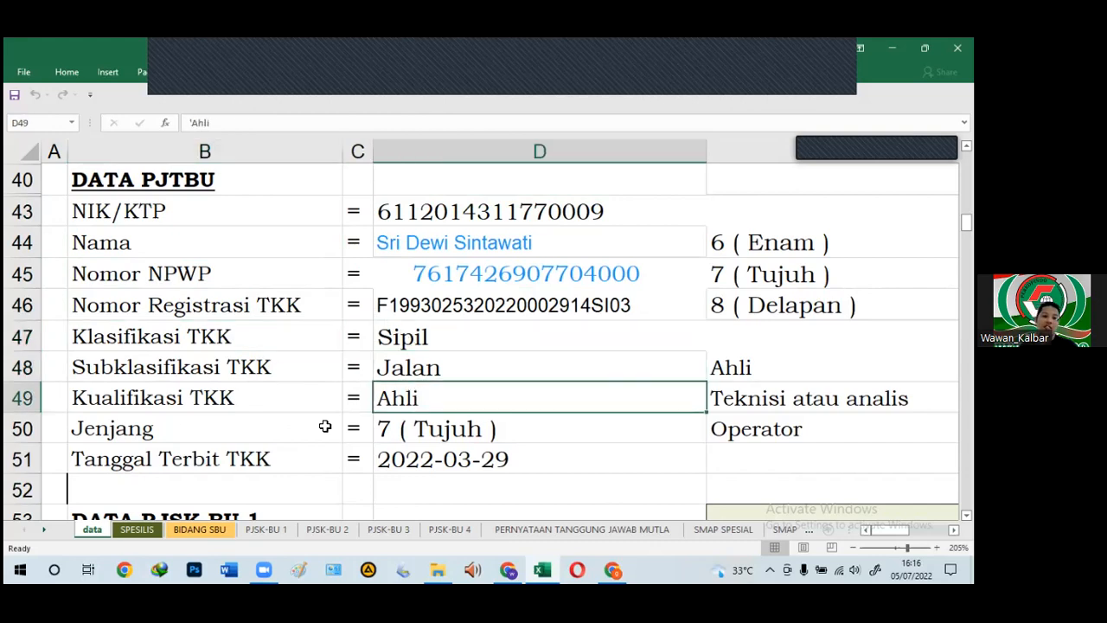
pyautogui.scroll(-1, 323, 452)
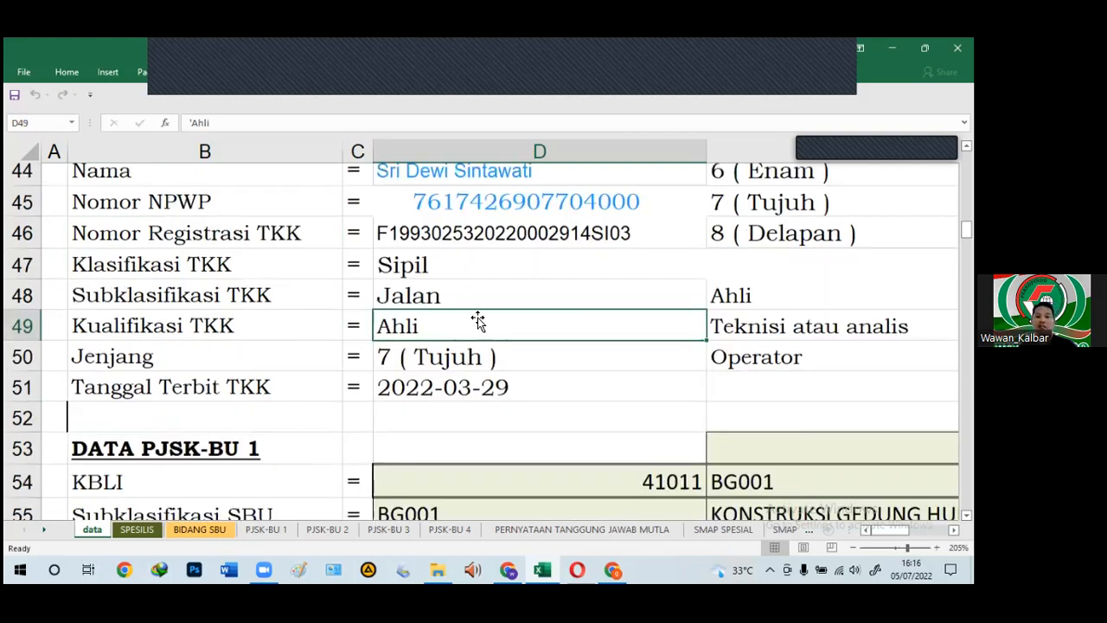
pyautogui.scroll(-1, 476, 348)
pyautogui.click(476, 312)
pyautogui.click(480, 337)
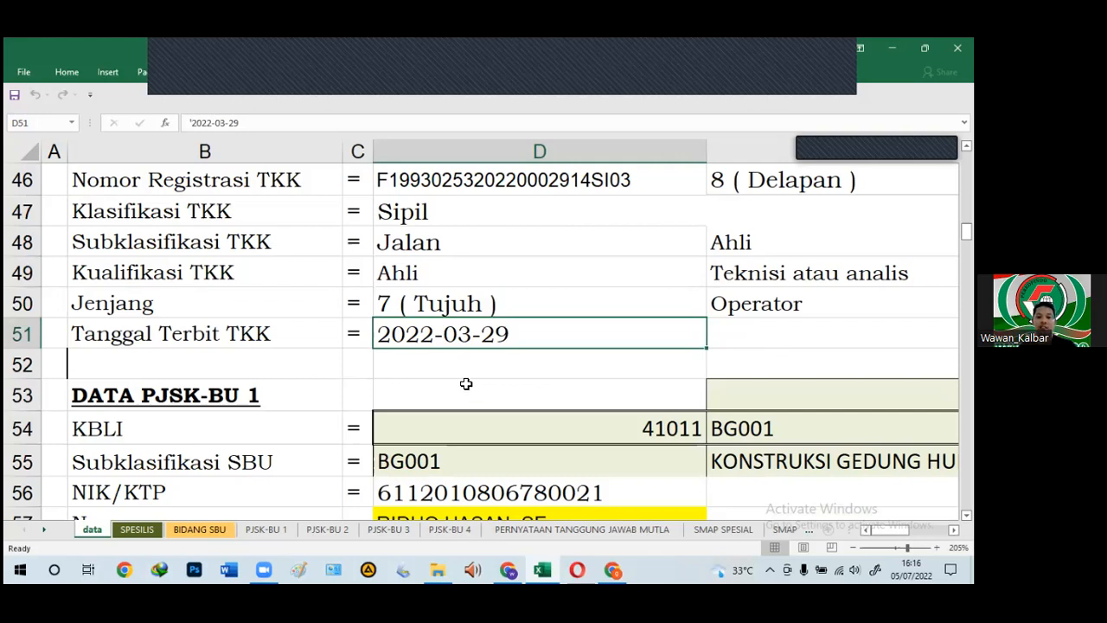
pyautogui.scroll(-2, 465, 384)
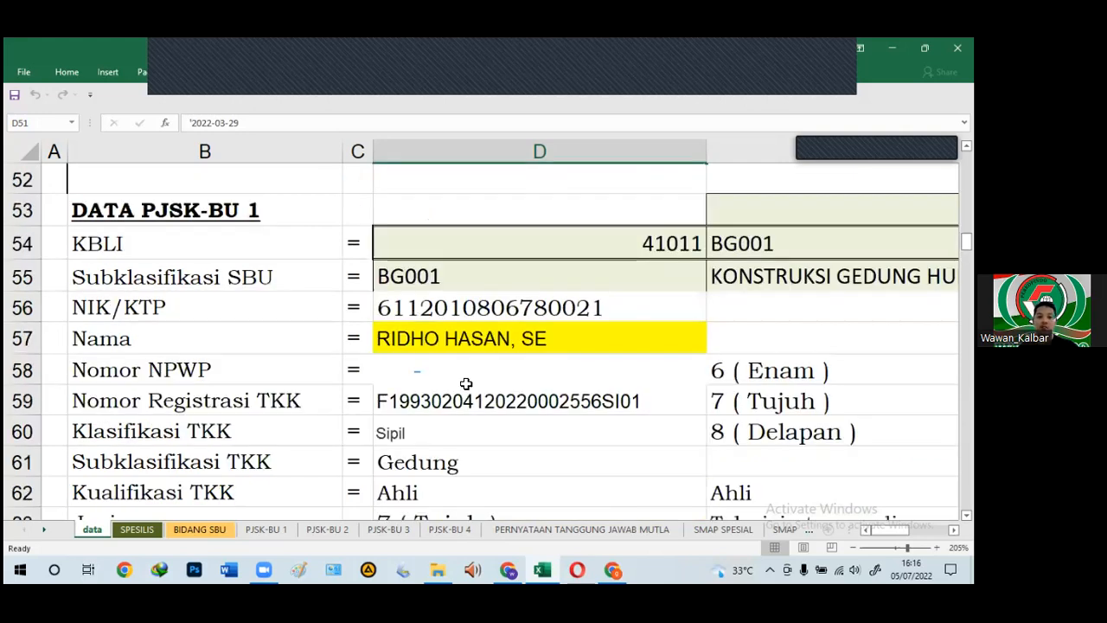
pyautogui.click(489, 255)
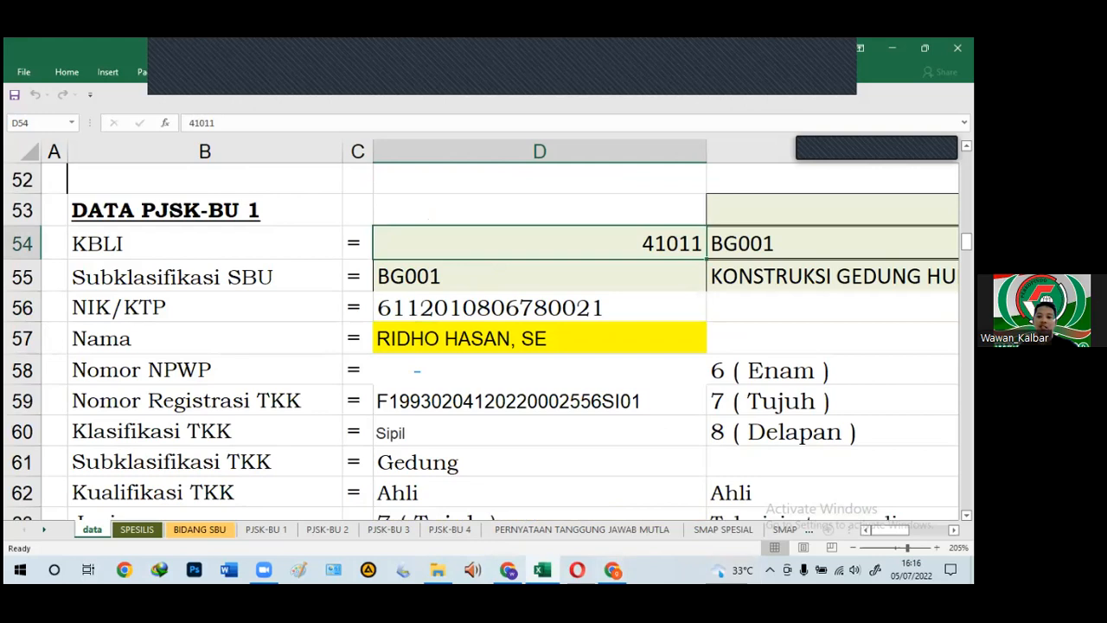
pyautogui.hscroll(1, 501, 337)
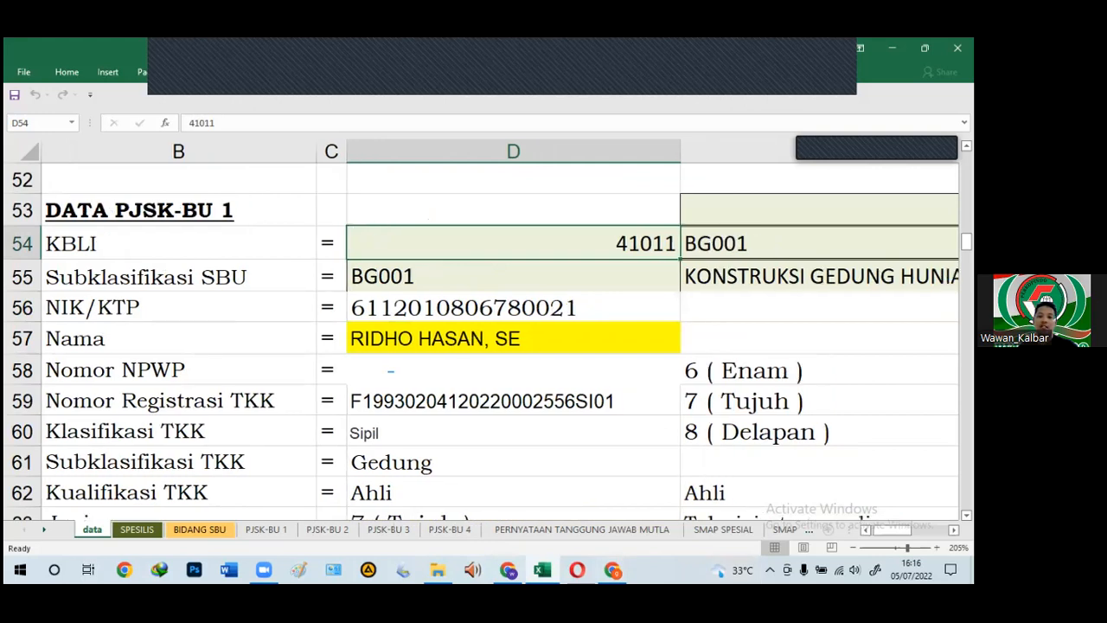
pyautogui.hscroll(2, 502, 337)
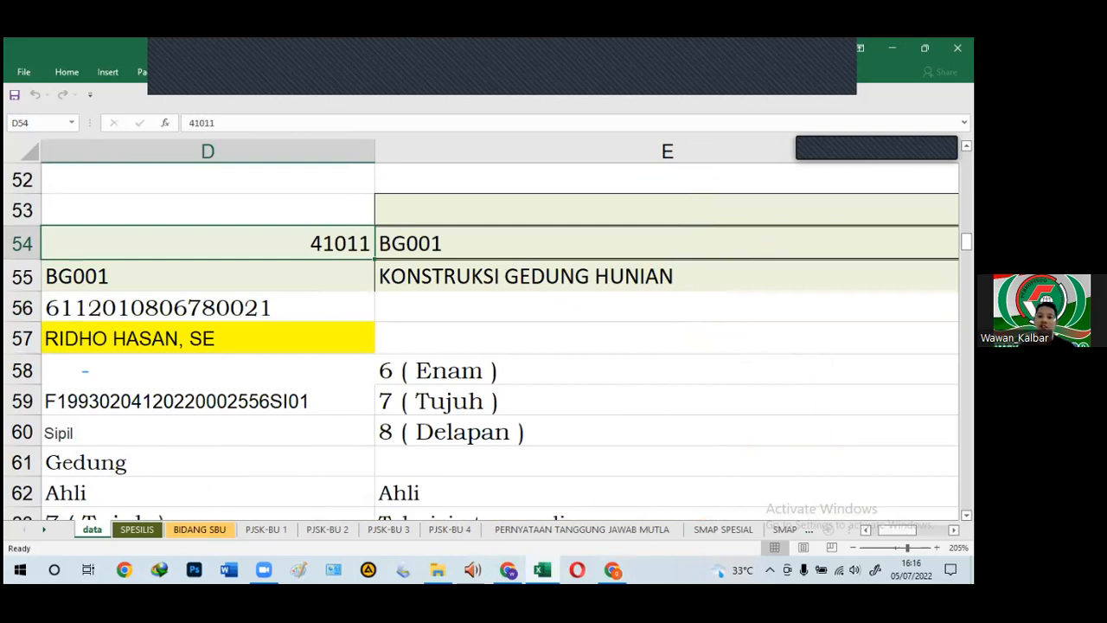
pyautogui.hscroll(-2, 661, 425)
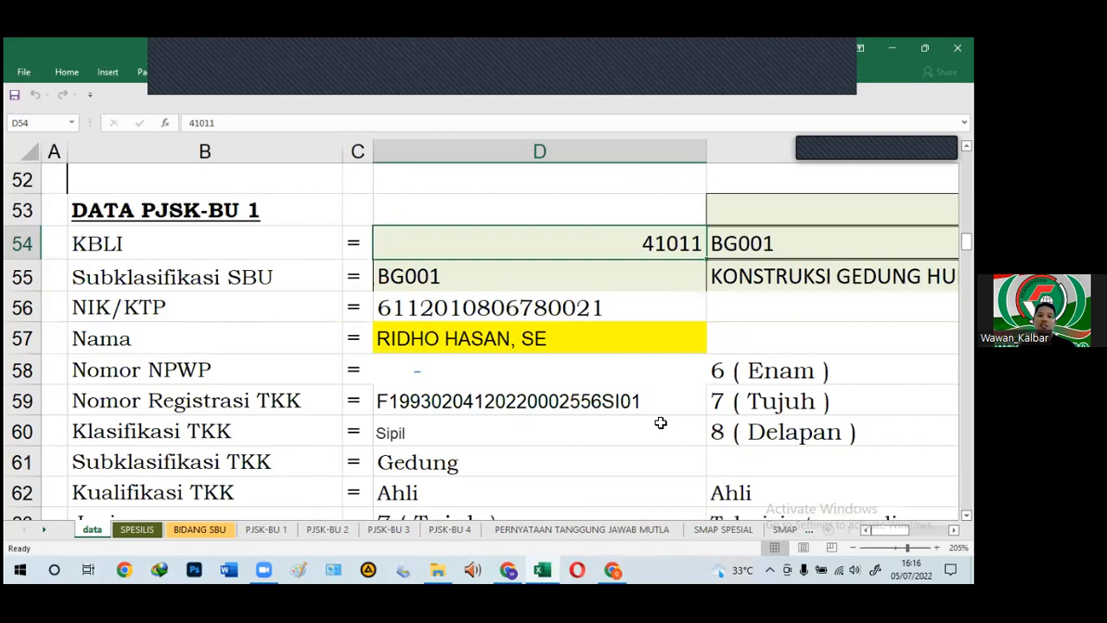
pyautogui.click(482, 276)
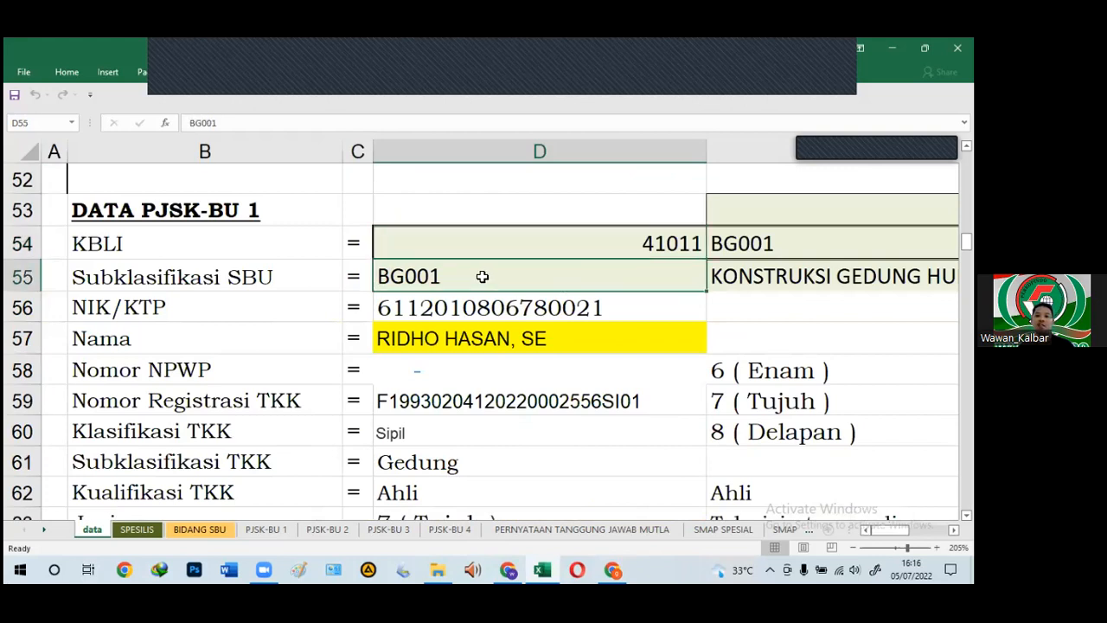
pyautogui.click(743, 275)
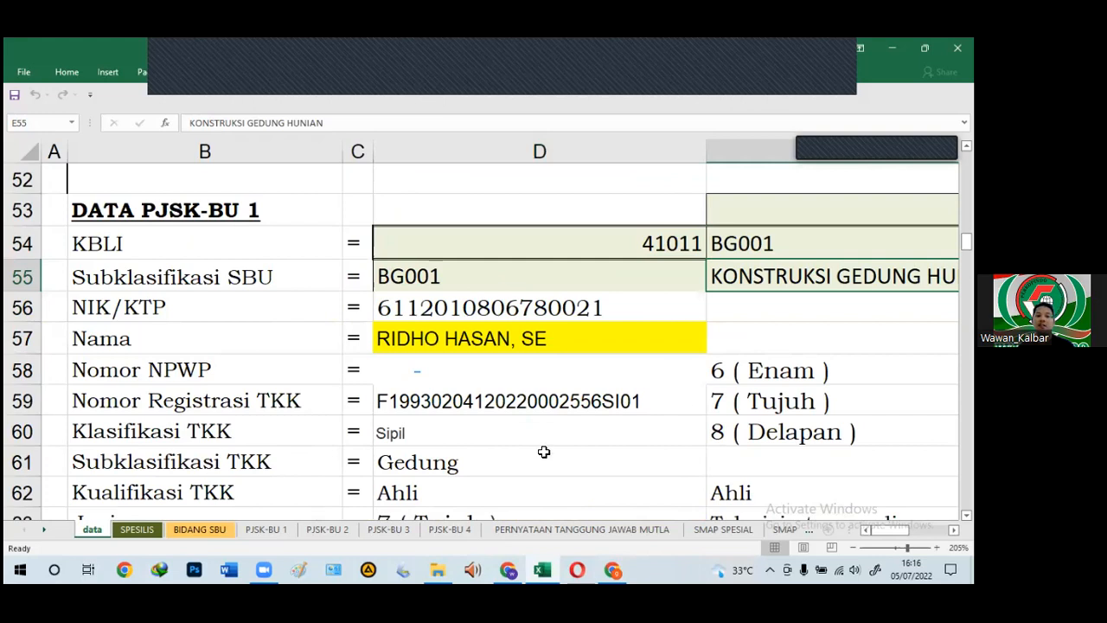
pyautogui.click(468, 313)
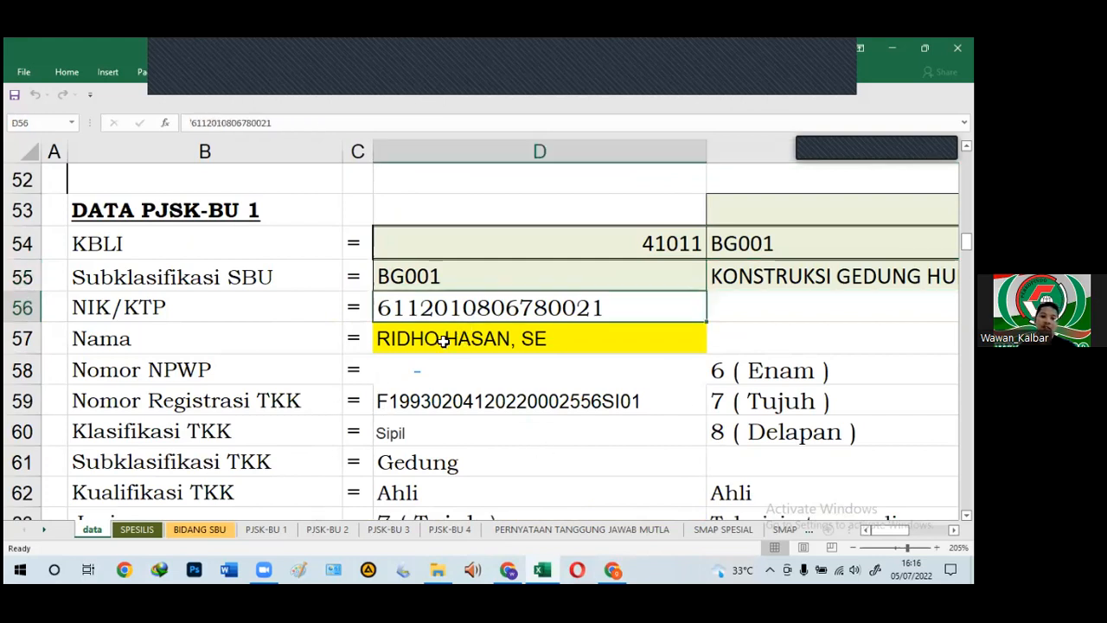
pyautogui.click(441, 346)
pyautogui.click(447, 372)
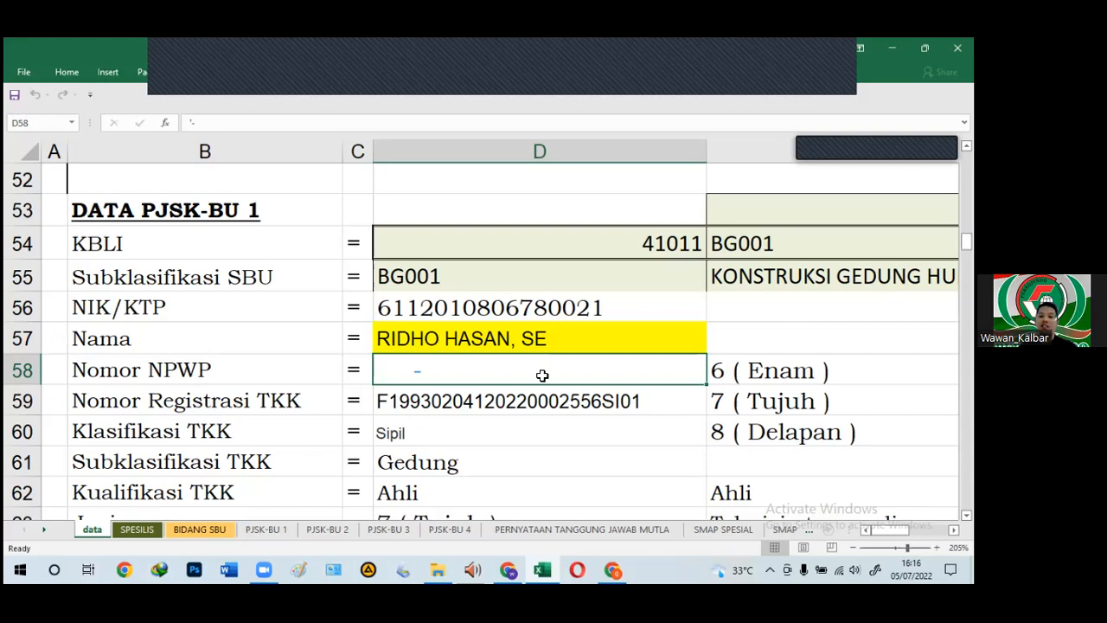
pyautogui.scroll(-2, 524, 398)
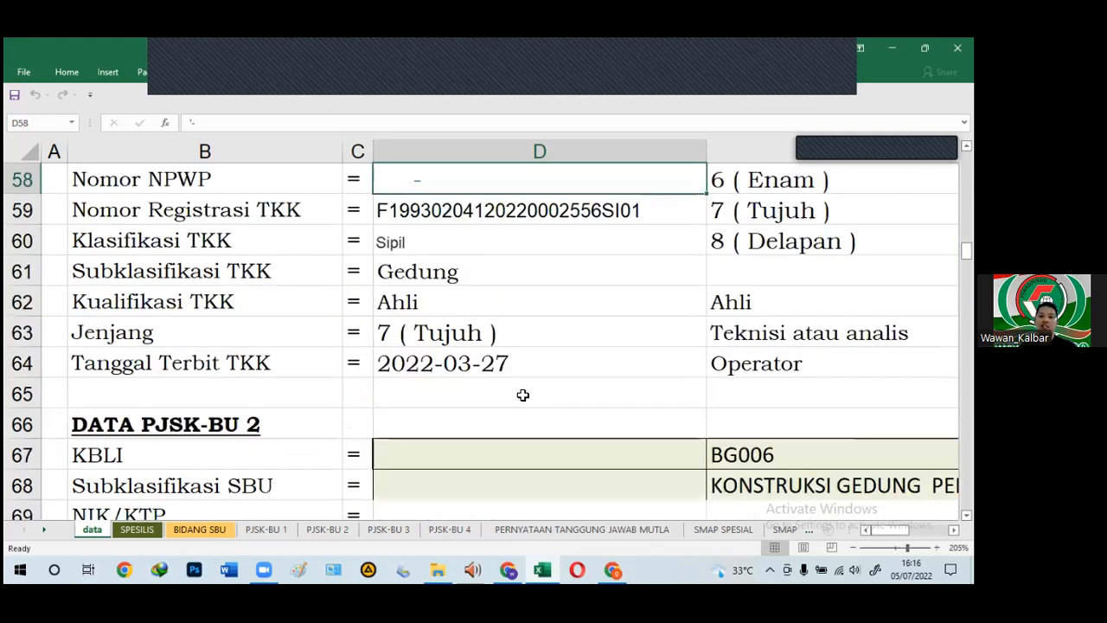
pyautogui.scroll(1, 524, 393)
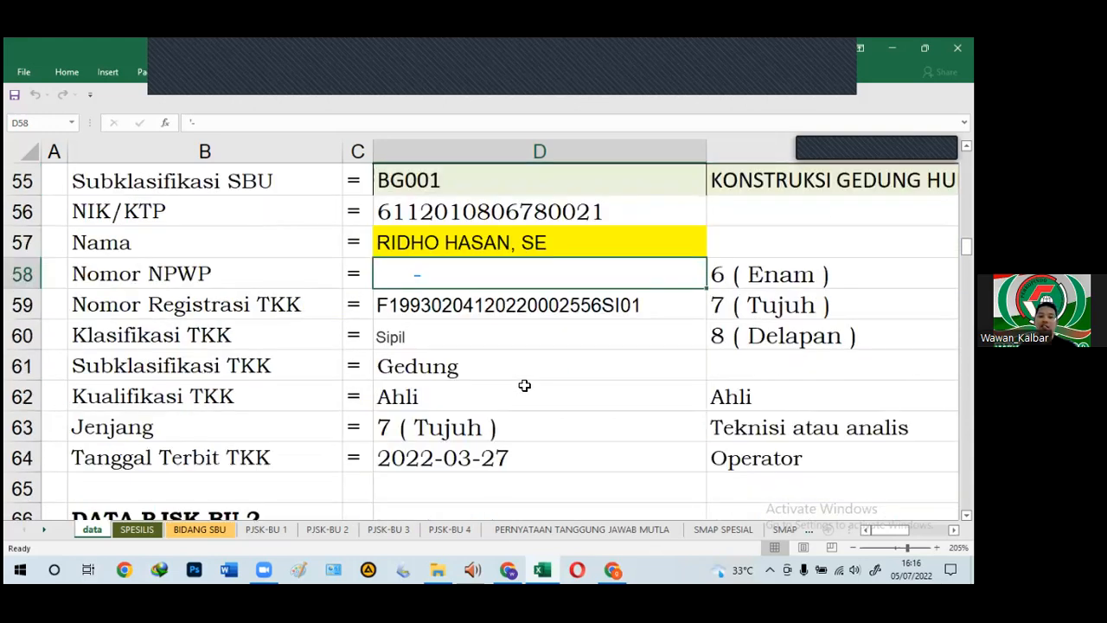
pyautogui.click(509, 313)
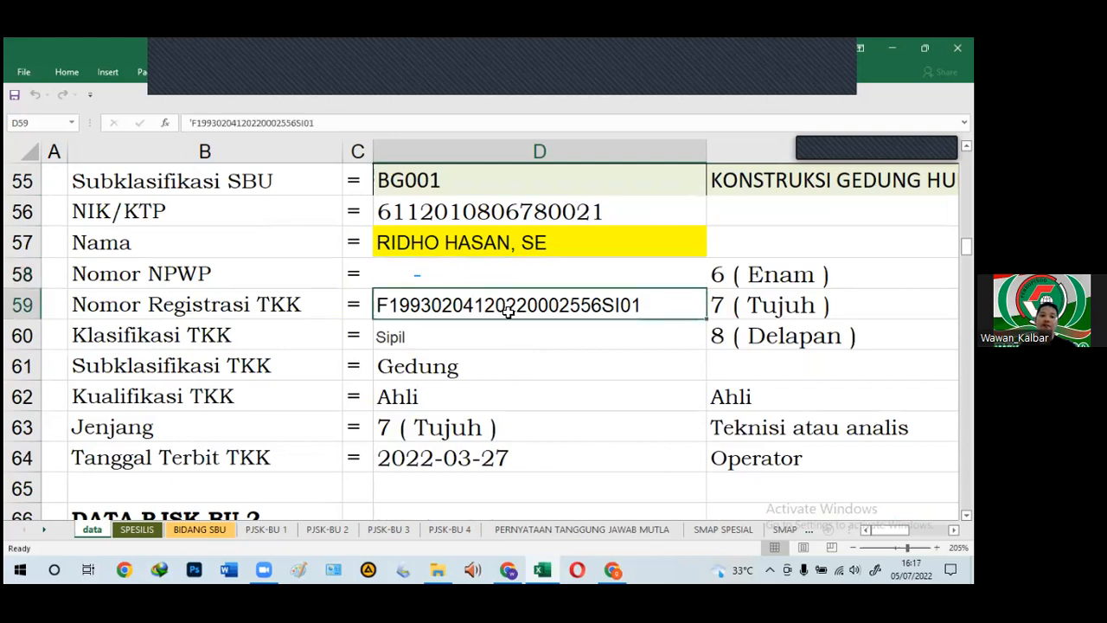
pyautogui.click(451, 338)
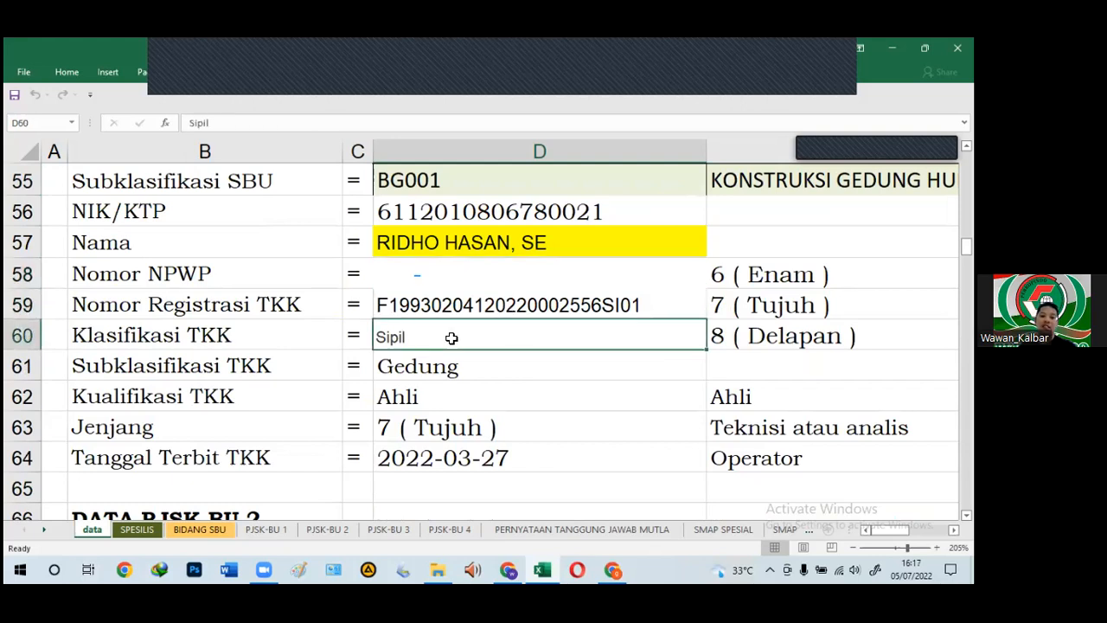
pyautogui.click(535, 468)
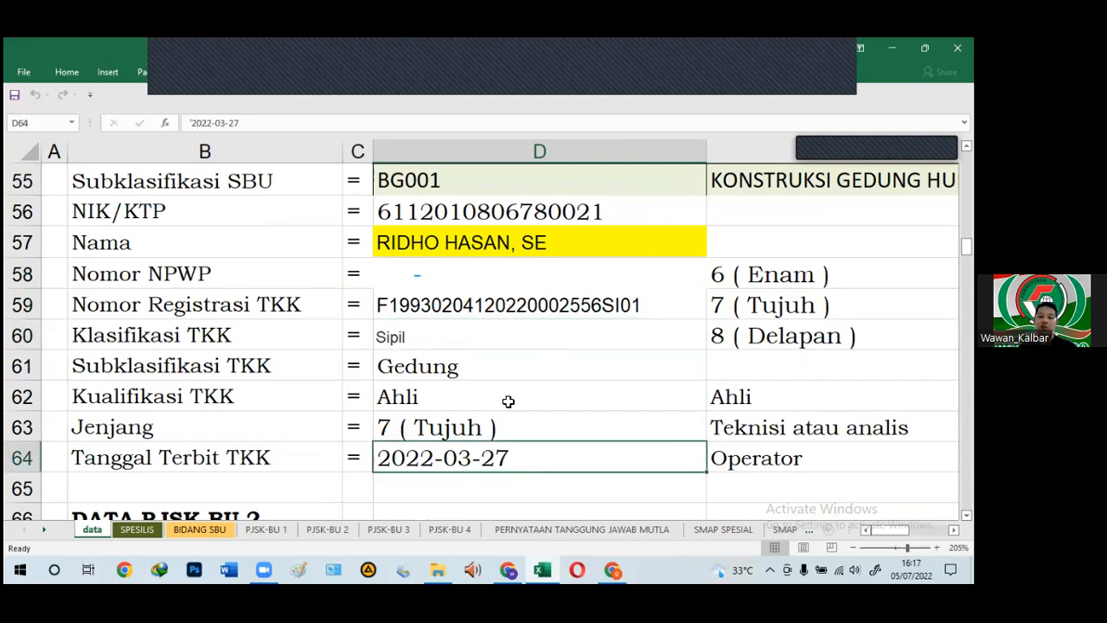
pyautogui.scroll(-3, 509, 398)
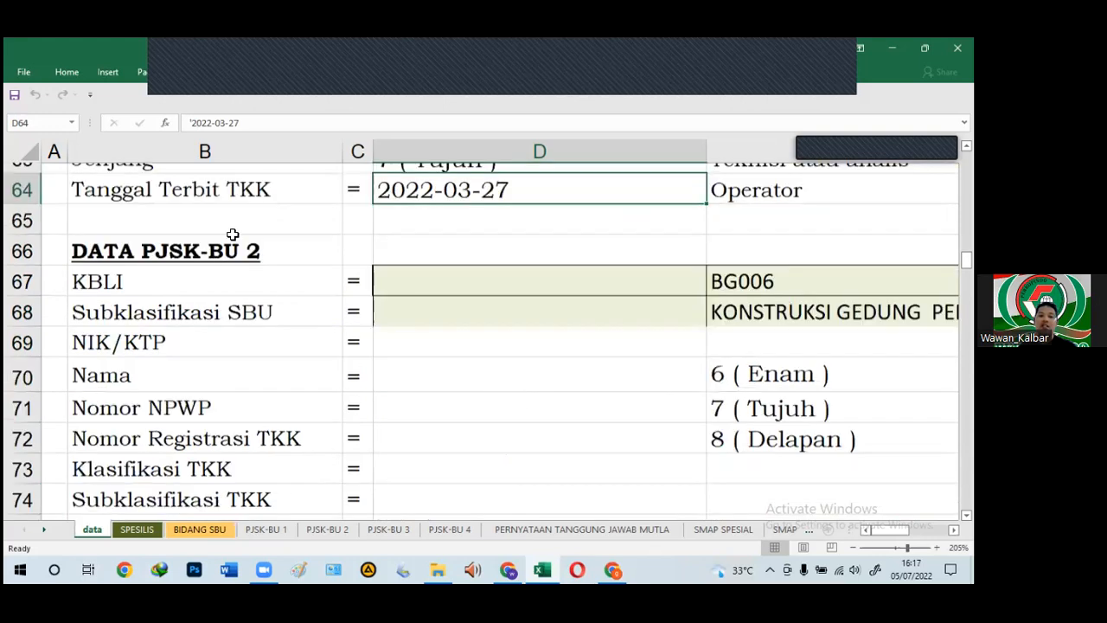
pyautogui.click(567, 284)
pyautogui.scroll(-4, 567, 285)
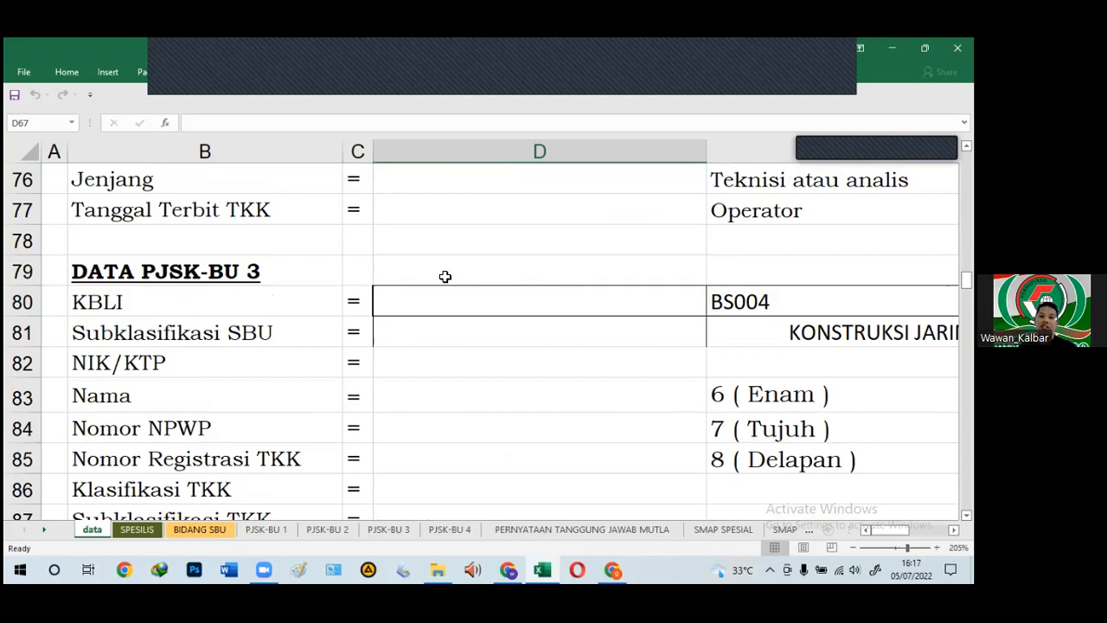
pyautogui.scroll(-2, 440, 325)
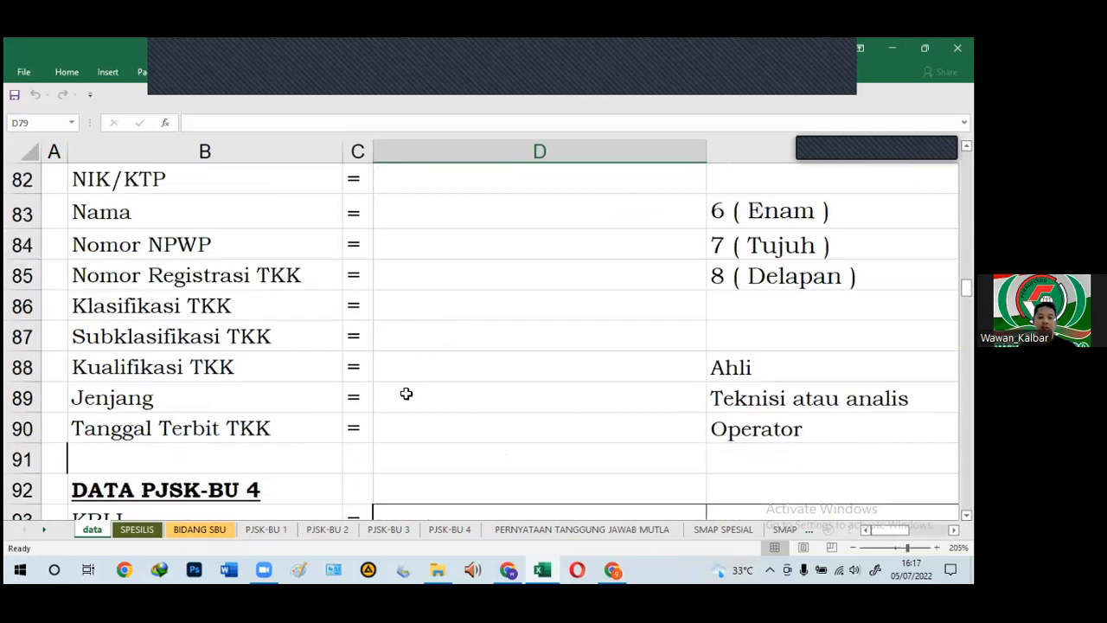
pyautogui.scroll(-1, 405, 390)
pyautogui.click(415, 403)
pyautogui.scroll(-3, 416, 411)
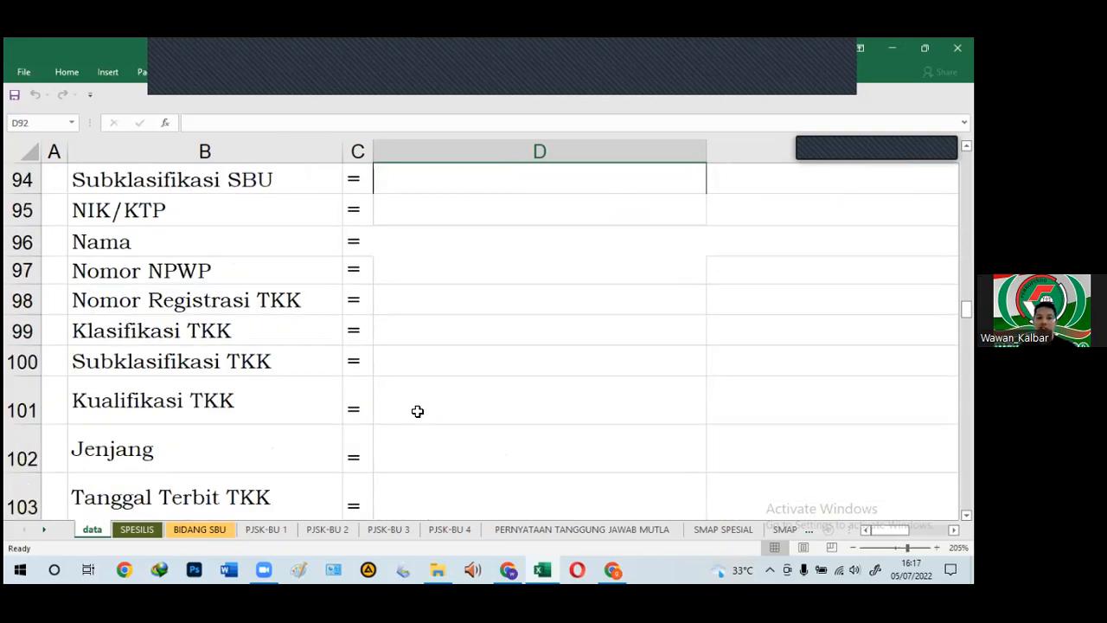
pyautogui.scroll(-1, 367, 412)
pyautogui.click(367, 411)
pyautogui.scroll(5, 368, 415)
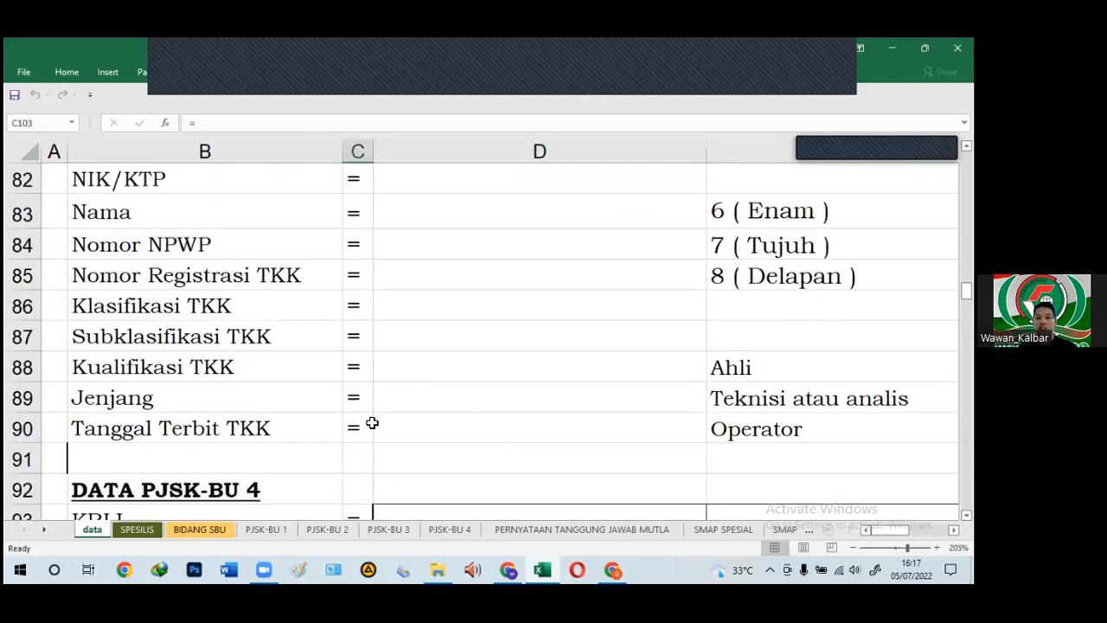
pyautogui.scroll(10, 372, 429)
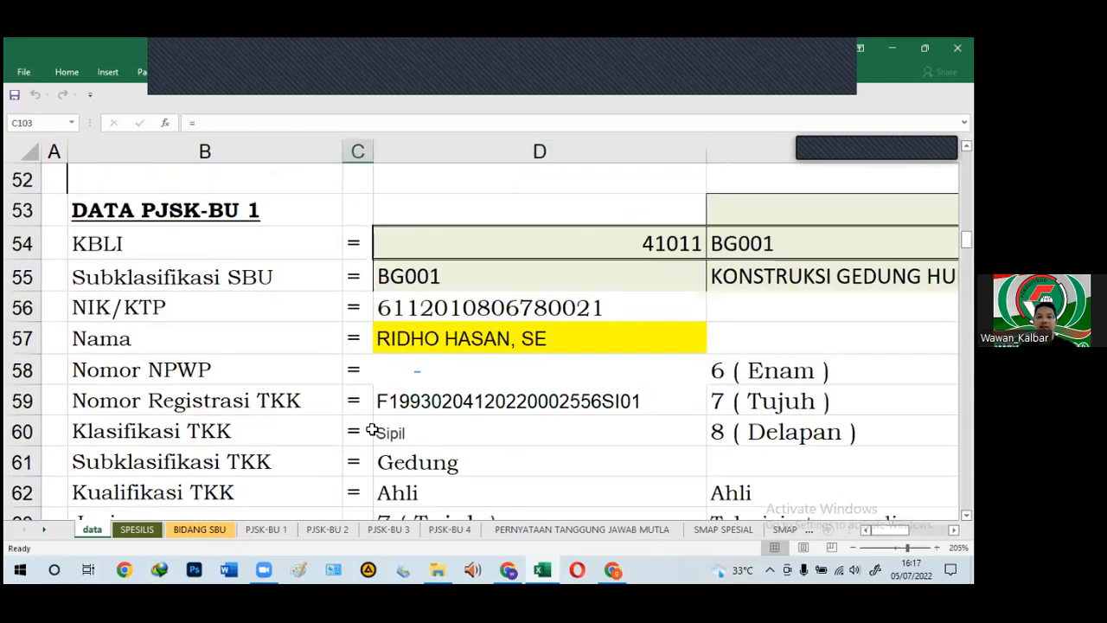
pyautogui.scroll(-12, 372, 430)
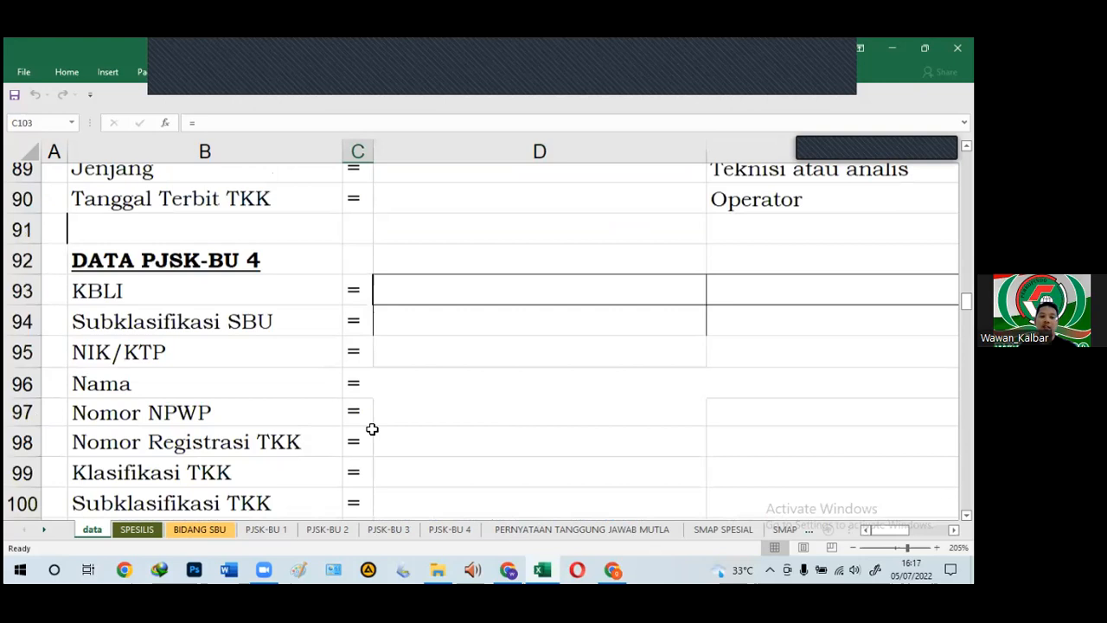
pyautogui.scroll(-8, 372, 425)
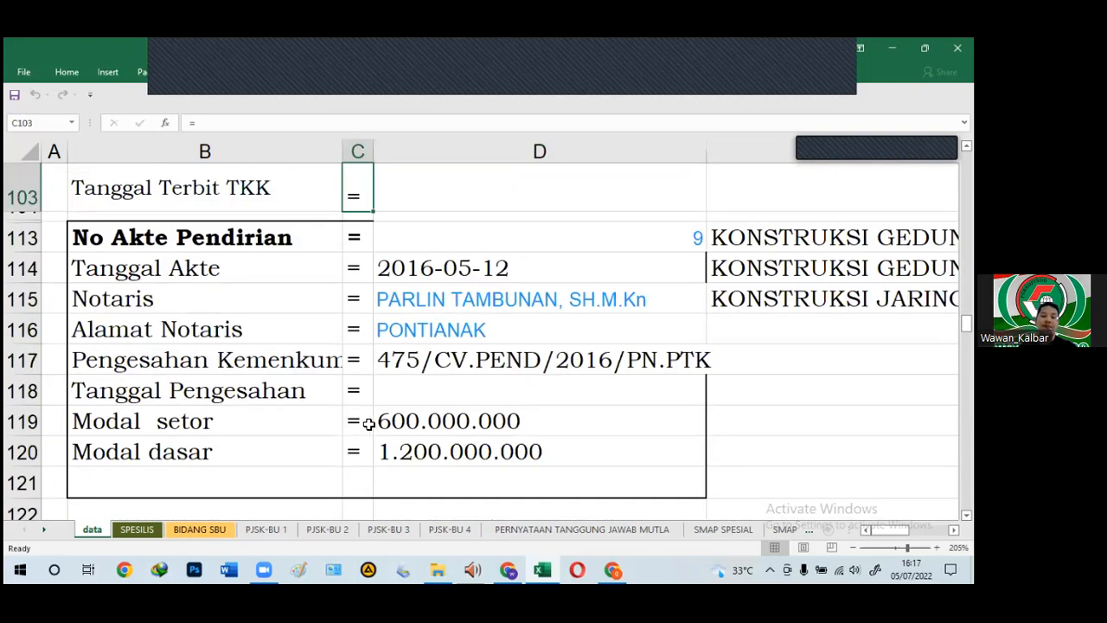
pyautogui.click(156, 246)
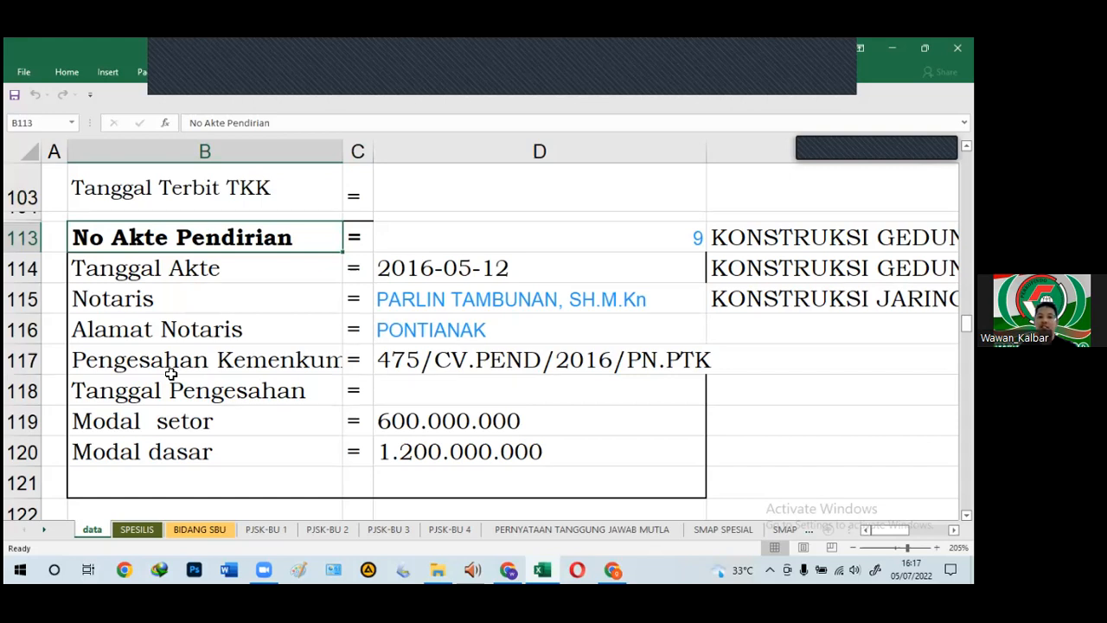
pyautogui.click(134, 269)
pyautogui.click(125, 303)
pyautogui.click(133, 327)
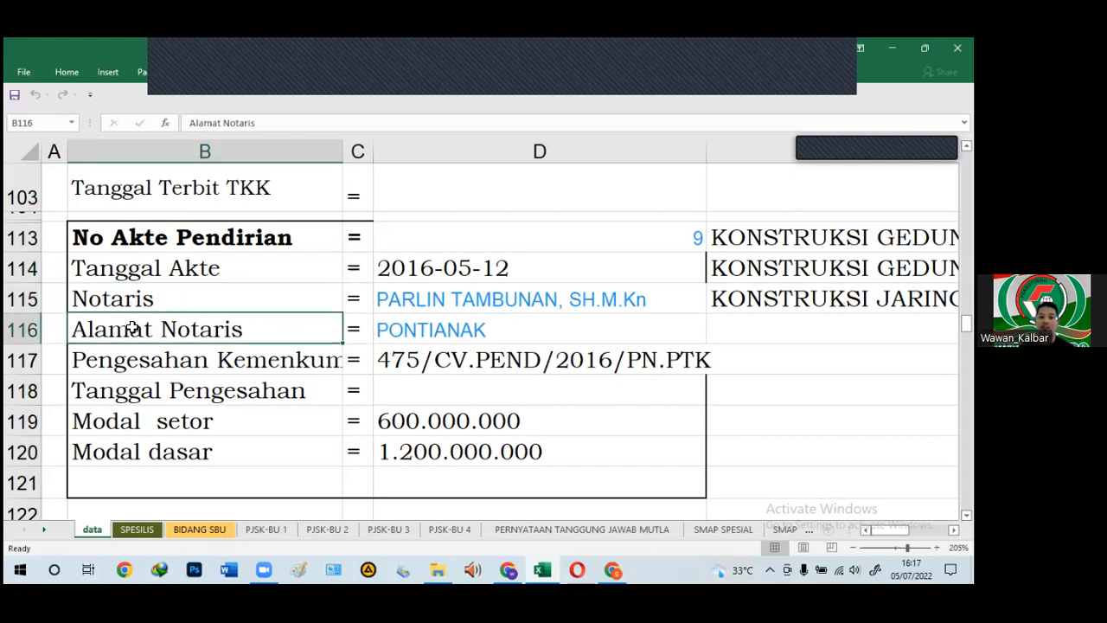
pyautogui.click(163, 359)
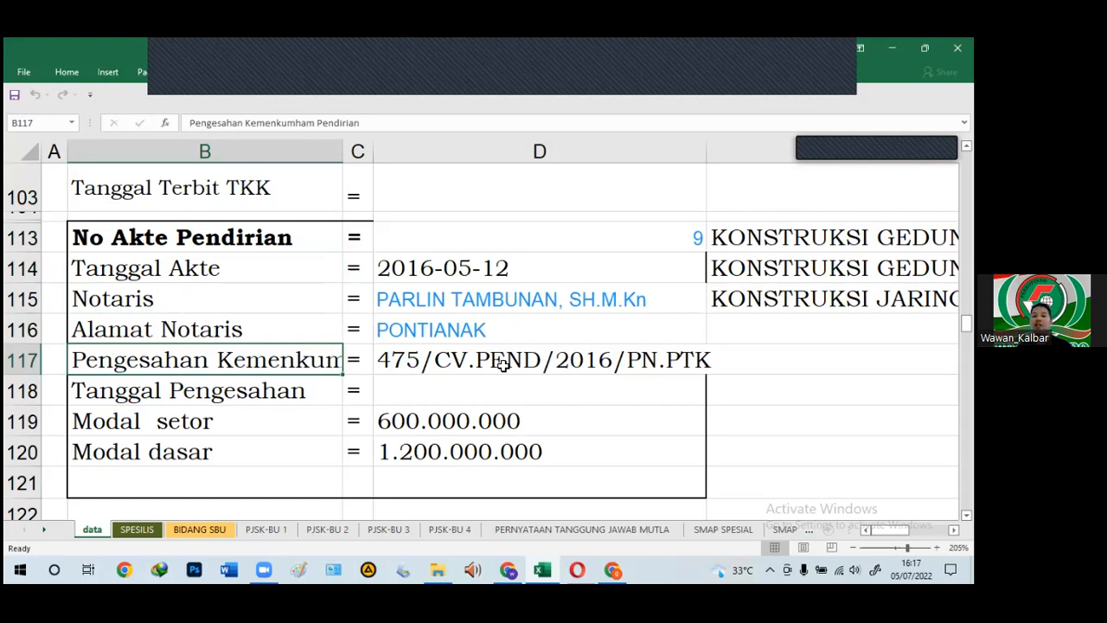
pyautogui.click(664, 382)
pyautogui.click(558, 359)
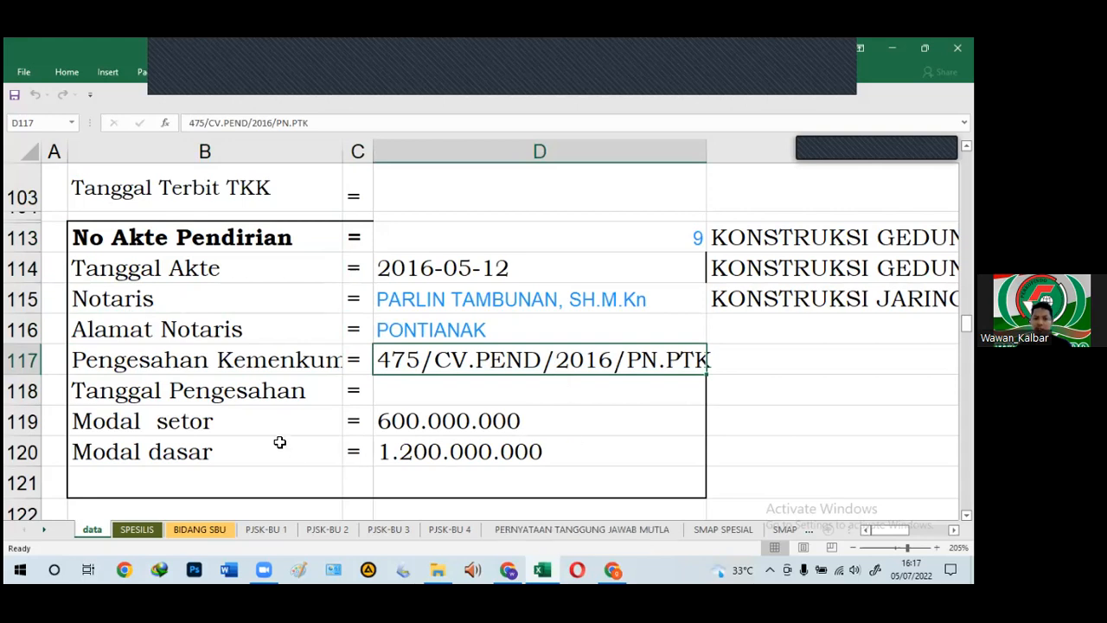
pyautogui.click(238, 427)
pyautogui.click(217, 461)
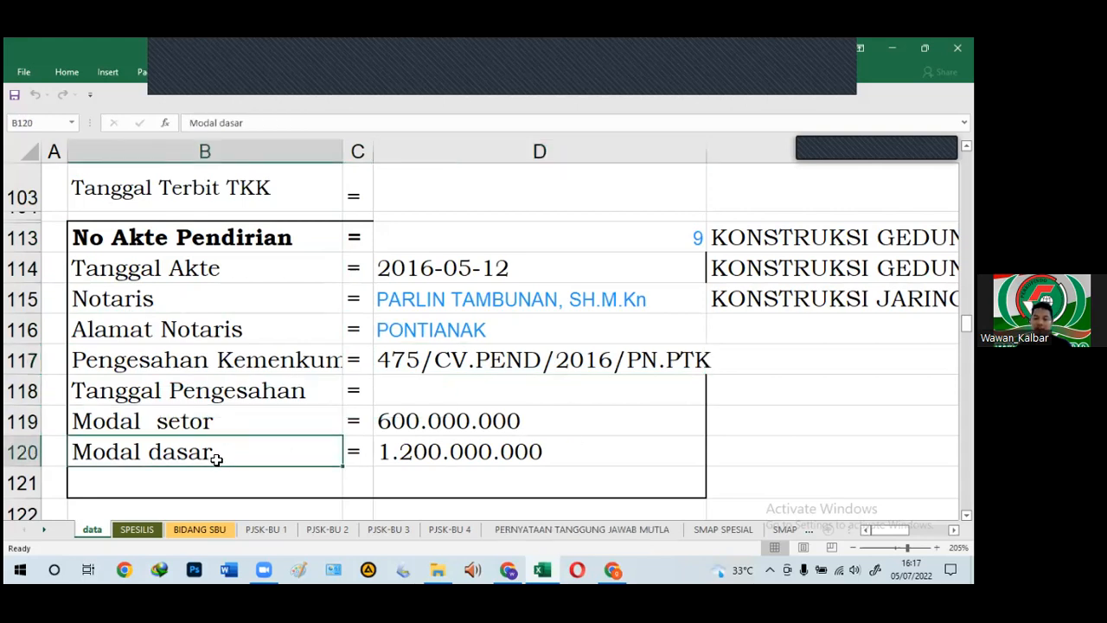
pyautogui.click(231, 427)
pyautogui.click(225, 450)
pyautogui.click(225, 424)
pyautogui.click(228, 451)
pyautogui.click(231, 424)
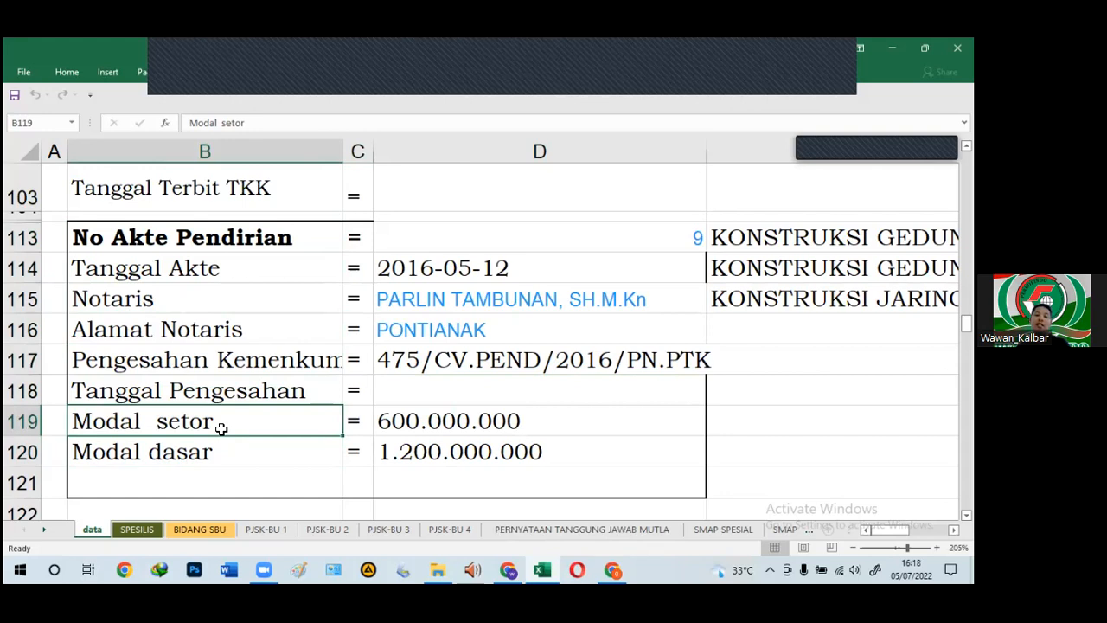
pyautogui.scroll(-4, 274, 368)
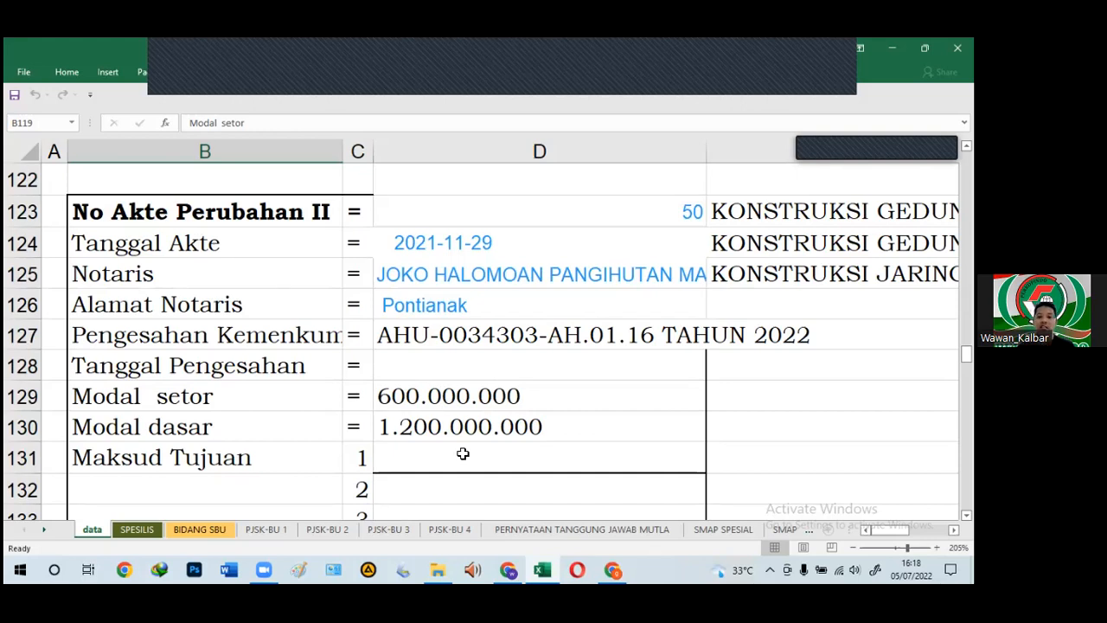
pyautogui.scroll(9, 461, 462)
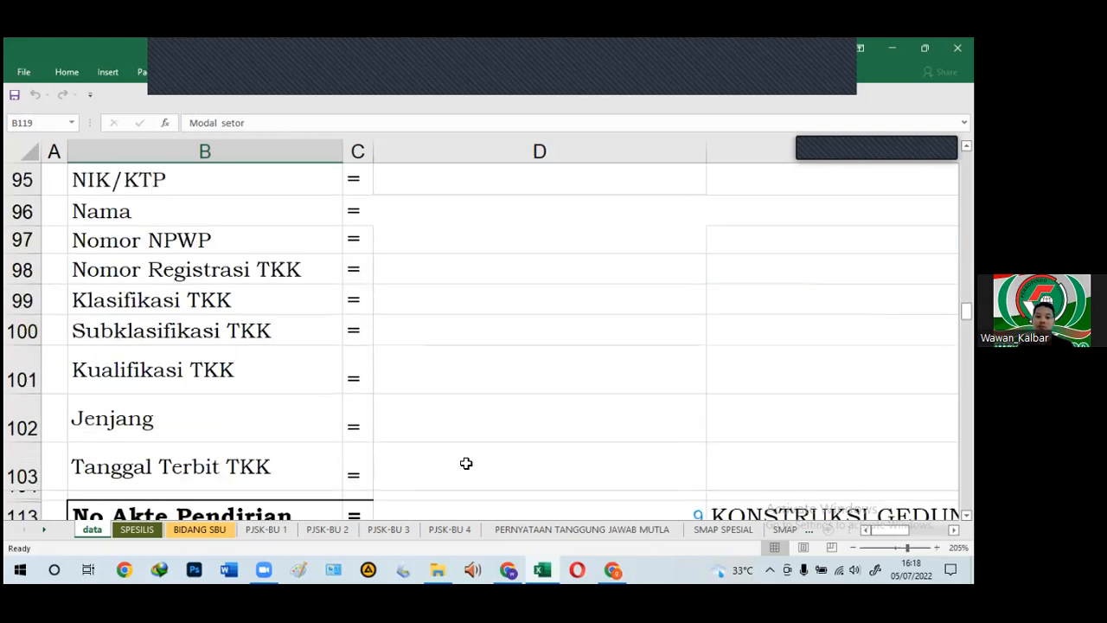
pyautogui.scroll(10, 466, 463)
pyautogui.scroll(5, 464, 463)
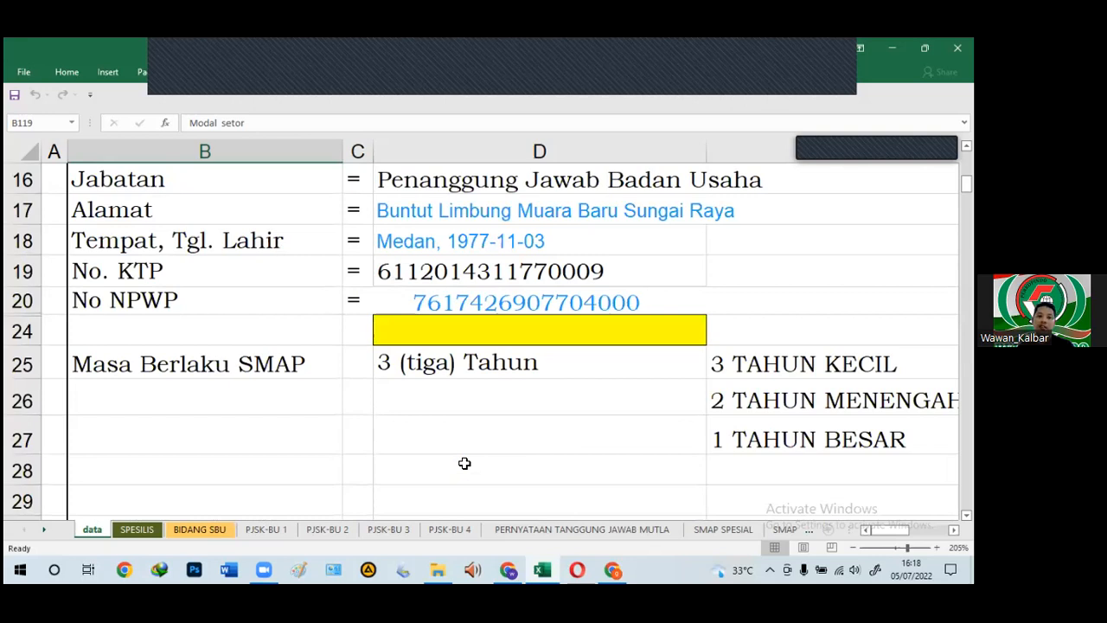
pyautogui.scroll(5, 464, 463)
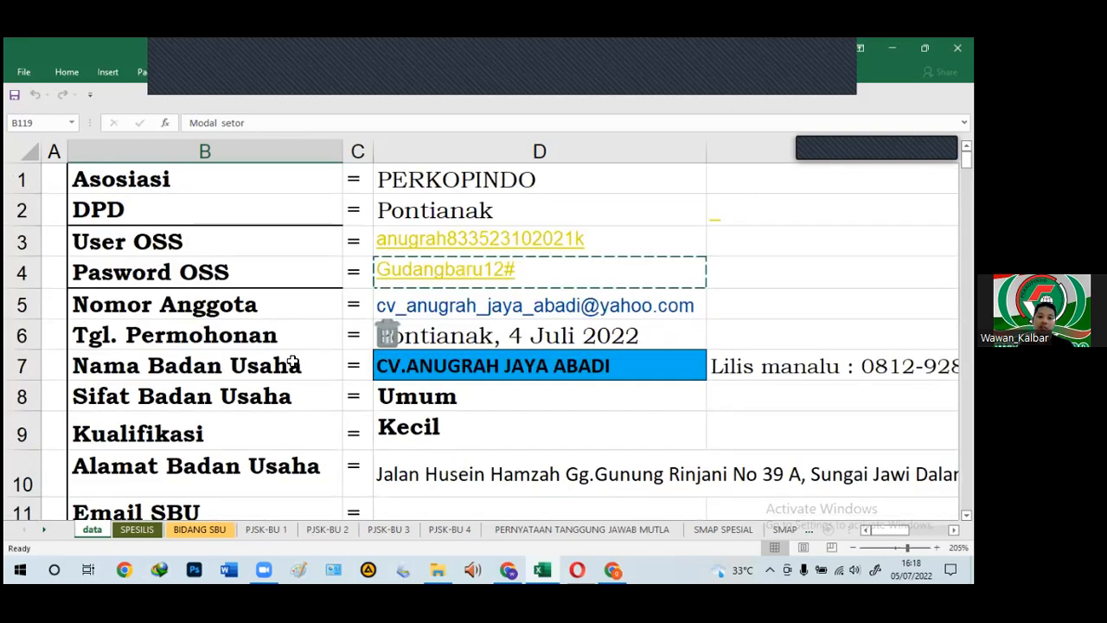
pyautogui.scroll(-1, 299, 365)
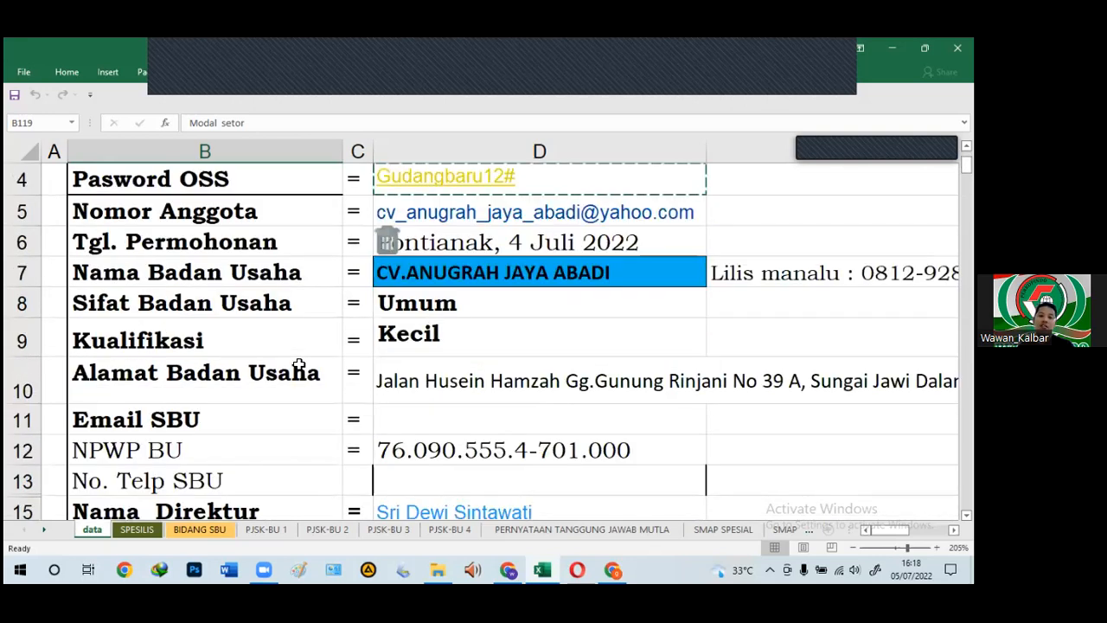
pyautogui.scroll(1, 298, 365)
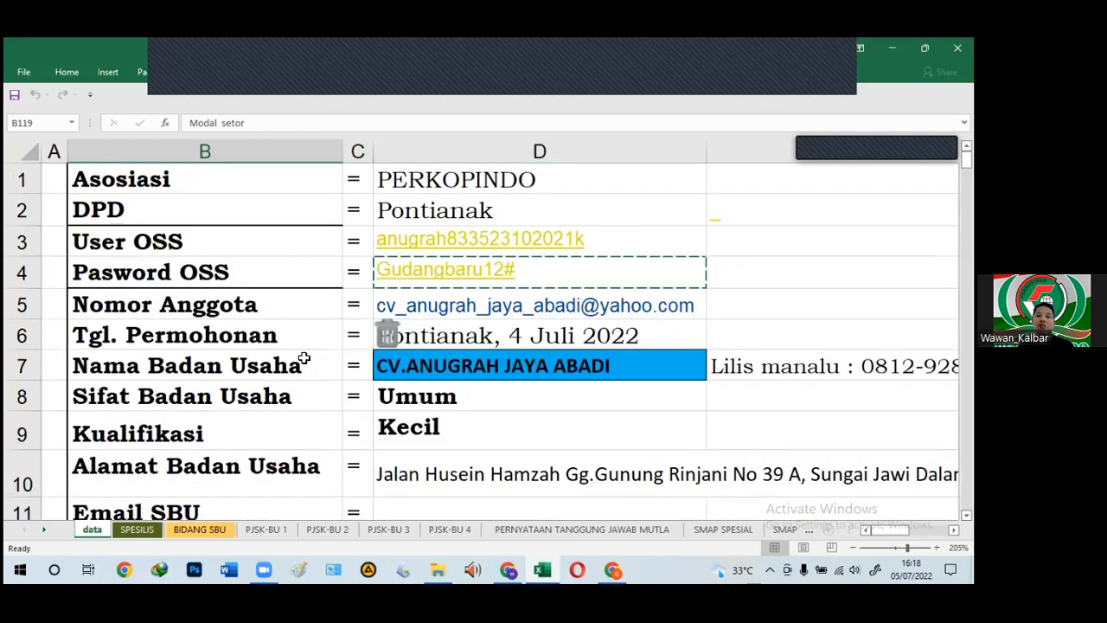
pyautogui.scroll(-3, 302, 359)
pyautogui.scroll(-1, 303, 357)
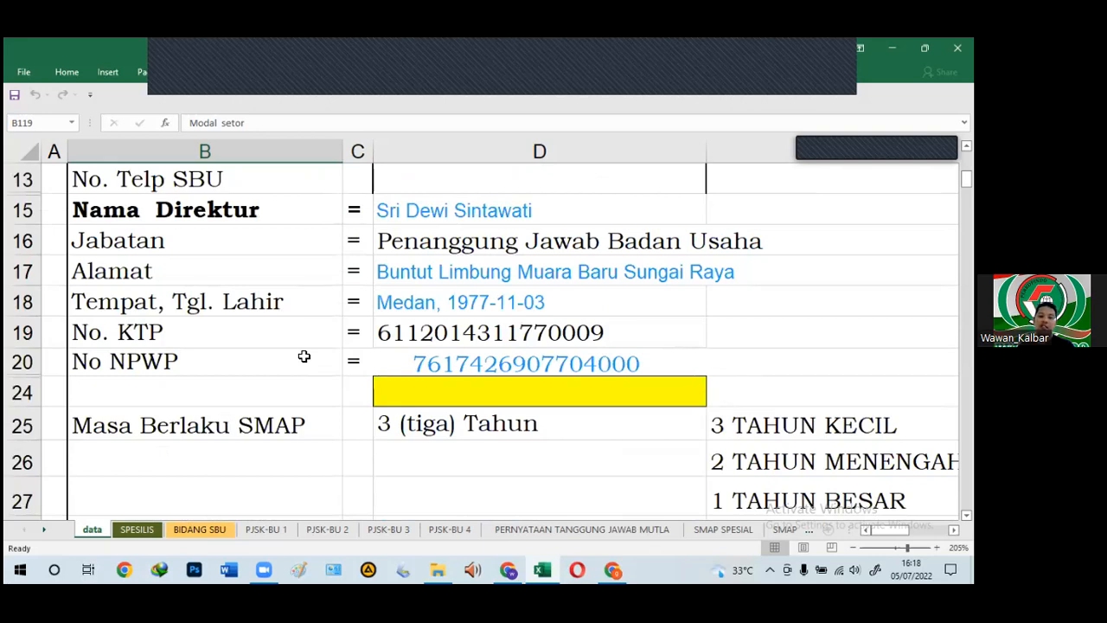
pyautogui.scroll(-4, 304, 356)
pyautogui.scroll(-5, 304, 356)
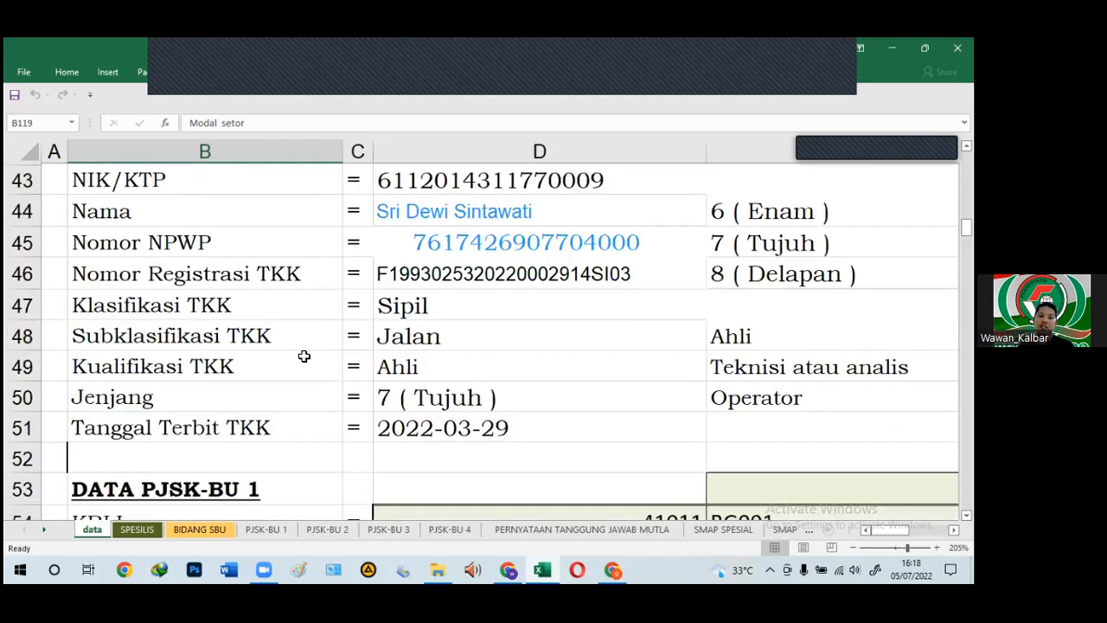
pyautogui.scroll(-1, 303, 356)
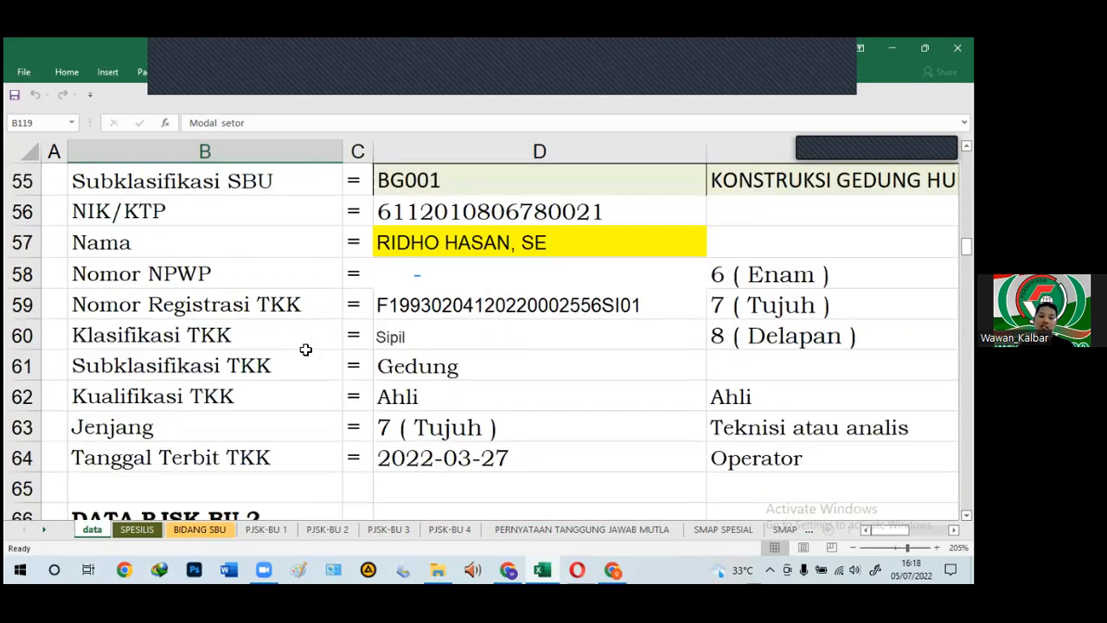
pyautogui.scroll(1, 304, 357)
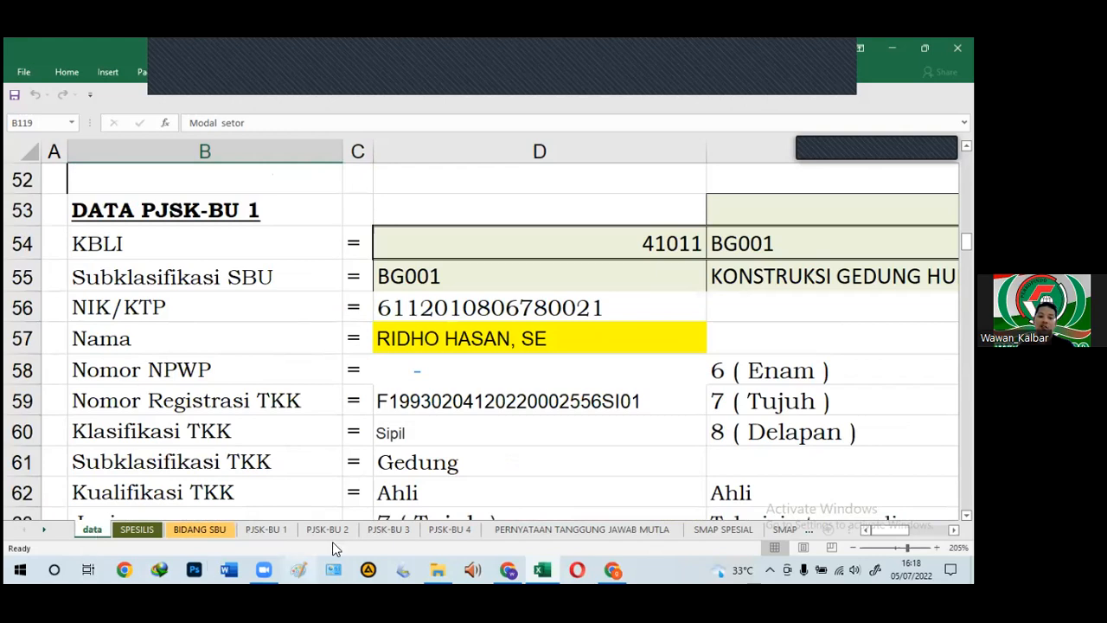
# Step: Open PJSK-BU 1 and check the KBLI, Kualifikasi SBU, NPWP and director cells' =data! formulas
pyautogui.click(247, 532)
pyautogui.click(93, 178)
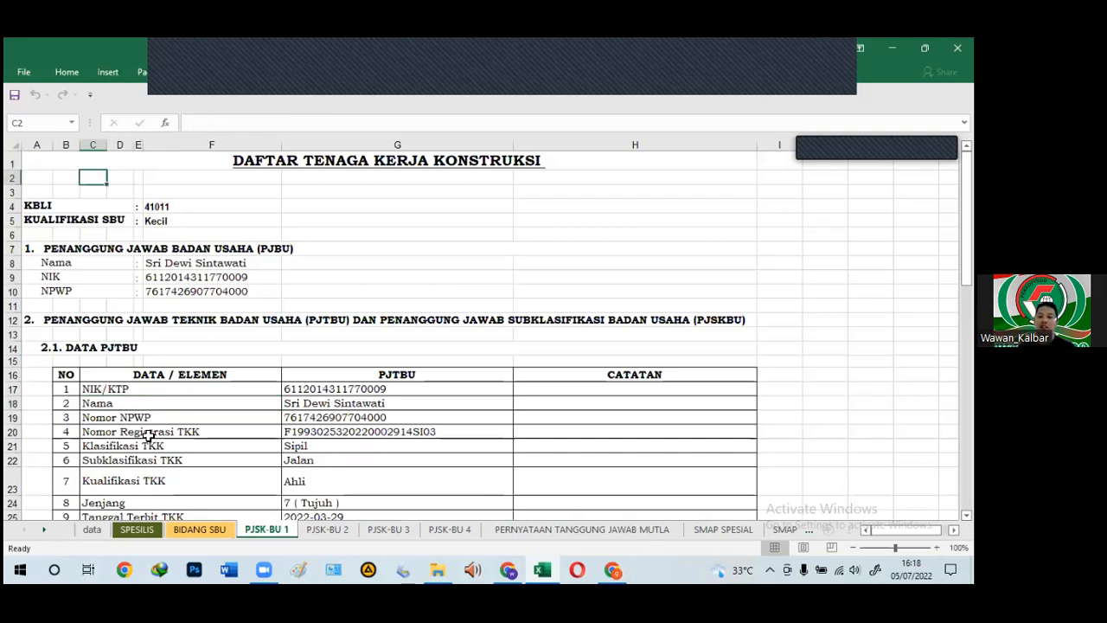
pyautogui.scroll(3, 147, 437)
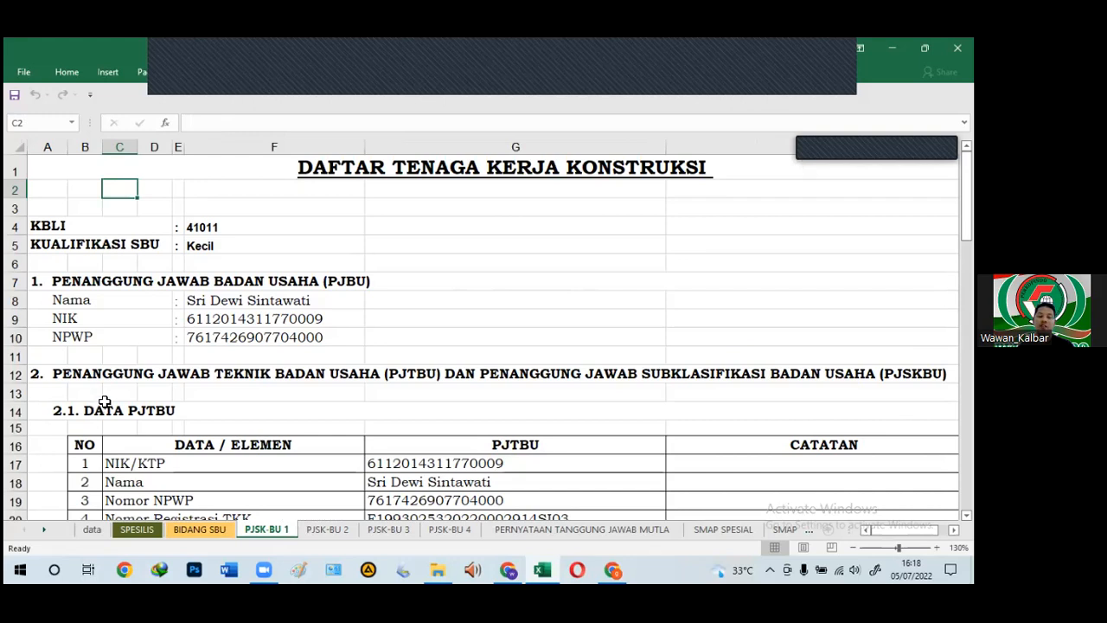
pyautogui.click(359, 173)
pyautogui.click(255, 227)
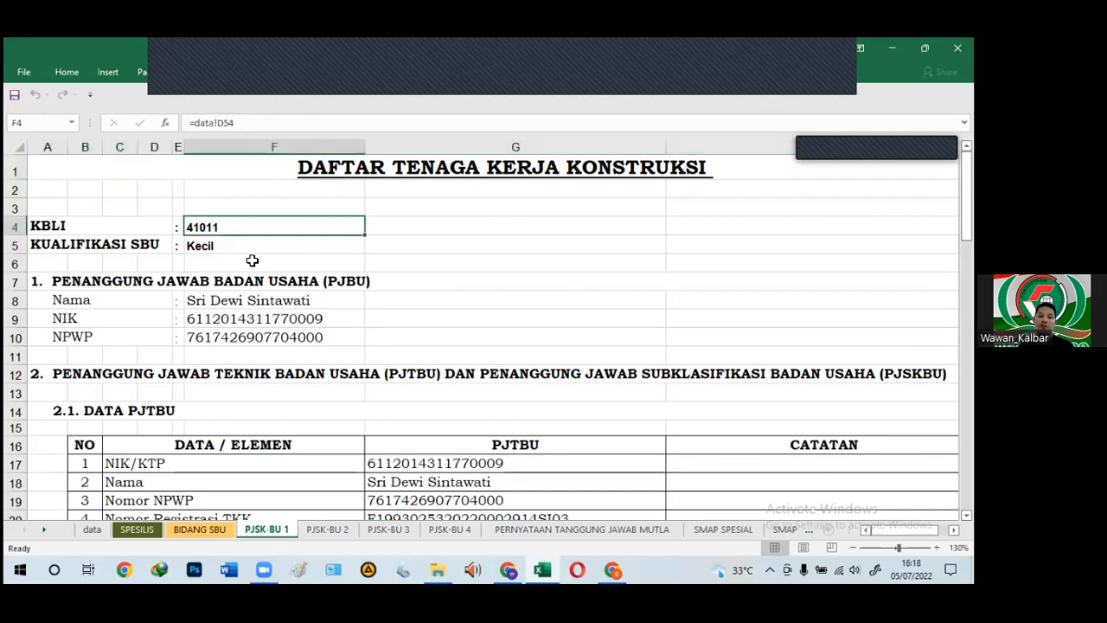
pyautogui.press('Down')
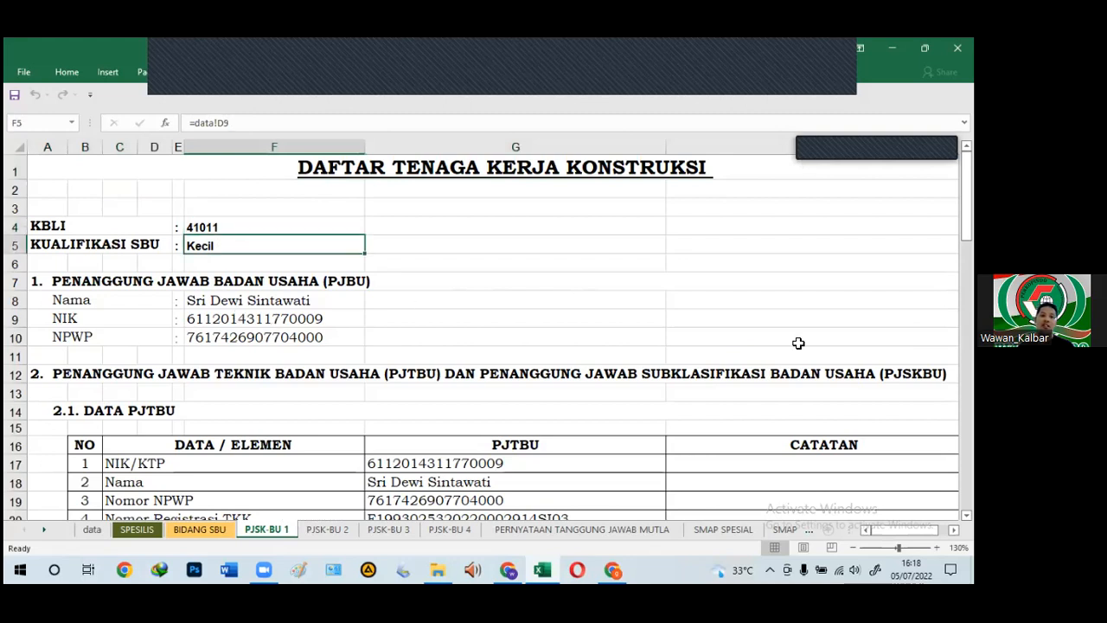
pyautogui.click(338, 344)
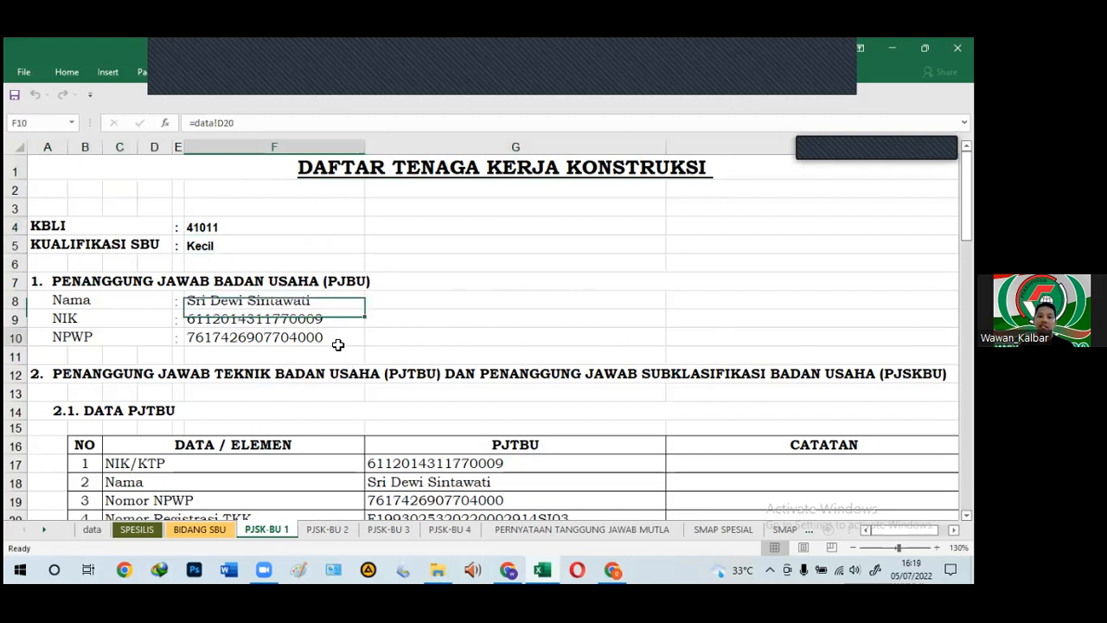
pyautogui.click(316, 320)
pyautogui.click(311, 308)
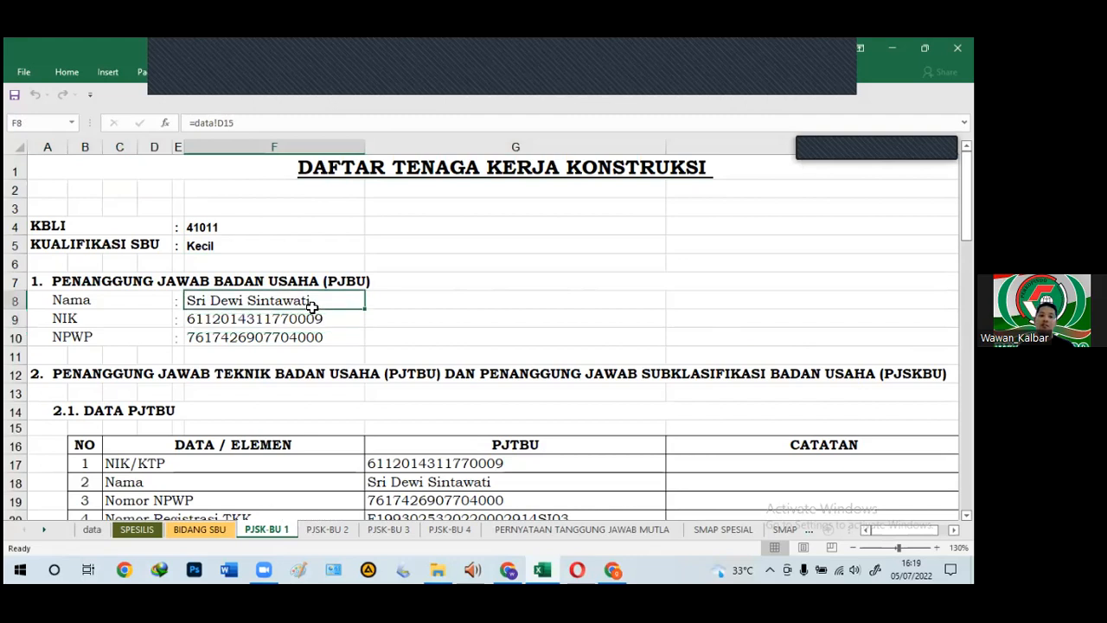
# Step: Scroll through the PJSK-BU 1 form to check the signatory name at the bottom
pyautogui.scroll(-1, 337, 398)
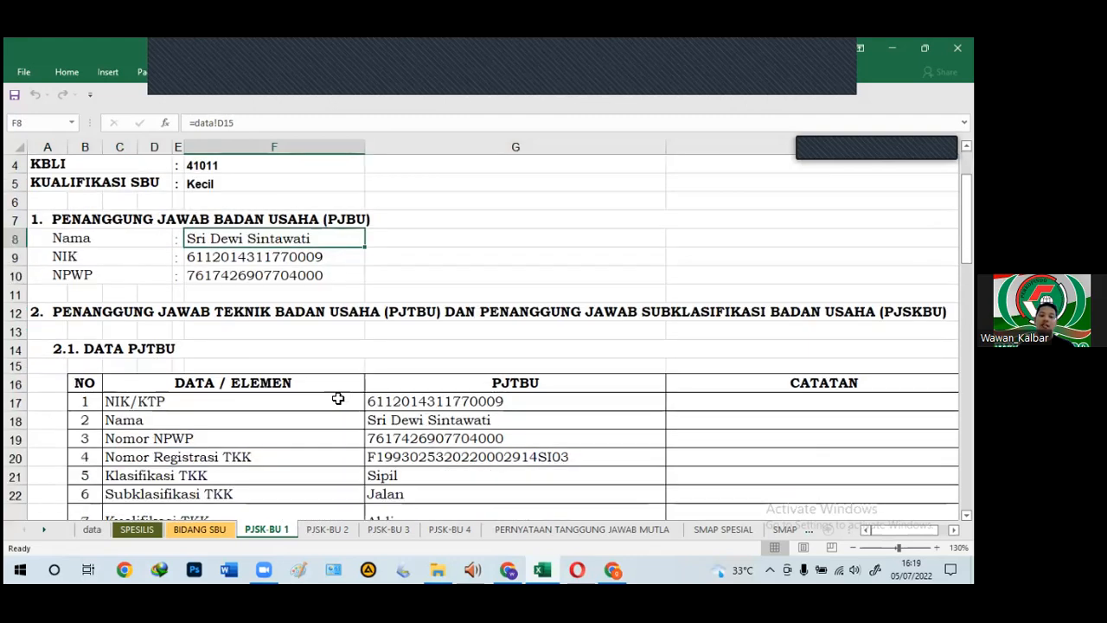
pyautogui.scroll(-2, 335, 396)
pyautogui.scroll(-1, 329, 394)
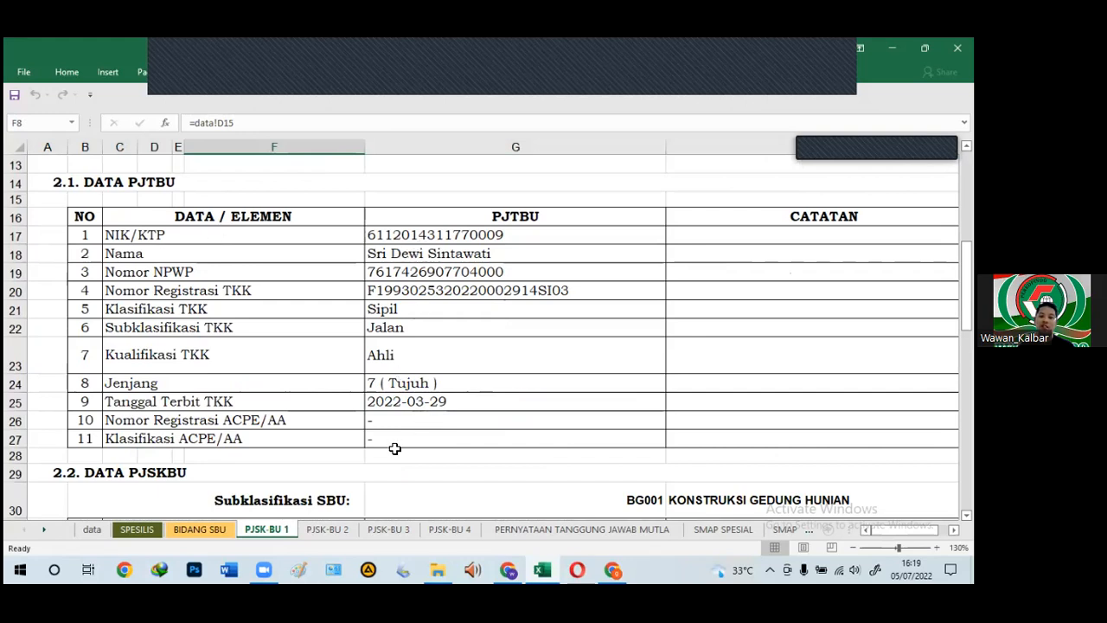
pyautogui.scroll(-5, 395, 448)
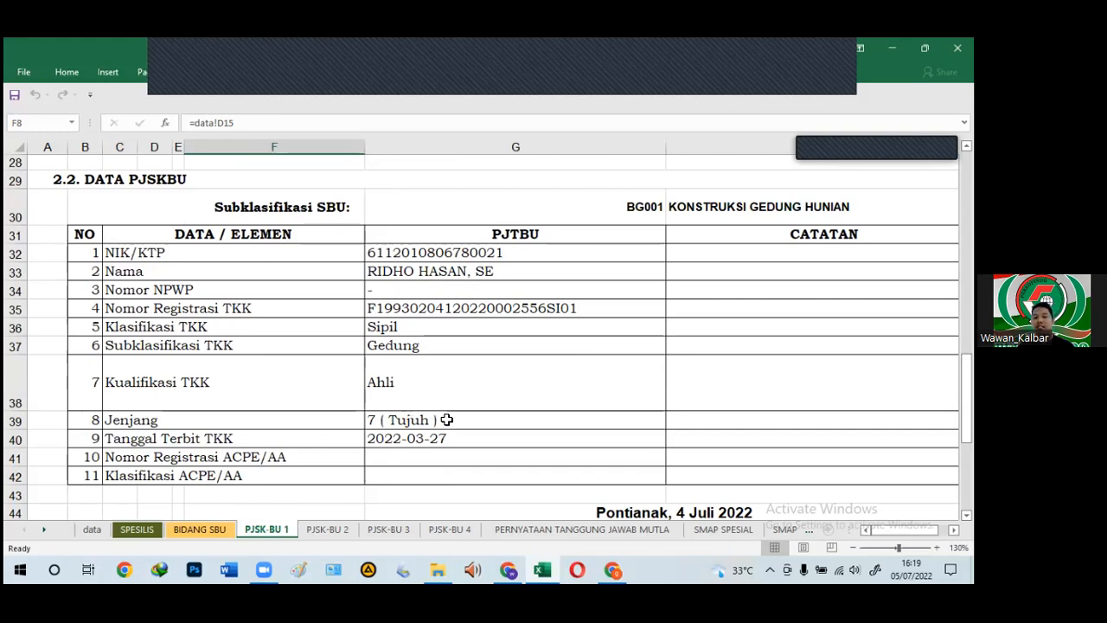
pyautogui.scroll(-1, 359, 423)
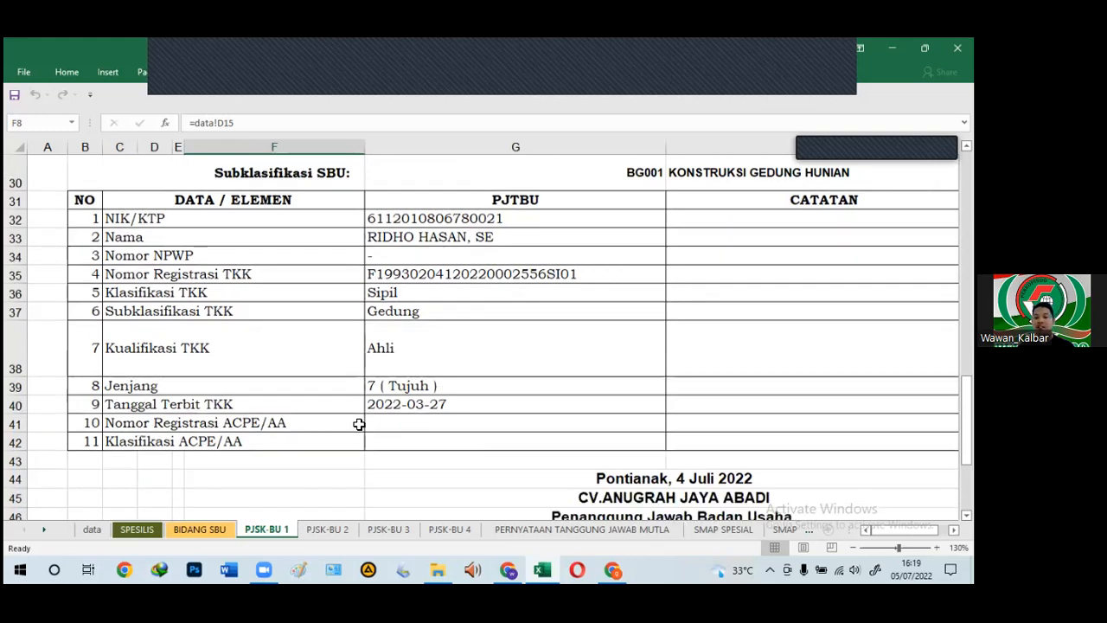
pyautogui.scroll(-4, 359, 424)
pyautogui.click(489, 364)
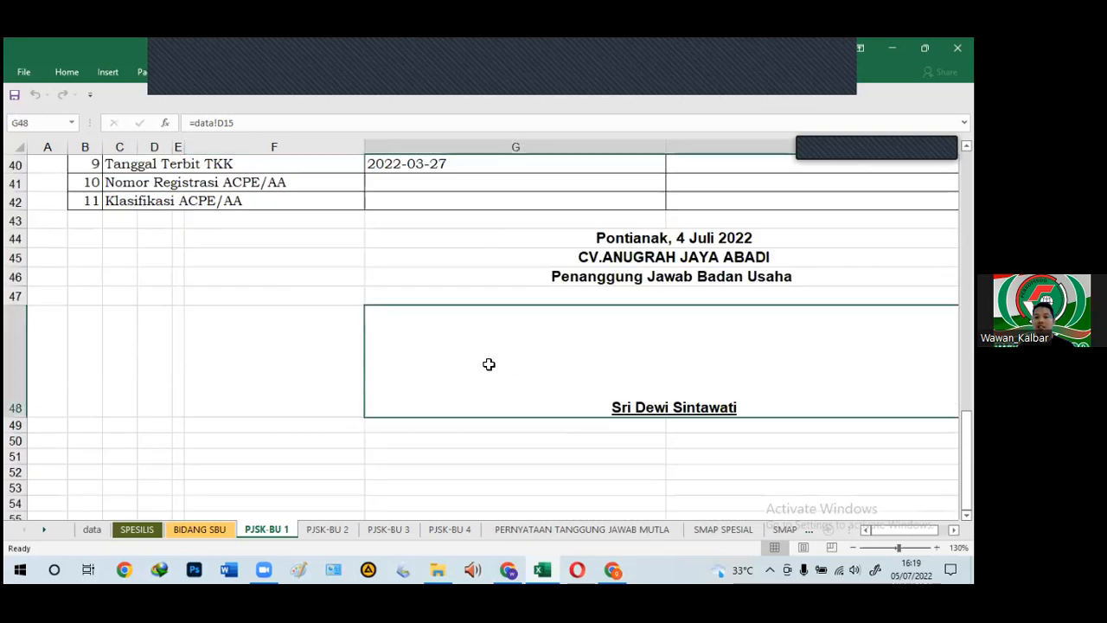
pyautogui.scroll(4, 502, 398)
pyautogui.scroll(6, 506, 405)
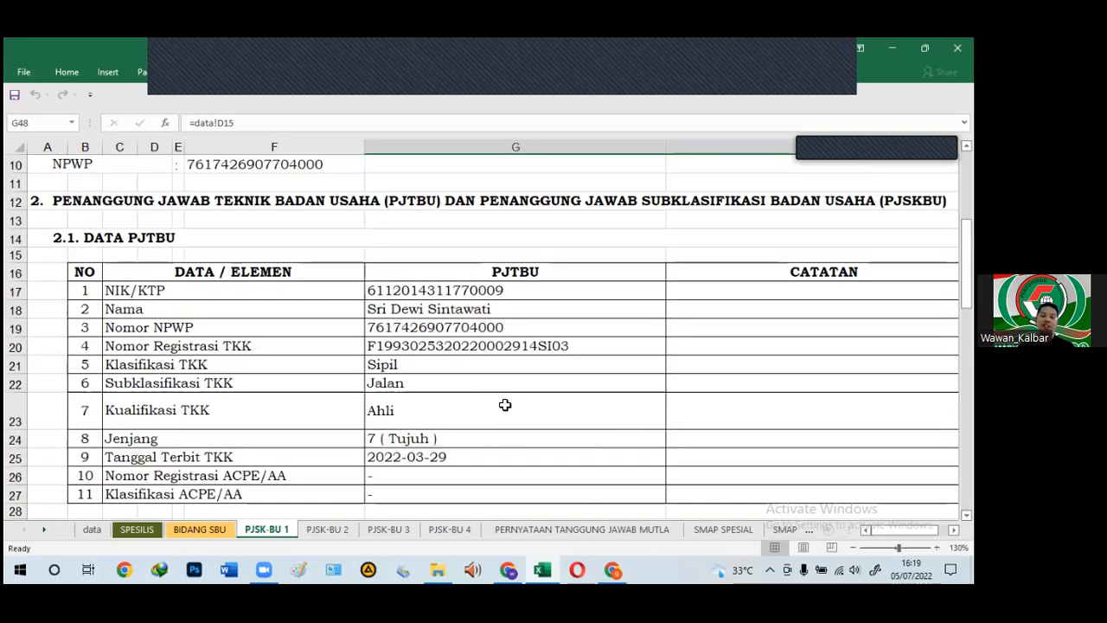
pyautogui.scroll(1, 509, 407)
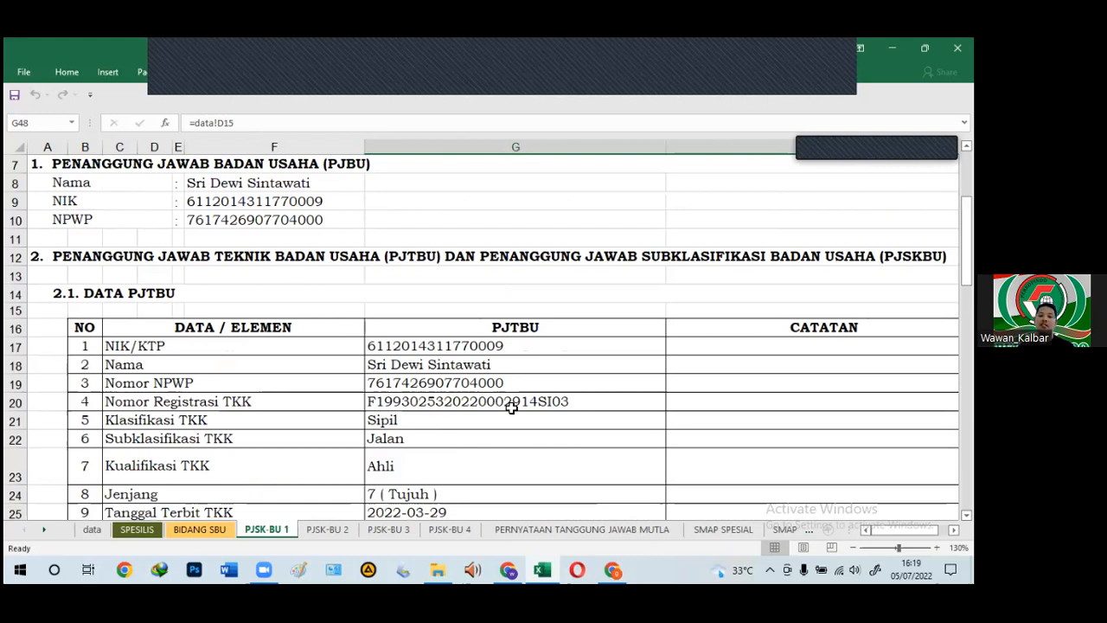
pyautogui.scroll(-7, 512, 408)
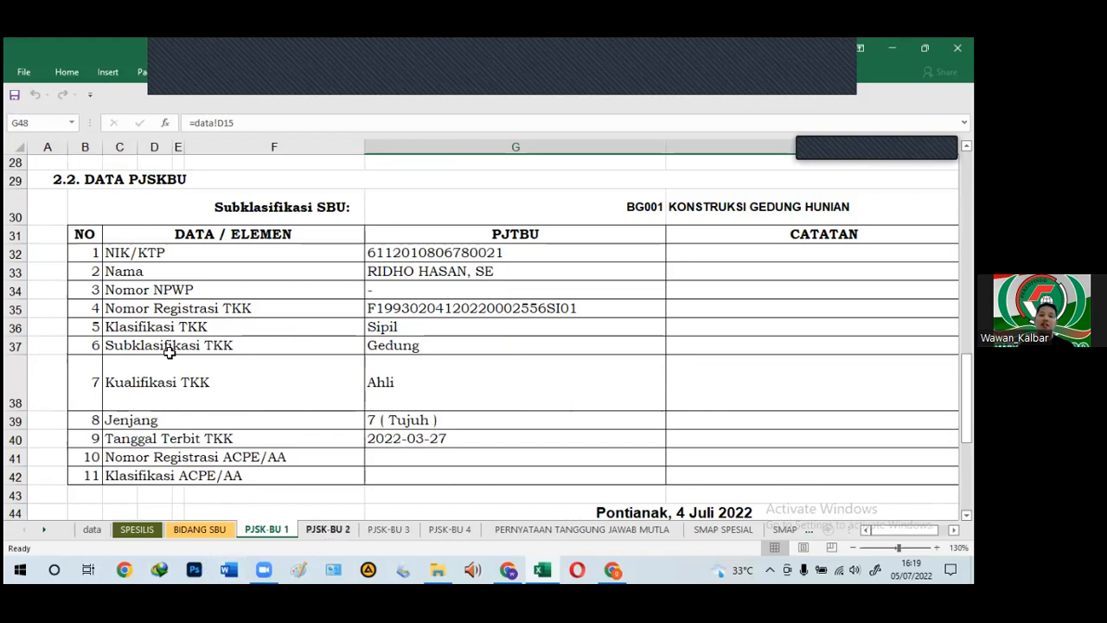
# Step: Move to PJSK-BU 2 and scroll to its zero-filled 2.2 DATA PJSKBU table
pyautogui.hotkey('ctrl', 'pagedown')
pyautogui.scroll(-3, 247, 334)
pyautogui.scroll(2, 247, 334)
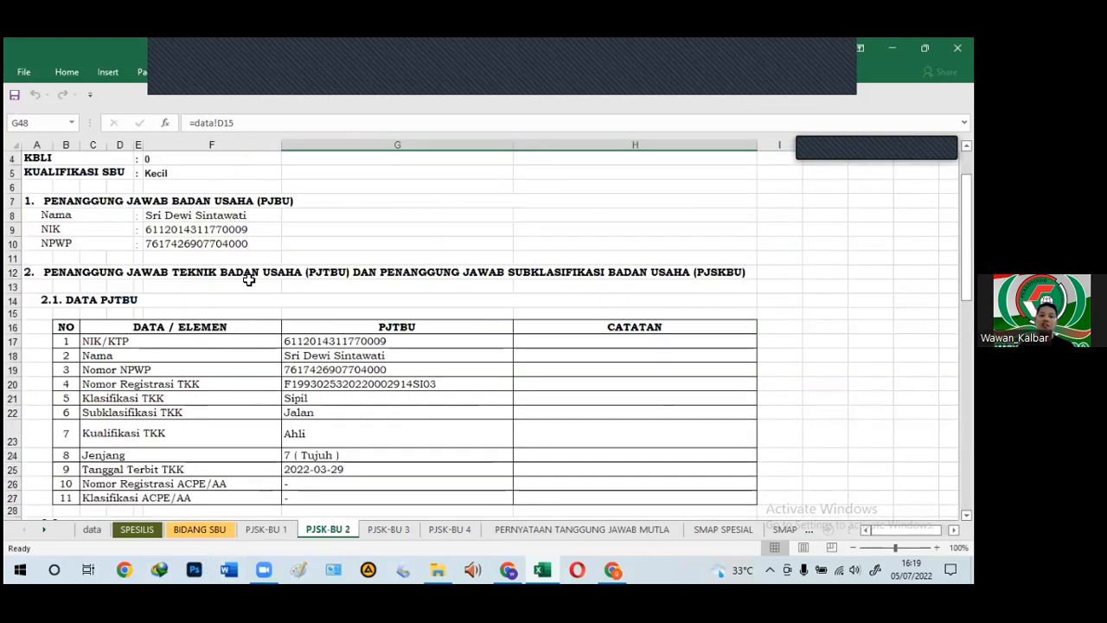
pyautogui.scroll(-6, 265, 351)
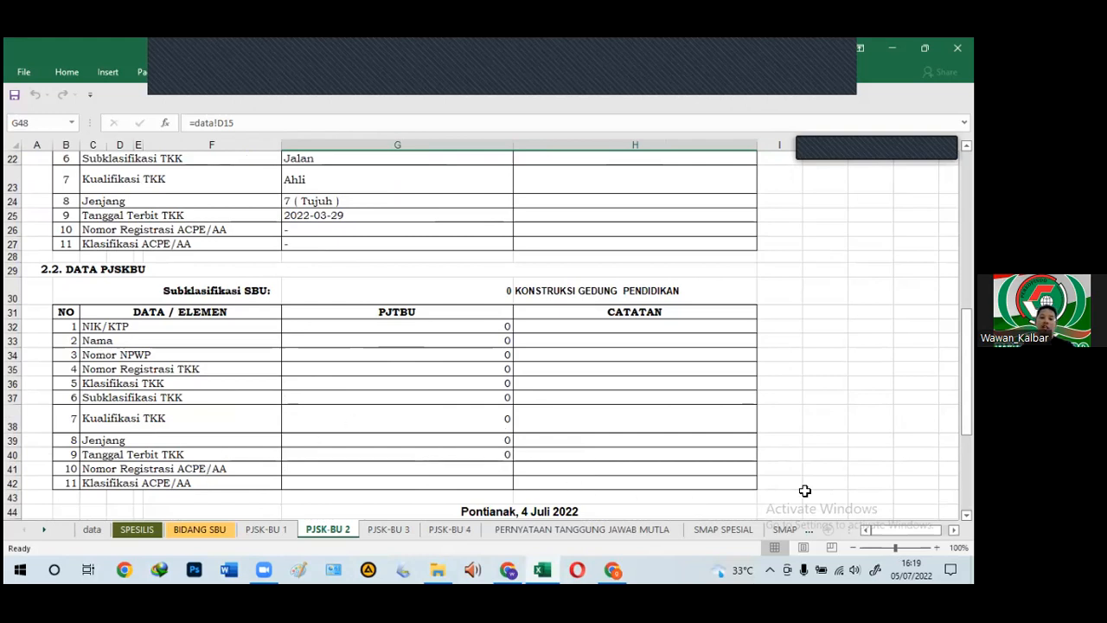
pyautogui.click(525, 531)
# Step: Scroll the PERNYATAAN TANGGUNG JAWAB MUTLAK sheet down to its Pontianak, 4 Juli 2022 signature block
pyautogui.click(202, 289)
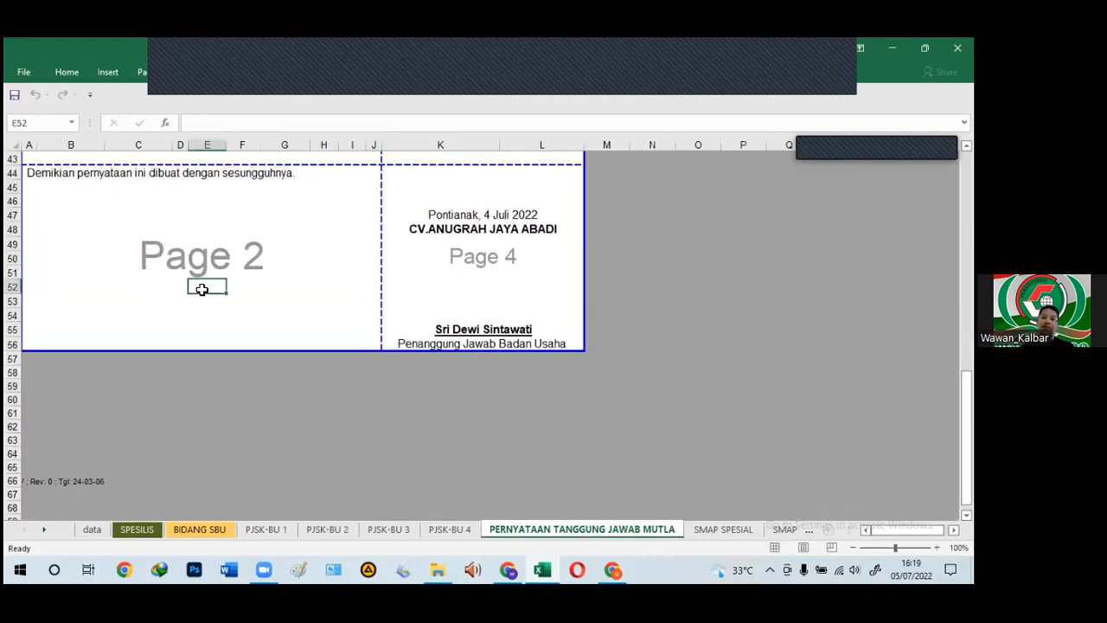
pyautogui.scroll(9, 202, 289)
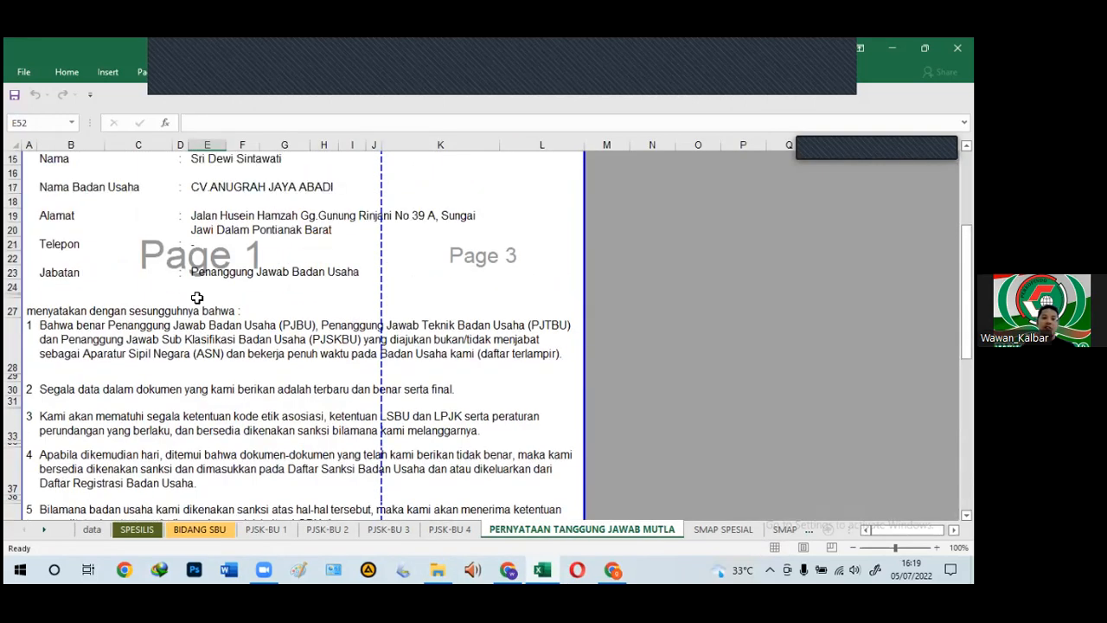
pyautogui.scroll(5, 198, 297)
pyautogui.scroll(-2, 197, 298)
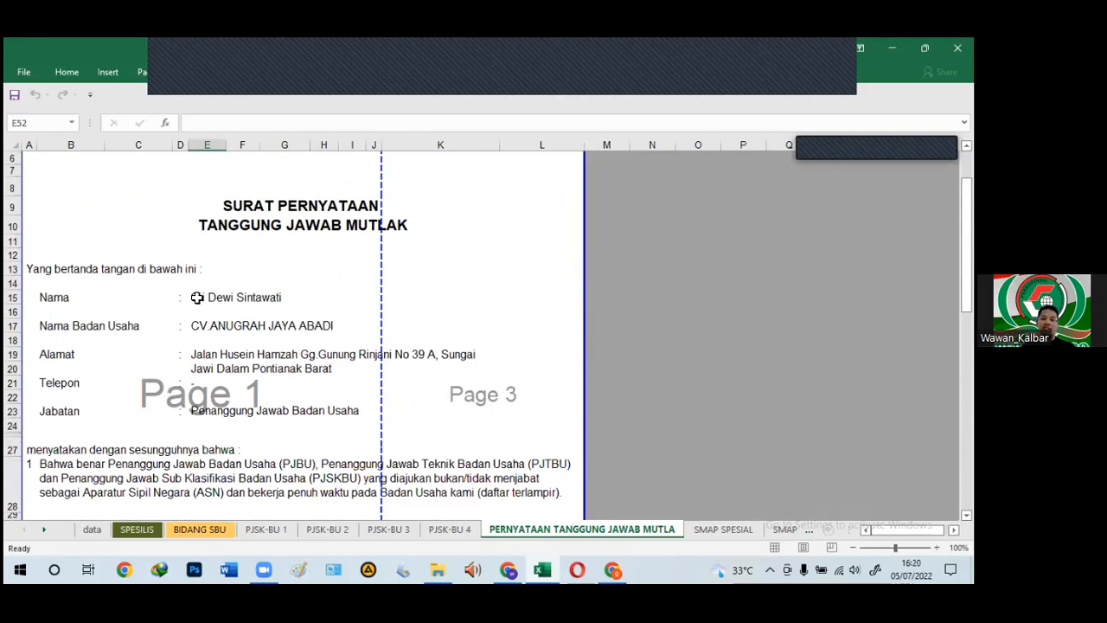
pyautogui.scroll(-1, 197, 298)
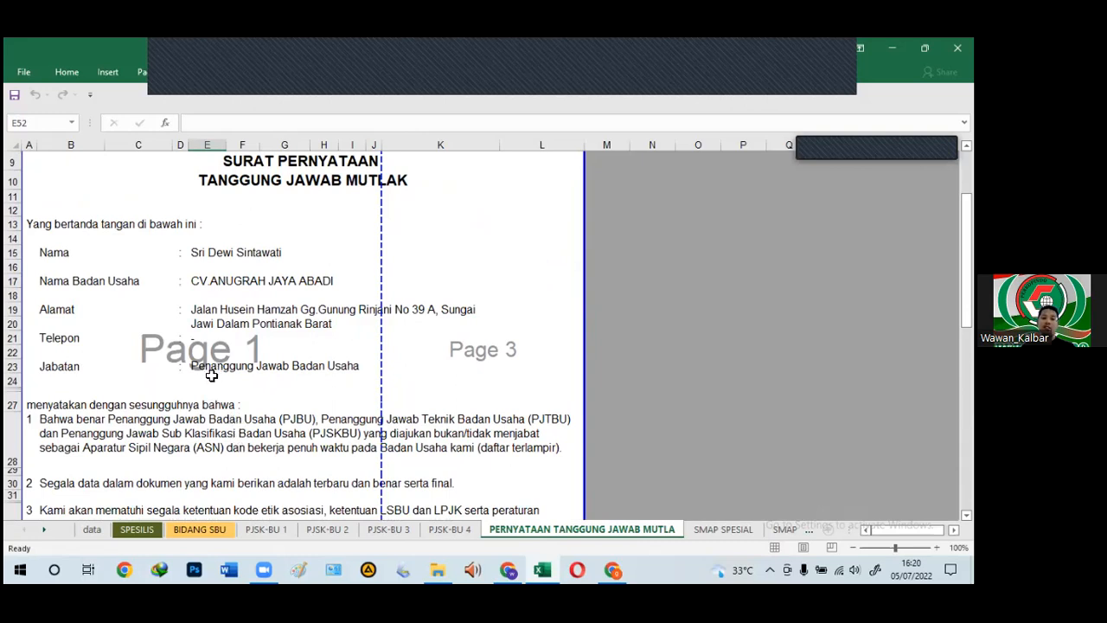
pyautogui.click(116, 379)
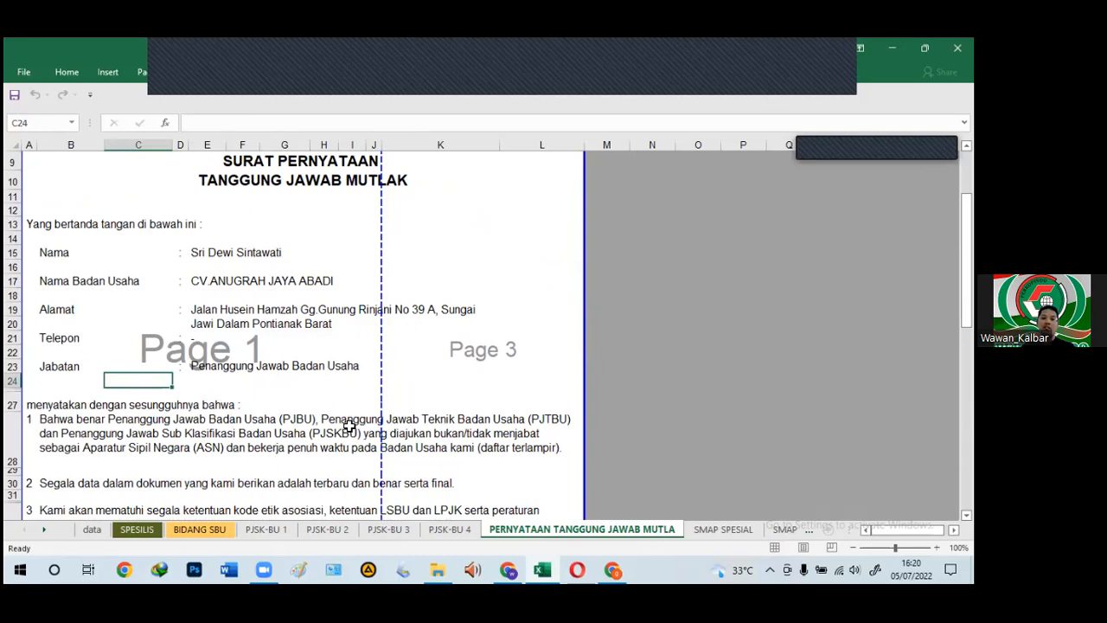
pyautogui.scroll(-4, 348, 426)
pyautogui.scroll(-3, 348, 426)
pyautogui.scroll(-1, 494, 444)
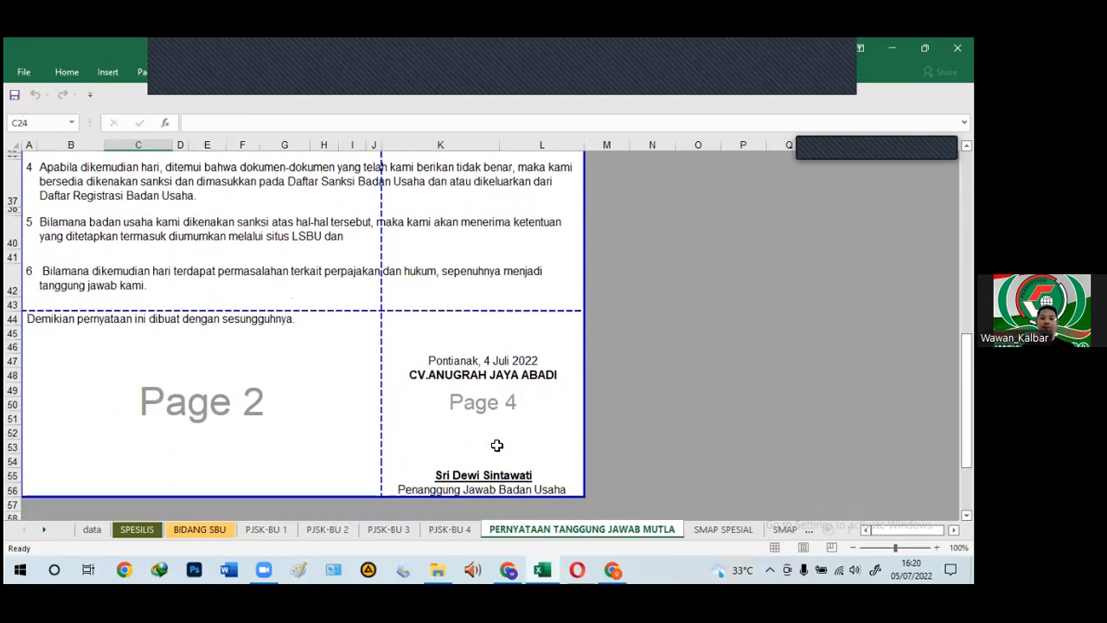
pyautogui.scroll(-1, 497, 445)
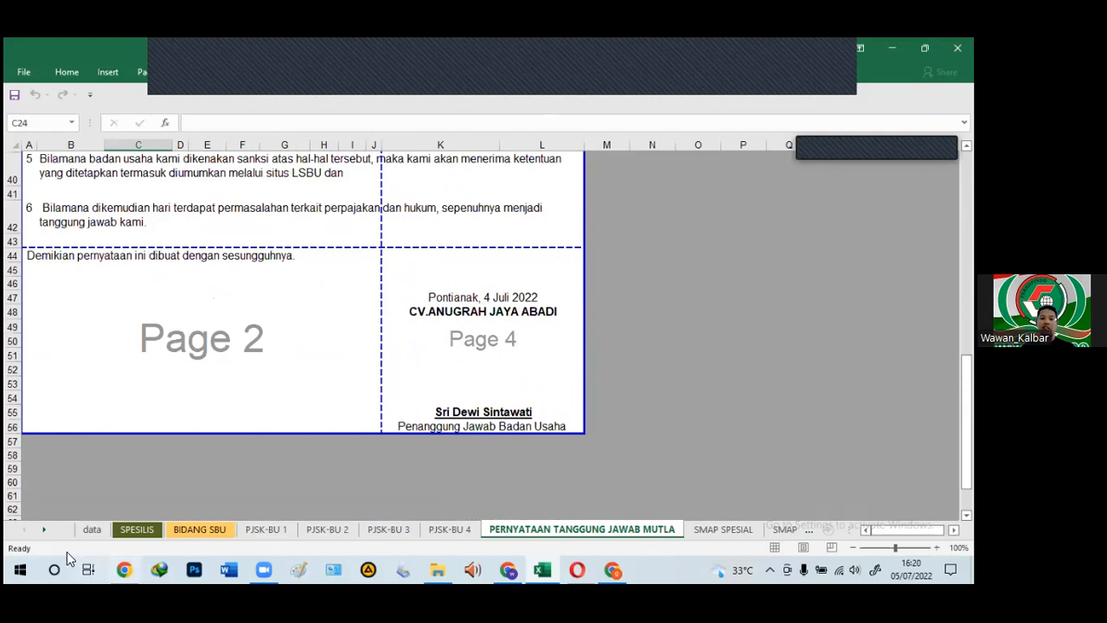
# Step: Scroll the sheet-tab bar to bring the later sheets into view
pyautogui.click(46, 529)
pyautogui.click(46, 530)
pyautogui.click(46, 530)
pyautogui.click(46, 530)
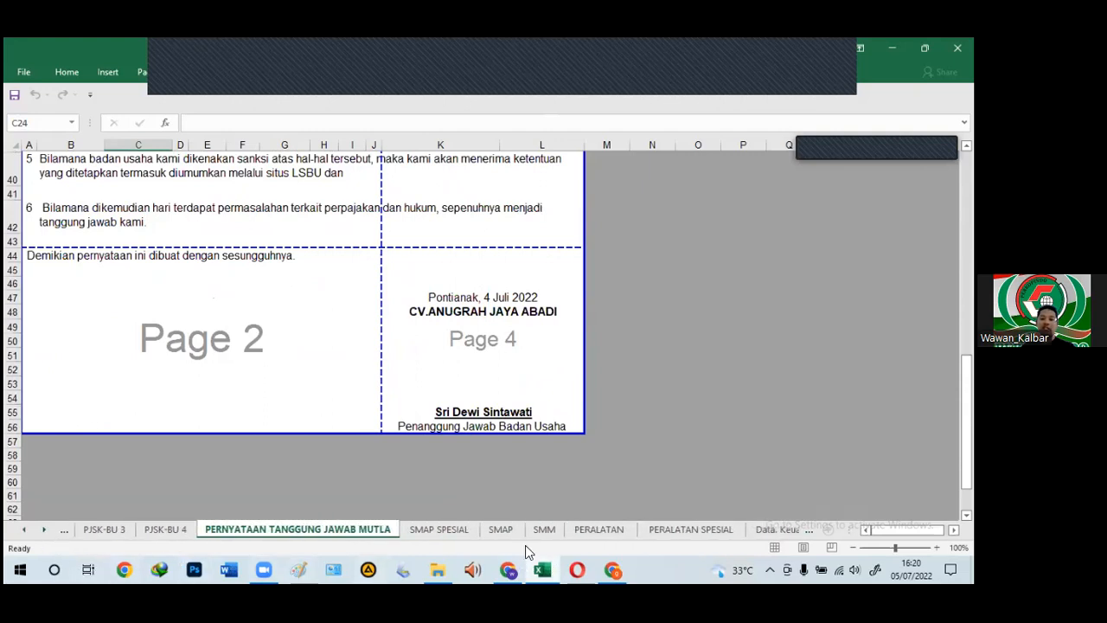
# Step: Compare the SMAP and SMAP SPESIAL statement sheets, scrolling through the SMAP sheet
pyautogui.click(501, 530)
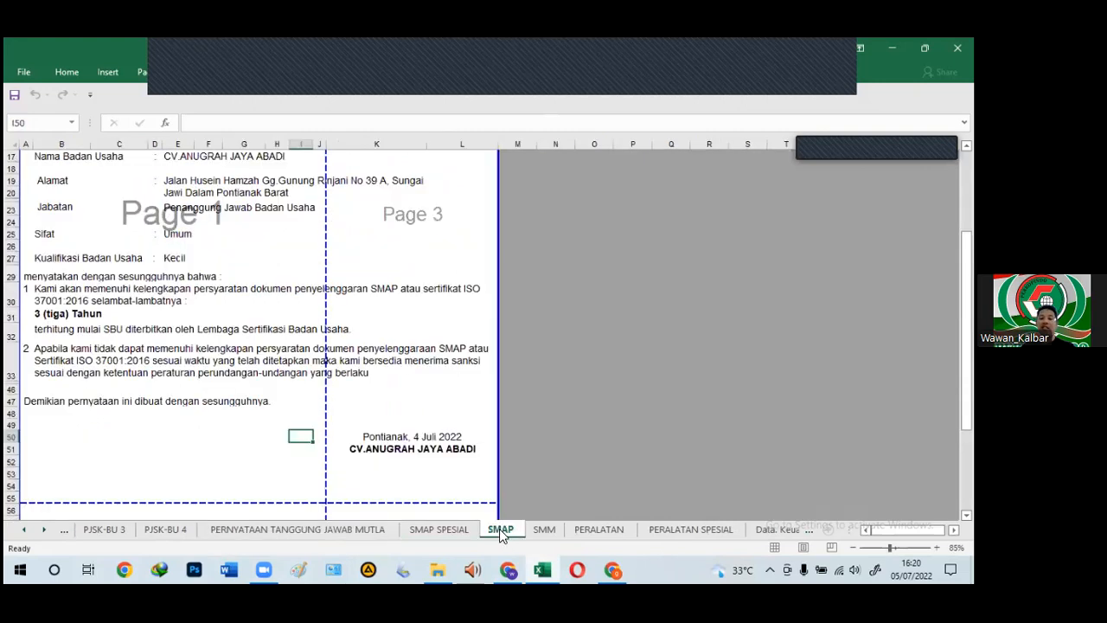
pyautogui.click(454, 529)
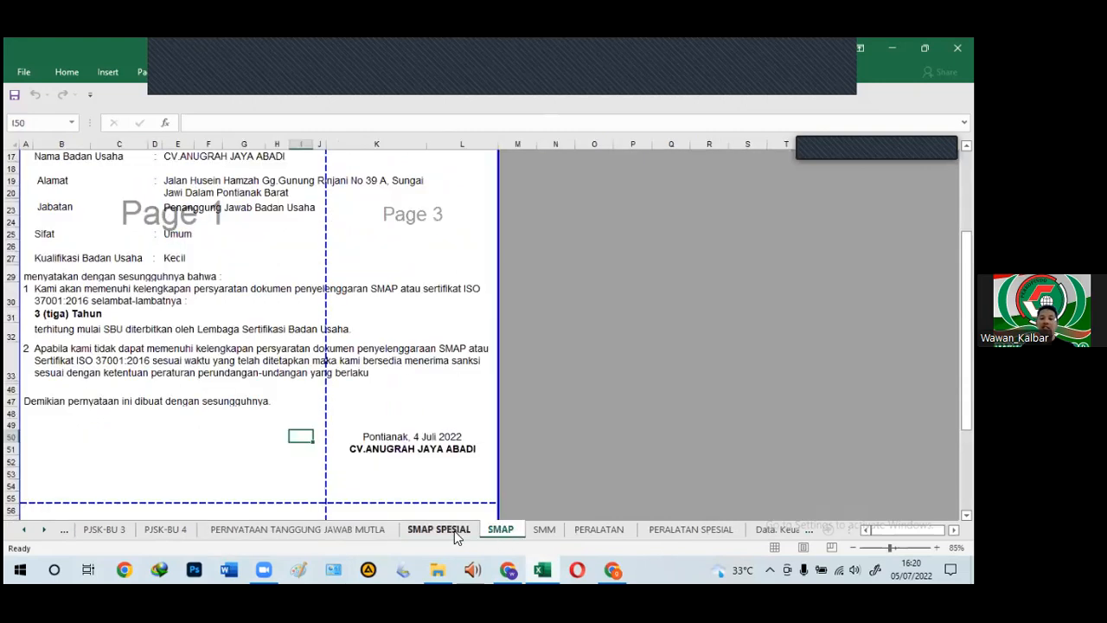
pyautogui.click(506, 531)
pyautogui.click(130, 433)
pyautogui.scroll(1, 128, 433)
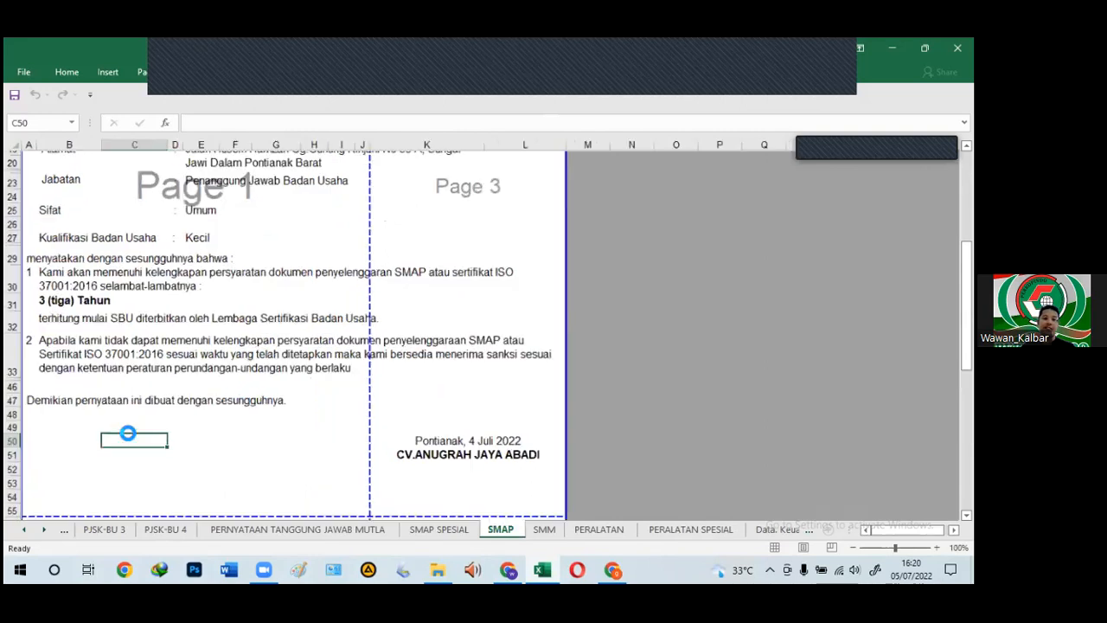
pyautogui.scroll(2, 128, 434)
pyautogui.scroll(6, 134, 424)
pyautogui.scroll(-4, 134, 422)
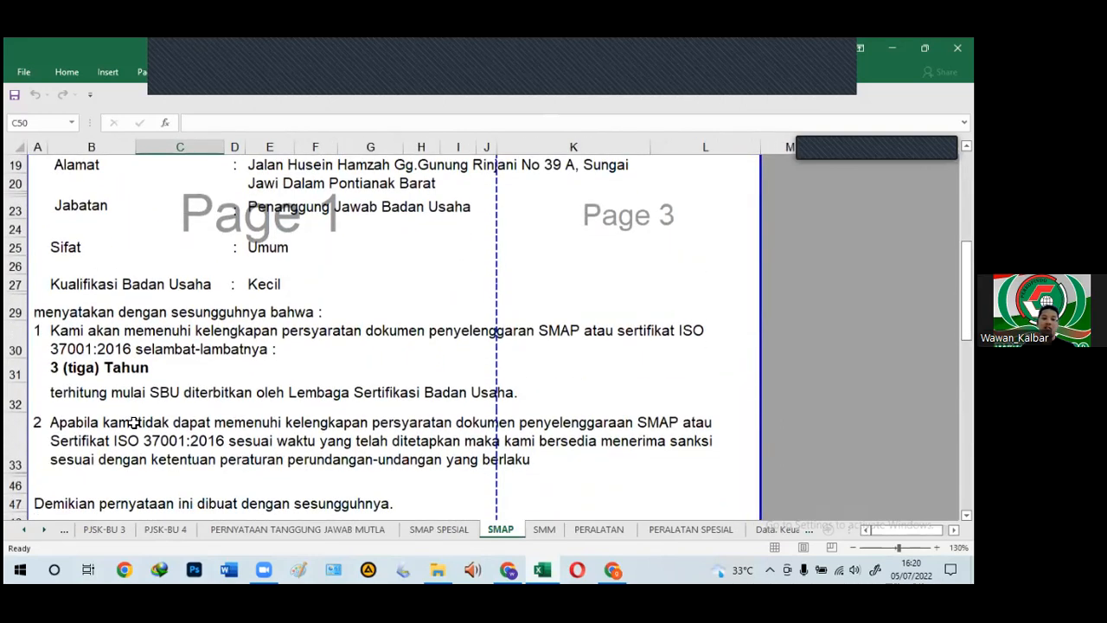
pyautogui.scroll(1, 135, 422)
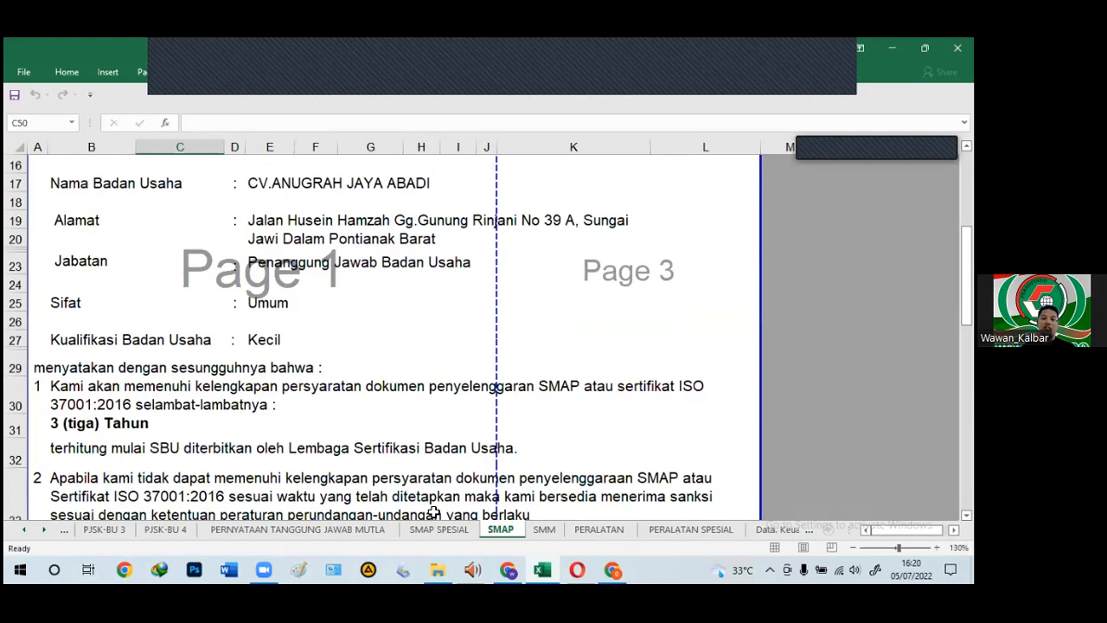
pyautogui.click(435, 529)
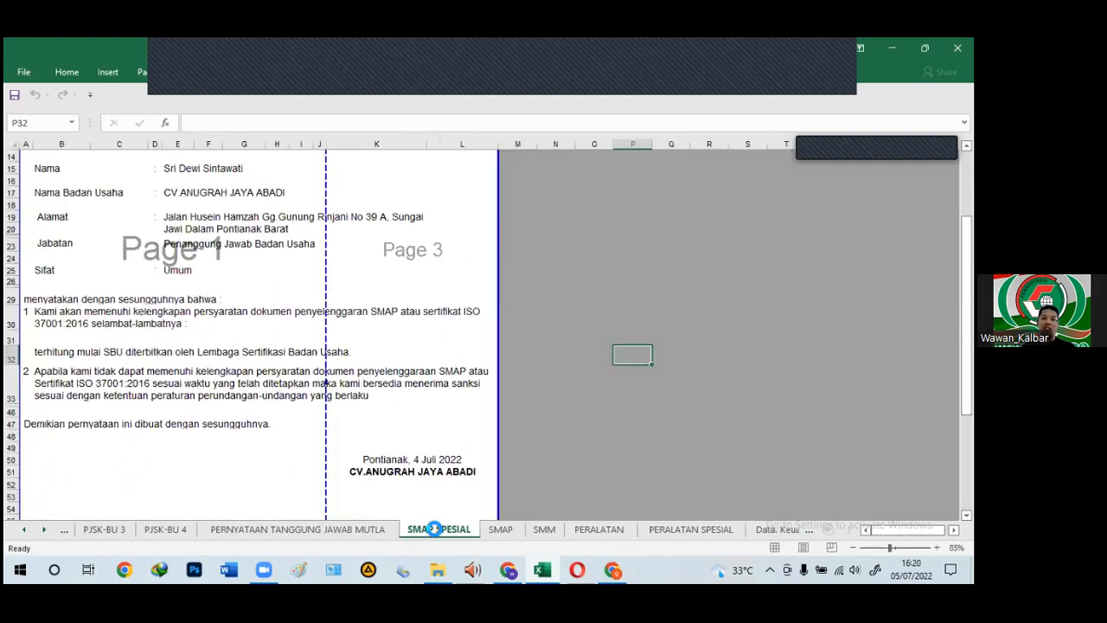
pyautogui.click(502, 530)
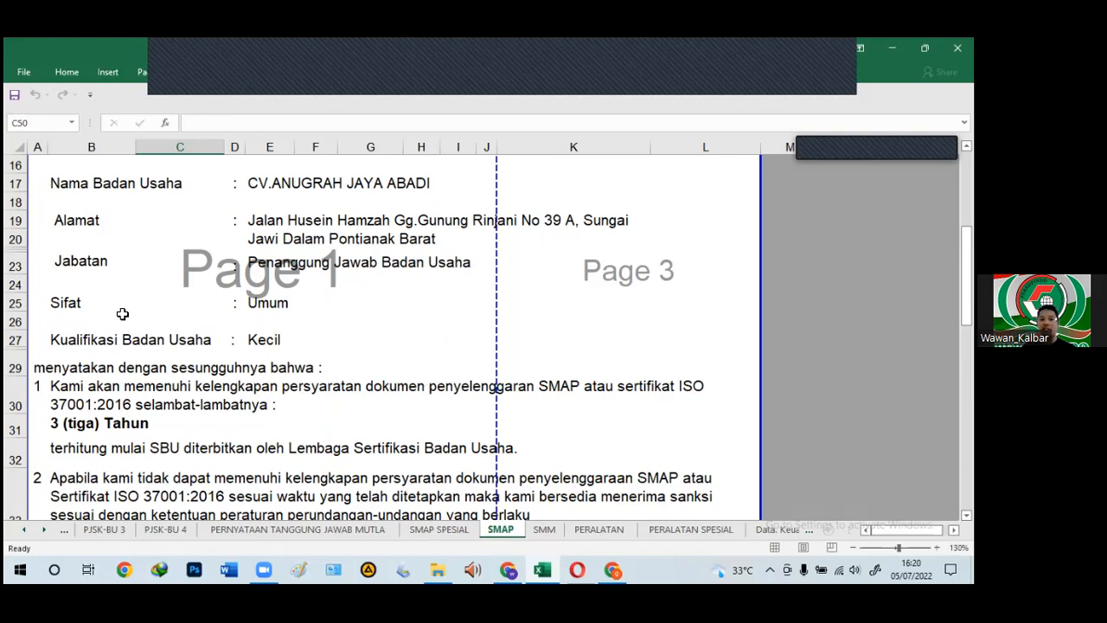
# Step: Select SMAP's Sifat and Kualifikasi rows and the 3 (tiga) Tahun line, then view SMAP SPESIAL
pyautogui.moveTo(69, 302); pyautogui.dragTo(130, 340)
pyautogui.moveTo(310, 346); pyautogui.dragTo(336, 346)
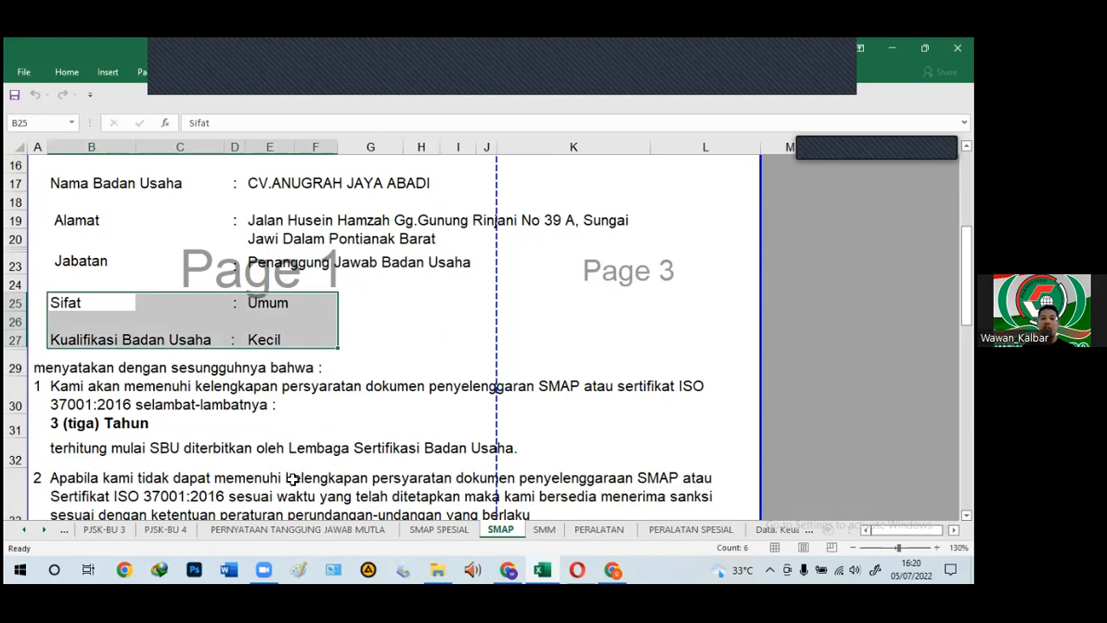
pyautogui.click(108, 423)
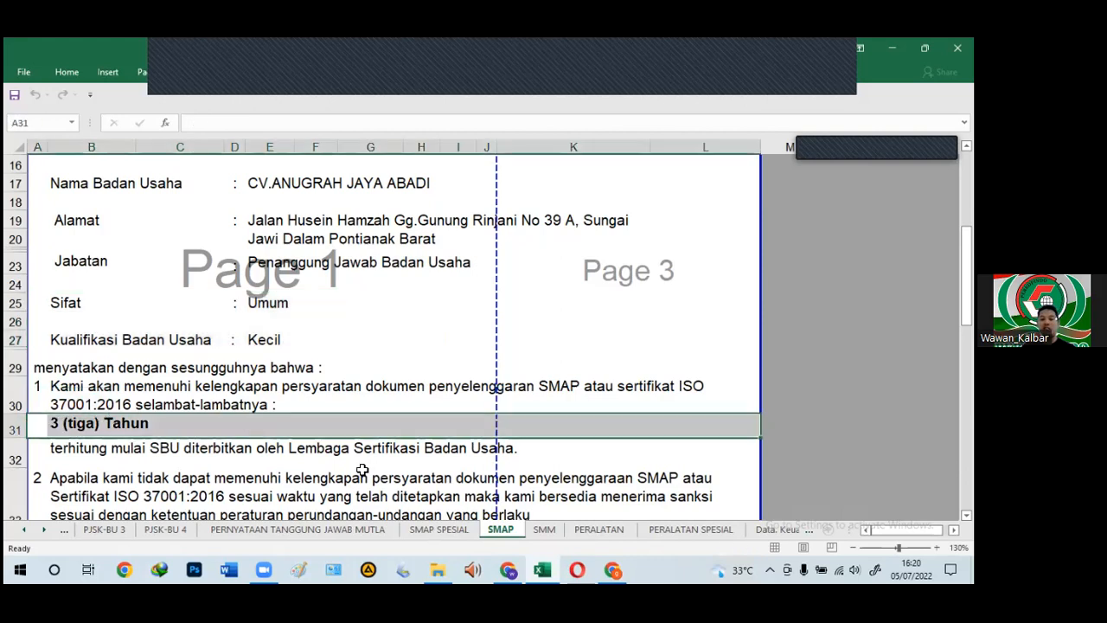
pyautogui.click(420, 528)
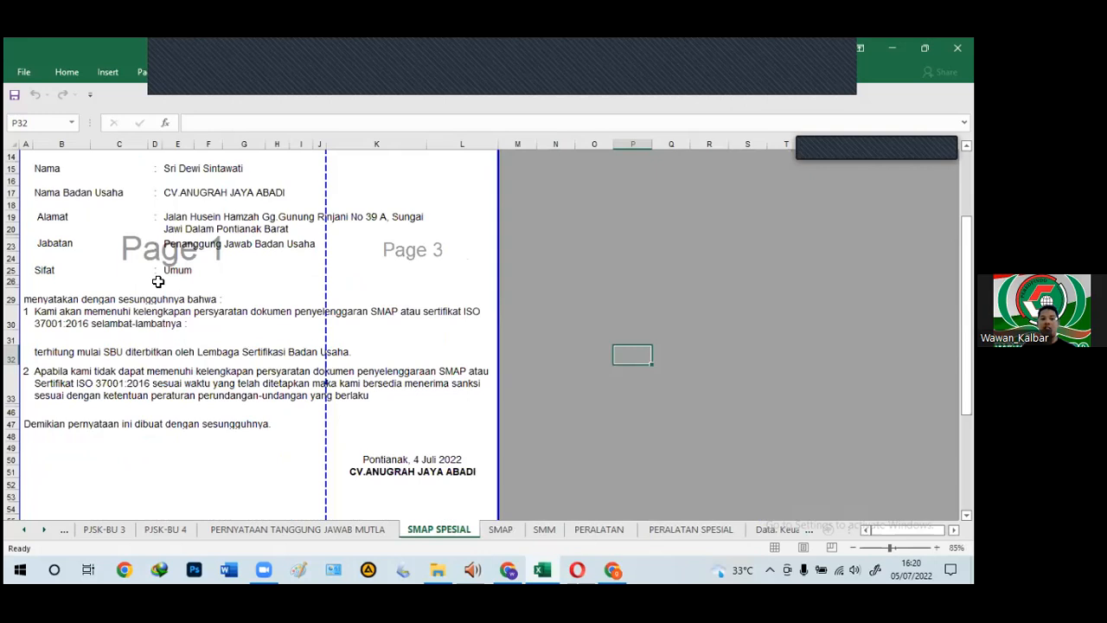
# Step: Inspect the Umum value's source formula in E25 and the empty row 31 on SMAP SPESIAL
pyautogui.click(177, 270)
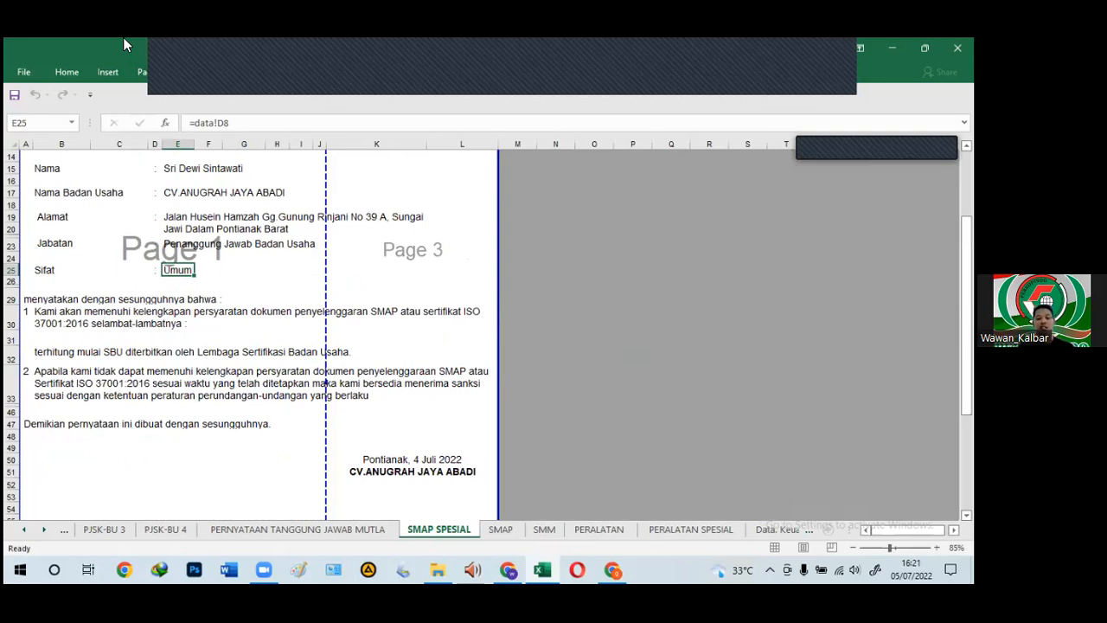
pyautogui.click(257, 275)
pyautogui.click(189, 272)
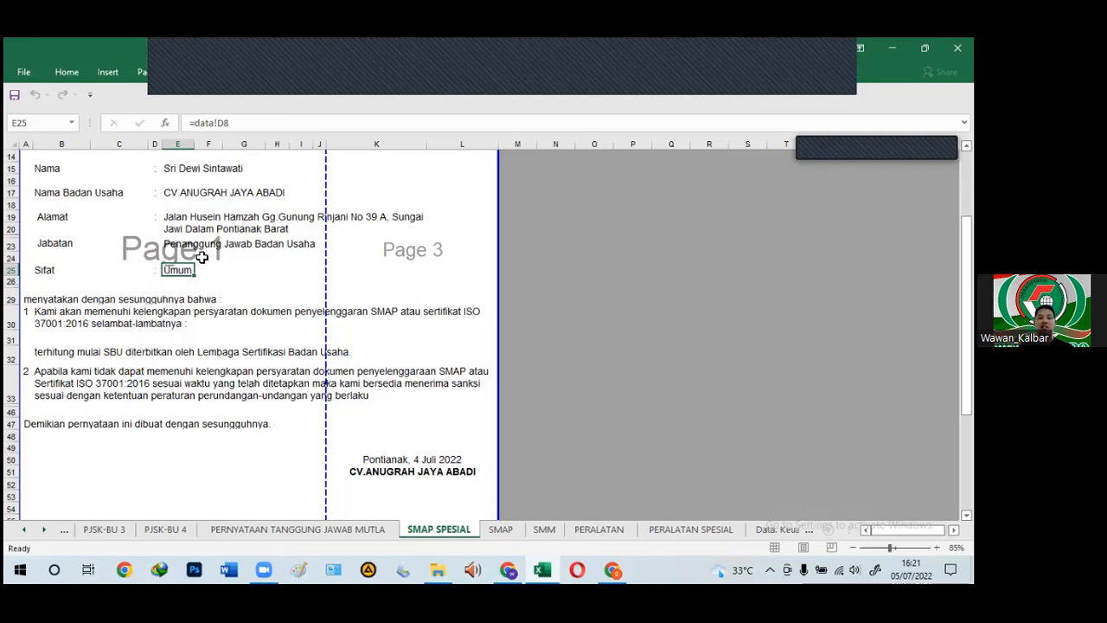
pyautogui.click(53, 339)
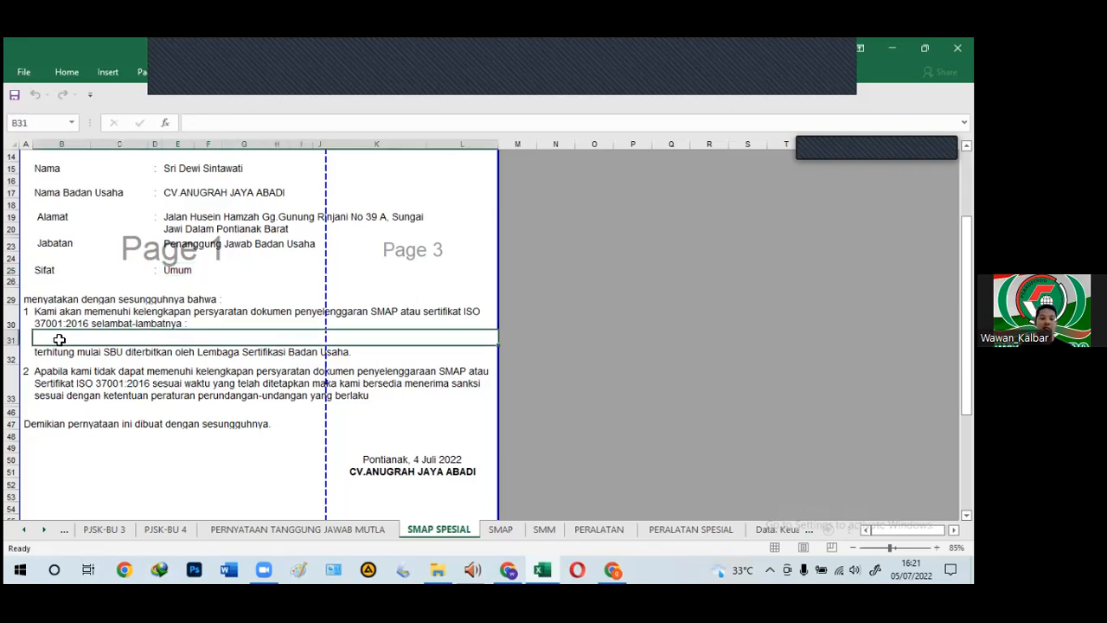
# Step: On SMAP, check the Kualifikasi row and the 3 (tiga) Tahun formula in B31, then go to SMM
pyautogui.click(498, 529)
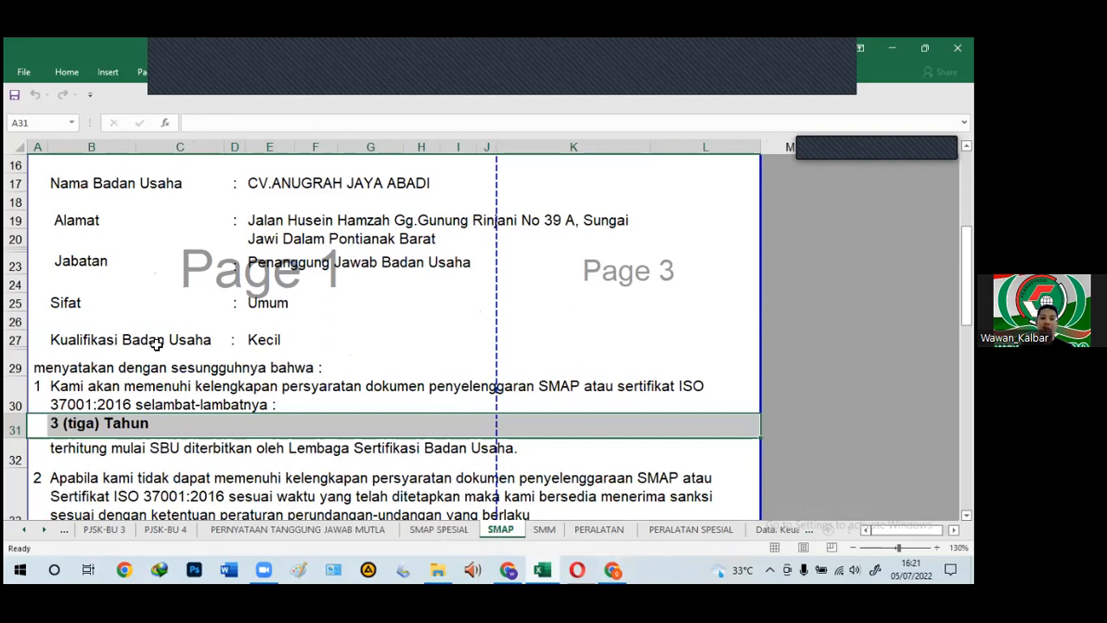
pyautogui.click(106, 340)
pyautogui.moveTo(105, 340); pyautogui.dragTo(320, 344)
pyautogui.click(439, 530)
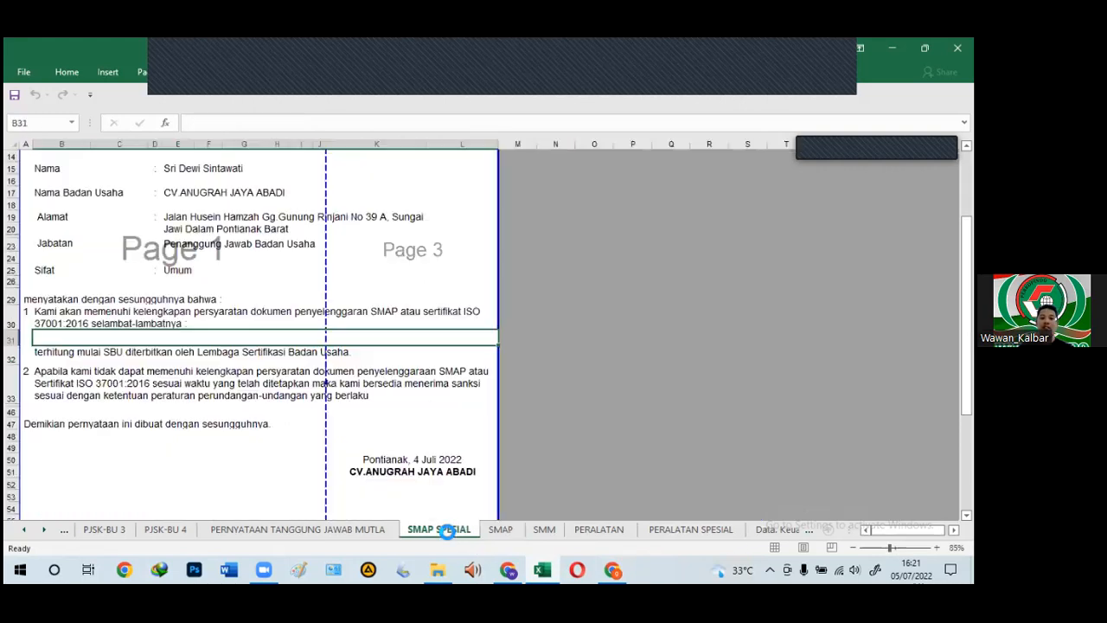
pyautogui.click(500, 530)
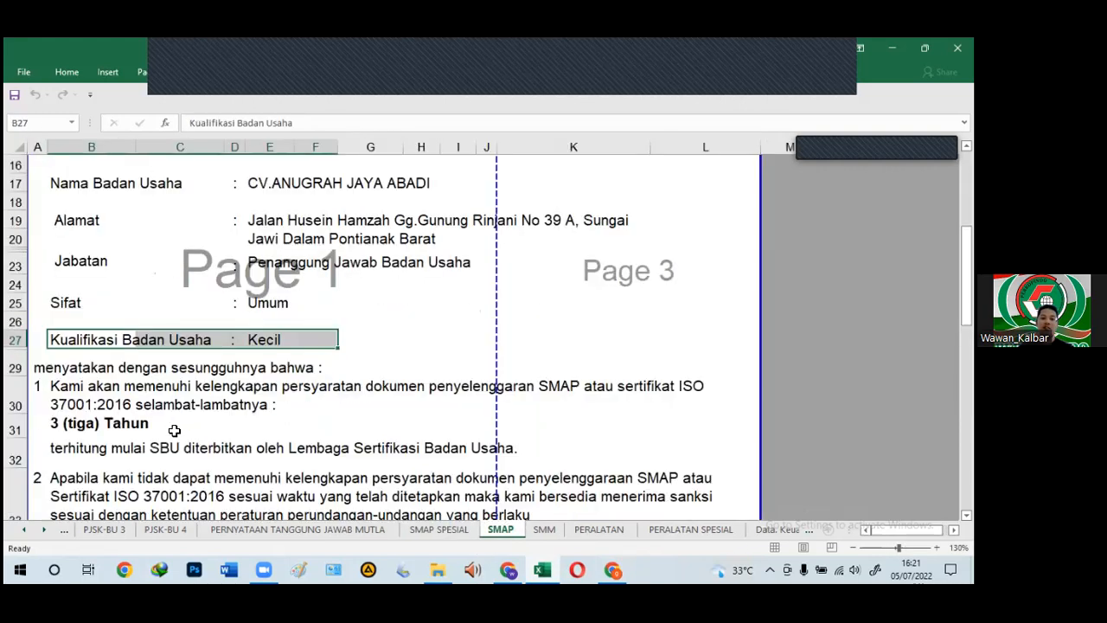
pyautogui.click(76, 425)
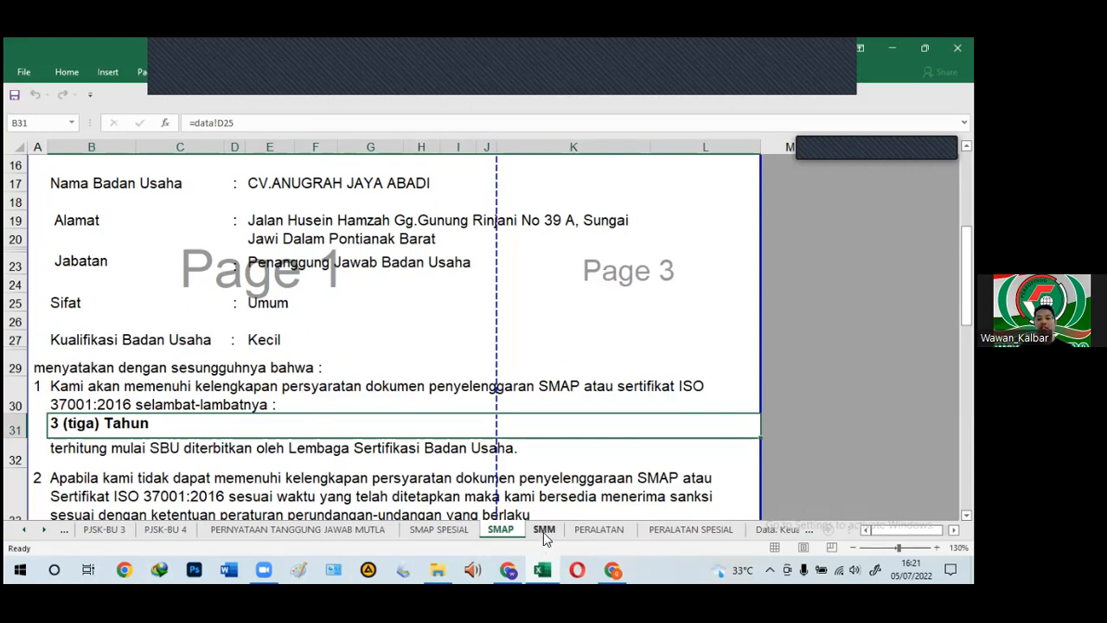
pyautogui.hotkey('ctrl', 'pagedown')
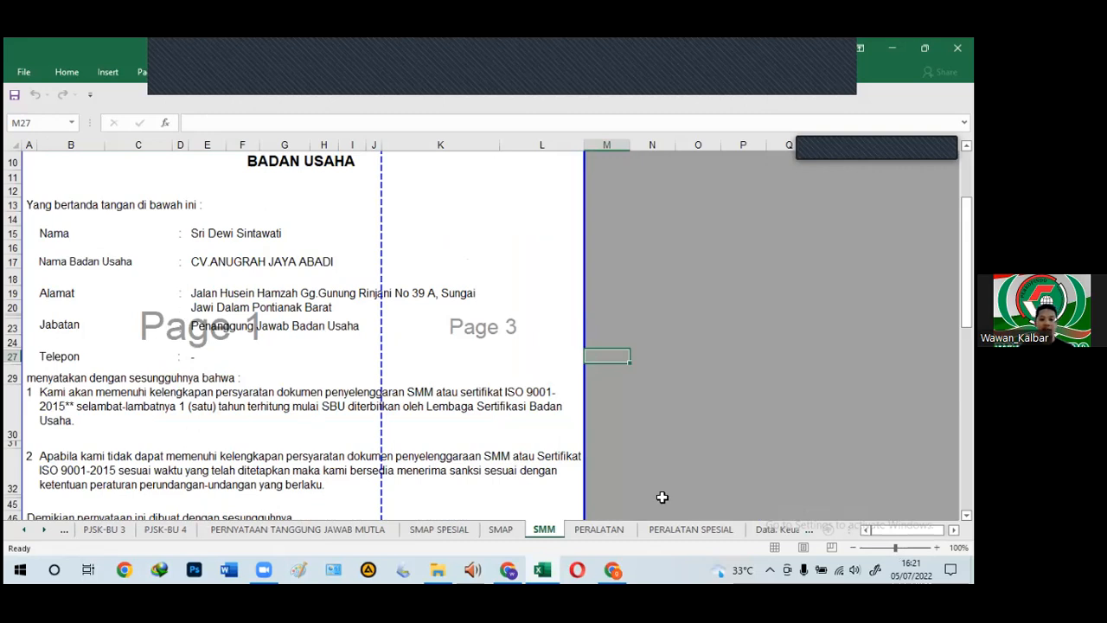
# Step: Compare the Kualifikasi Badan Usaha and Alamat rows between PERALATAN and PERALATAN SPESIAL
pyautogui.click(597, 529)
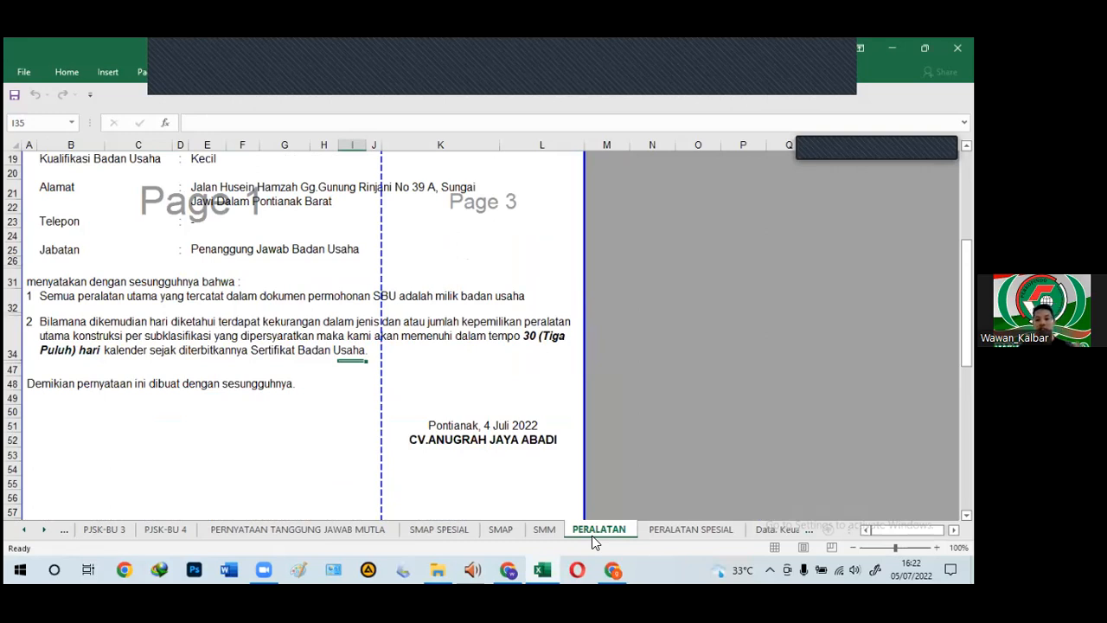
pyautogui.click(704, 530)
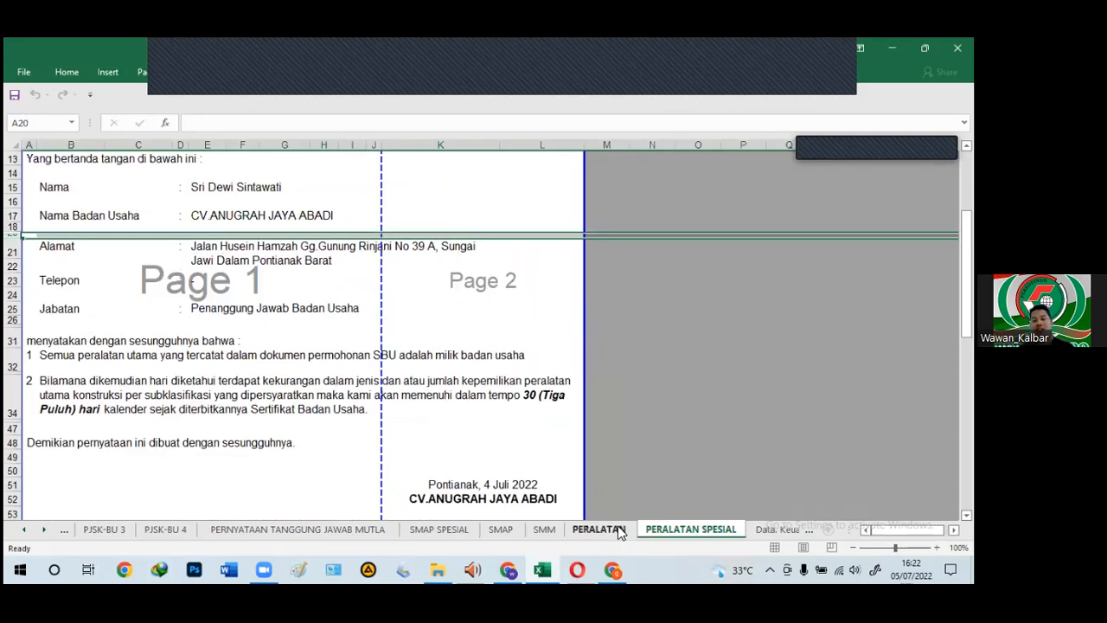
pyautogui.hotkey('ctrl', 'pageup')
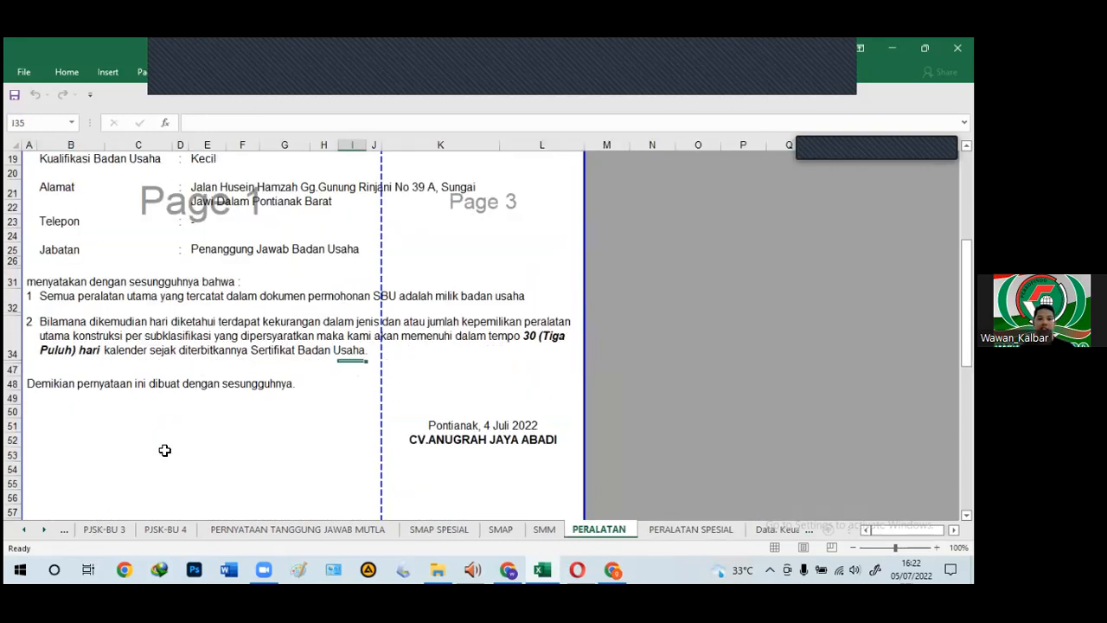
pyautogui.scroll(2, 164, 453)
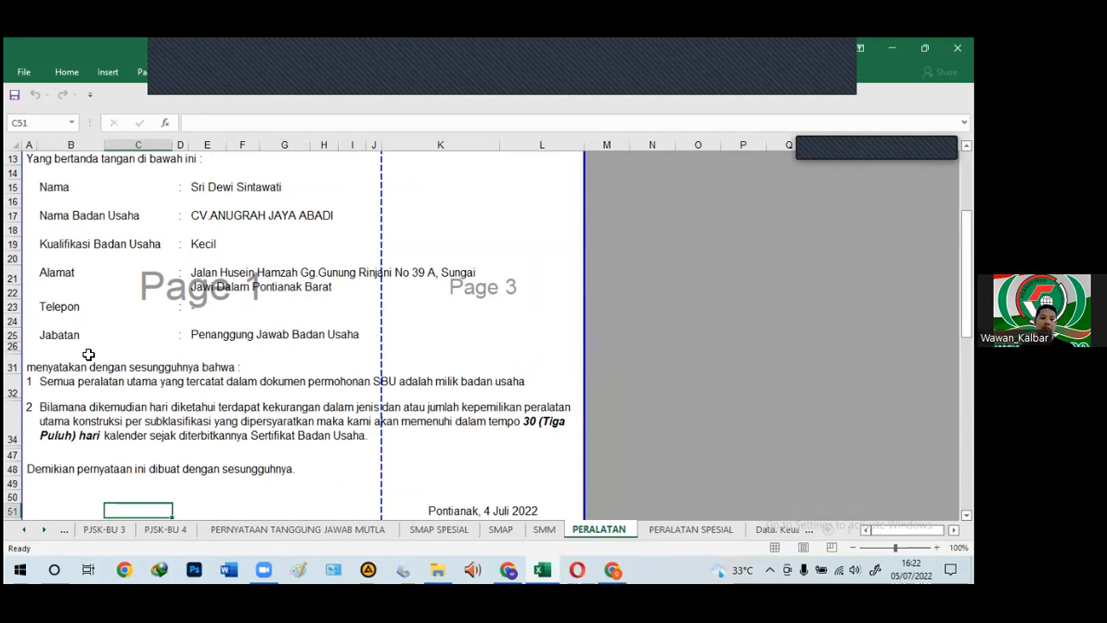
pyautogui.moveTo(47, 243); pyautogui.dragTo(308, 249)
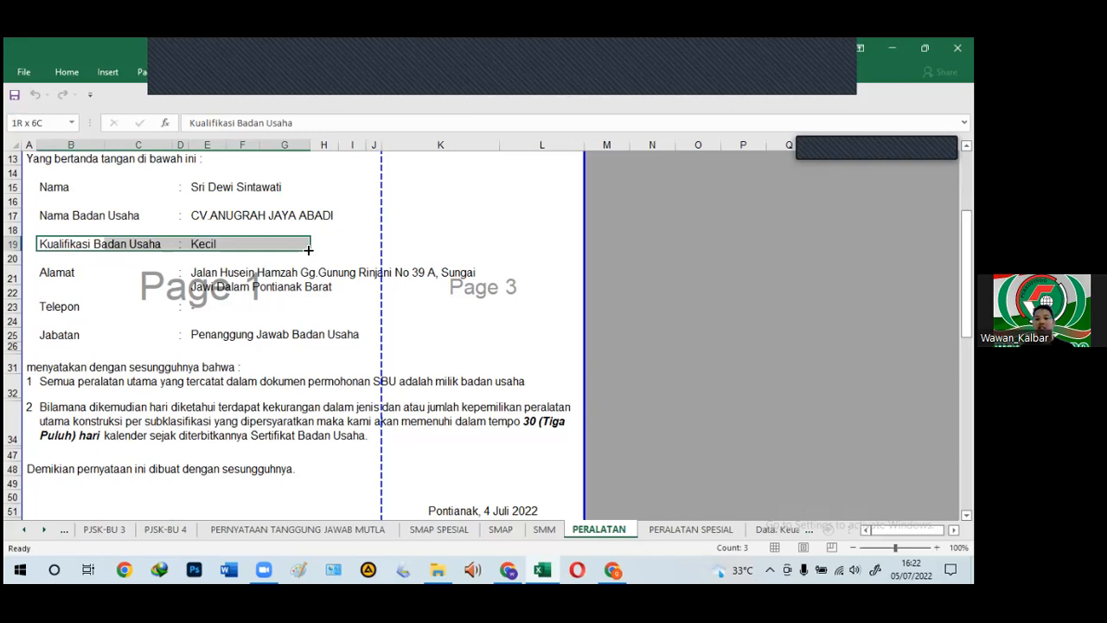
pyautogui.click(684, 530)
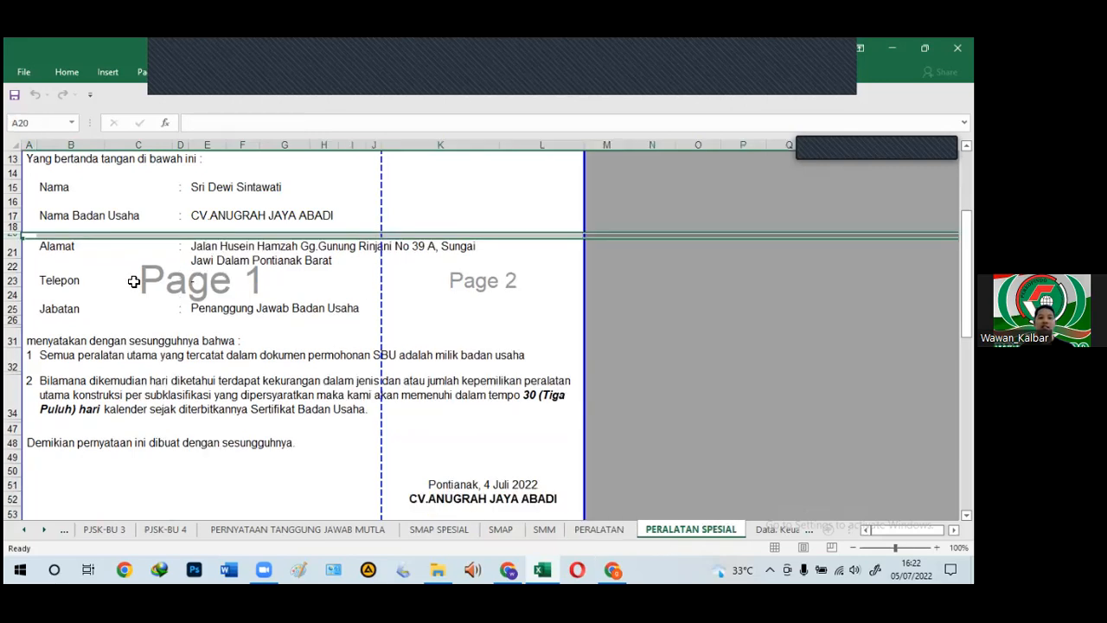
pyautogui.press('Down')
pyautogui.click(375, 243)
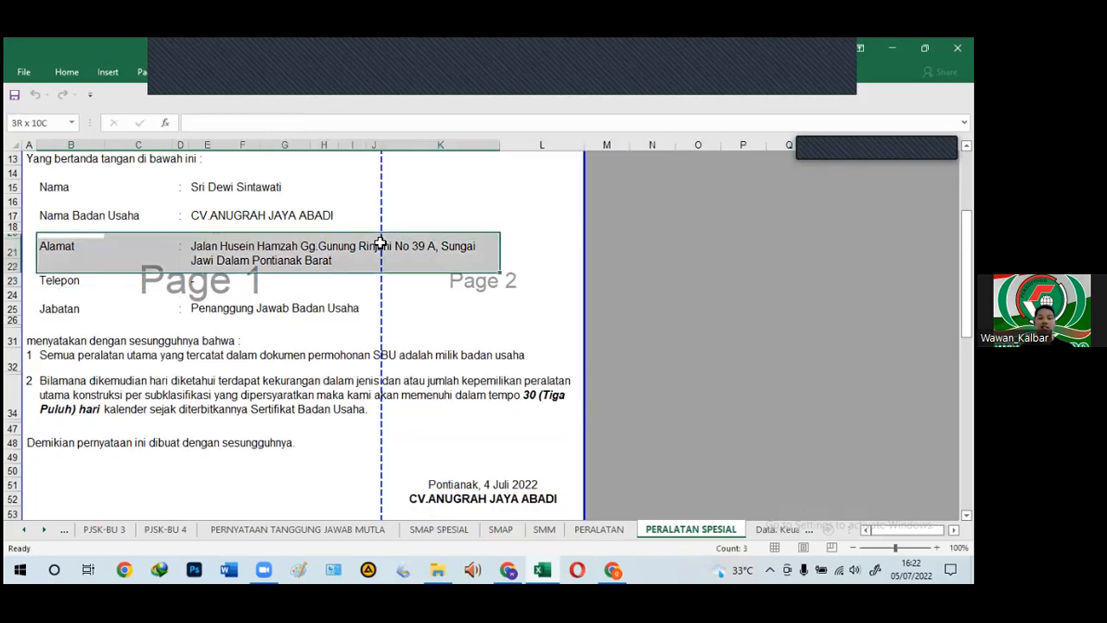
pyautogui.click(580, 528)
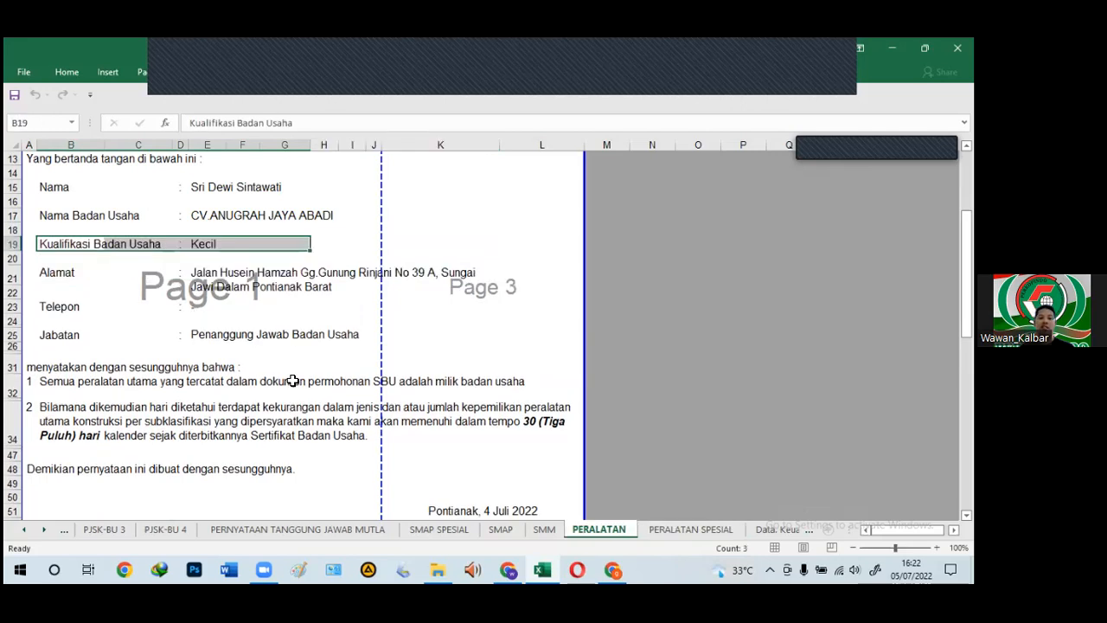
pyautogui.moveTo(56, 240); pyautogui.dragTo(380, 258)
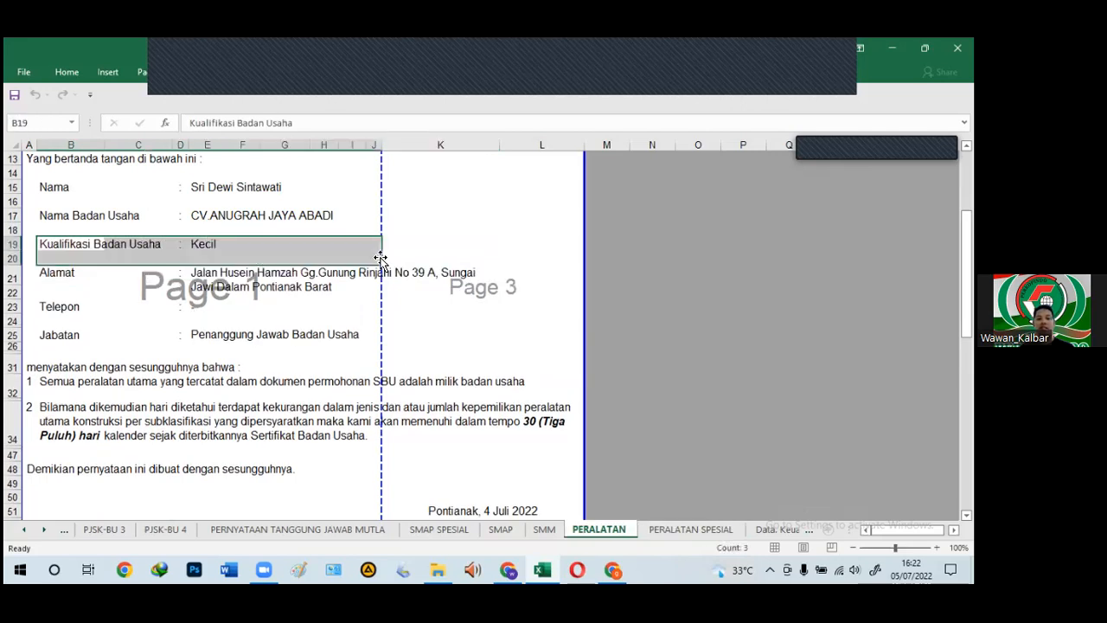
pyautogui.click(680, 529)
# Step: Scroll the sheet tabs right and open the Neraca balance sheet
pyautogui.click(46, 530)
pyautogui.click(46, 531)
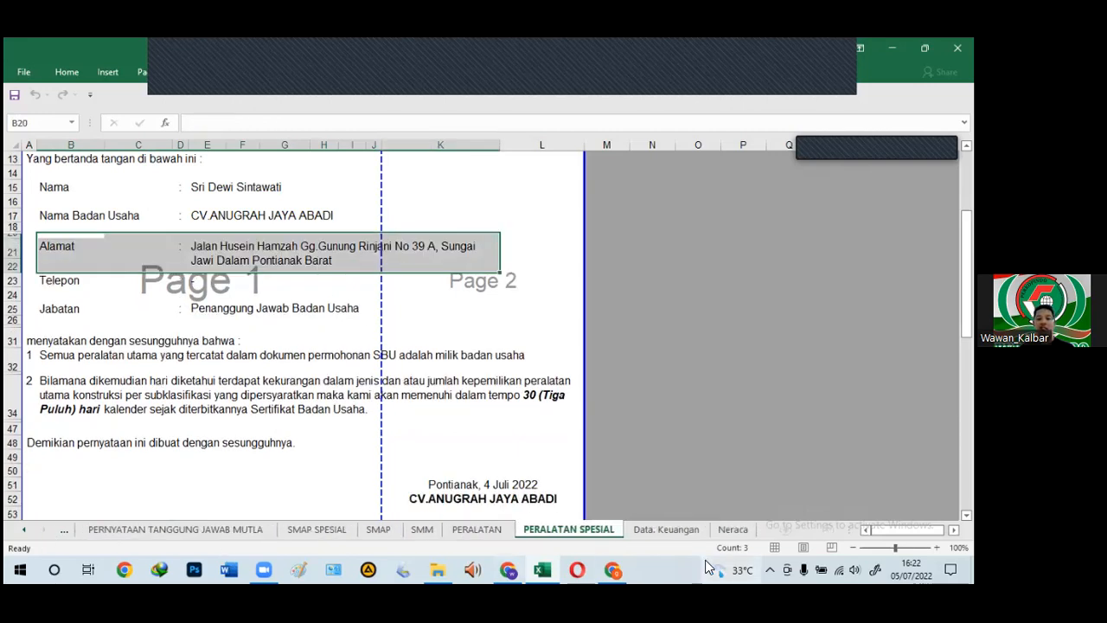
pyautogui.click(733, 529)
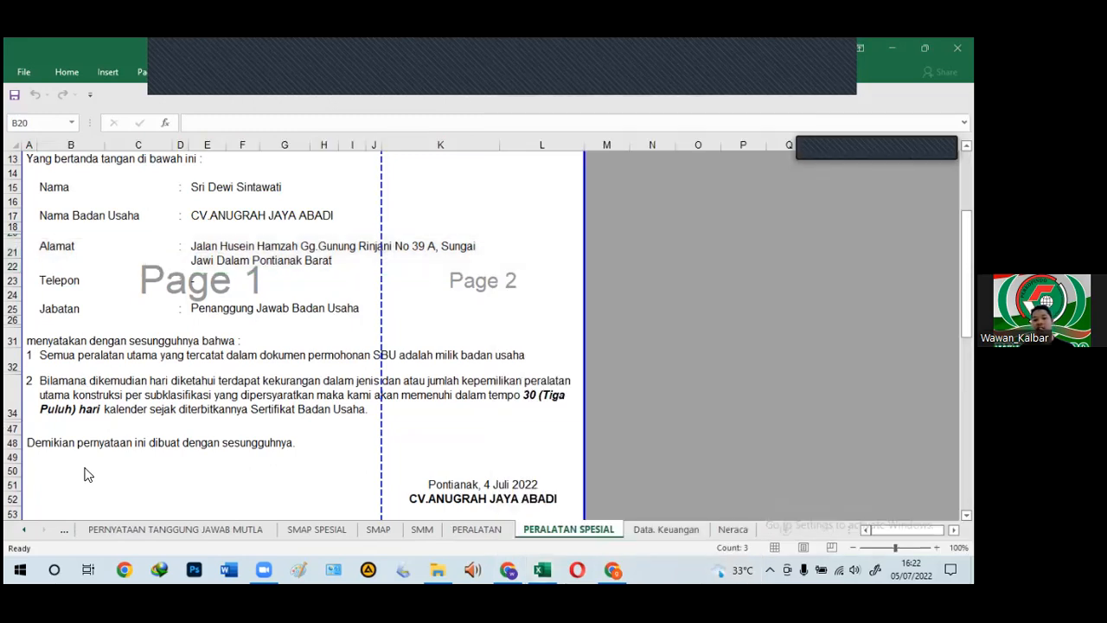
pyautogui.click(732, 529)
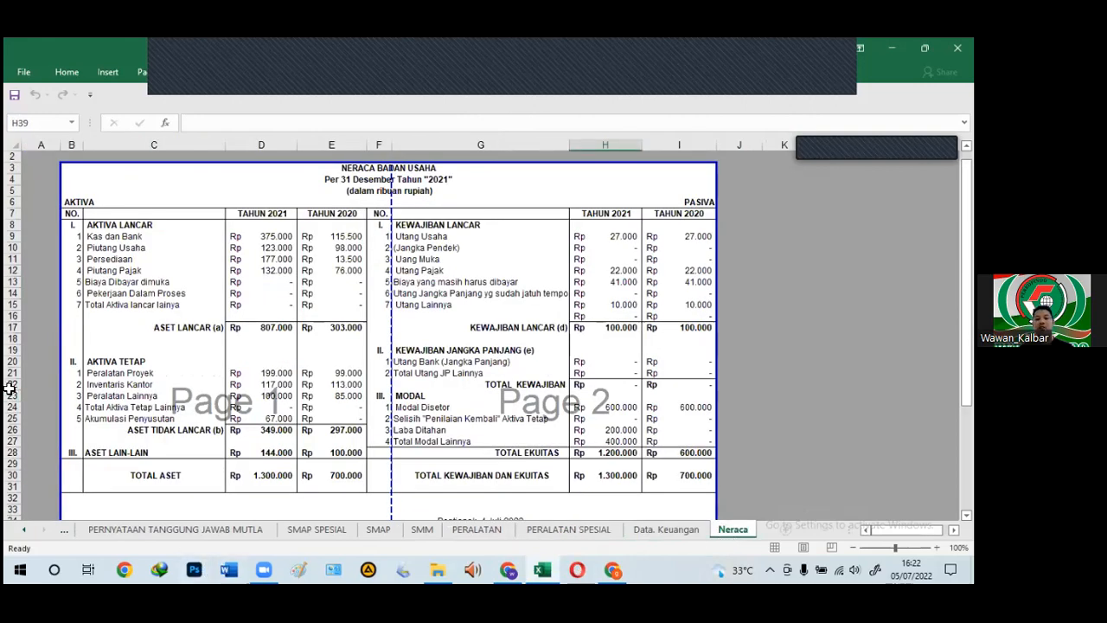
pyautogui.click(125, 510)
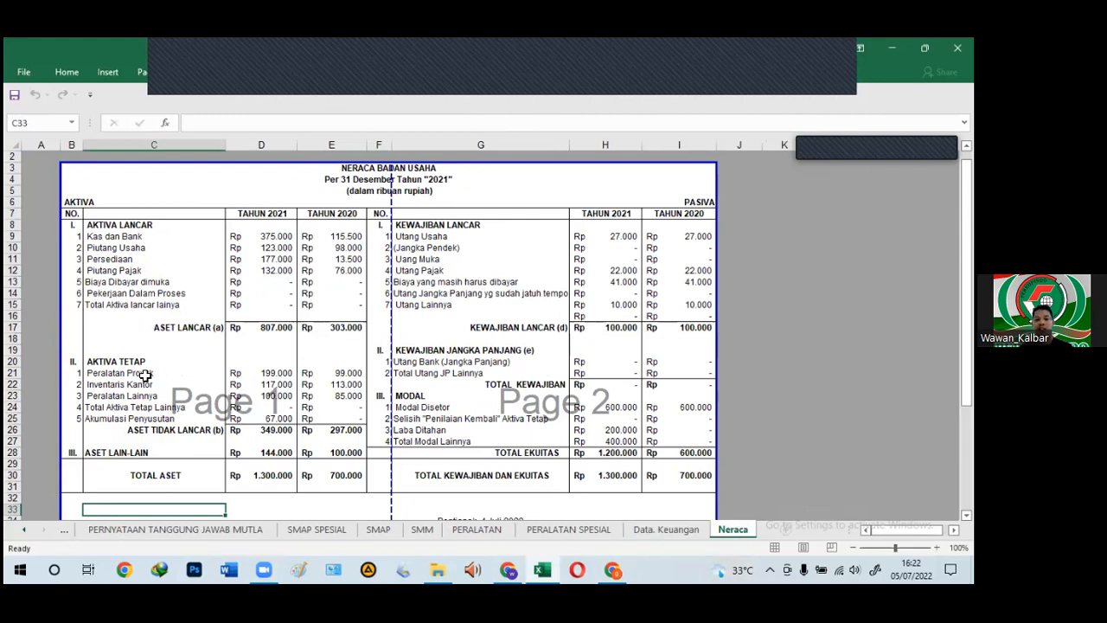
pyautogui.click(186, 350)
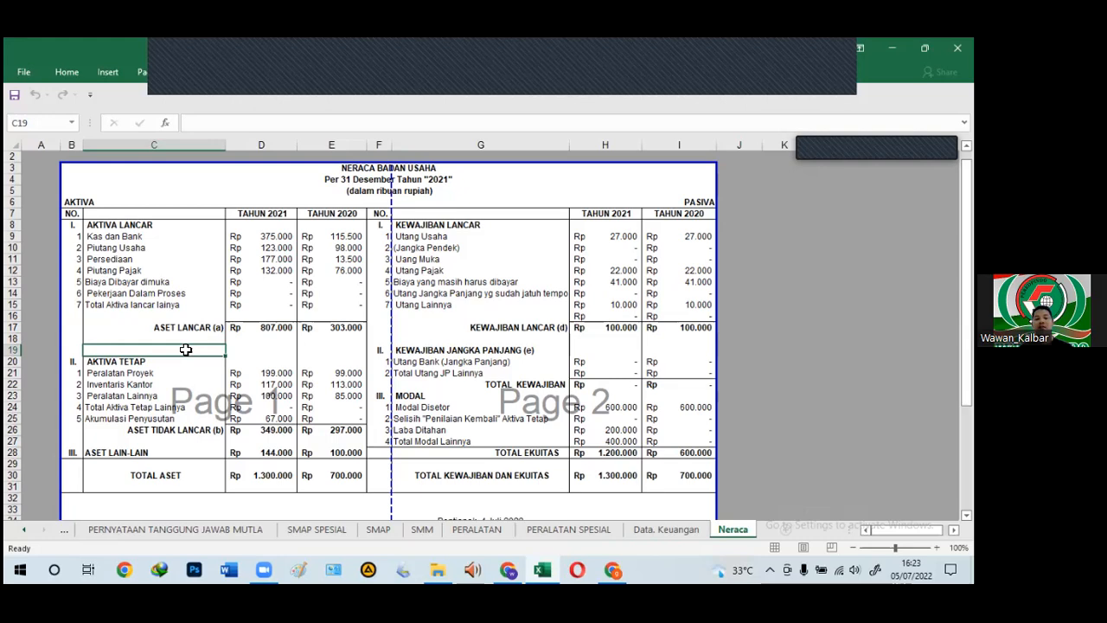
pyautogui.click(75, 338)
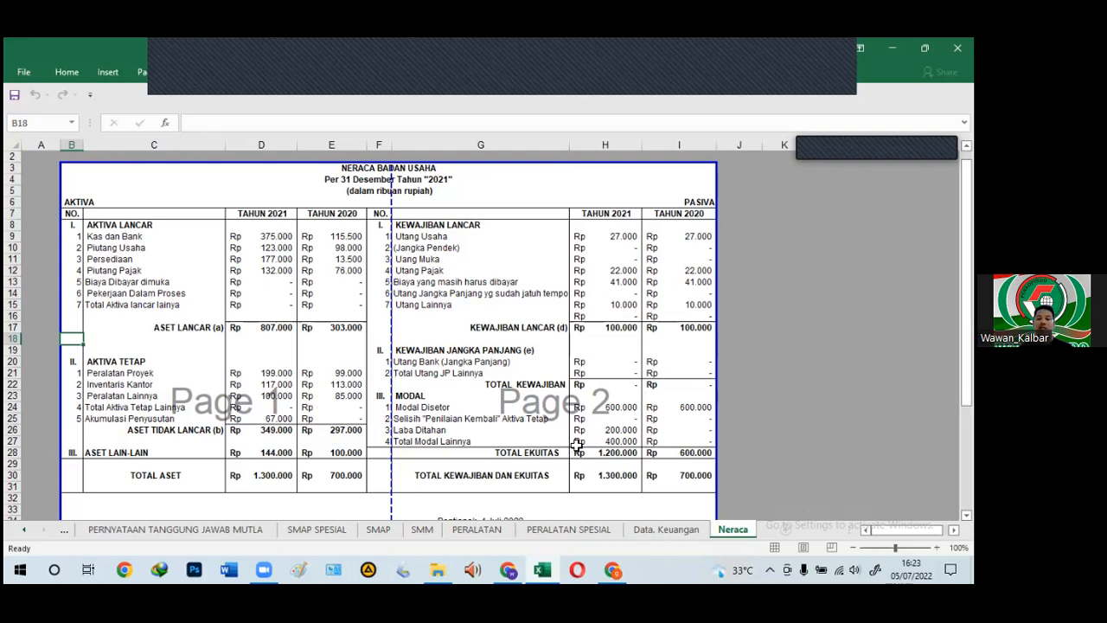
pyautogui.moveTo(492, 456); pyautogui.dragTo(623, 455)
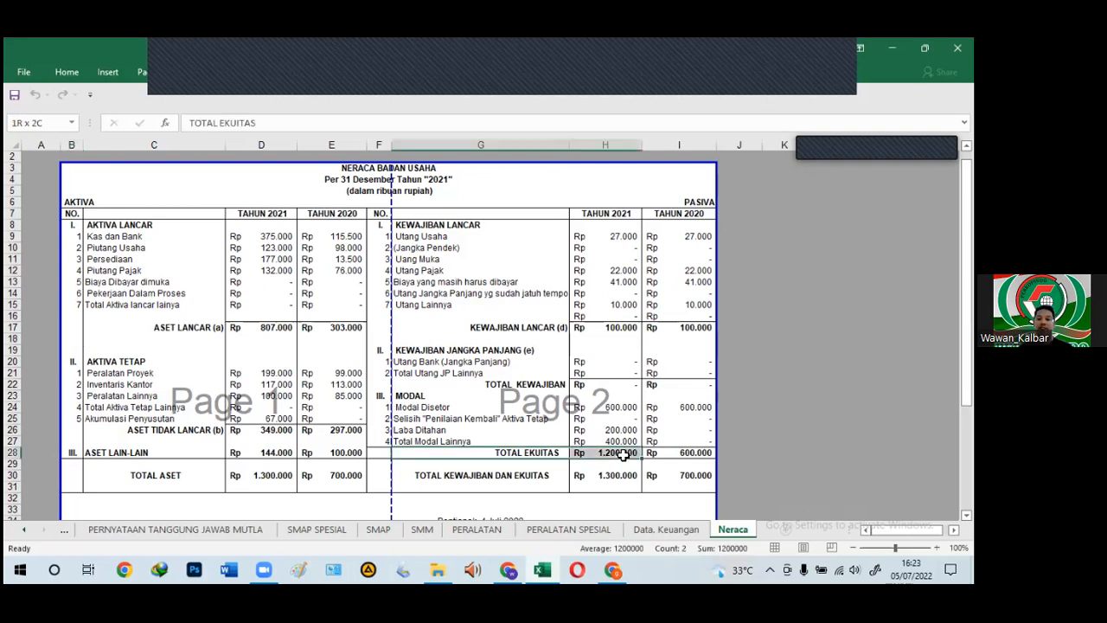
pyautogui.keyDown('ctrl'); pyautogui.scroll(3, 616, 474); pyautogui.keyUp('ctrl')
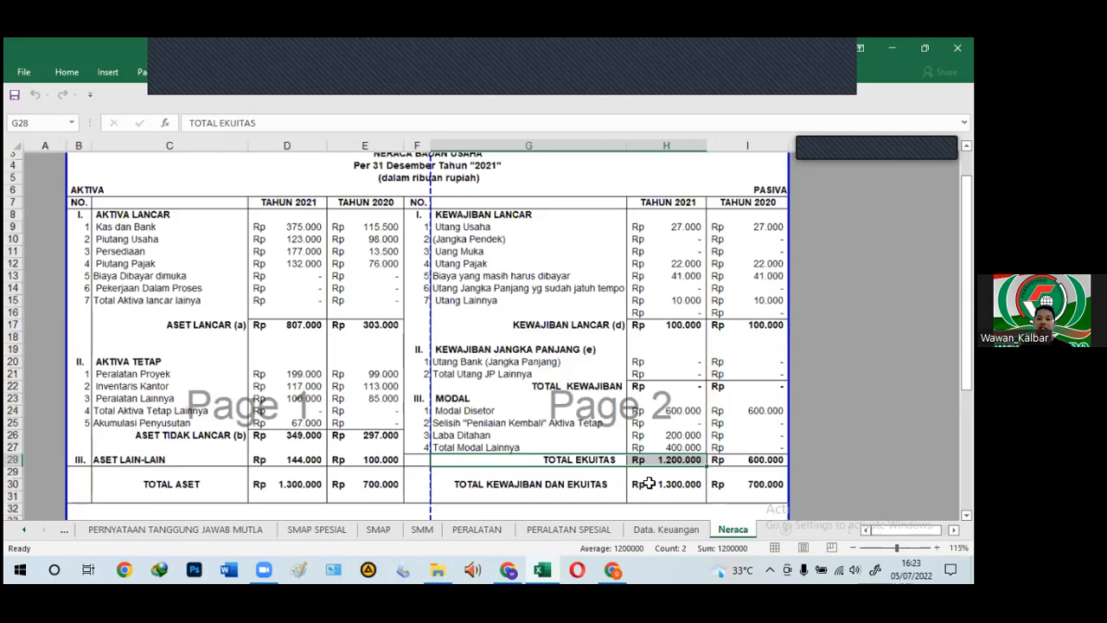
pyautogui.scroll(-2, 796, 422)
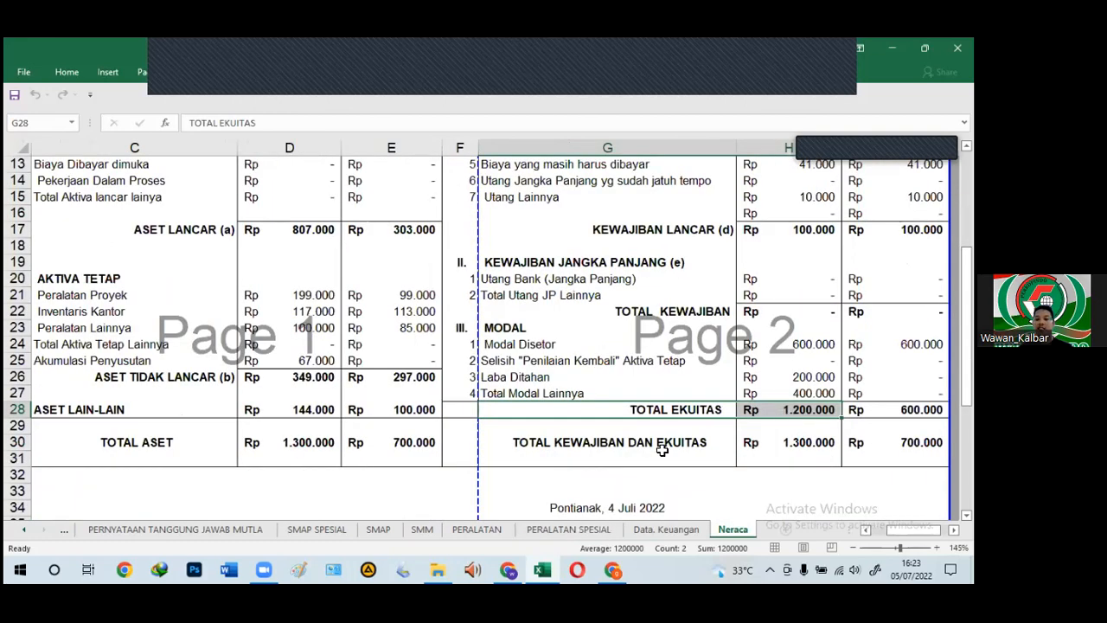
pyautogui.click(778, 457)
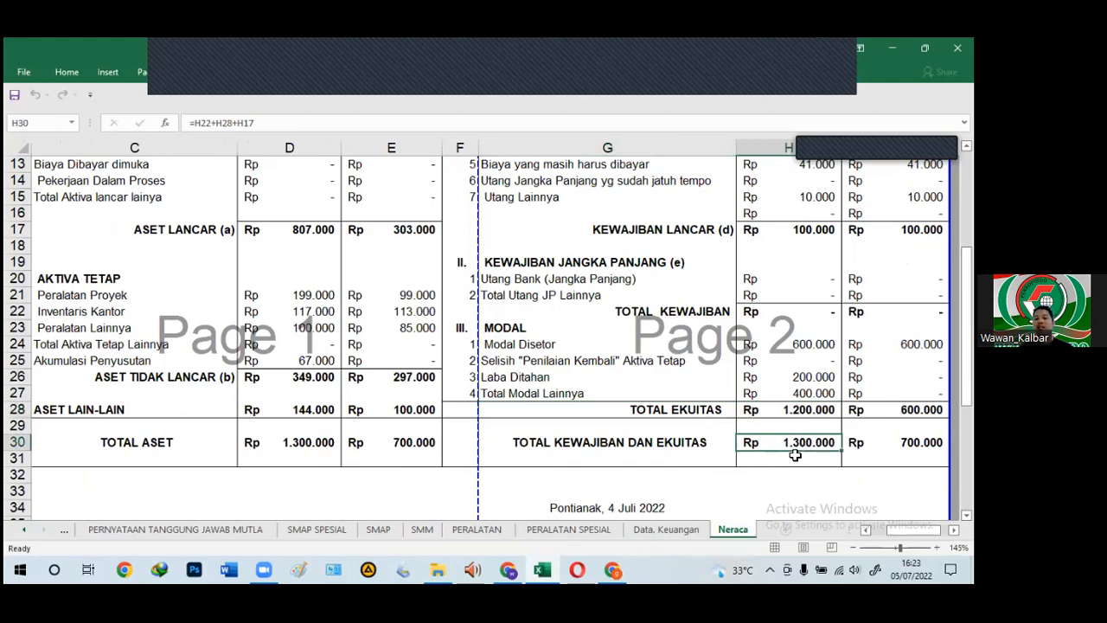
pyautogui.click(786, 412)
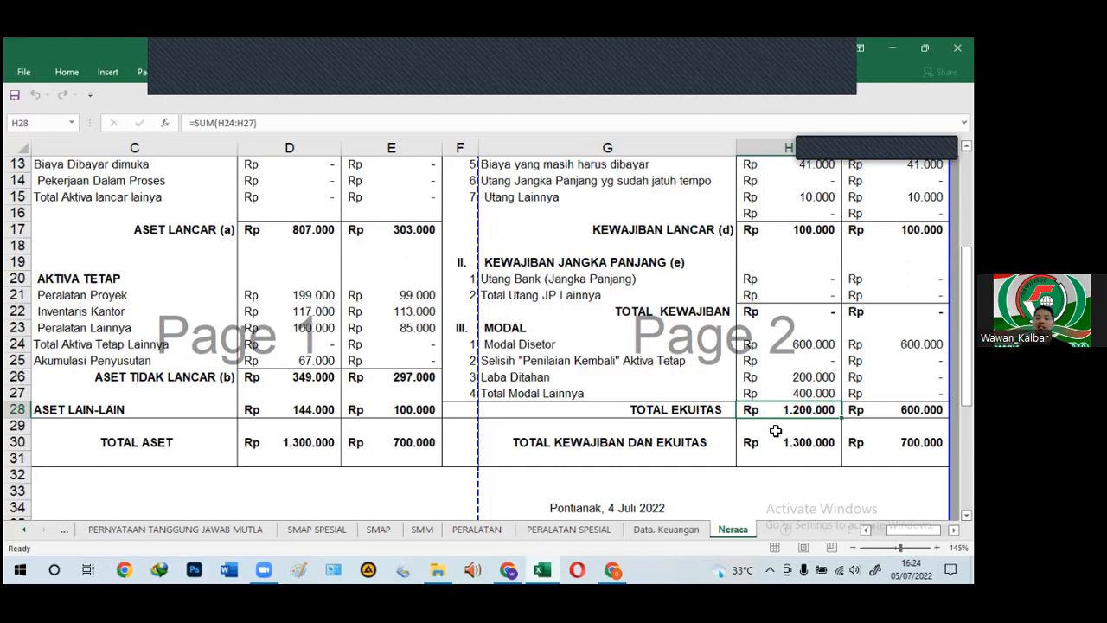
pyautogui.click(625, 411)
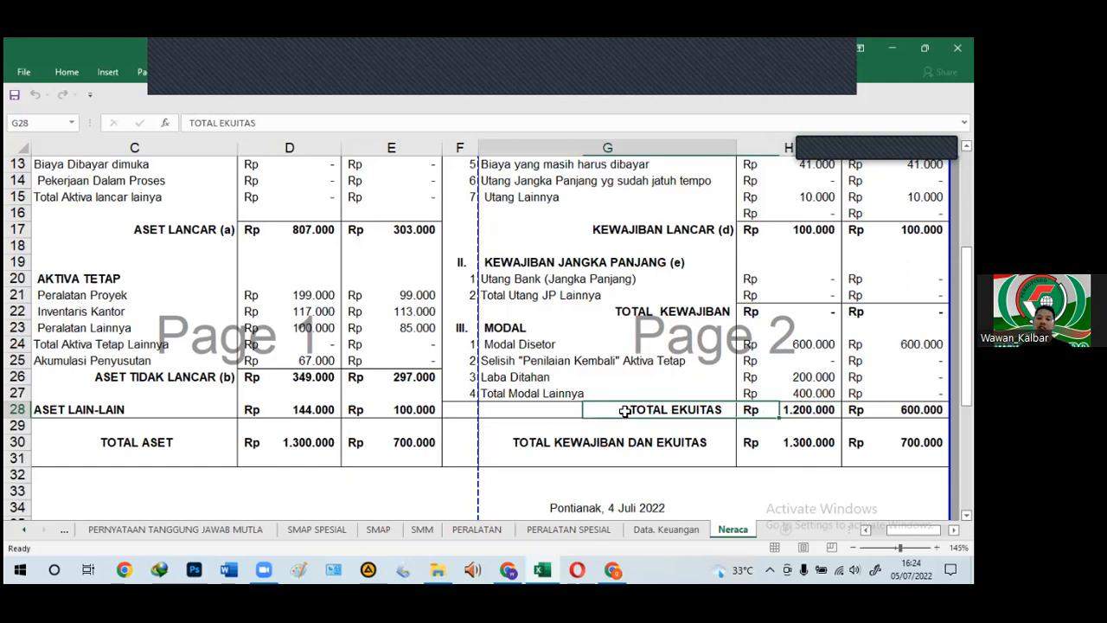
pyautogui.click(783, 415)
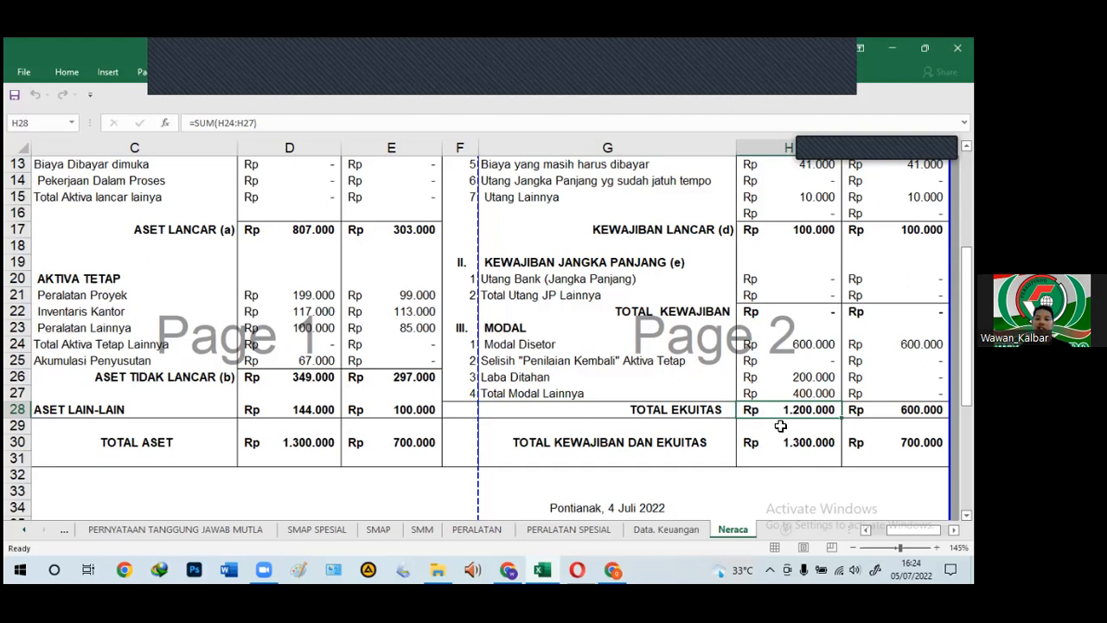
pyautogui.scroll(4, 774, 419)
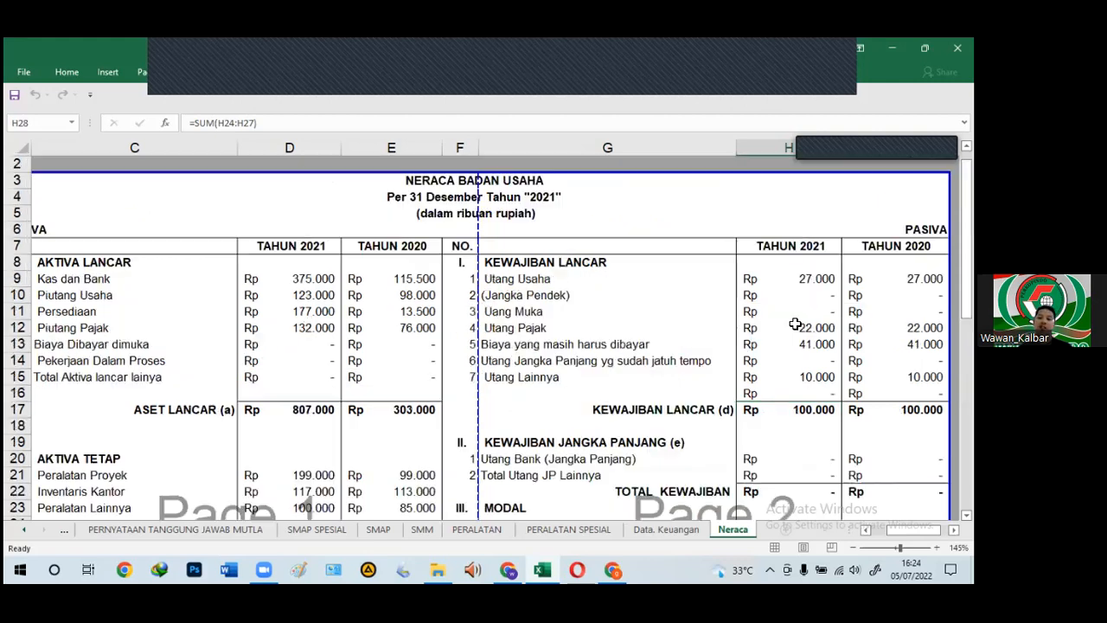
pyautogui.click(784, 248)
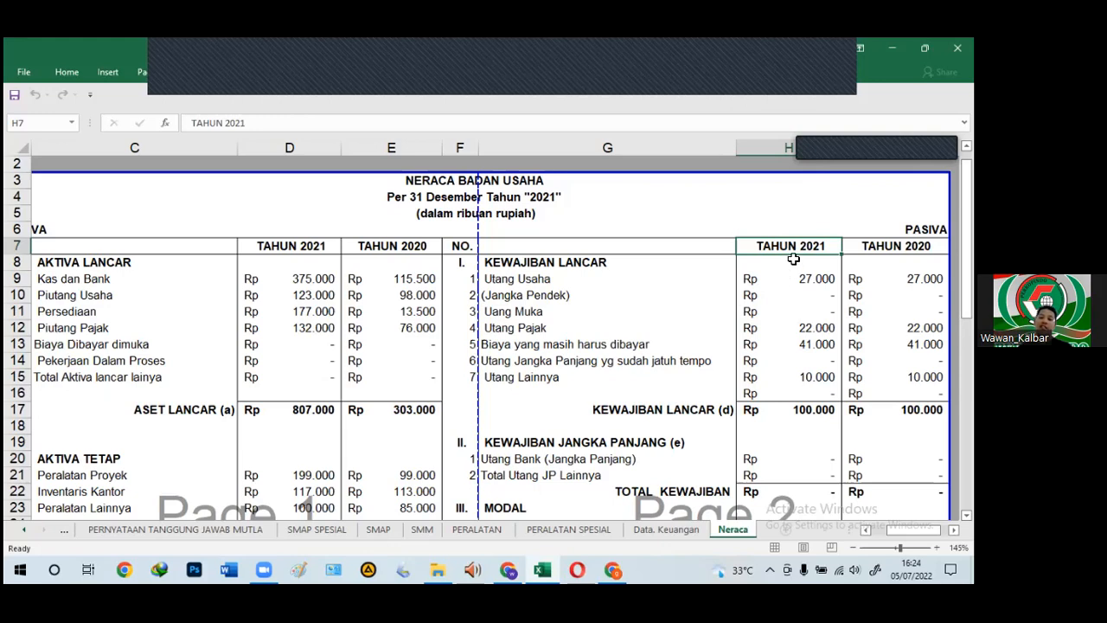
pyautogui.scroll(-4, 781, 346)
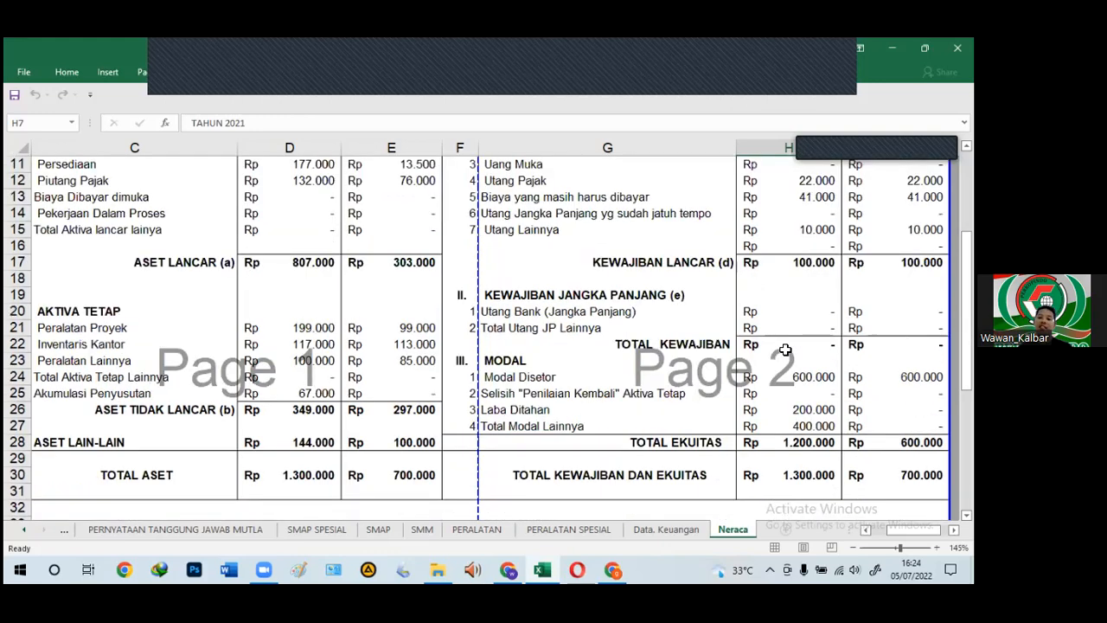
pyautogui.click(790, 394)
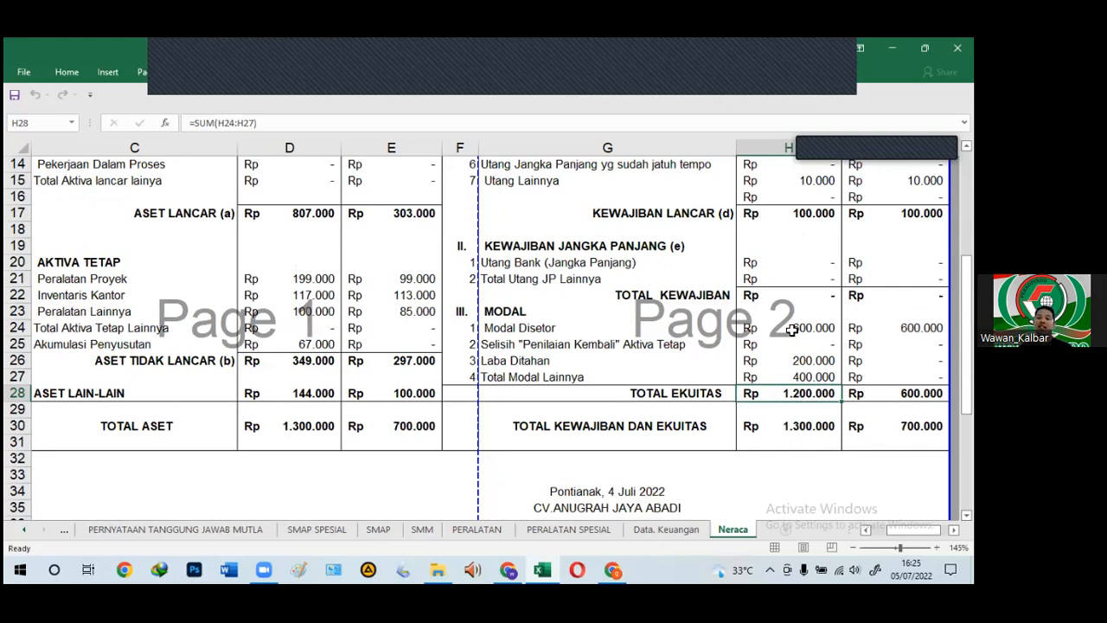
pyautogui.moveTo(791, 316); pyautogui.dragTo(783, 377)
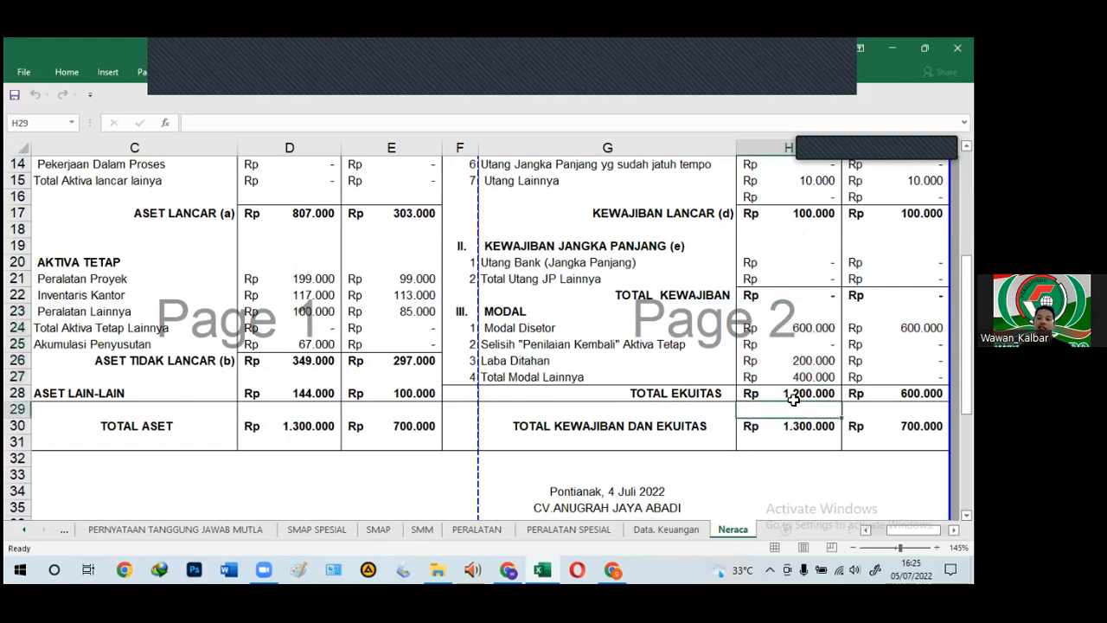
pyautogui.click(792, 393)
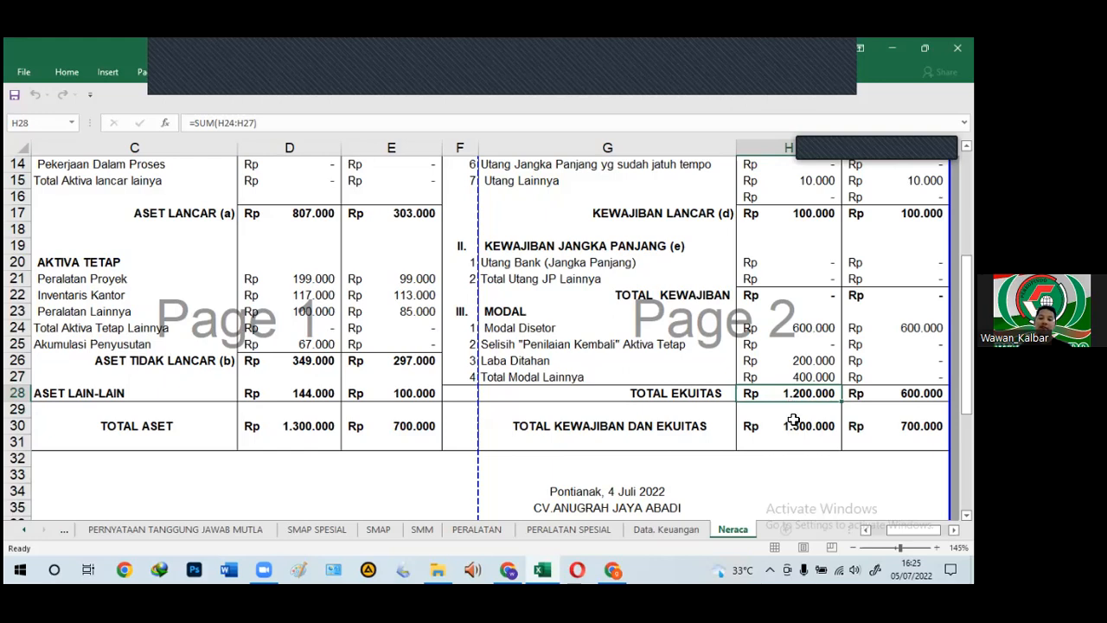
pyautogui.click(794, 411)
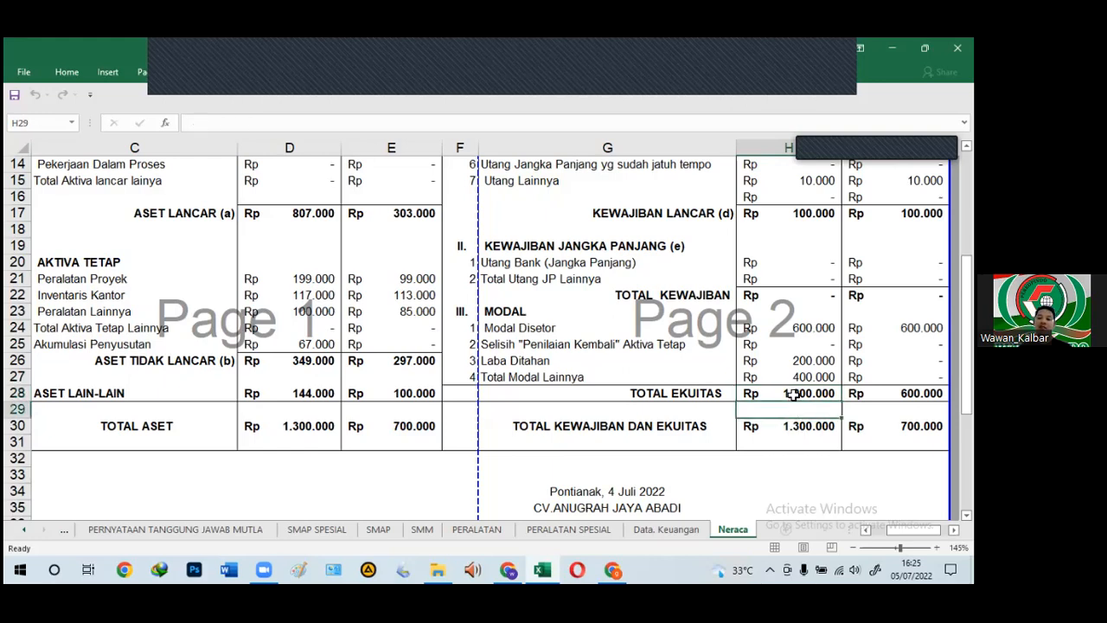
pyautogui.click(792, 395)
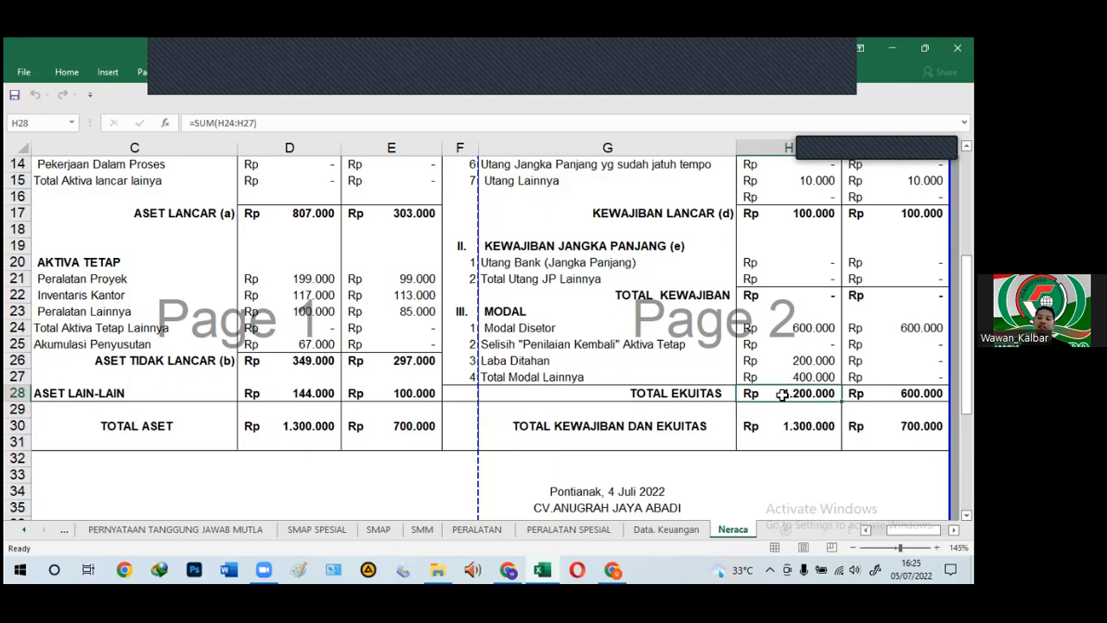
pyautogui.press('Up')
pyautogui.press('Down')
pyautogui.click(564, 396)
pyautogui.moveTo(771, 387); pyautogui.dragTo(772, 391)
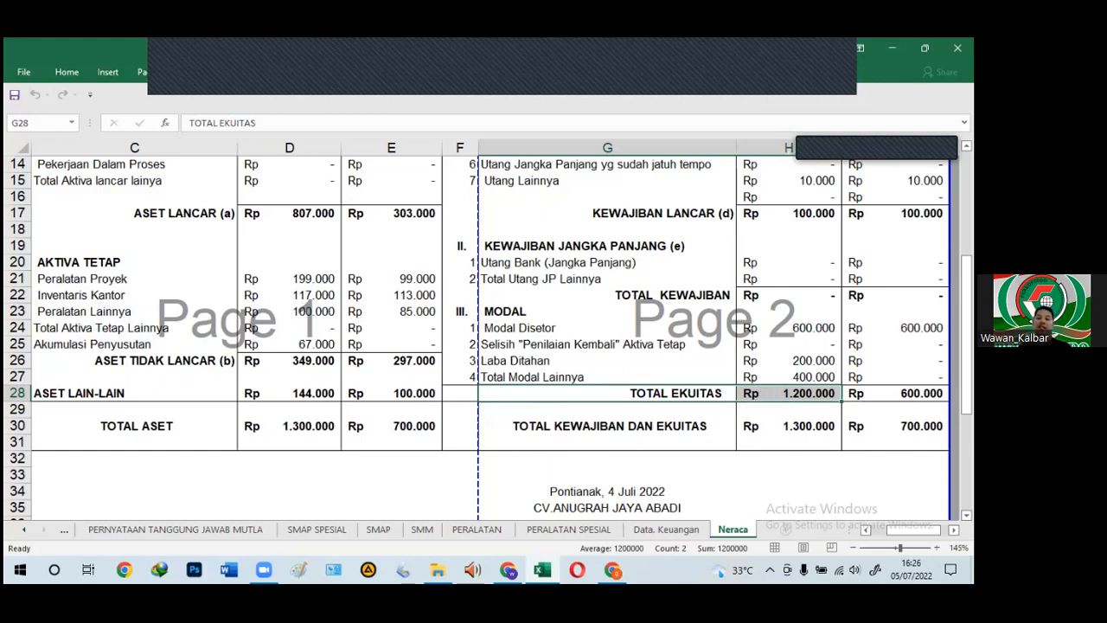
pyautogui.click(778, 411)
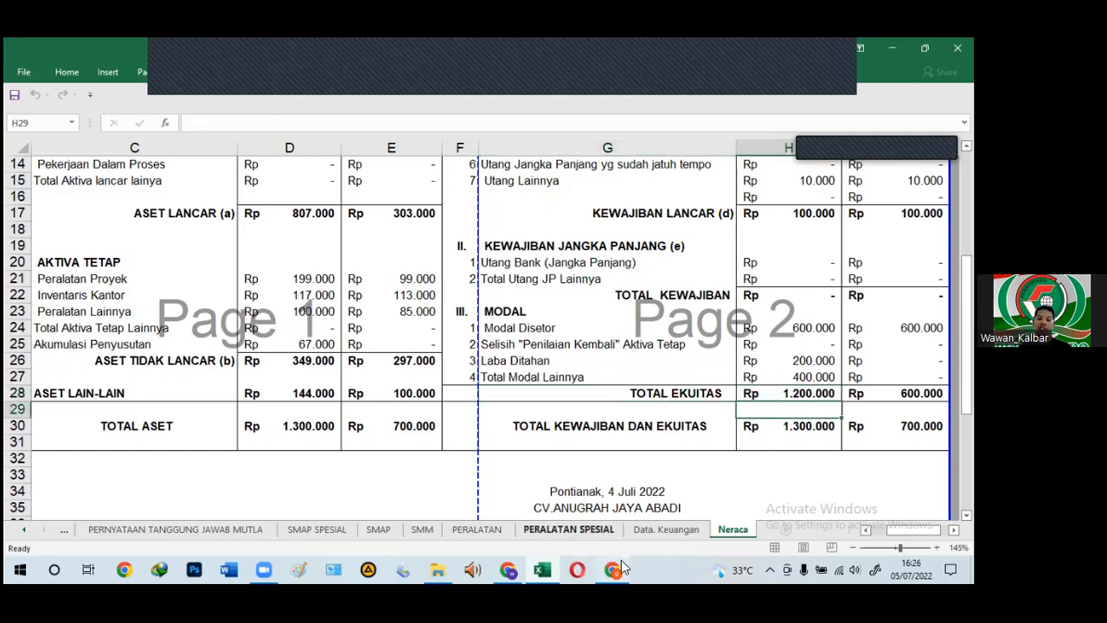
pyautogui.click(439, 568)
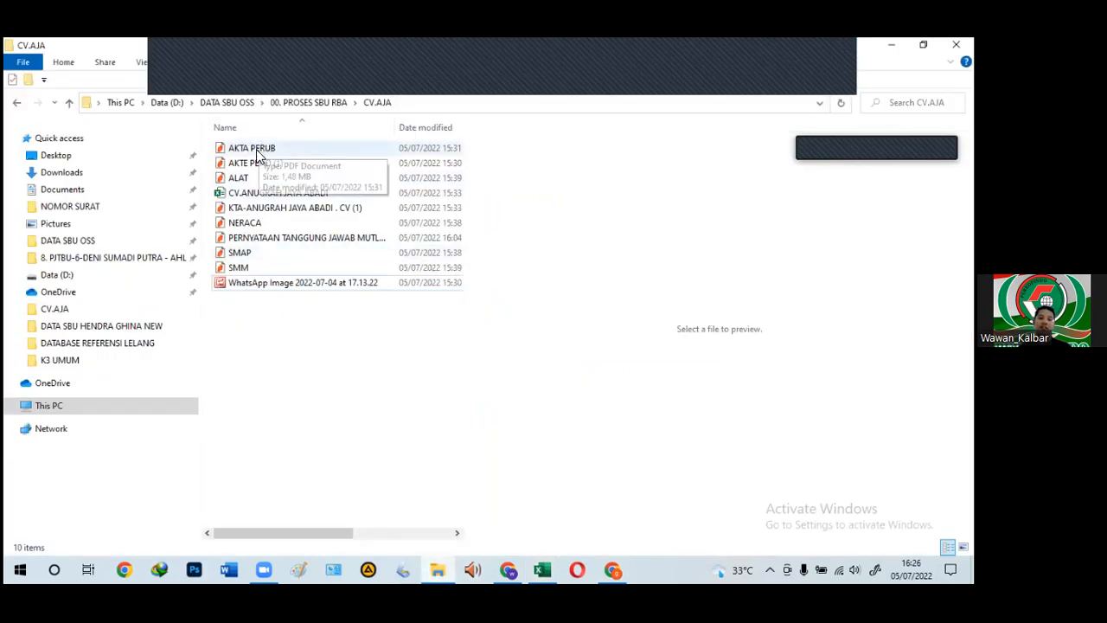
# Step: Preview the ALAT, NERACA, Tanggung Jawab Mutlak, SMAP and SMM PDFs, then bring up Nitro PDF
pyautogui.click(239, 180)
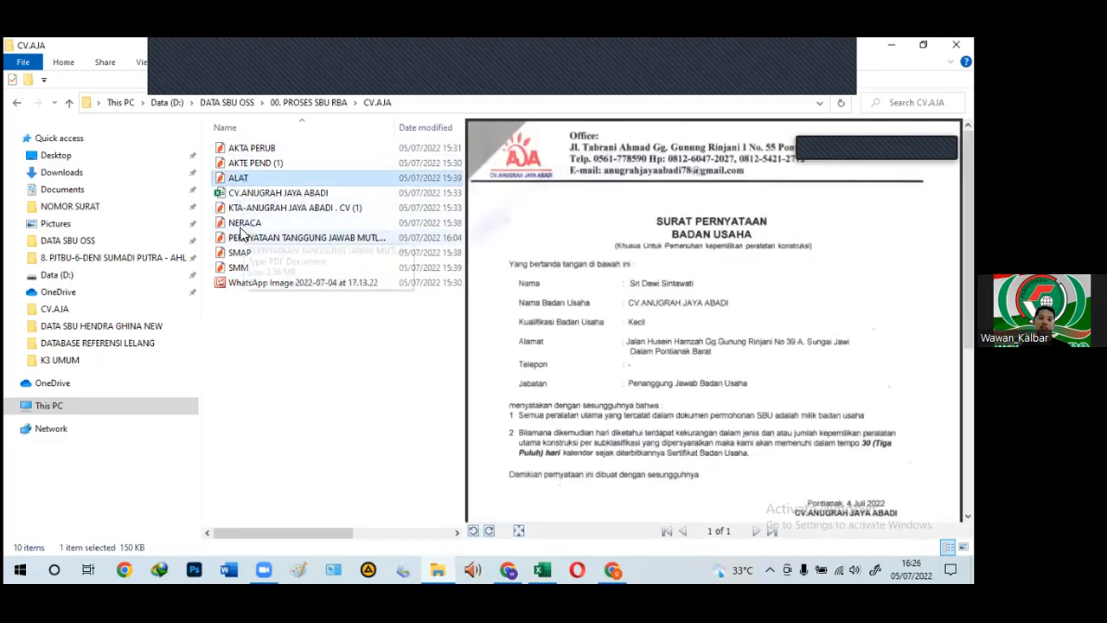
pyautogui.click(236, 225)
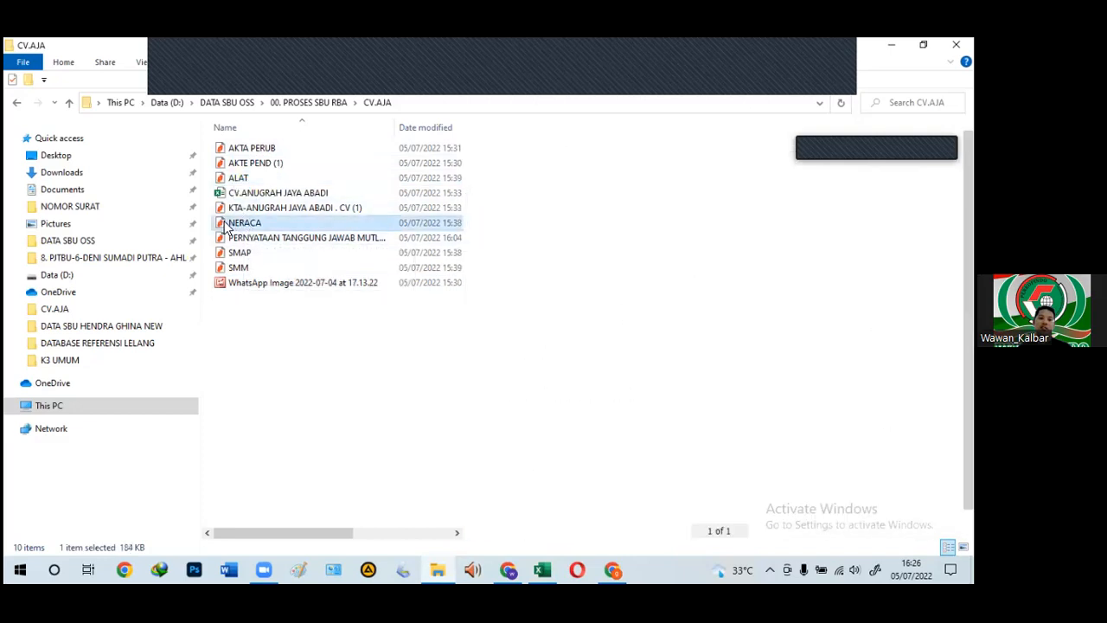
pyautogui.click(227, 239)
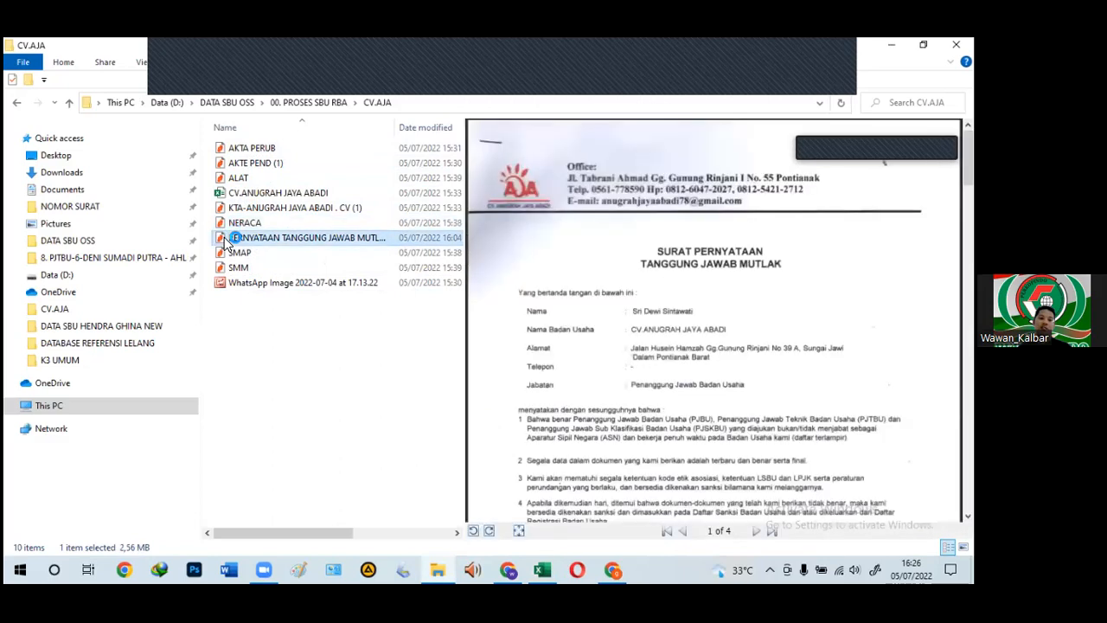
pyautogui.click(230, 253)
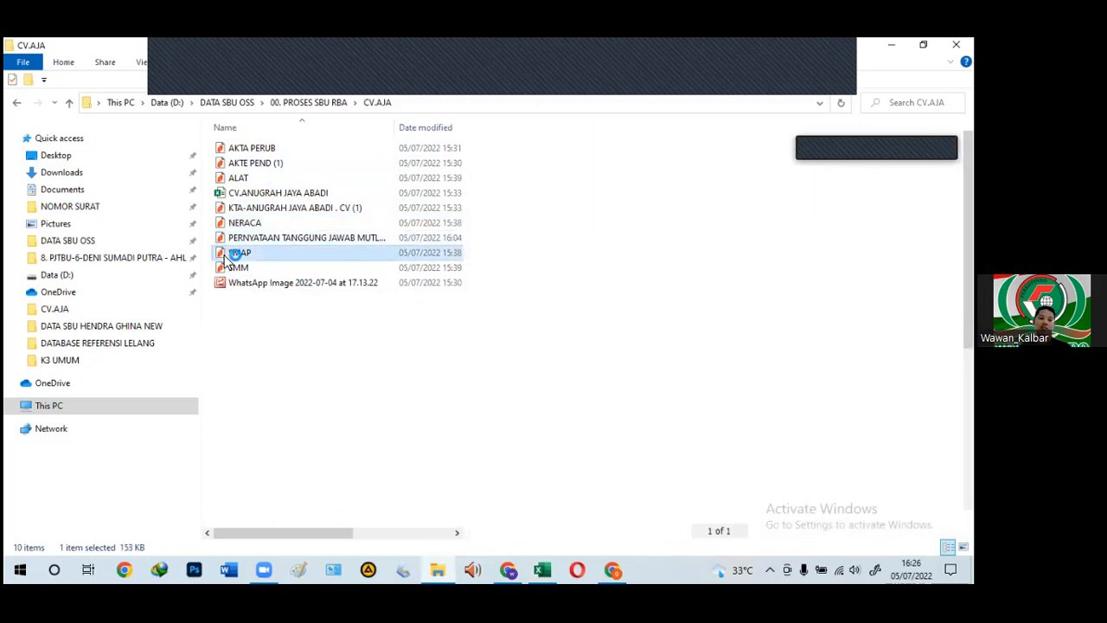
pyautogui.click(224, 270)
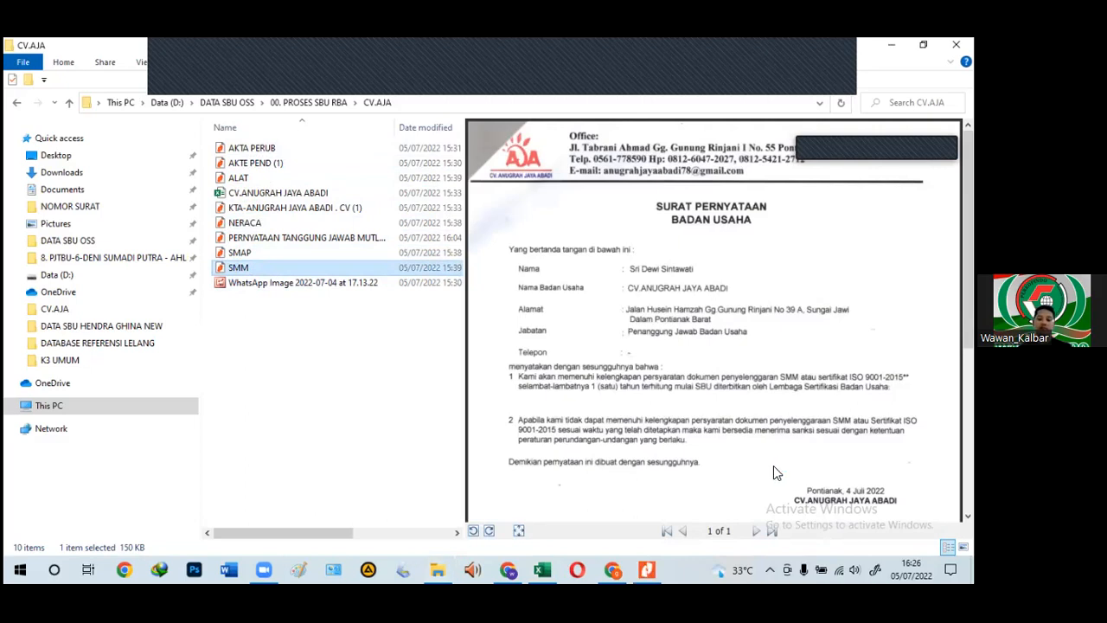
pyautogui.scroll(-1, 772, 454)
pyautogui.scroll(1, 770, 443)
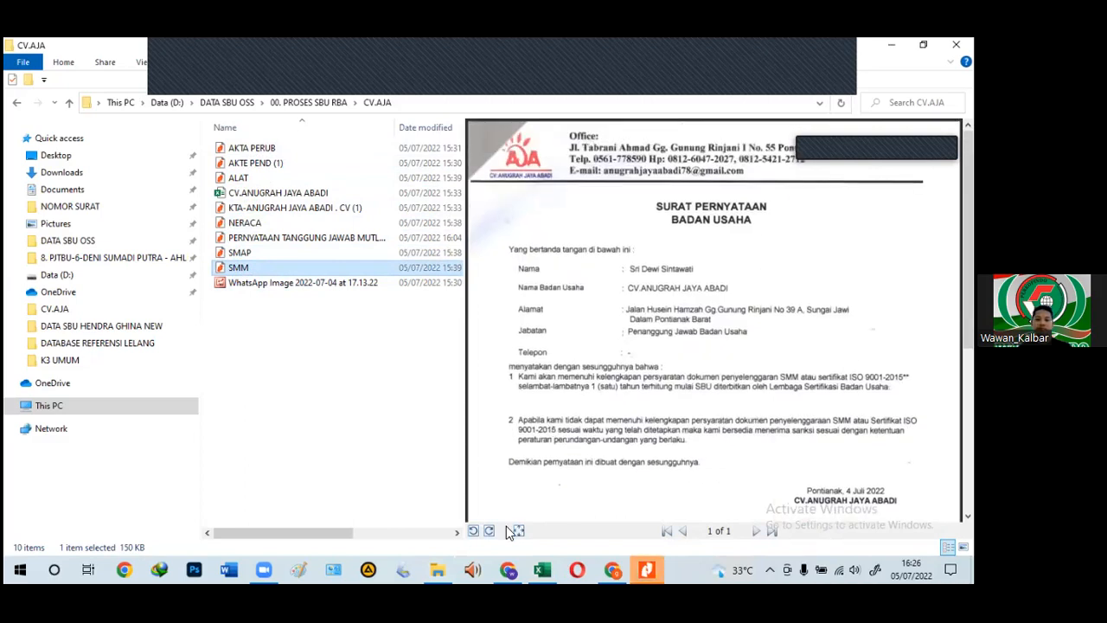
pyautogui.click(647, 568)
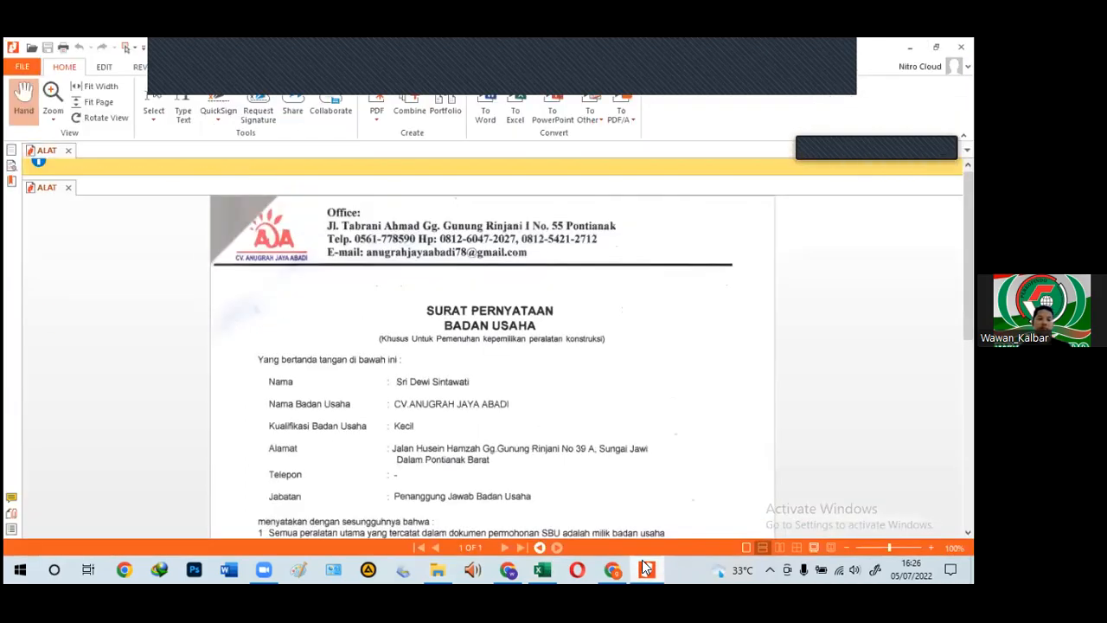
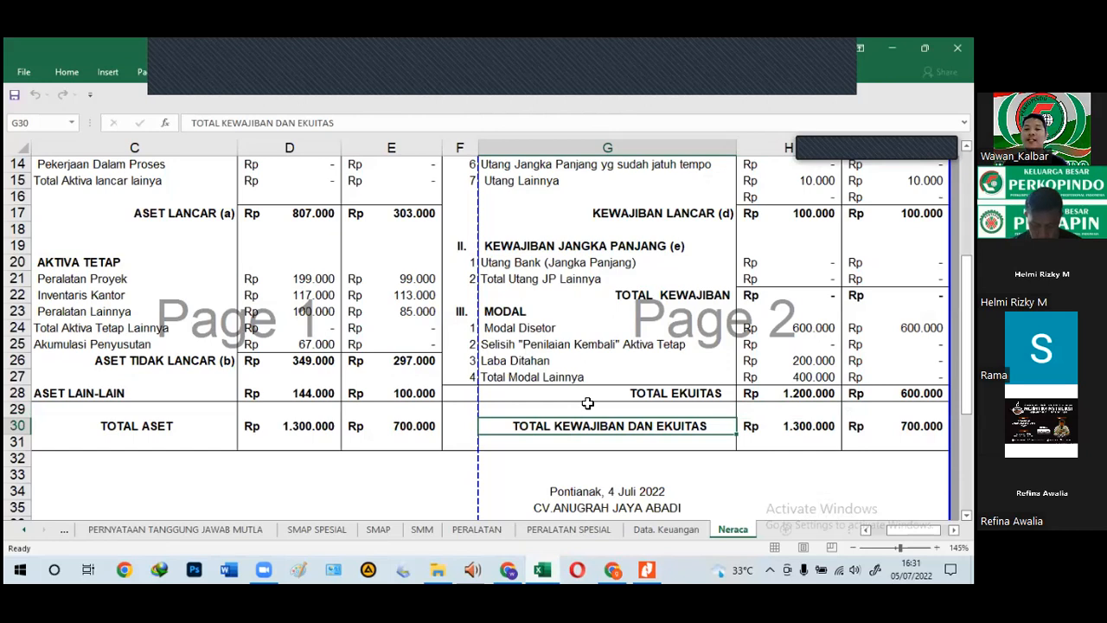
# Step: Check how the total equity on the Neraca sheet is calculated
pyautogui.click(763, 398)
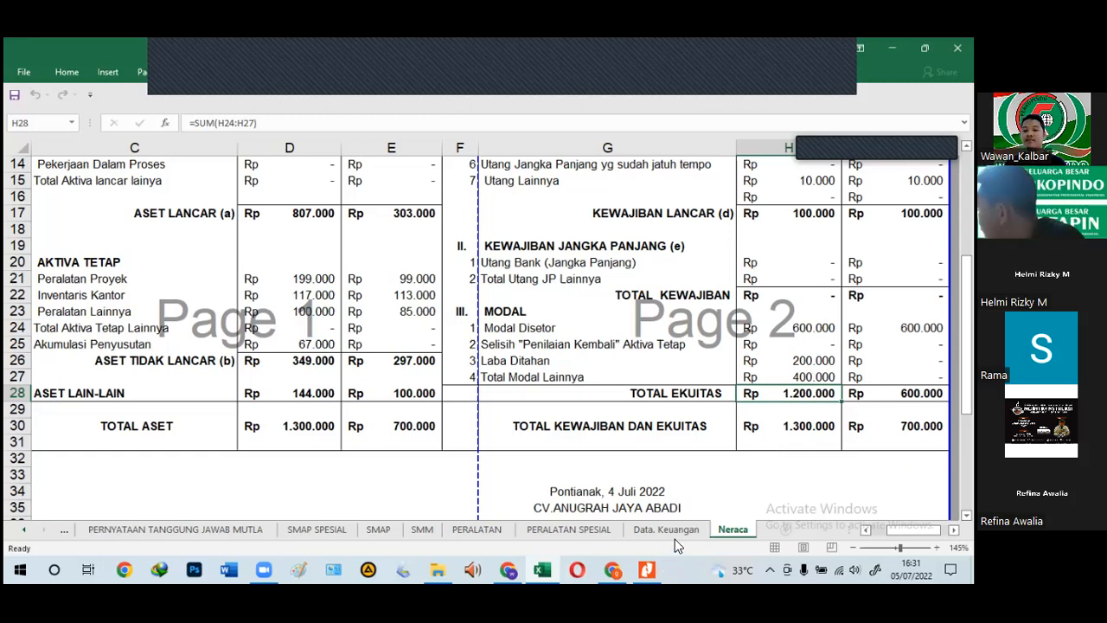
pyautogui.moveTo(649, 567)
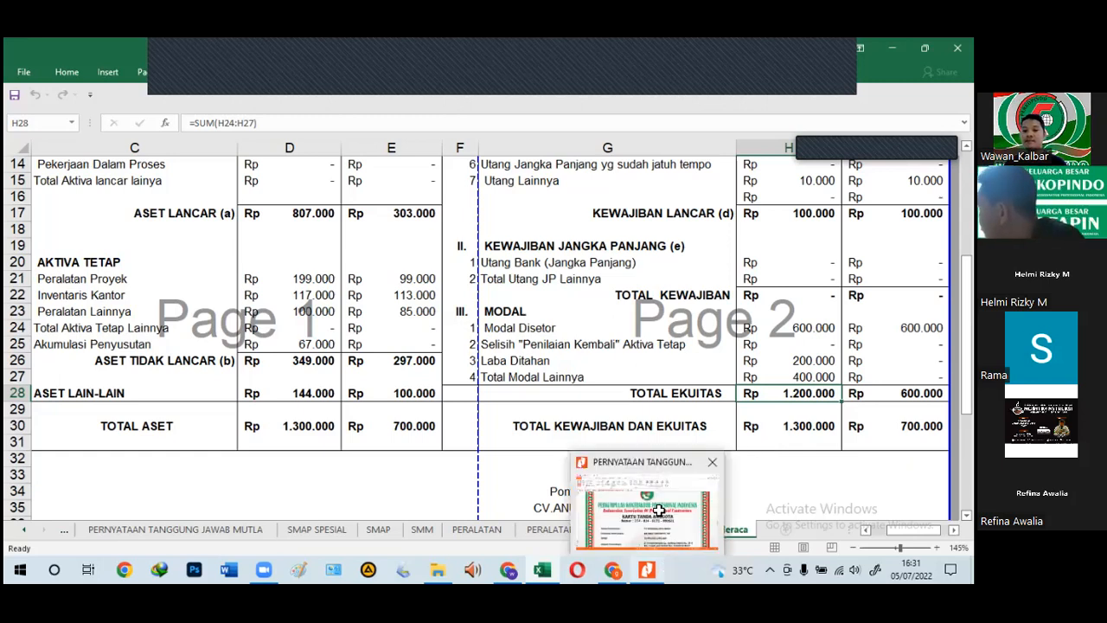
pyautogui.click(627, 416)
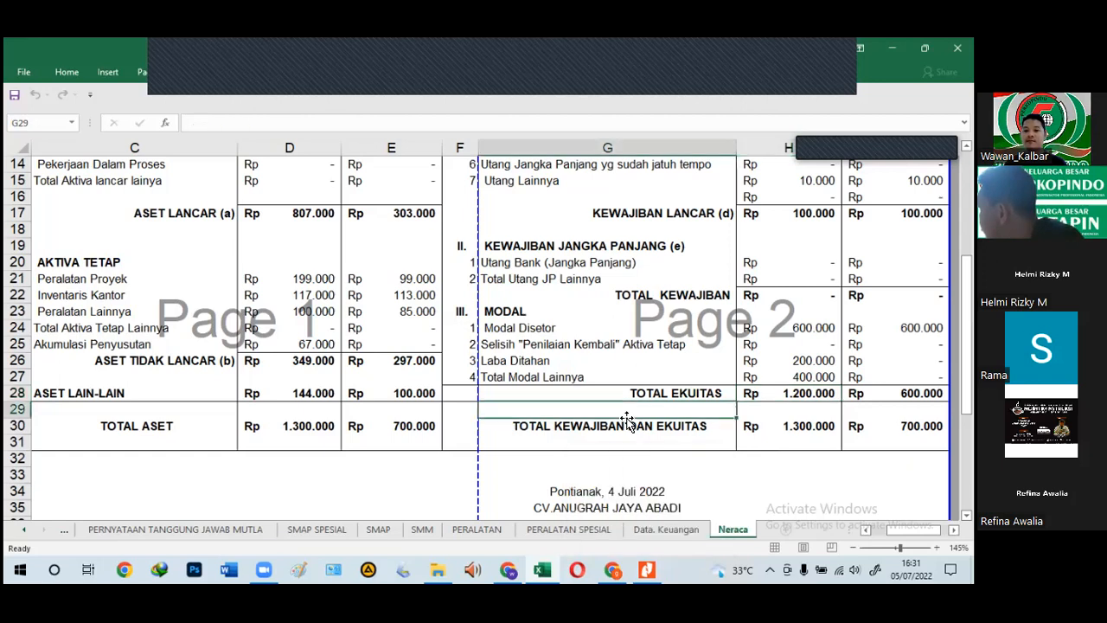
pyautogui.click(755, 394)
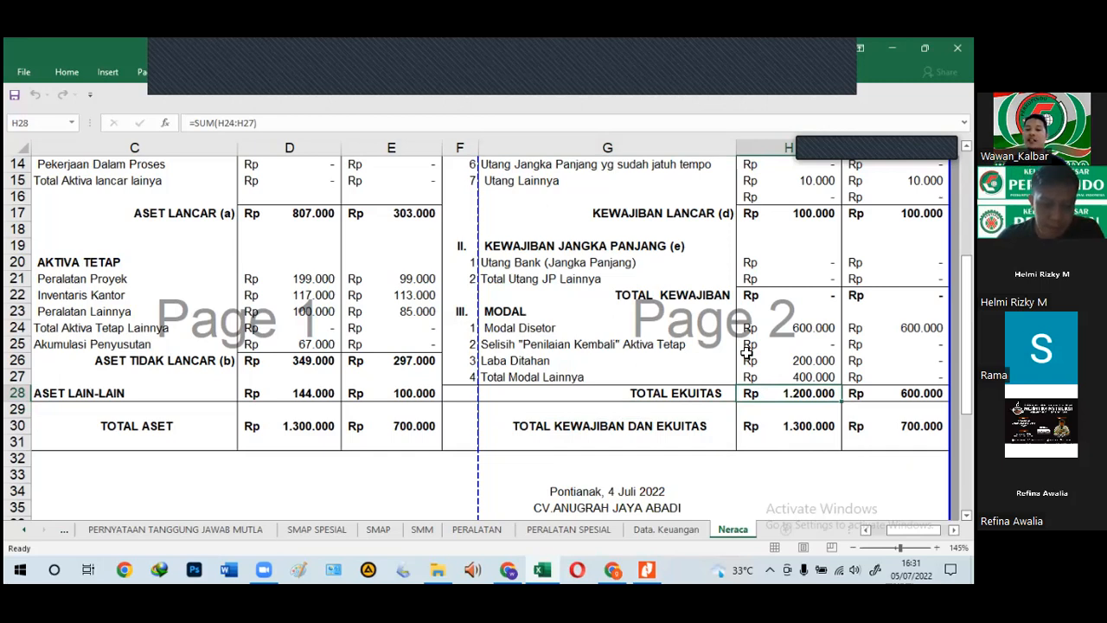
pyautogui.moveTo(817, 314); pyautogui.dragTo(813, 432)
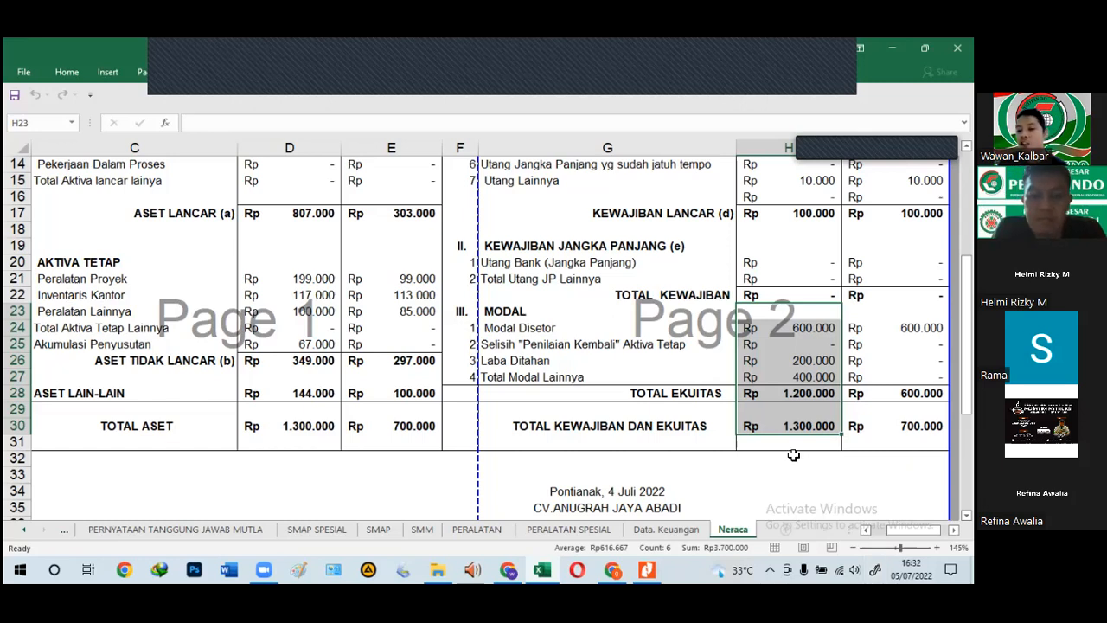
pyautogui.click(793, 455)
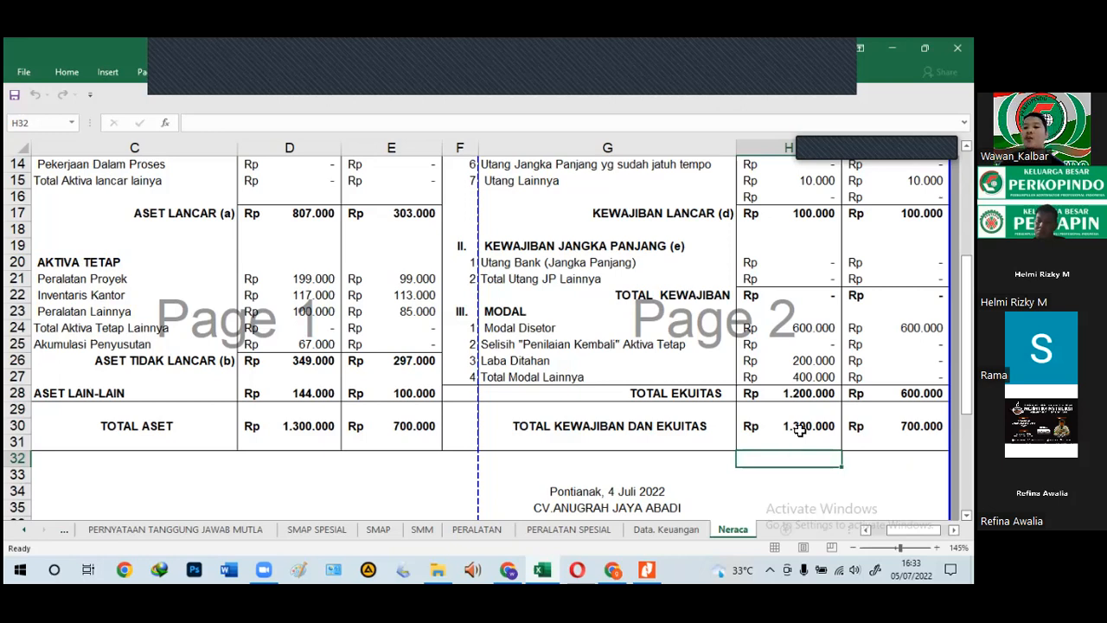
pyautogui.click(806, 328)
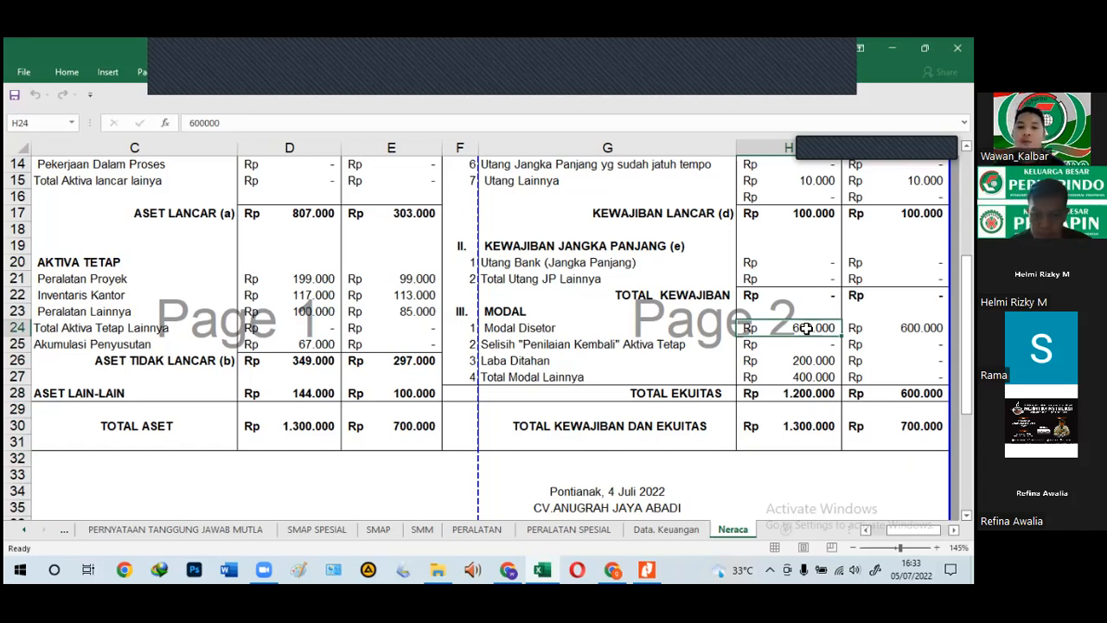
# Step: Open AKTE PENDIRIAN from 00. PROSES SBU RBA > PT. PUTRA SERANG ANOM > New folder > New folder
pyautogui.click(437, 568)
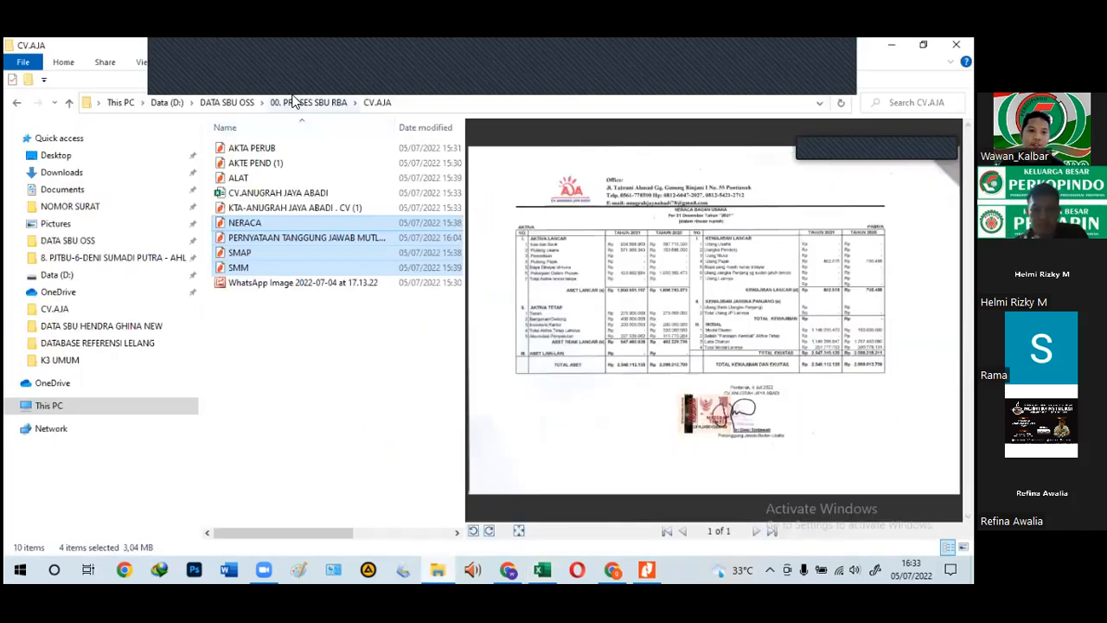
pyautogui.click(296, 101)
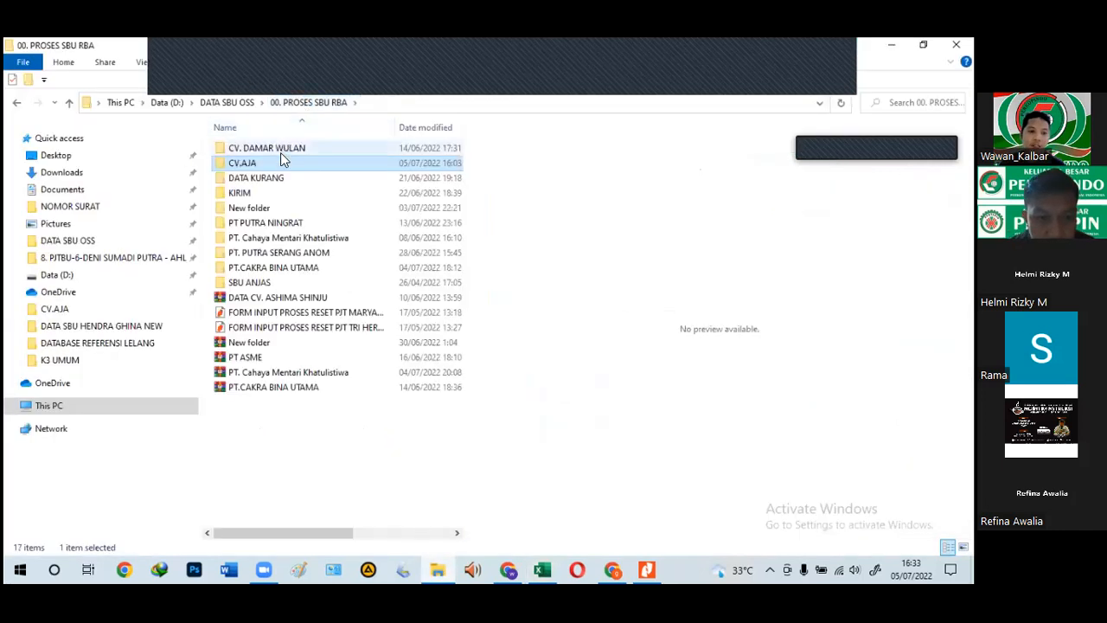
pyautogui.doubleClick(253, 257)
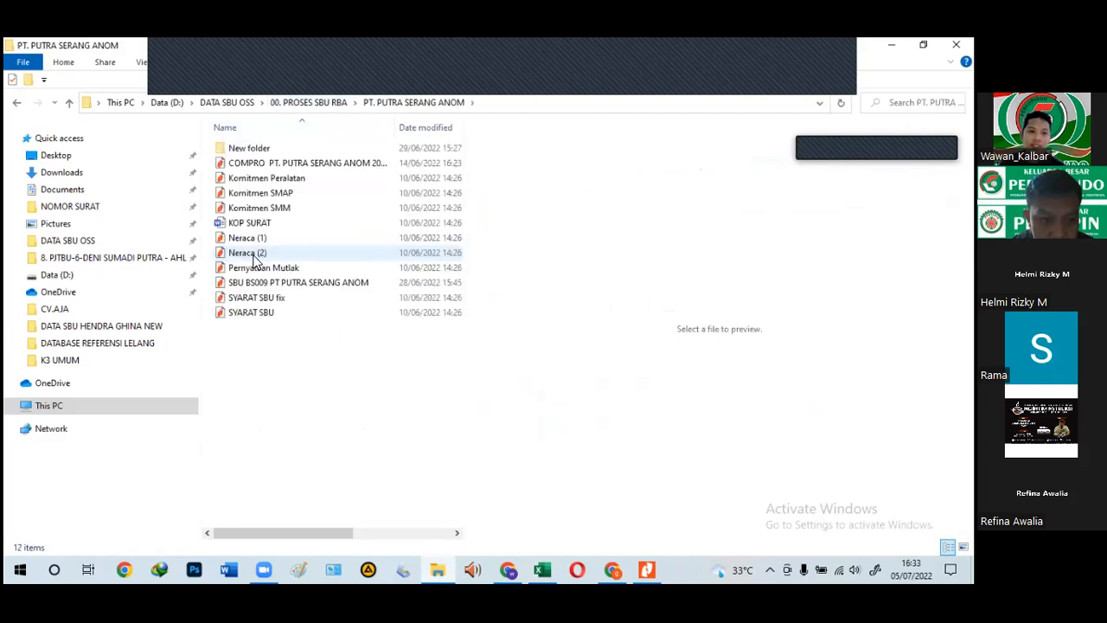
pyautogui.click(256, 152)
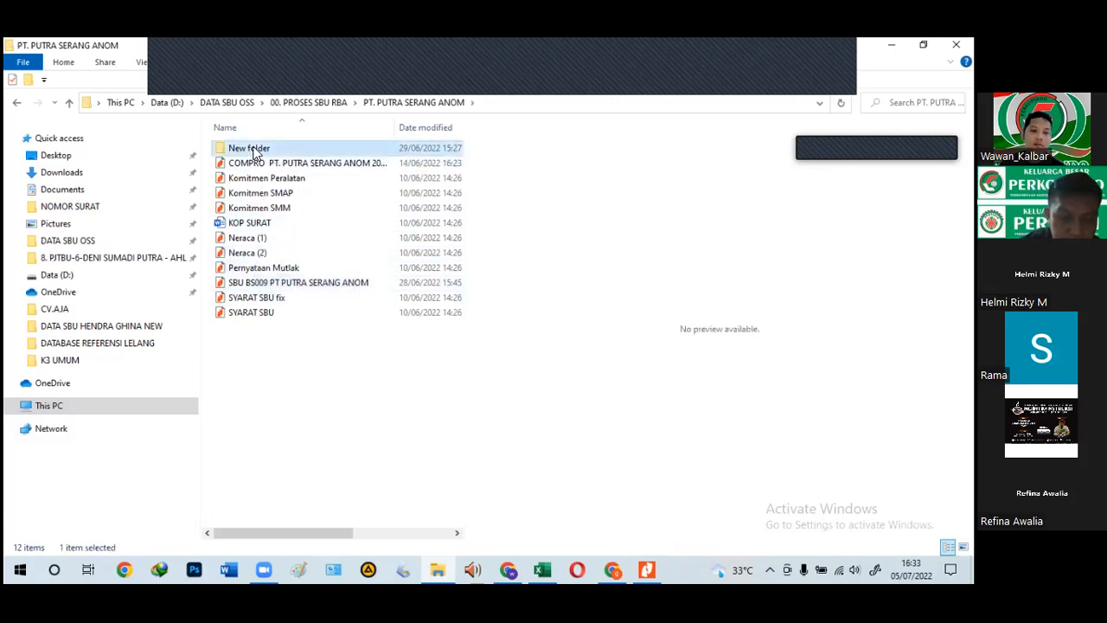
pyautogui.doubleClick(255, 152)
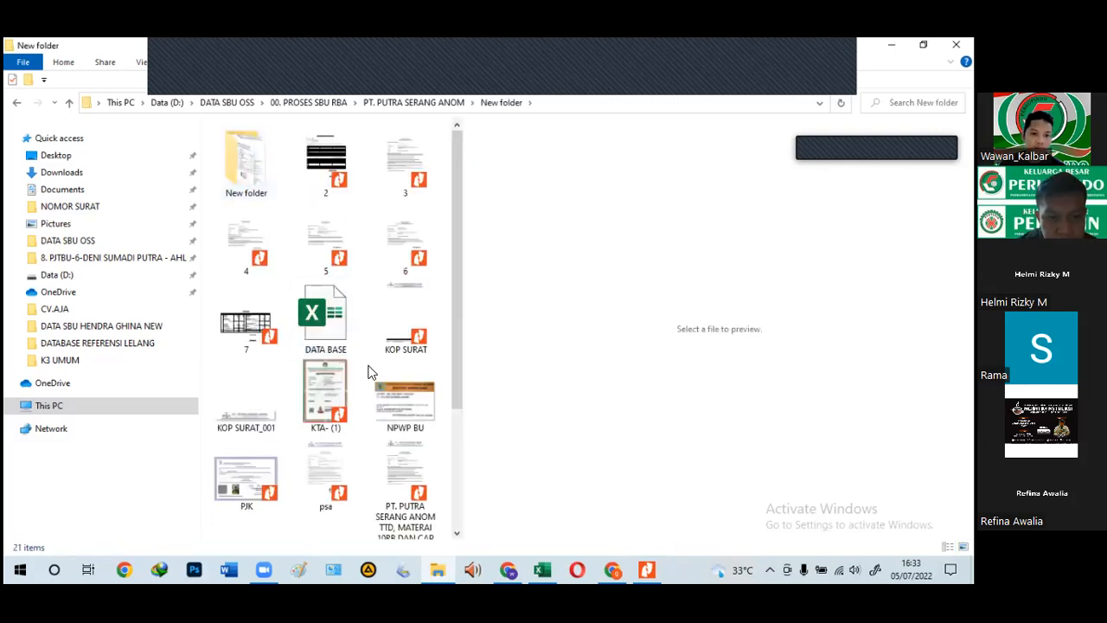
pyautogui.scroll(-3, 368, 372)
pyautogui.scroll(3, 368, 372)
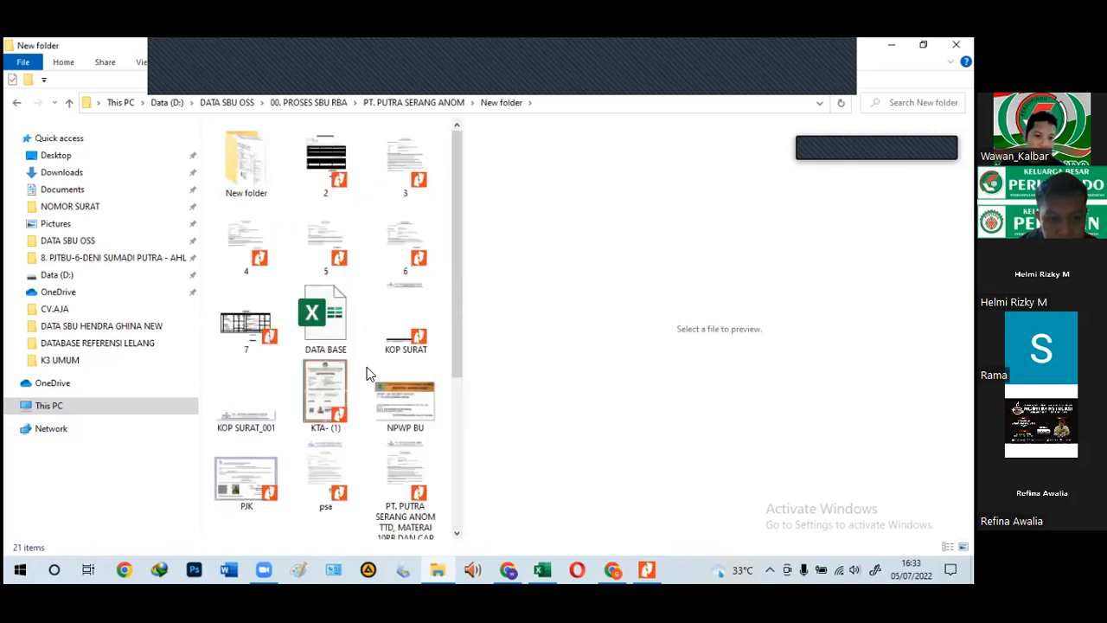
pyautogui.scroll(-3, 363, 361)
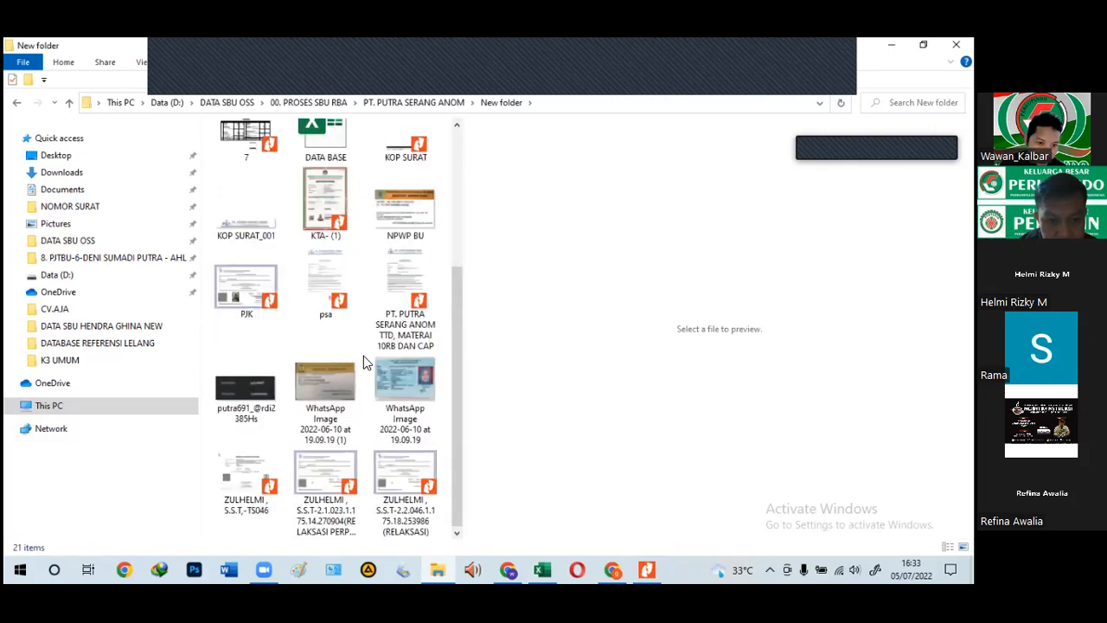
pyautogui.scroll(3, 363, 361)
pyautogui.doubleClick(263, 180)
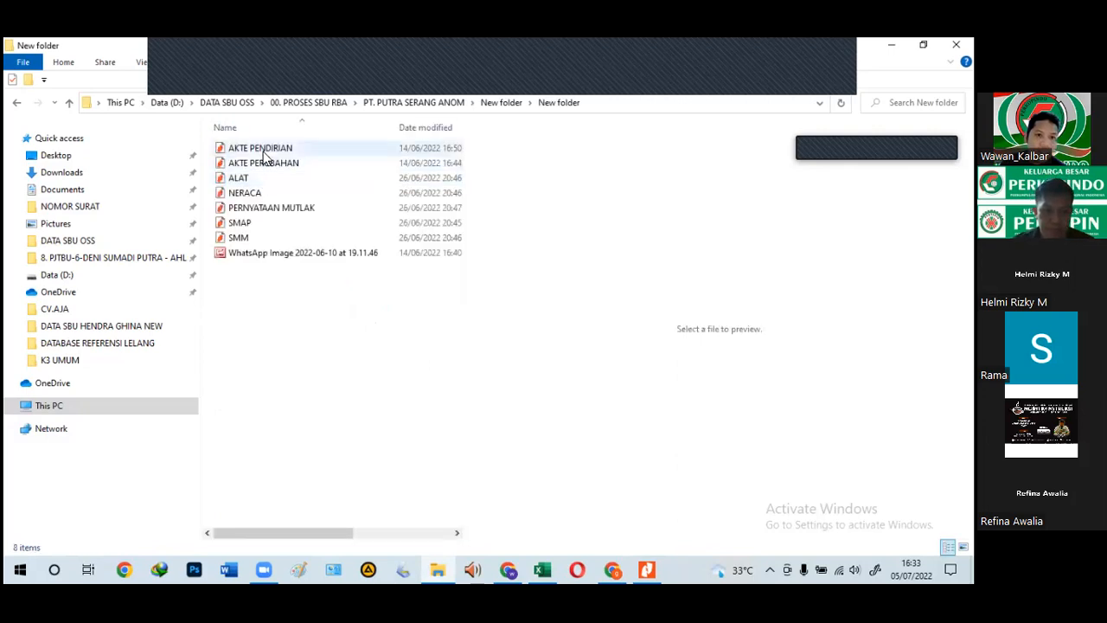
pyautogui.doubleClick(264, 152)
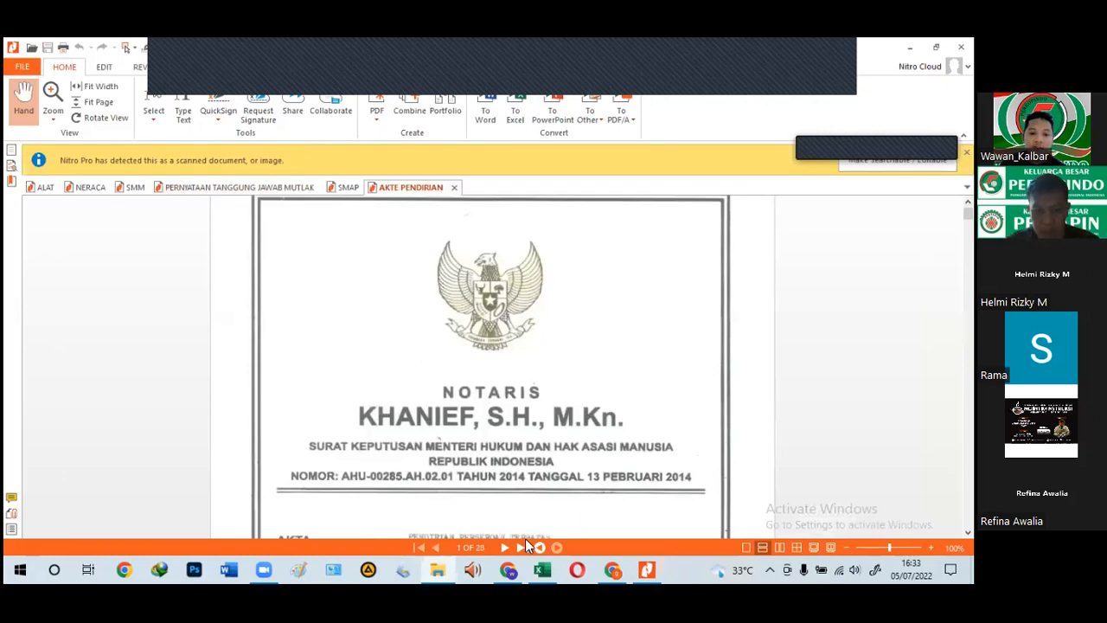
# Step: Show the deed's last page with Modal Ditempatkan Rp. 600.000.000, then return to the Neraca sheet
pyautogui.click(521, 547)
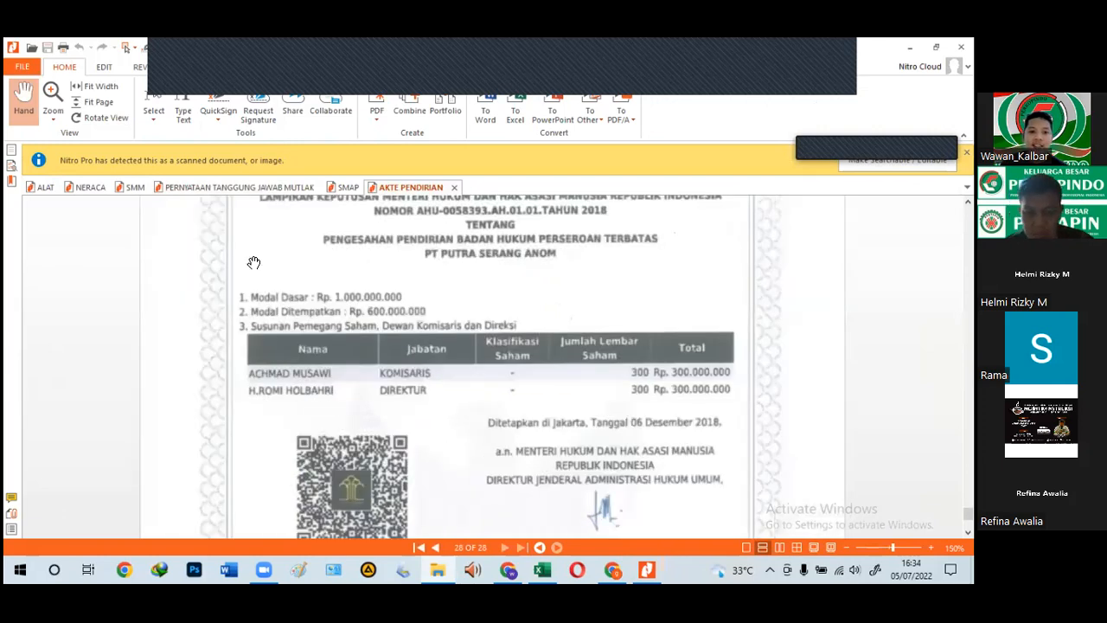
pyautogui.keyDown('ctrl'); pyautogui.scroll(2, 194, 248); pyautogui.keyUp('ctrl')
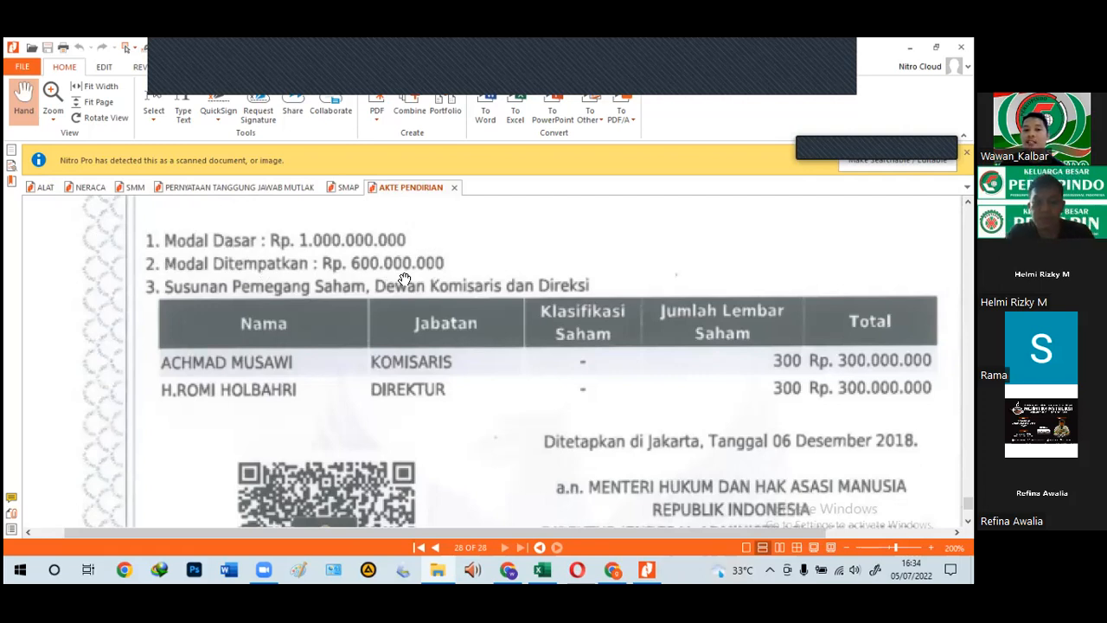
pyautogui.click(545, 569)
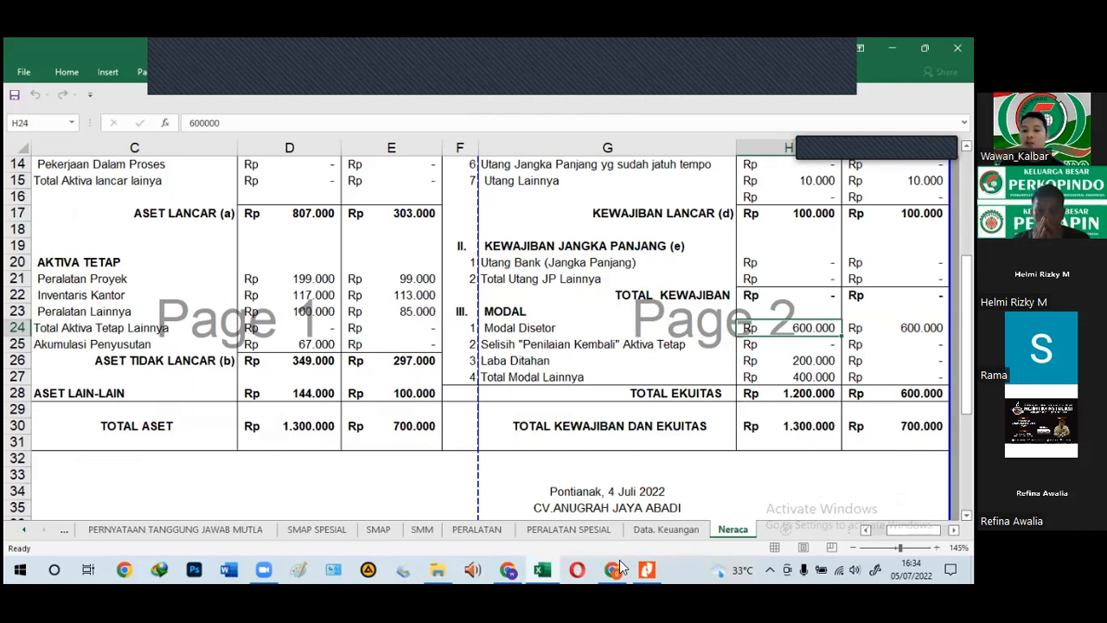
# Step: Dismiss the OSS login page and bring the AKTE PENDIRIAN deed back to the front
pyautogui.click(511, 569)
pyautogui.click(548, 568)
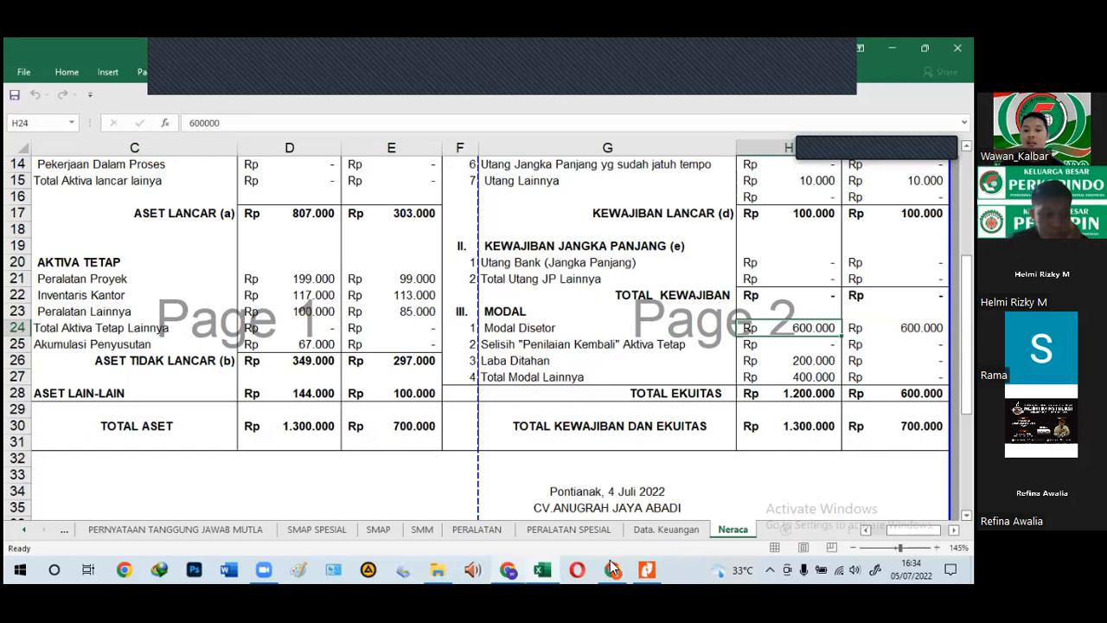
pyautogui.click(613, 568)
pyautogui.click(612, 568)
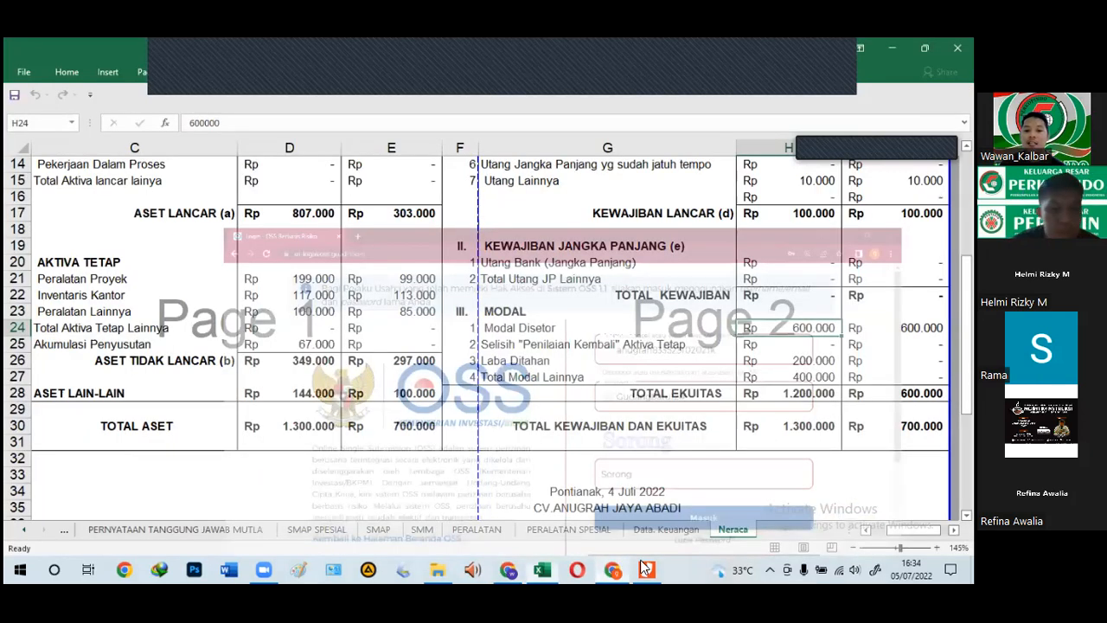
pyautogui.click(647, 568)
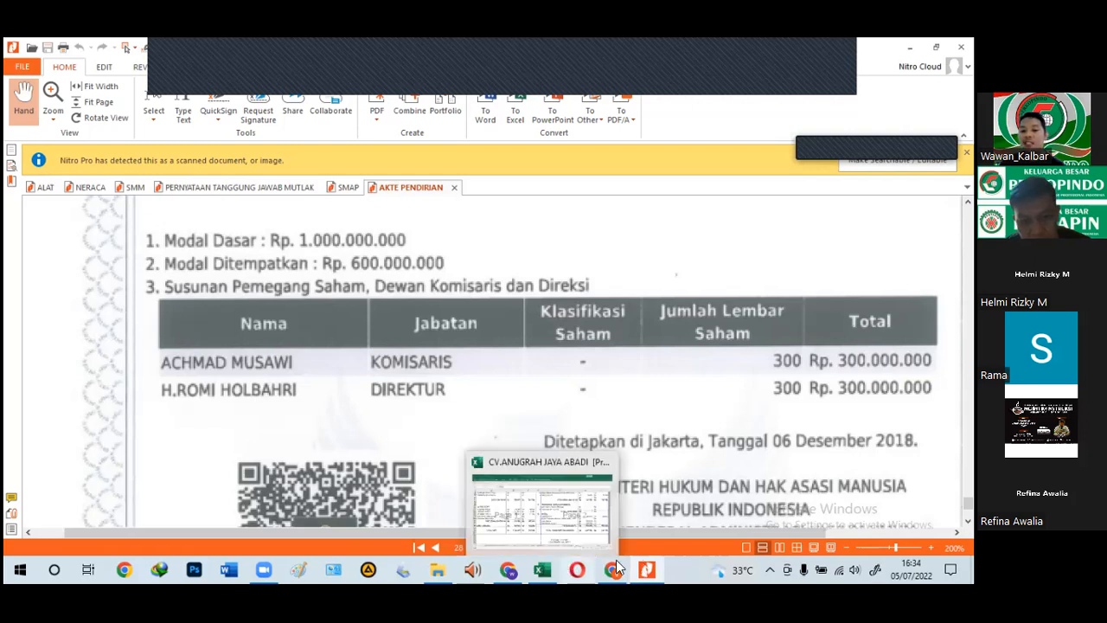
# Step: Toggle between the Neraca sheet and the deed's page 28 to compare the capital figures
pyautogui.moveTo(546, 566)
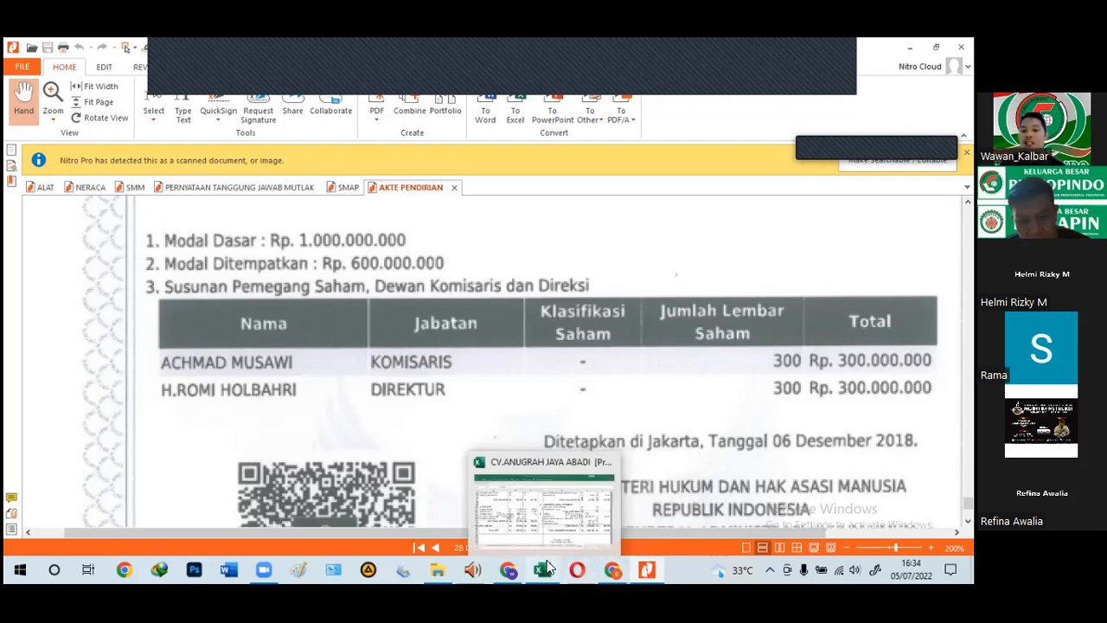
pyautogui.click(609, 542)
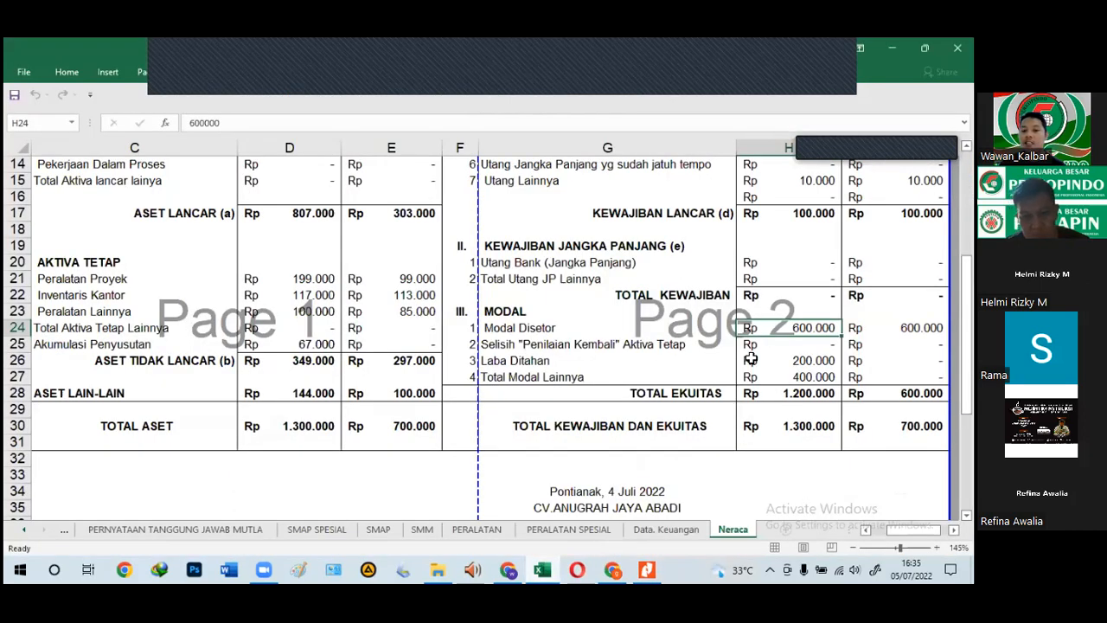
pyautogui.click(648, 570)
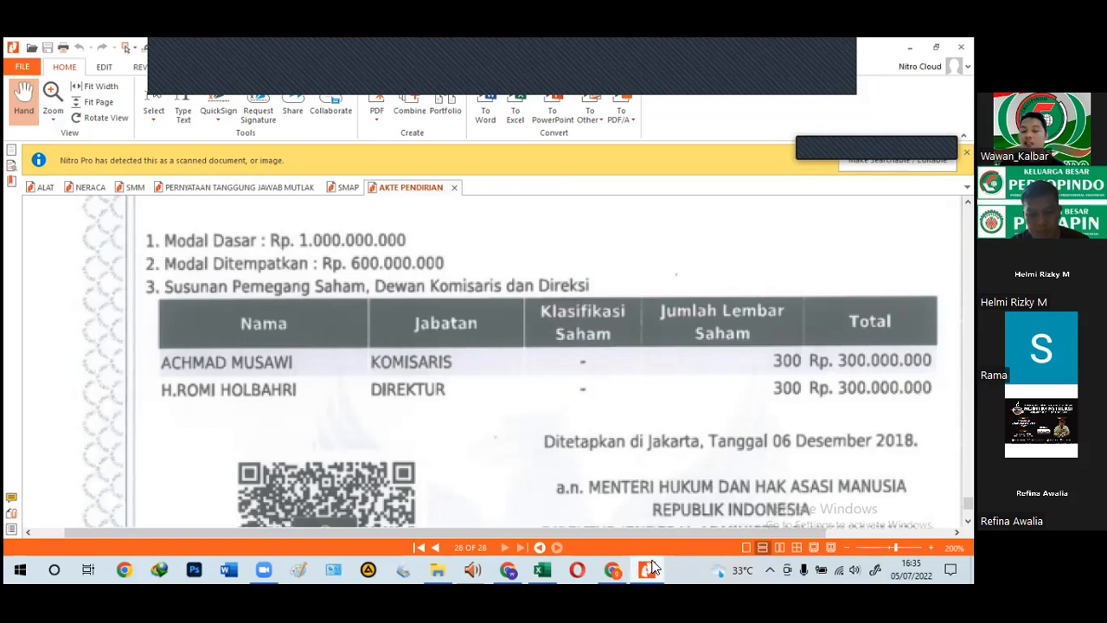
pyautogui.click(651, 568)
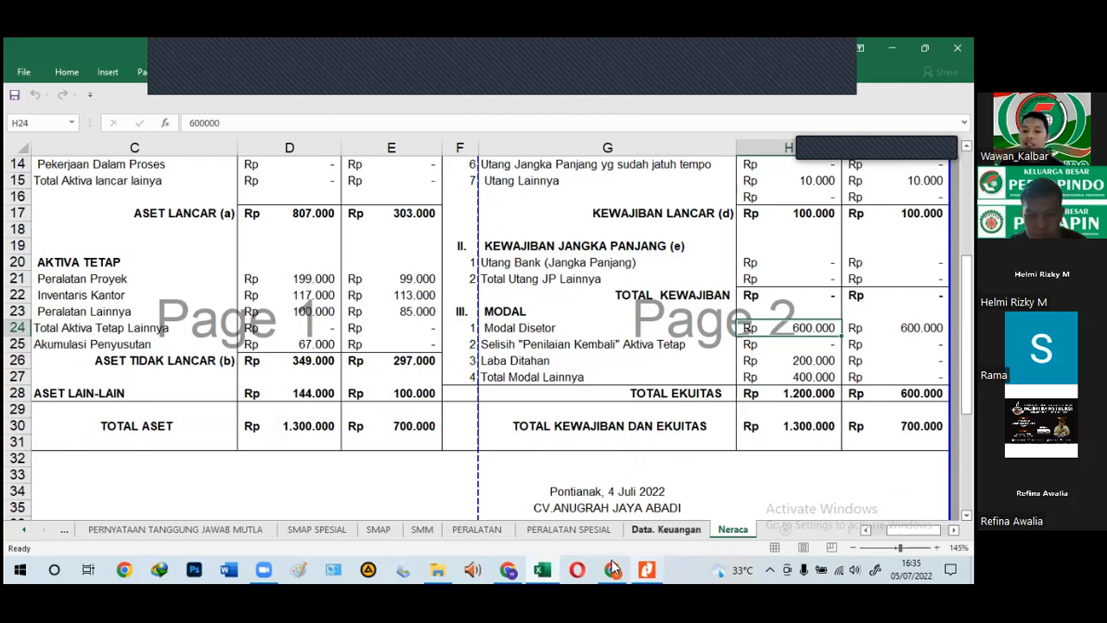
pyautogui.click(651, 568)
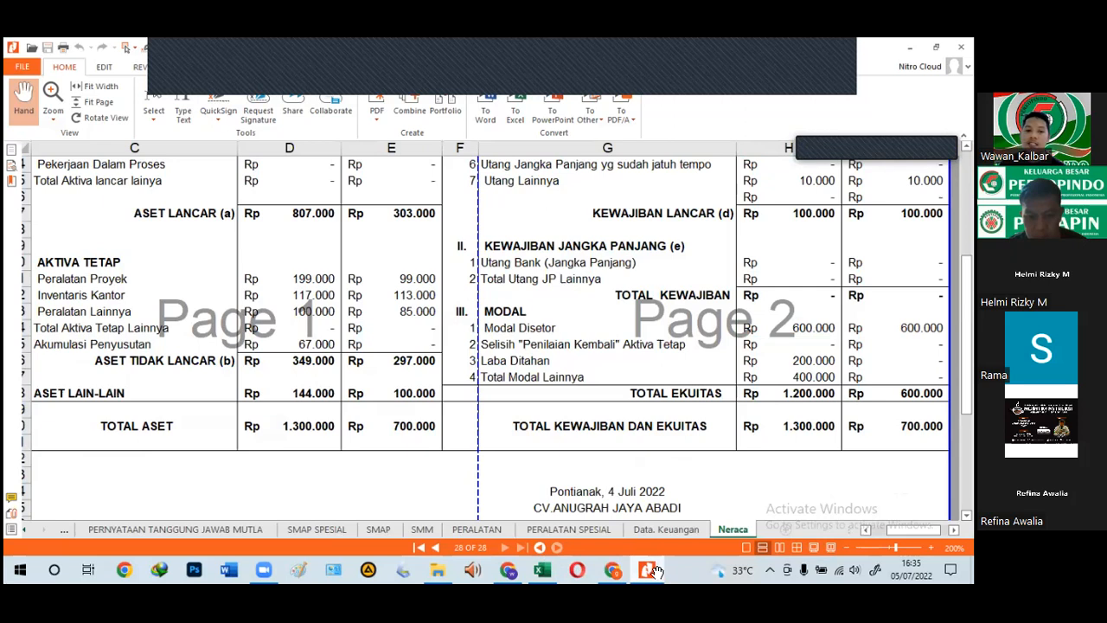
# Step: Page from the deed's start to Pasal 4 on page 9: Modal Dasar Rp.1.000.000.000, placed Rp.600.000.000
pyautogui.click(418, 547)
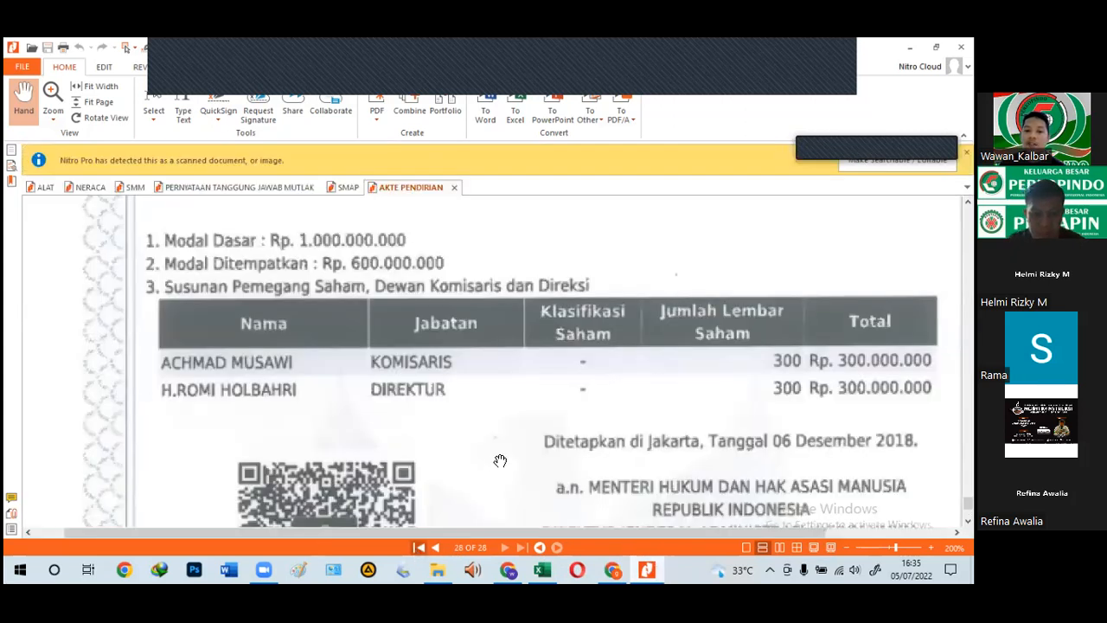
pyautogui.hotkey('ctrl', '-')
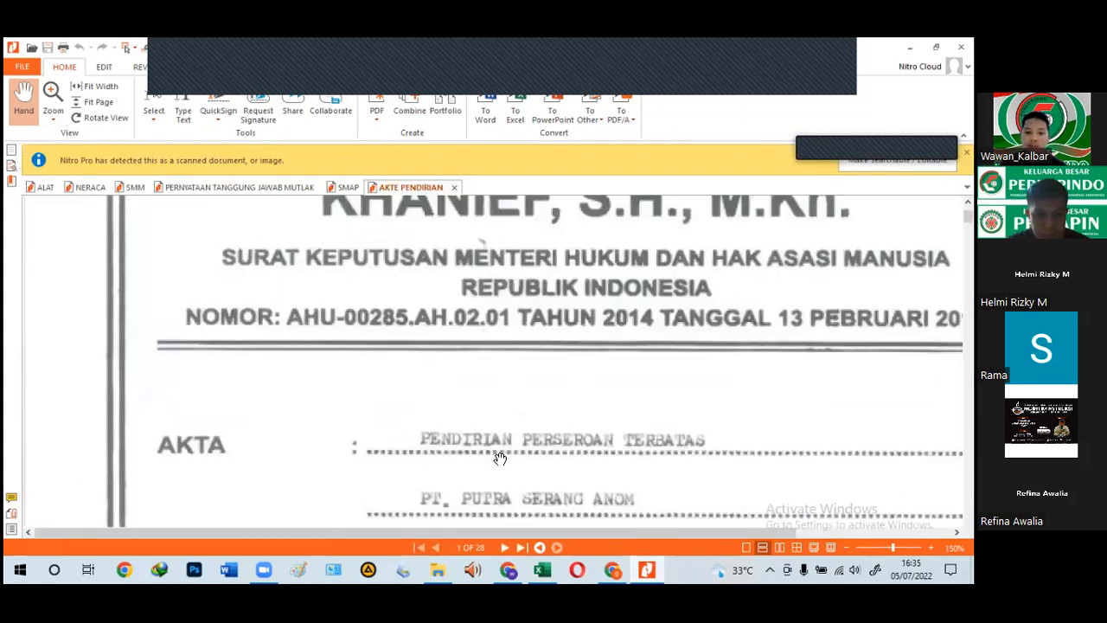
pyautogui.hotkey('ctrl', '-')
pyautogui.doubleClick(506, 548)
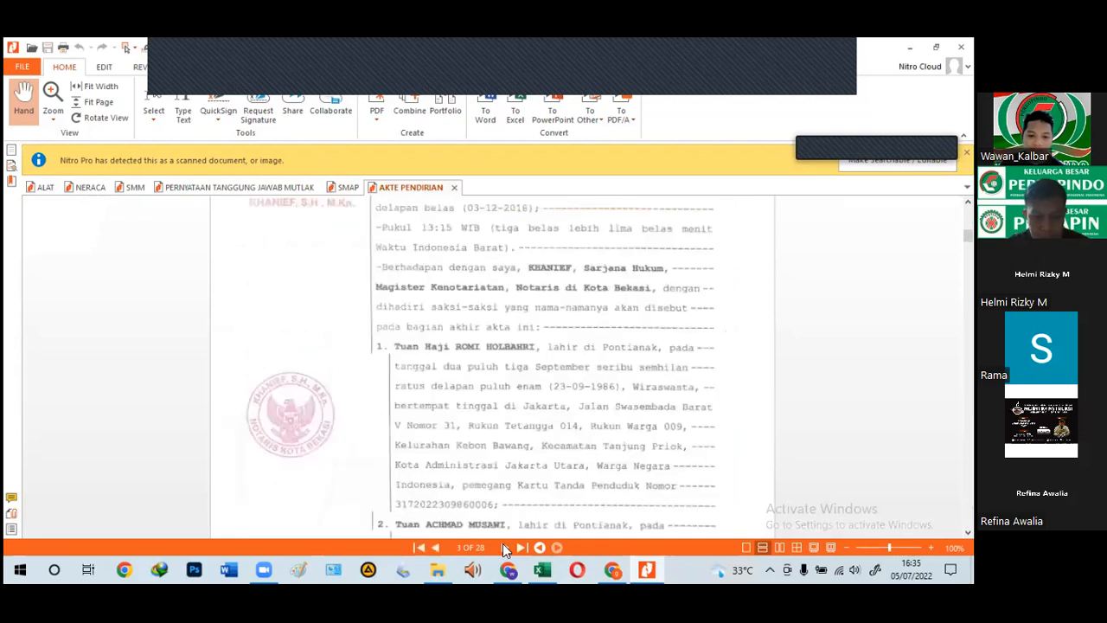
pyautogui.doubleClick(506, 548)
pyautogui.doubleClick(506, 548)
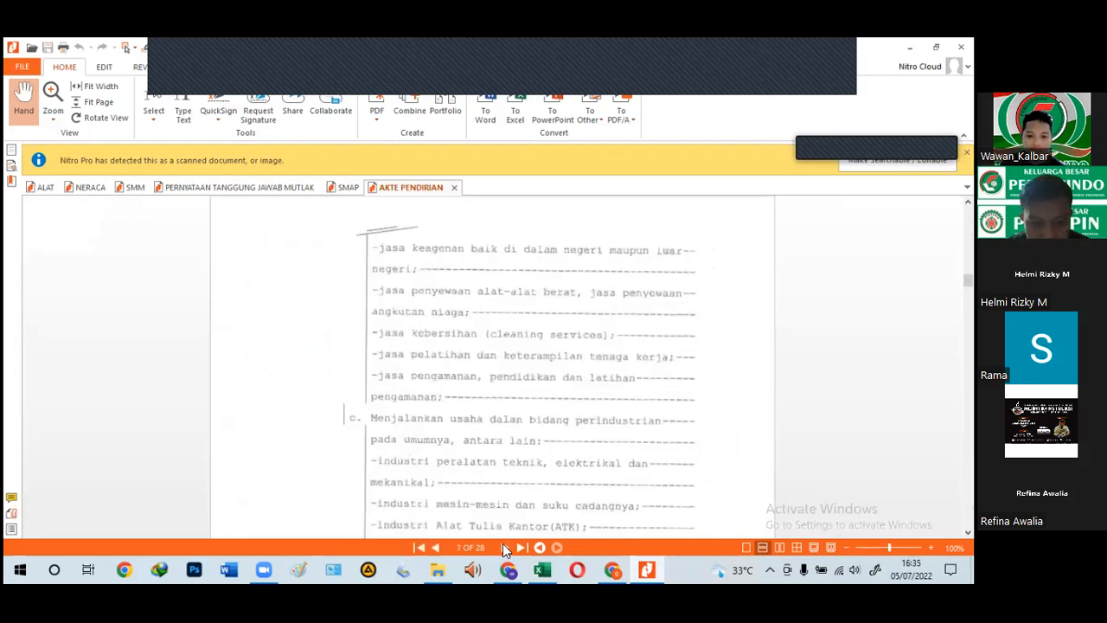
pyautogui.doubleClick(506, 548)
pyautogui.doubleClick(506, 548)
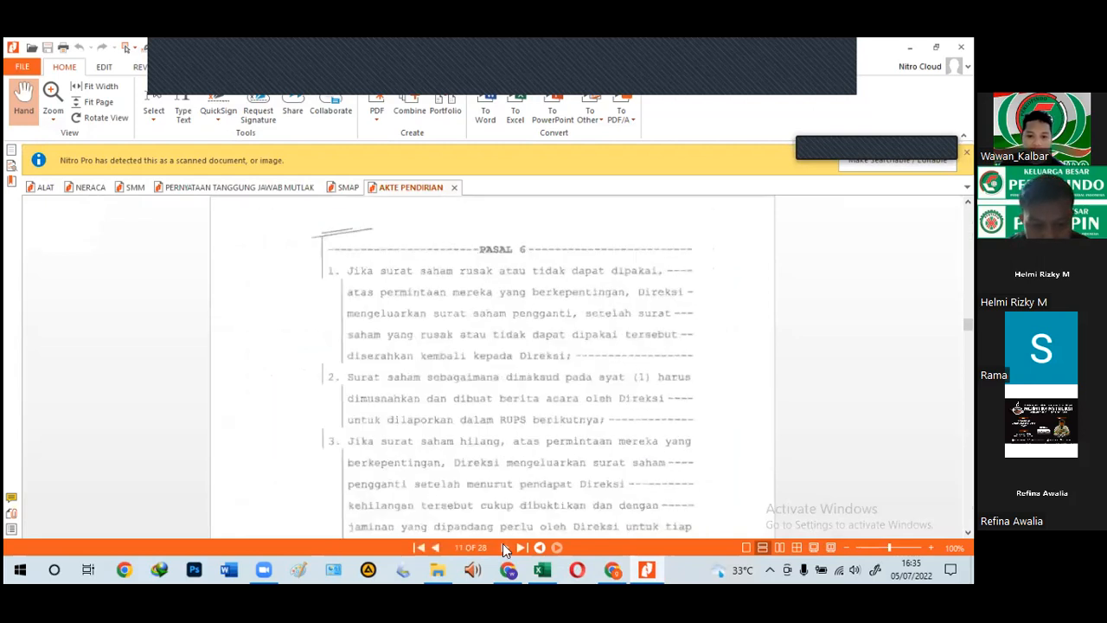
pyautogui.click(437, 548)
pyautogui.click(437, 549)
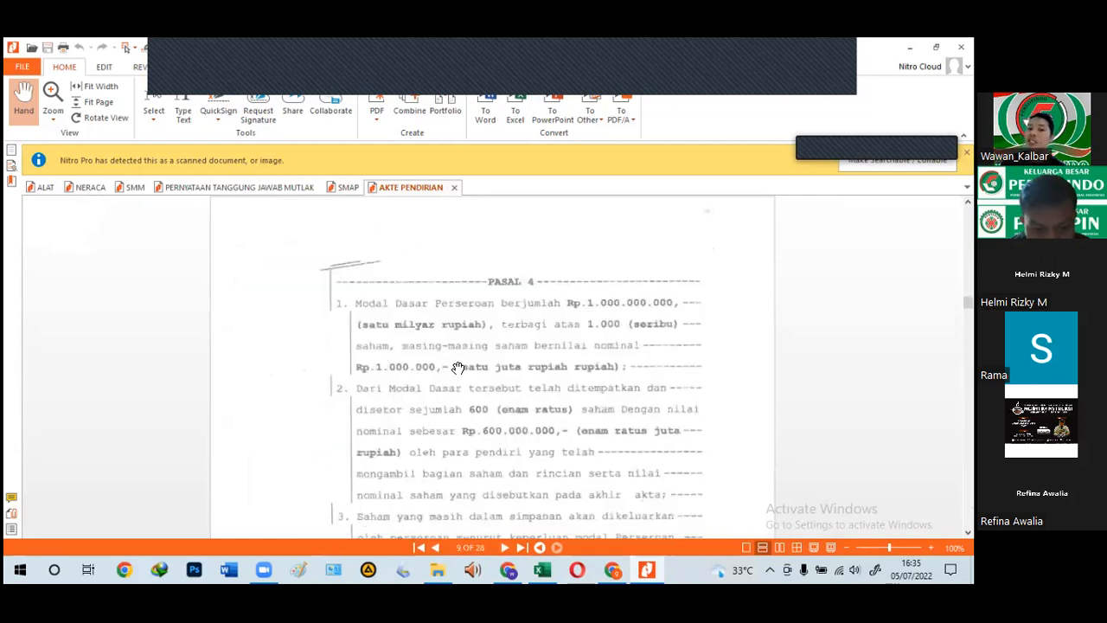
pyautogui.scroll(1, 458, 367)
pyautogui.scroll(1, 317, 230)
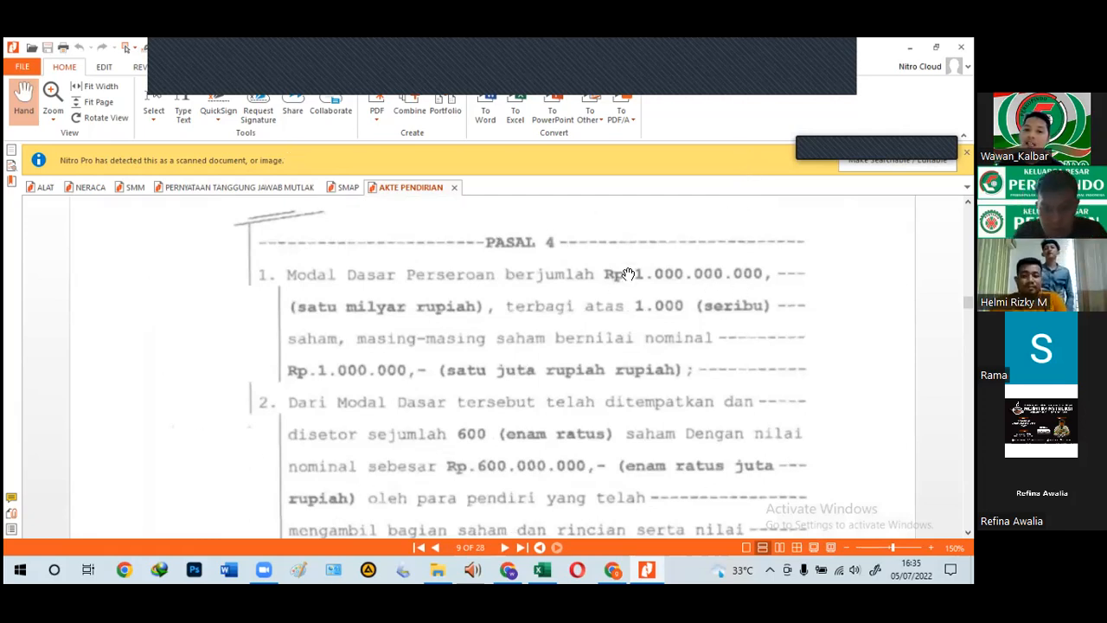
pyautogui.click(543, 569)
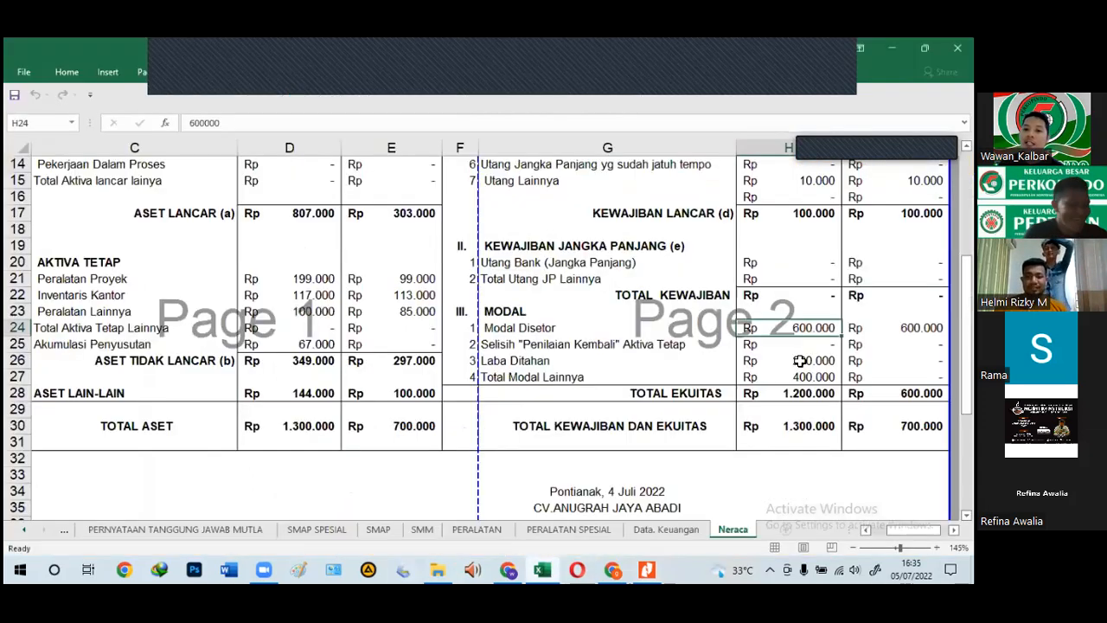
# Step: Recheck the deed, then verify the Modal Disetor value of 600.000 in cell E24
pyautogui.click(545, 568)
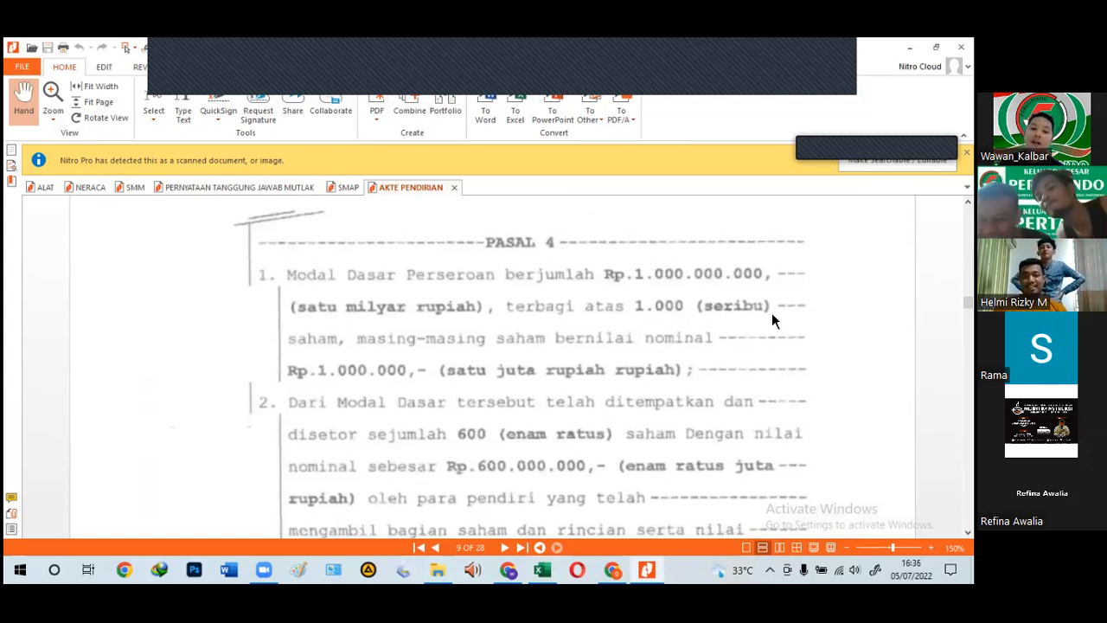
pyautogui.click(546, 567)
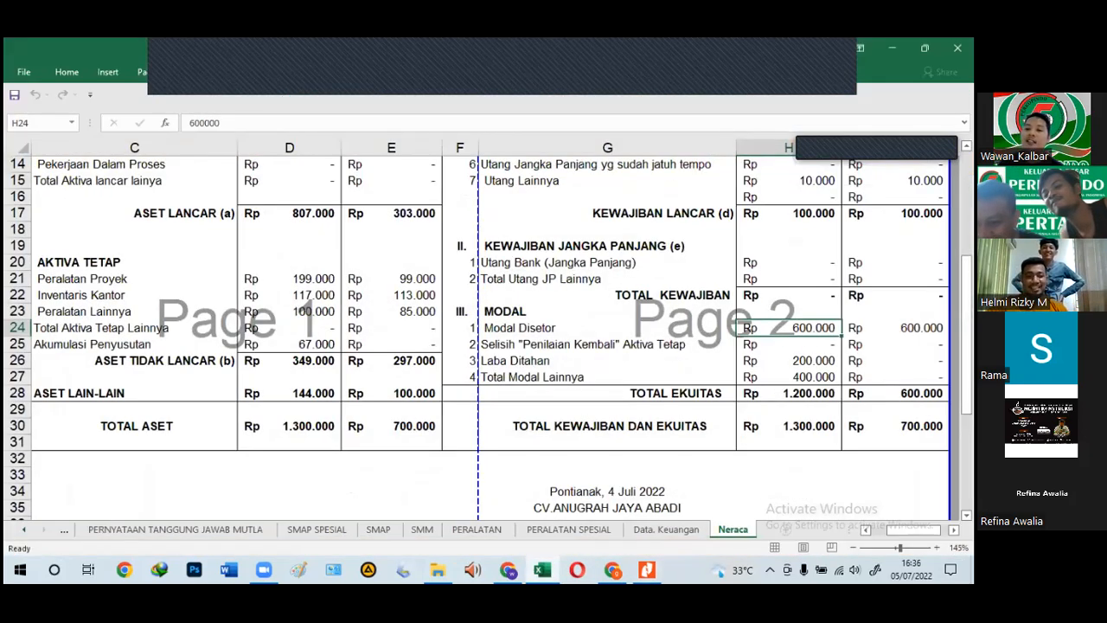
pyautogui.click(376, 328)
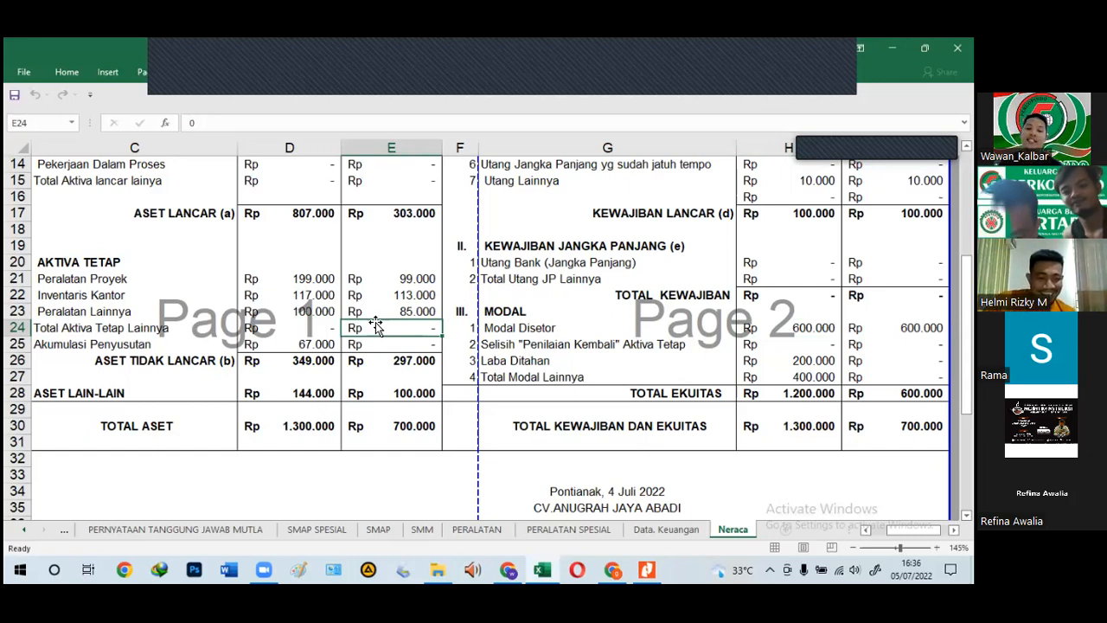
pyautogui.click(437, 566)
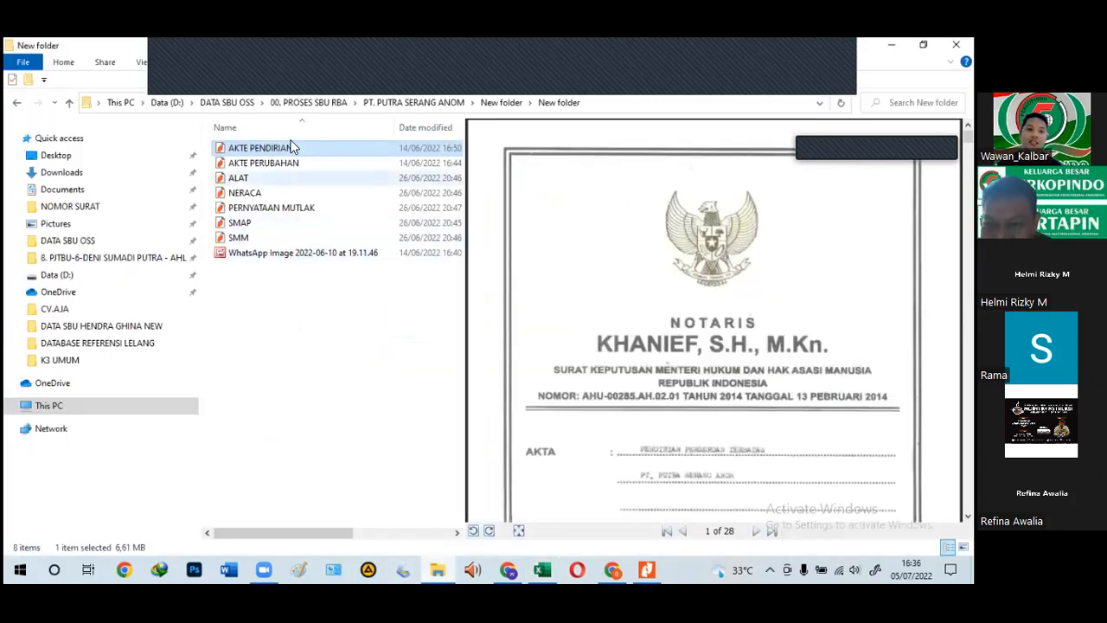
# Step: Open the KASI KOP SURAT statement PDF from PT.CAKRA BINA UTAMA's New folder
pyautogui.click(417, 104)
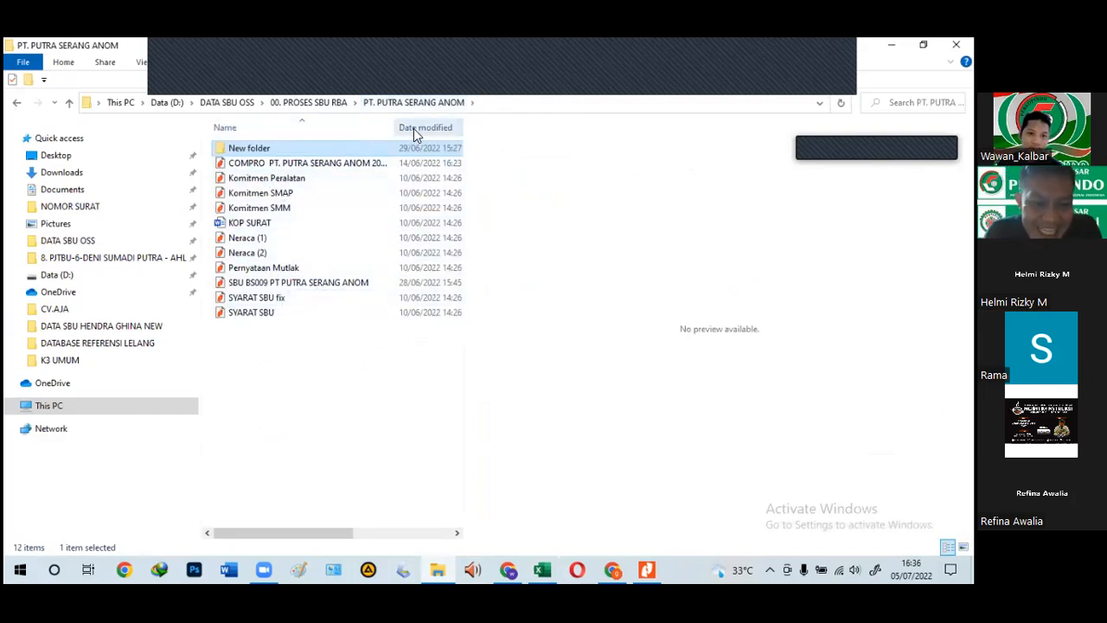
pyautogui.click(308, 106)
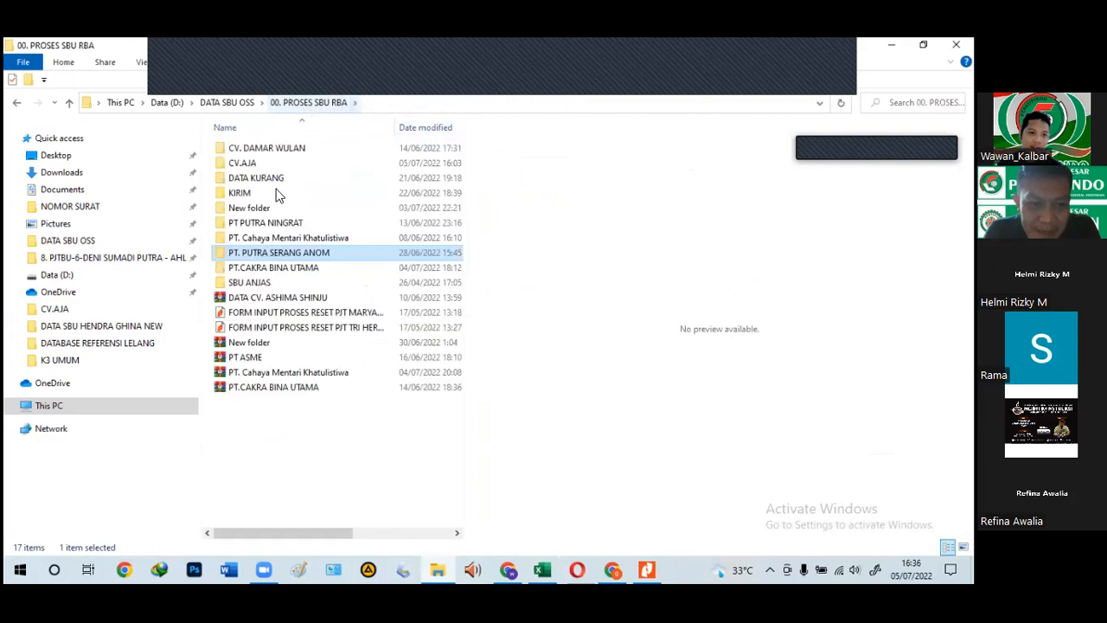
pyautogui.doubleClick(255, 268)
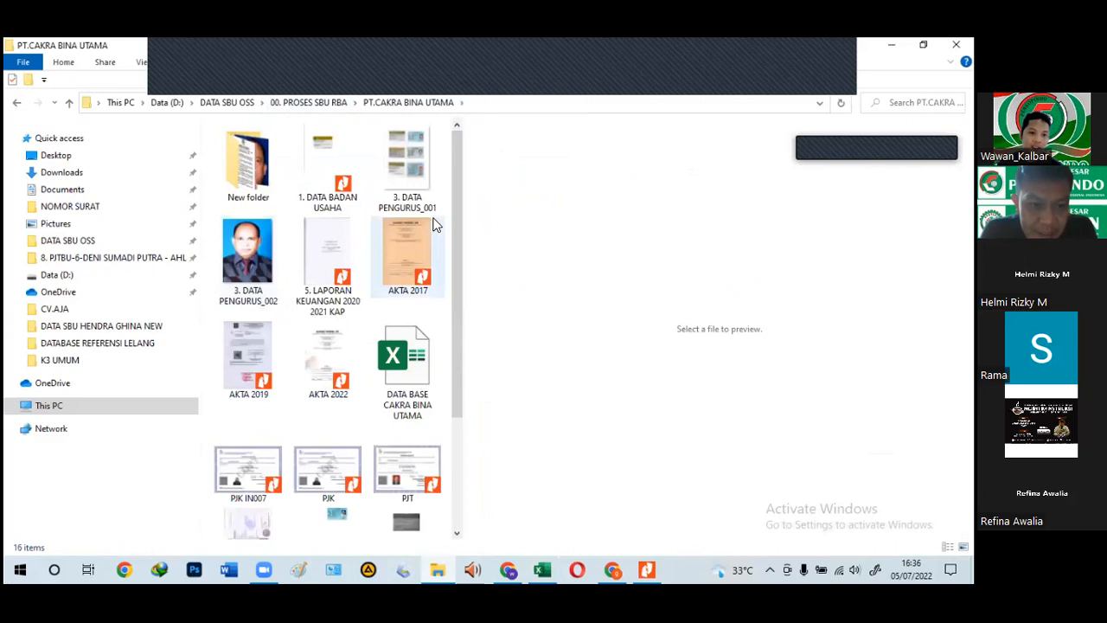
pyautogui.scroll(-2, 435, 225)
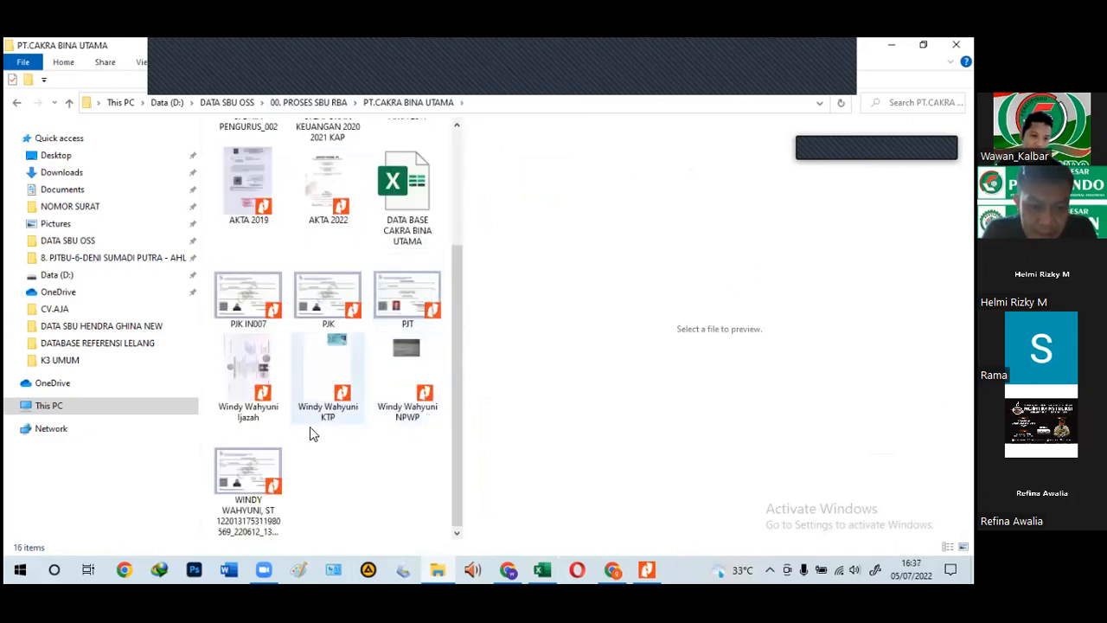
pyautogui.scroll(2, 343, 421)
pyautogui.doubleClick(249, 165)
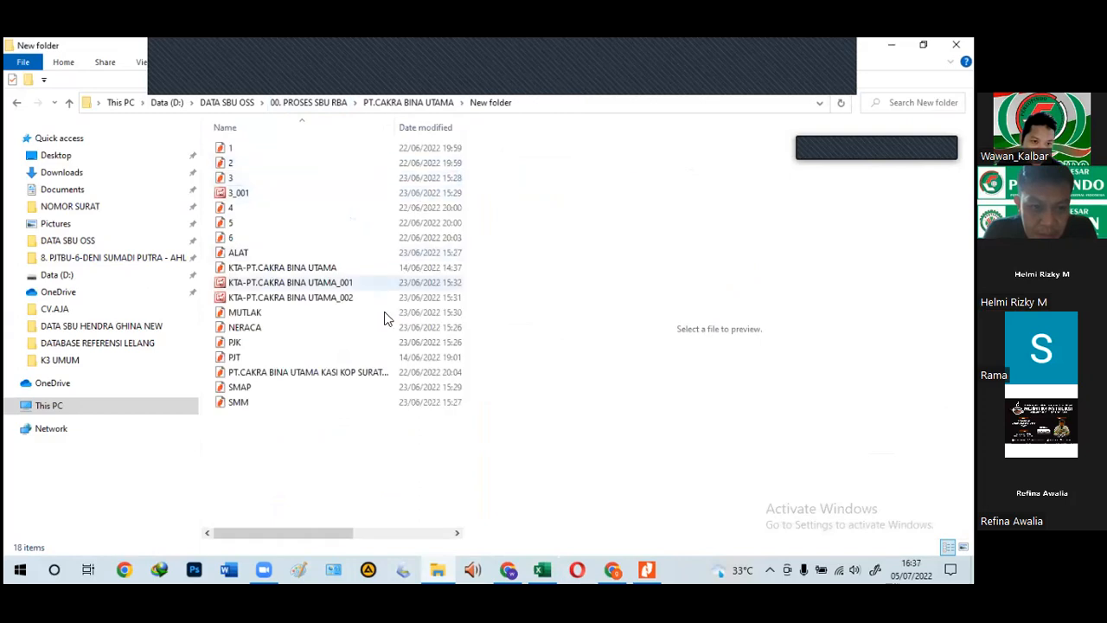
pyautogui.click(367, 375)
pyautogui.doubleClick(329, 378)
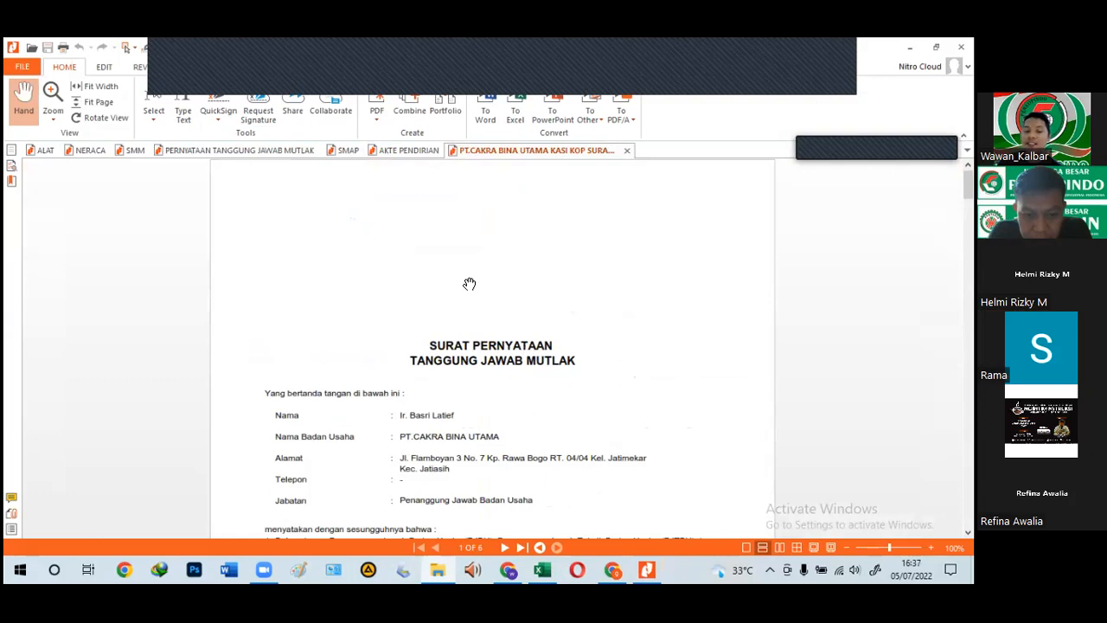
pyautogui.scroll(-5, 488, 303)
pyautogui.scroll(-8, 487, 307)
pyautogui.scroll(10, 487, 306)
pyautogui.scroll(5, 495, 363)
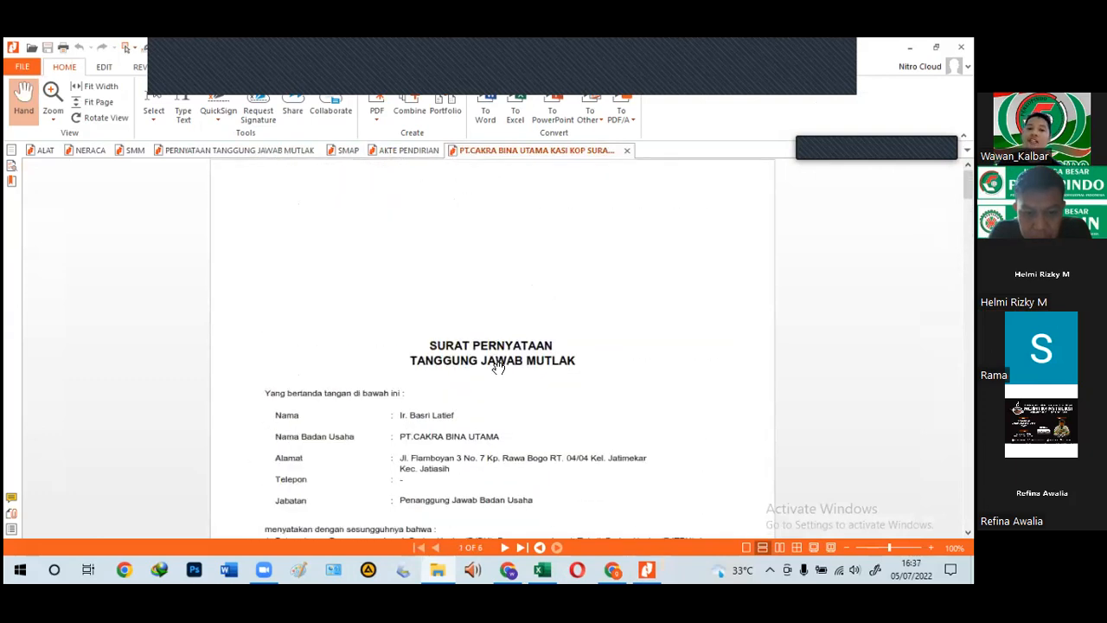
pyautogui.scroll(10, 499, 367)
pyautogui.scroll(-10, 500, 368)
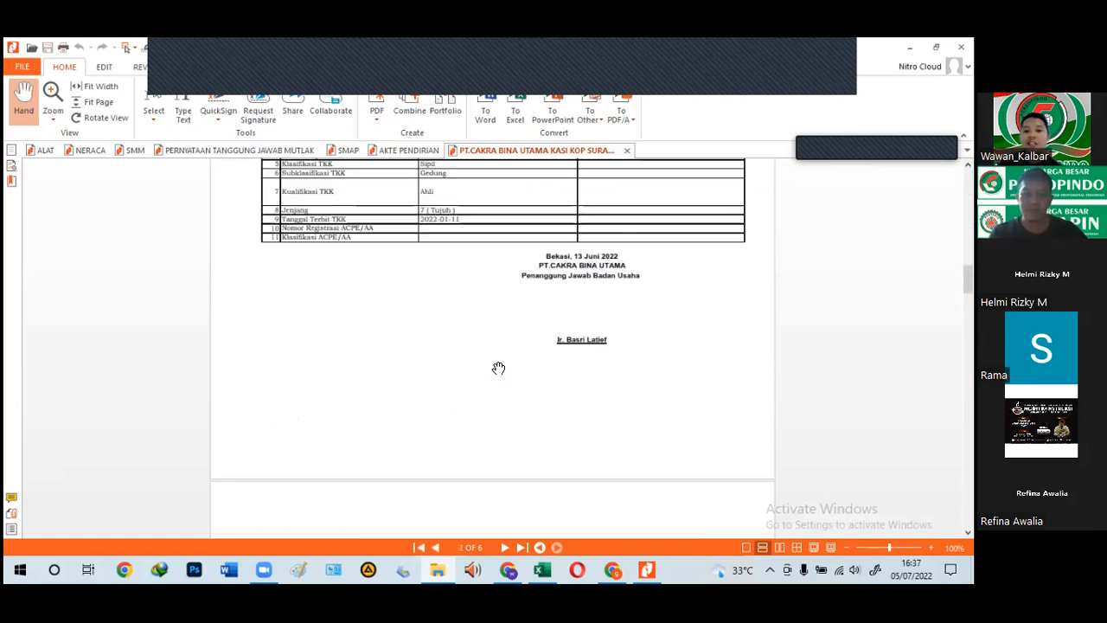
pyautogui.scroll(-10, 497, 365)
pyautogui.scroll(-20, 497, 364)
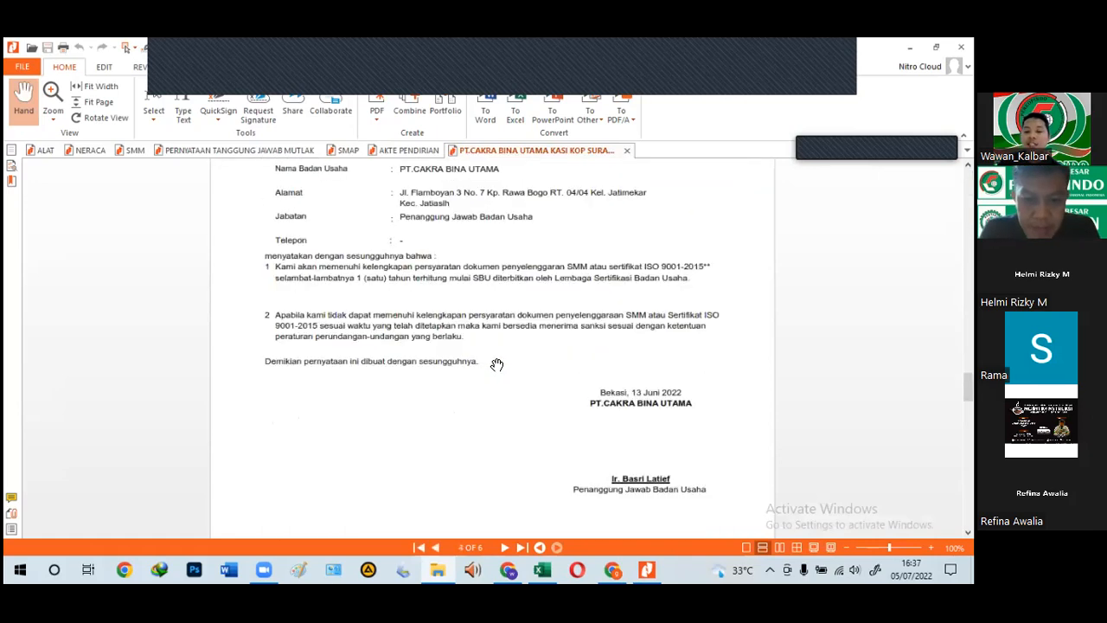
pyautogui.scroll(1, 493, 362)
pyautogui.scroll(-10, 491, 357)
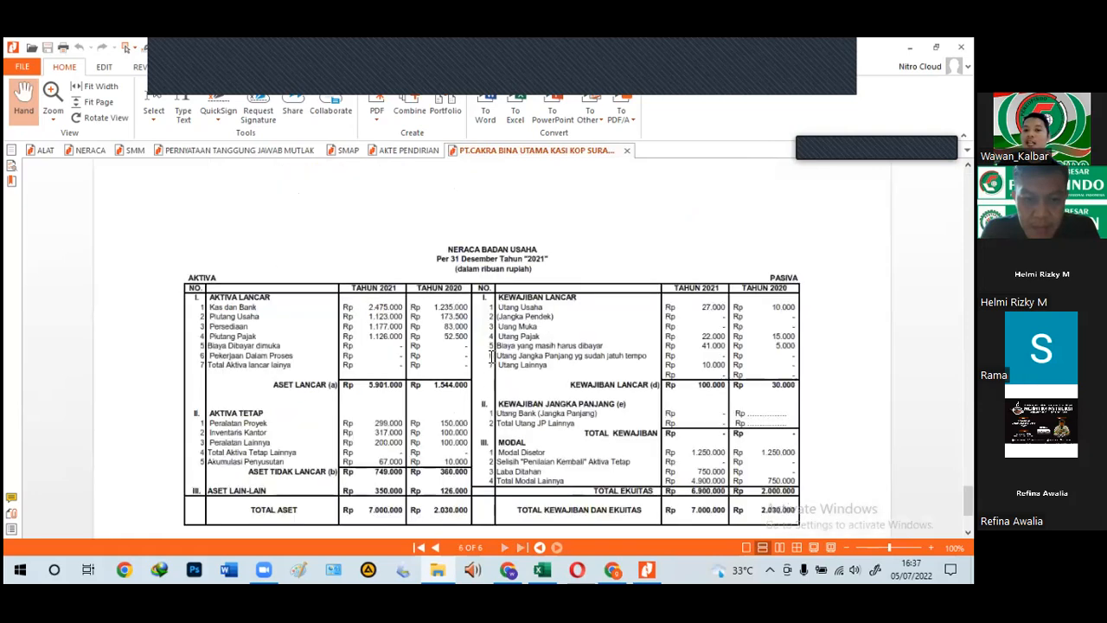
pyautogui.scroll(-2, 497, 470)
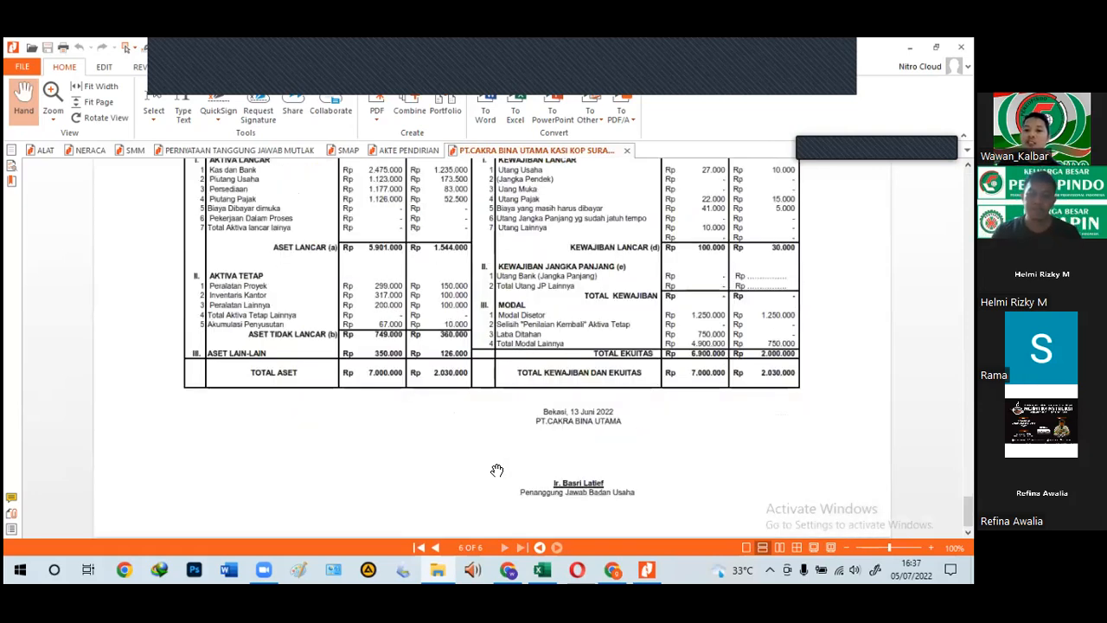
pyautogui.scroll(3, 578, 408)
pyautogui.scroll(4, 635, 432)
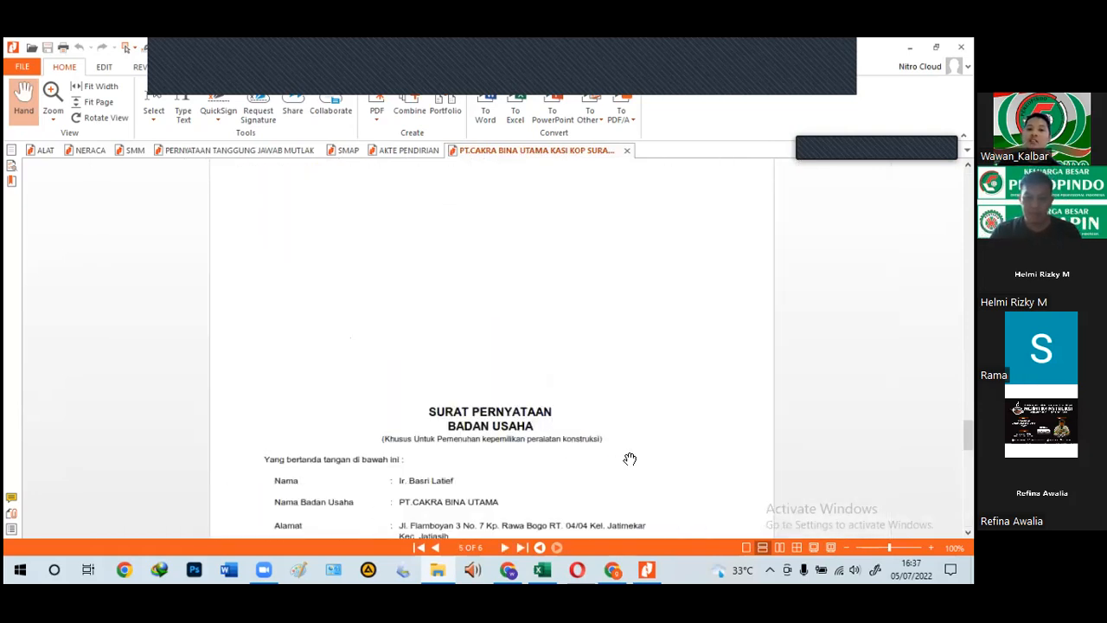
pyautogui.scroll(3, 631, 456)
pyautogui.scroll(-1, 627, 456)
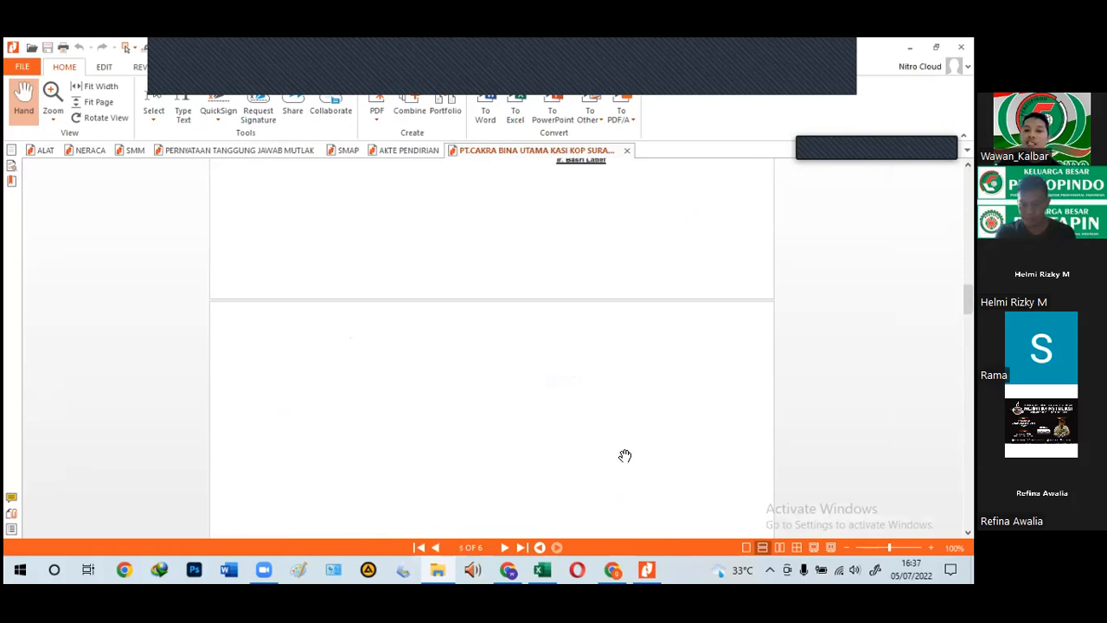
pyautogui.scroll(5, 626, 456)
pyautogui.scroll(5, 625, 456)
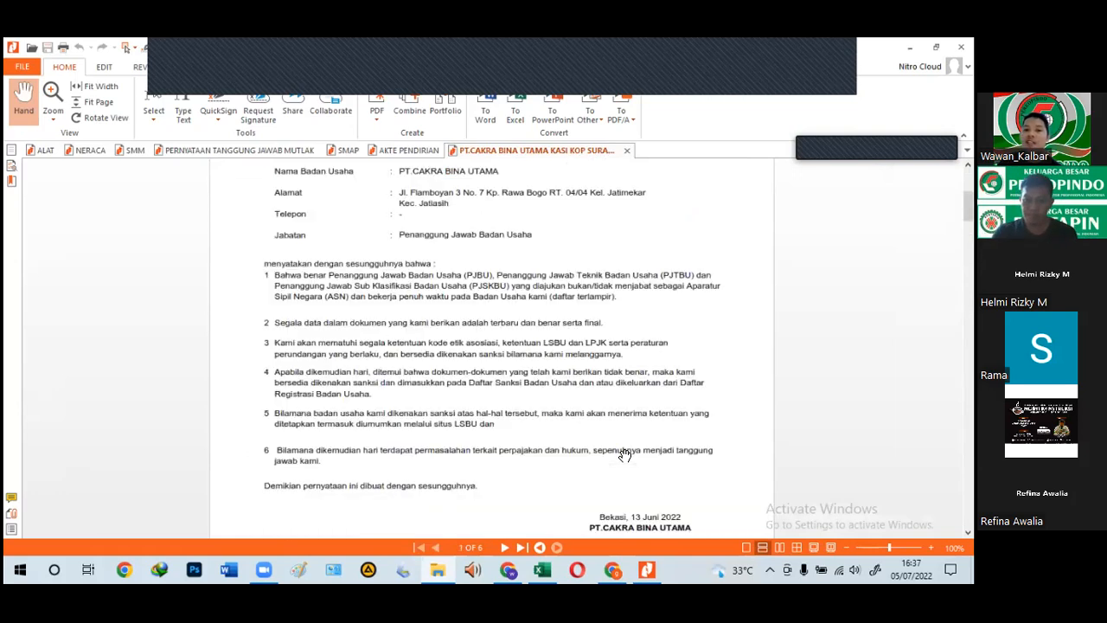
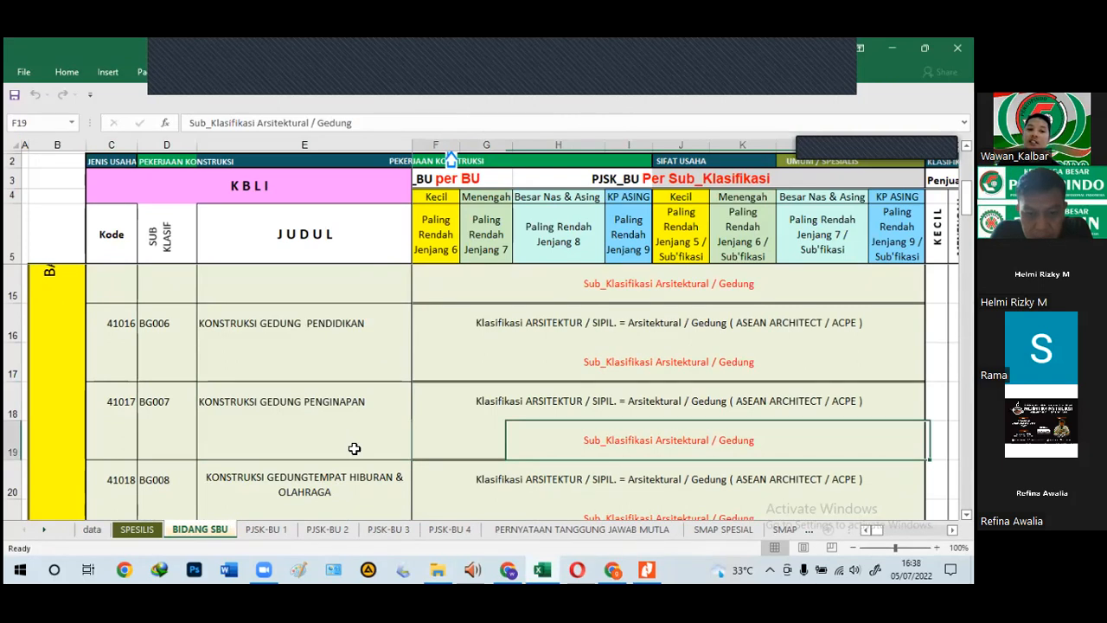
# Step: Move down the KBLI rows to the 42101 civil-works code, then back up to 41019
pyautogui.press('Down')
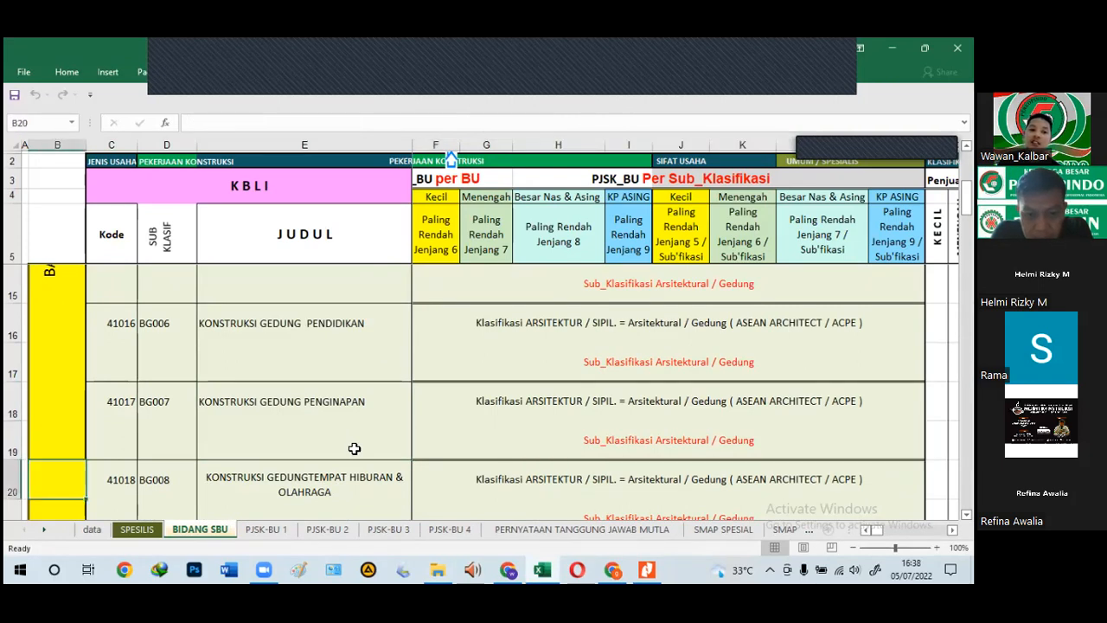
pyautogui.press('Right')
pyautogui.press('Down')
pyautogui.press('Down')
pyautogui.press('Down')
pyautogui.press('Down')
pyautogui.press('Down')
pyautogui.press('Down')
pyautogui.press('Down')
pyautogui.press('Down')
pyautogui.press('Up')
pyautogui.press('Up')
pyautogui.press('Up')
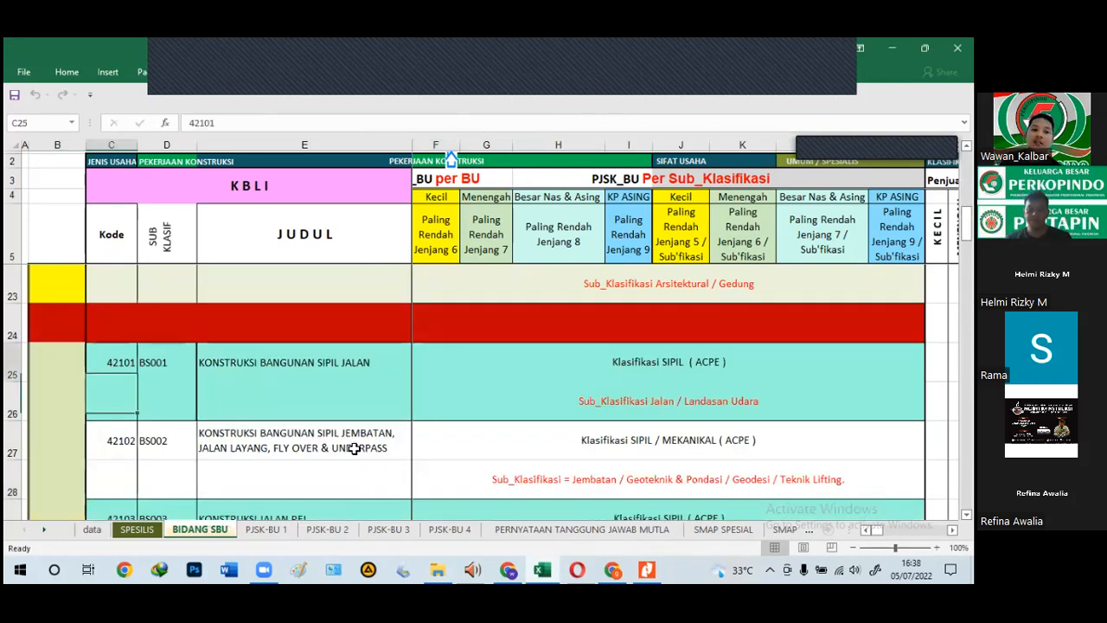
pyautogui.press('Up')
pyautogui.press('Up')
pyautogui.press('Up')
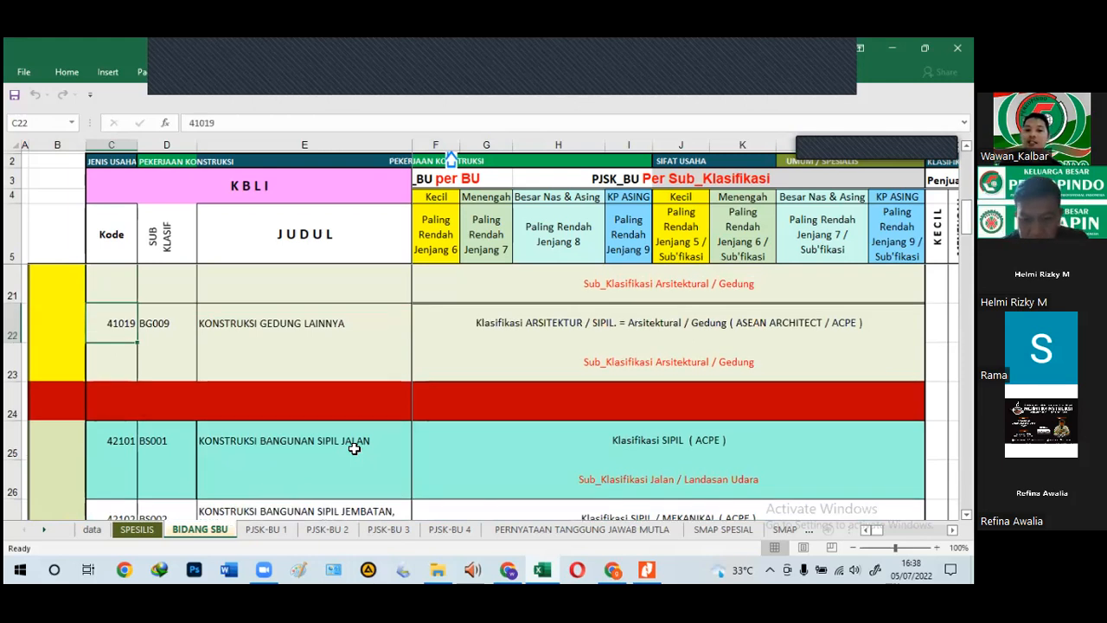
pyautogui.press('Right')
pyautogui.press('Right')
pyautogui.press('Right')
pyautogui.press('Right')
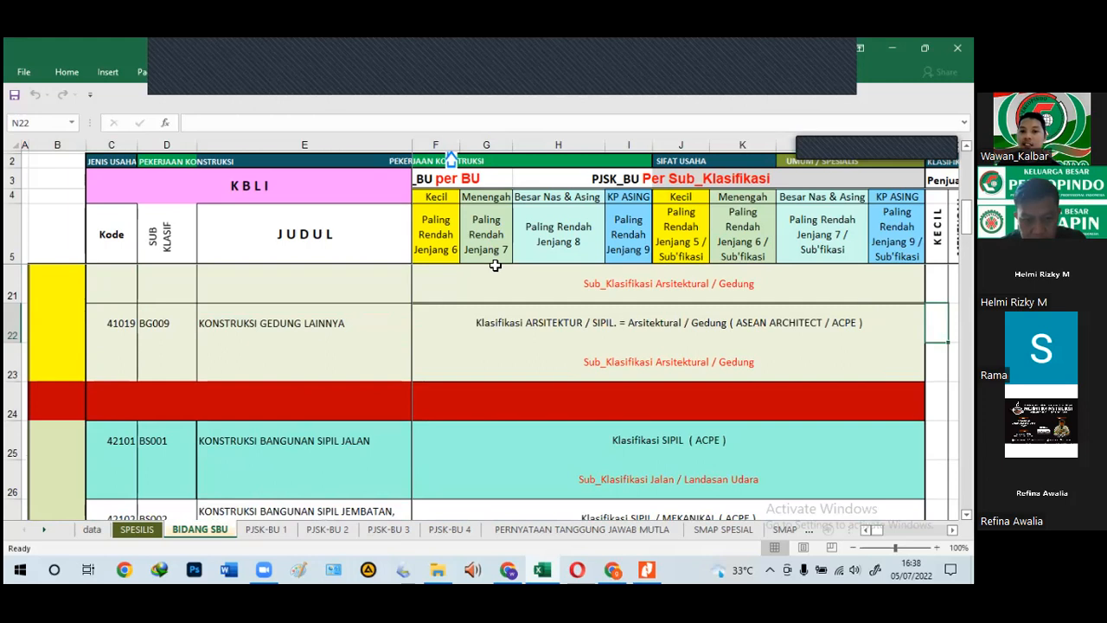
# Step: Inspect the PJT_BU per BU and Kecil headings and the Arsitektural/Gedung note, selecting the heading across F–G
pyautogui.click(456, 179)
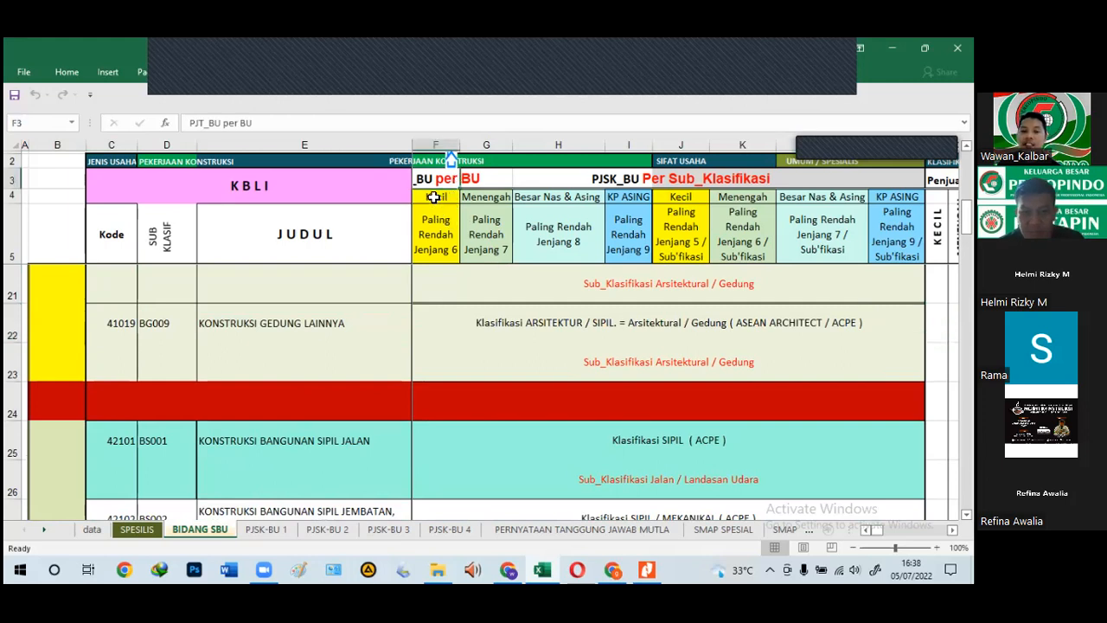
pyautogui.click(439, 197)
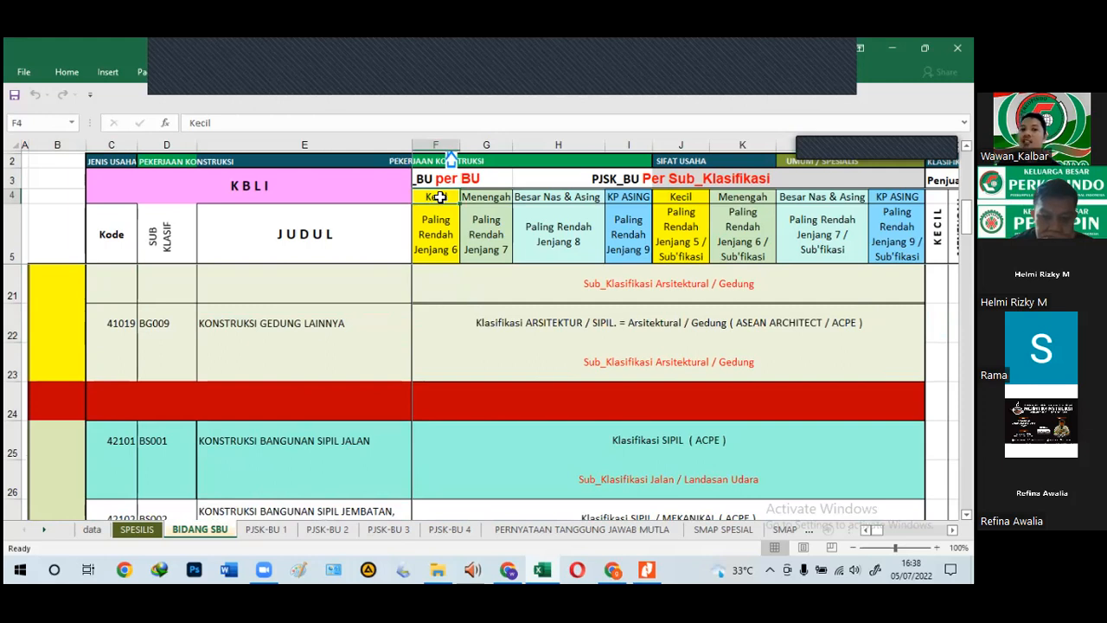
pyautogui.click(478, 284)
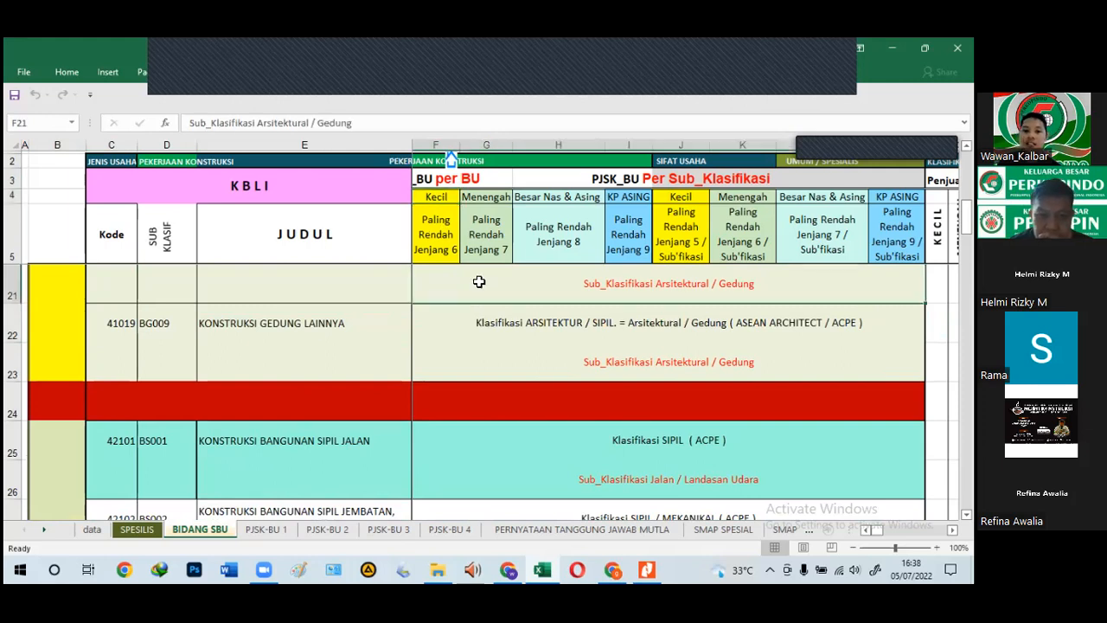
pyautogui.click(647, 179)
pyautogui.click(437, 181)
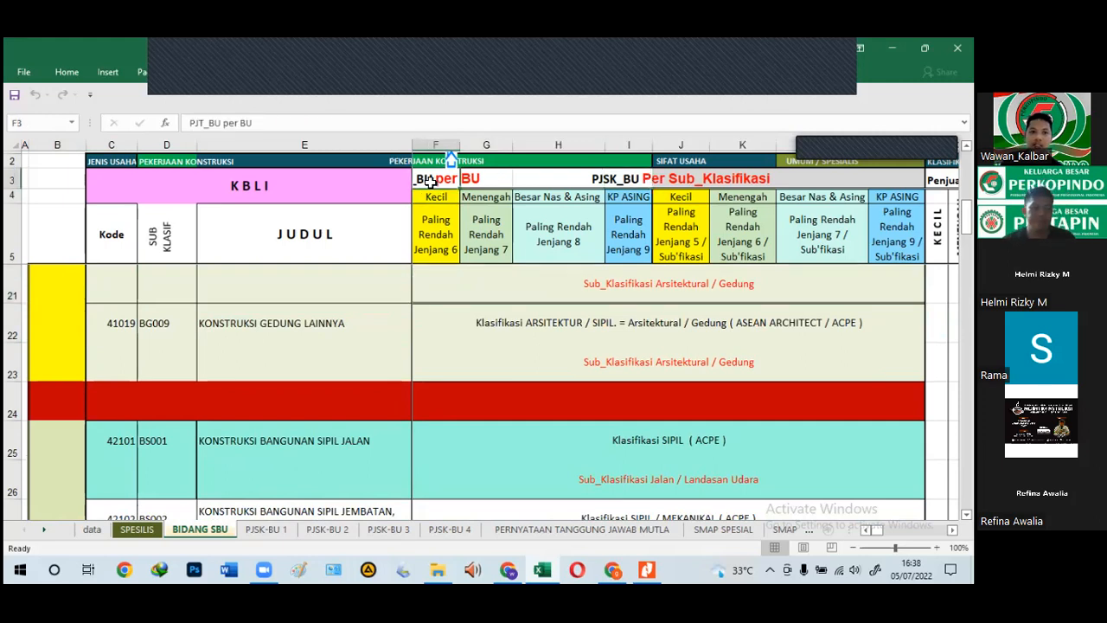
pyautogui.moveTo(506, 179); pyautogui.dragTo(428, 179)
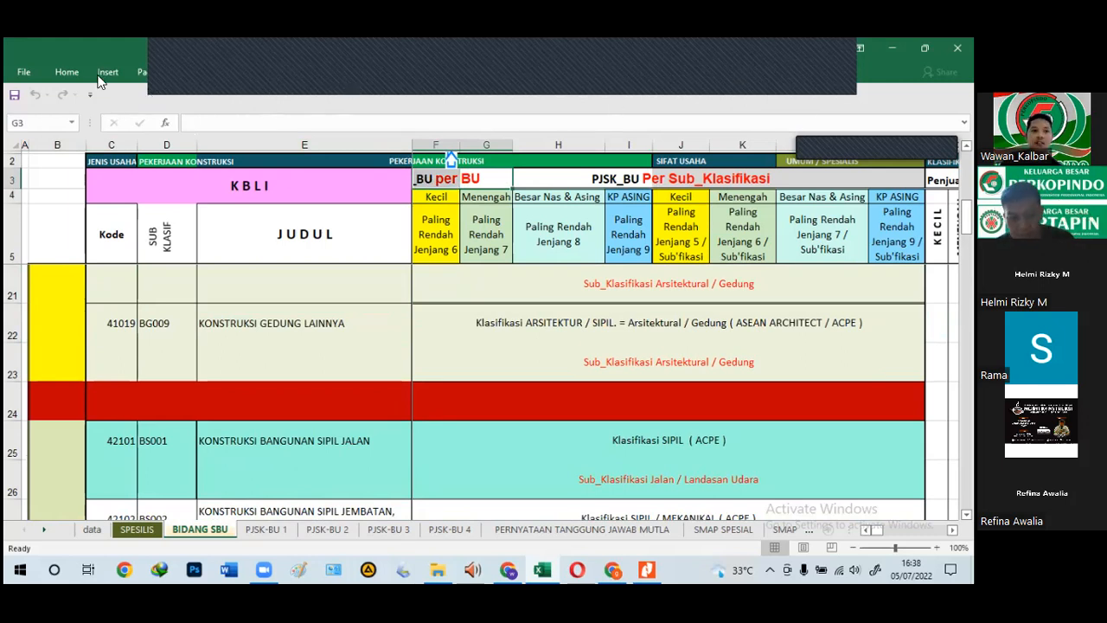
pyautogui.click(70, 74)
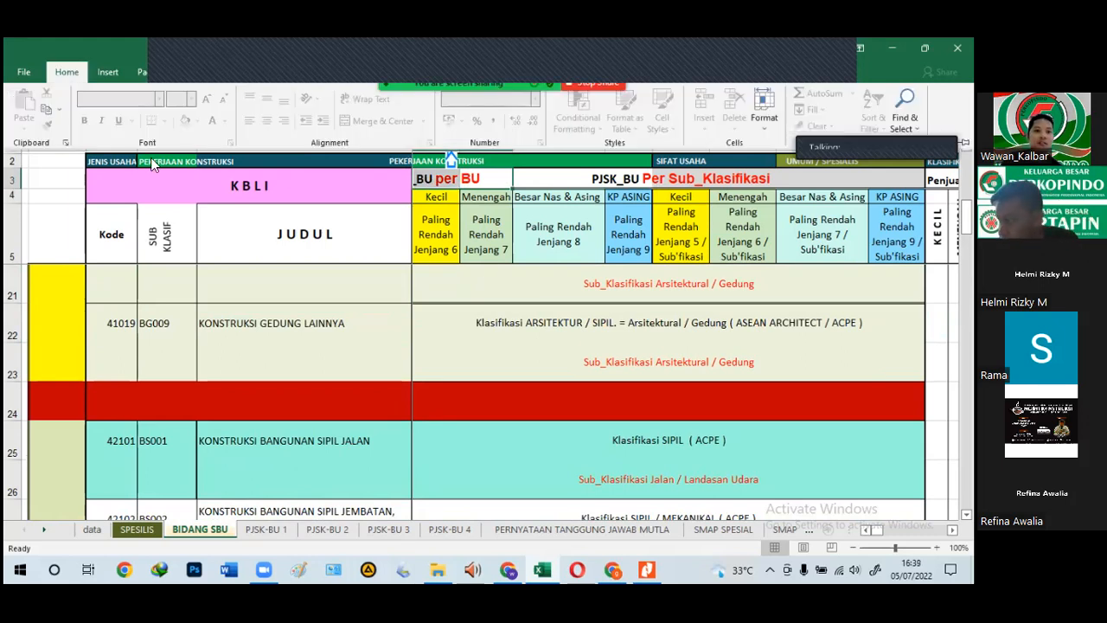
pyautogui.click(563, 228)
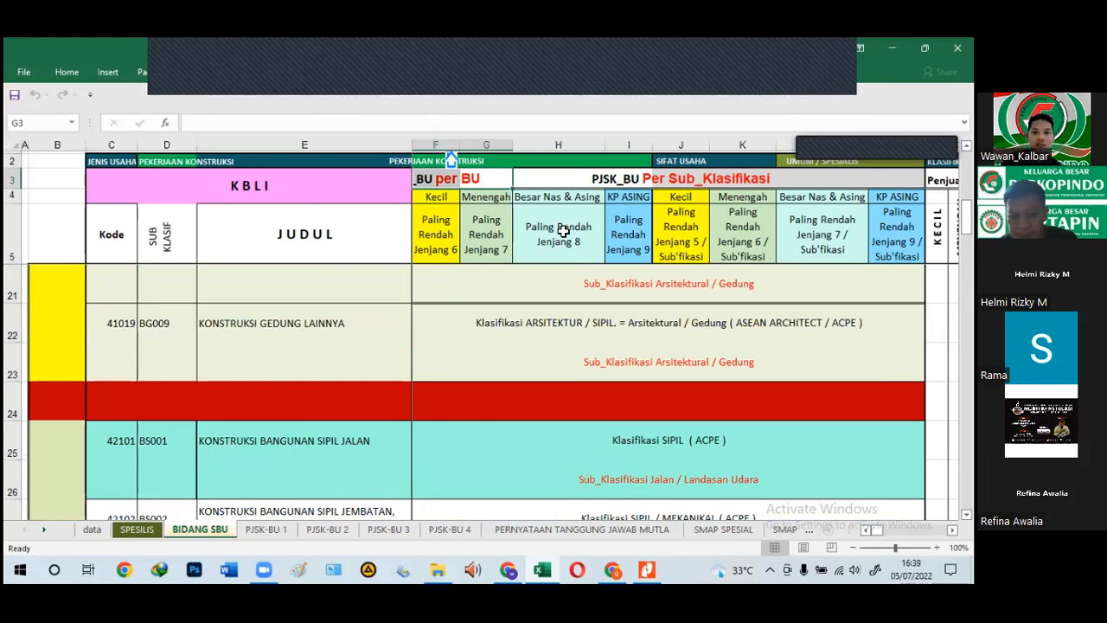
pyautogui.click(61, 75)
pyautogui.click(61, 76)
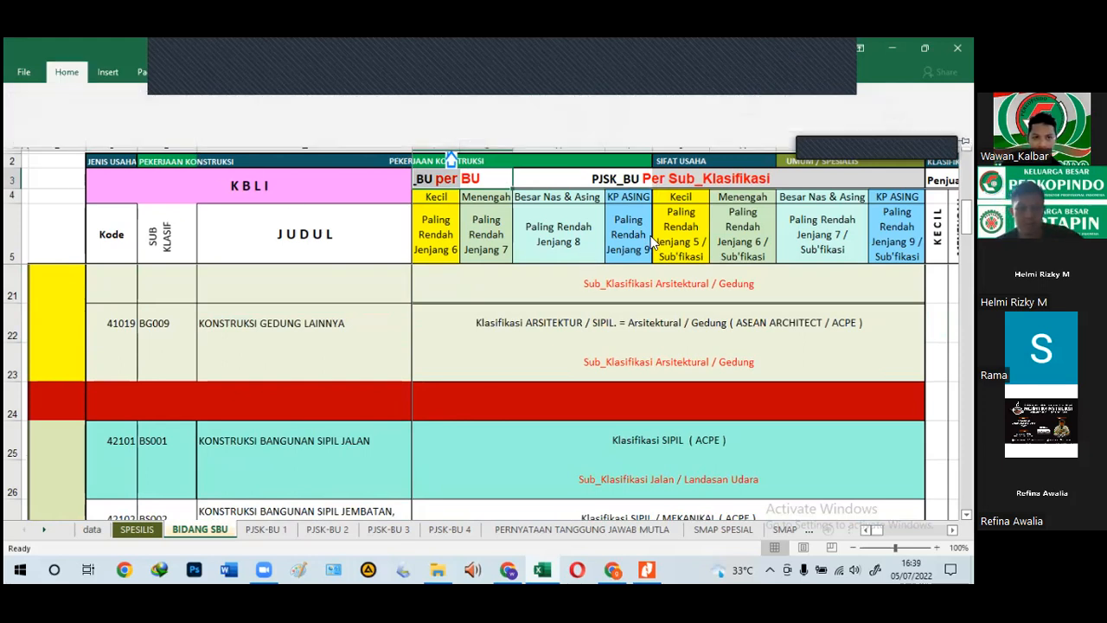
pyautogui.moveTo(431, 181); pyautogui.dragTo(506, 176)
pyautogui.moveTo(429, 192); pyautogui.dragTo(487, 220)
pyautogui.click(484, 278)
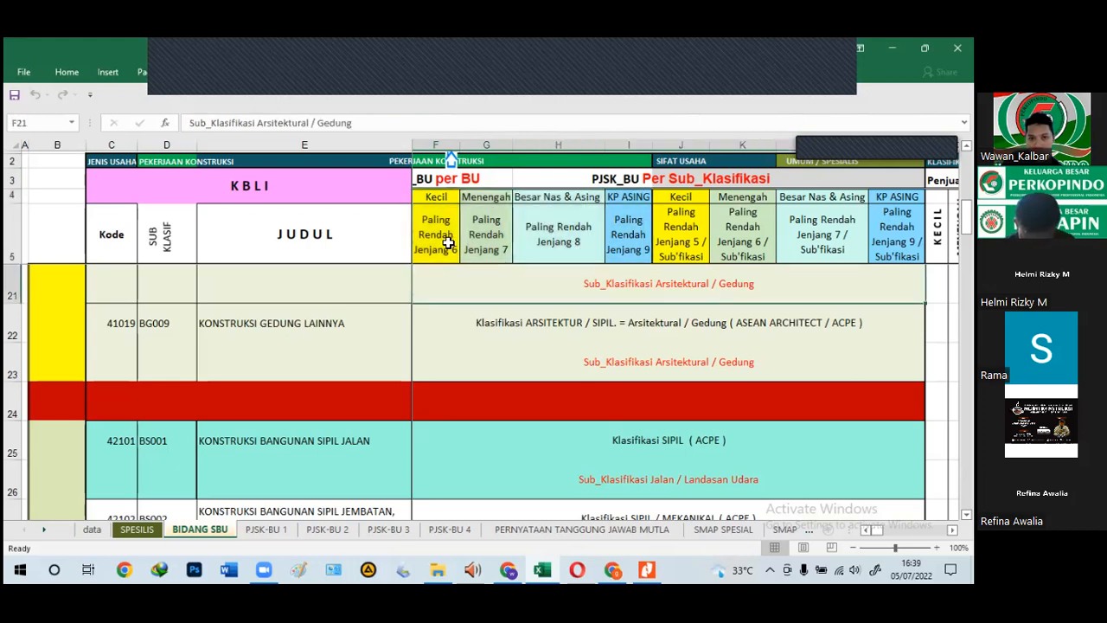
pyautogui.click(447, 242)
pyautogui.click(432, 194)
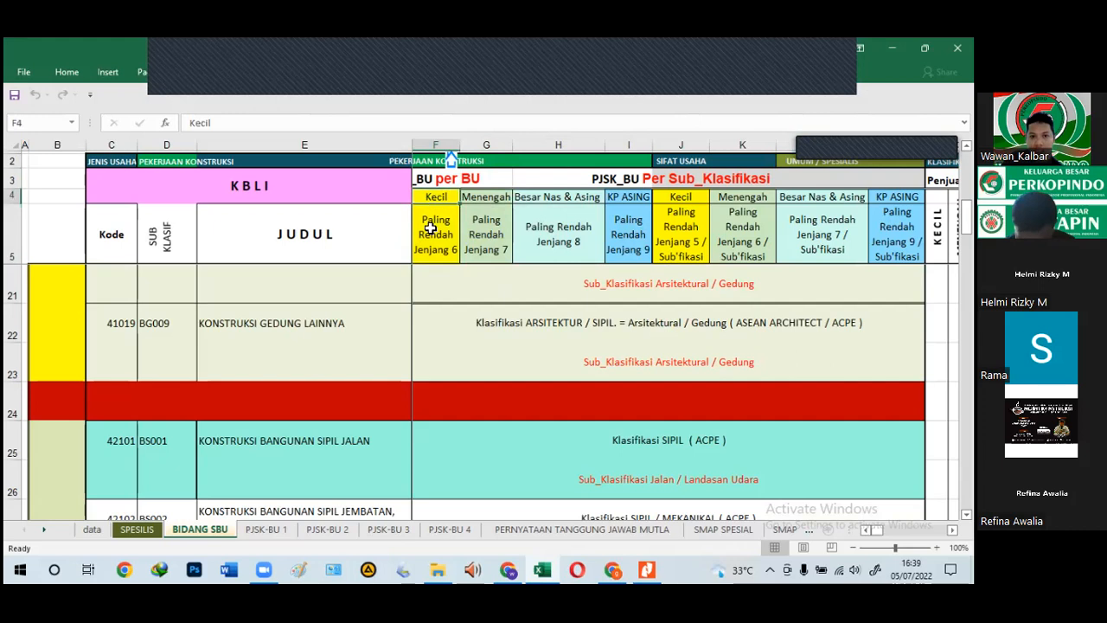
pyautogui.click(434, 223)
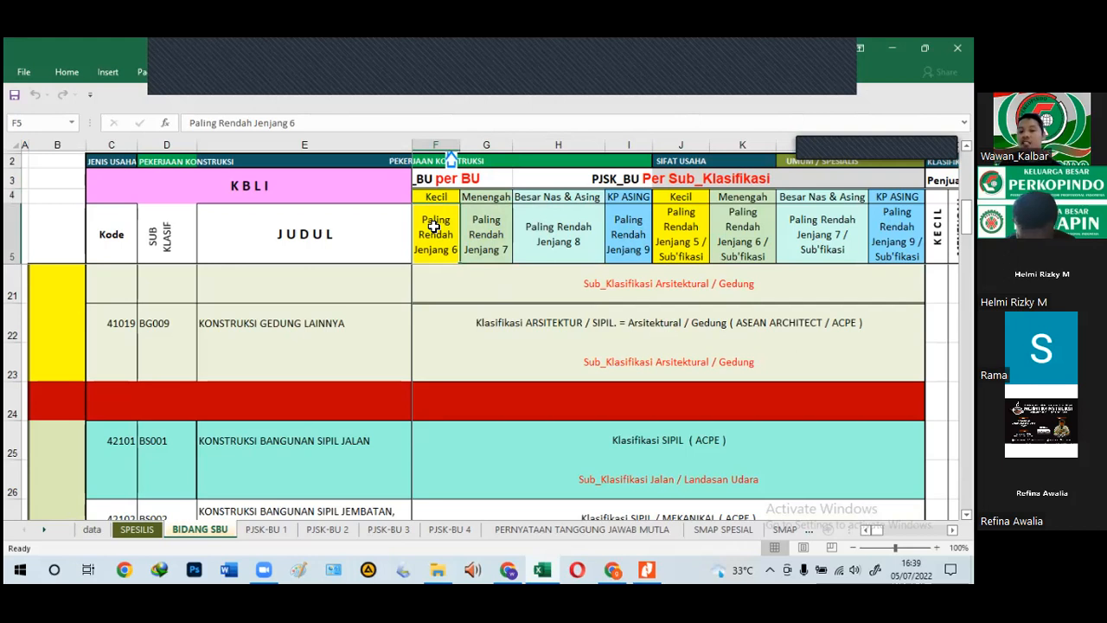
pyautogui.click(485, 239)
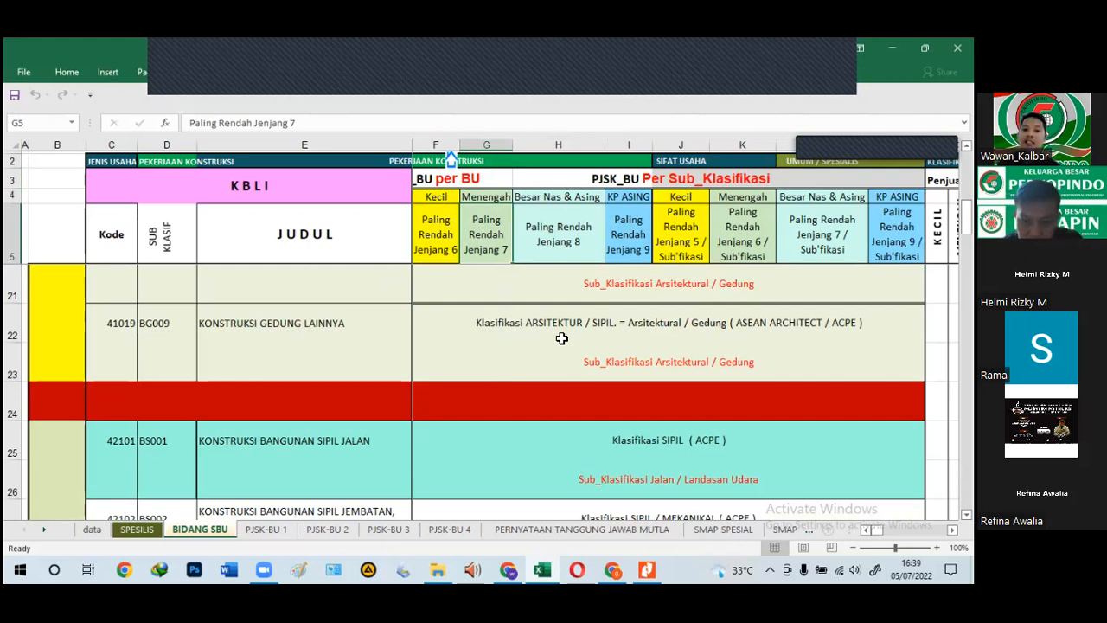
pyautogui.click(596, 242)
pyautogui.click(622, 237)
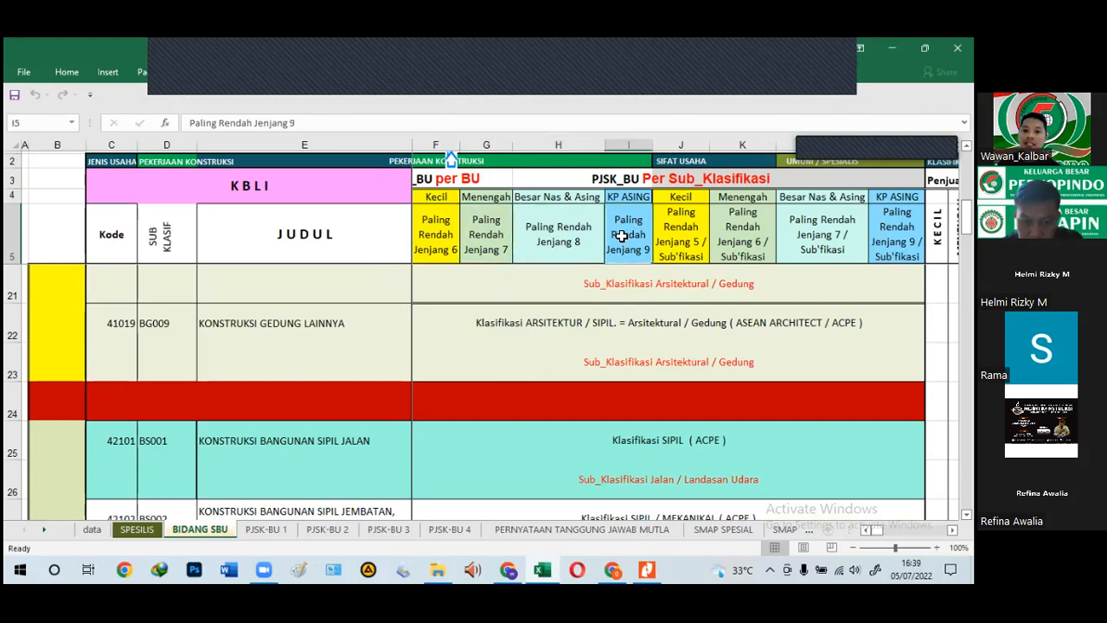
pyautogui.moveTo(555, 230); pyautogui.dragTo(617, 230)
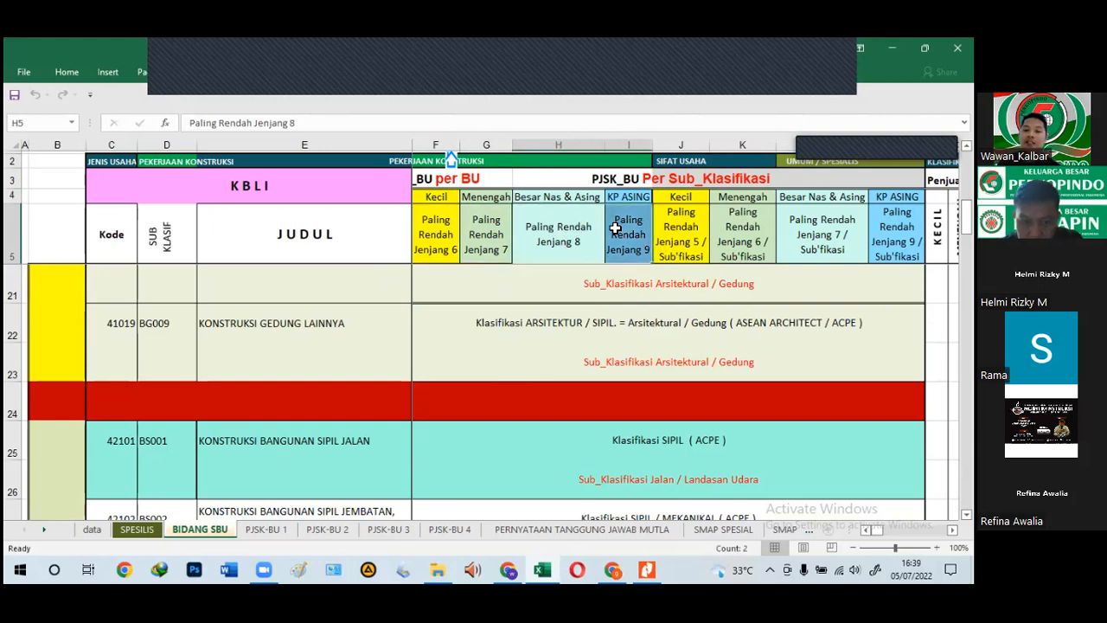
pyautogui.click(573, 251)
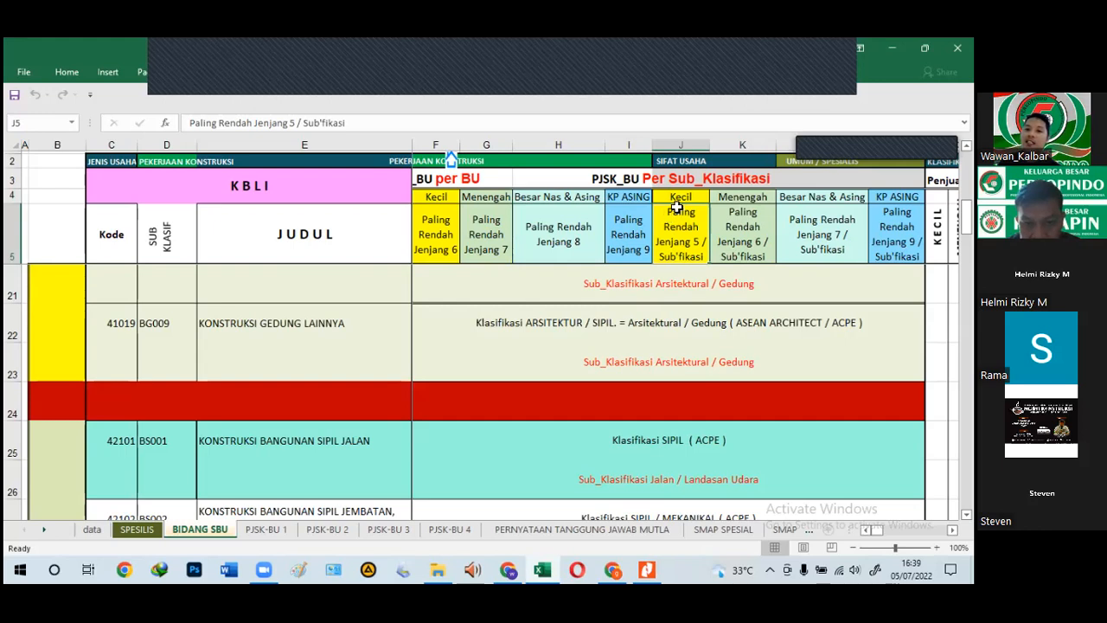
pyautogui.moveTo(681, 198); pyautogui.dragTo(895, 244)
pyautogui.moveTo(626, 232); pyautogui.dragTo(443, 224)
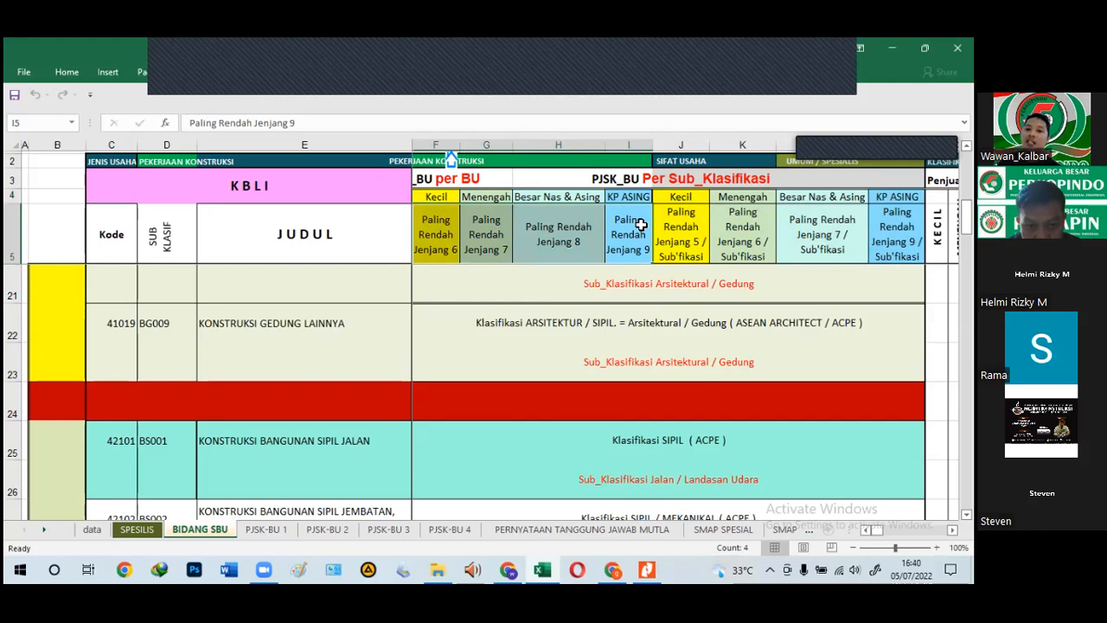
pyautogui.moveTo(673, 222); pyautogui.dragTo(898, 226)
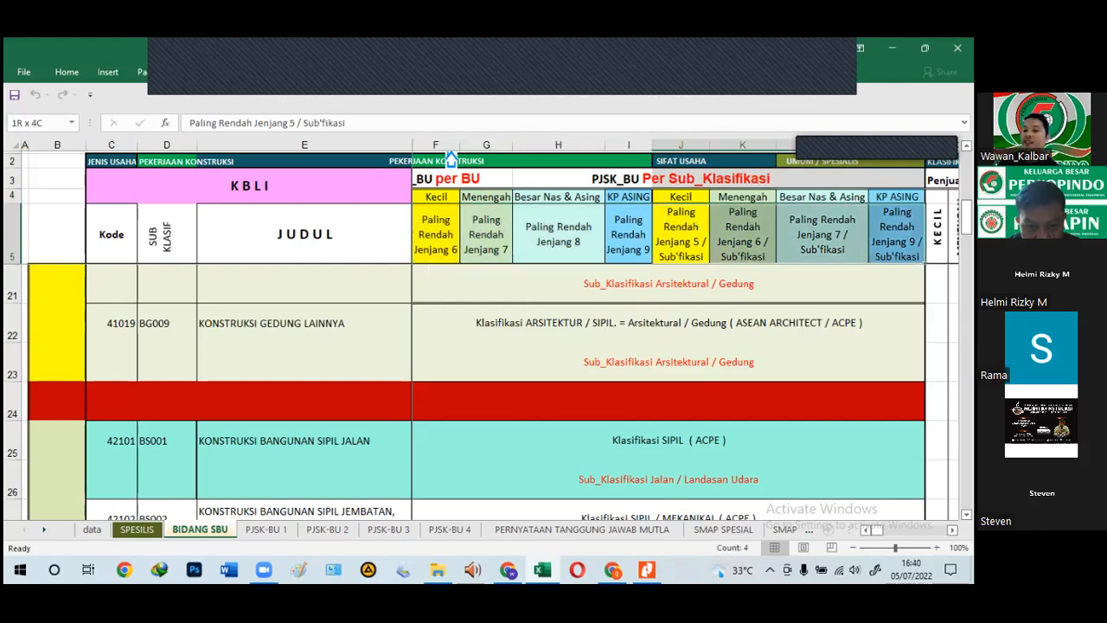
pyautogui.click(684, 251)
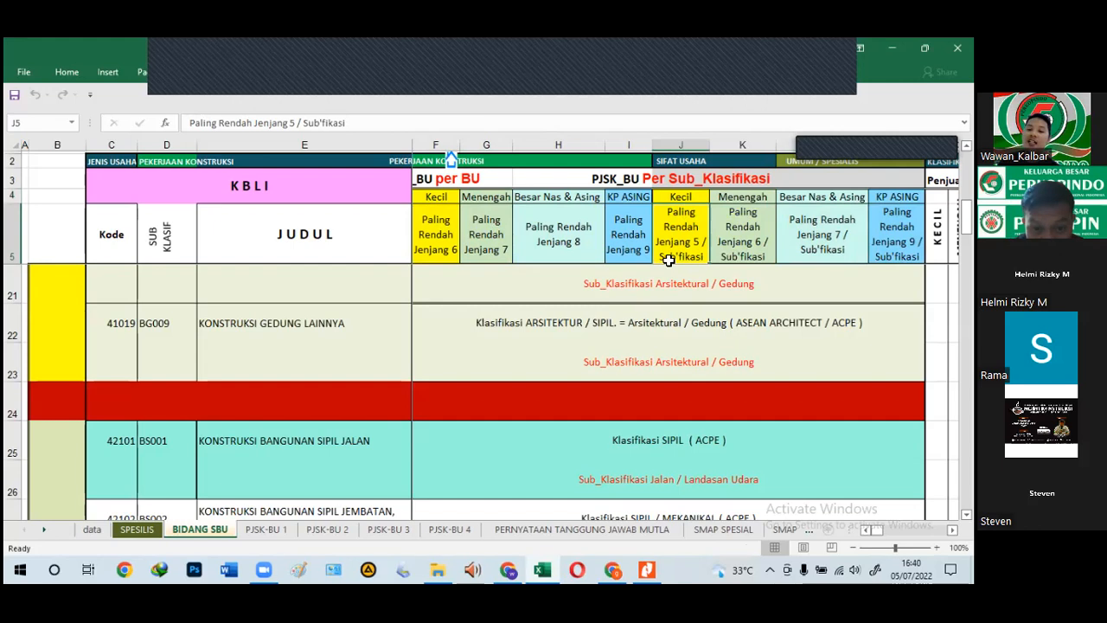
pyautogui.click(760, 240)
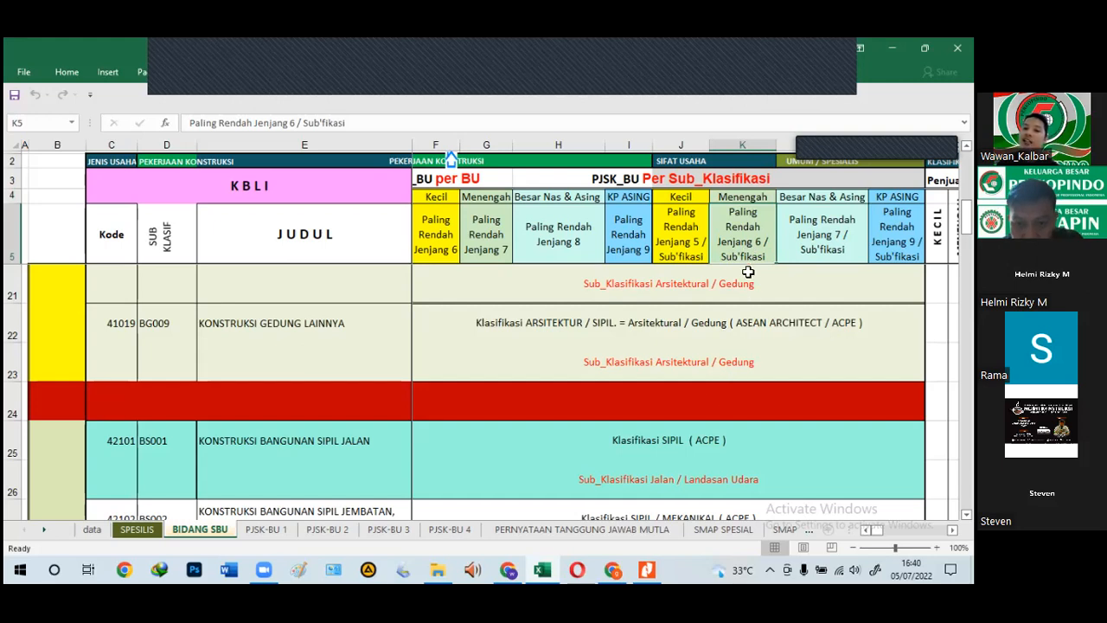
pyautogui.click(820, 244)
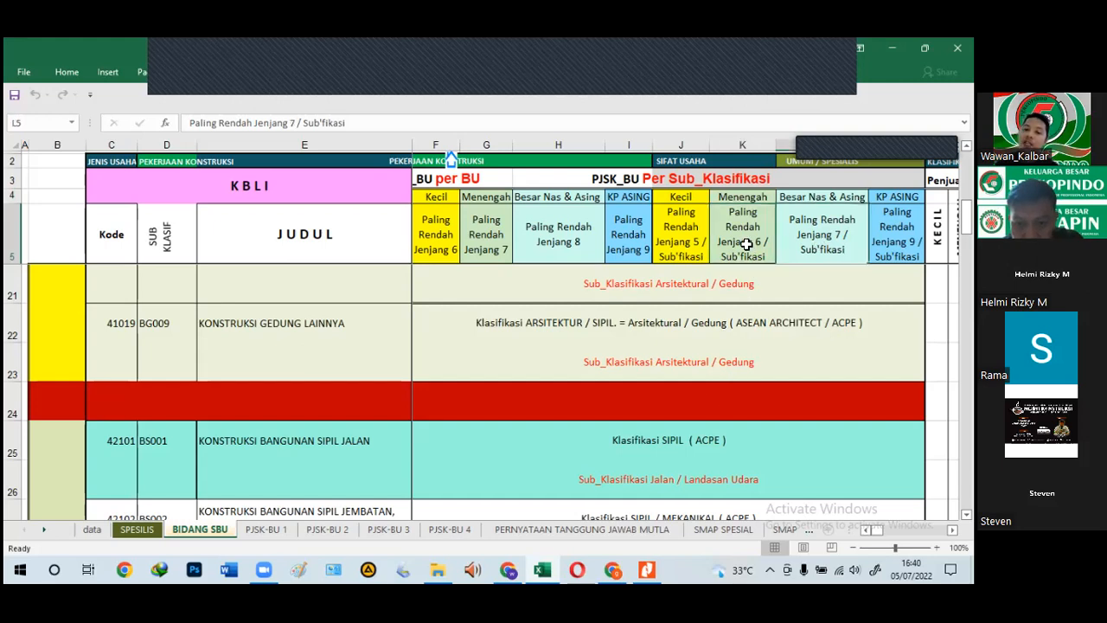
pyautogui.click(746, 245)
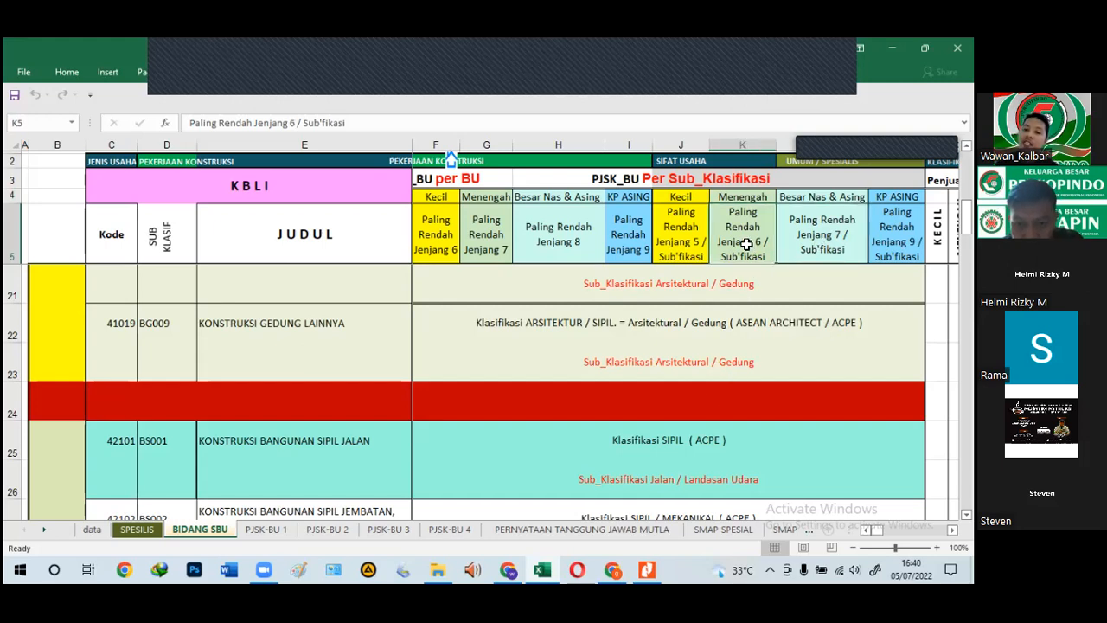
pyautogui.click(703, 230)
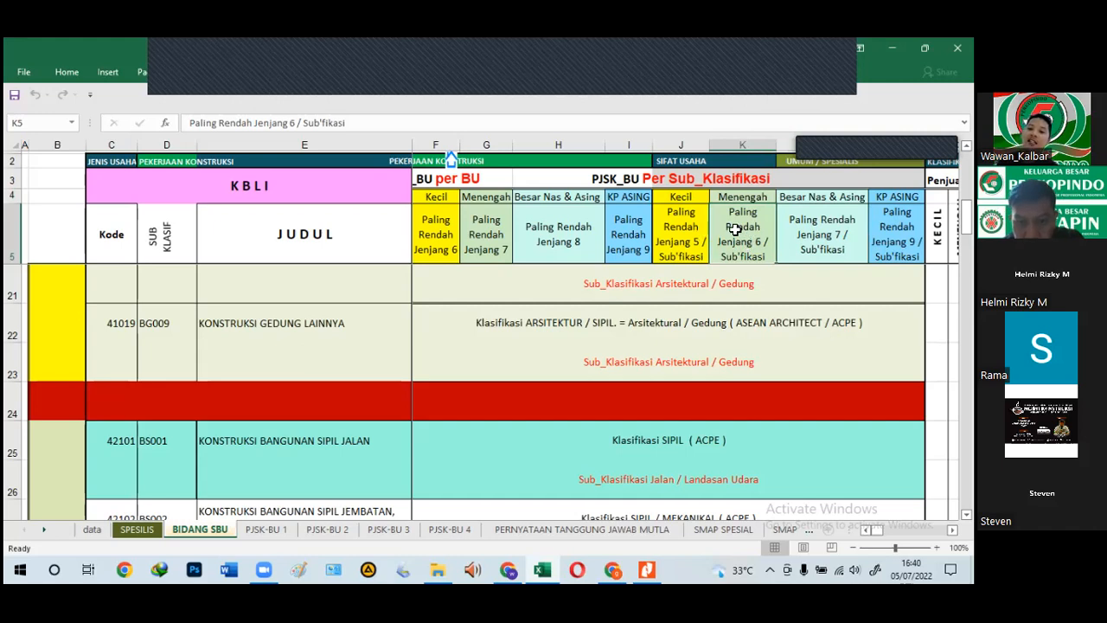
pyautogui.click(612, 227)
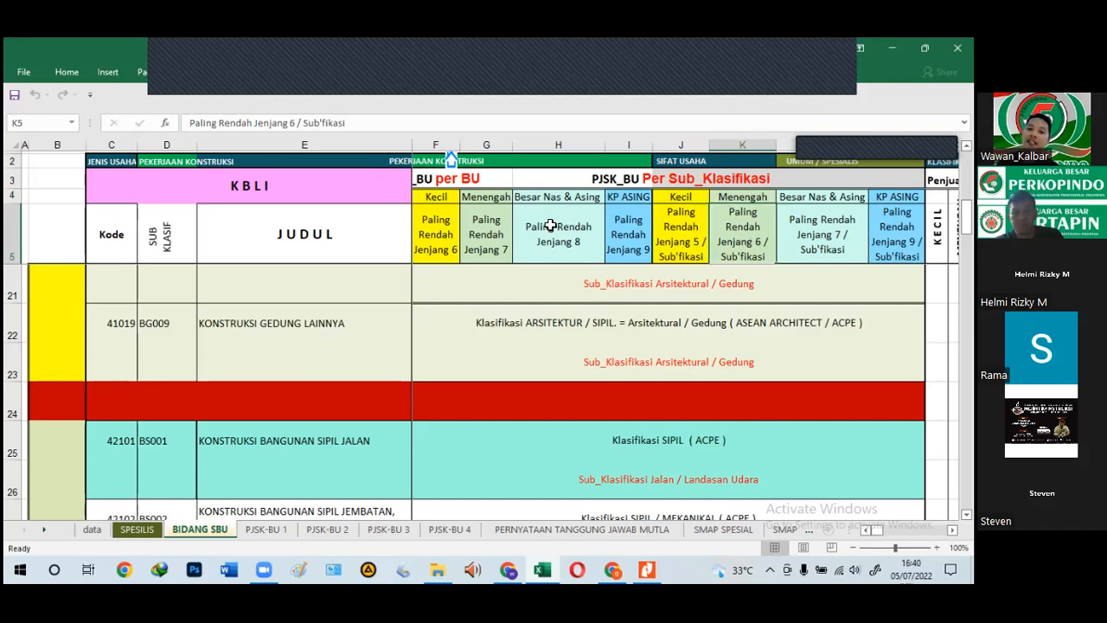
pyautogui.click(495, 237)
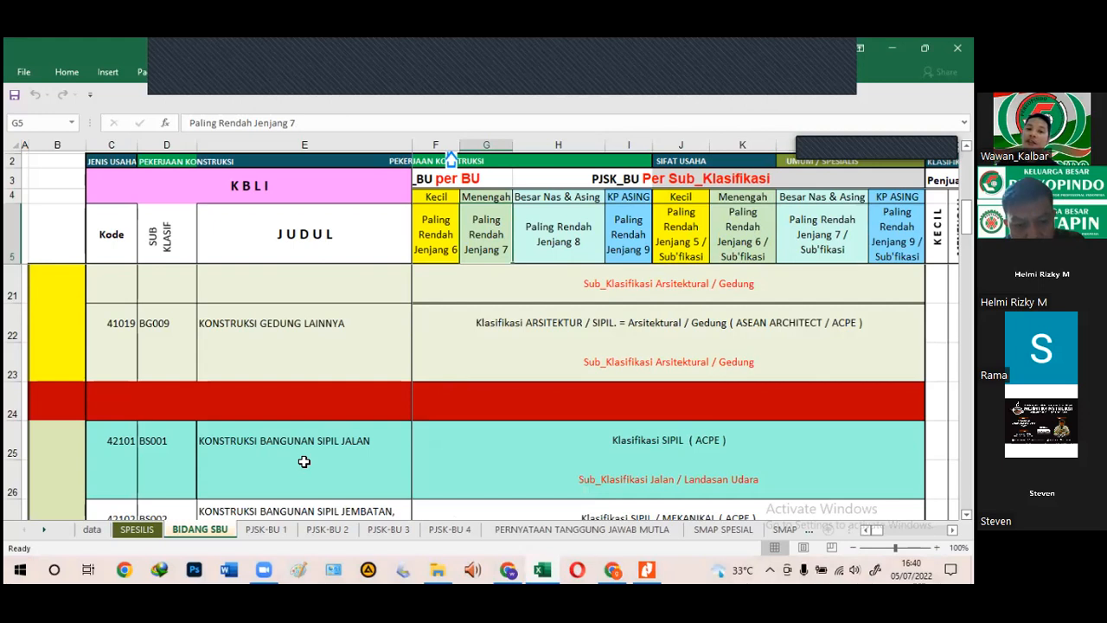
# Step: Review the classification and sub-classifications listed for KBLI 42203
pyautogui.scroll(-4, 304, 462)
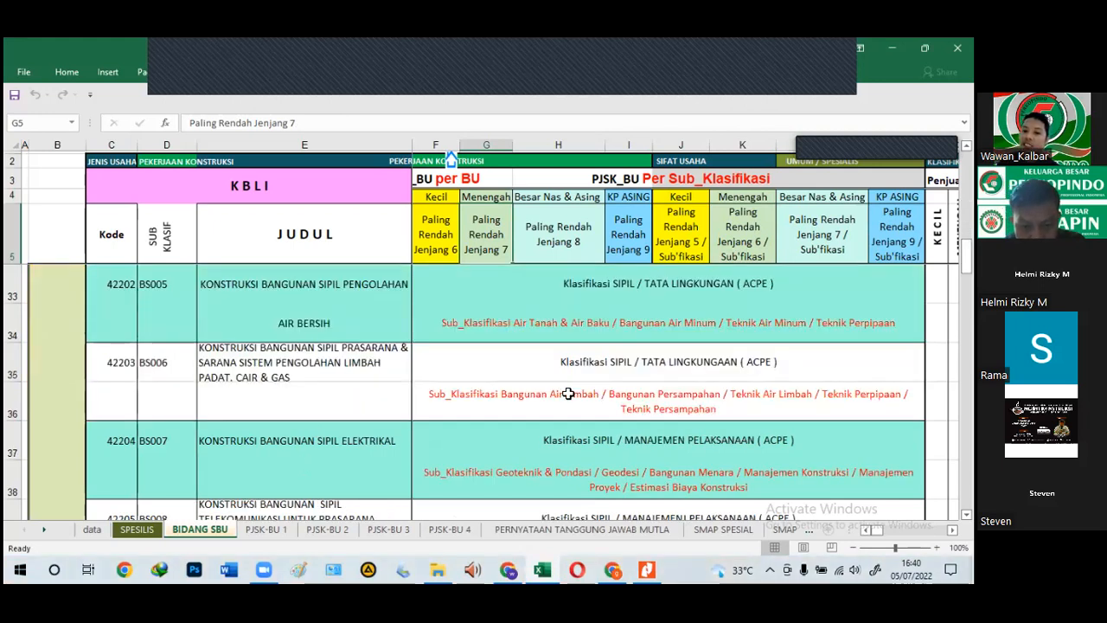
pyautogui.click(613, 362)
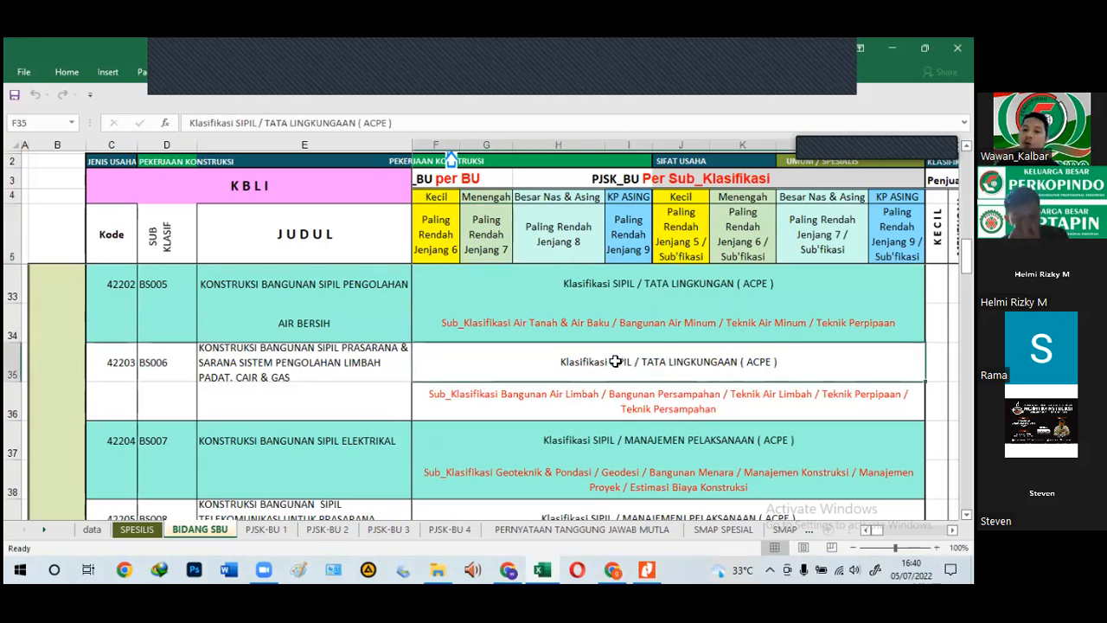
pyautogui.click(613, 402)
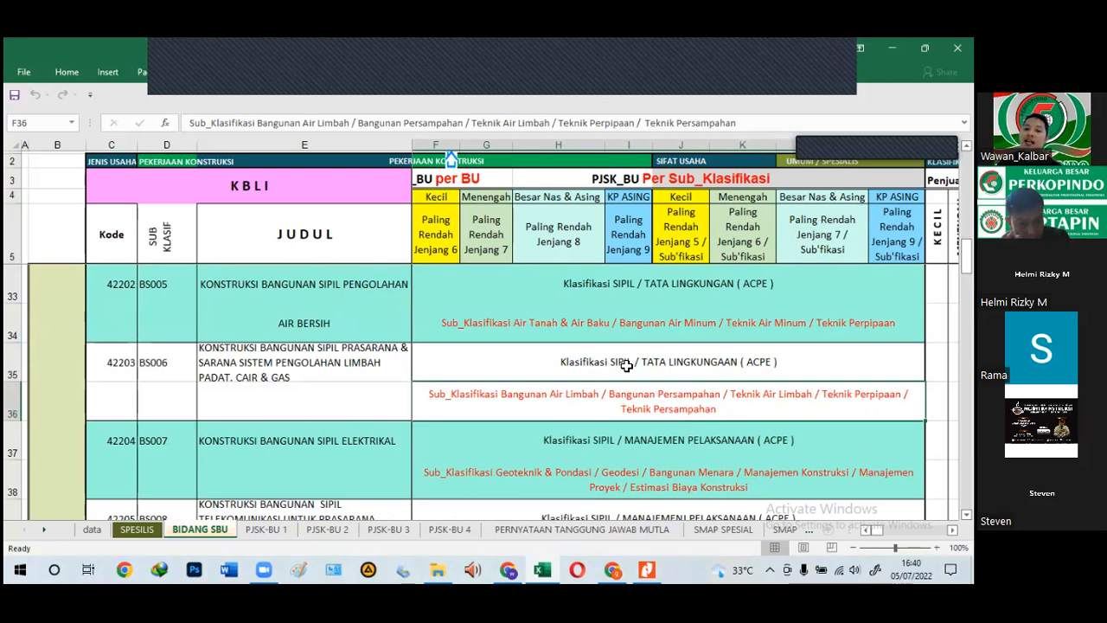
pyautogui.click(626, 365)
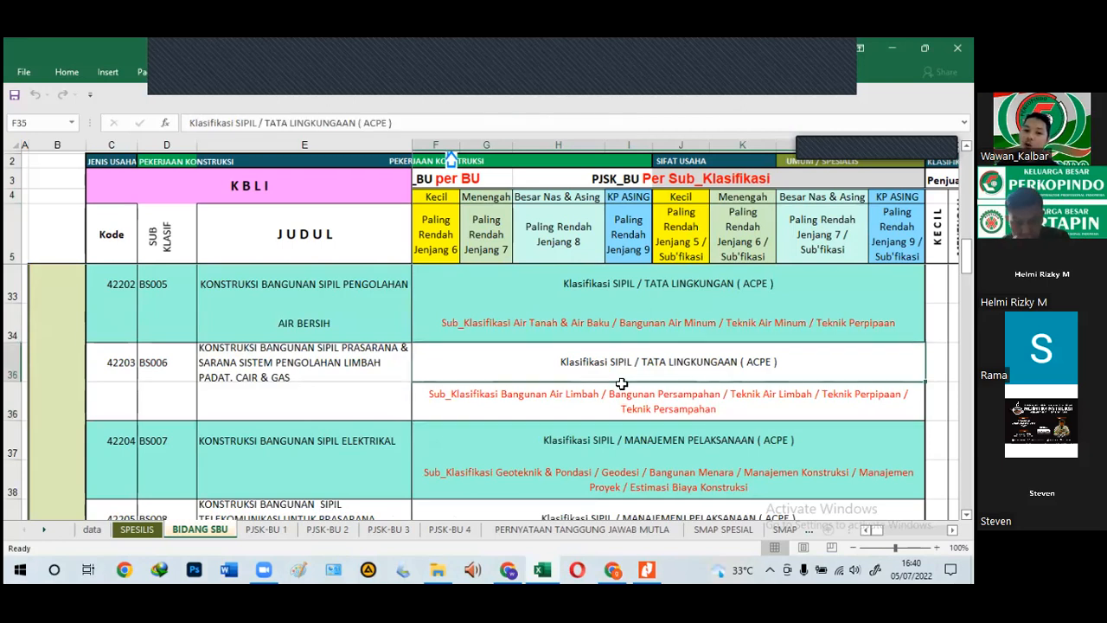
pyautogui.click(612, 410)
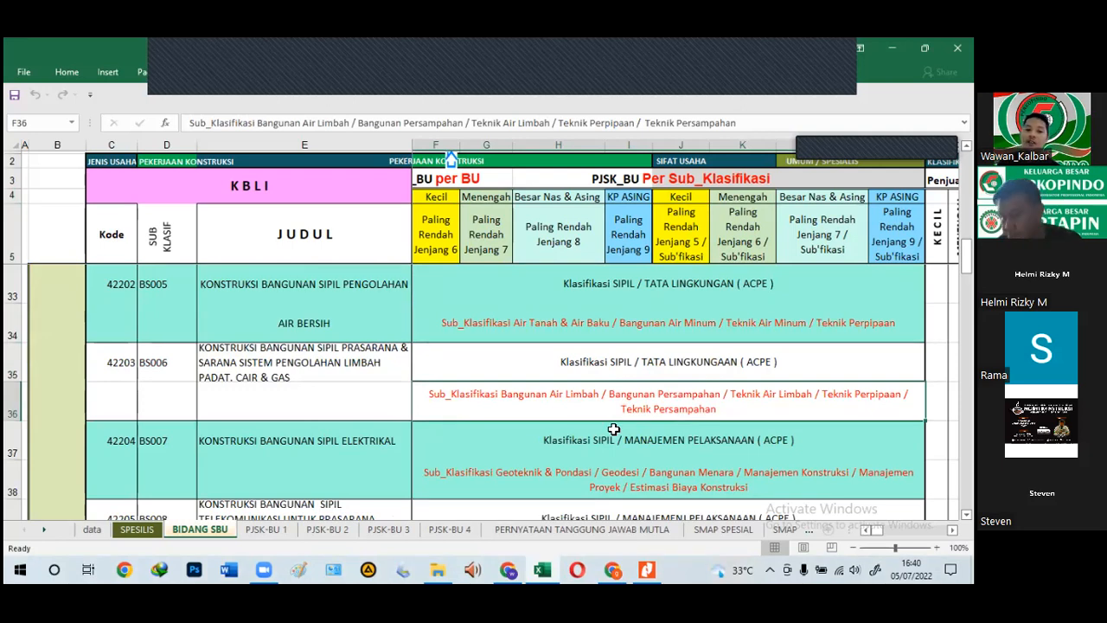
# Step: Check KBLI 42911's work title, sub-classification BS010 and its SIPIL (ACPE) classification
pyautogui.scroll(-2, 613, 429)
pyautogui.click(533, 441)
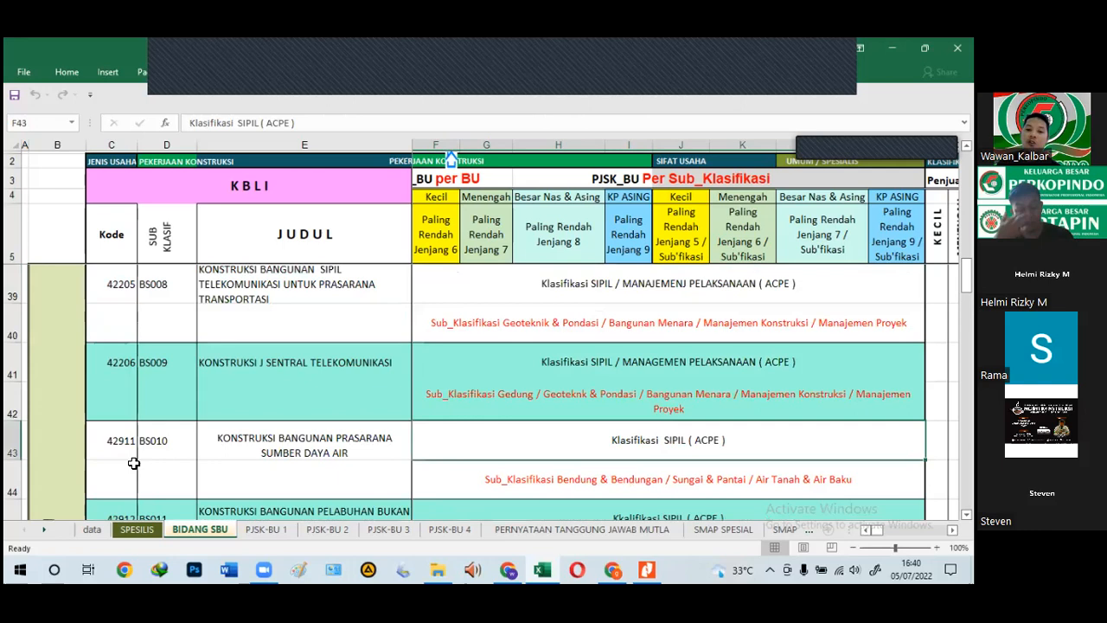
pyautogui.click(248, 452)
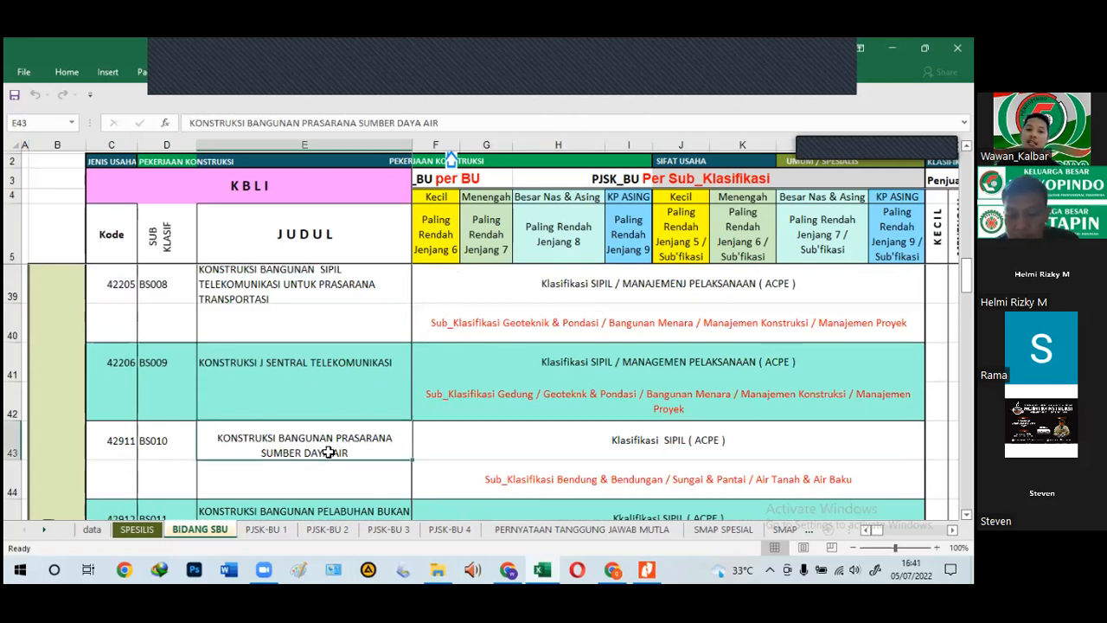
pyautogui.click(481, 451)
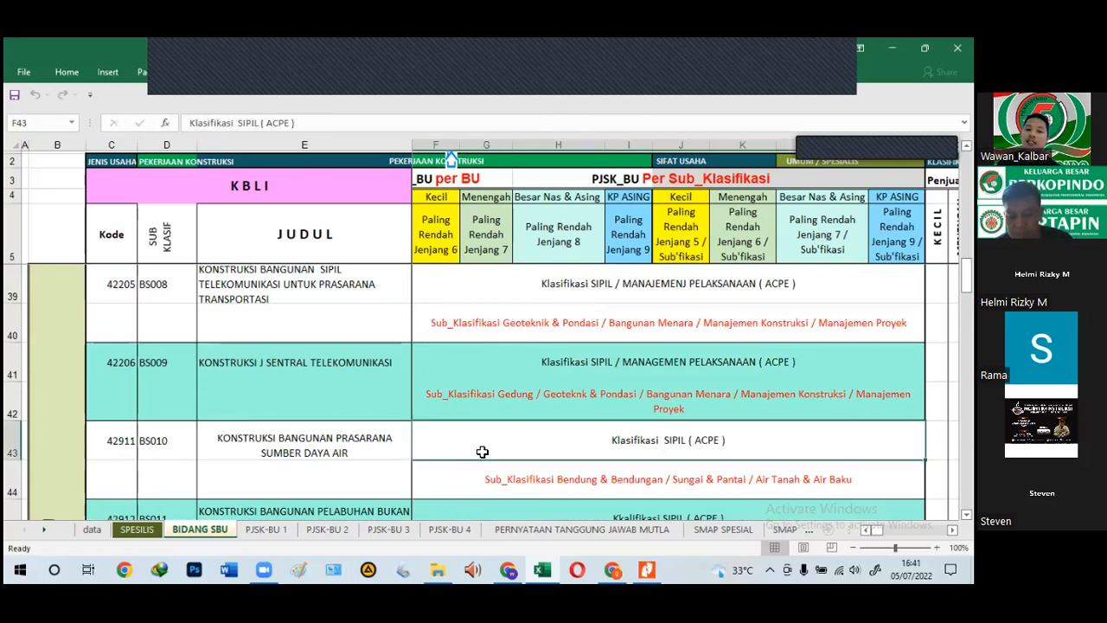
pyautogui.click(304, 454)
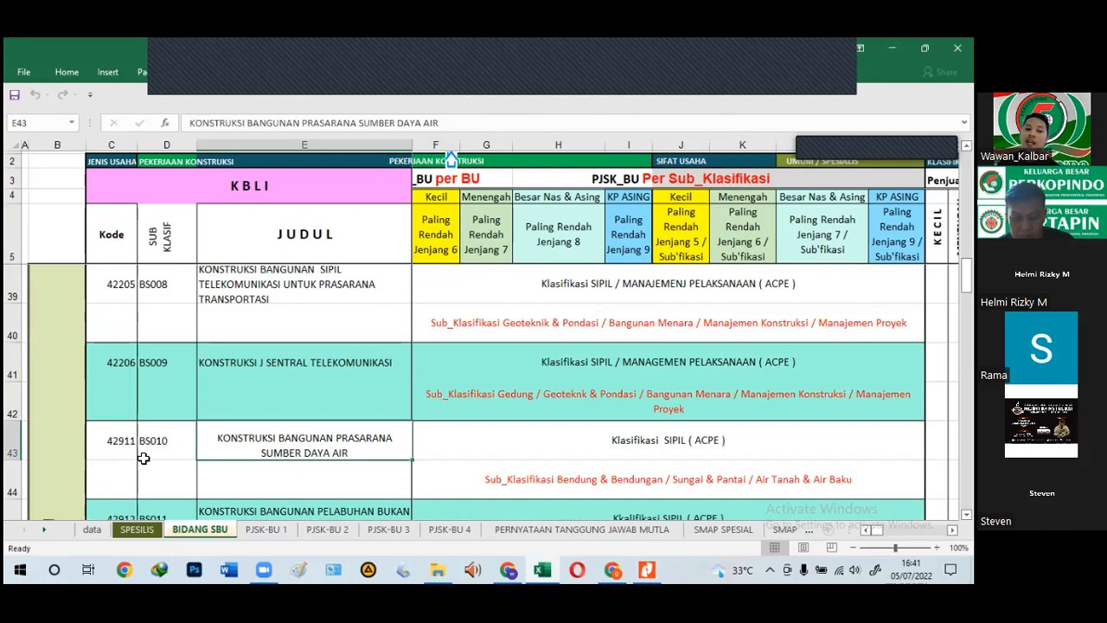
pyautogui.click(171, 444)
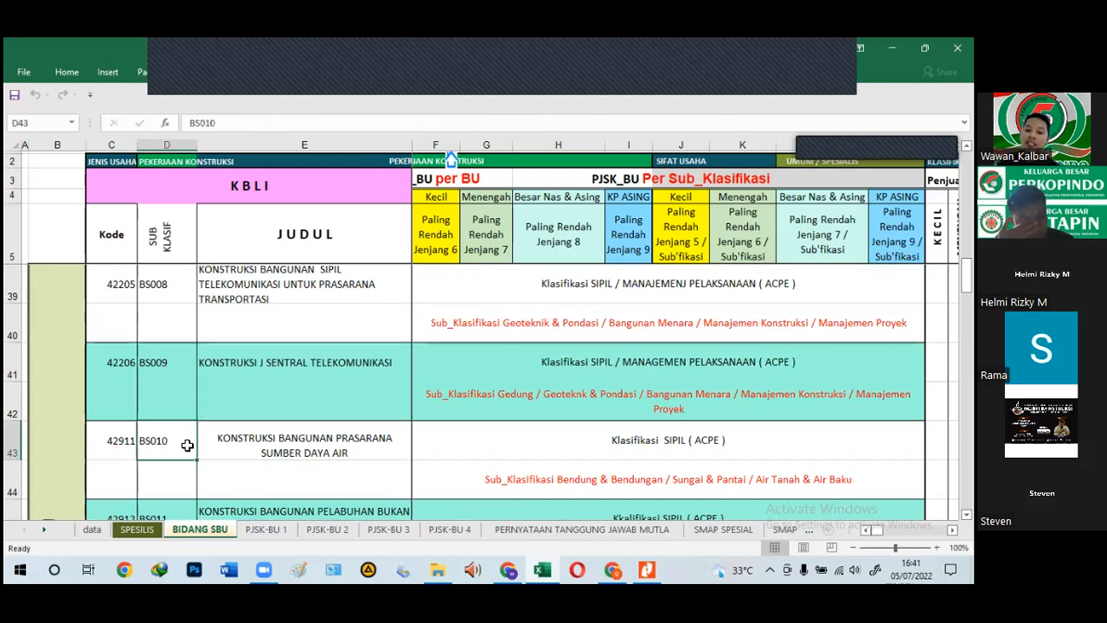
pyautogui.click(641, 448)
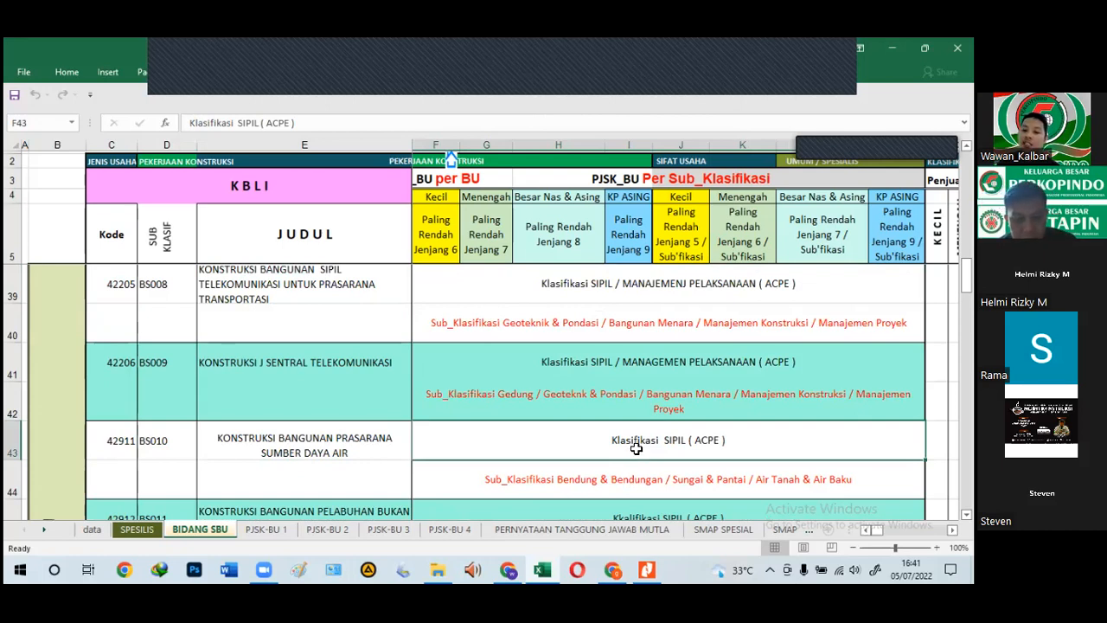
# Step: Compare the Jenjang 6 and Jenjang 7 requirements and sub-classifications for 42911, then open SPESILIS
pyautogui.click(443, 224)
pyautogui.click(652, 443)
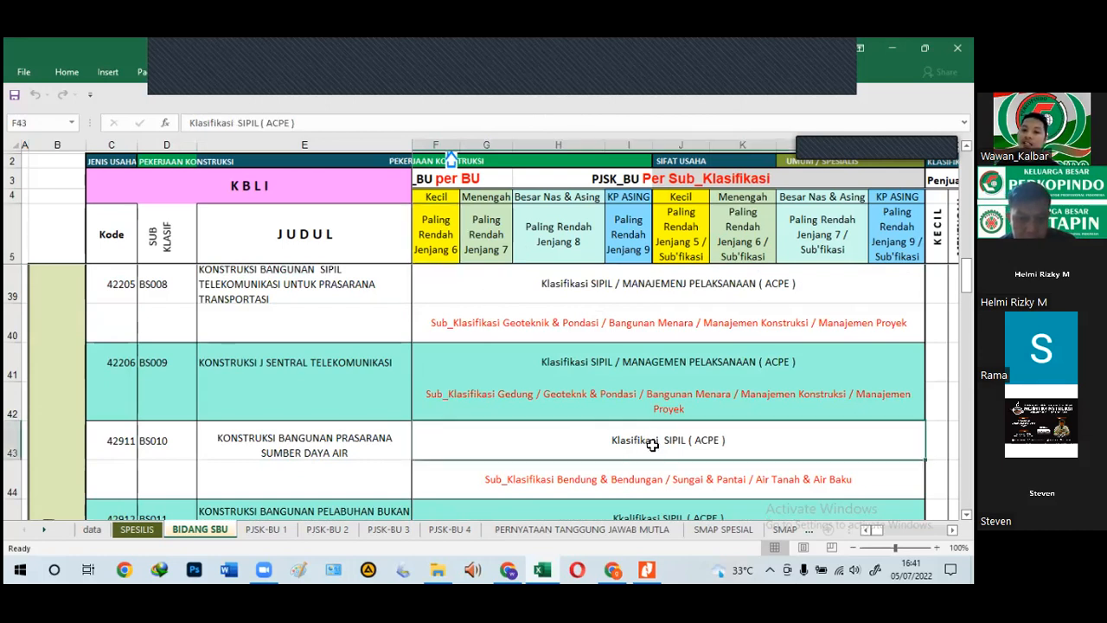
pyautogui.click(491, 237)
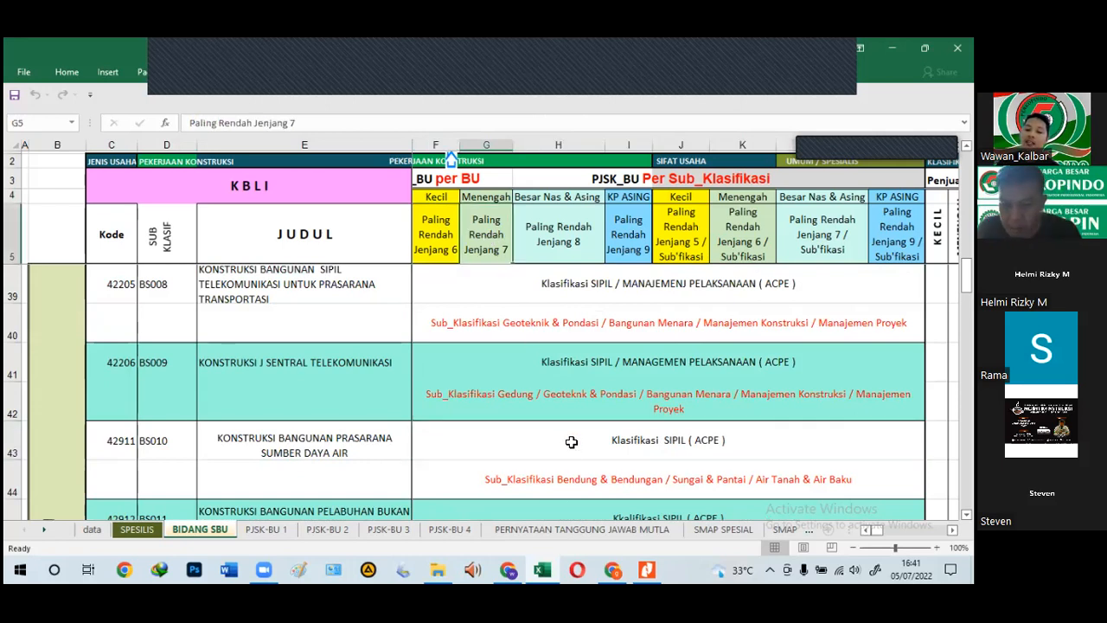
pyautogui.click(571, 442)
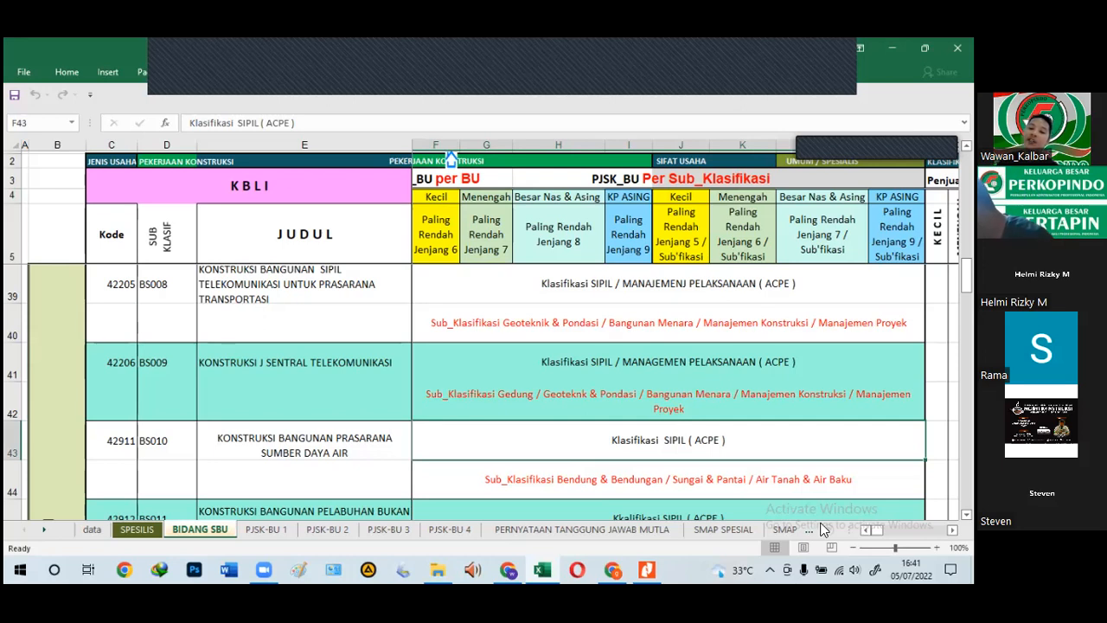
pyautogui.click(545, 486)
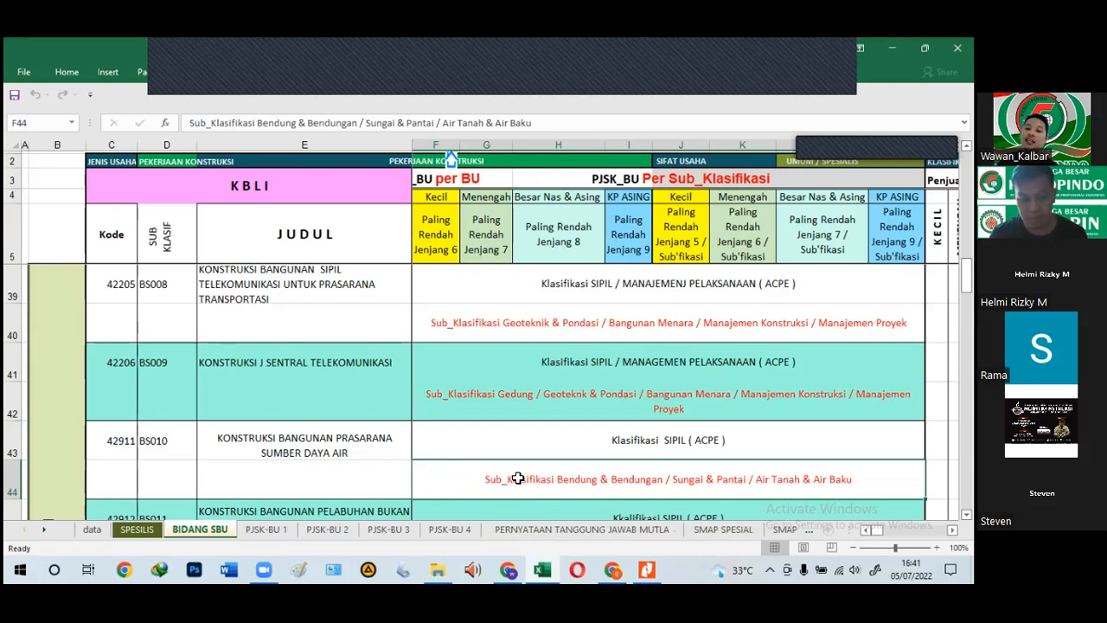
pyautogui.click(134, 531)
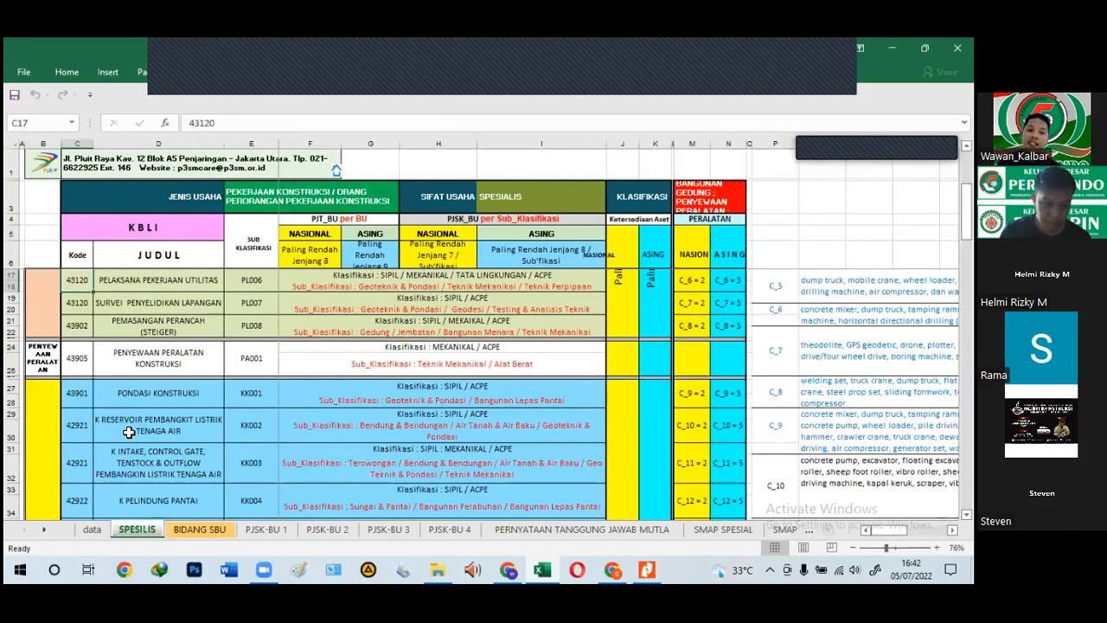
pyautogui.scroll(3, 247, 394)
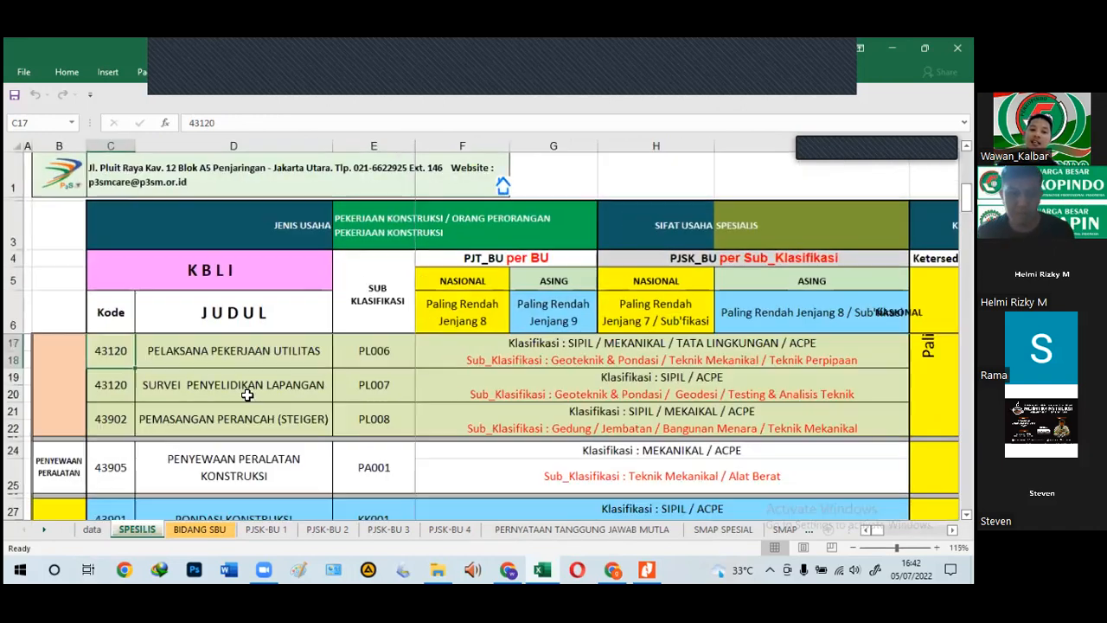
pyautogui.click(472, 257)
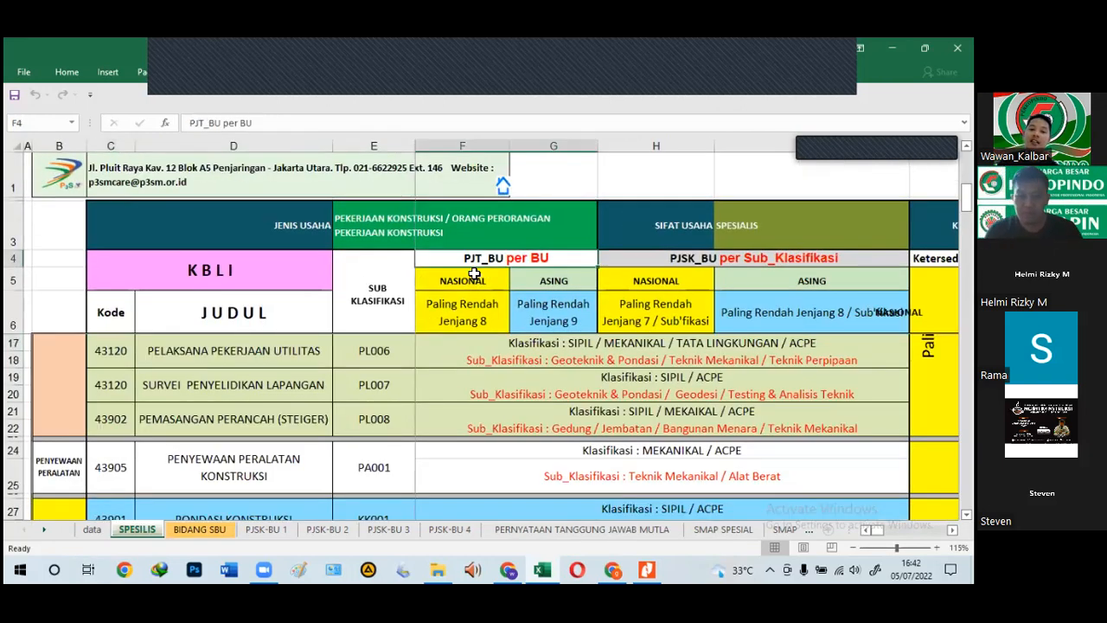
pyautogui.click(467, 317)
pyautogui.click(587, 323)
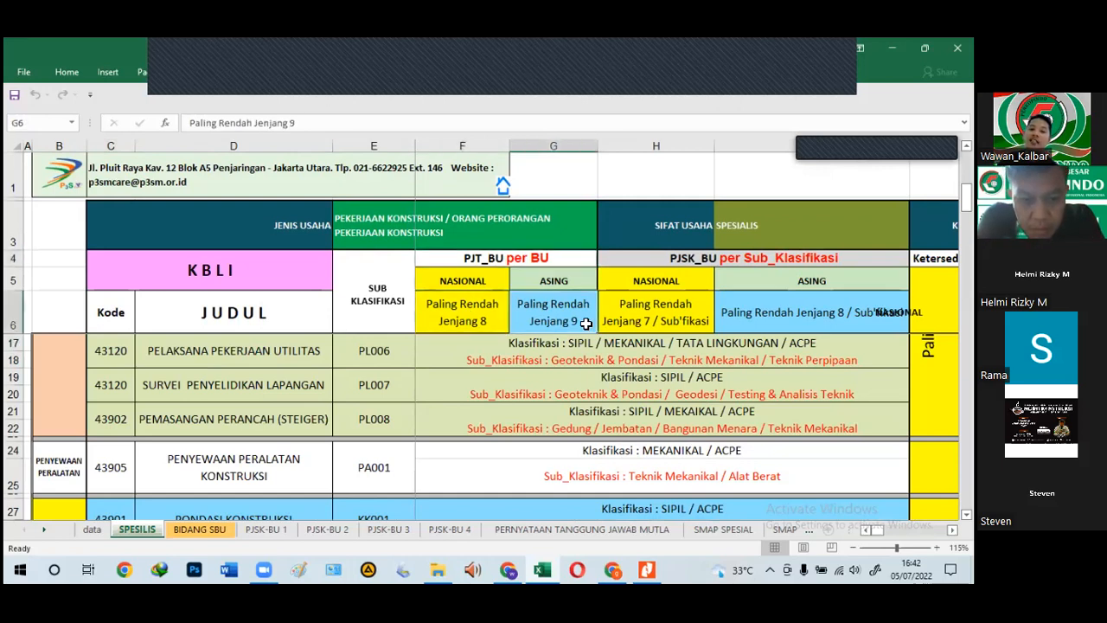
pyautogui.click(466, 316)
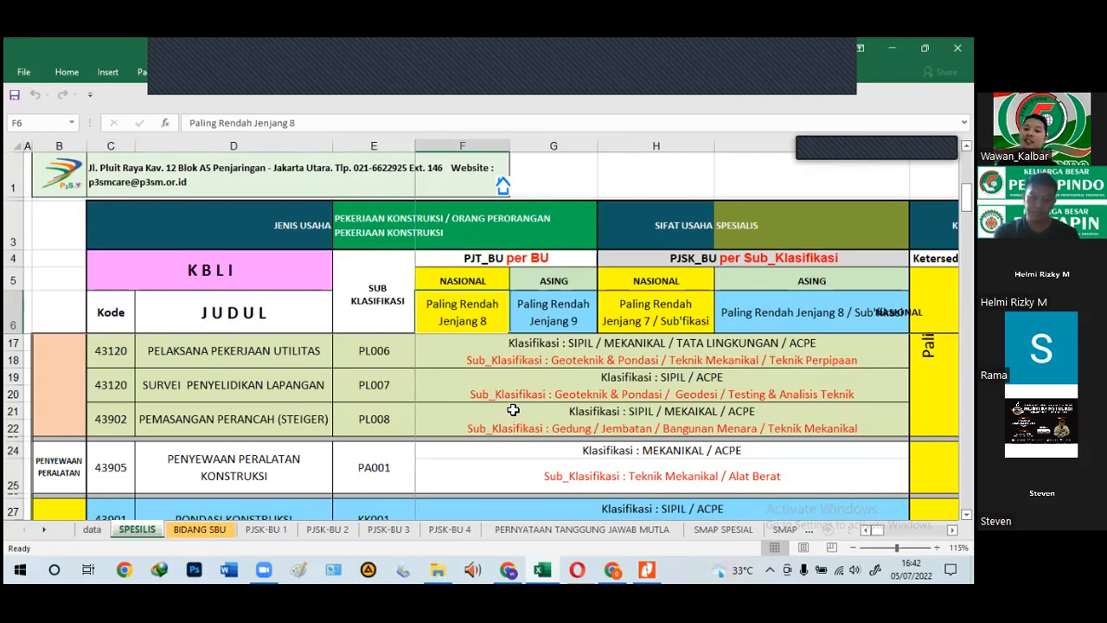
pyautogui.click(667, 306)
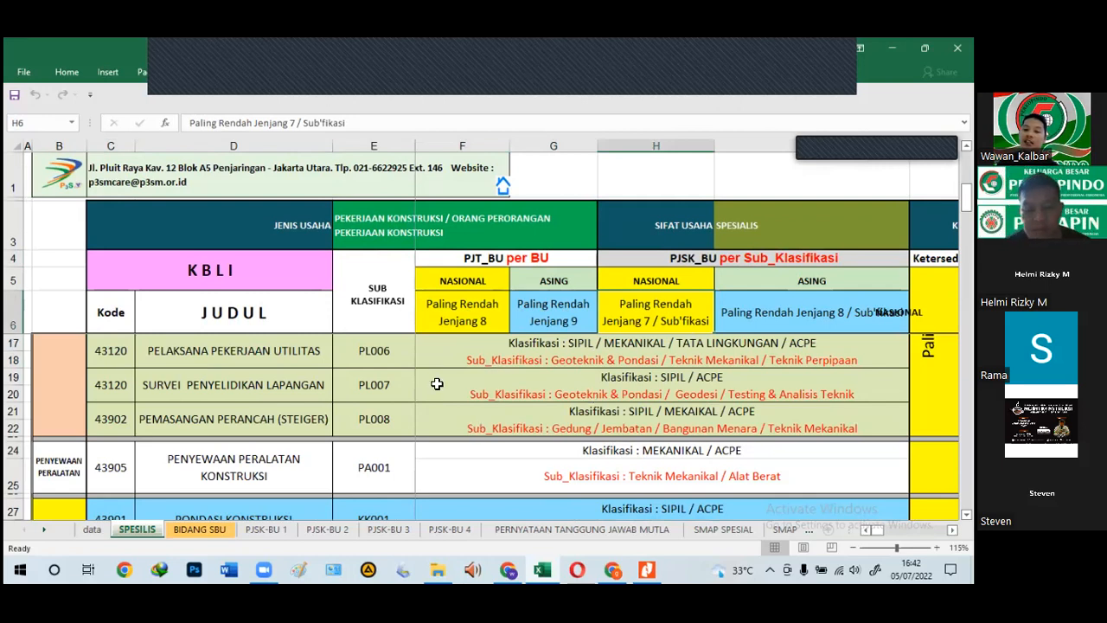
pyautogui.click(602, 356)
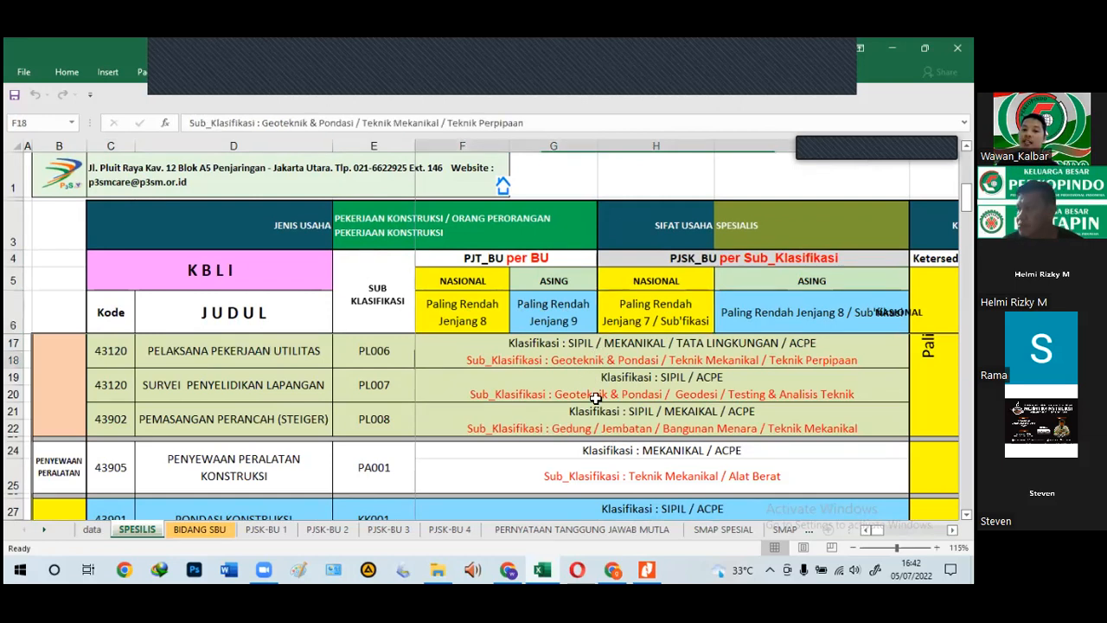
pyautogui.scroll(-4, 378, 418)
pyautogui.scroll(-6, 381, 424)
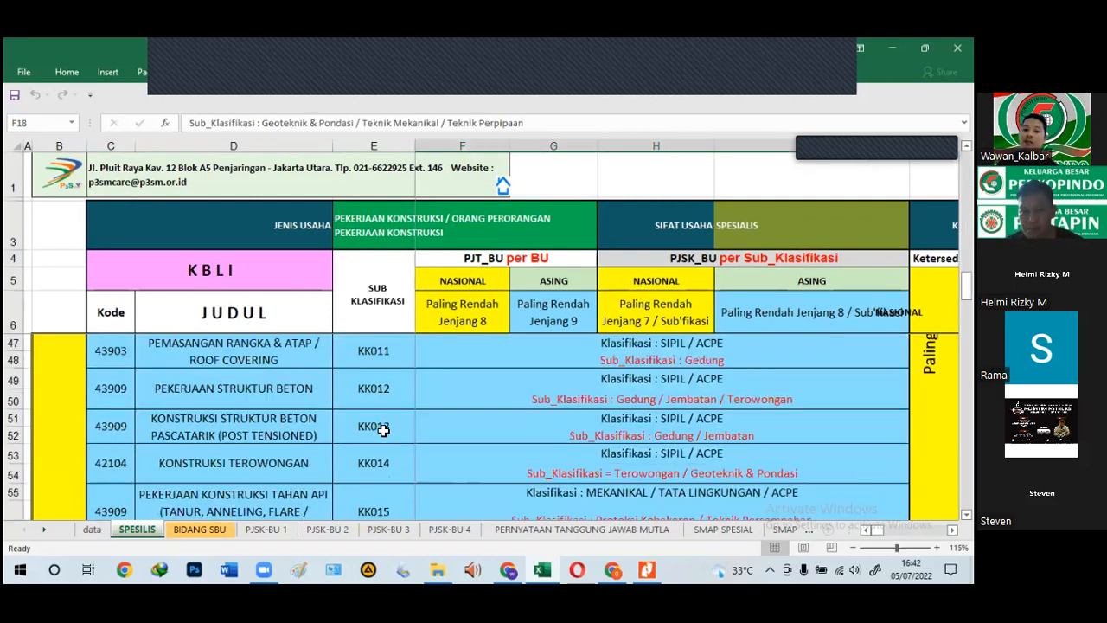
pyautogui.scroll(-6, 383, 429)
pyautogui.scroll(-2, 383, 428)
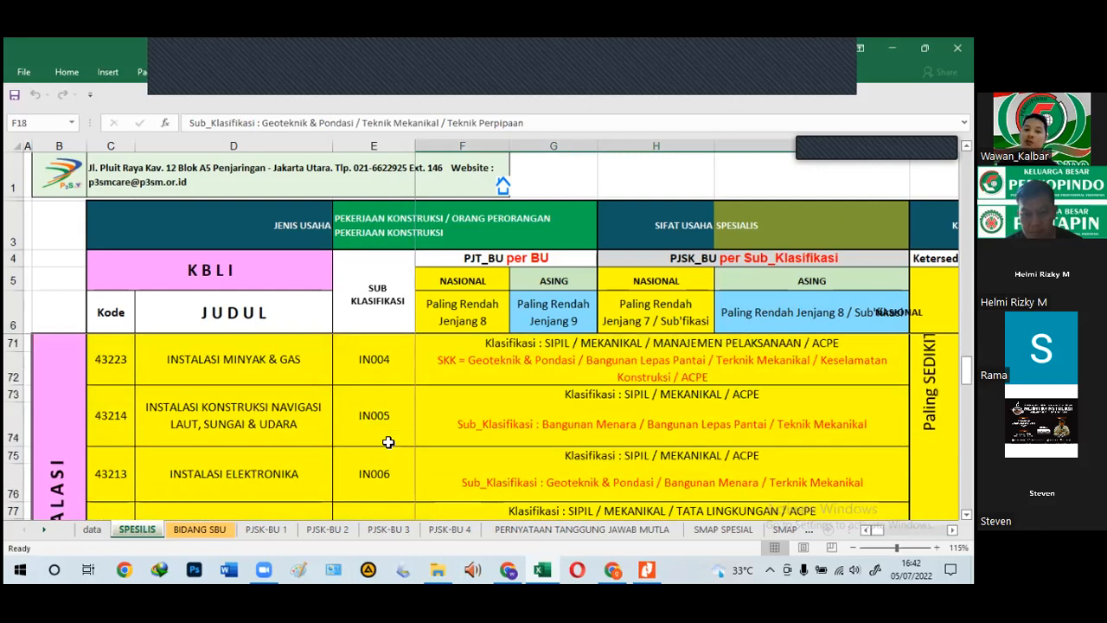
pyautogui.scroll(-4, 400, 441)
pyautogui.scroll(3, 401, 442)
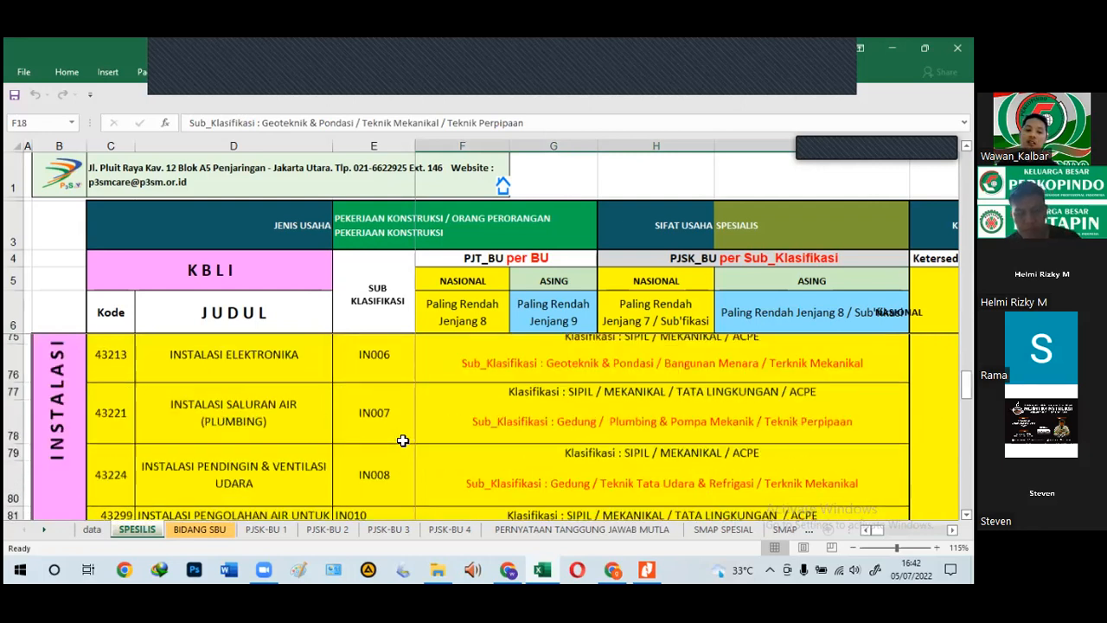
pyautogui.scroll(1, 175, 399)
pyautogui.click(176, 398)
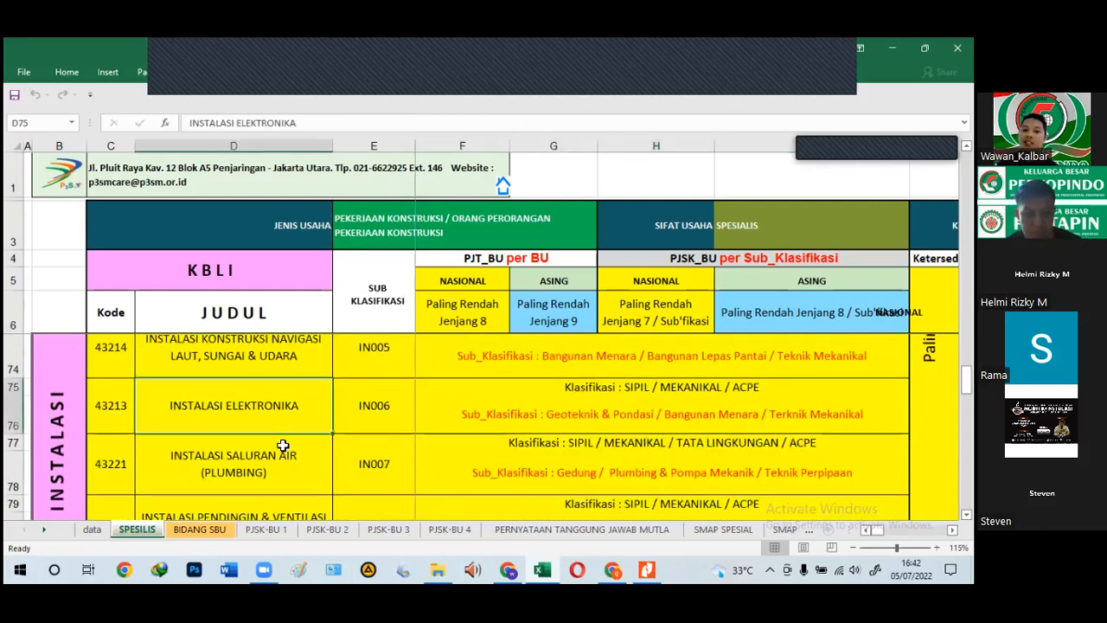
pyautogui.click(241, 490)
pyautogui.scroll(-1, 256, 486)
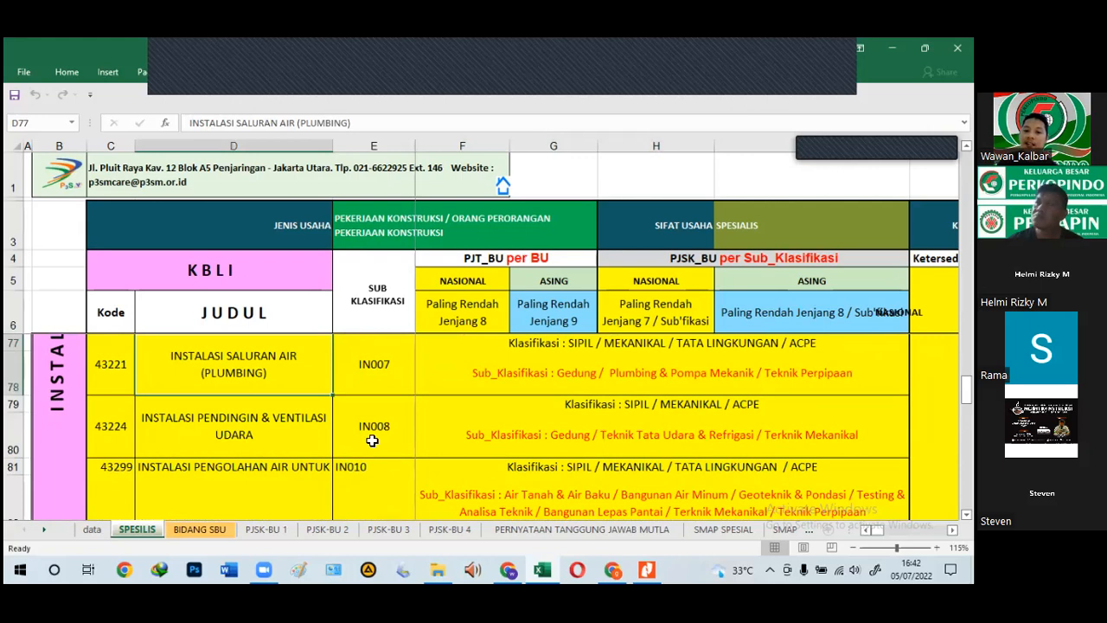
pyautogui.click(576, 344)
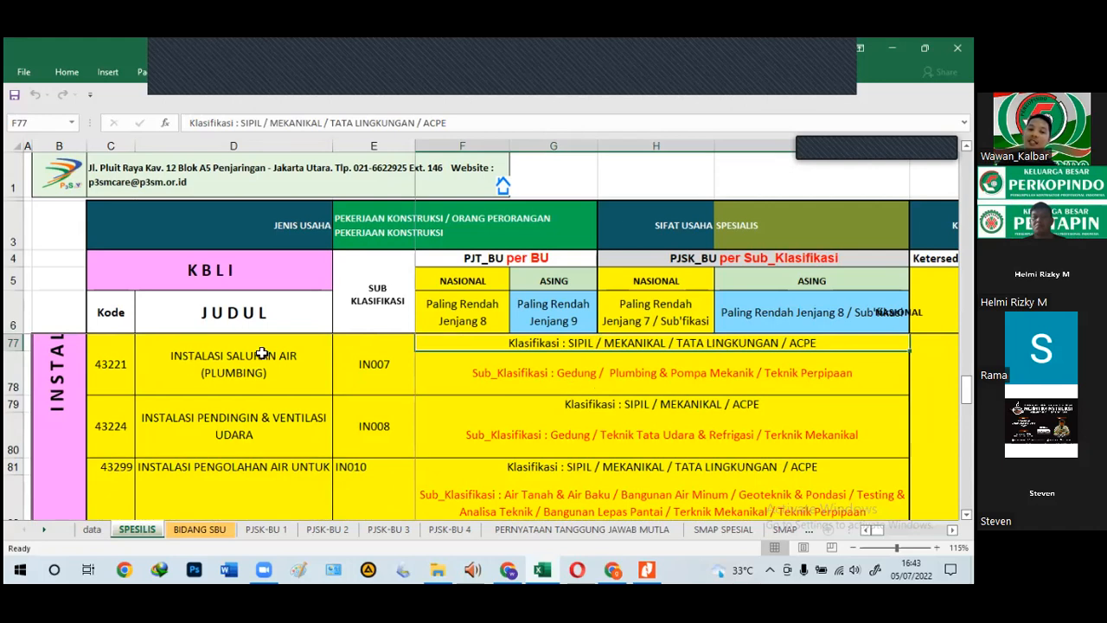
pyautogui.click(327, 386)
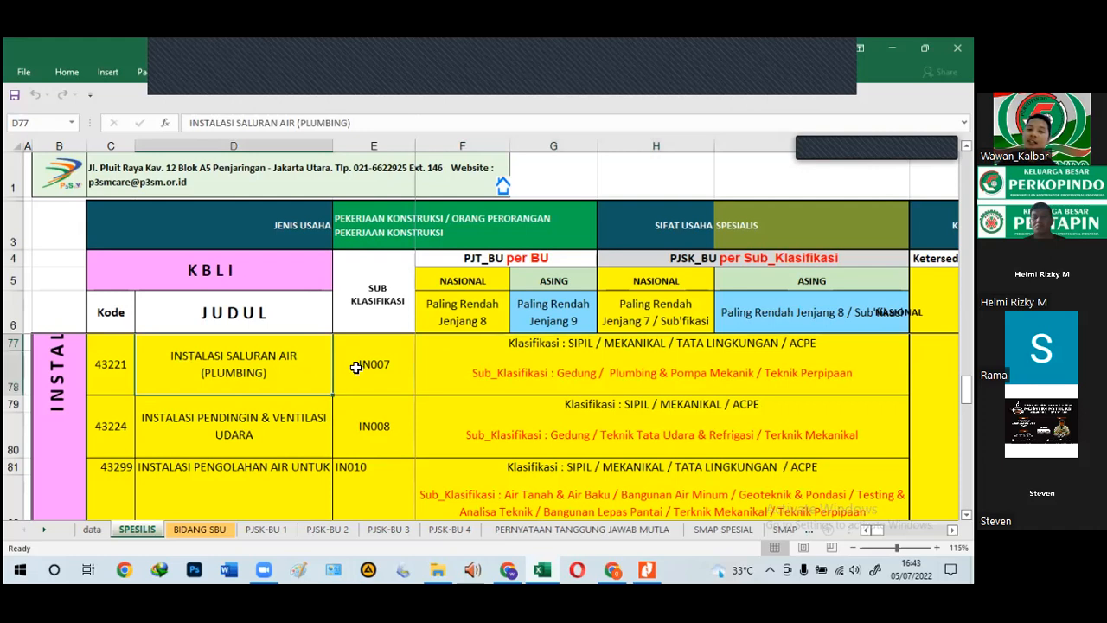
pyautogui.click(358, 377)
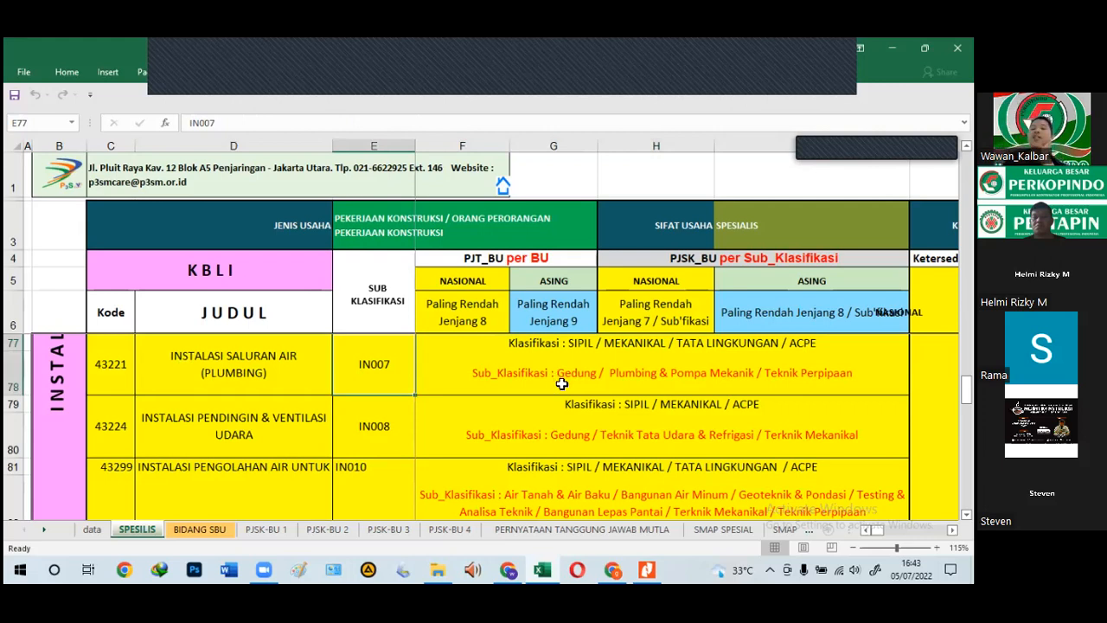
pyautogui.click(573, 383)
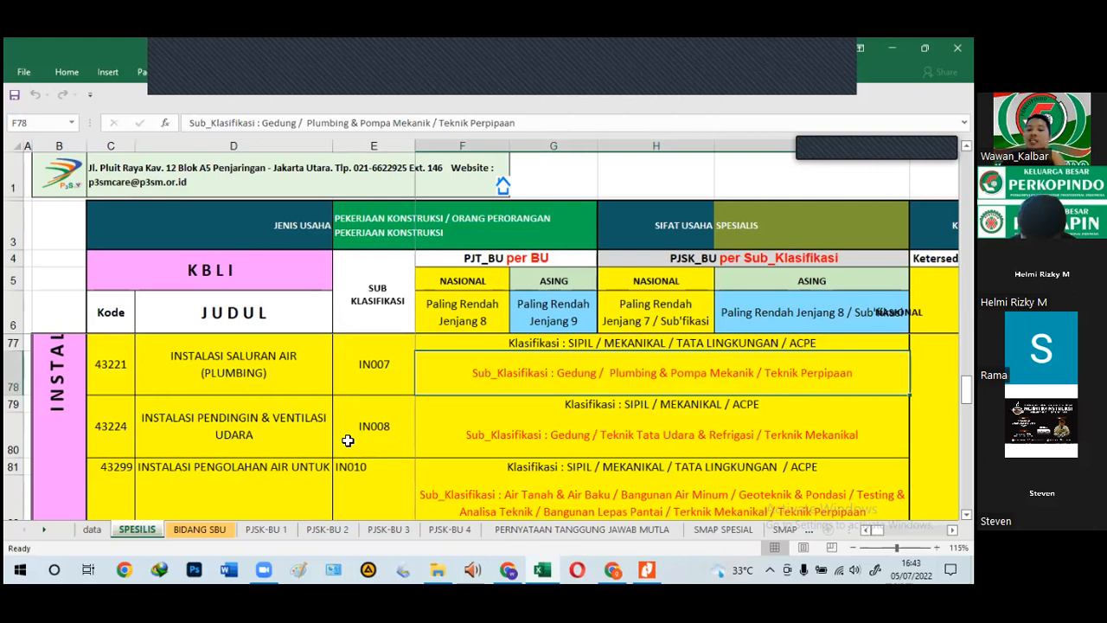
pyautogui.scroll(2, 347, 440)
pyautogui.scroll(-2, 347, 440)
pyautogui.scroll(-2, 347, 440)
pyautogui.scroll(-2, 349, 440)
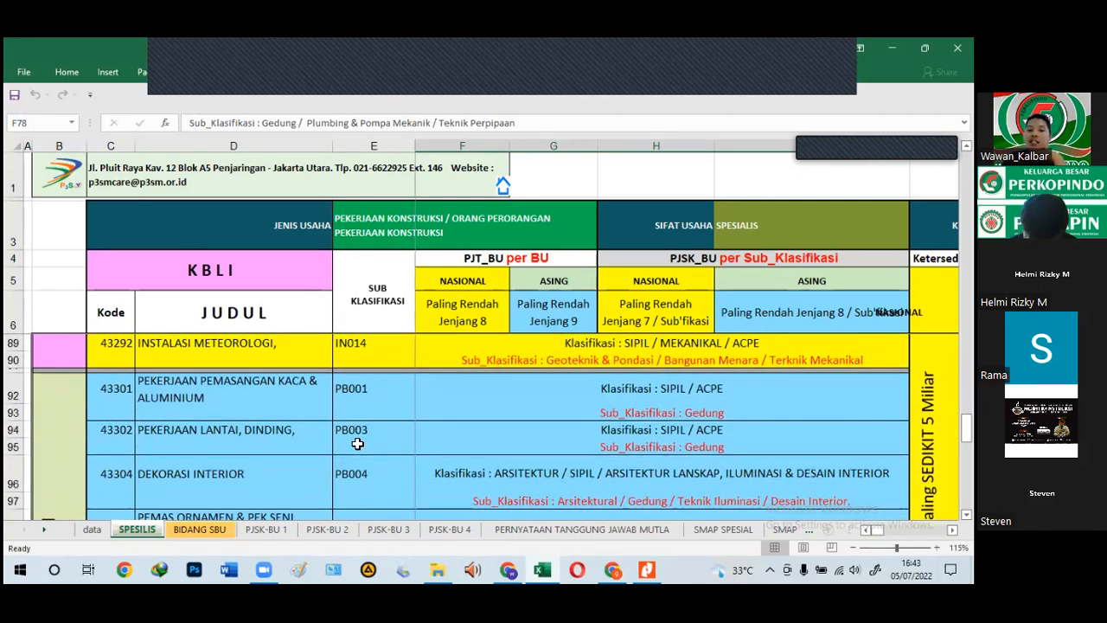
pyautogui.scroll(-1, 356, 440)
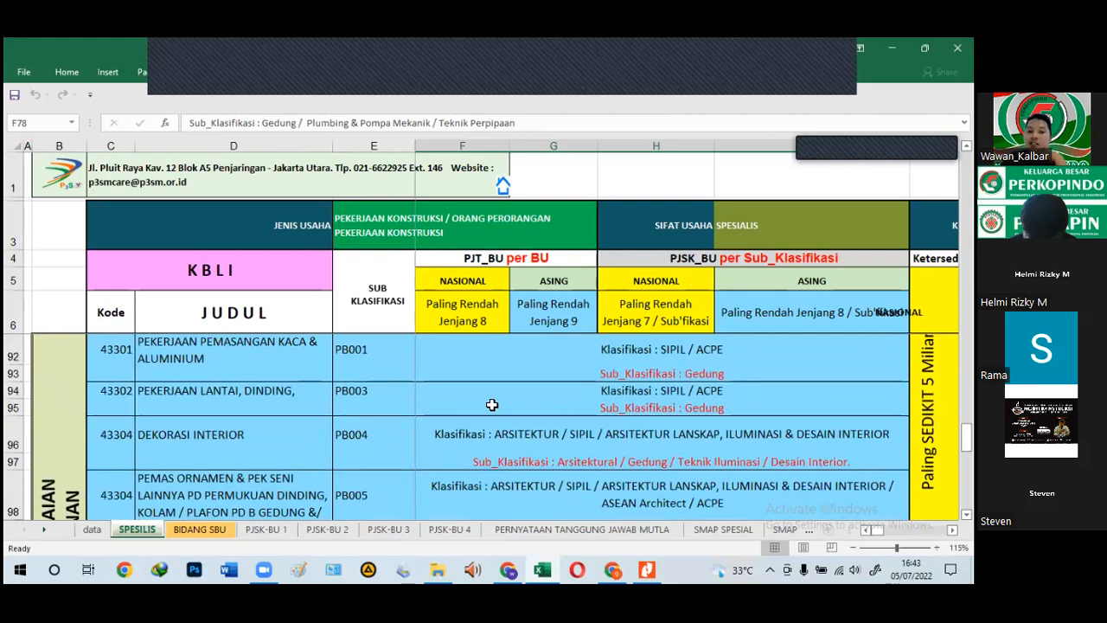
pyautogui.click(589, 392)
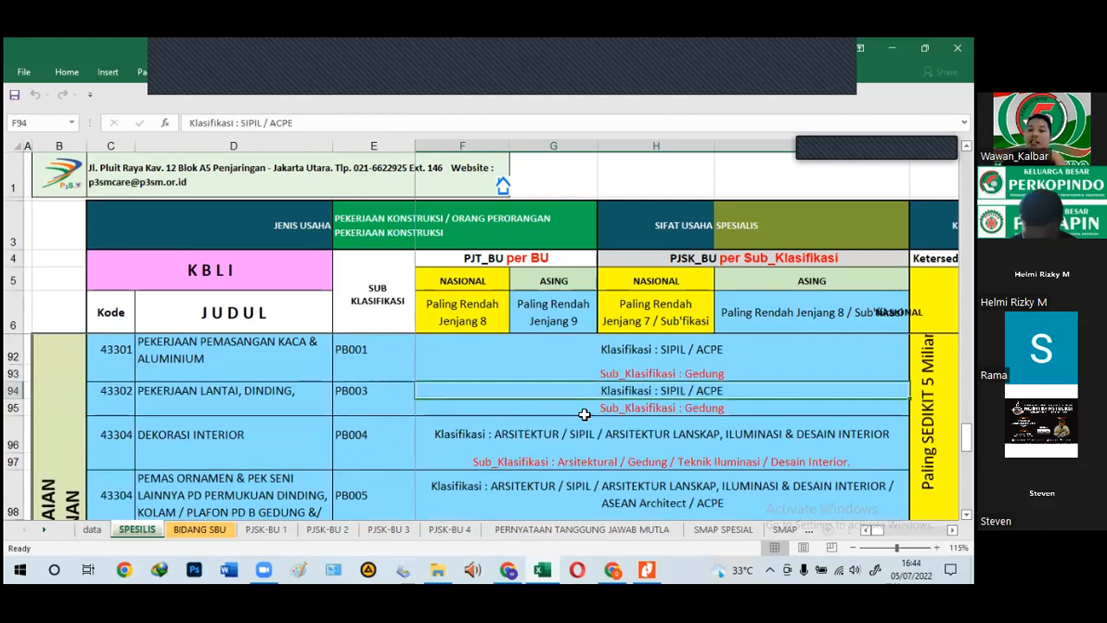
pyautogui.scroll(1, 591, 440)
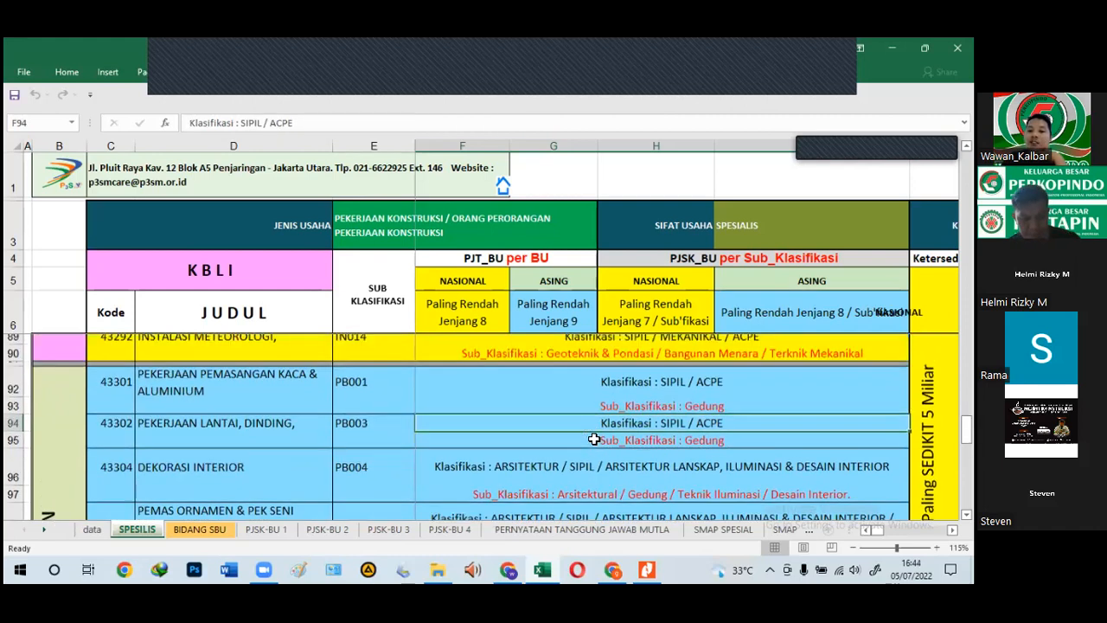
pyautogui.scroll(-2, 593, 439)
pyautogui.scroll(-2, 593, 438)
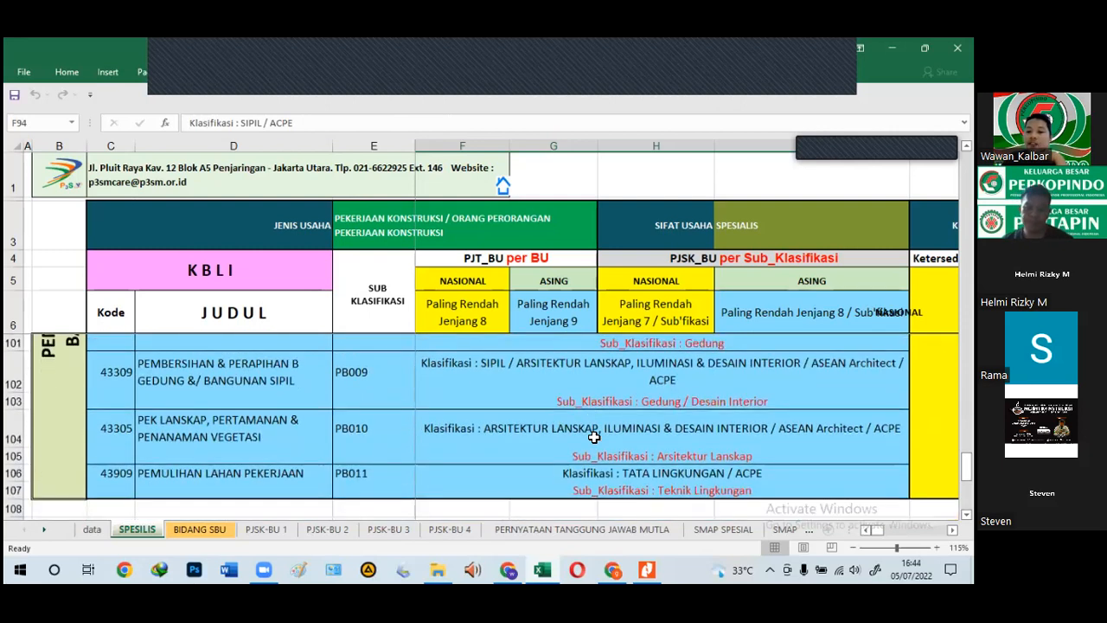
pyautogui.scroll(-1, 592, 437)
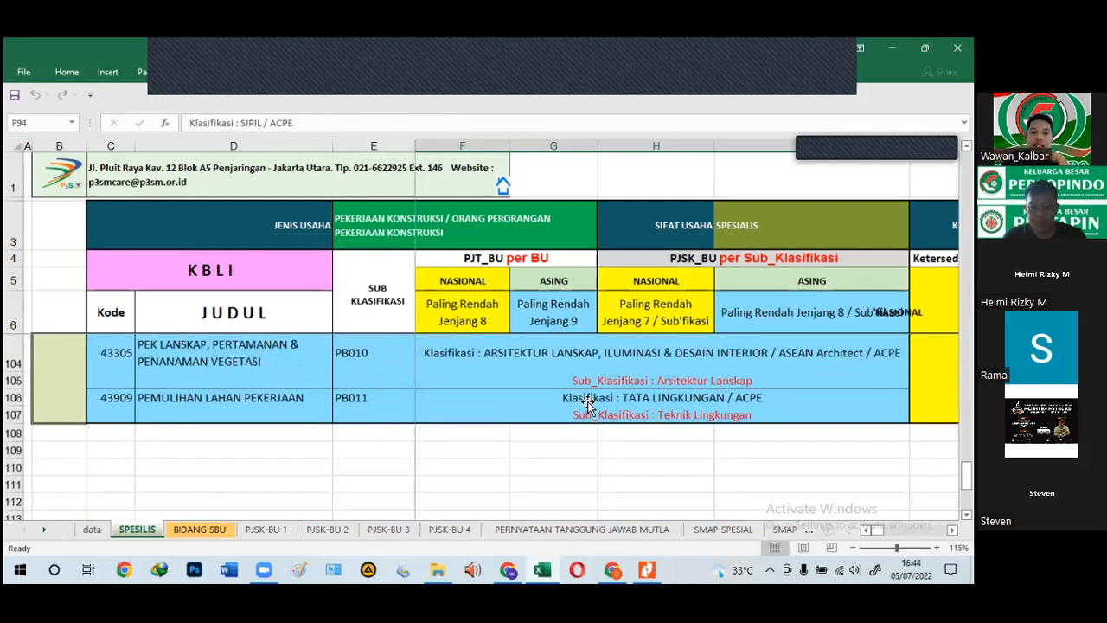
pyautogui.click(586, 400)
pyautogui.click(111, 397)
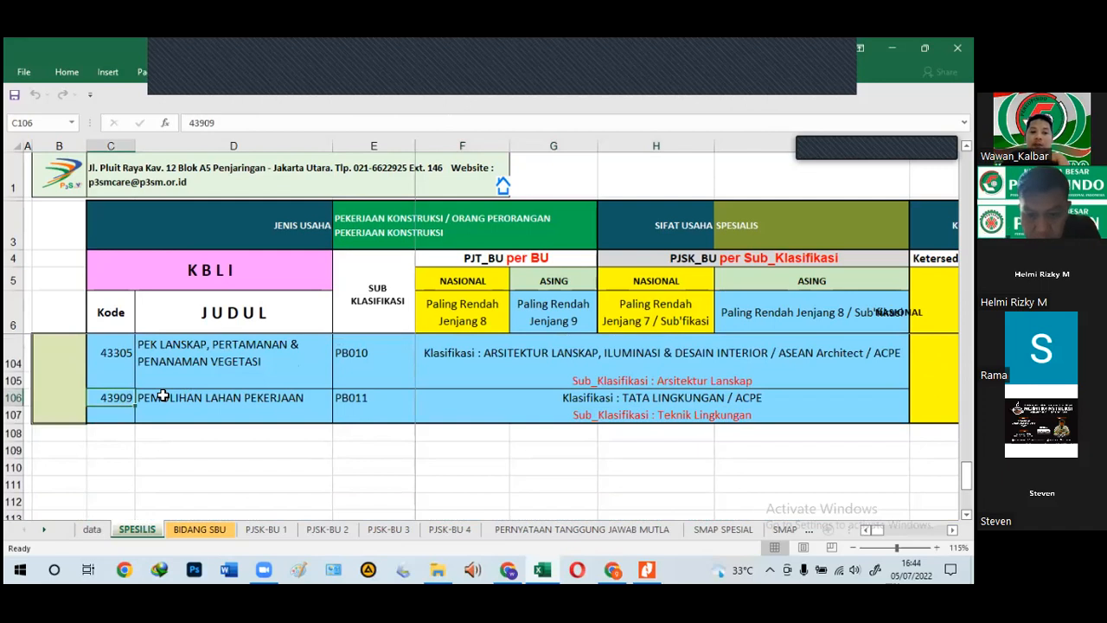
pyautogui.click(162, 399)
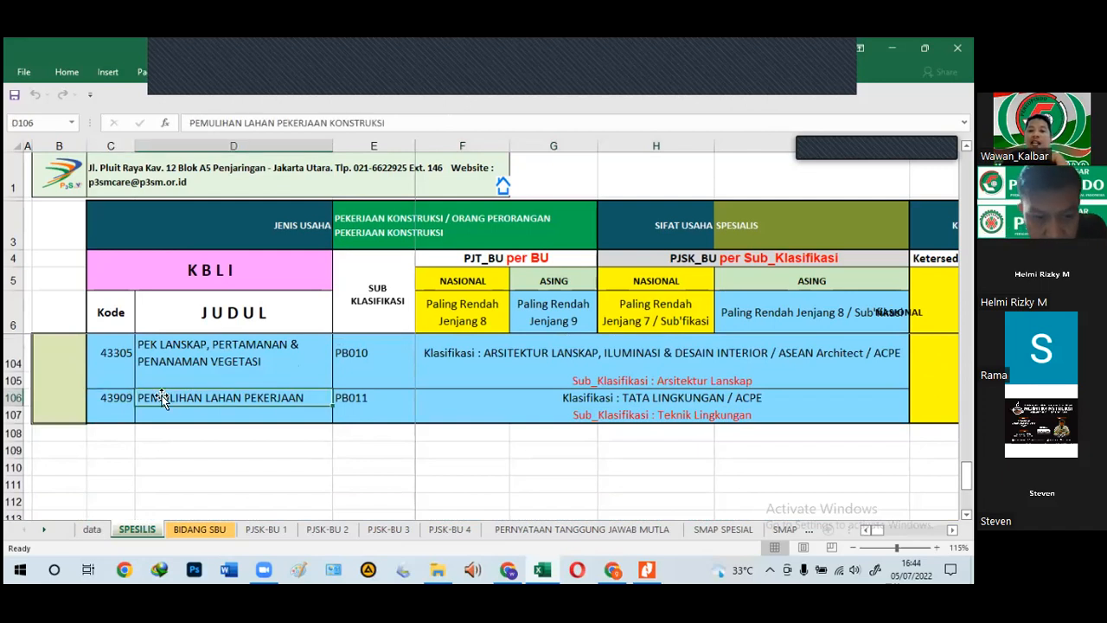
pyautogui.click(666, 405)
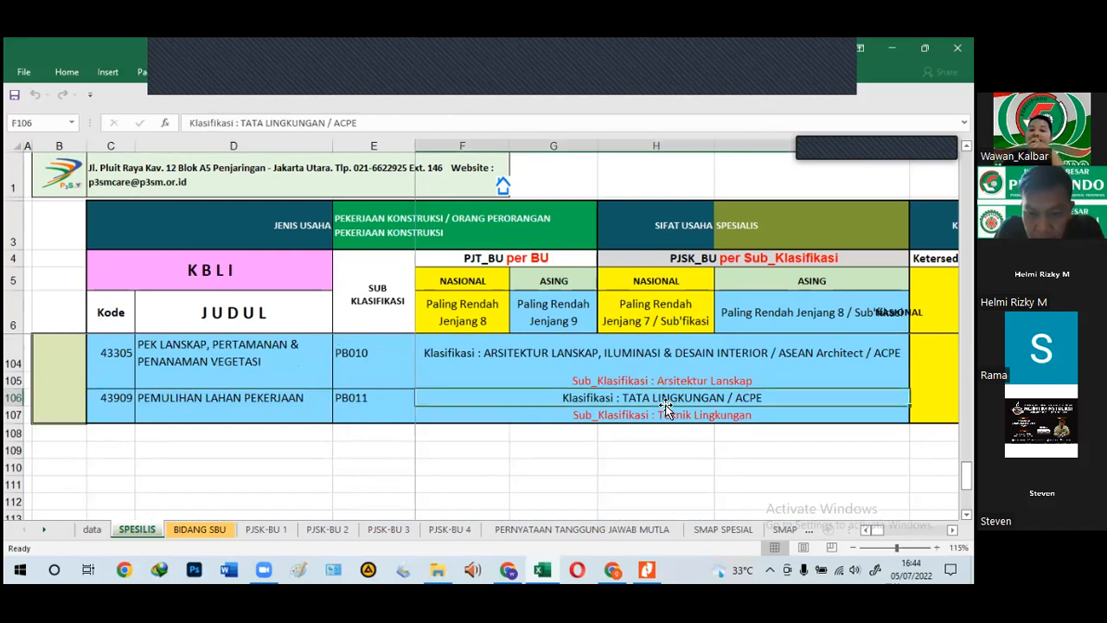
pyautogui.scroll(1, 666, 406)
pyautogui.scroll(-1, 666, 407)
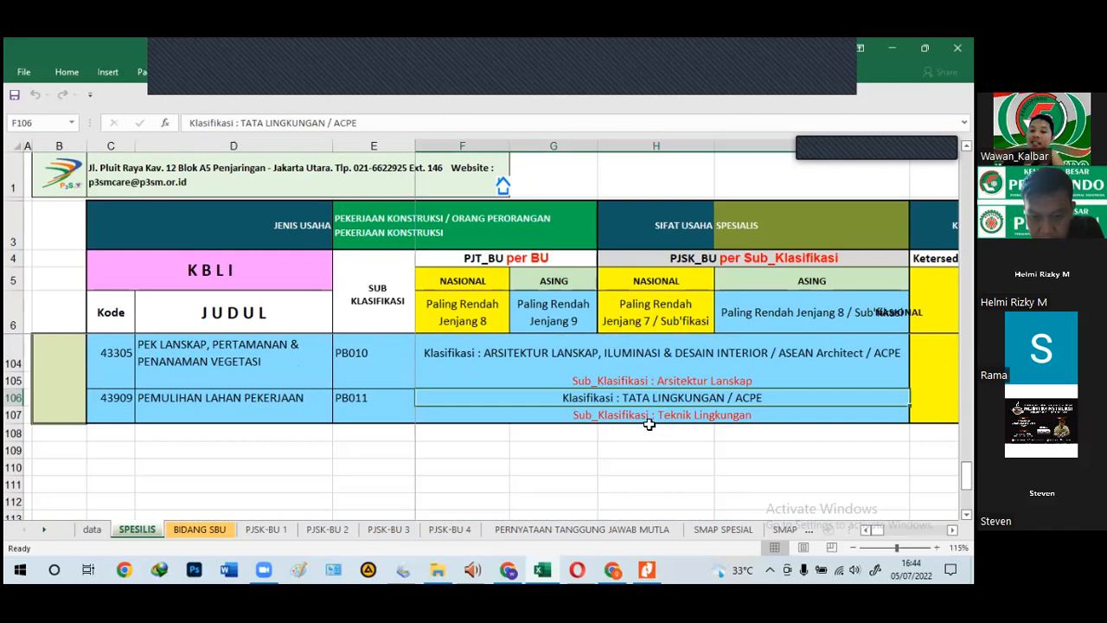
pyautogui.scroll(1, 657, 428)
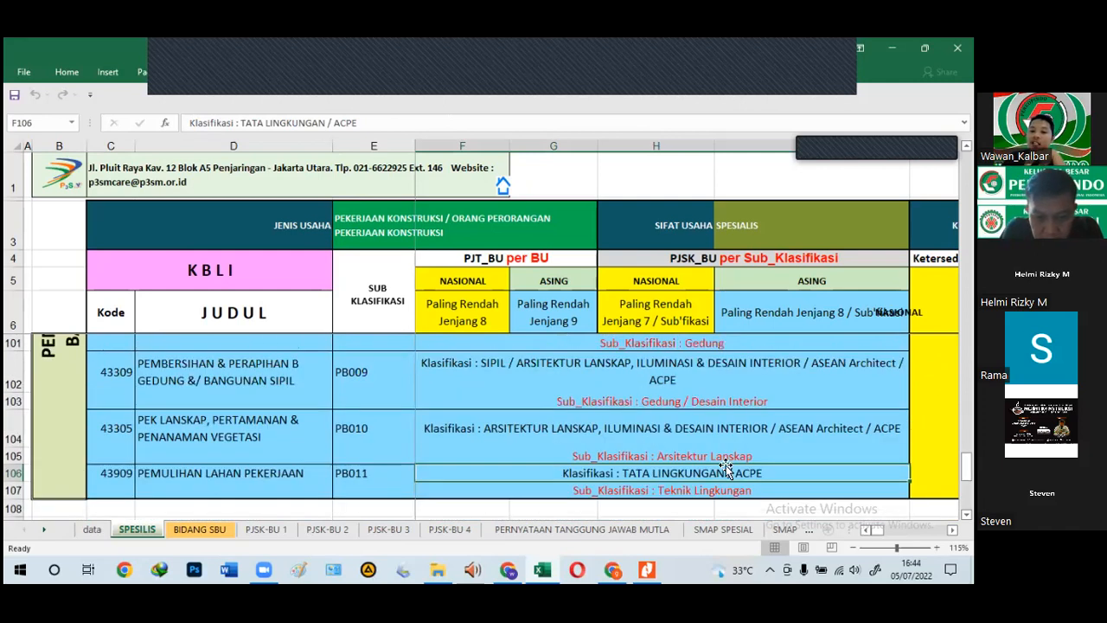
pyautogui.click(554, 375)
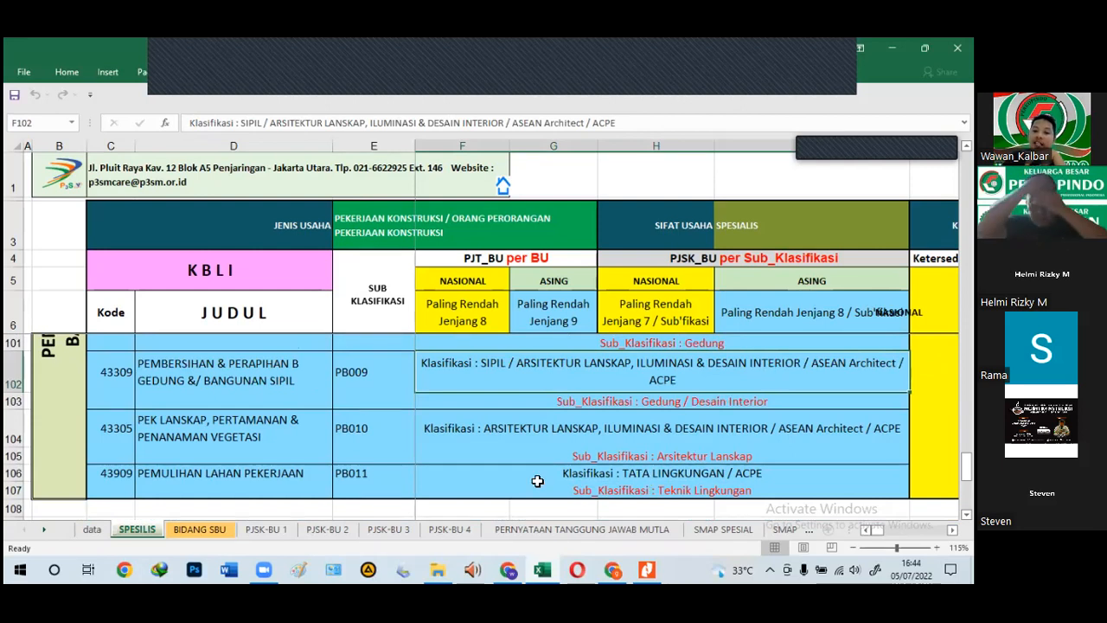
pyautogui.click(658, 478)
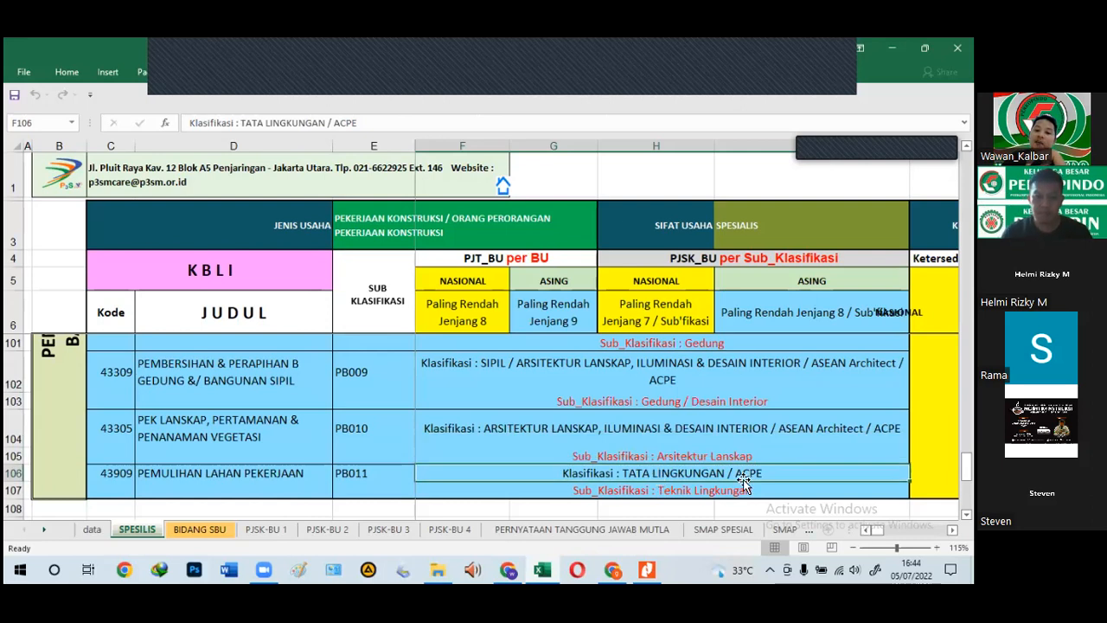
pyautogui.click(771, 362)
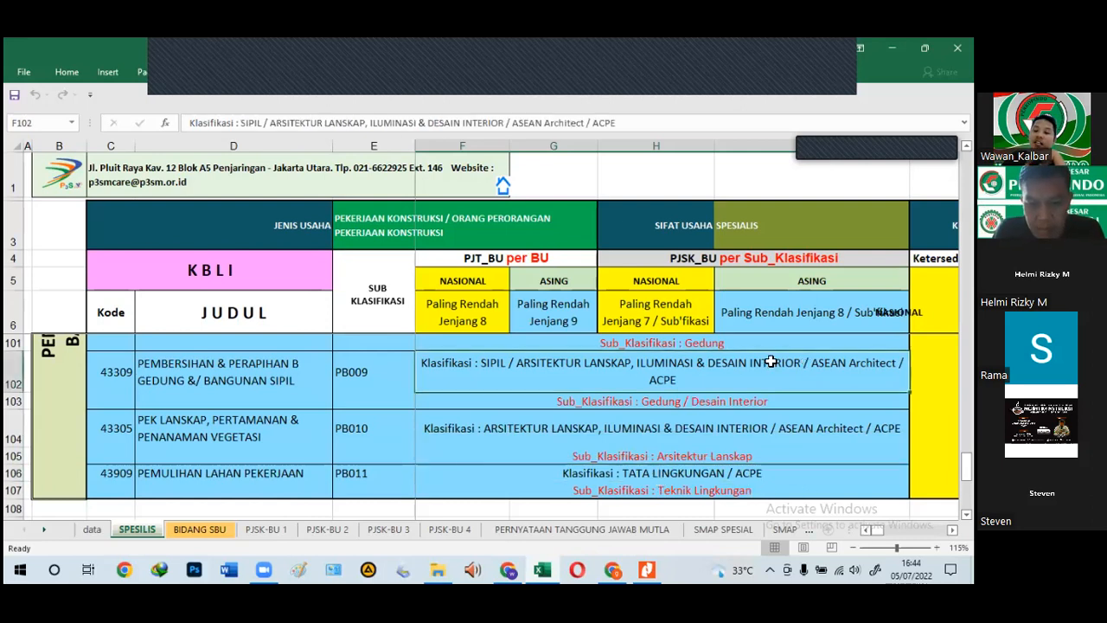
pyautogui.click(736, 472)
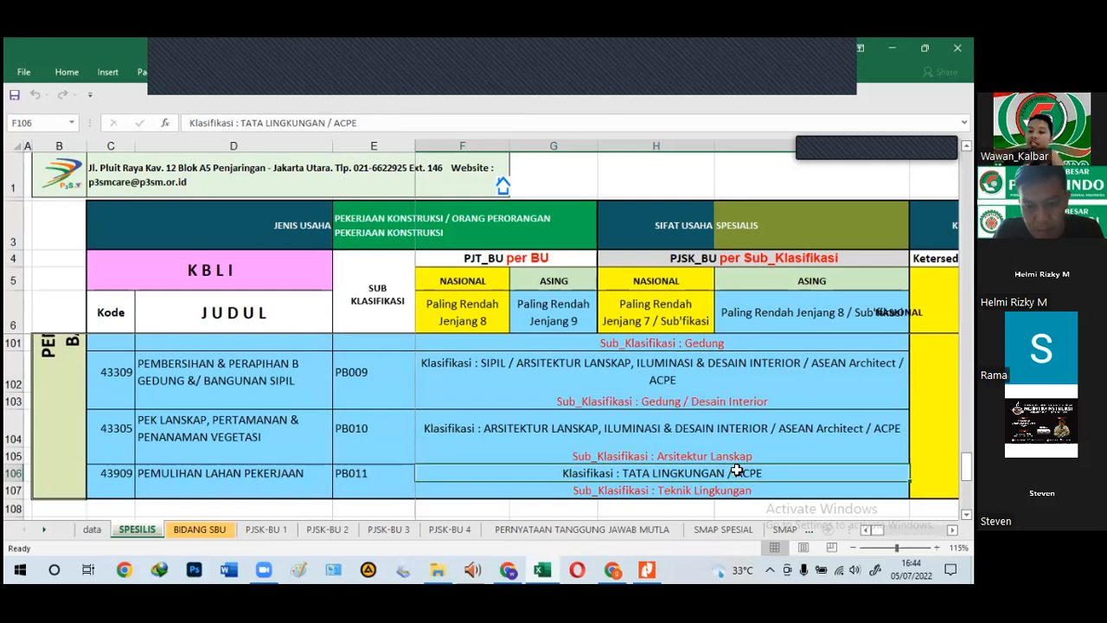
pyautogui.click(731, 376)
pyautogui.click(708, 432)
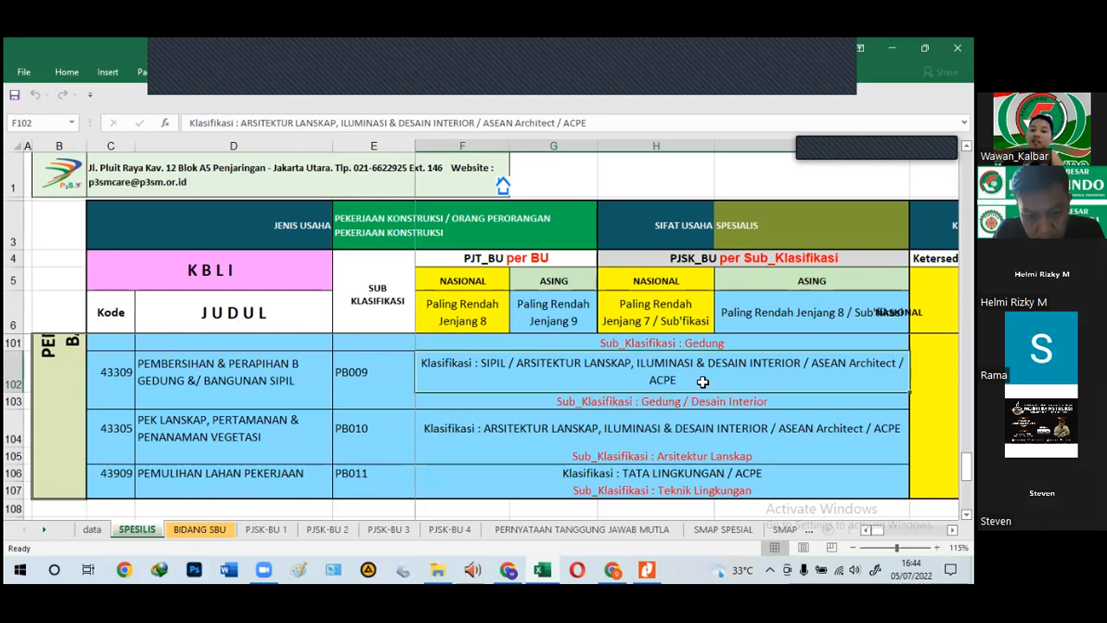
pyautogui.scroll(1, 692, 364)
pyautogui.click(689, 368)
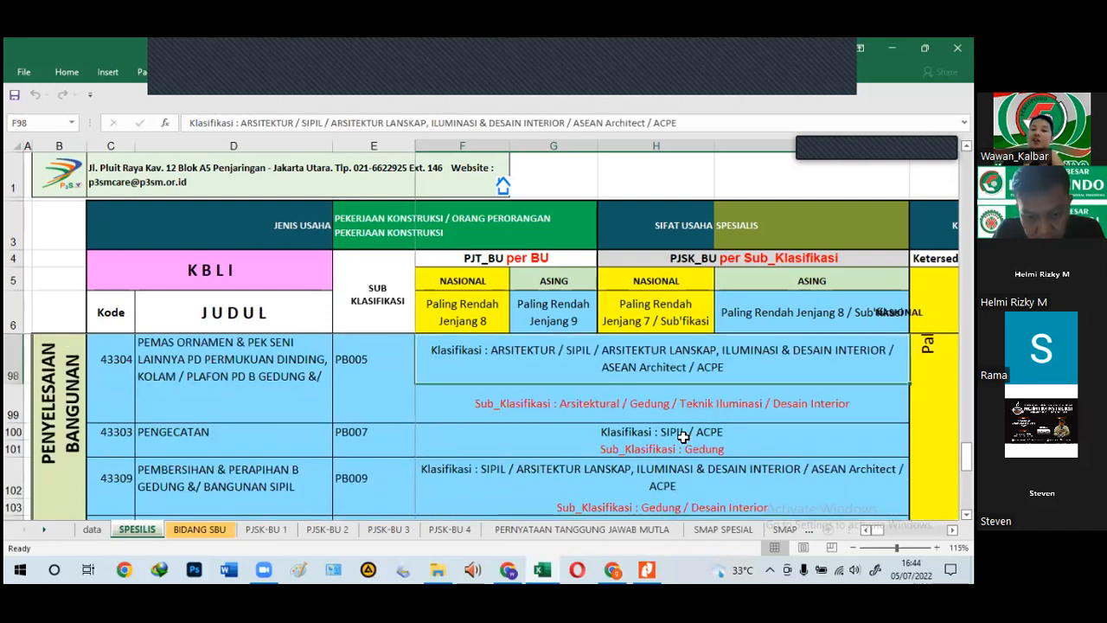
pyautogui.click(684, 437)
pyautogui.click(653, 367)
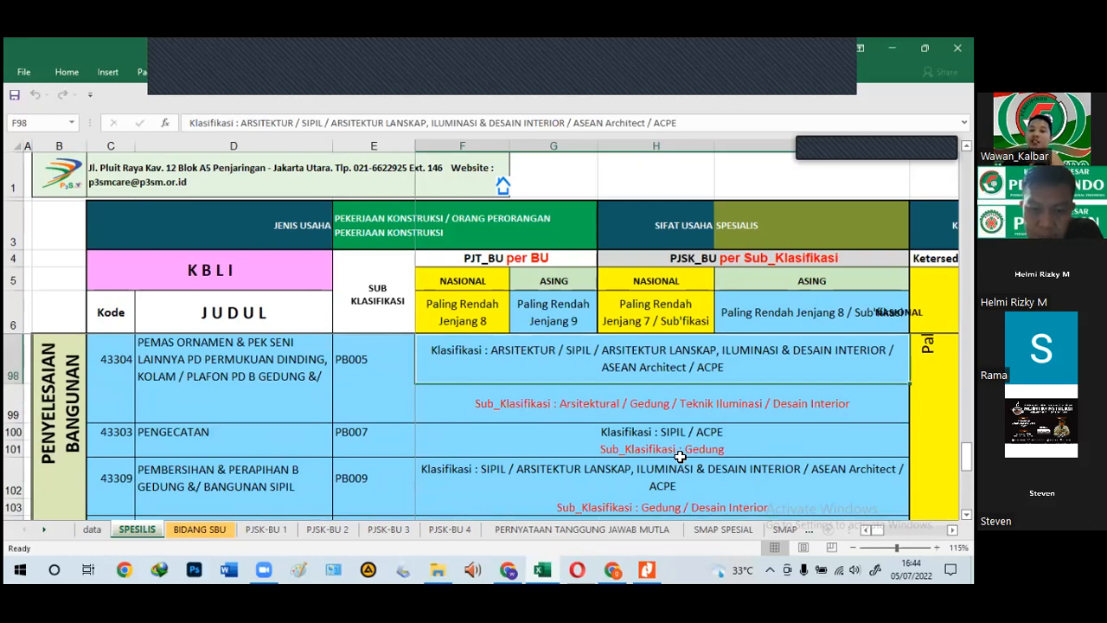
pyautogui.scroll(-1, 680, 456)
pyautogui.scroll(2, 681, 456)
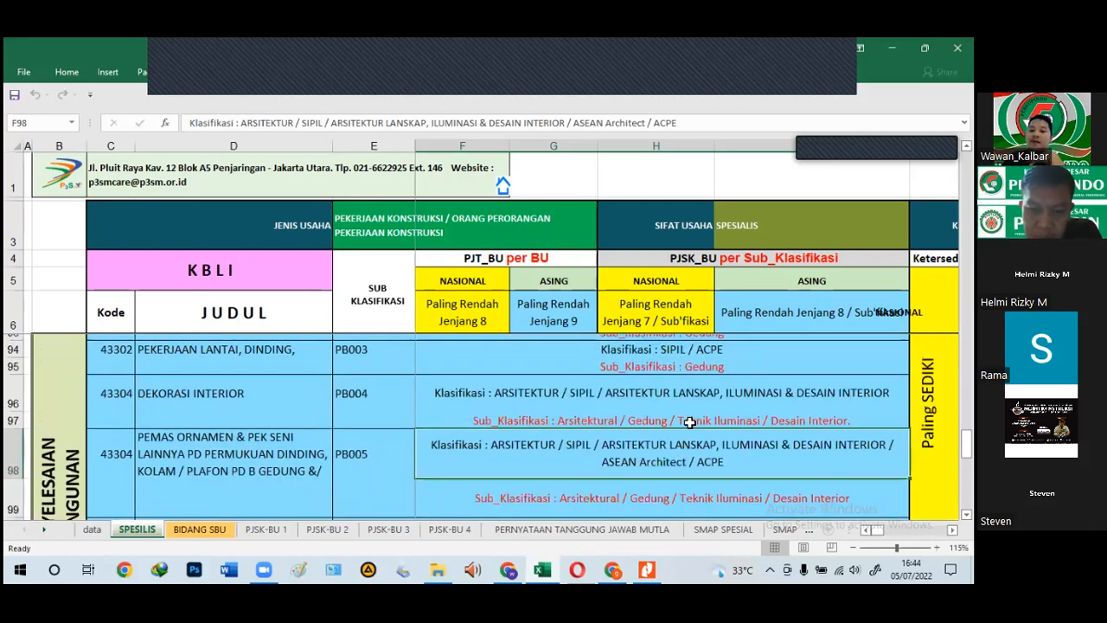
pyautogui.scroll(1, 686, 435)
pyautogui.click(686, 435)
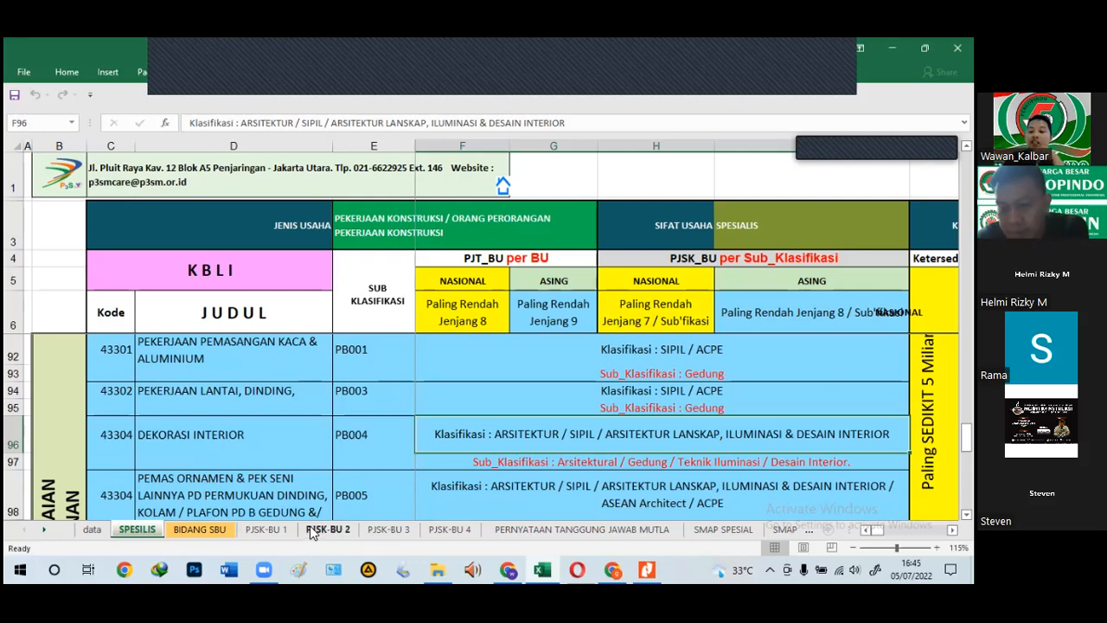
pyautogui.press('Left')
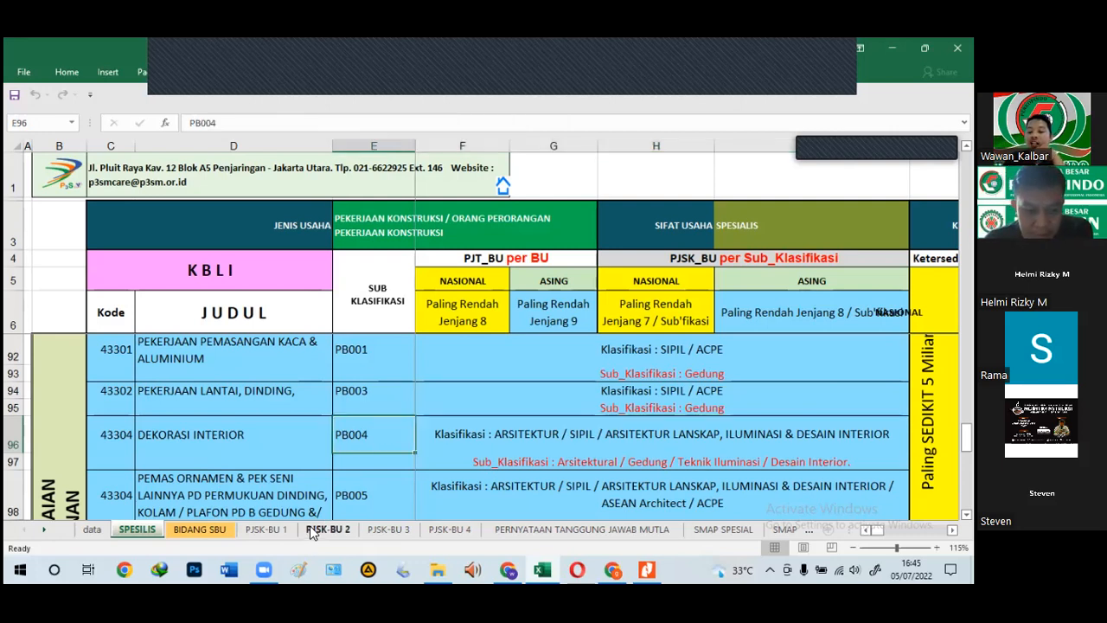
pyautogui.press('Right')
pyautogui.press('Right')
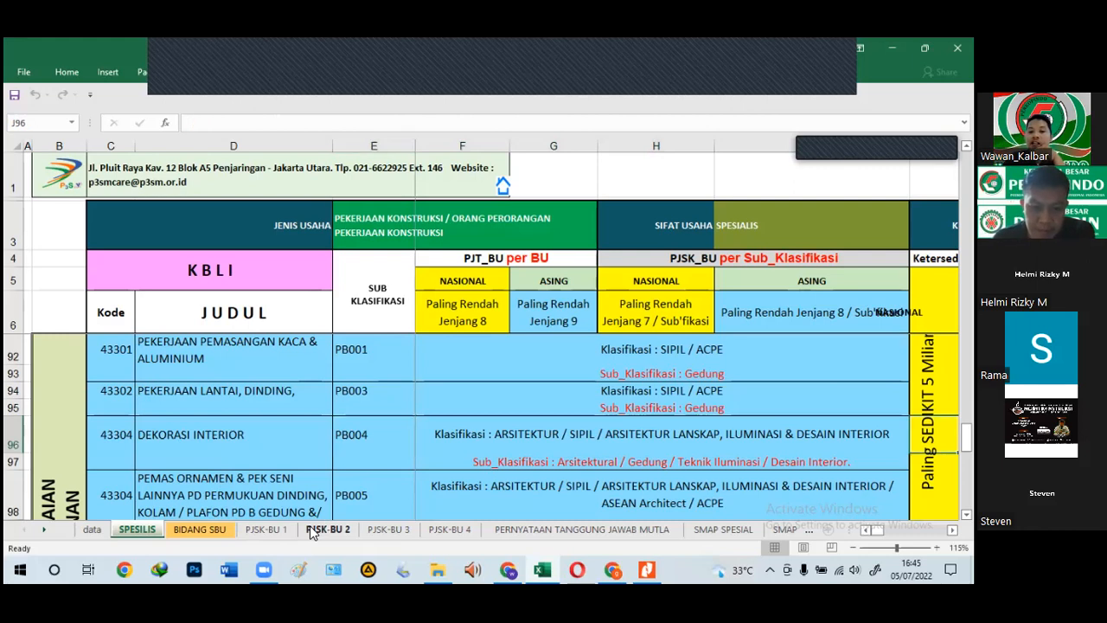
pyautogui.press('Left')
pyautogui.press('Left')
pyautogui.press('Left')
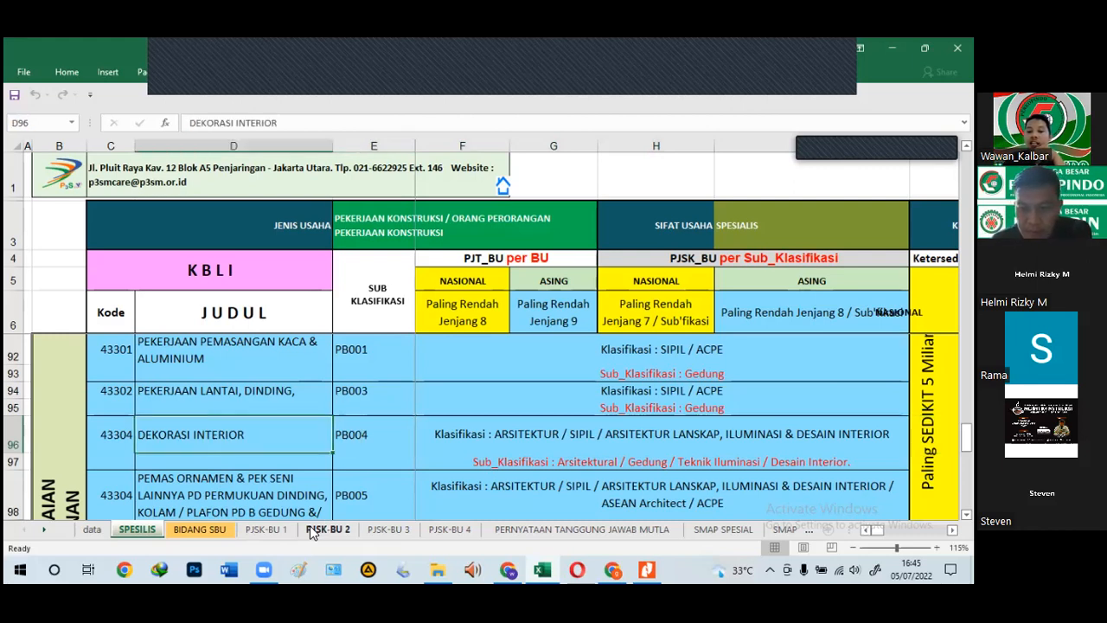
pyautogui.press('Right')
pyautogui.press('Right')
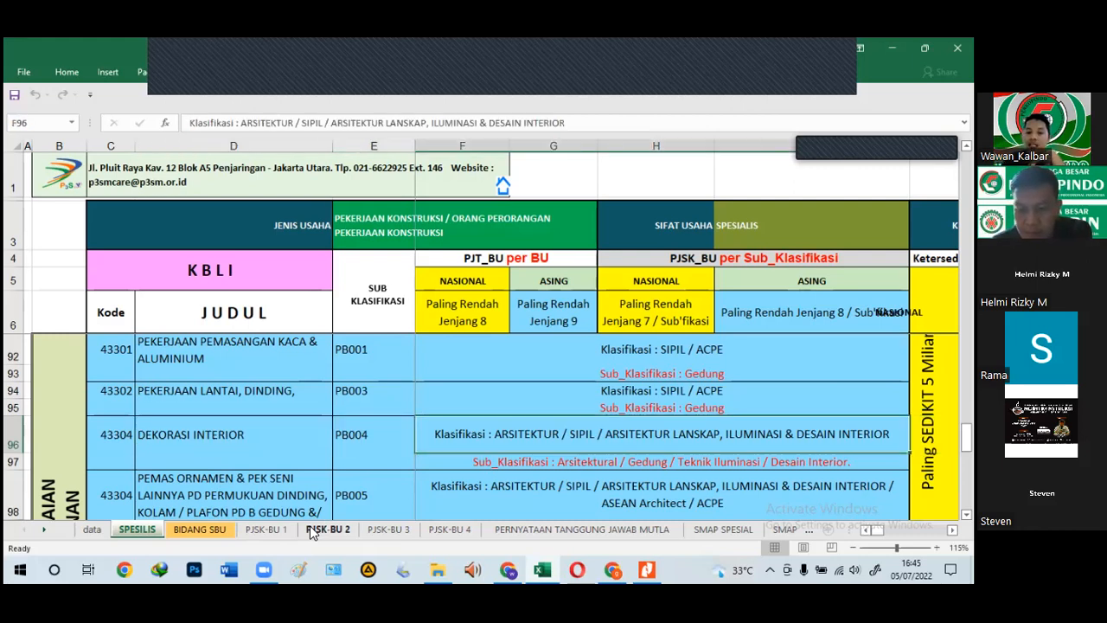
pyautogui.press('Left')
pyautogui.press('Left')
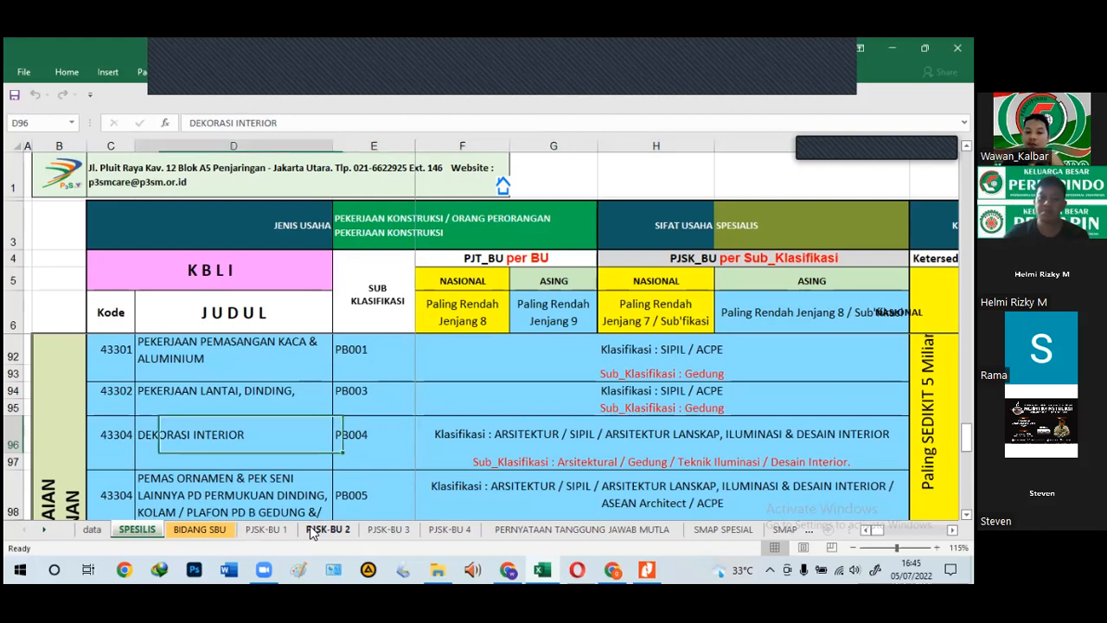
pyautogui.press('Right')
pyautogui.press('Right')
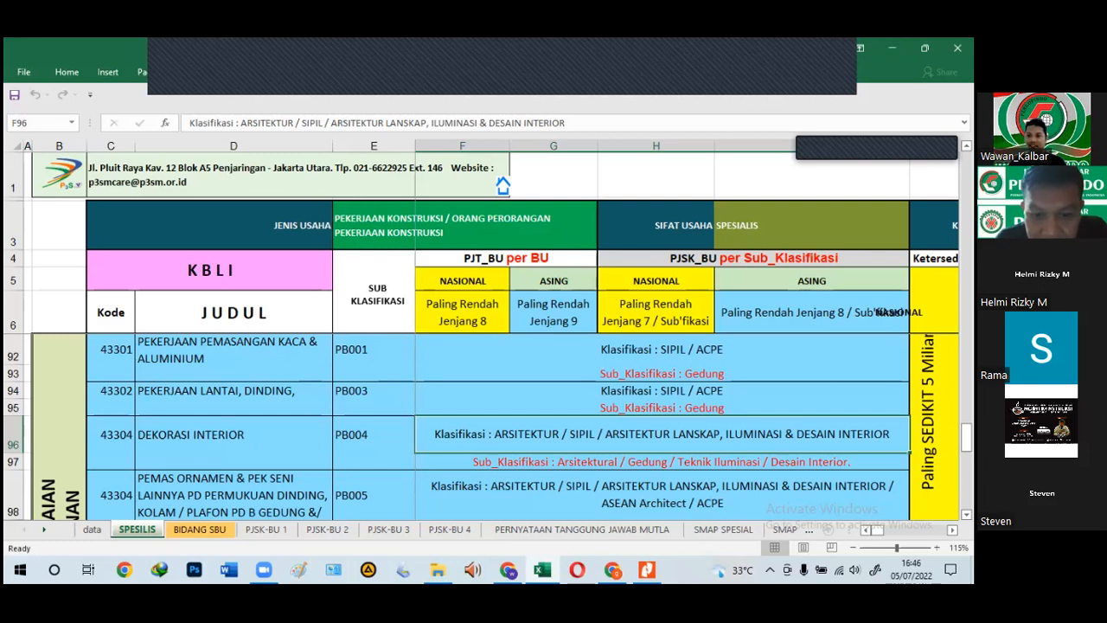
pyautogui.click(877, 148)
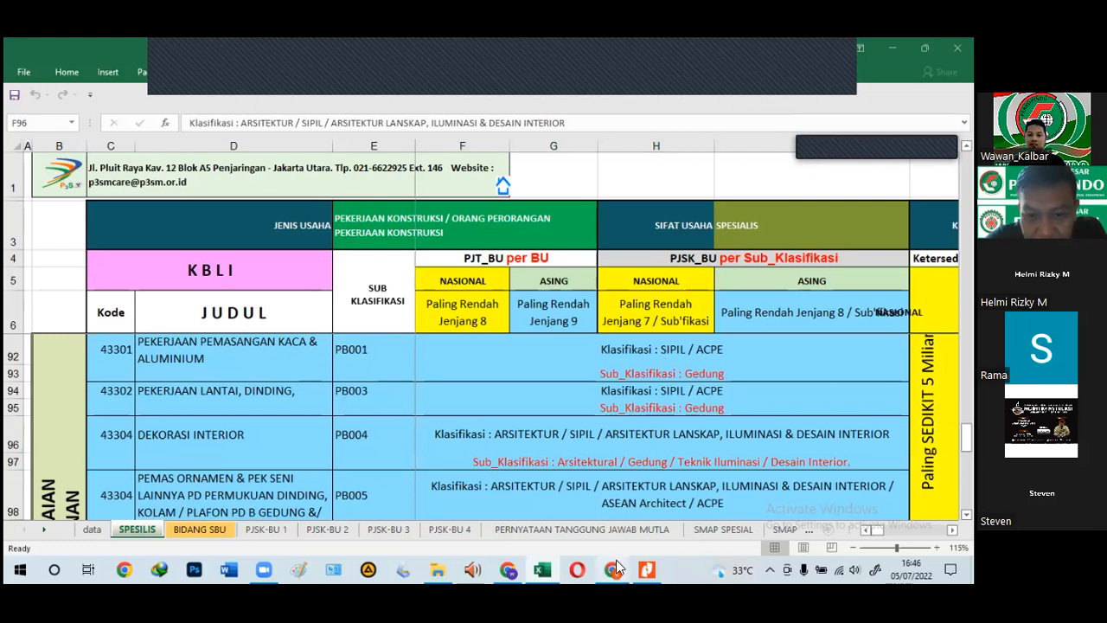
pyautogui.moveTo(613, 568)
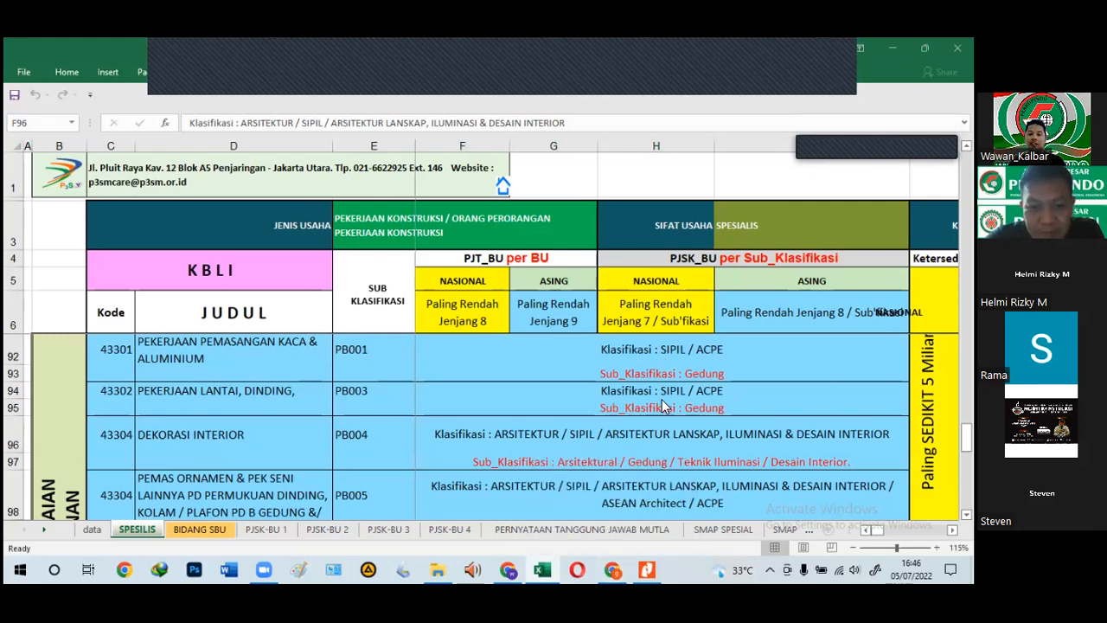
pyautogui.click(537, 350)
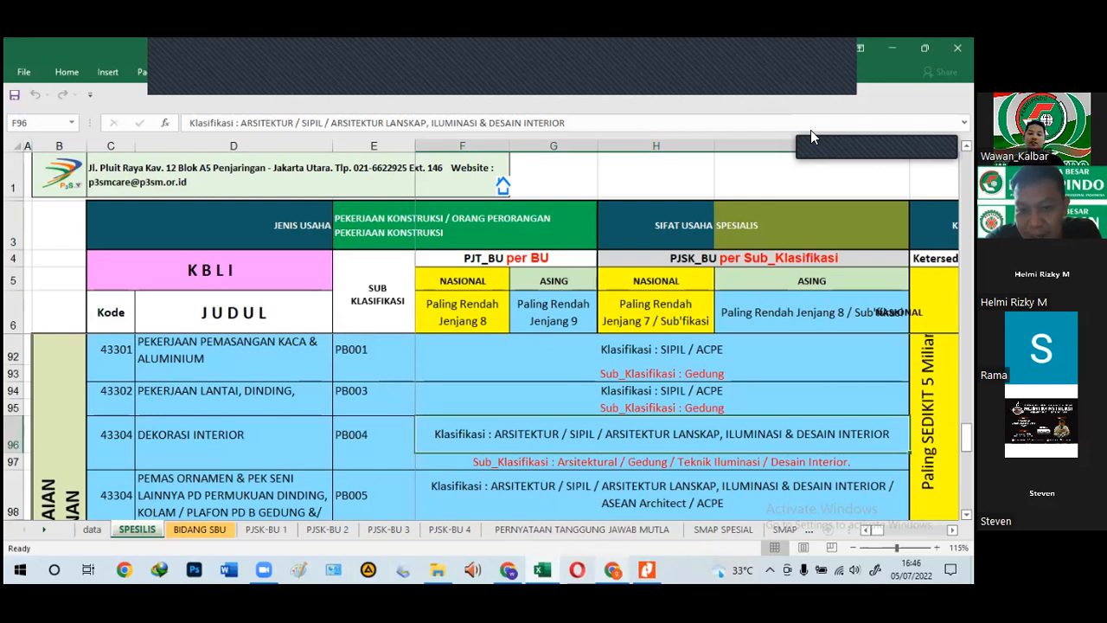
pyautogui.click(192, 366)
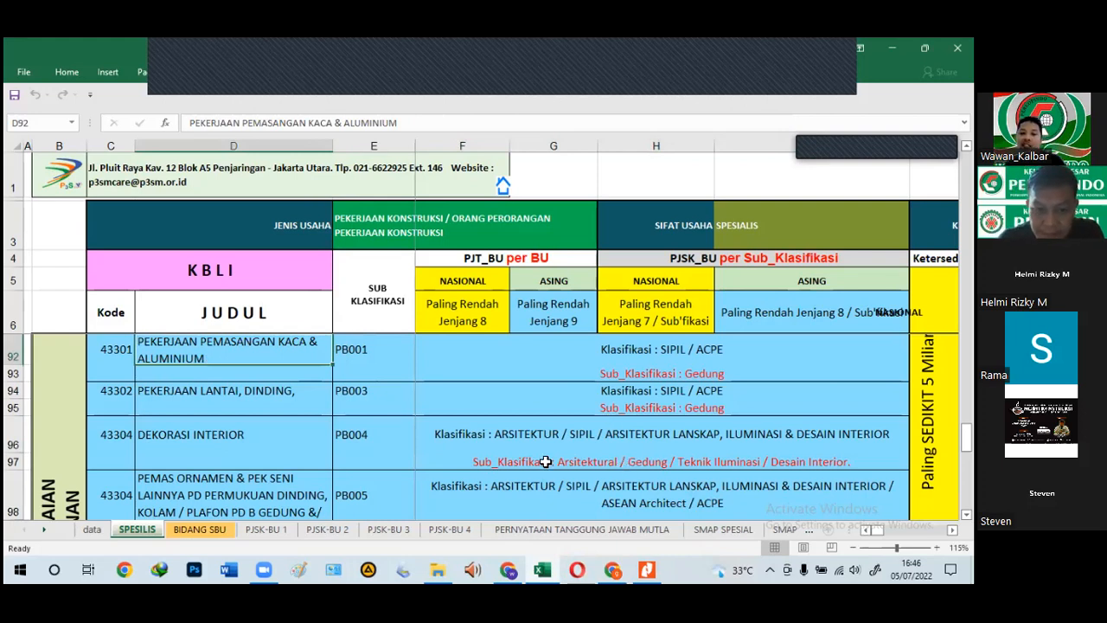
pyautogui.click(649, 348)
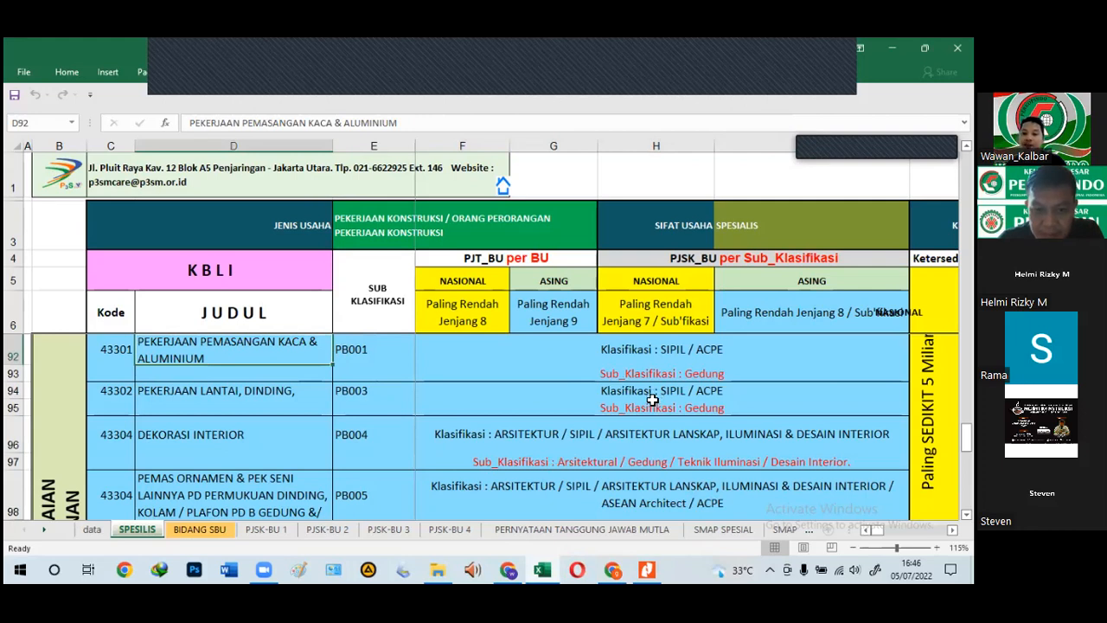
pyautogui.click(653, 403)
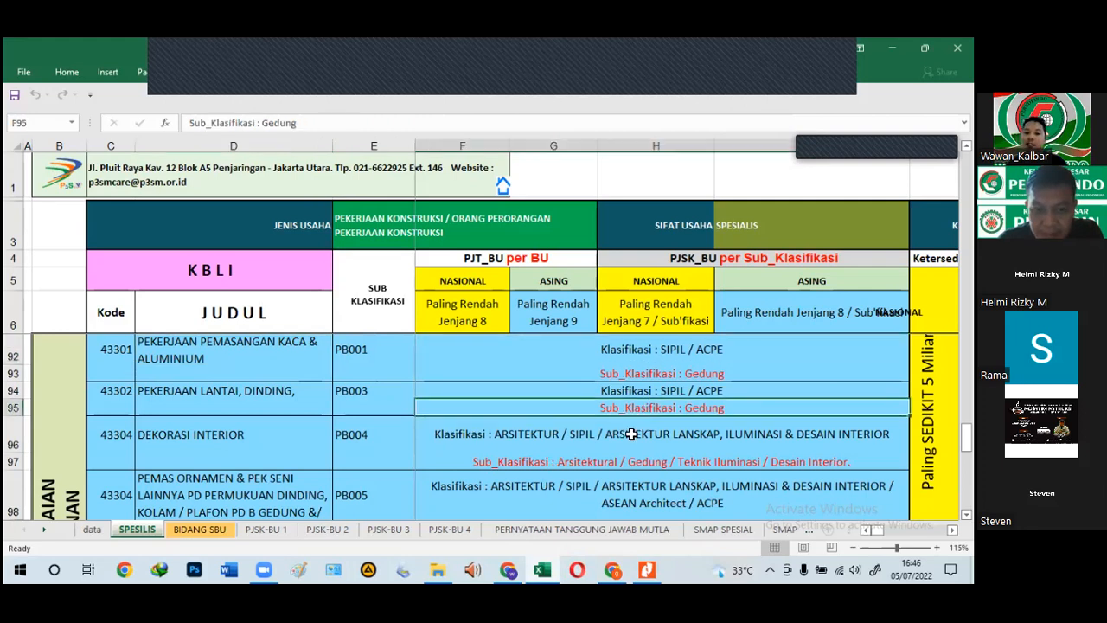
pyautogui.click(619, 490)
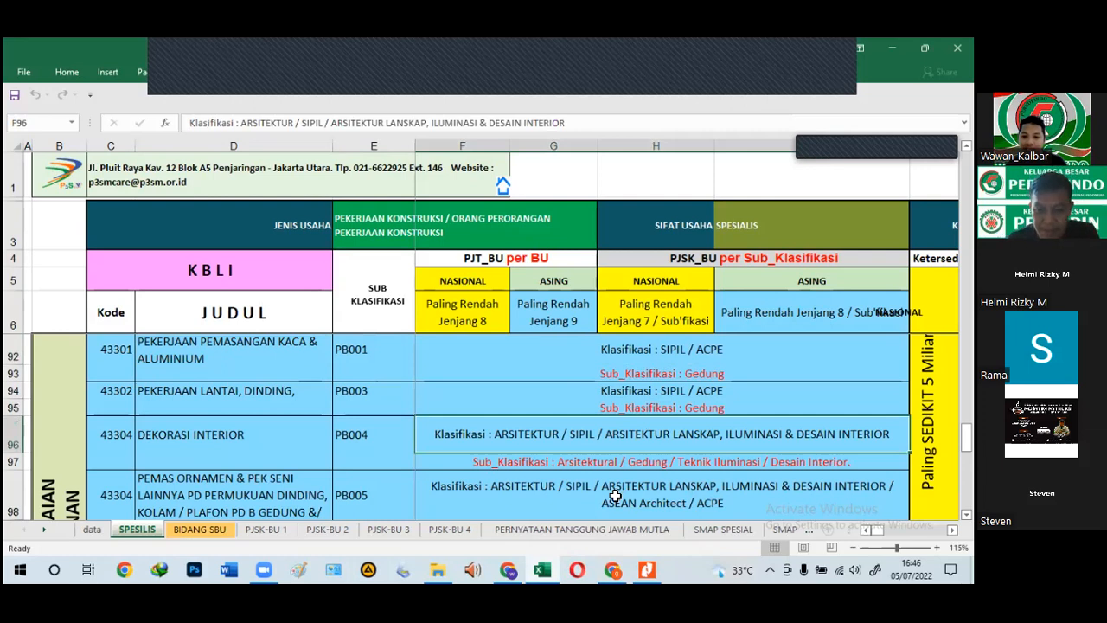
pyautogui.scroll(-1, 616, 494)
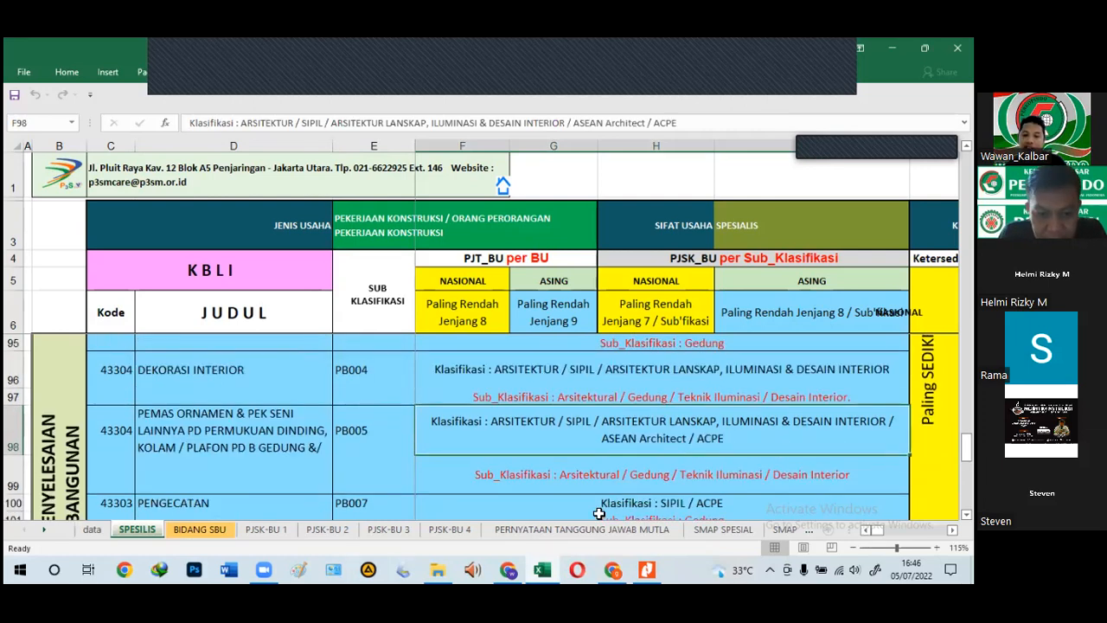
pyautogui.click(600, 511)
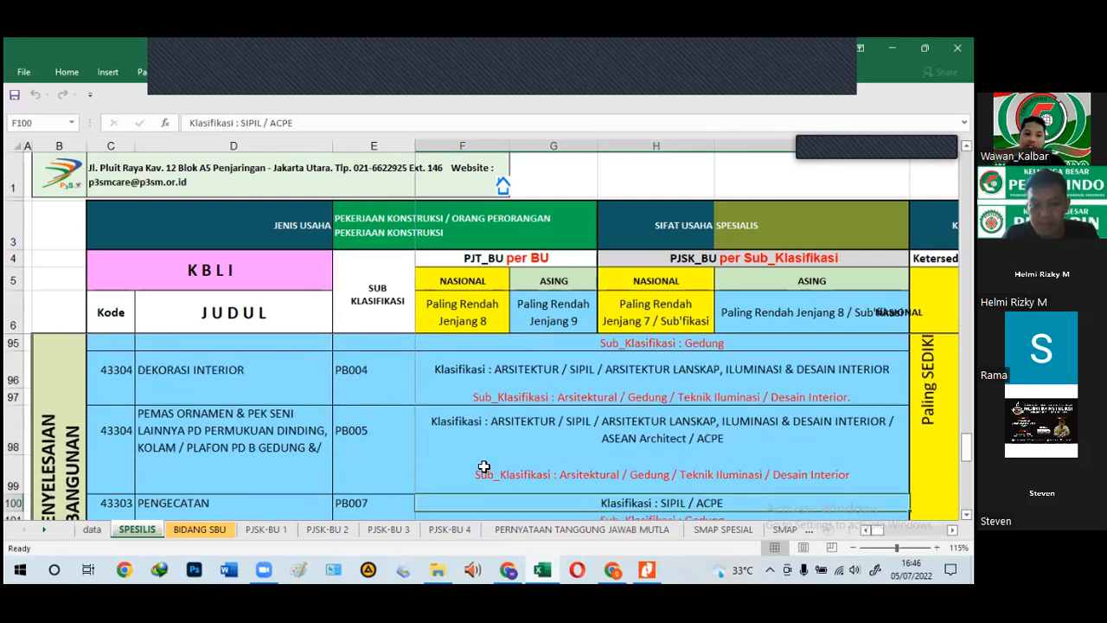
pyautogui.click(517, 422)
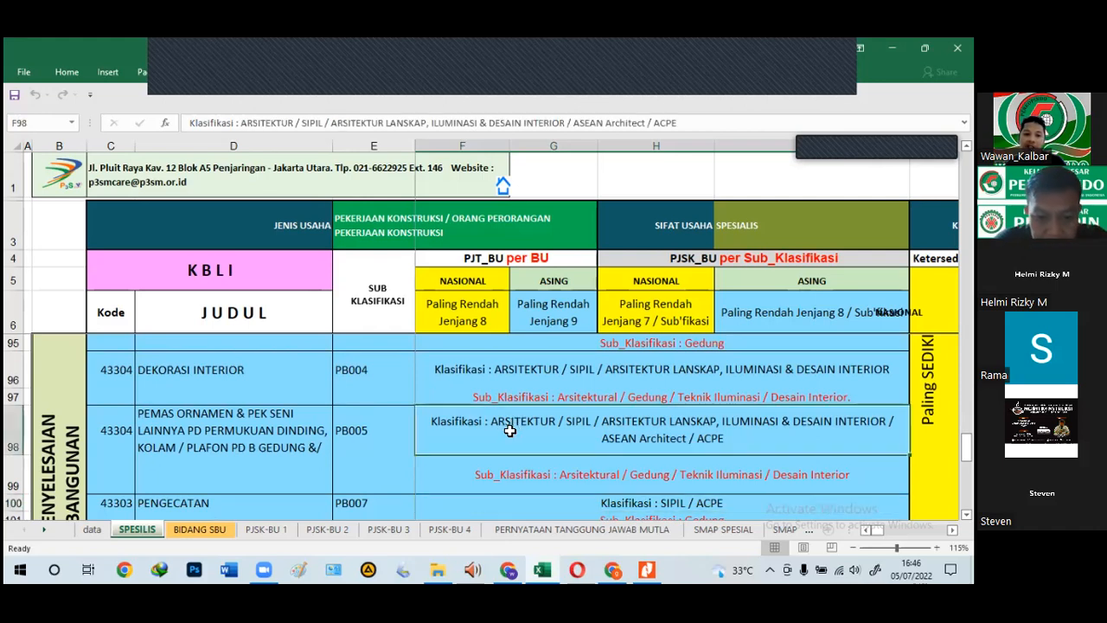
pyautogui.scroll(-1, 510, 431)
pyautogui.click(748, 455)
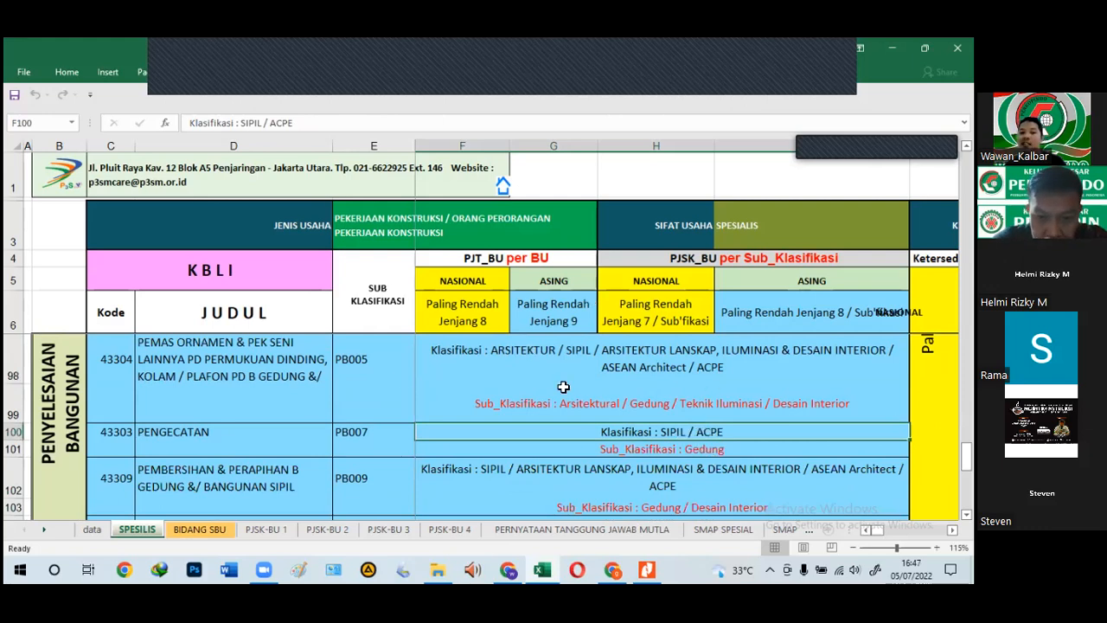
pyautogui.click(387, 369)
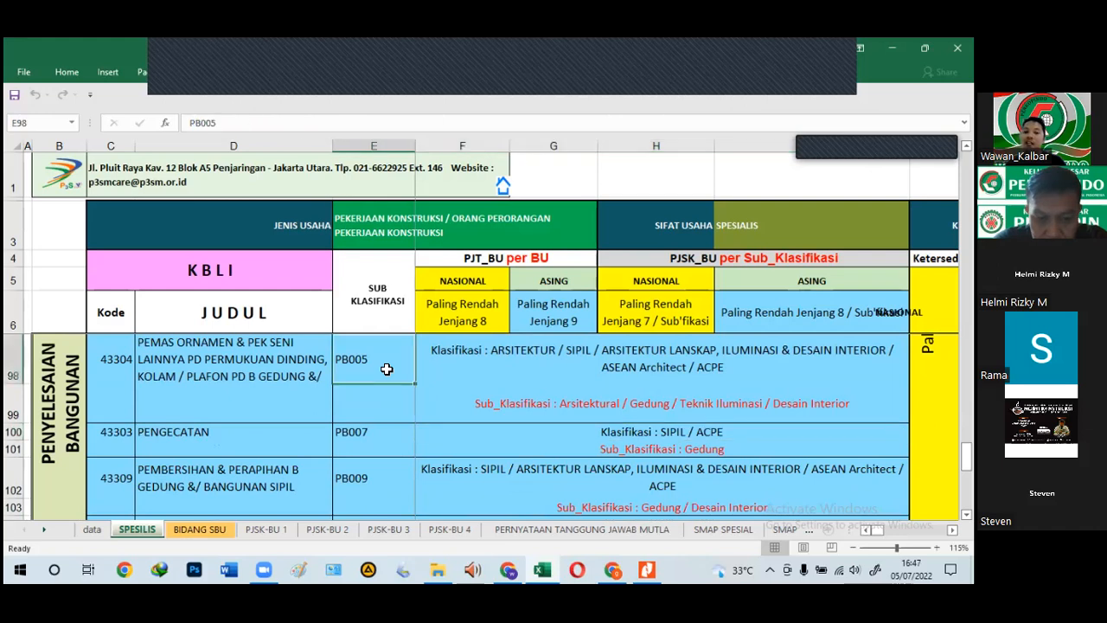
pyautogui.click(658, 442)
pyautogui.click(577, 357)
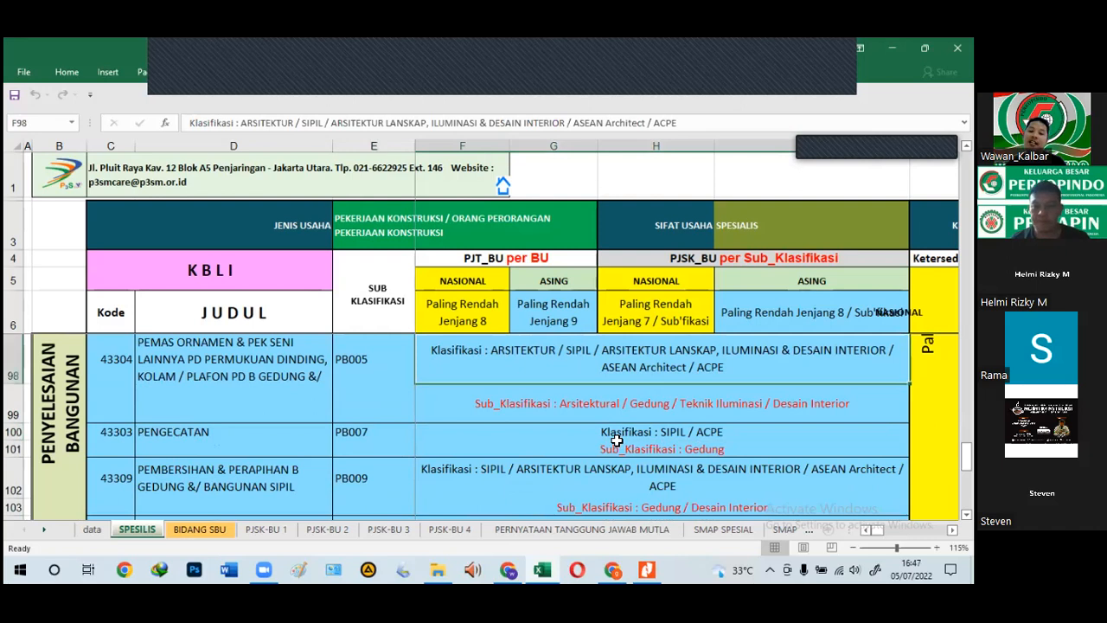
pyautogui.click(618, 445)
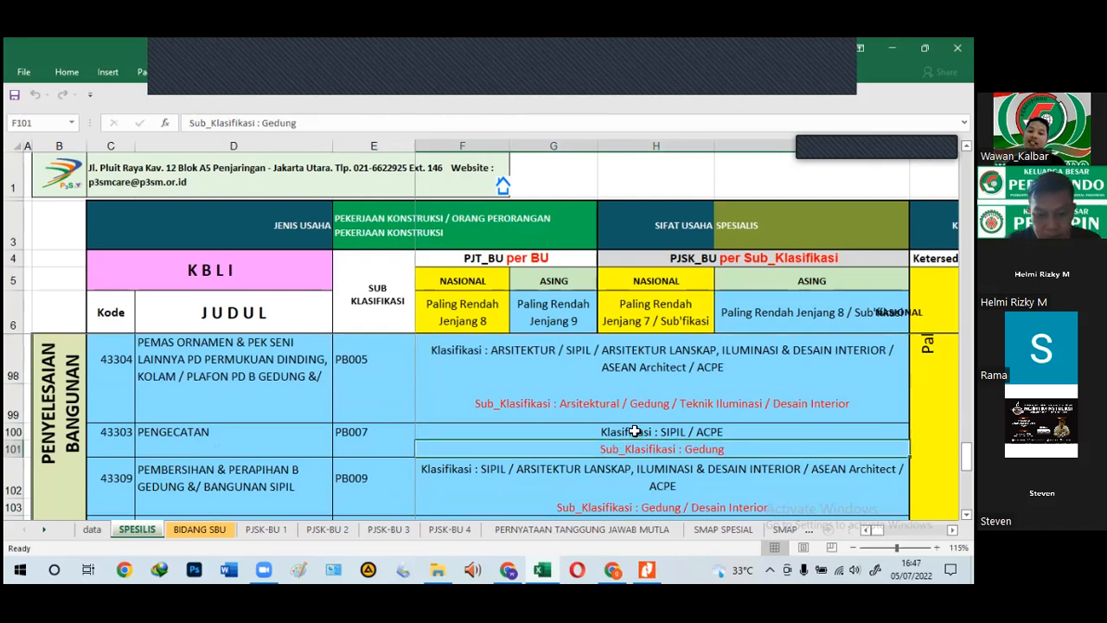
pyautogui.scroll(1, 635, 431)
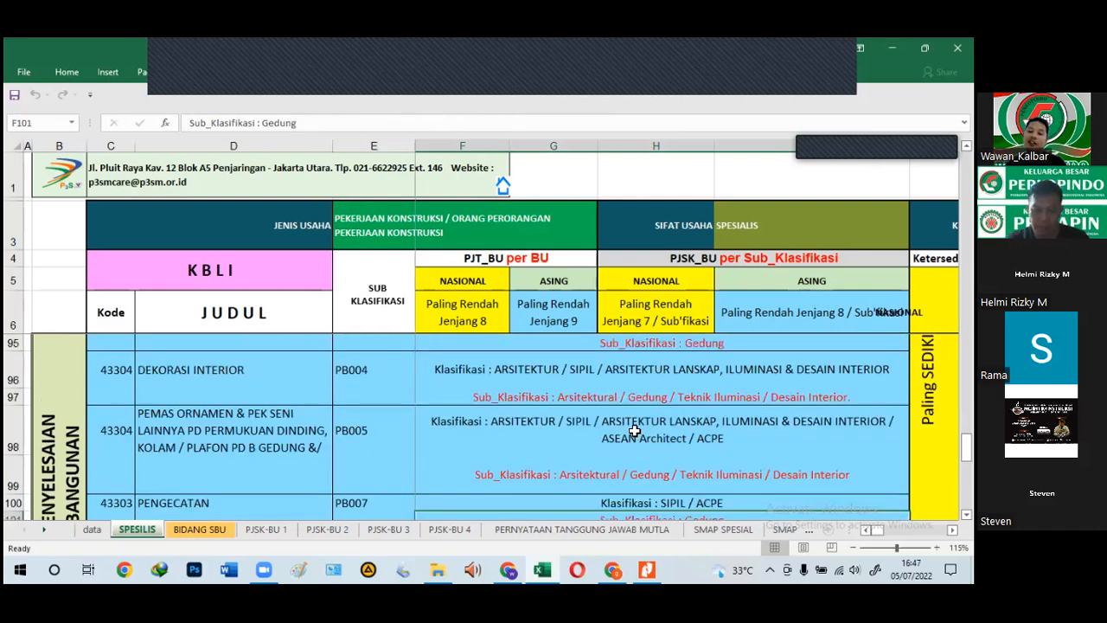
pyautogui.scroll(1, 635, 431)
pyautogui.scroll(1, 625, 429)
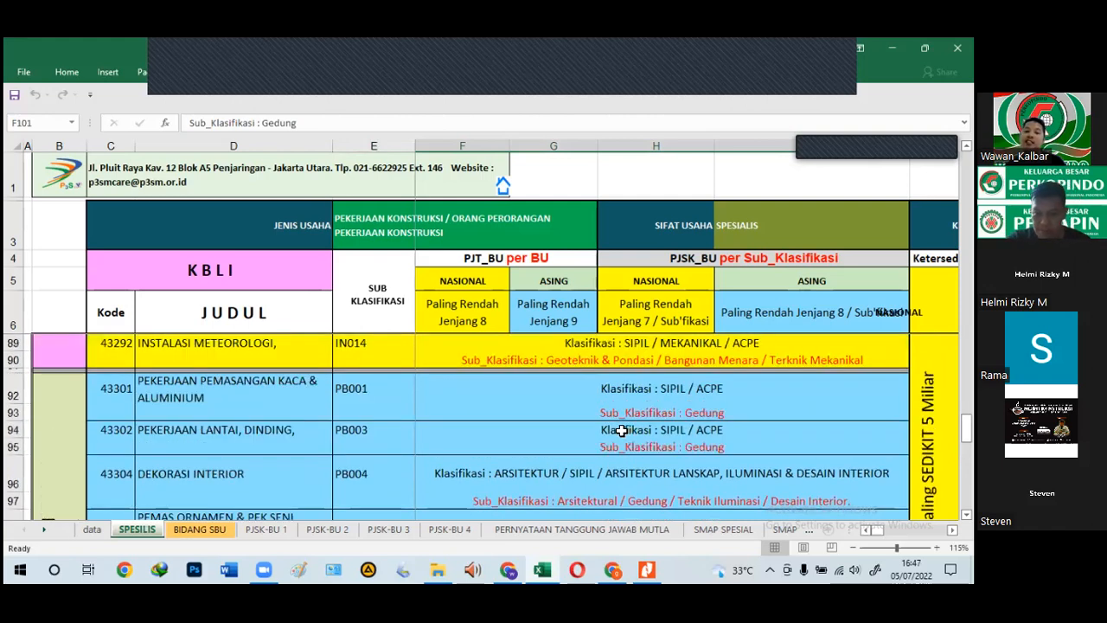
pyautogui.click(179, 531)
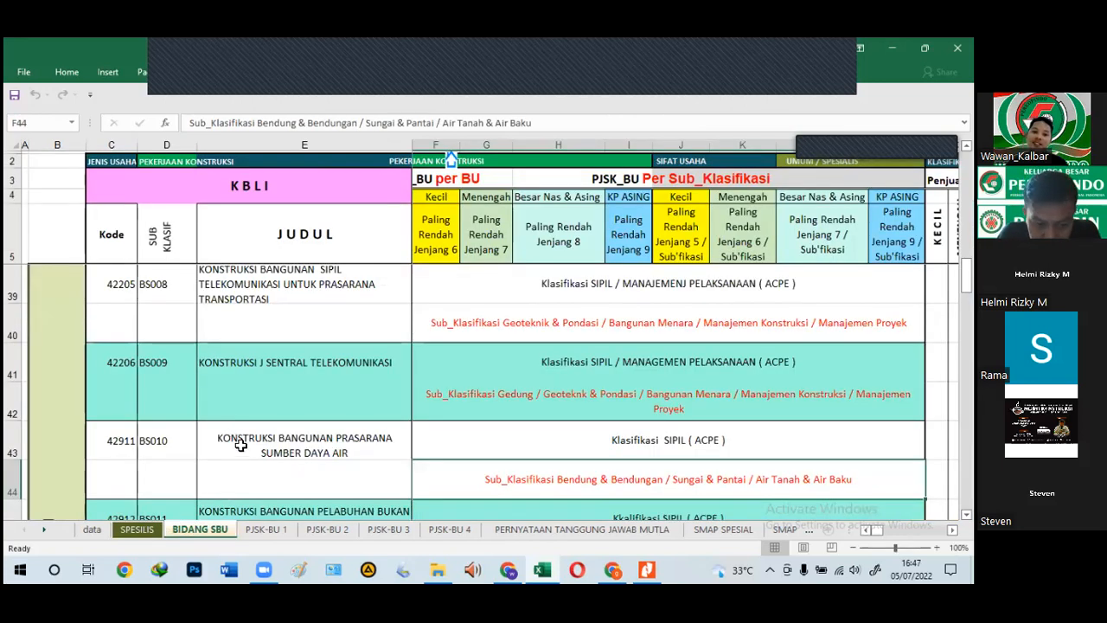
pyautogui.scroll(8, 240, 444)
pyautogui.scroll(3, 244, 452)
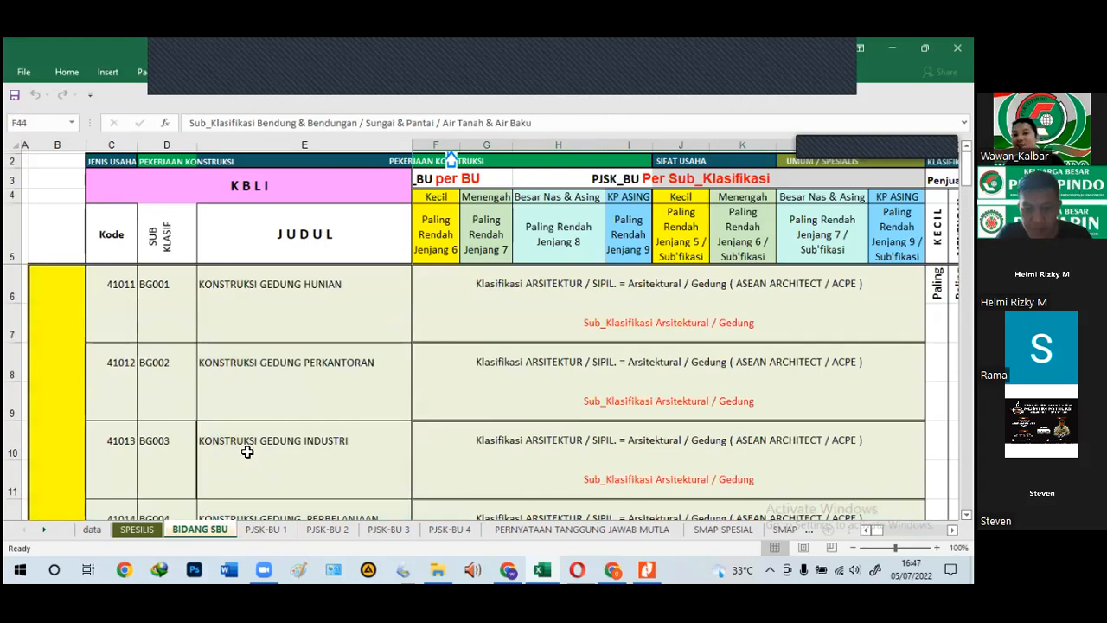
pyautogui.click(287, 305)
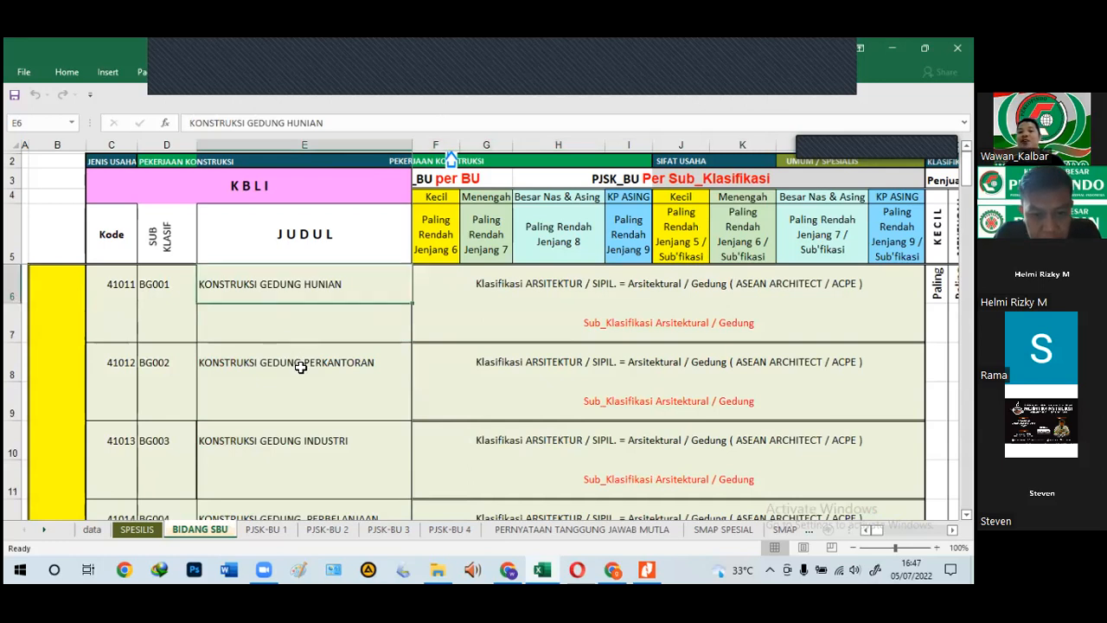
pyautogui.scroll(-7, 298, 365)
pyautogui.scroll(-2, 298, 365)
pyautogui.click(298, 365)
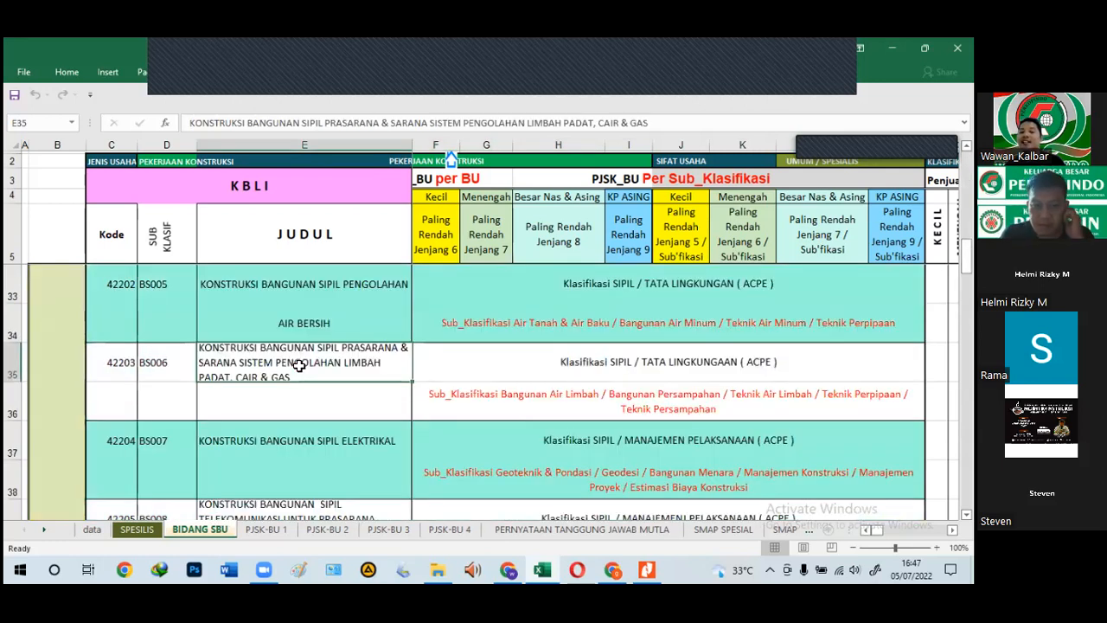
pyautogui.scroll(3, 300, 368)
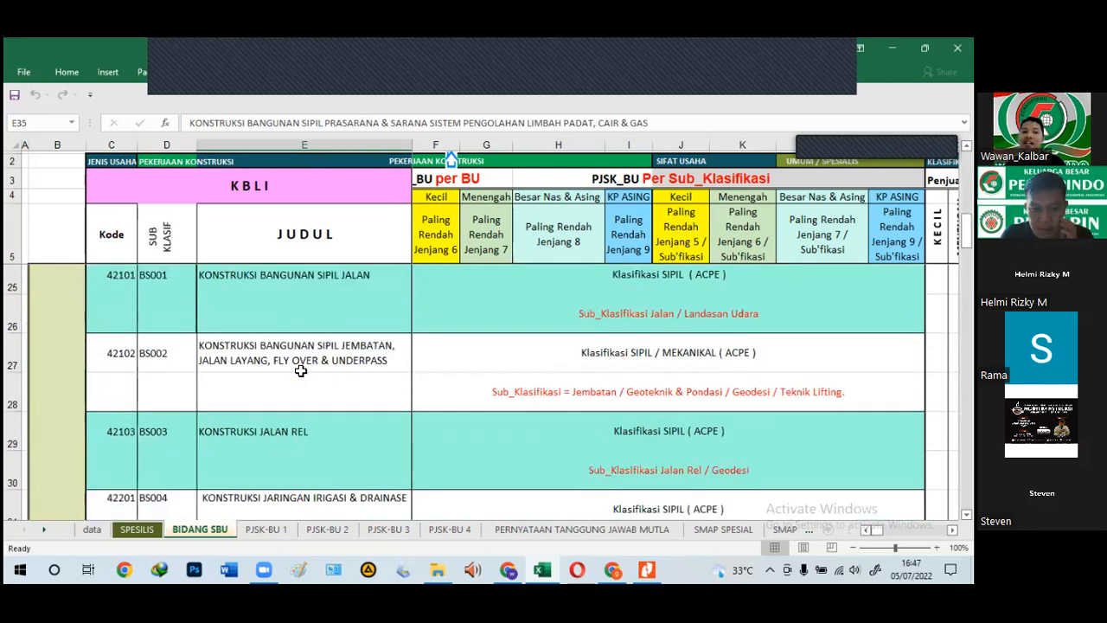
pyautogui.scroll(5, 300, 372)
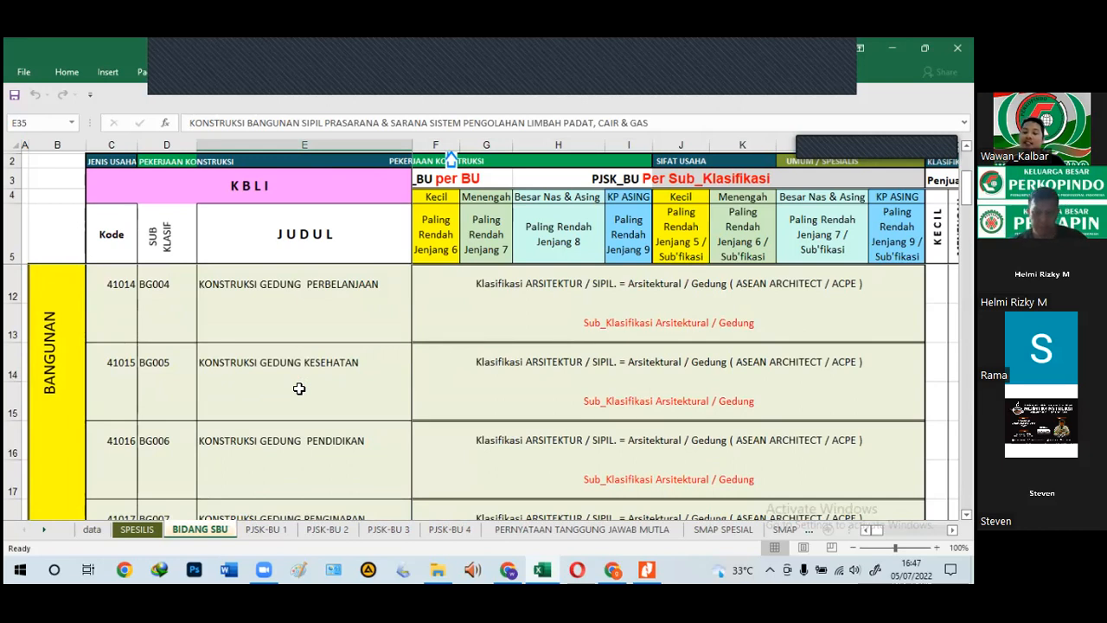
pyautogui.scroll(-7, 300, 388)
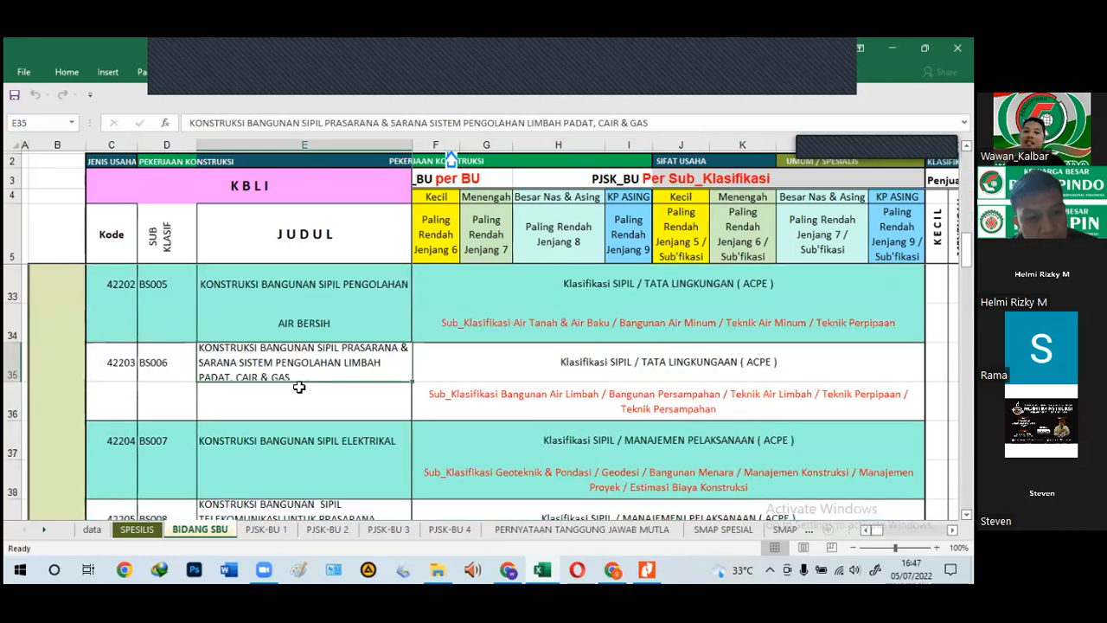
pyautogui.scroll(-2, 297, 385)
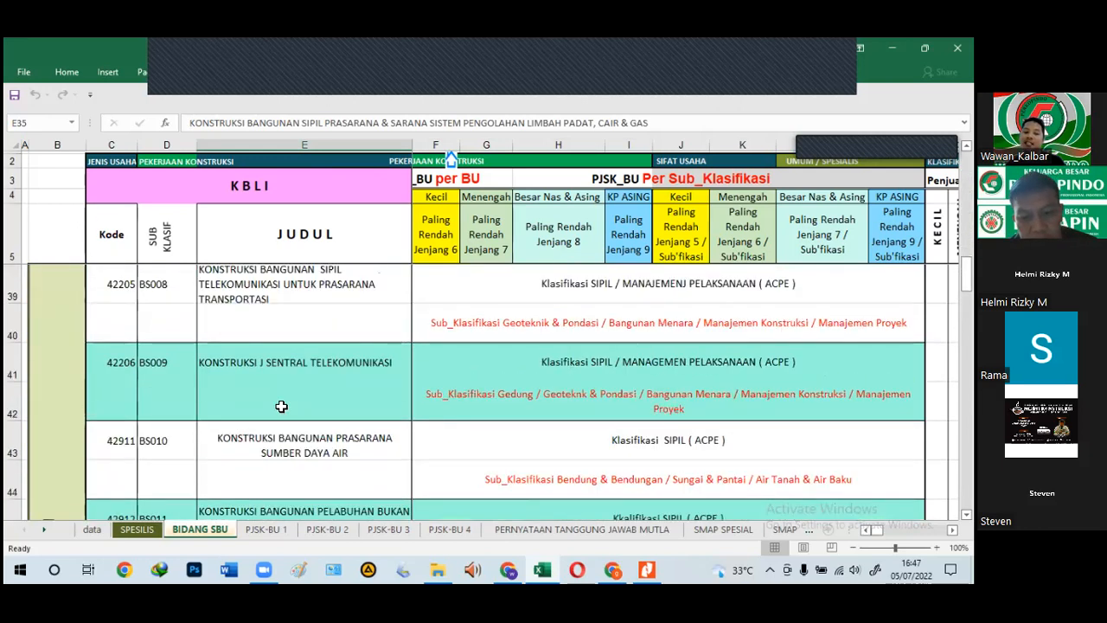
pyautogui.click(293, 461)
pyautogui.scroll(11, 296, 447)
pyautogui.click(321, 323)
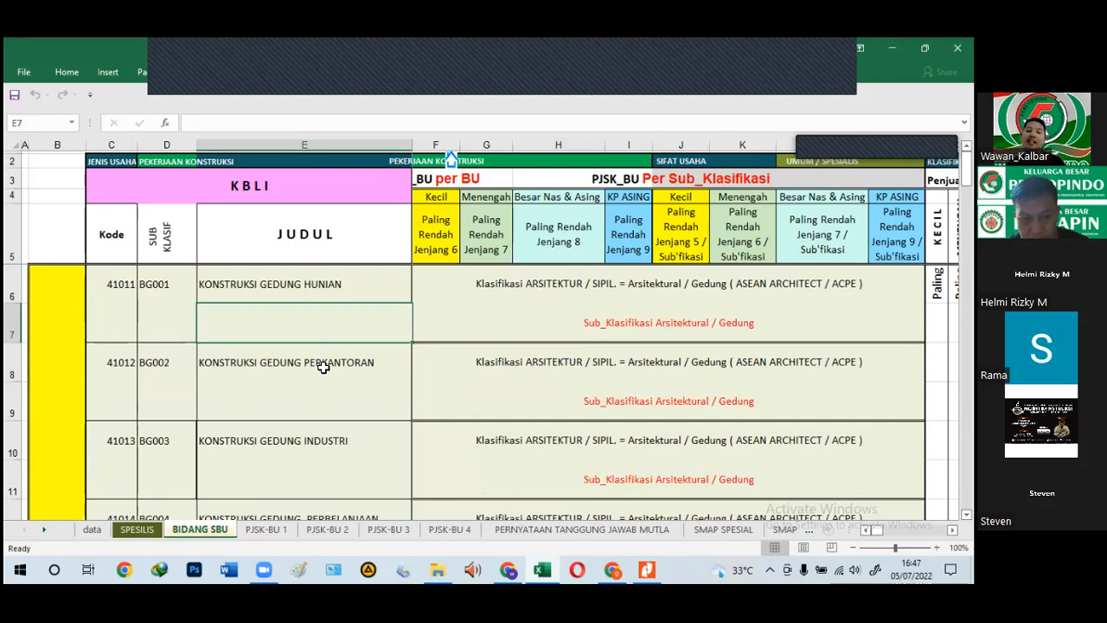
pyautogui.click(137, 531)
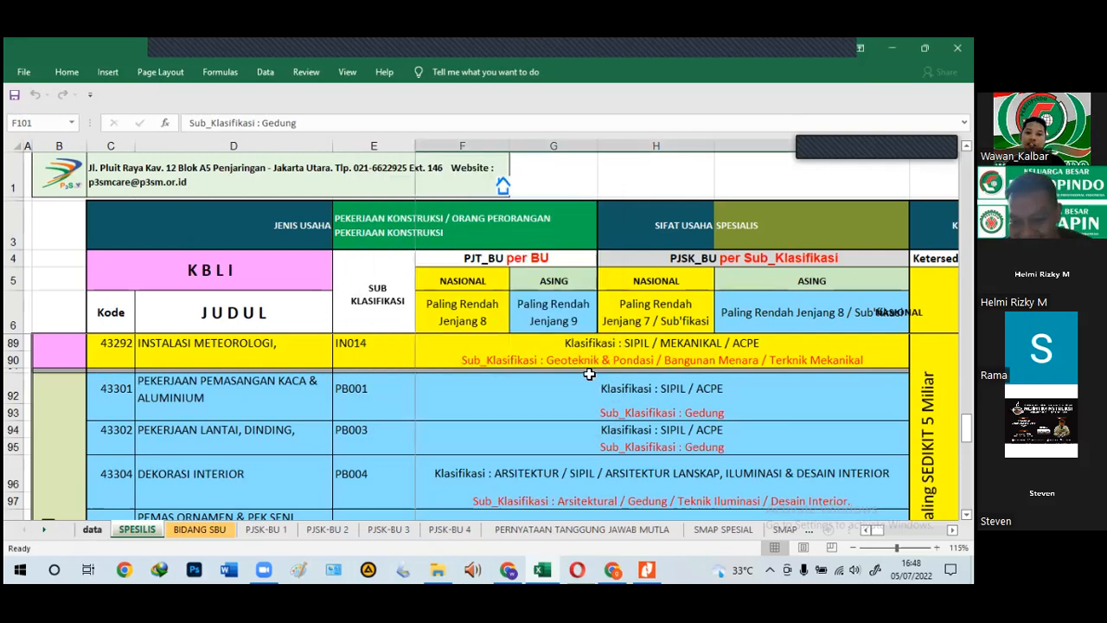
# Step: Review the company details on the data sheet, including Sifat Badan Usaha Umum, then bring up the OSS login page
pyautogui.click(90, 530)
pyautogui.scroll(13, 461, 394)
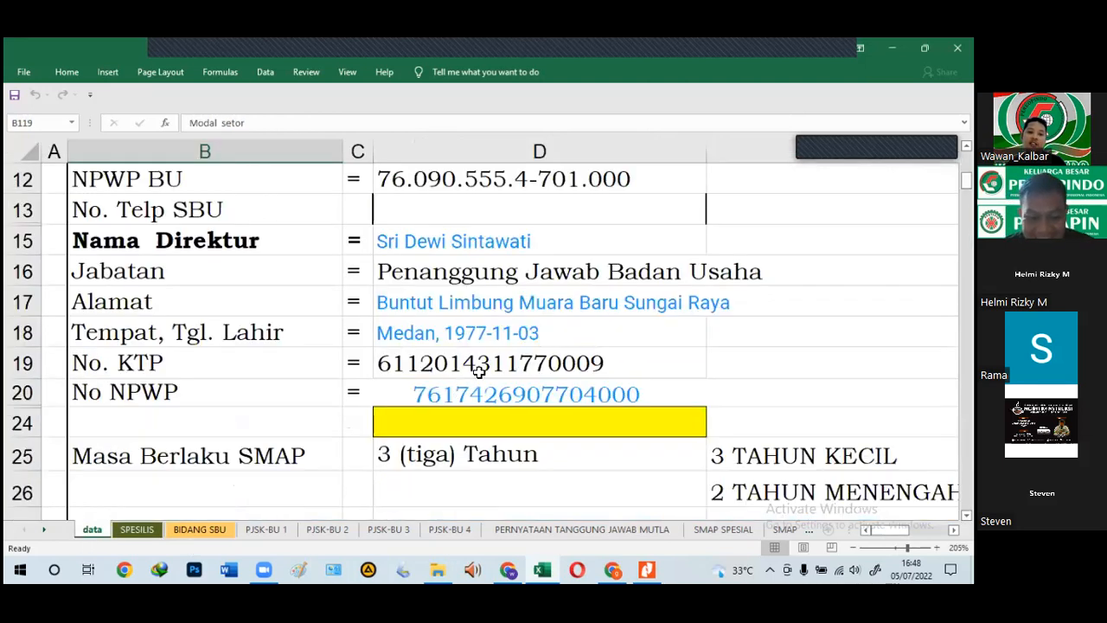
pyautogui.scroll(4, 725, 214)
pyautogui.click(732, 183)
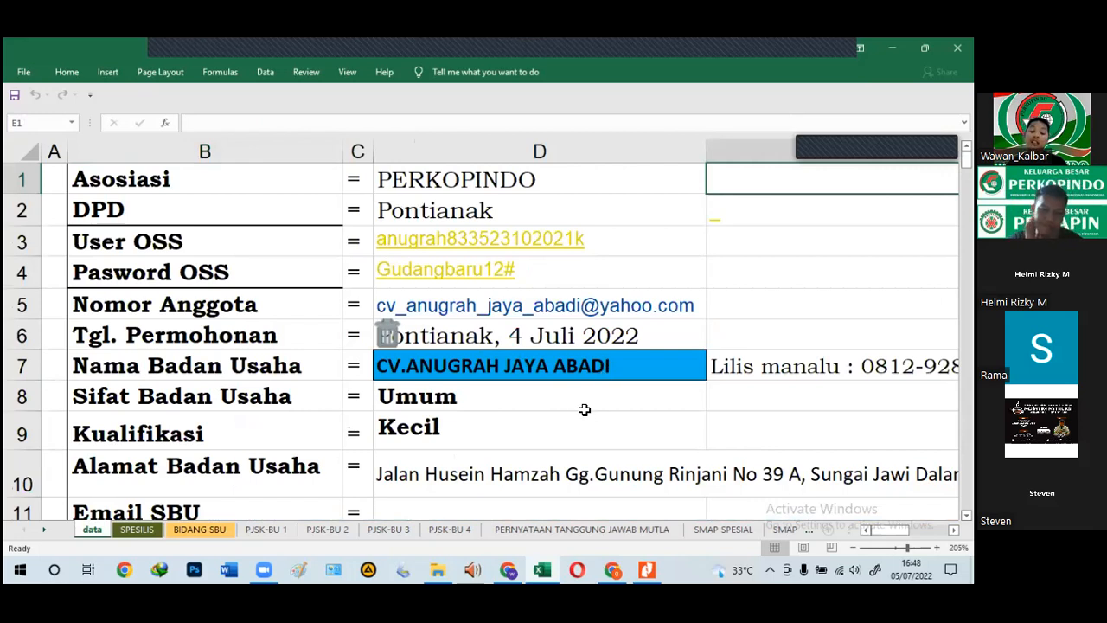
pyautogui.click(592, 401)
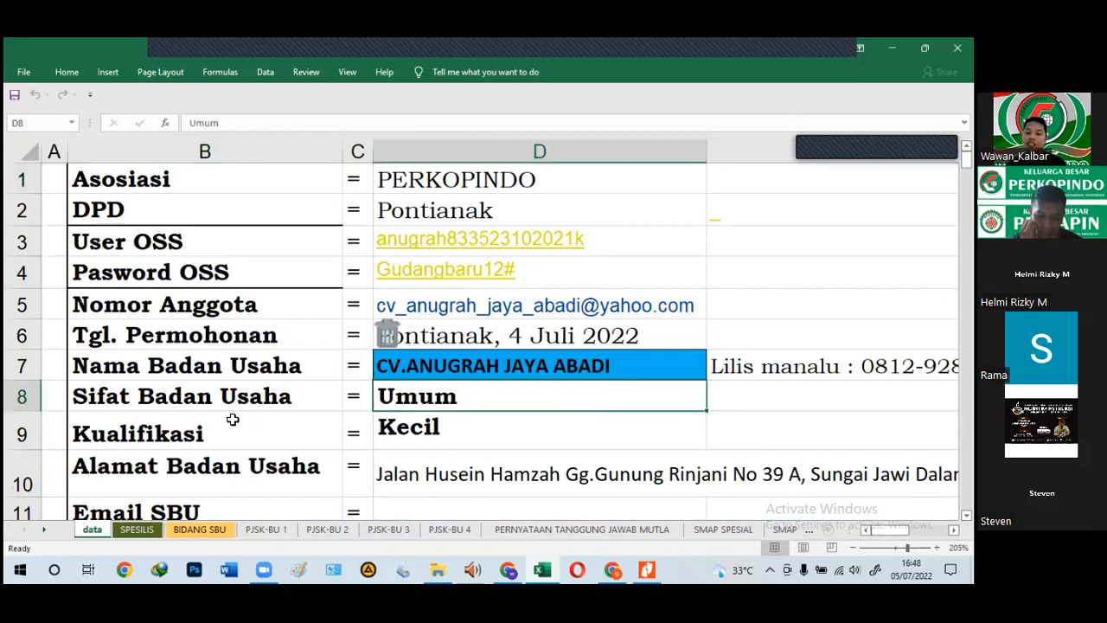
pyautogui.click(611, 568)
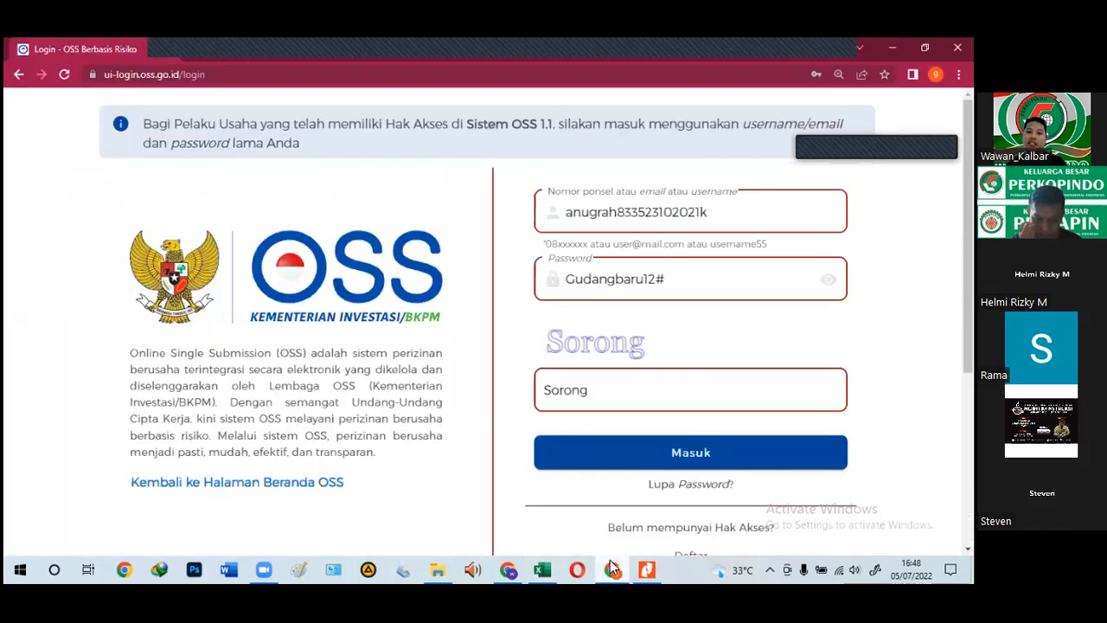
# Step: Return to the OSS login page, verify the username, password and captcha 'Sorong', and sign in
pyautogui.click(539, 562)
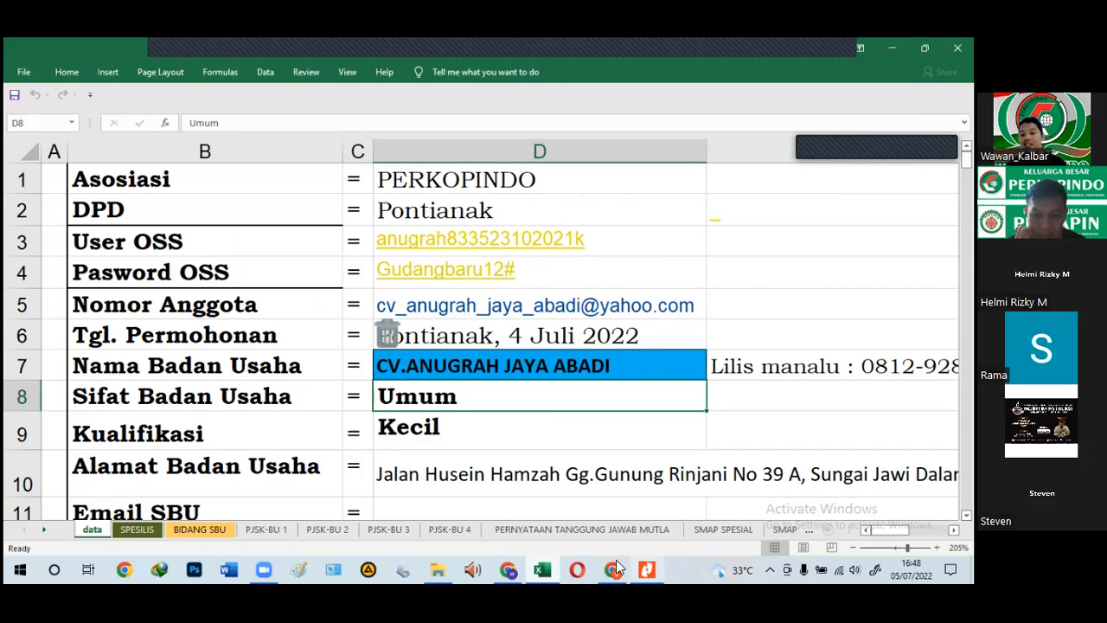
pyautogui.moveTo(616, 568)
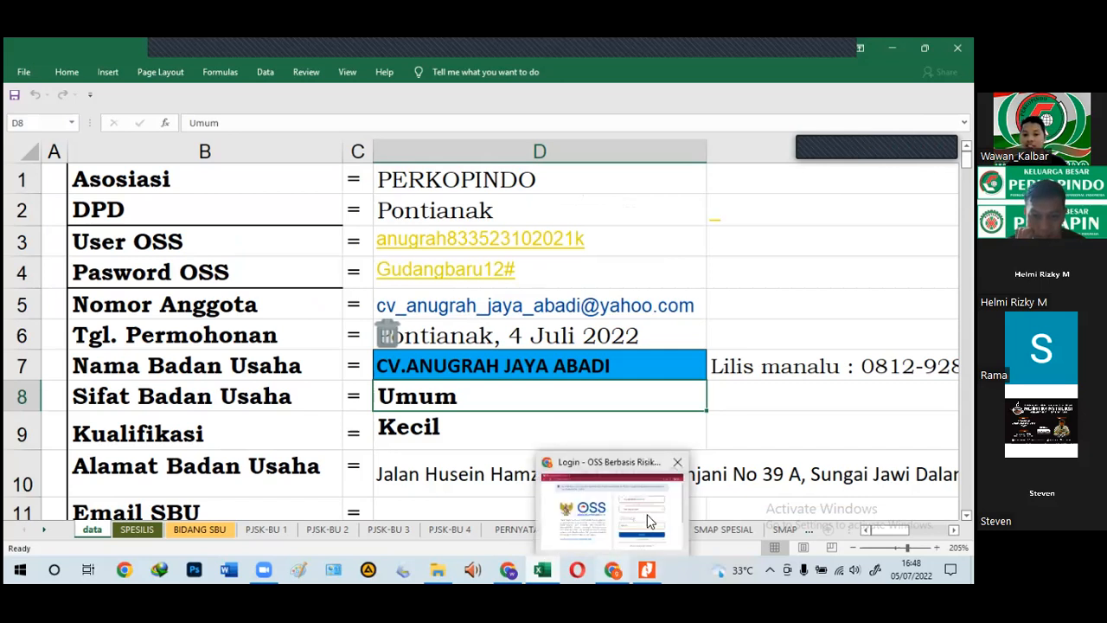
pyautogui.click(668, 505)
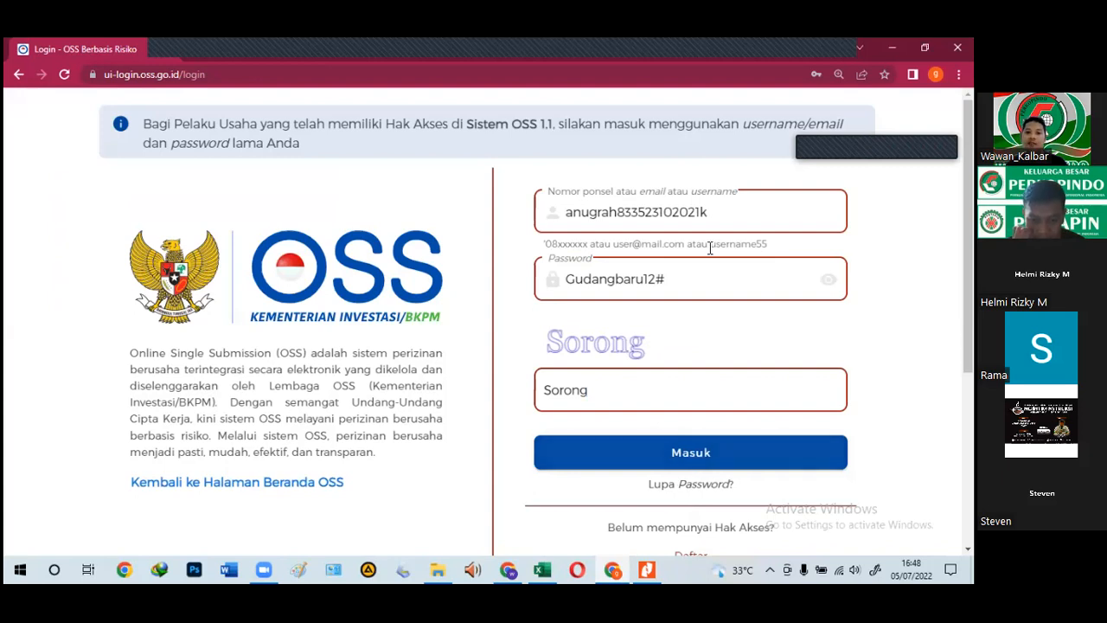
pyautogui.click(750, 215)
pyautogui.click(704, 295)
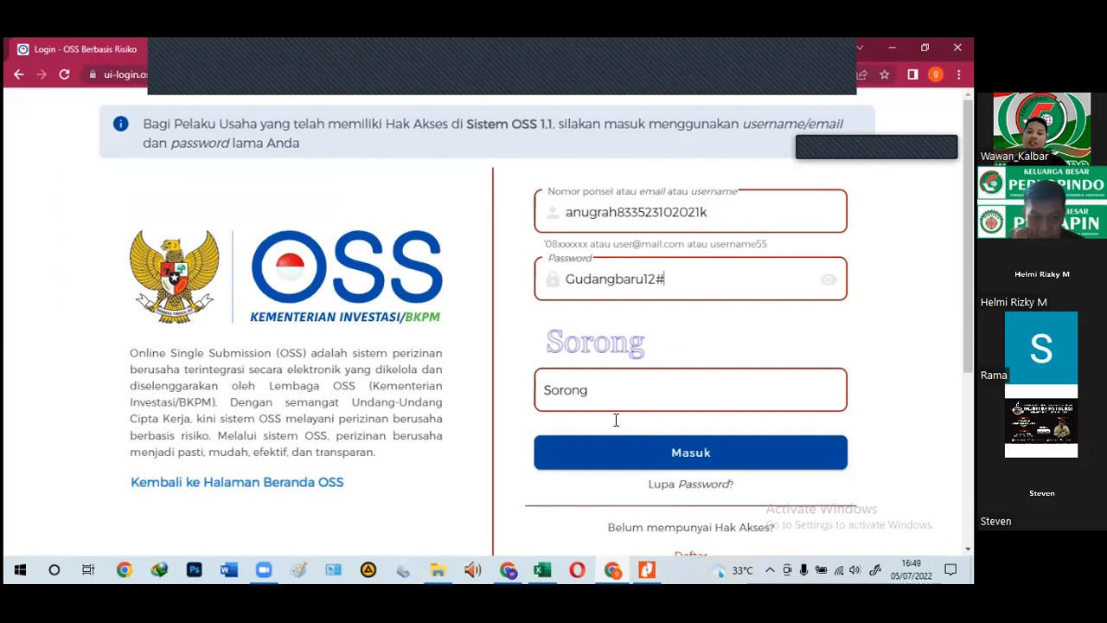
pyautogui.click(622, 384)
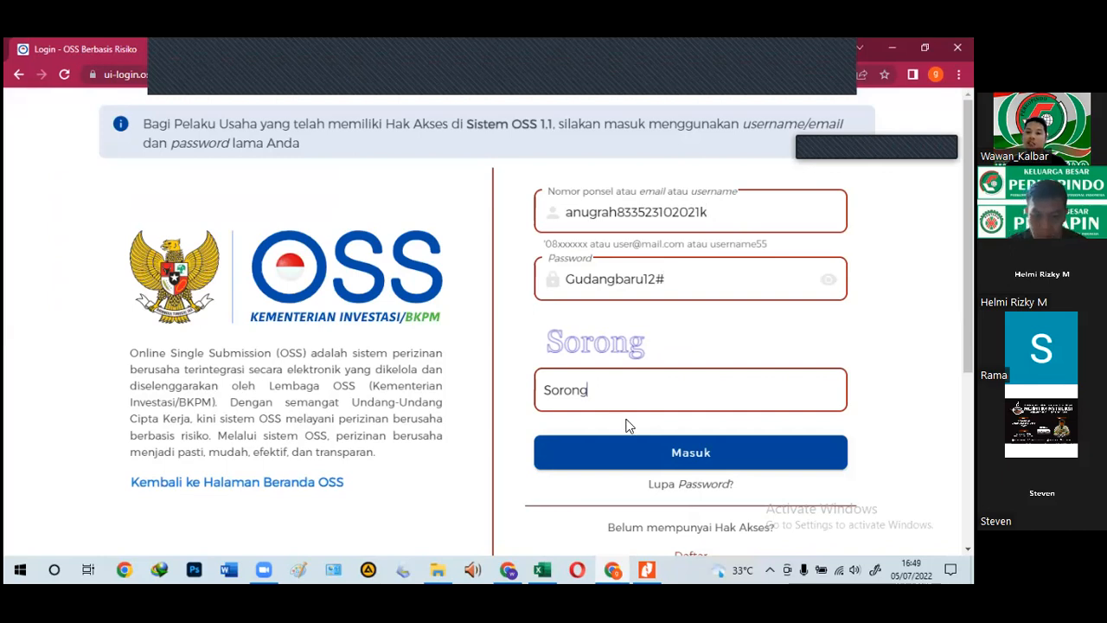
pyautogui.scroll(-1, 699, 262)
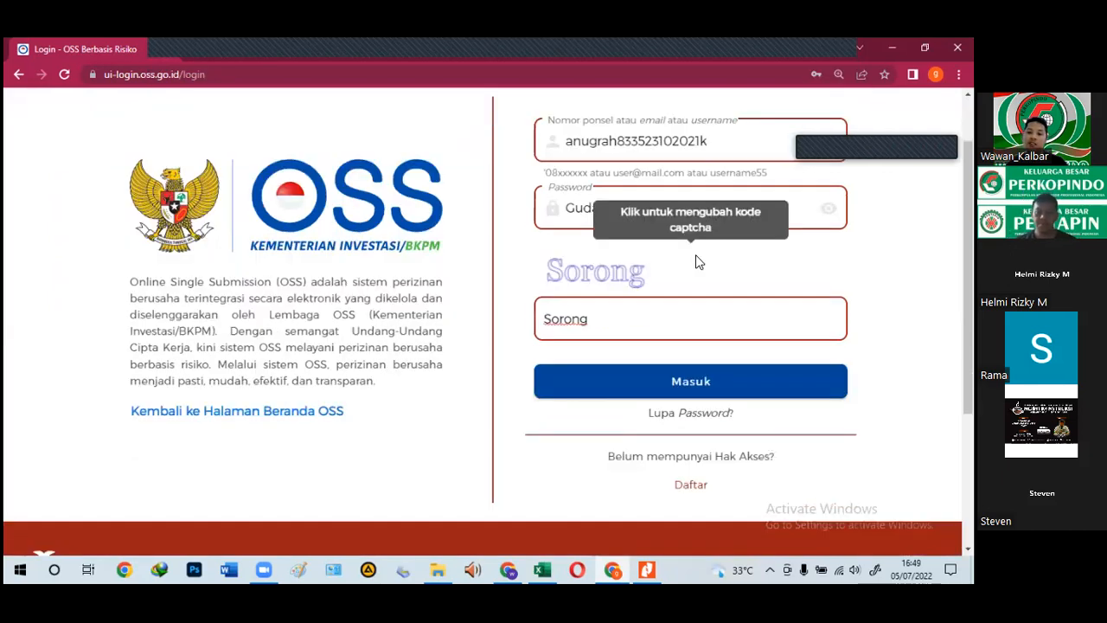
pyautogui.click(741, 391)
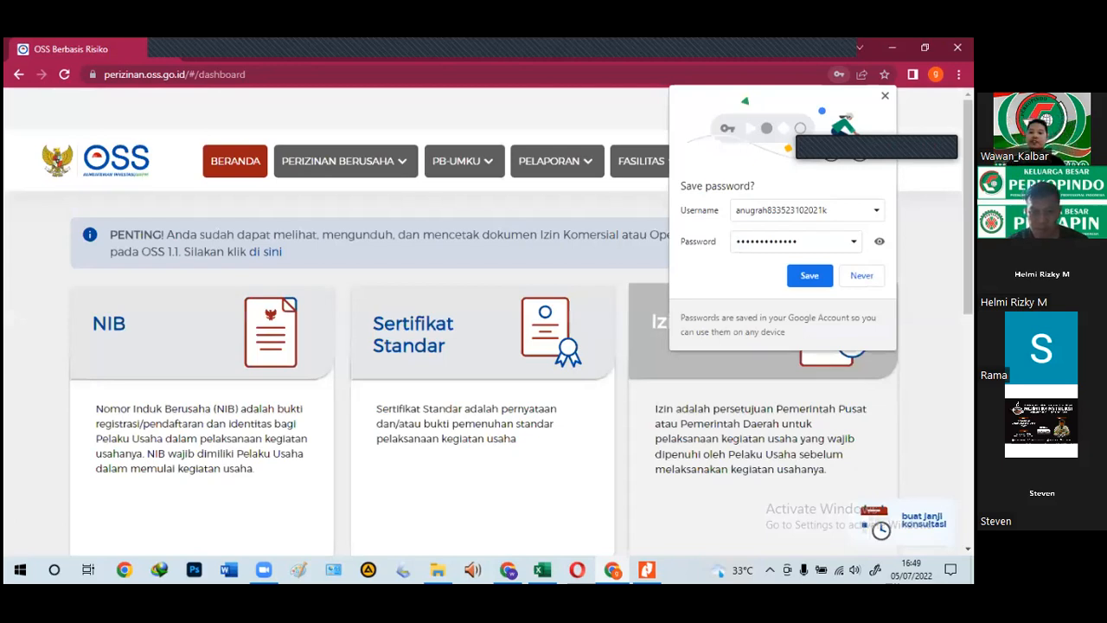
# Step: Save the OSS account password in Chrome's Save password prompt
pyautogui.click(810, 275)
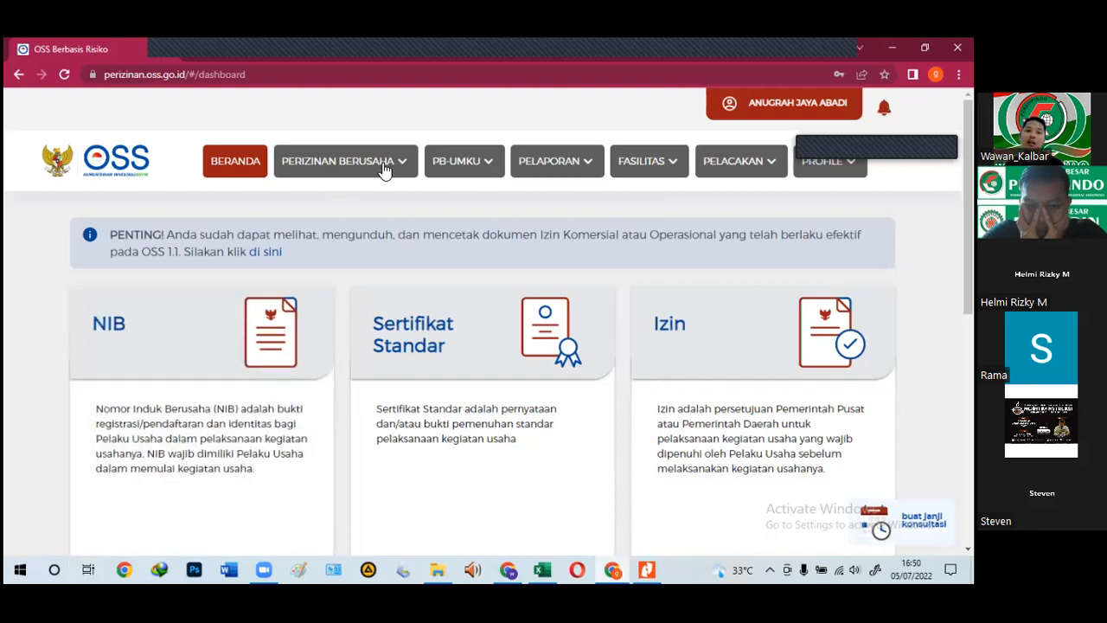
# Step: Start a new PB-UMKU application from the licensing menu, then return to the Excel workbook
pyautogui.click(381, 168)
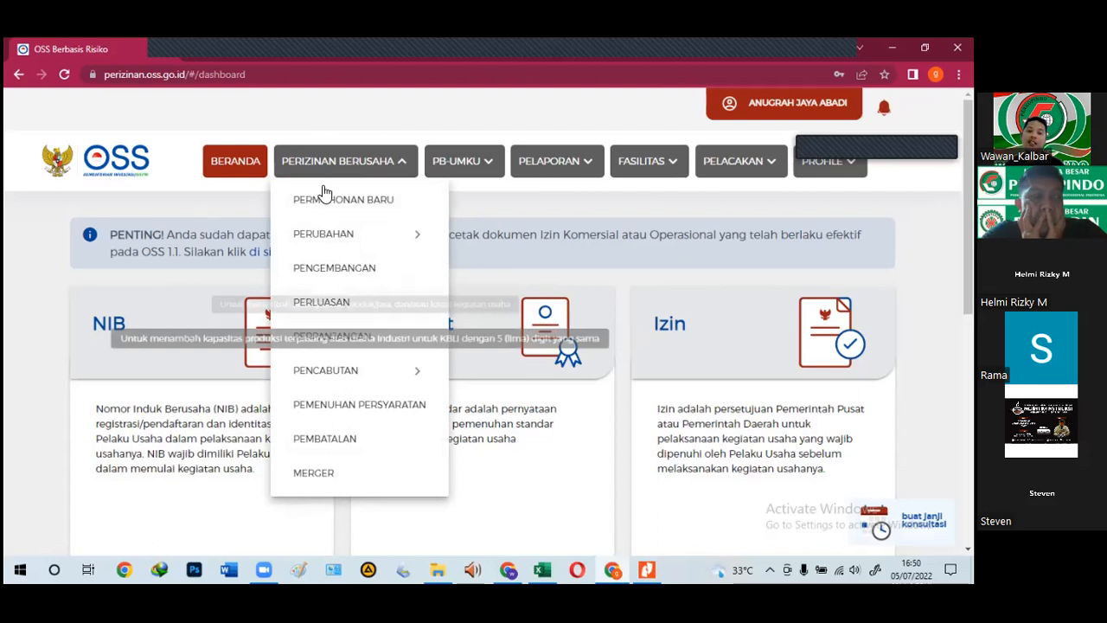
pyautogui.click(459, 166)
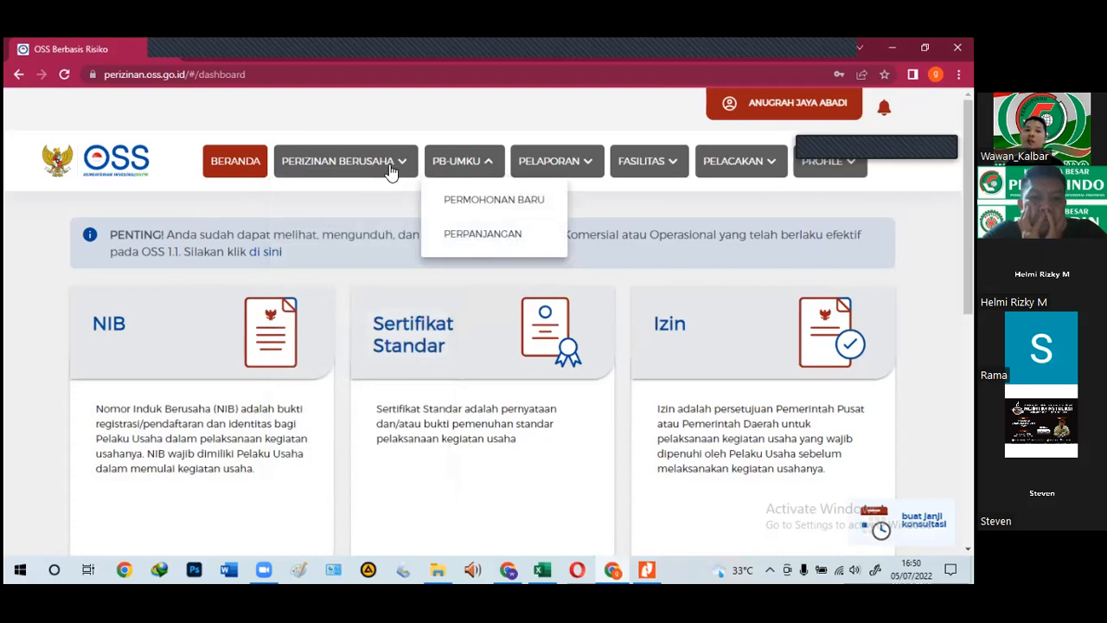
pyautogui.click(351, 177)
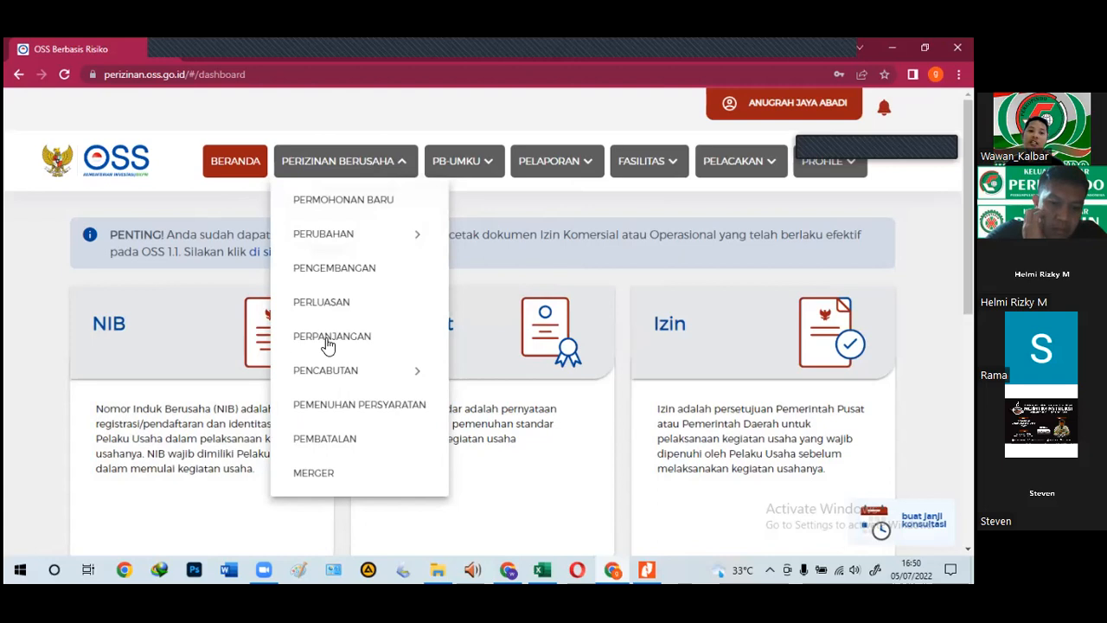
pyautogui.click(458, 168)
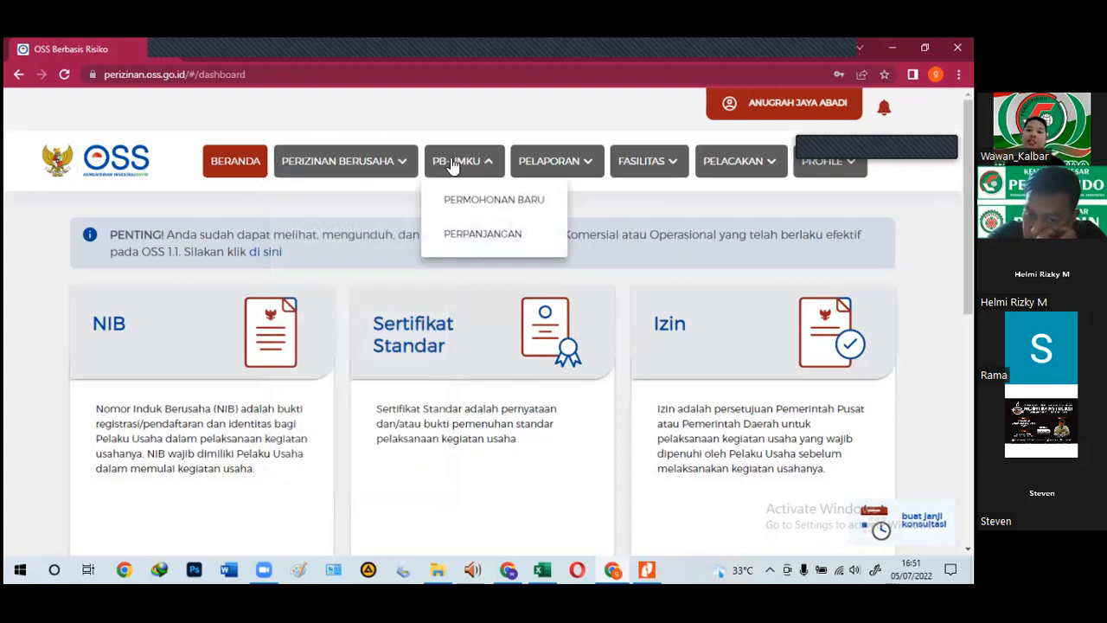
pyautogui.click(489, 234)
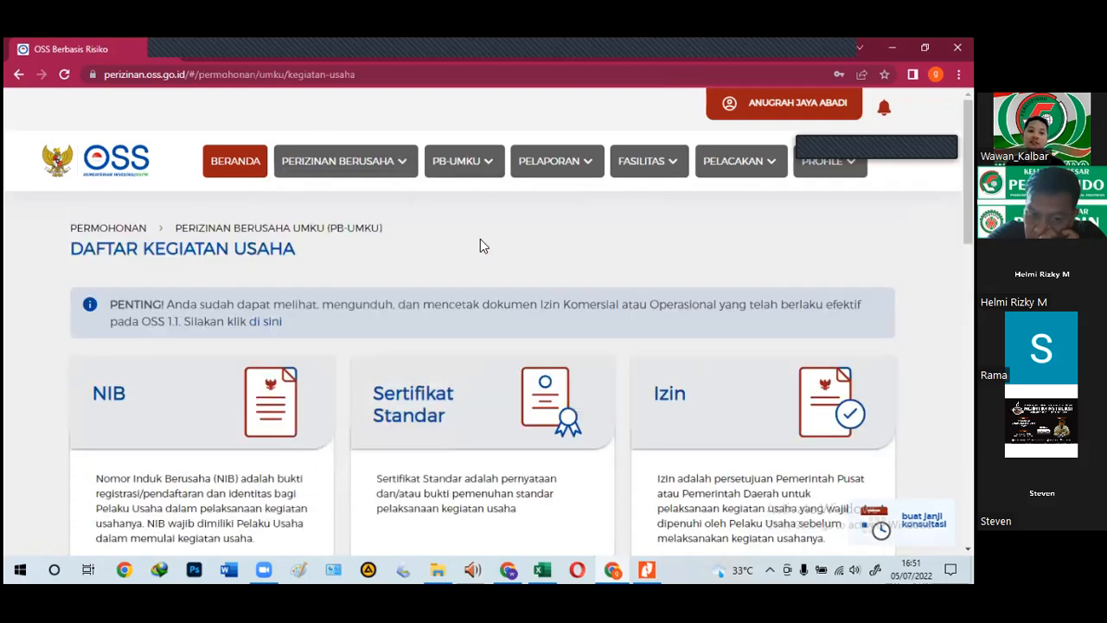
pyautogui.click(542, 569)
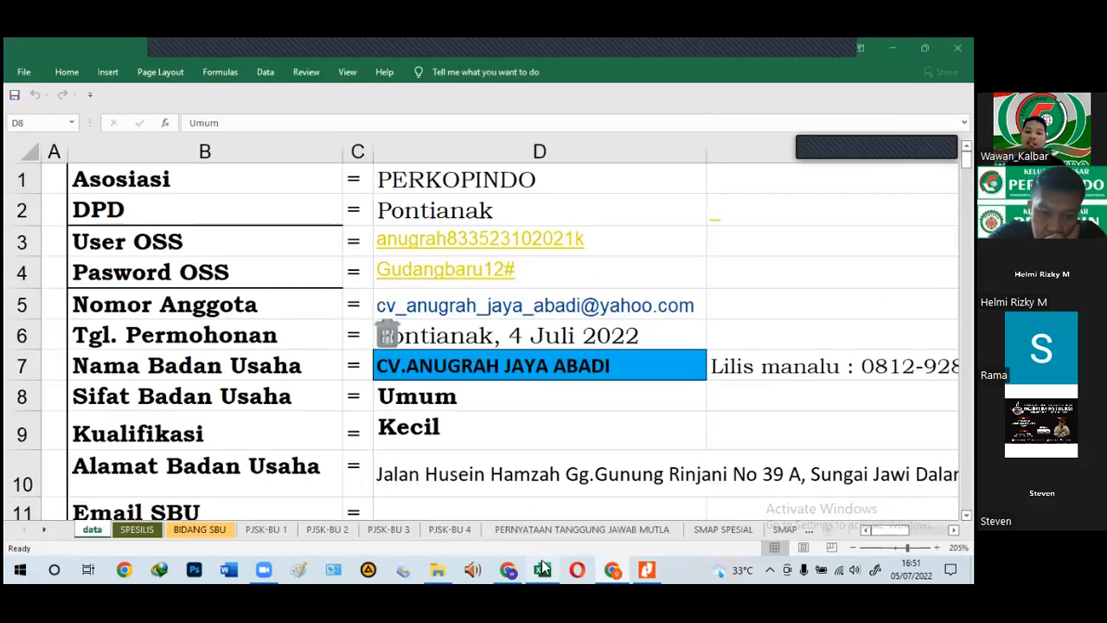
# Step: Look up KBLI 41011 in cell F4 of the PJSK-BU 1 sheet, then return to OSS
pyautogui.click(266, 530)
pyautogui.scroll(8, 554, 398)
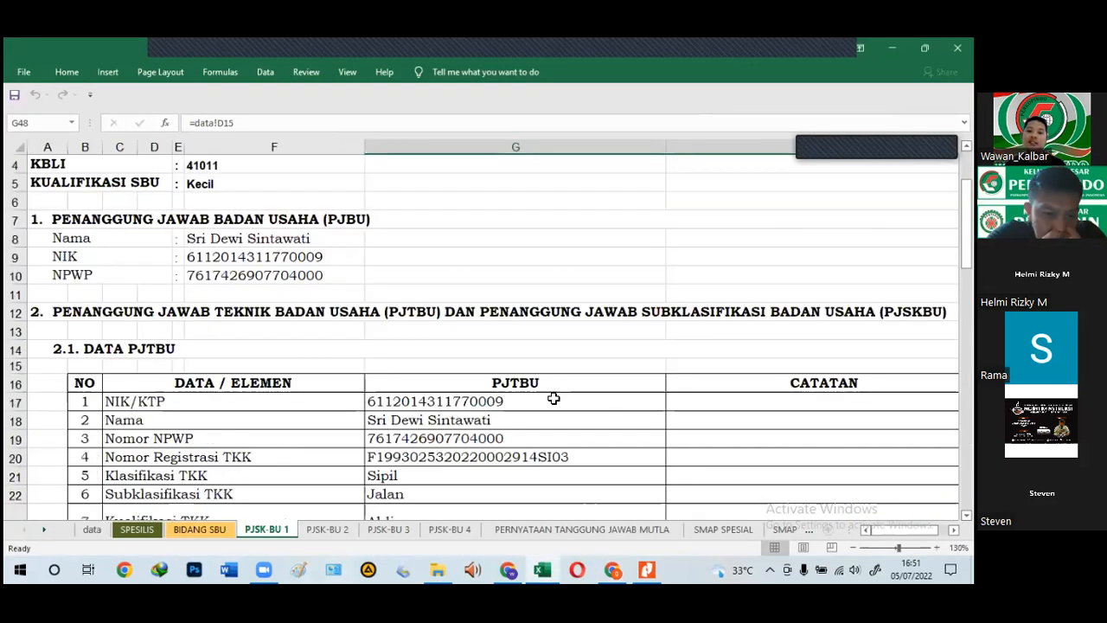
pyautogui.scroll(1, 567, 403)
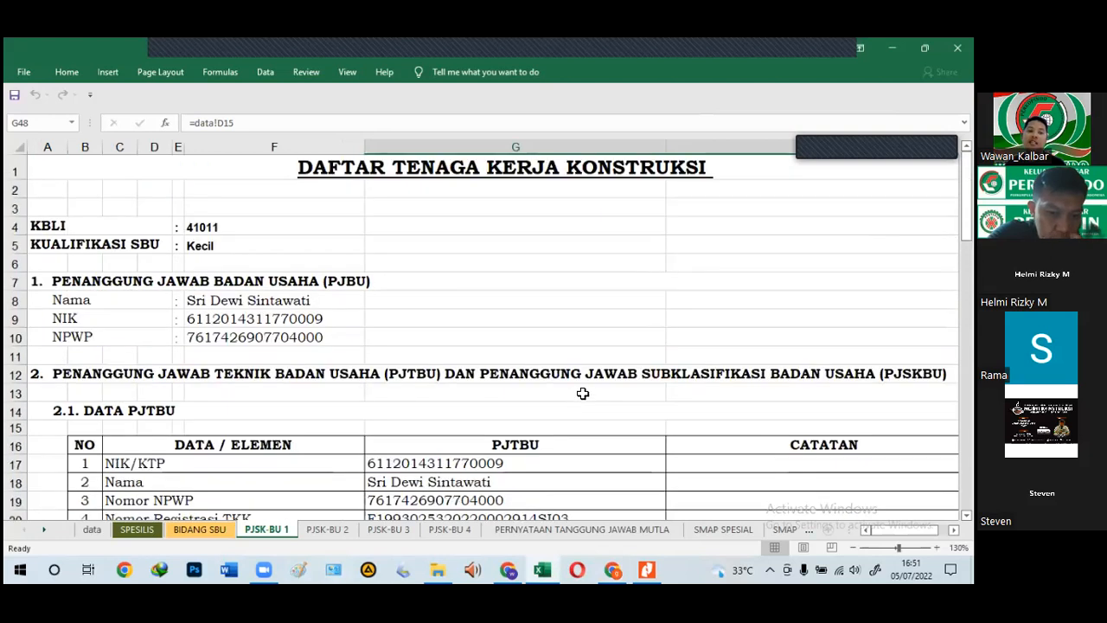
pyautogui.click(254, 232)
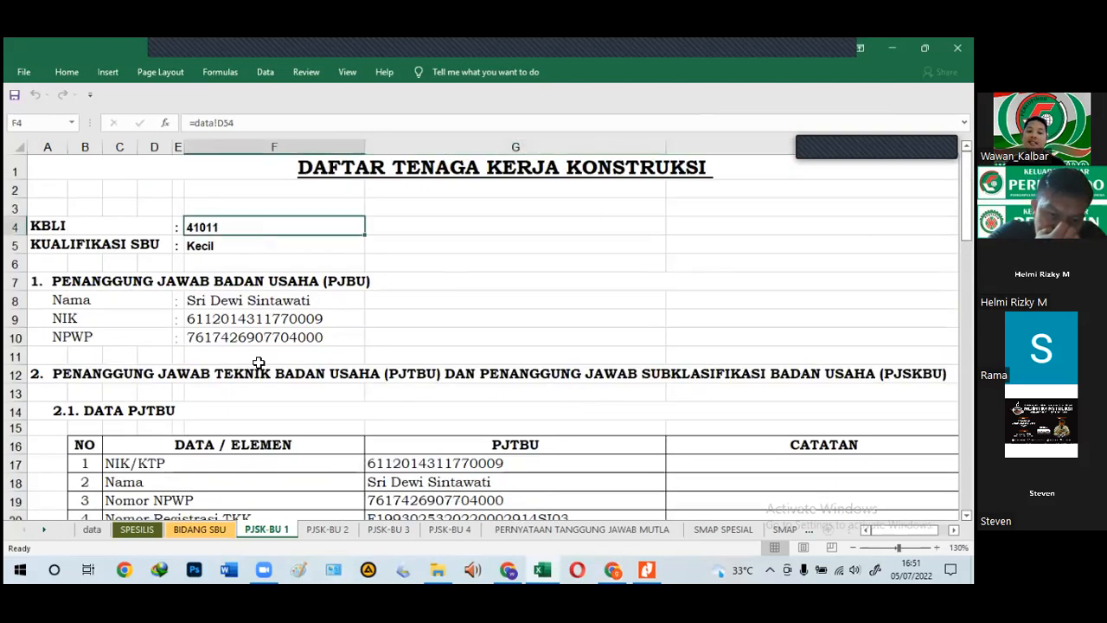
pyautogui.click(612, 569)
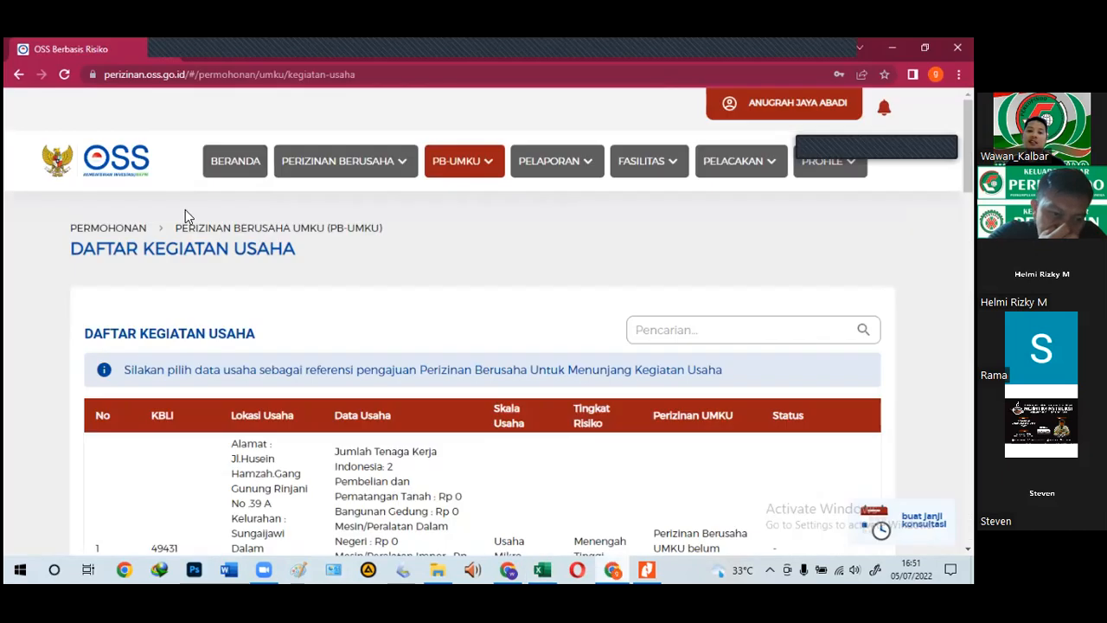
# Step: Scroll the Daftar Kegiatan Usaha table down to KBLI 41011 and start its UMKU permit process
pyautogui.scroll(-8, 321, 356)
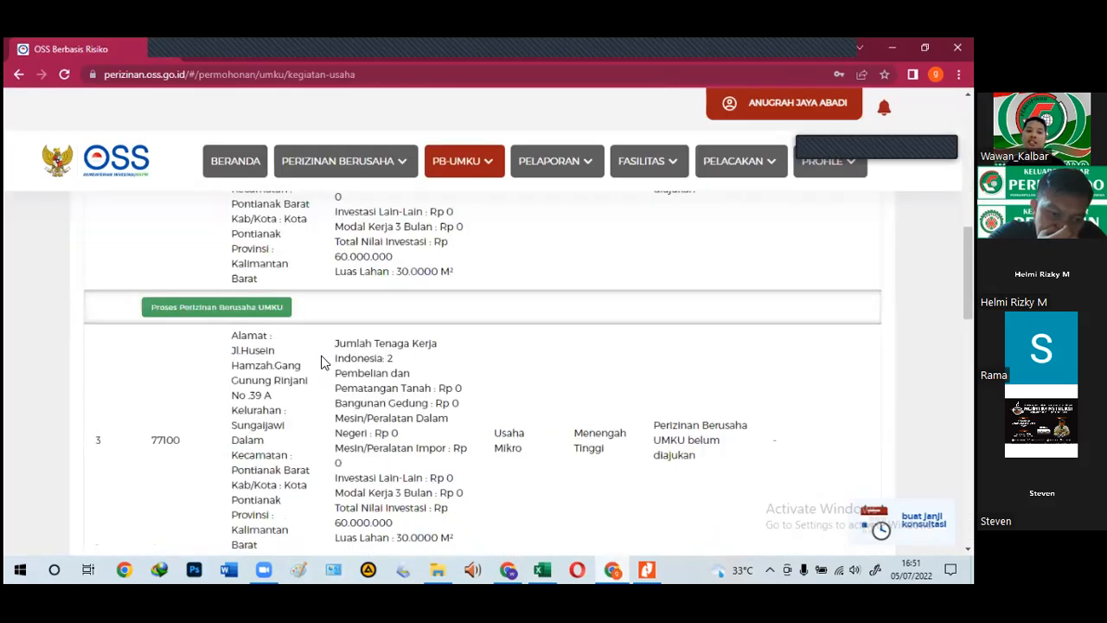
pyautogui.scroll(-5, 321, 362)
pyautogui.scroll(-6, 321, 361)
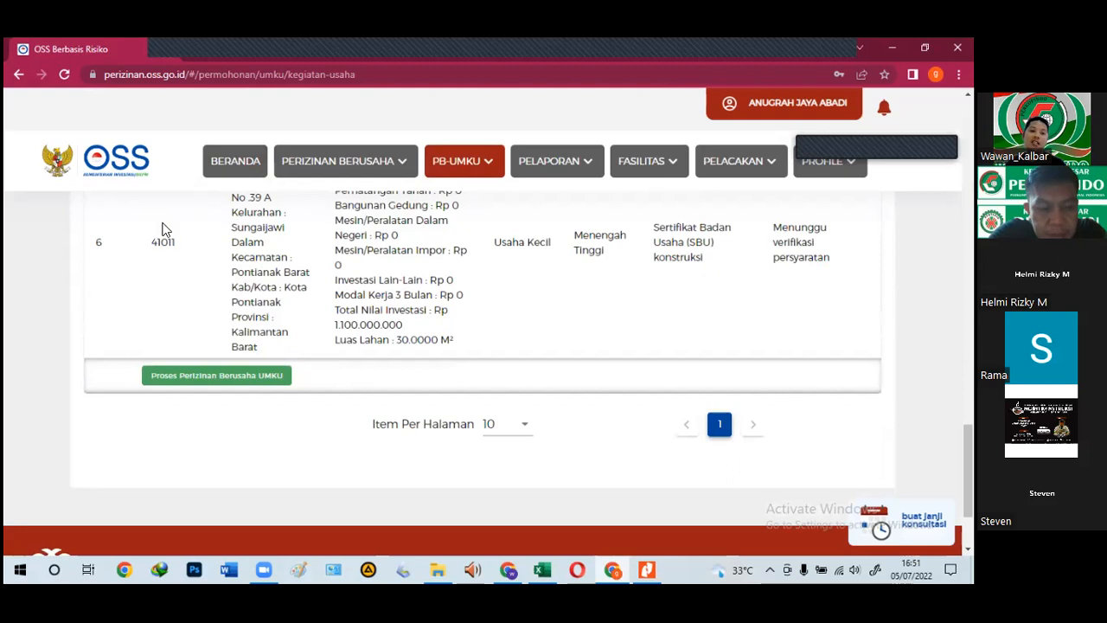
pyautogui.click(204, 381)
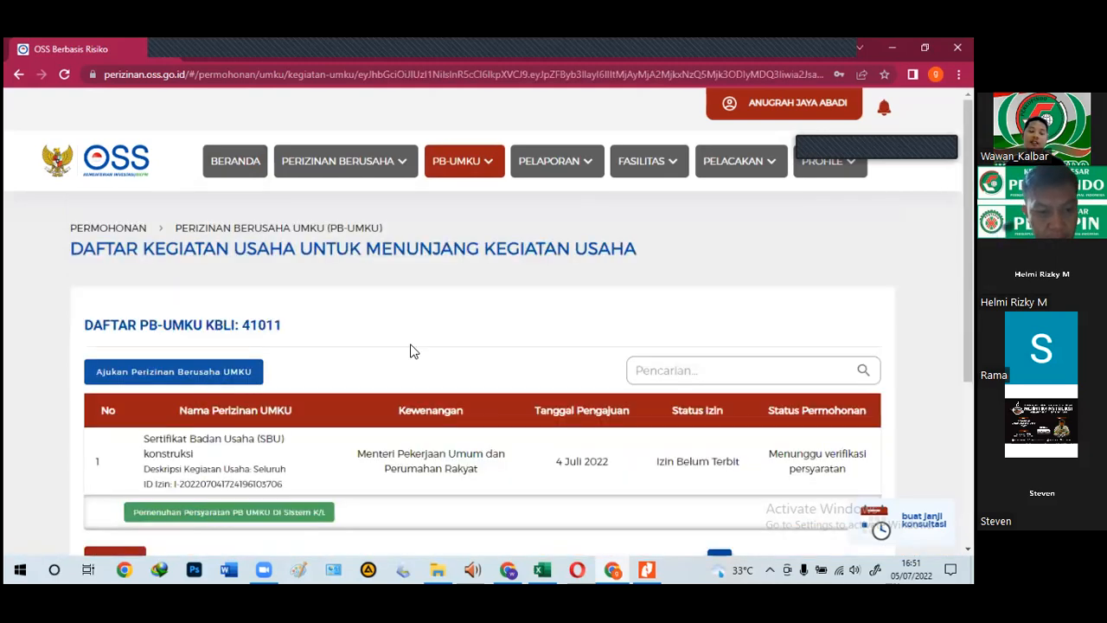
# Step: Proceed to fulfil the requirements of the pending KBLI 41011 construction SBU permit
pyautogui.scroll(-1, 411, 350)
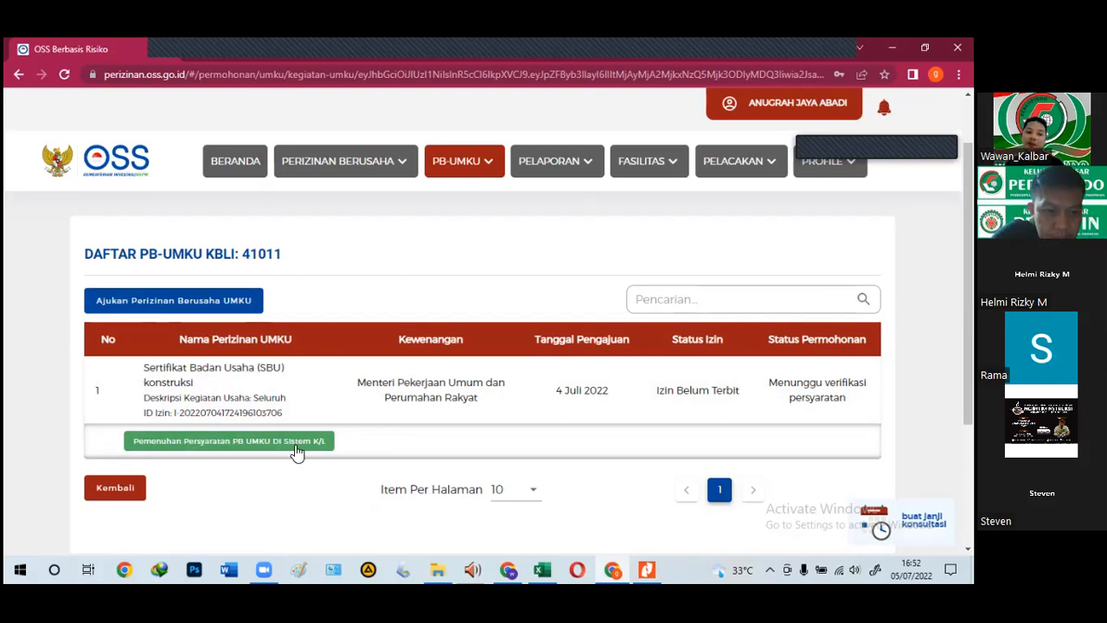
pyautogui.click(170, 438)
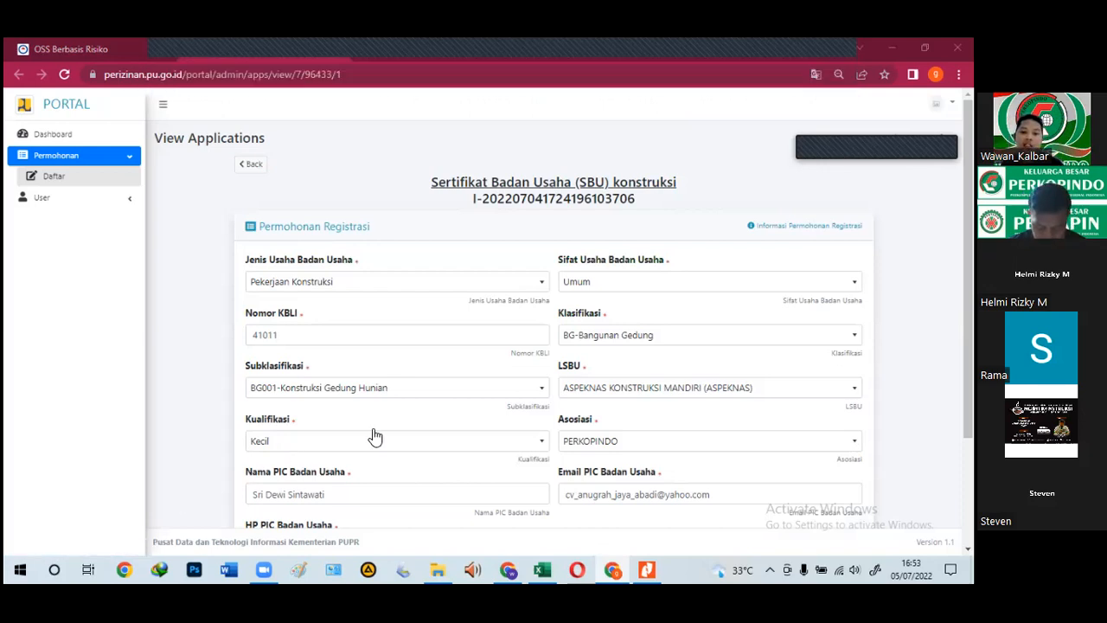
# Step: Scroll down the PUPR SBU konstruksi registration form with its prefilled PIC contact details
pyautogui.scroll(-2, 538, 401)
# Step: Zoom the portal to 125%, select KBLI 41011, and match it against the OSS list heading
pyautogui.scroll(1, 432, 426)
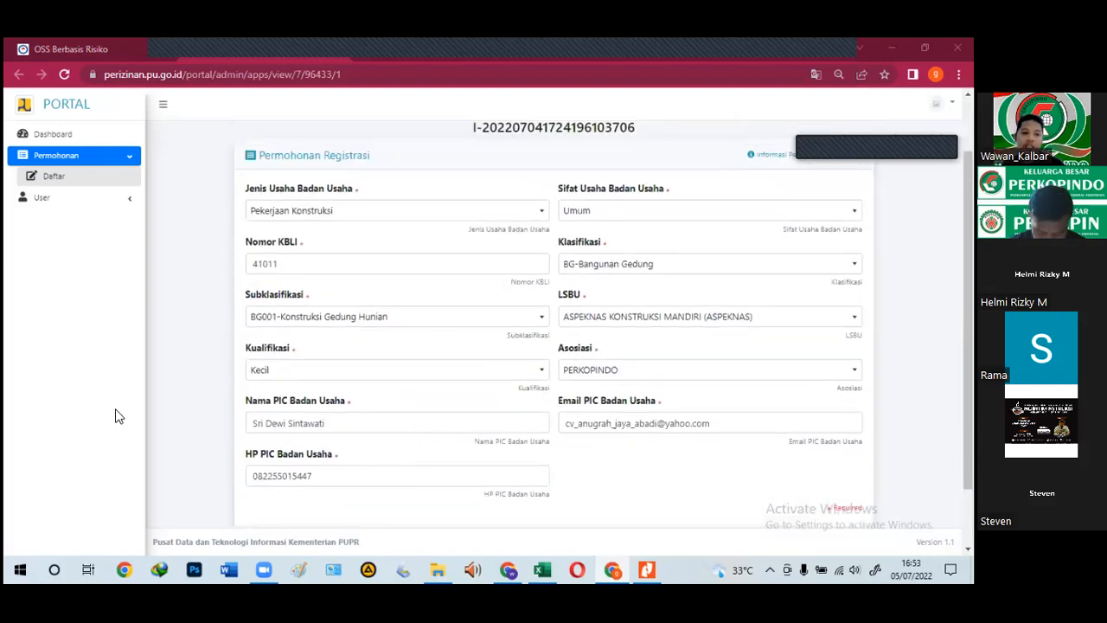
pyautogui.hotkey('ctrl', '+')
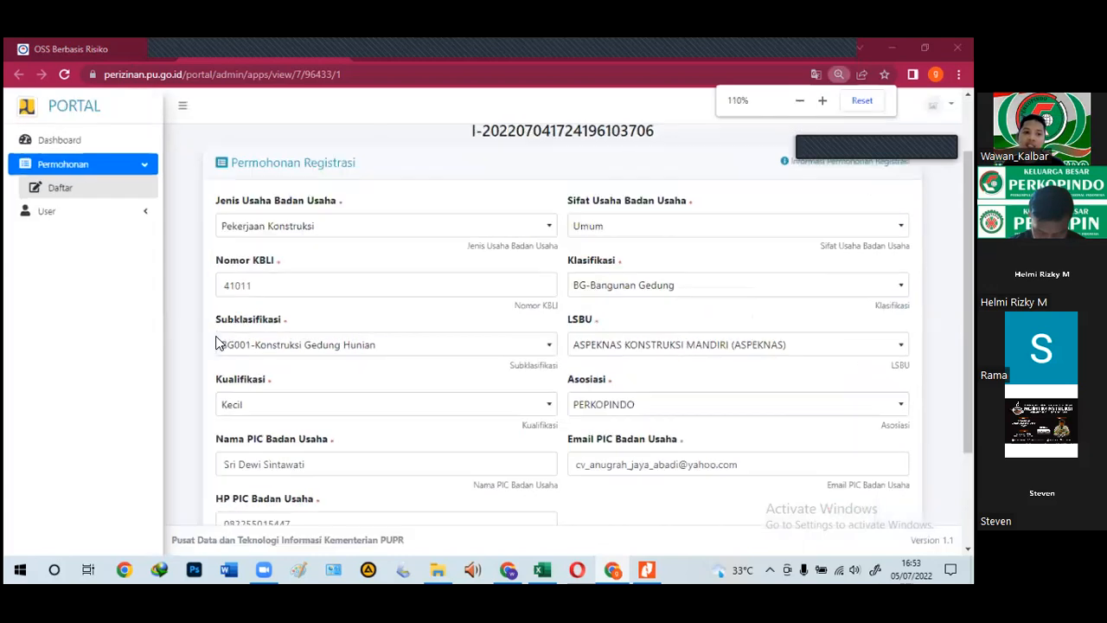
pyautogui.hotkey('ctrl', '+')
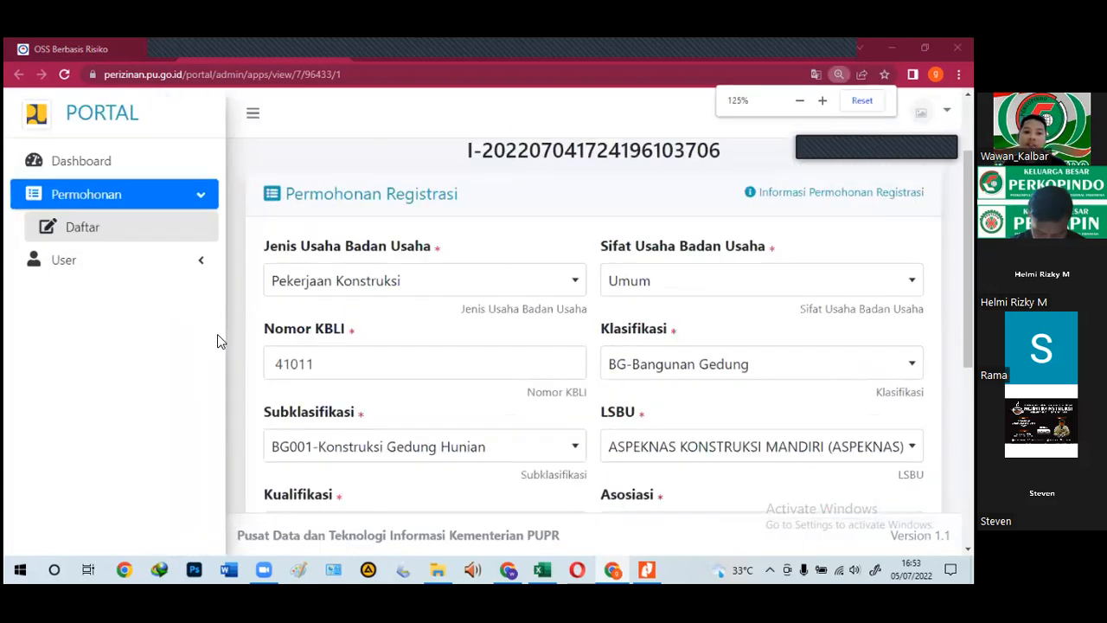
pyautogui.scroll(-1, 219, 334)
pyautogui.moveTo(322, 292); pyautogui.dragTo(275, 297)
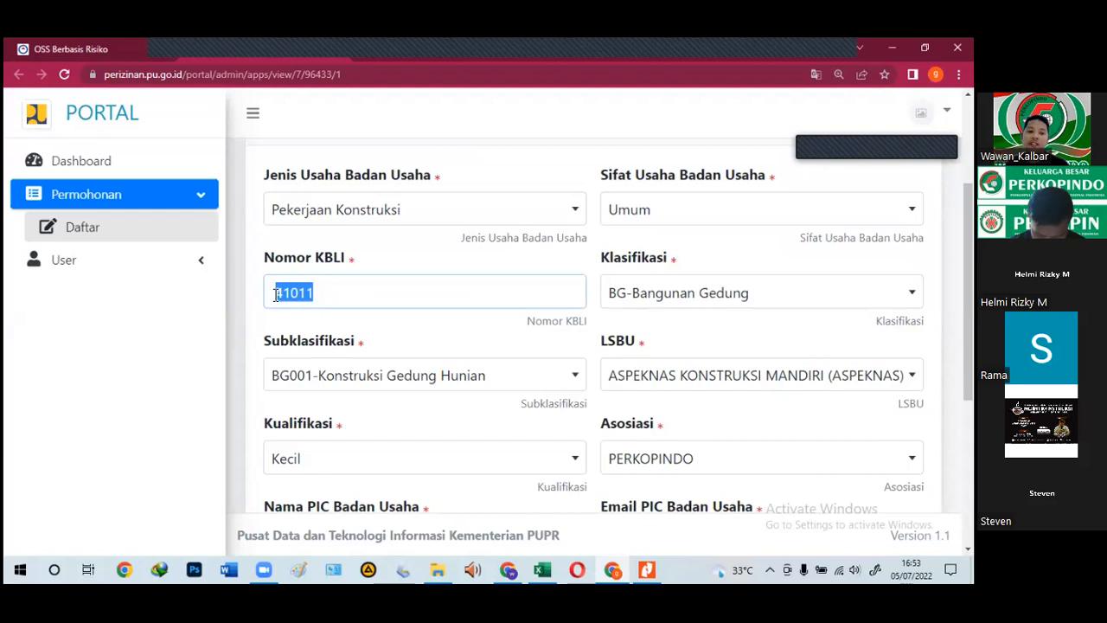
pyautogui.click(326, 294)
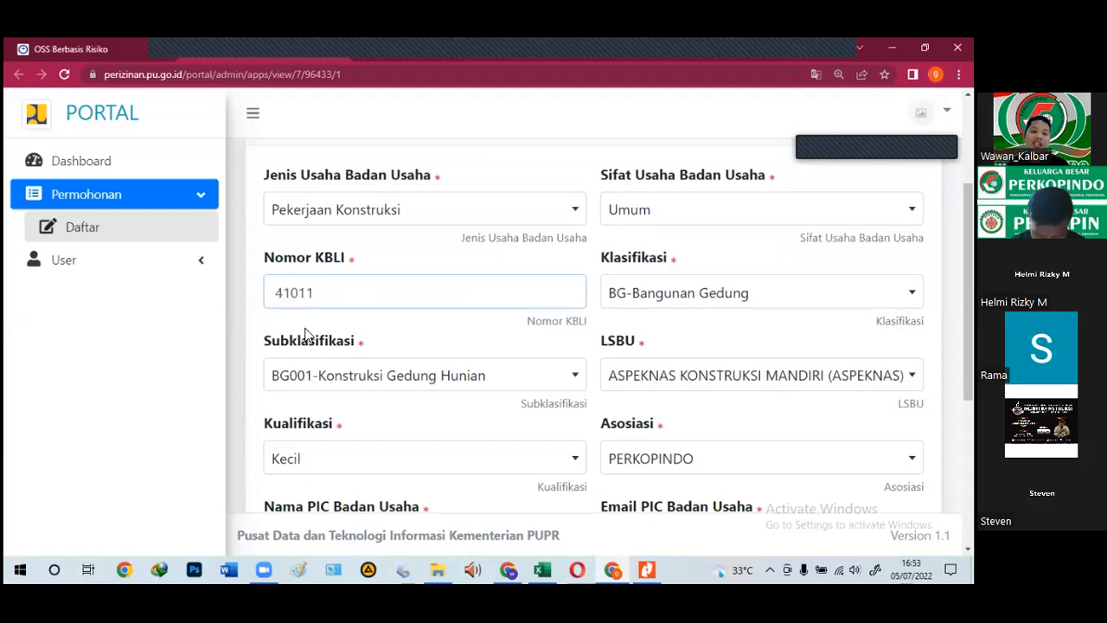
pyautogui.moveTo(312, 294); pyautogui.dragTo(278, 296)
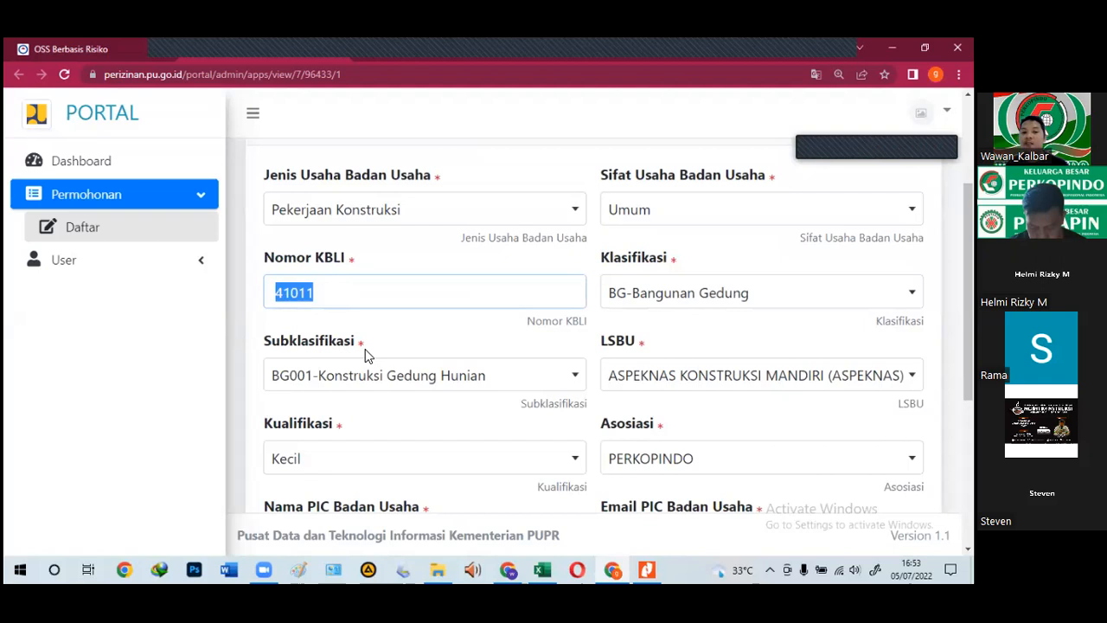
pyautogui.click(329, 291)
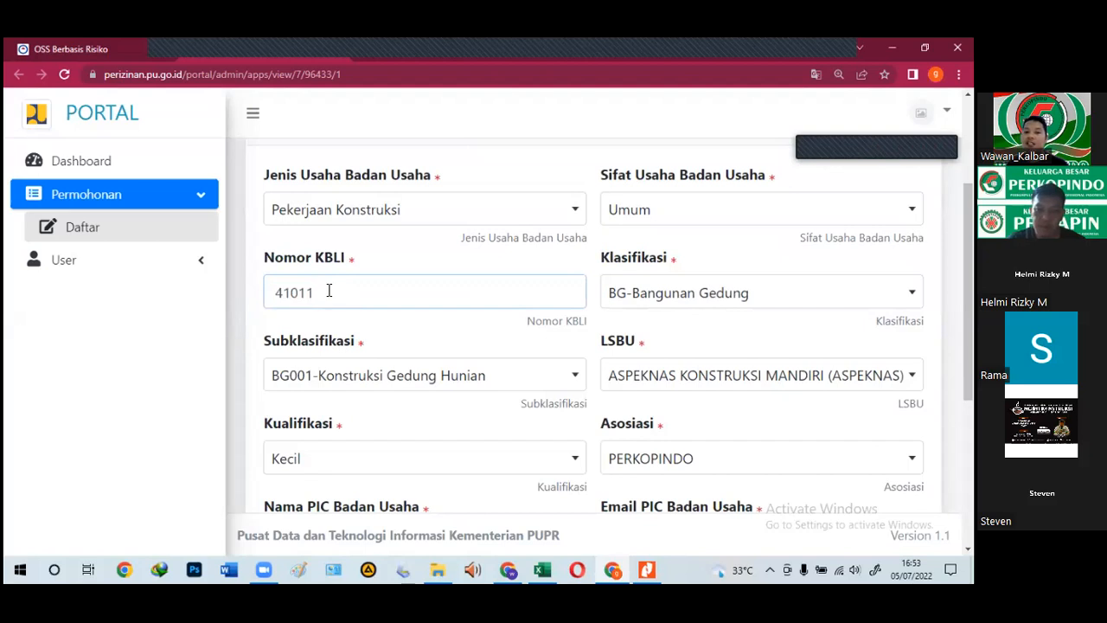
pyautogui.moveTo(329, 290); pyautogui.dragTo(274, 293)
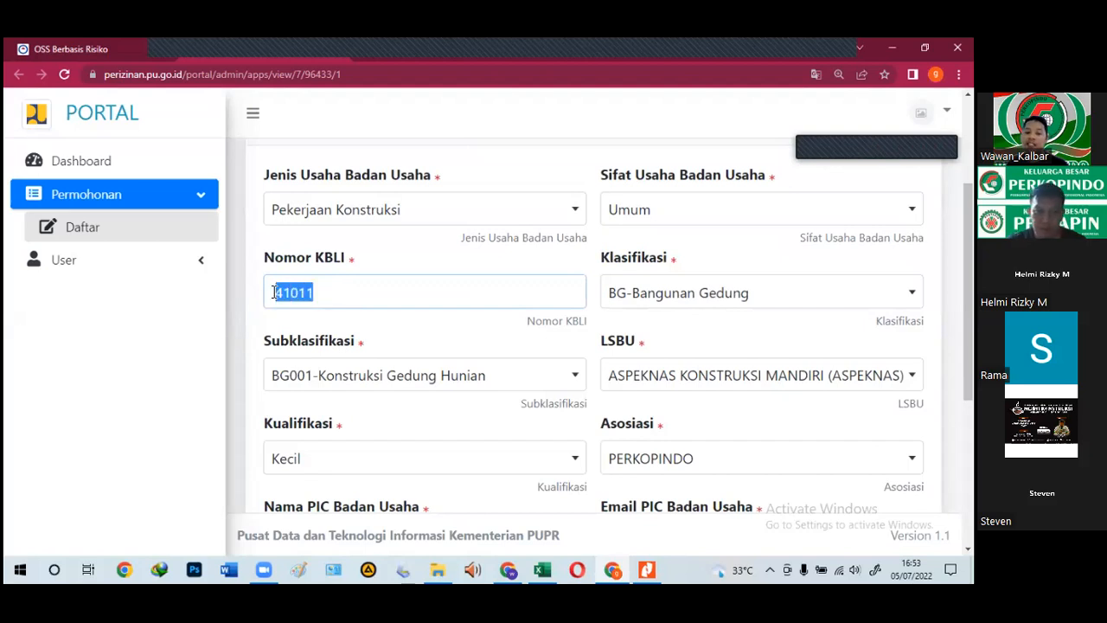
pyautogui.click(114, 39)
pyautogui.moveTo(283, 254); pyautogui.dragTo(242, 254)
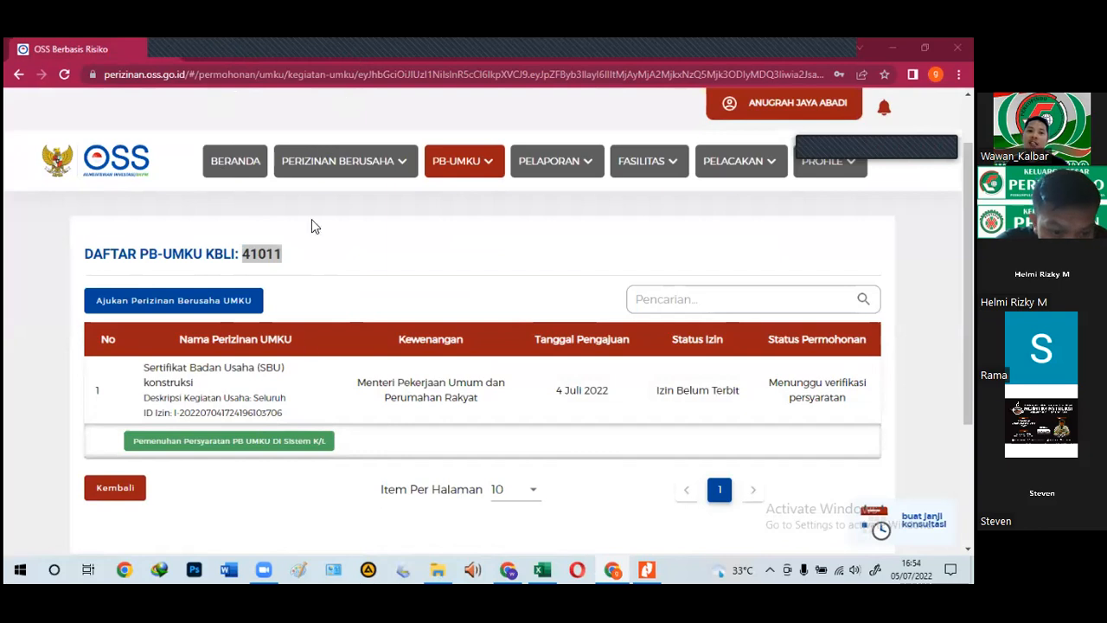
# Step: Reopen the PUPR SBU form for KBLI 41011 via 'Pemenuhan Persyaratan PB UMKU di Sistem K/L'
pyautogui.click(247, 443)
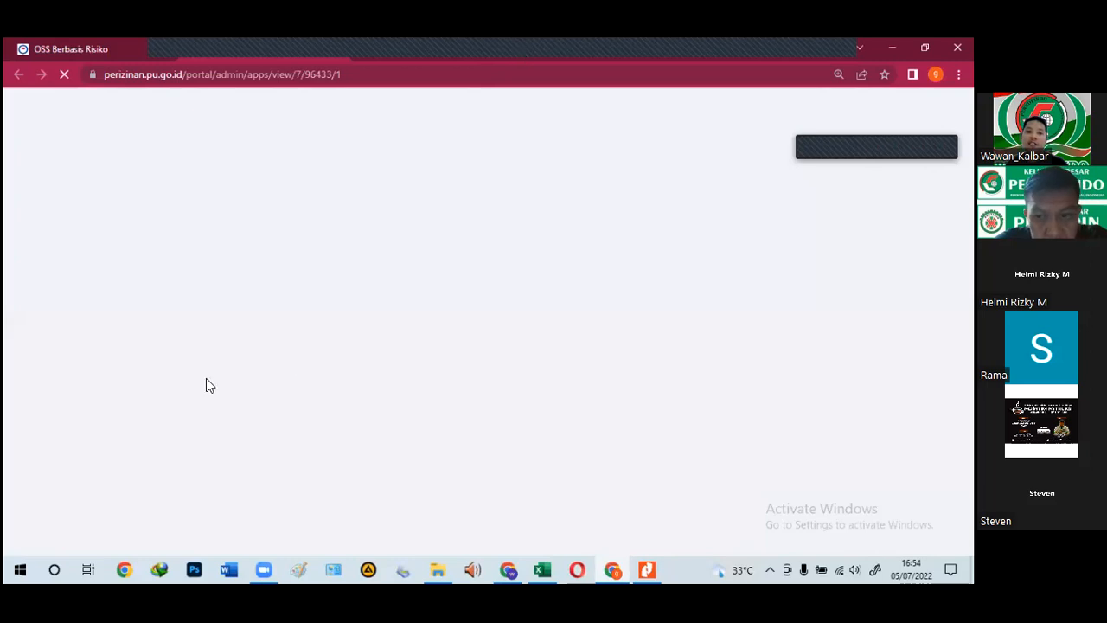
pyautogui.scroll(-2, 342, 354)
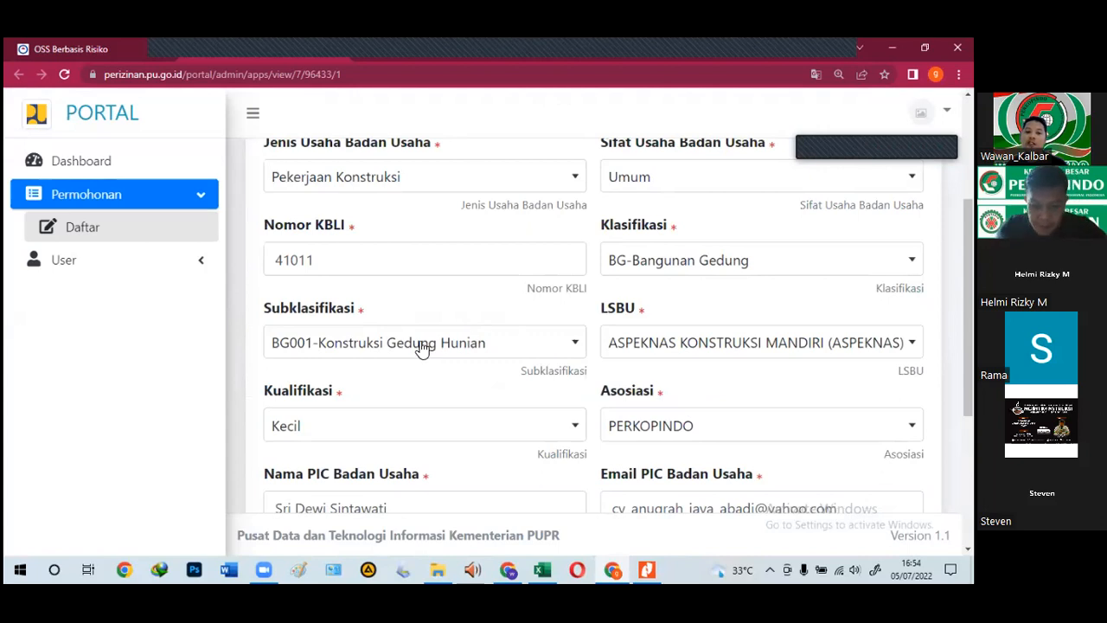
pyautogui.scroll(-2, 425, 332)
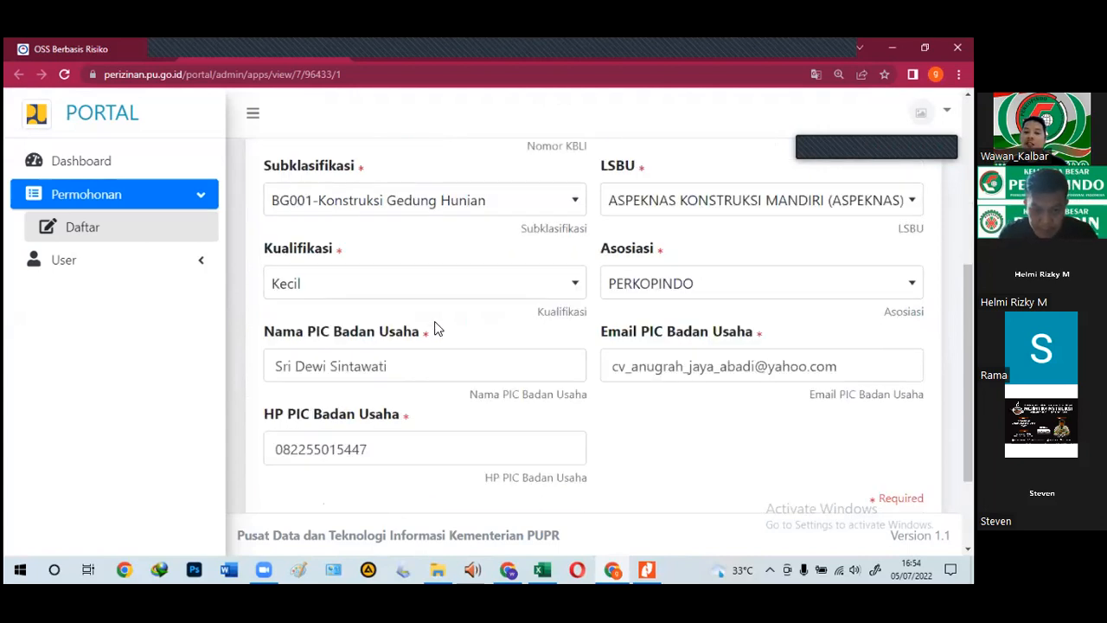
pyautogui.scroll(1, 435, 329)
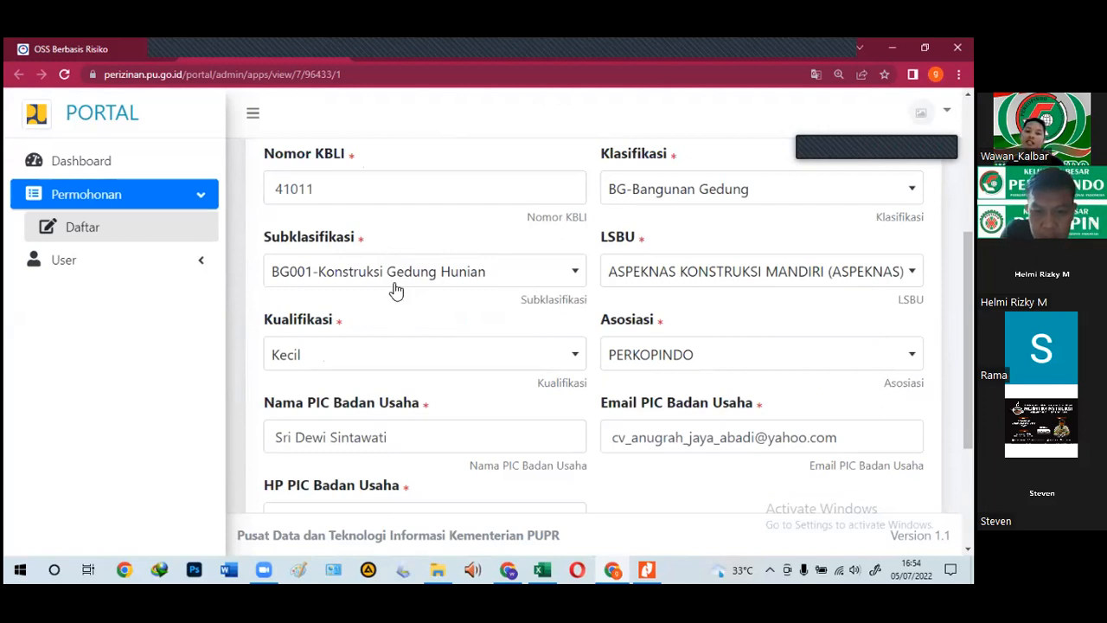
pyautogui.scroll(-1, 396, 291)
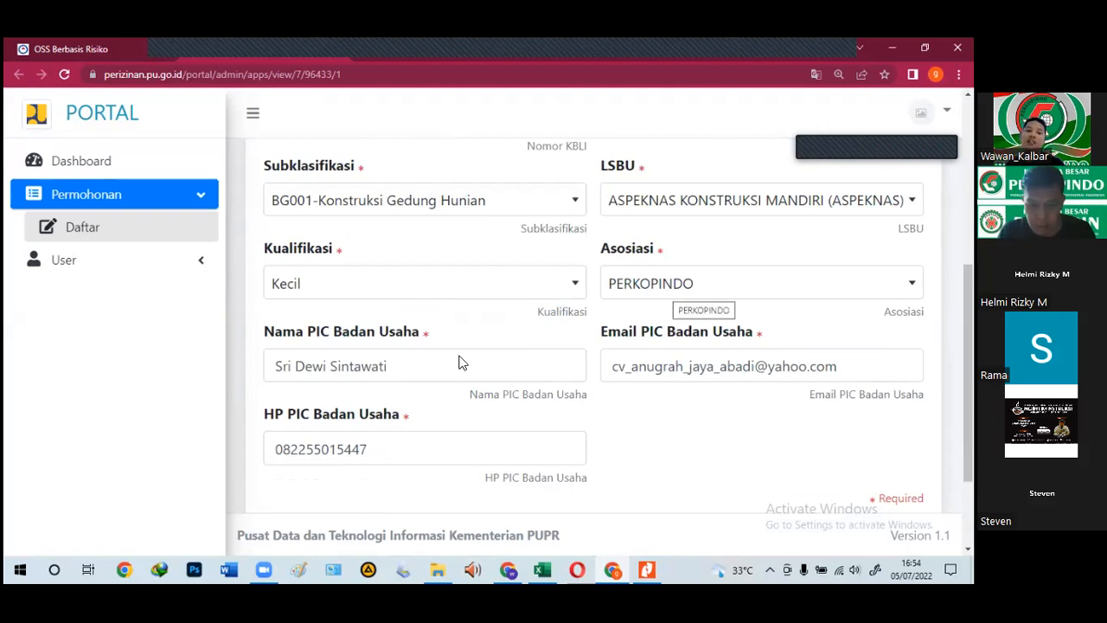
pyautogui.scroll(-1, 459, 356)
pyautogui.click(425, 291)
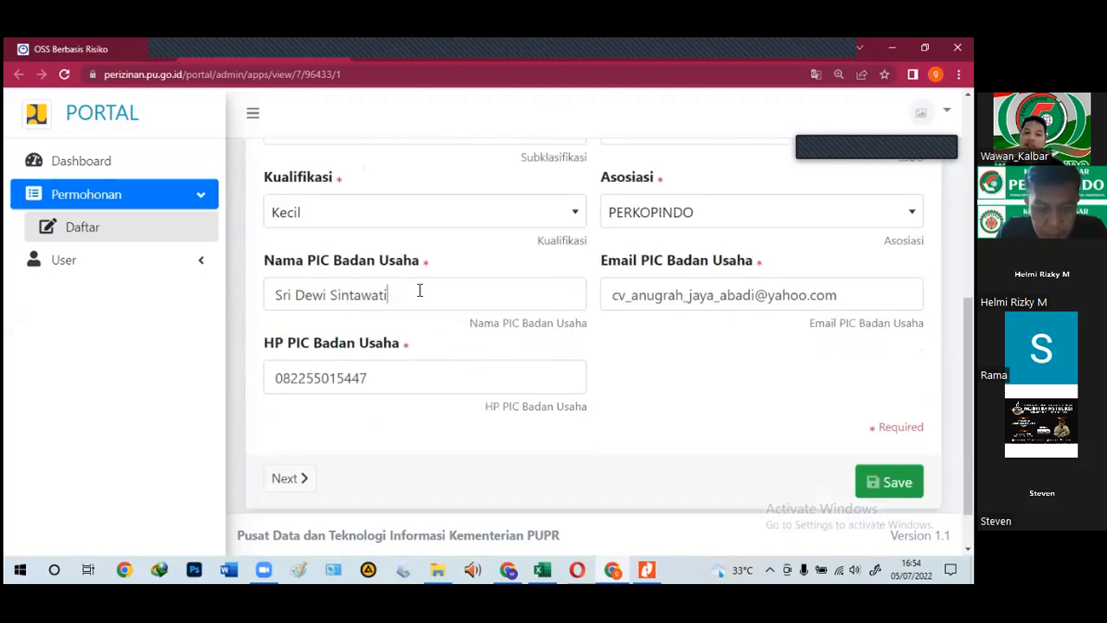
pyautogui.tripleClick(268, 299)
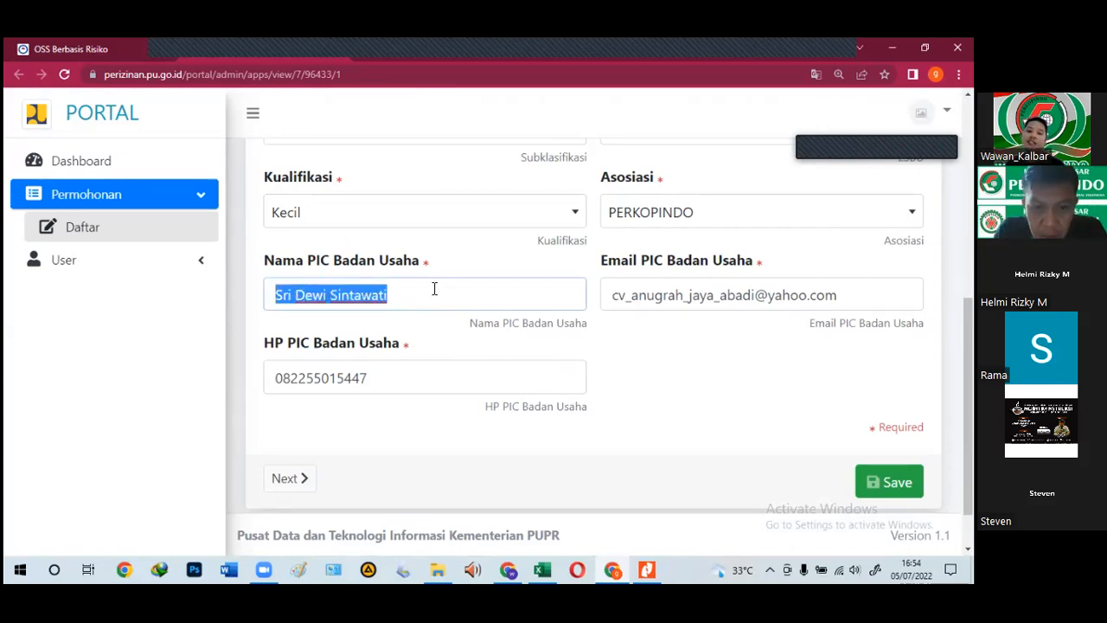
pyautogui.click(425, 315)
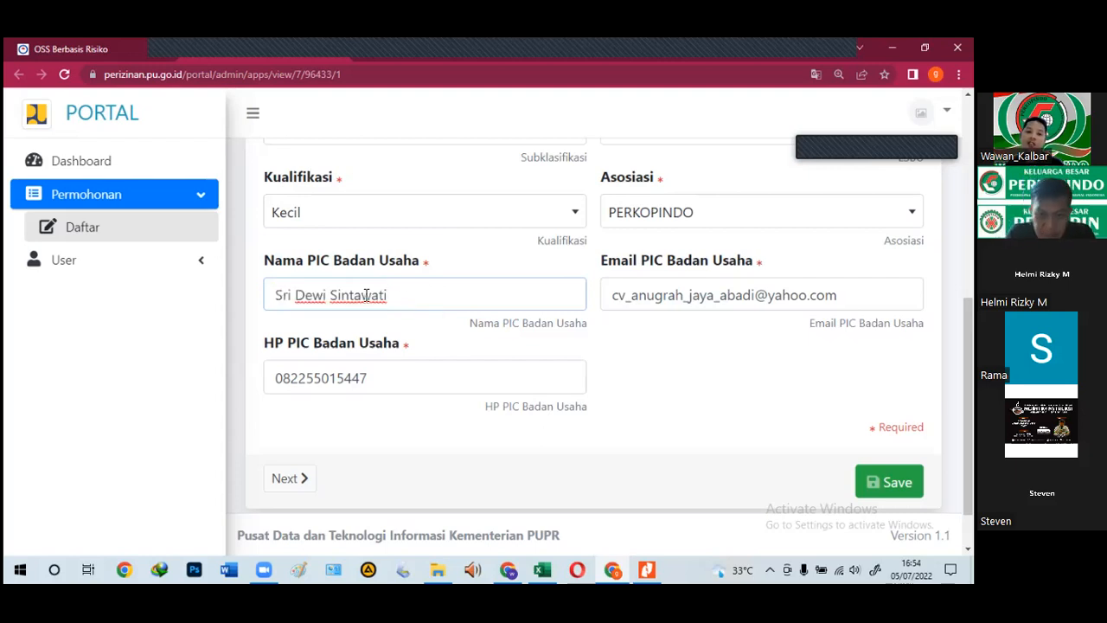
pyautogui.hotkey('ctrl', 'a')
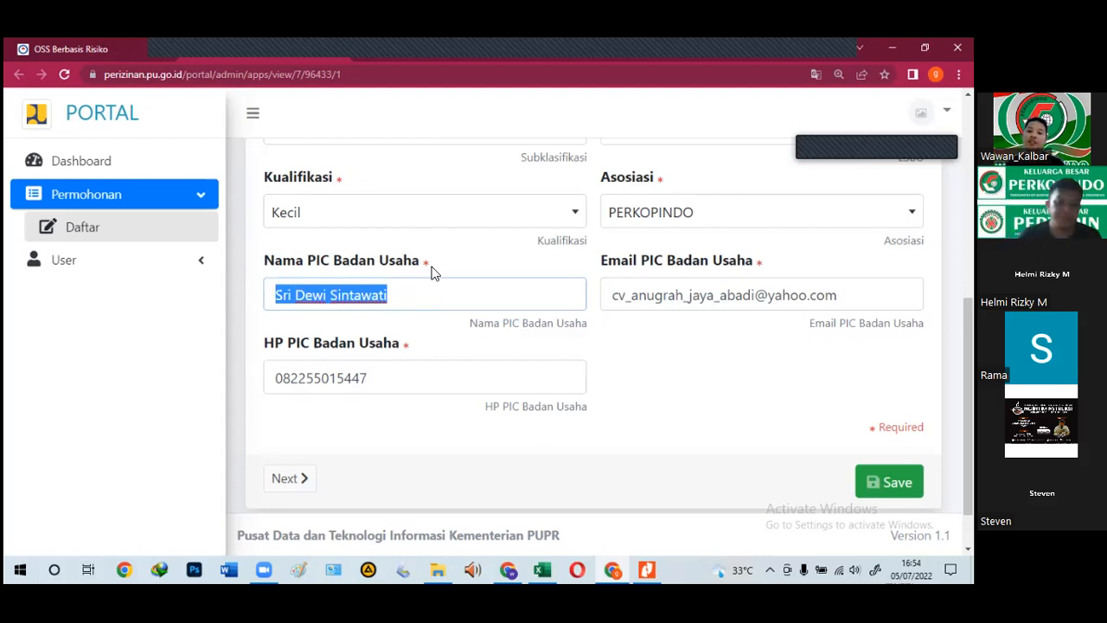
pyautogui.click(793, 306)
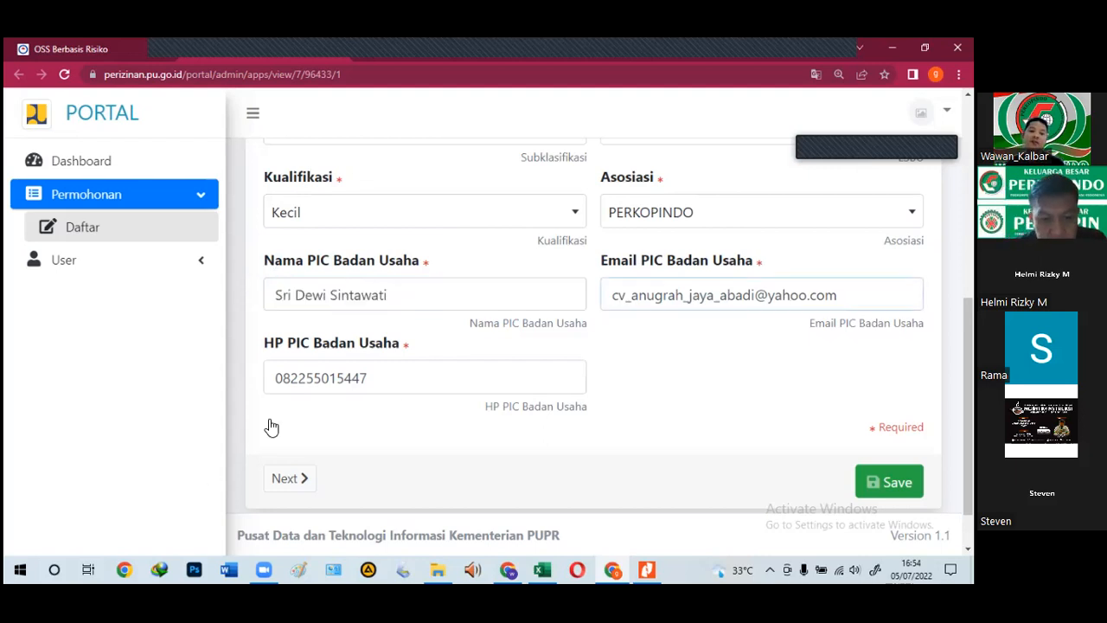
pyautogui.scroll(-1, 329, 407)
pyautogui.moveTo(381, 319); pyautogui.dragTo(266, 337)
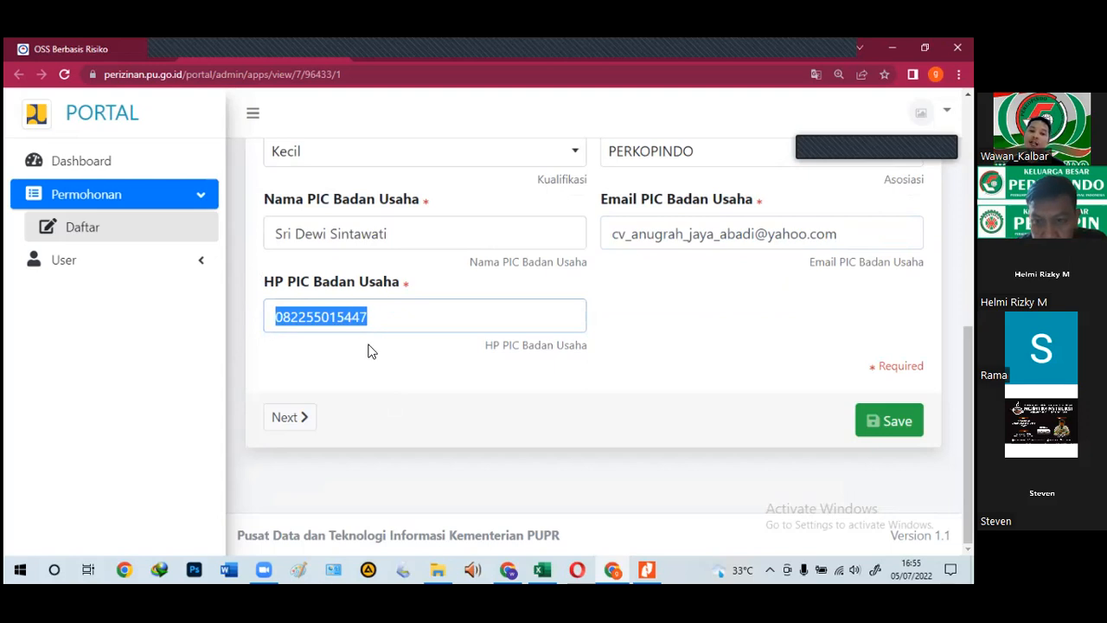
pyautogui.moveTo(350, 317); pyautogui.dragTo(392, 327)
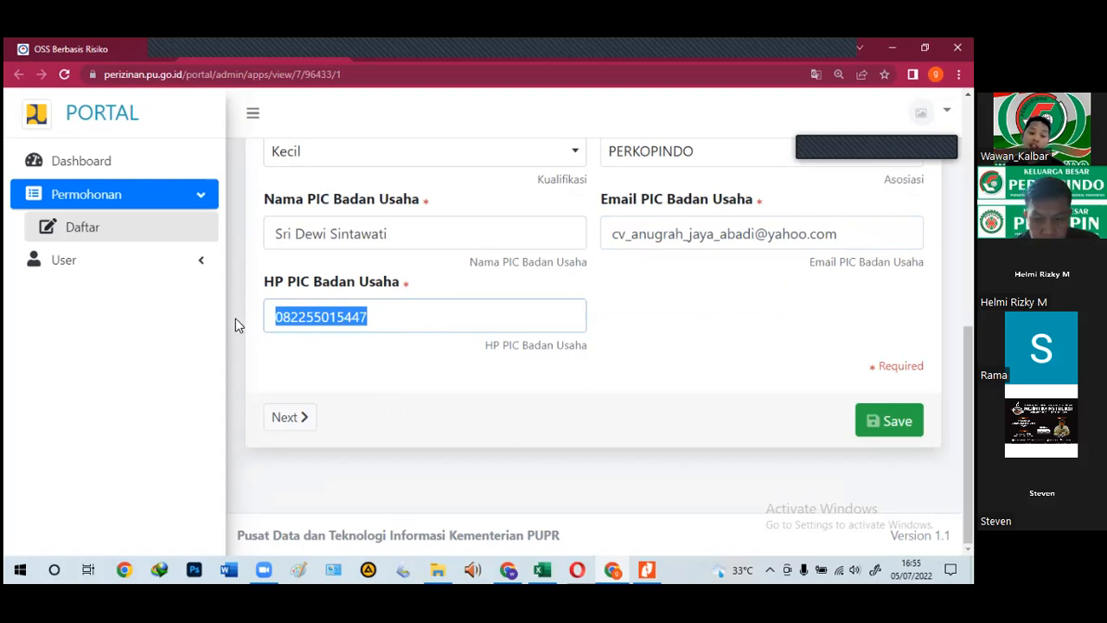
pyautogui.click(303, 355)
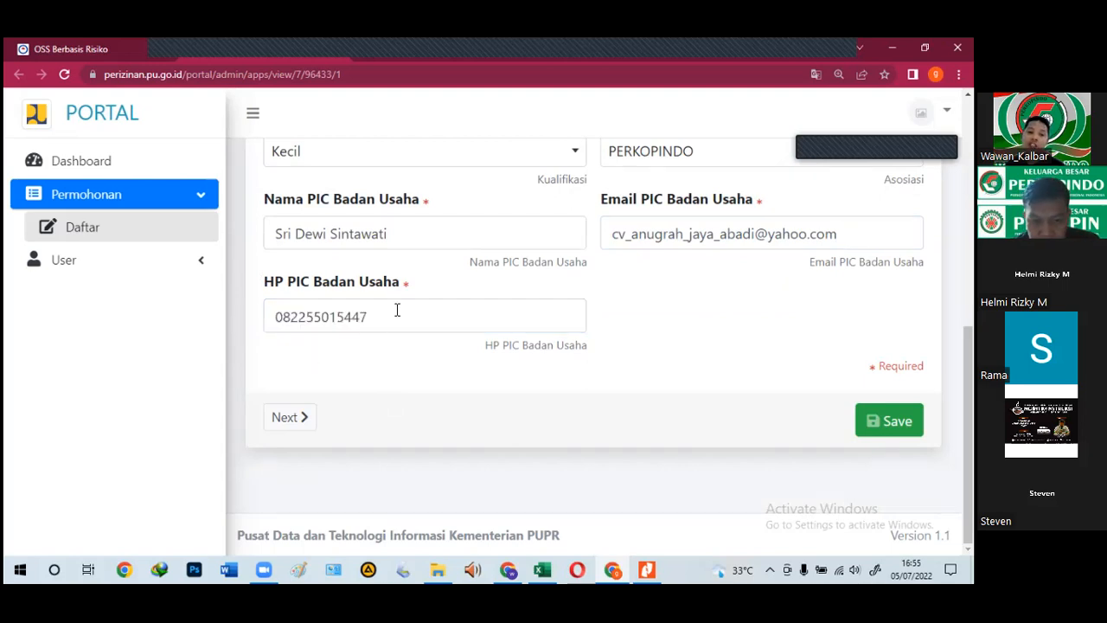
pyautogui.doubleClick(272, 314)
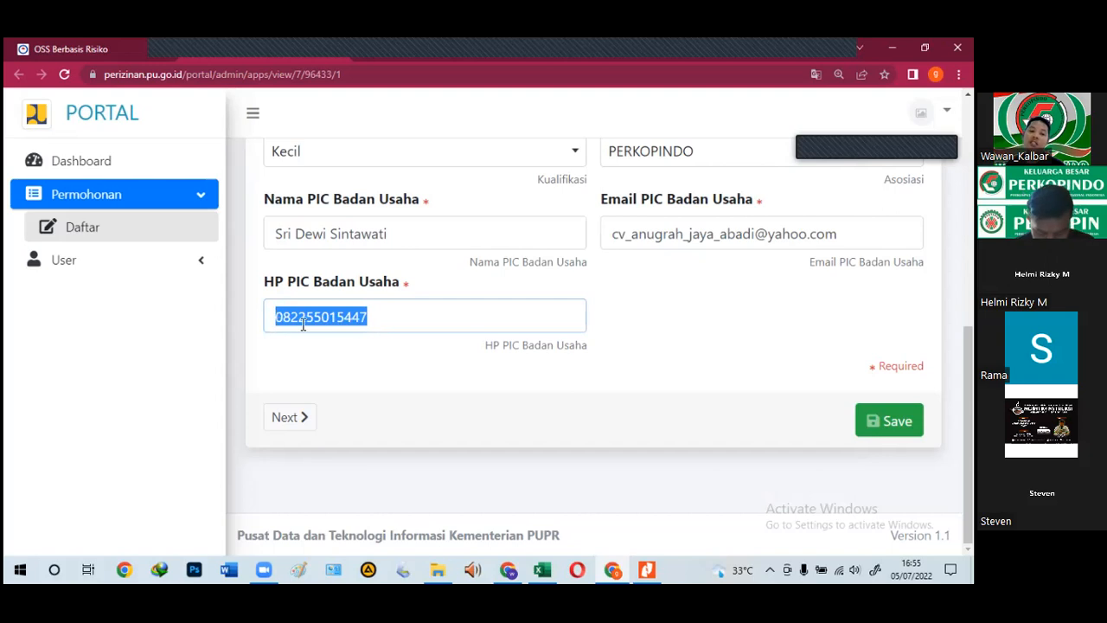
pyautogui.click(373, 317)
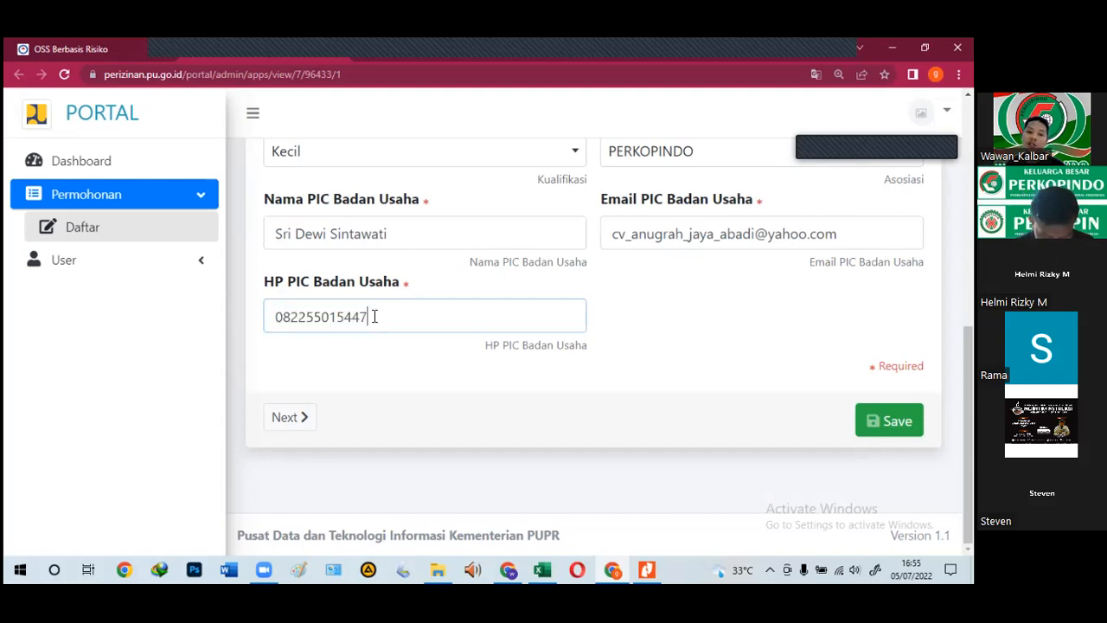
pyautogui.moveTo(261, 317); pyautogui.dragTo(298, 352)
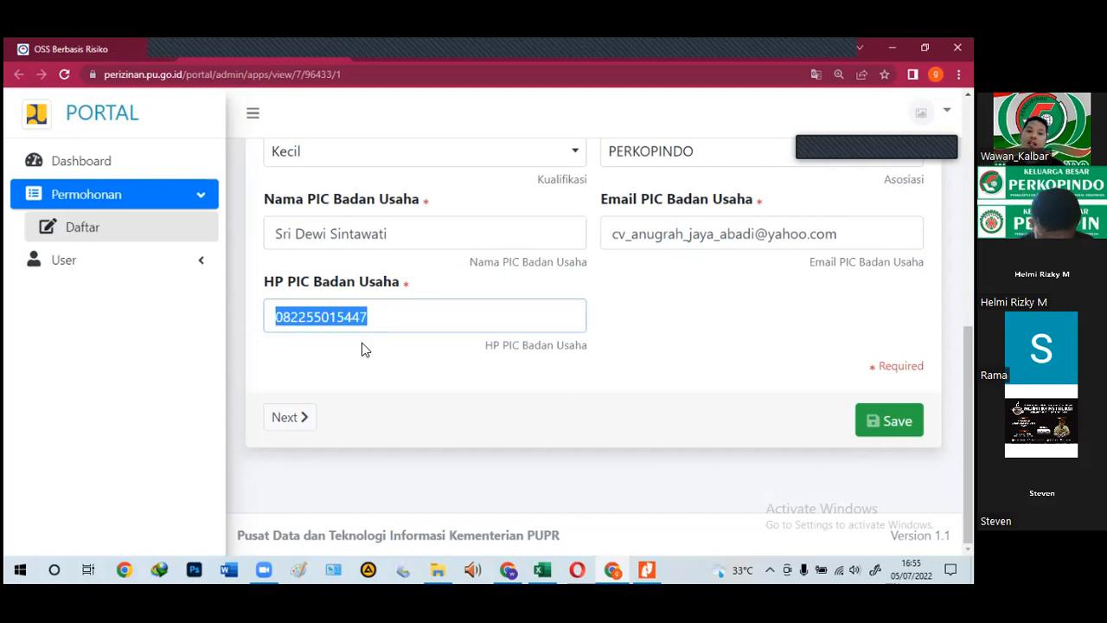
pyautogui.click(407, 334)
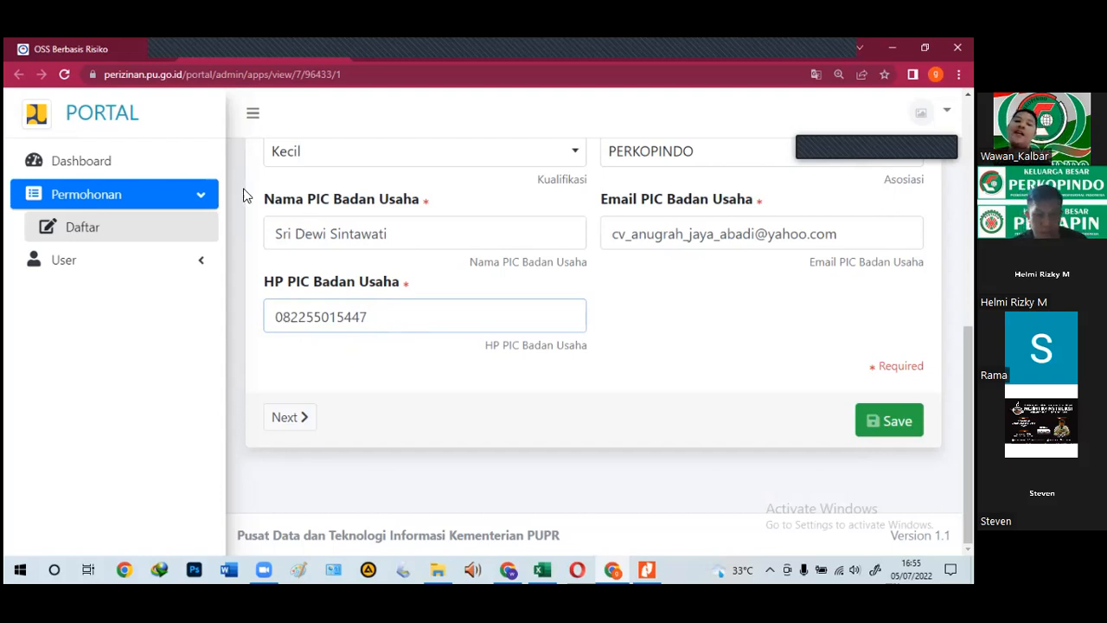
pyautogui.moveTo(372, 318); pyautogui.dragTo(277, 346)
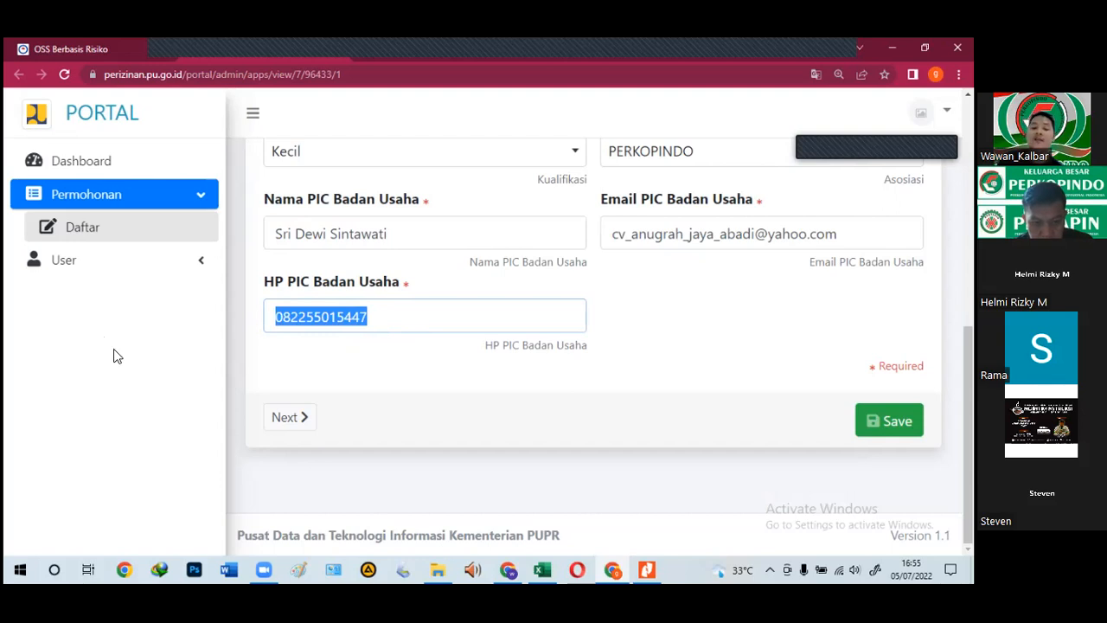
pyautogui.click(754, 376)
pyautogui.scroll(5, 760, 373)
pyautogui.scroll(-5, 760, 373)
# Step: Save the Permohonan Registrasi details and advance to the Informasi Badan Usaha step
pyautogui.click(889, 427)
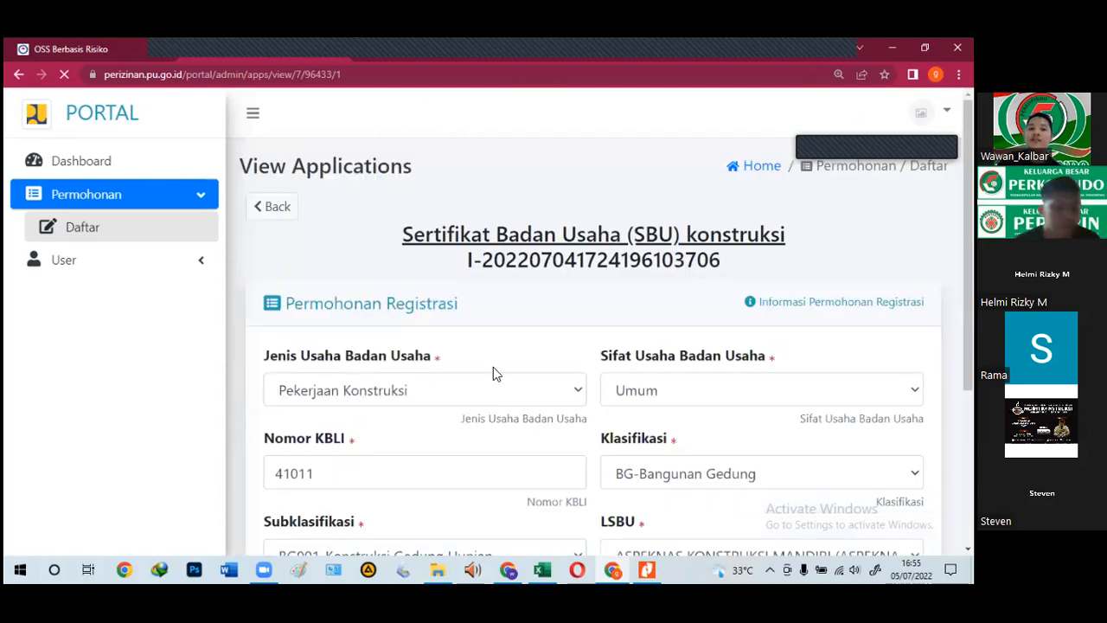
pyautogui.scroll(-5, 361, 365)
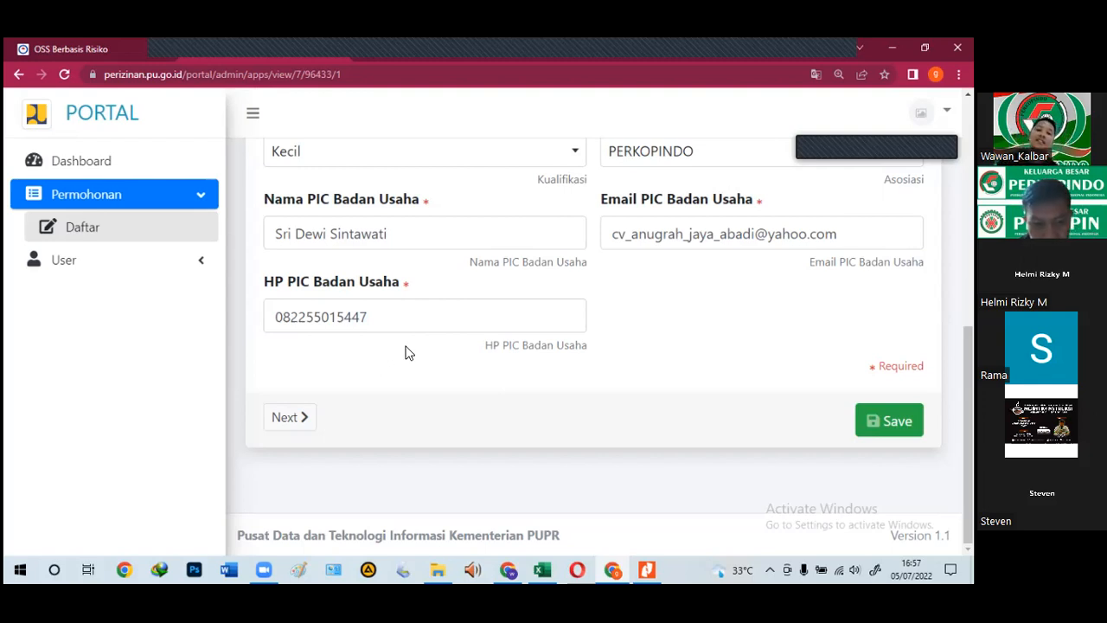
pyautogui.scroll(2, 522, 311)
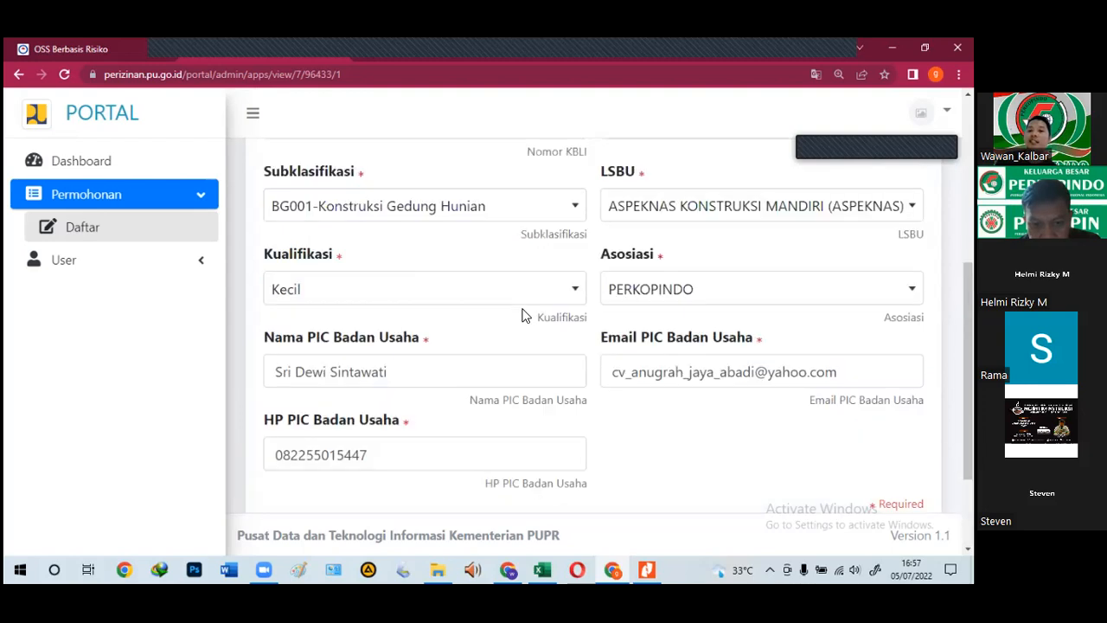
pyautogui.scroll(-1, 524, 315)
pyautogui.scroll(-1, 655, 395)
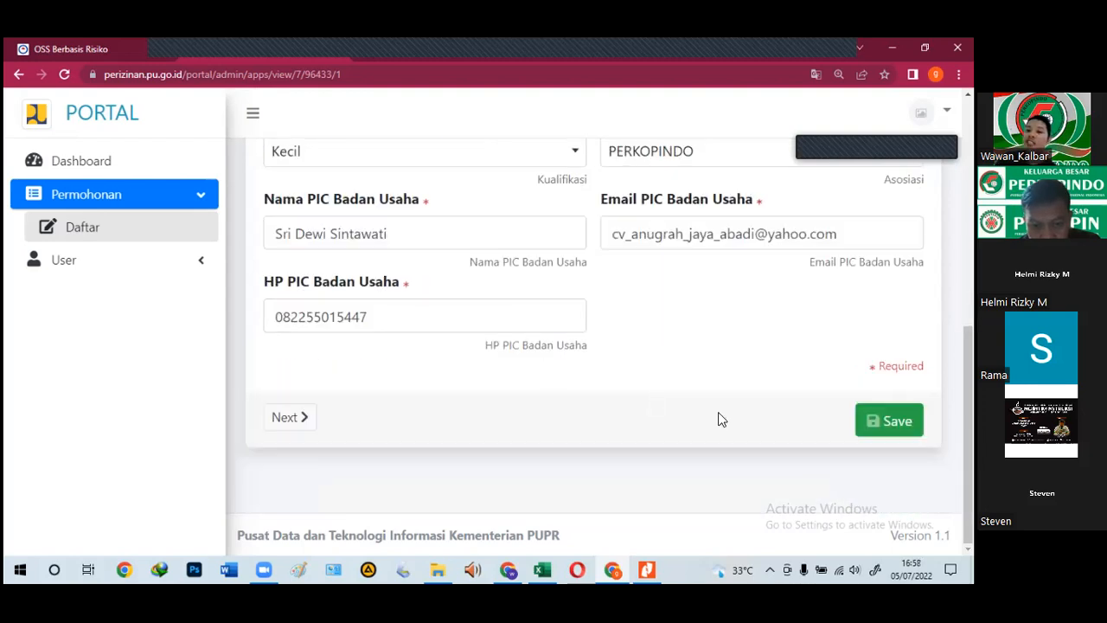
pyautogui.scroll(4, 722, 419)
pyautogui.scroll(-3, 553, 312)
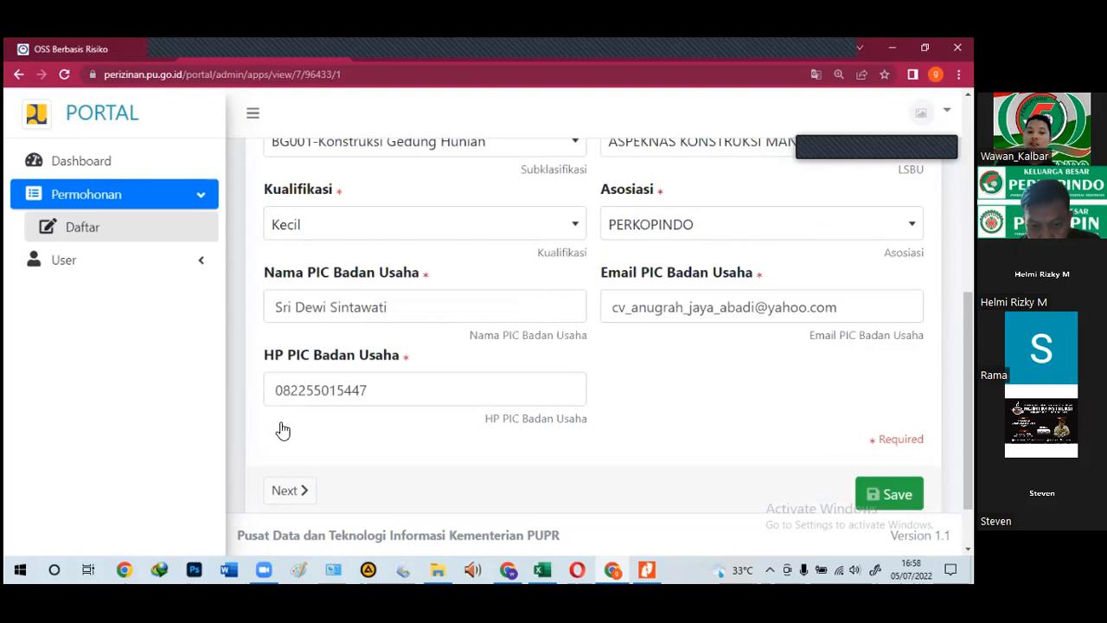
pyautogui.scroll(-1, 283, 430)
pyautogui.click(285, 430)
# Step: Review the Informasi Badan Usaha form, checking the business name ANUGRAH JAYA ABADI
pyautogui.moveTo(548, 567)
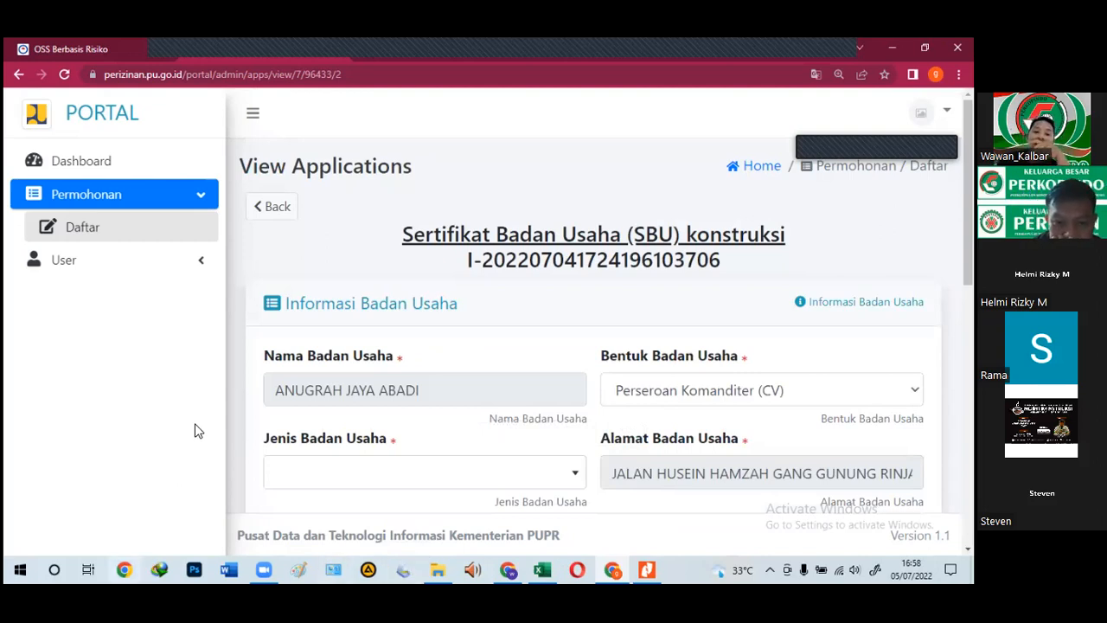
pyautogui.scroll(-2, 343, 395)
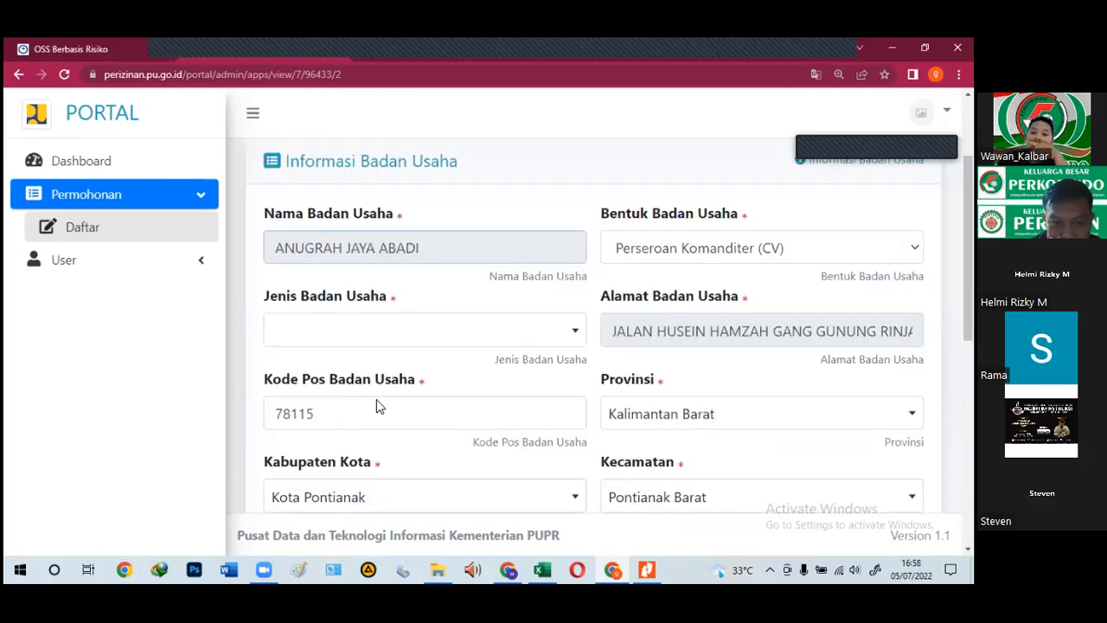
pyautogui.scroll(-4, 376, 406)
pyautogui.scroll(-3, 377, 407)
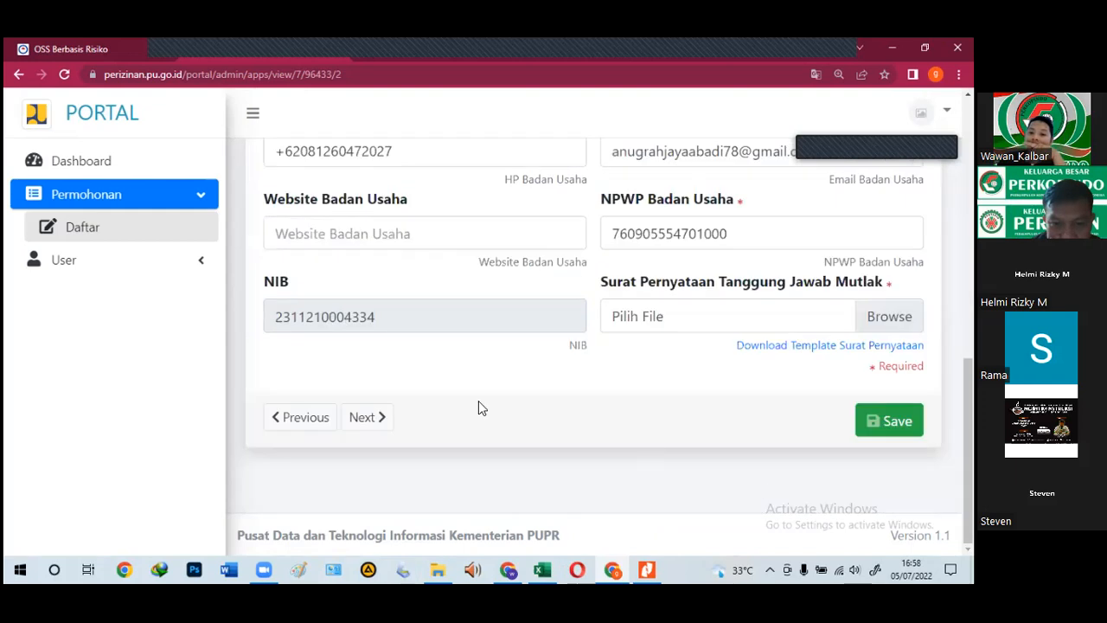
pyautogui.scroll(3, 218, 396)
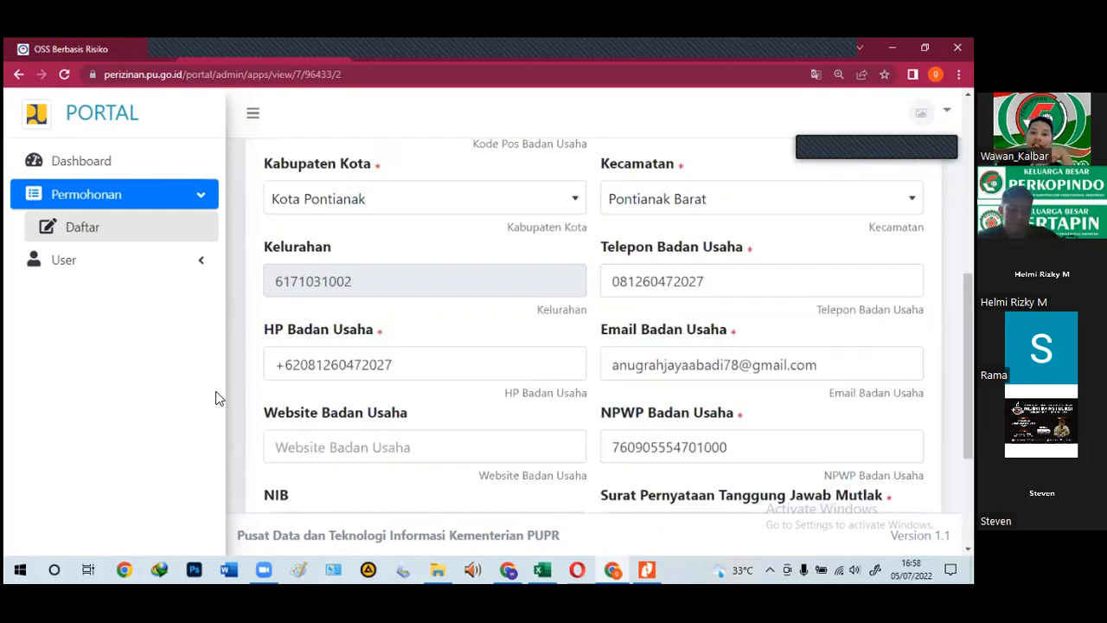
pyautogui.scroll(2, 218, 398)
pyautogui.scroll(2, 366, 395)
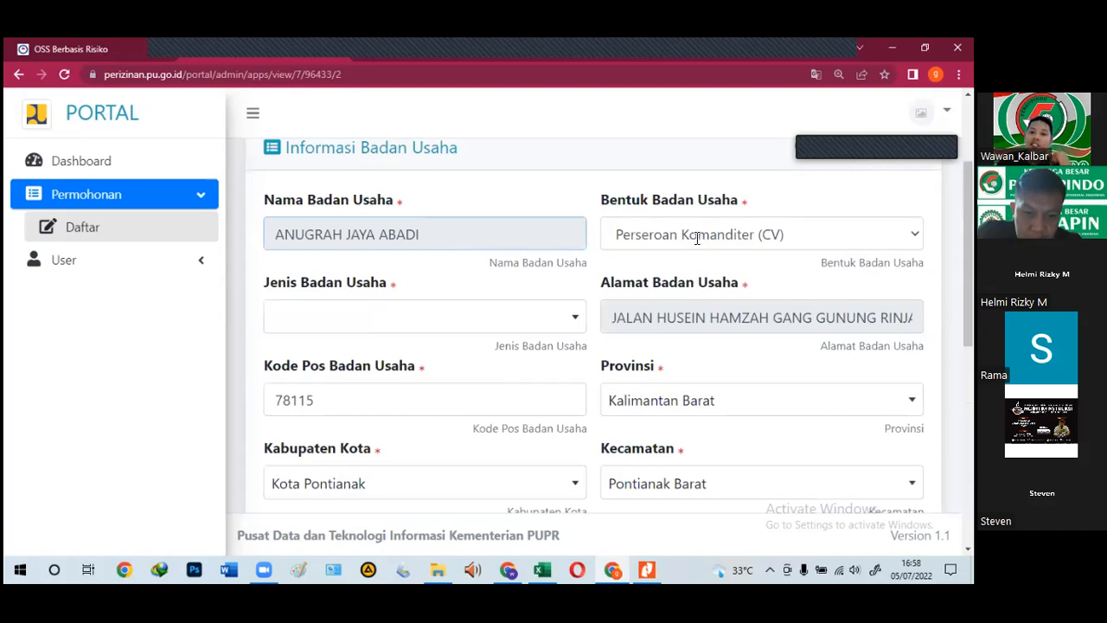
pyautogui.moveTo(428, 235); pyautogui.dragTo(230, 251)
pyautogui.click(524, 281)
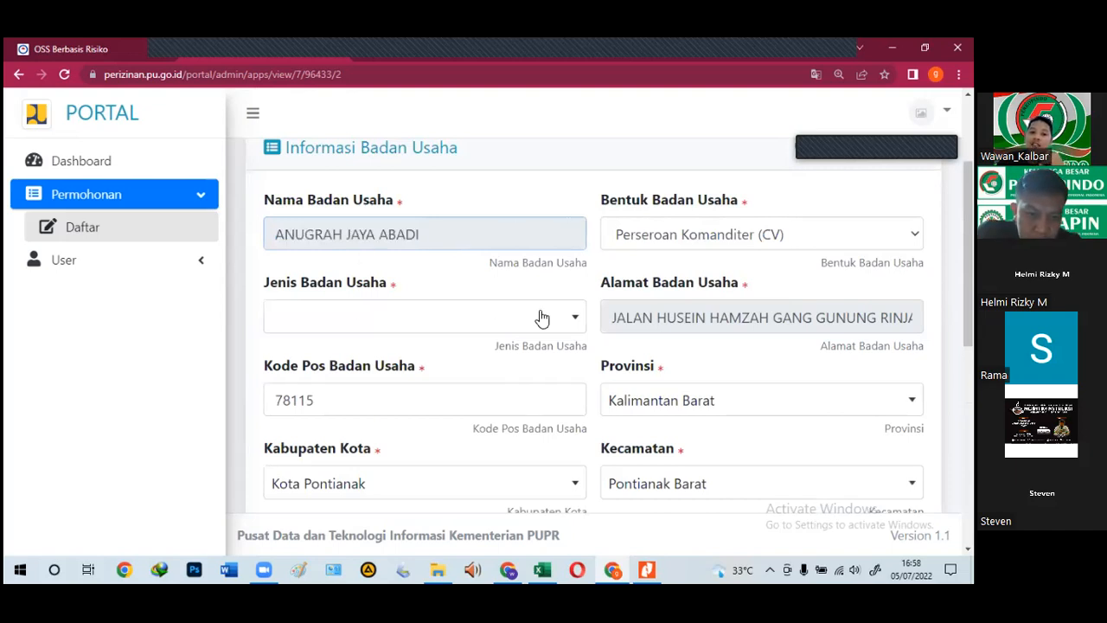
# Step: Set Jenis Badan Usaha to BUJK Nasional and browse for the responsibility-statement file
pyautogui.click(337, 326)
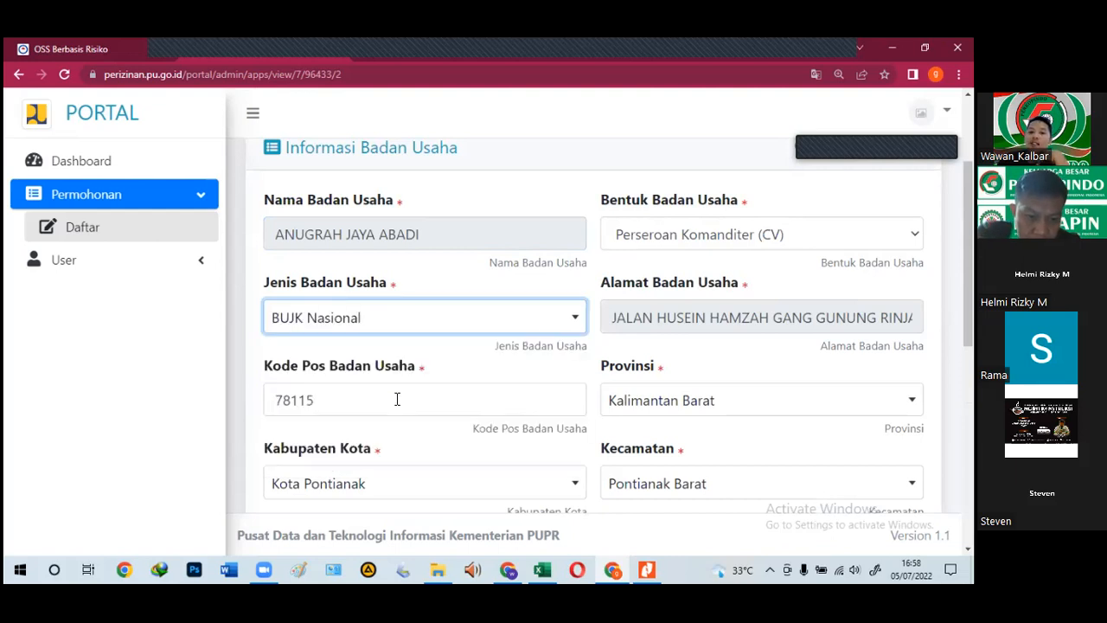
pyautogui.scroll(-1, 397, 399)
pyautogui.scroll(1, 759, 290)
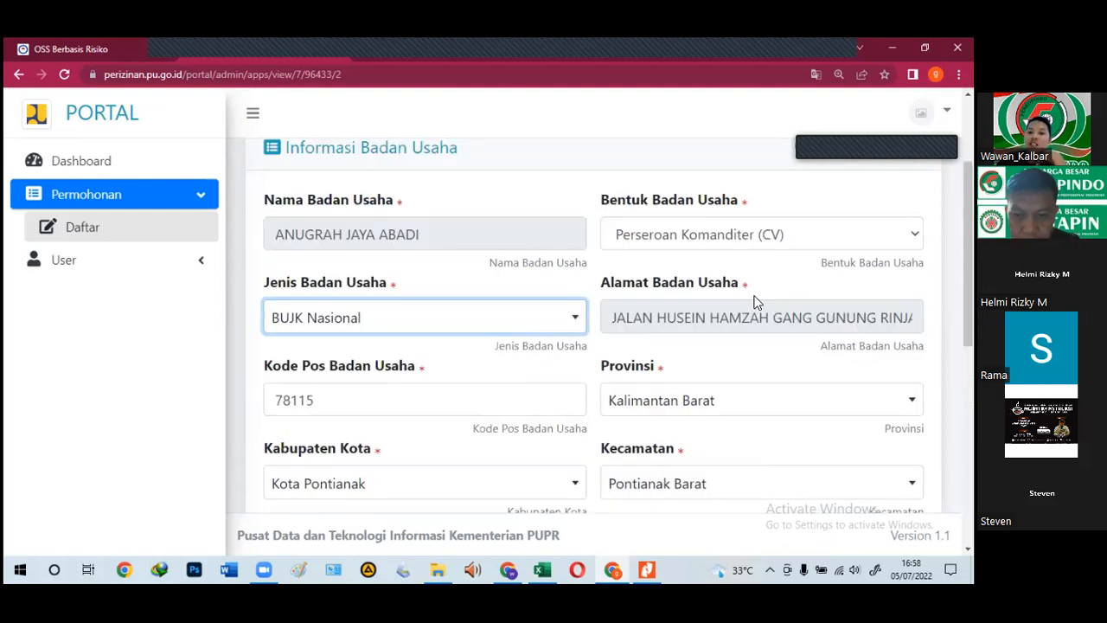
pyautogui.scroll(-2, 755, 301)
pyautogui.scroll(-1, 467, 311)
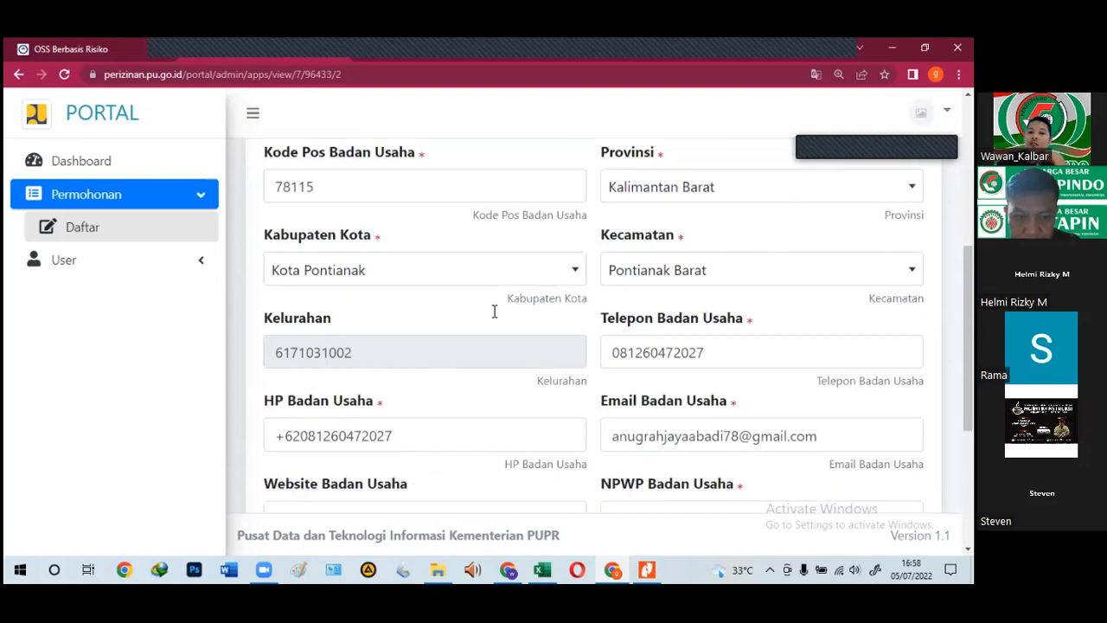
pyautogui.scroll(-2, 494, 312)
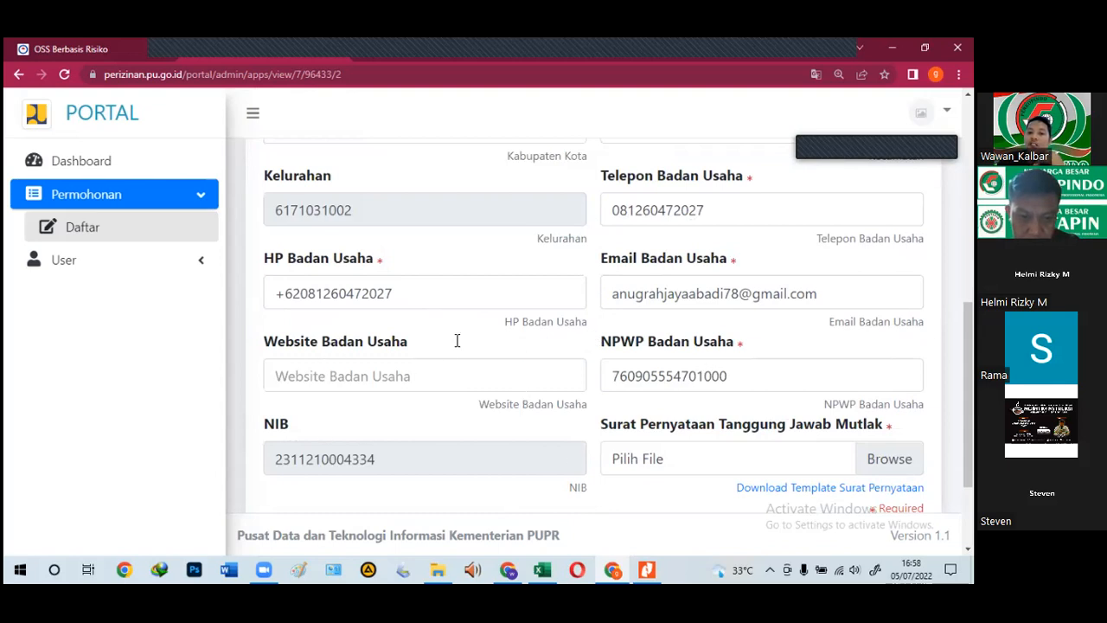
pyautogui.scroll(3, 585, 352)
pyautogui.scroll(2, 311, 297)
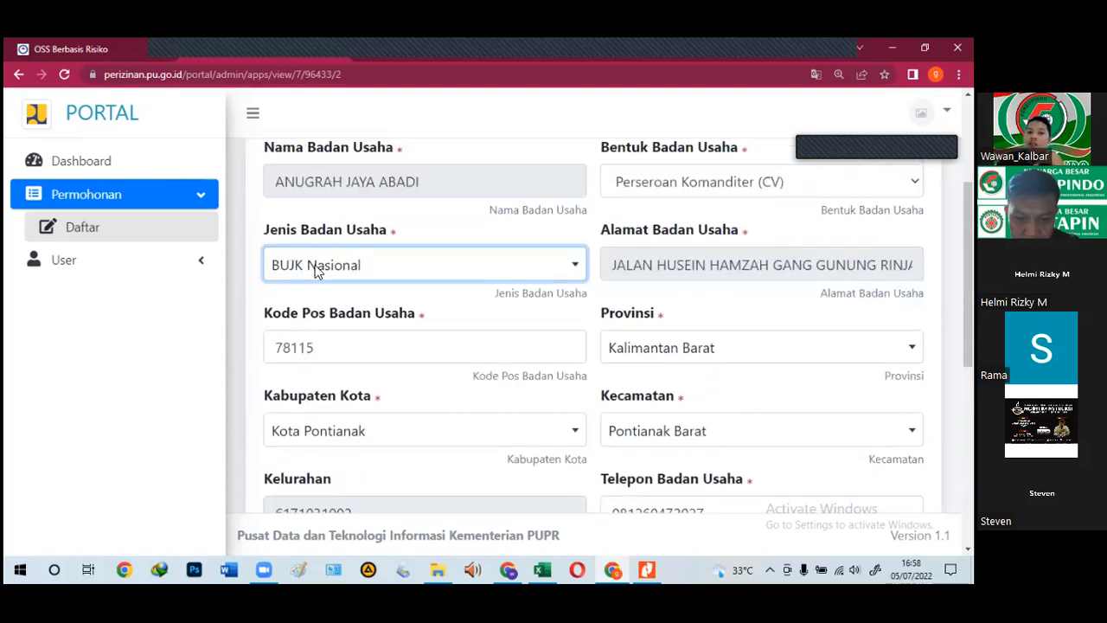
pyautogui.scroll(-5, 407, 324)
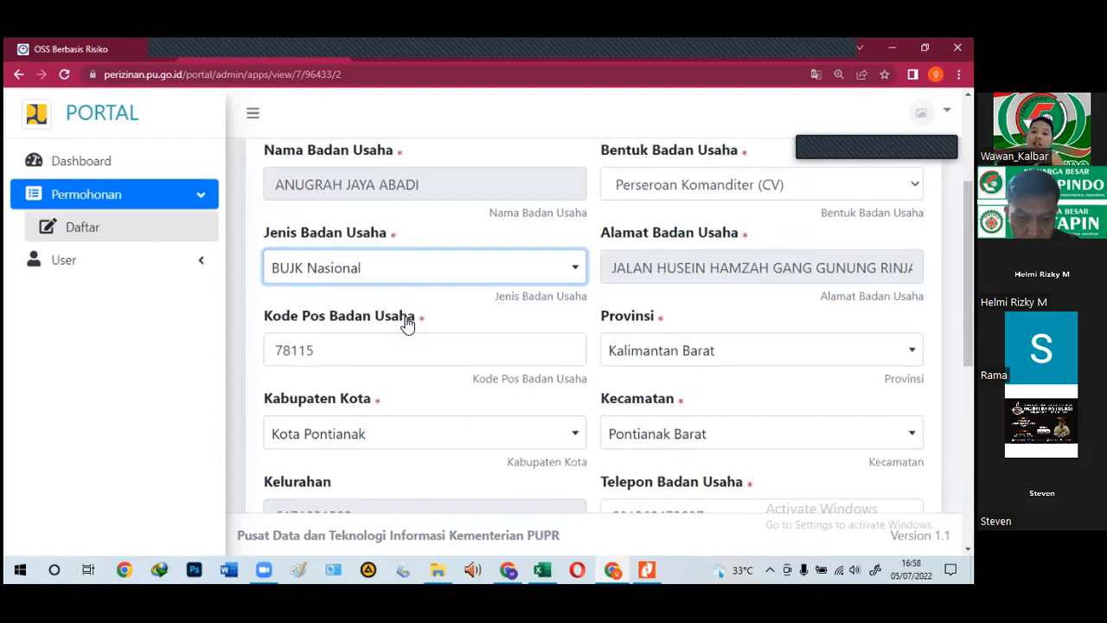
pyautogui.scroll(4, 407, 318)
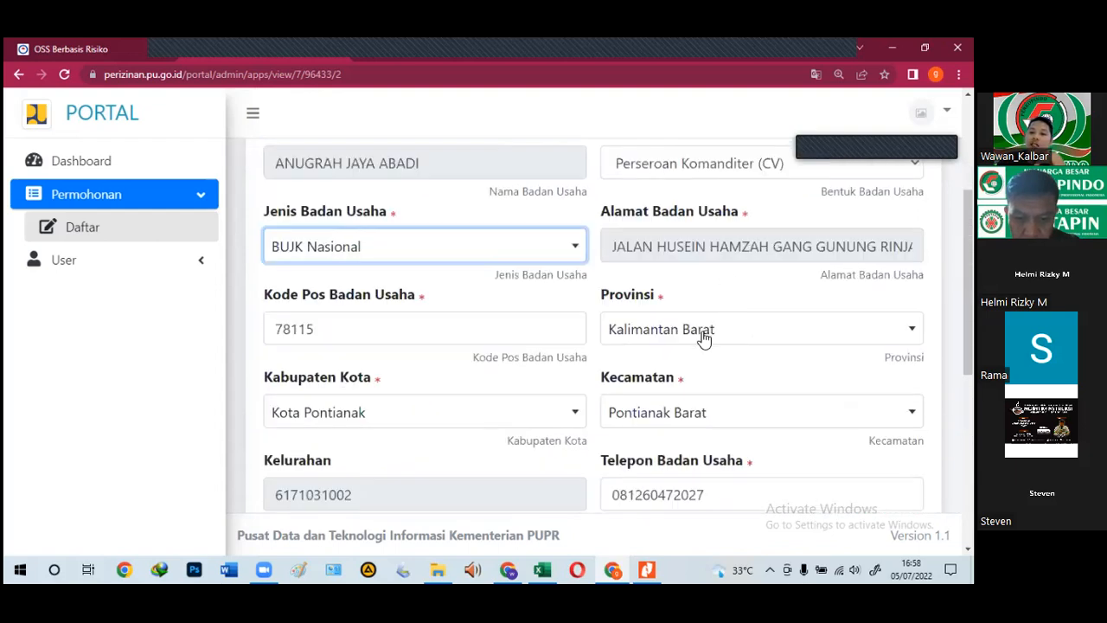
pyautogui.scroll(-4, 704, 339)
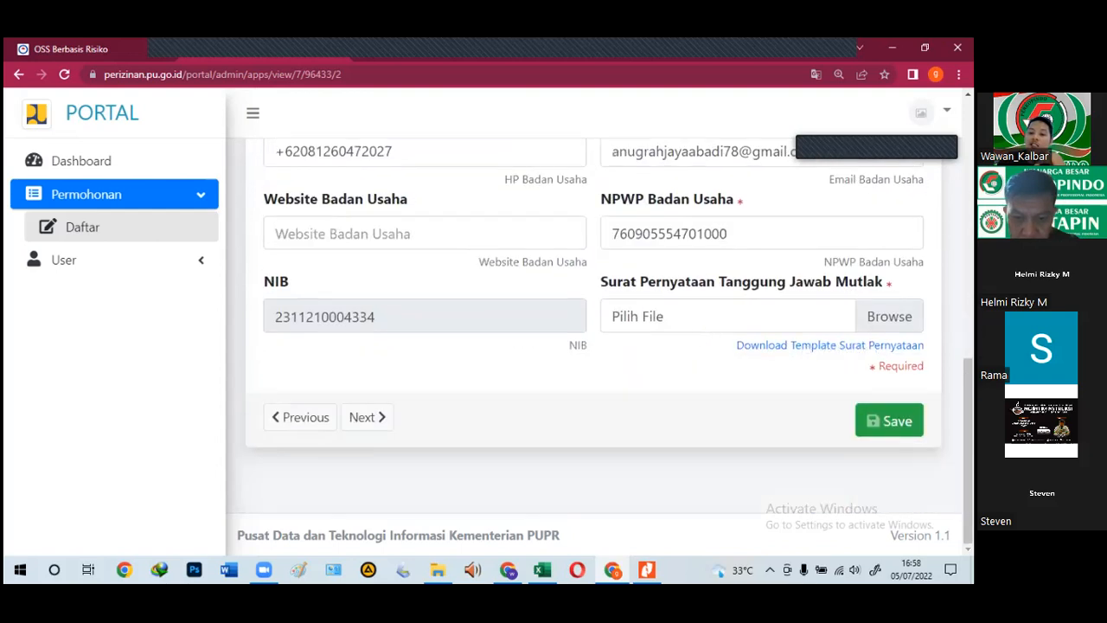
pyautogui.click(676, 320)
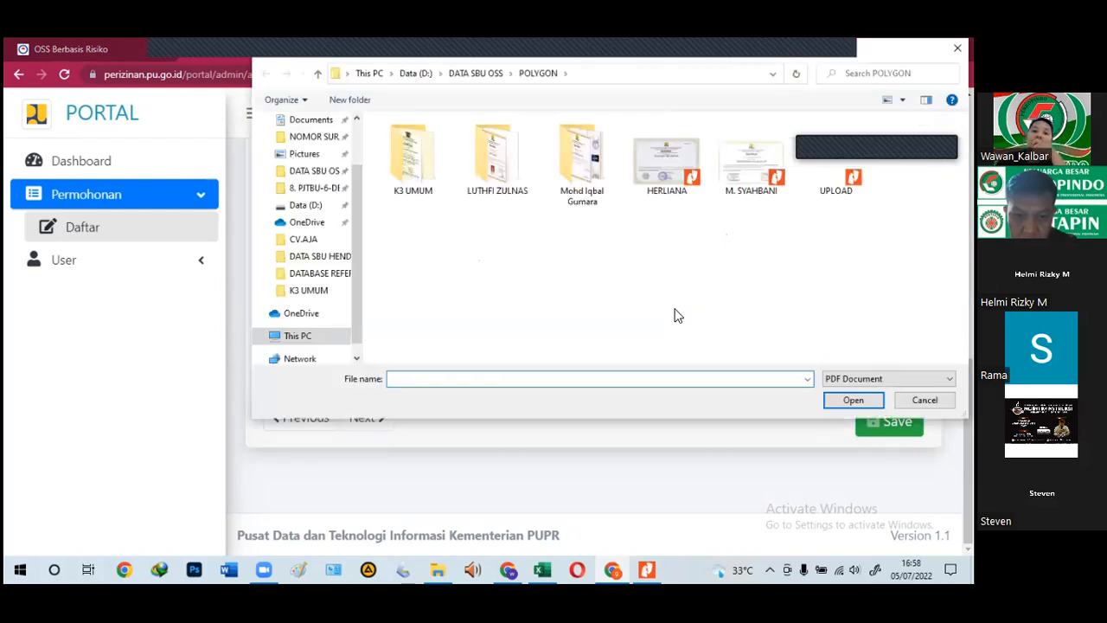
# Step: Attach PERNYATAAN TANGGUNG JAWAB MUTLAK from D:\DATA SBU OSS\00. PROSES SBU RBA\CV.AJA and save
pyautogui.click(463, 76)
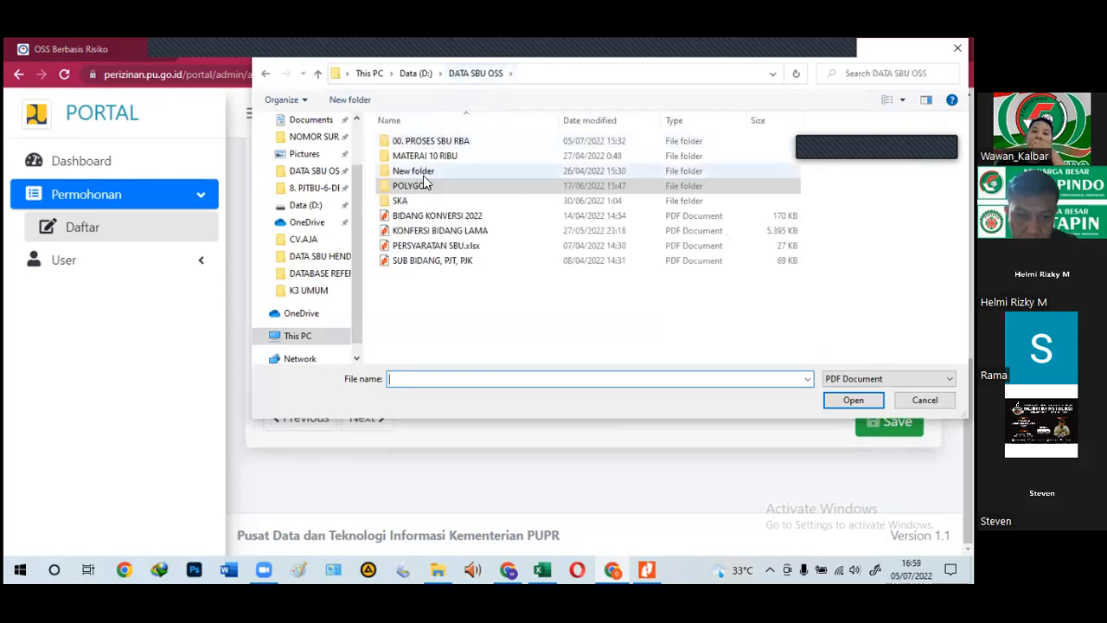
pyautogui.doubleClick(440, 146)
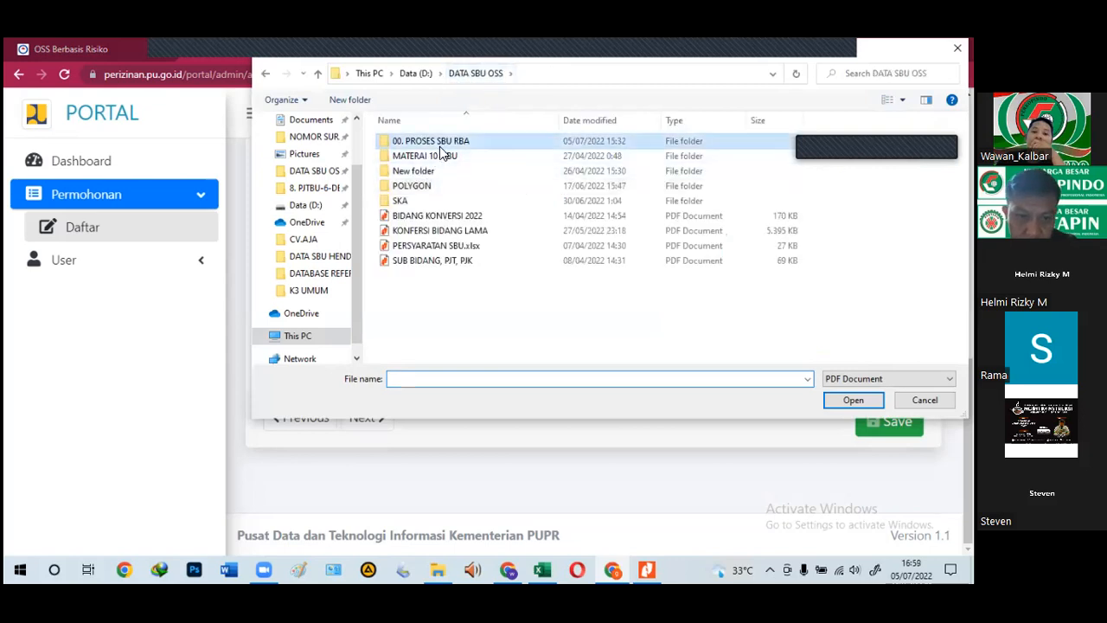
pyautogui.click(419, 156)
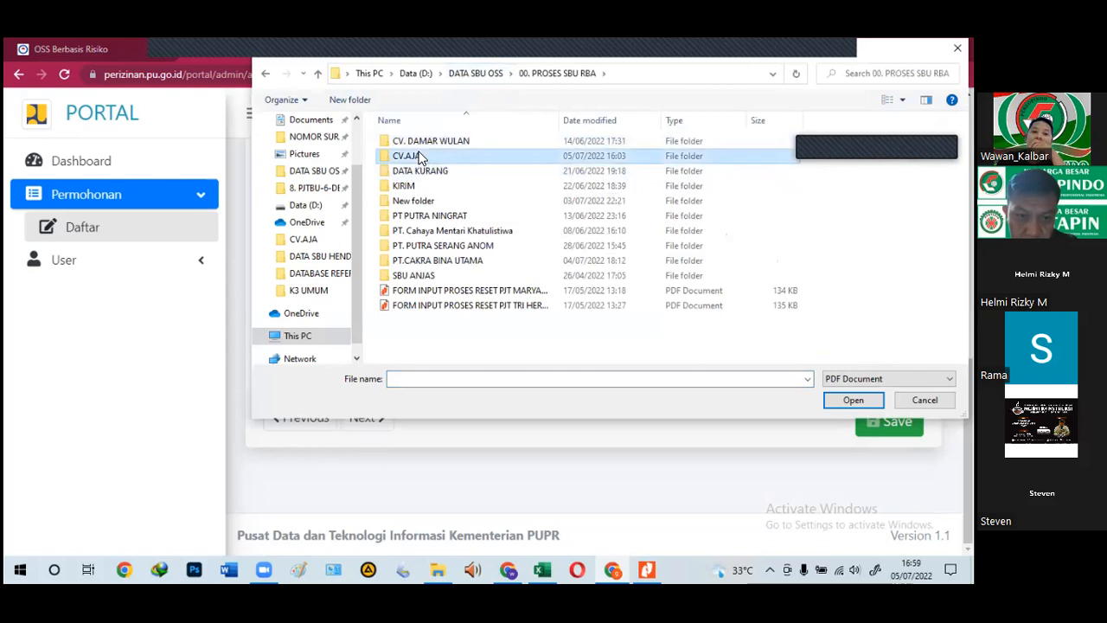
pyautogui.doubleClick(419, 156)
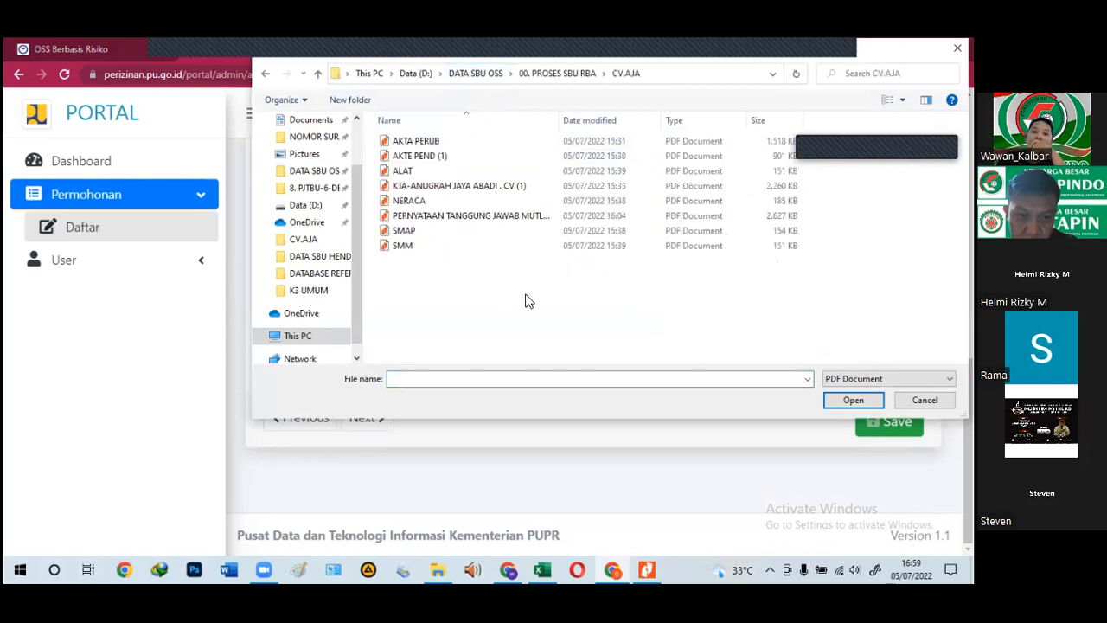
pyautogui.click(428, 220)
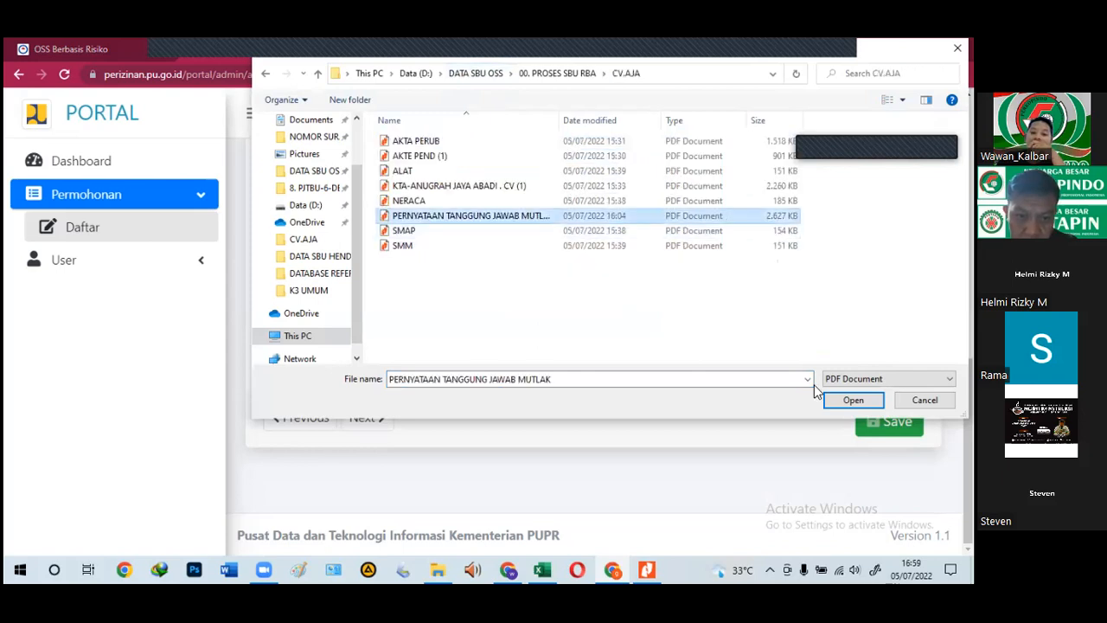
pyautogui.click(856, 400)
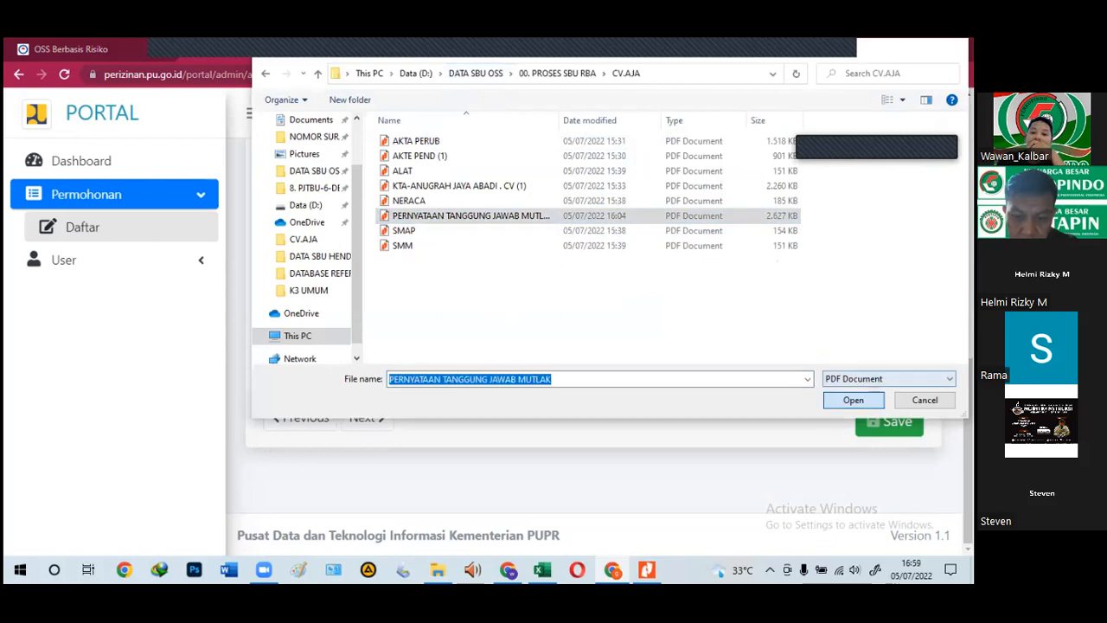
pyautogui.click(890, 420)
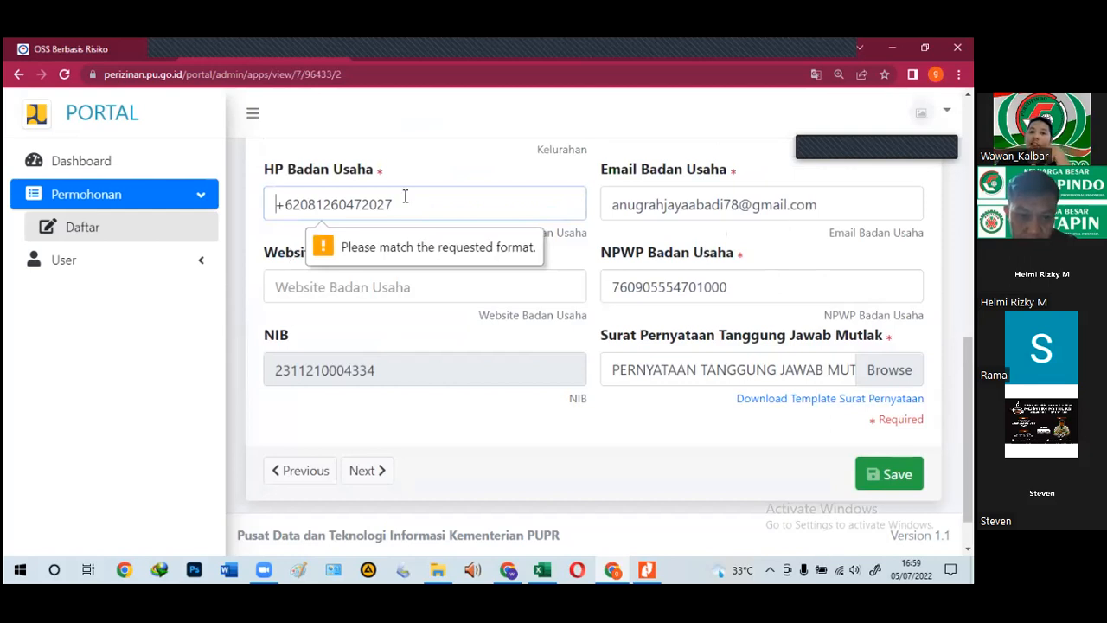
# Step: Delete the +62 prefix from the HP Badan Usaha number and save the business information
pyautogui.hotkey('shift', 'Right')
pyautogui.hotkey('shift', 'Right')
pyautogui.hotkey('shift', 'Right')
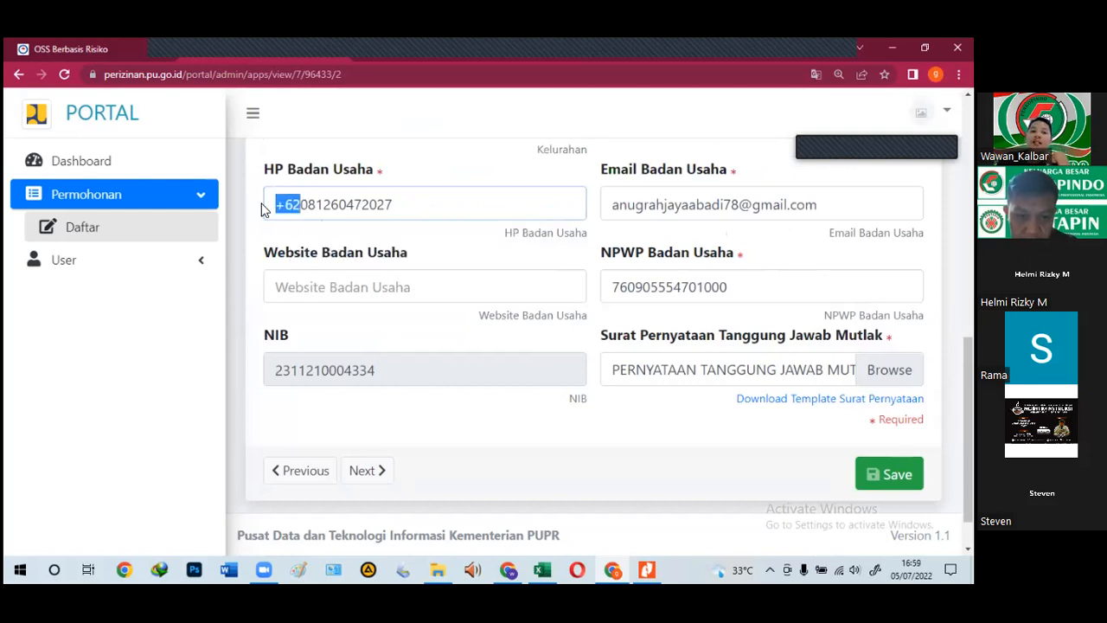
pyautogui.press('Delete')
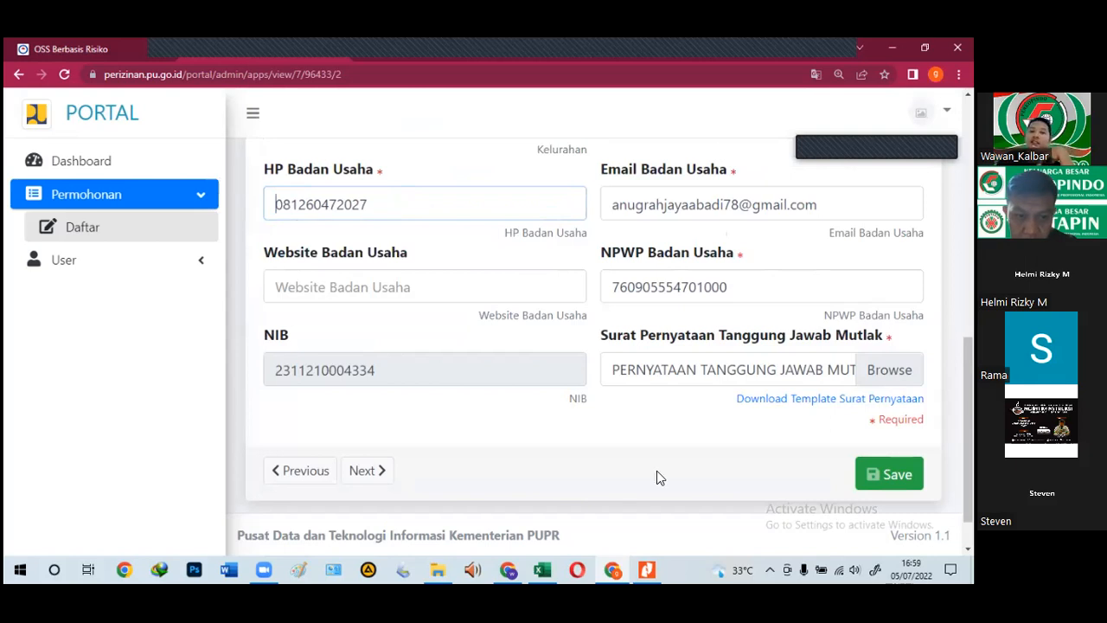
pyautogui.click(890, 474)
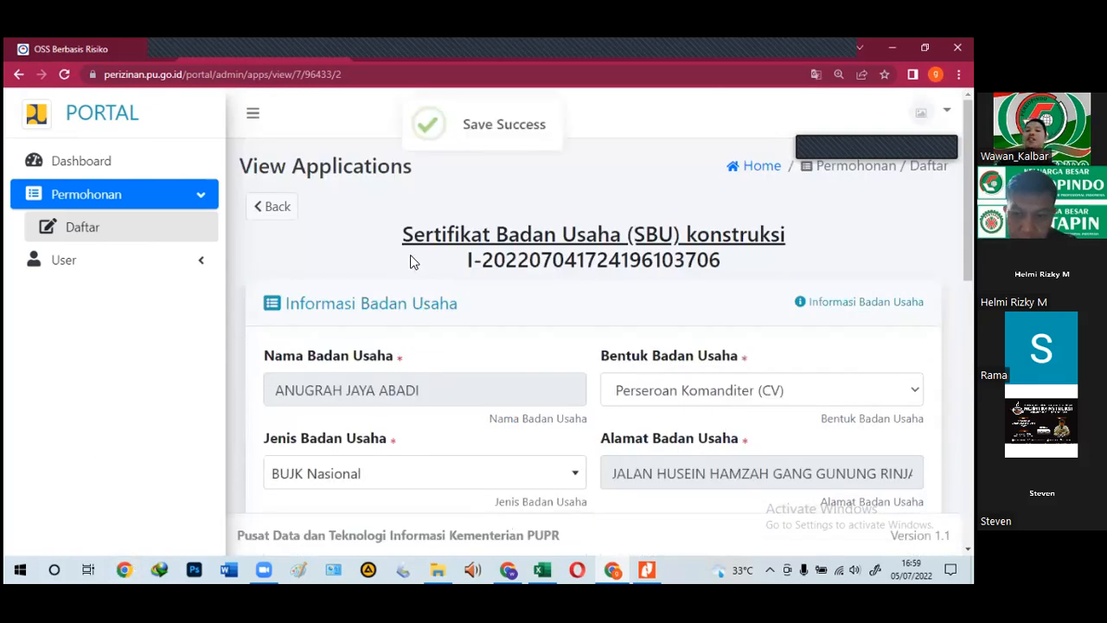
pyautogui.scroll(-3, 410, 257)
pyautogui.scroll(-2, 493, 385)
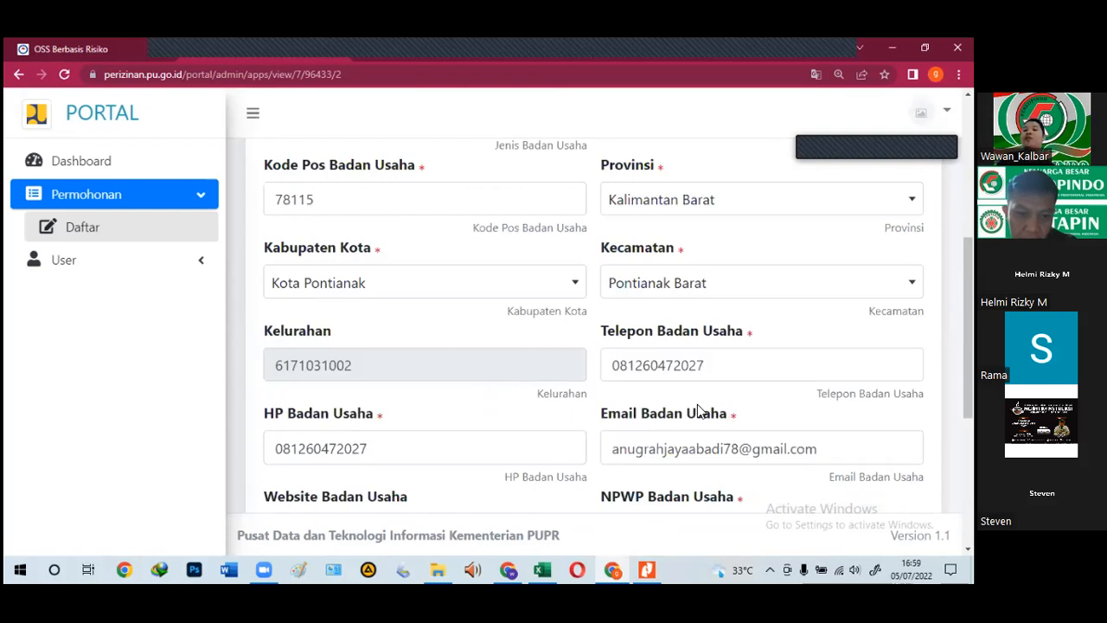
pyautogui.scroll(-3, 708, 412)
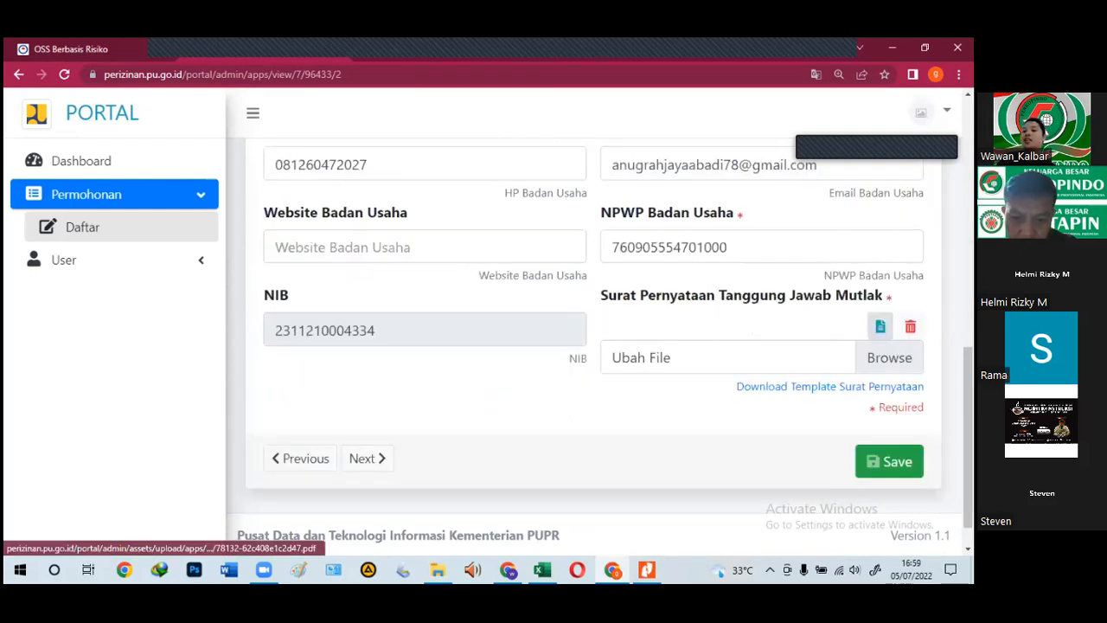
# Step: Page through all four pages of the uploaded responsibility-statement PDF, then return to the portal form
pyautogui.click(822, 348)
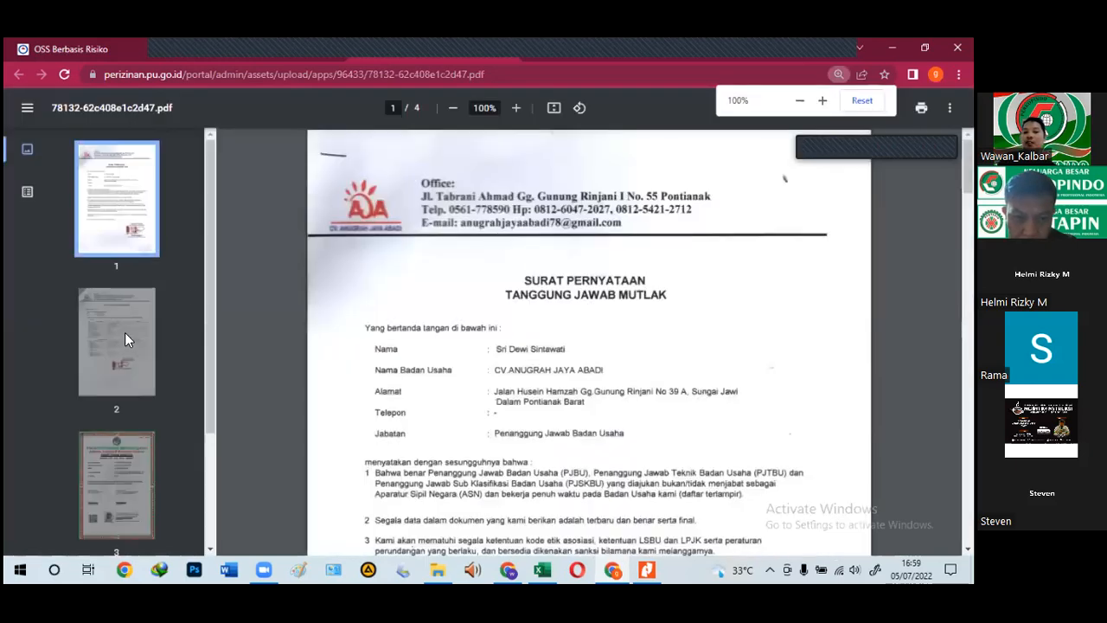
pyautogui.click(124, 333)
pyautogui.scroll(-2, 132, 343)
pyautogui.click(132, 343)
pyautogui.click(126, 451)
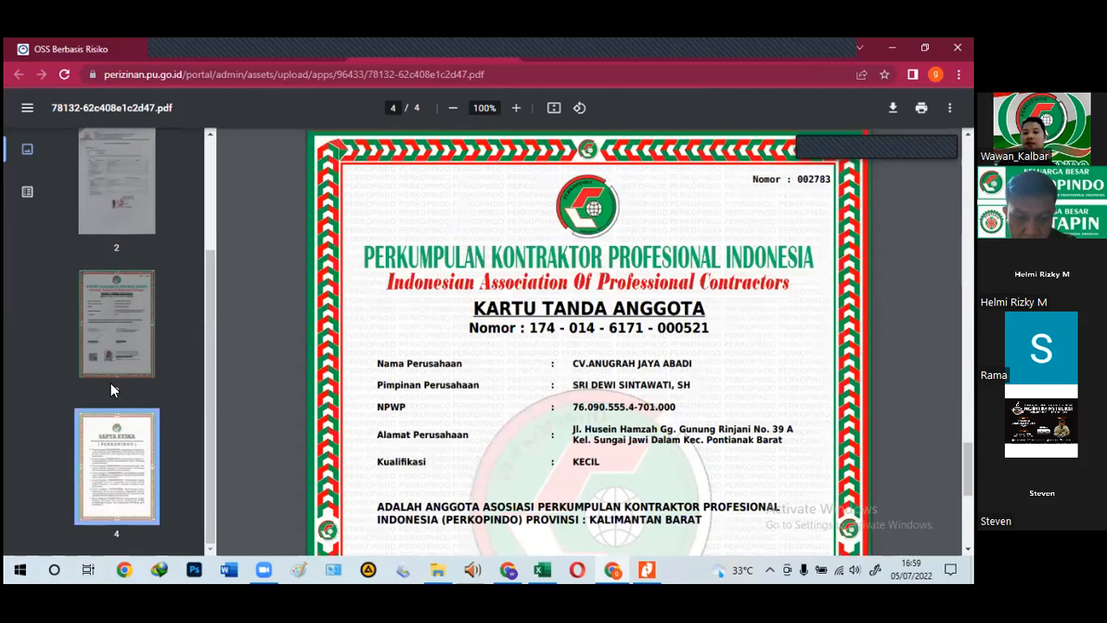
pyautogui.scroll(2, 112, 372)
pyautogui.click(115, 363)
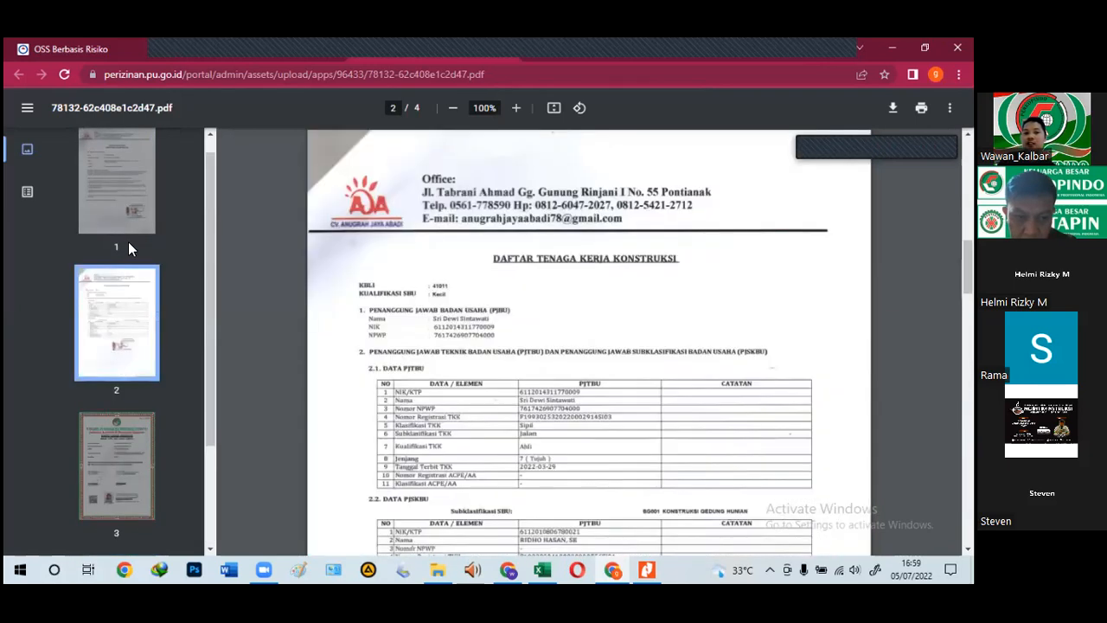
pyautogui.click(128, 239)
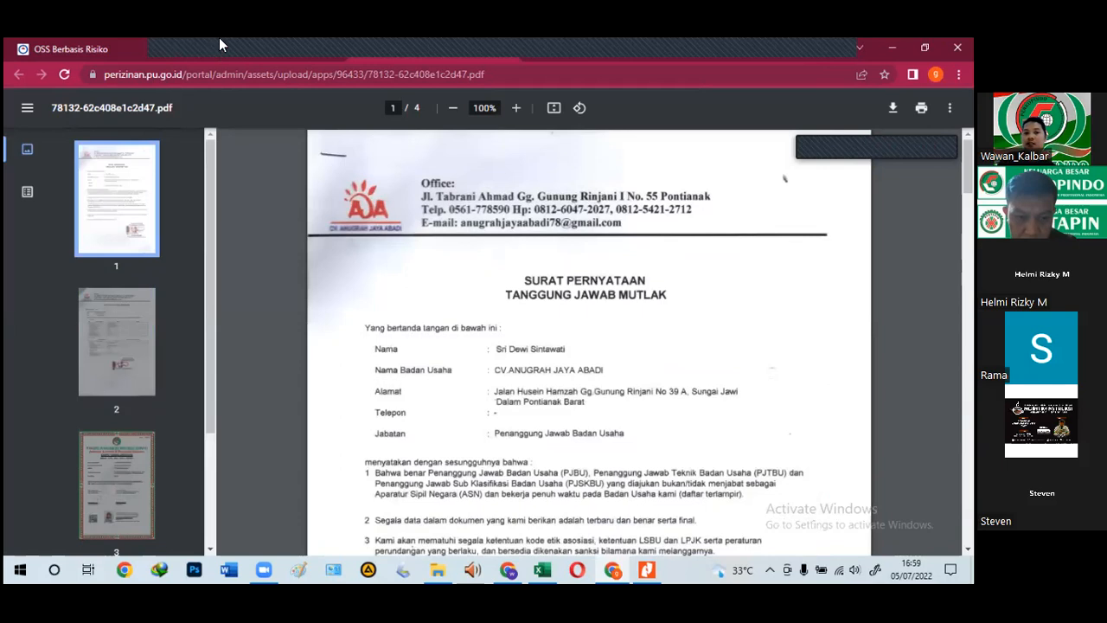
pyautogui.click(84, 43)
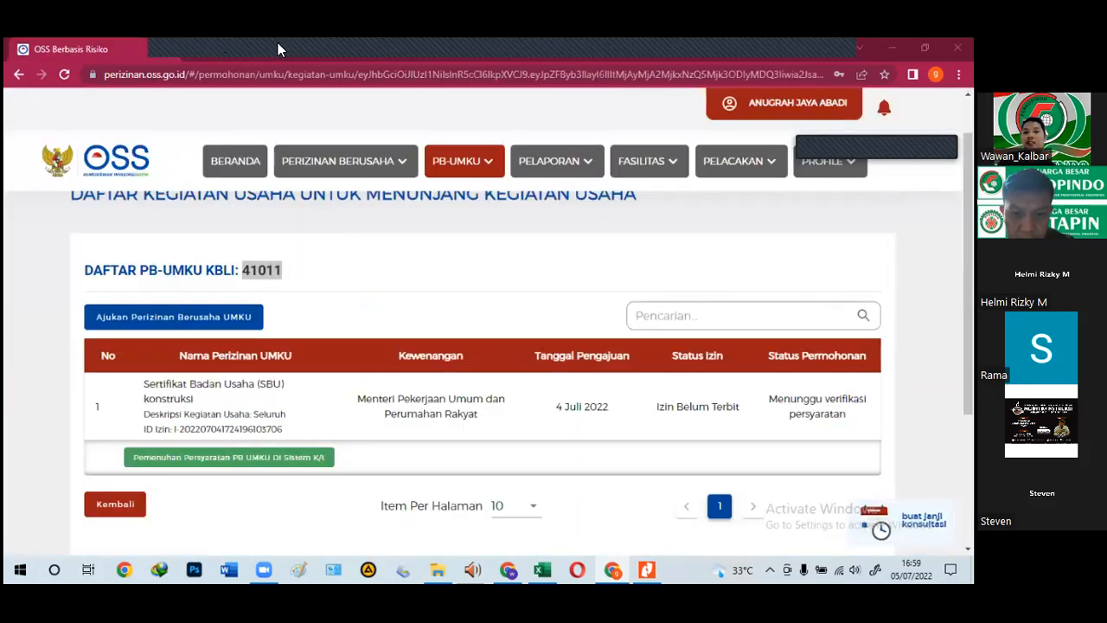
pyautogui.click(278, 43)
# Step: Advance to the Informasi Akte page and review the Akta Perubahan 362 fields
pyautogui.click(366, 418)
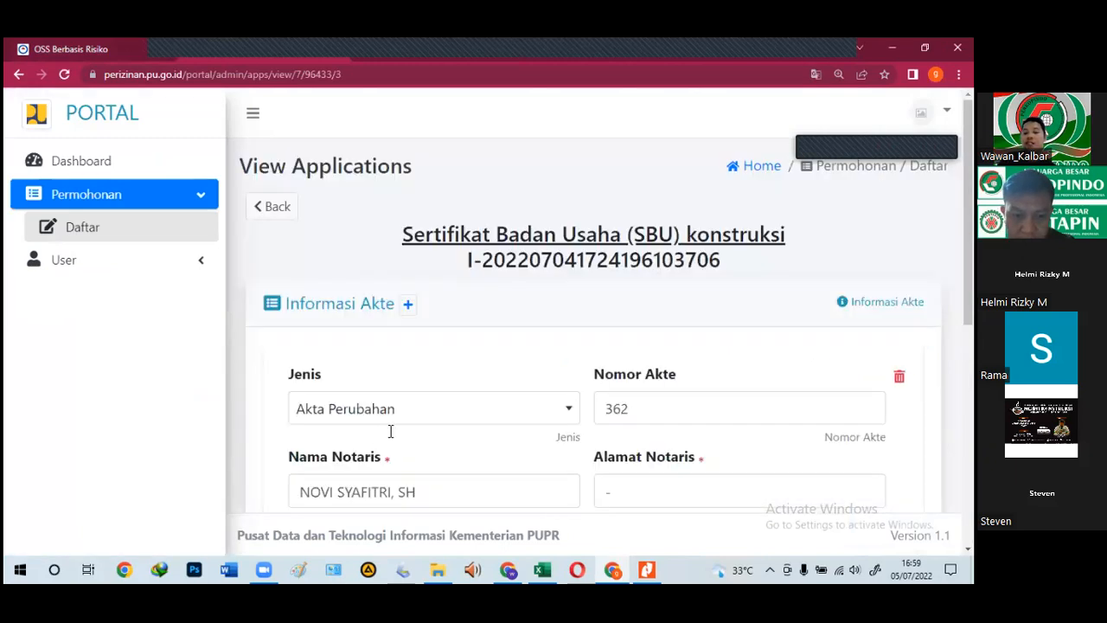
pyautogui.scroll(-2, 390, 431)
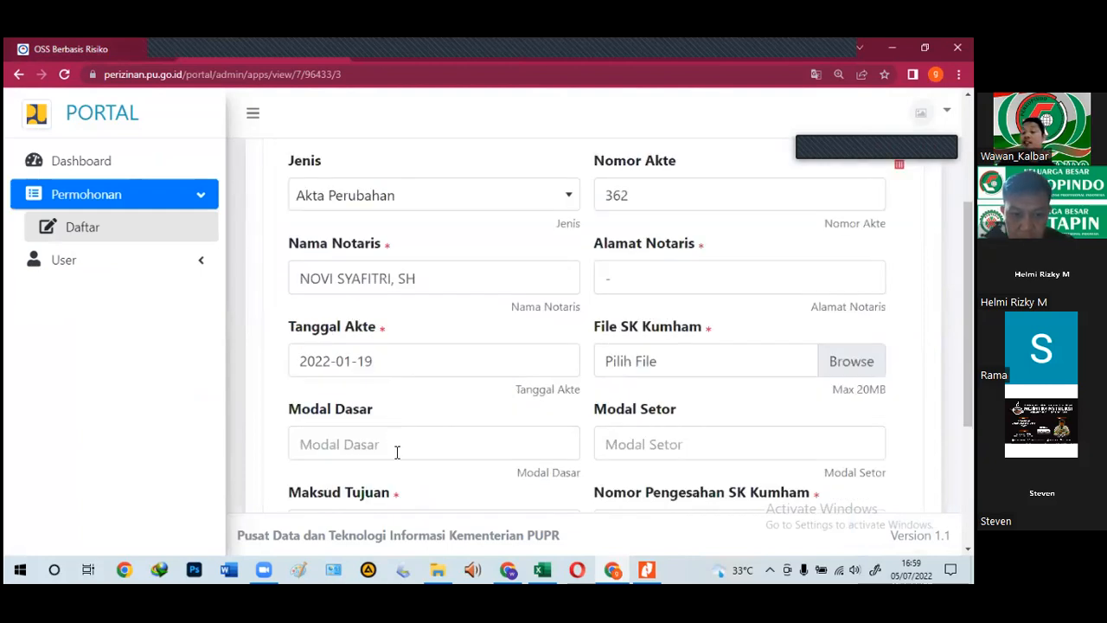
pyautogui.scroll(2, 392, 459)
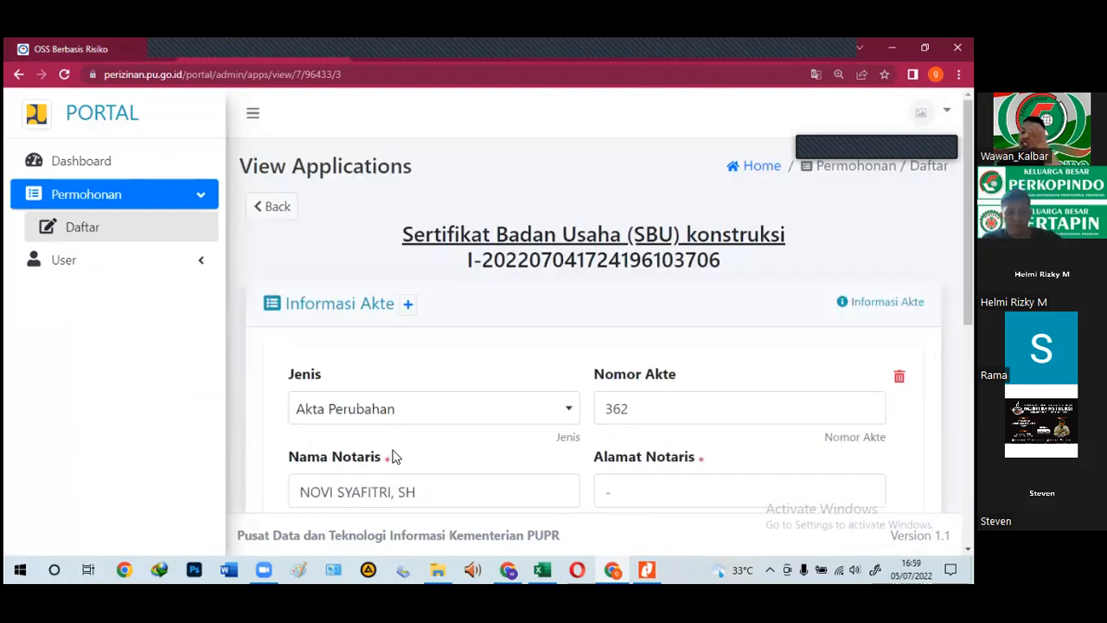
pyautogui.scroll(-1, 392, 457)
pyautogui.scroll(-1, 392, 457)
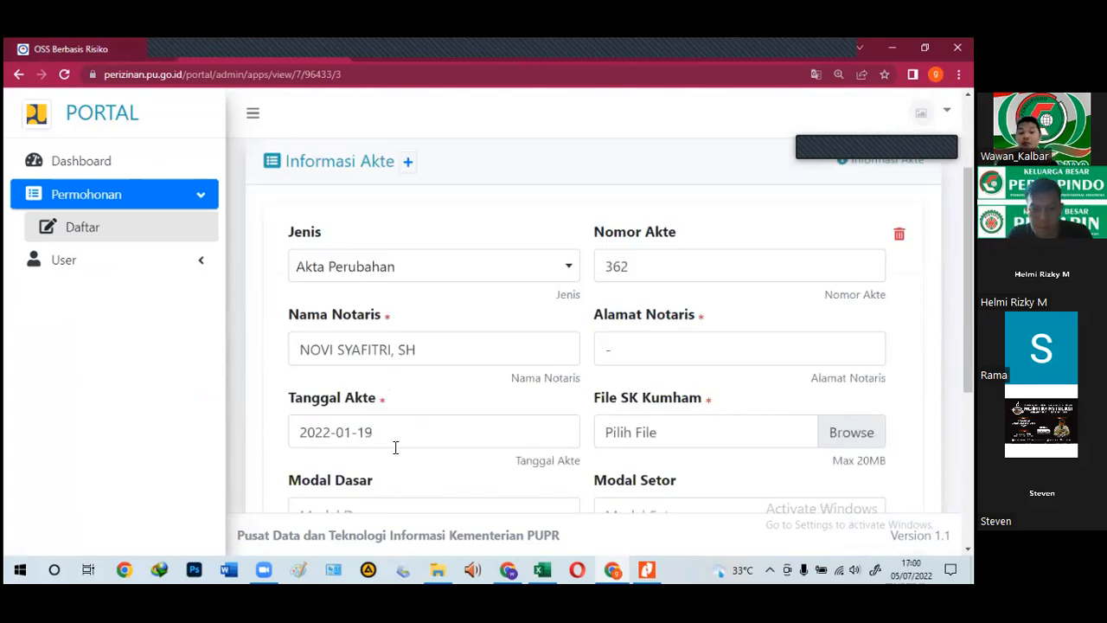
pyautogui.click(542, 570)
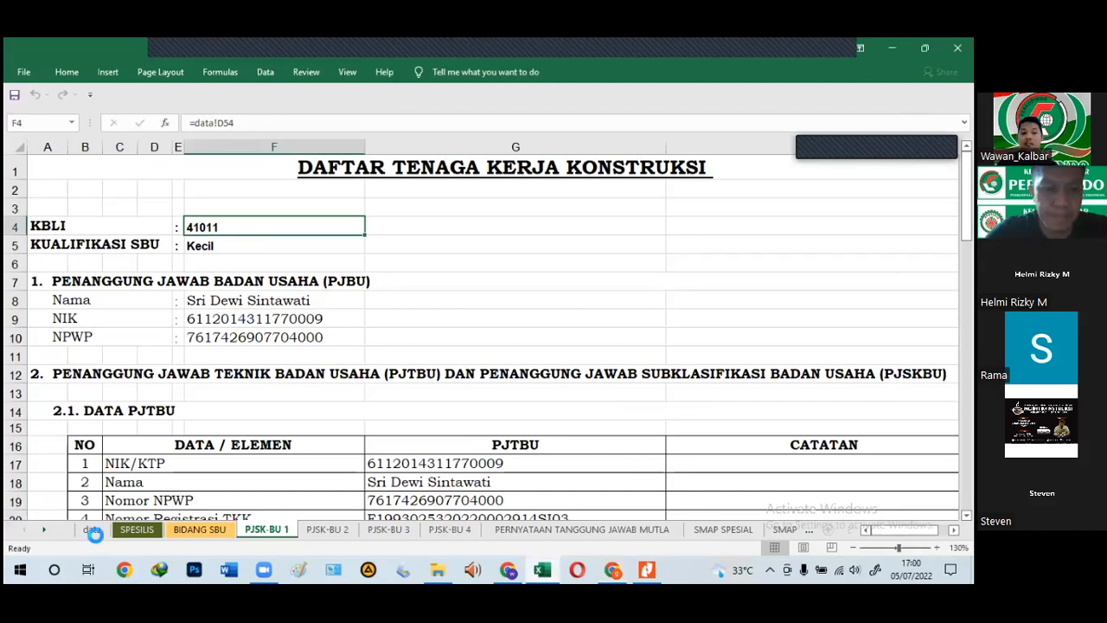
# Step: Copy deed number 50 from the Excel data sheet into the portal's Nomor Akte field
pyautogui.click(92, 529)
pyautogui.scroll(-5, 137, 476)
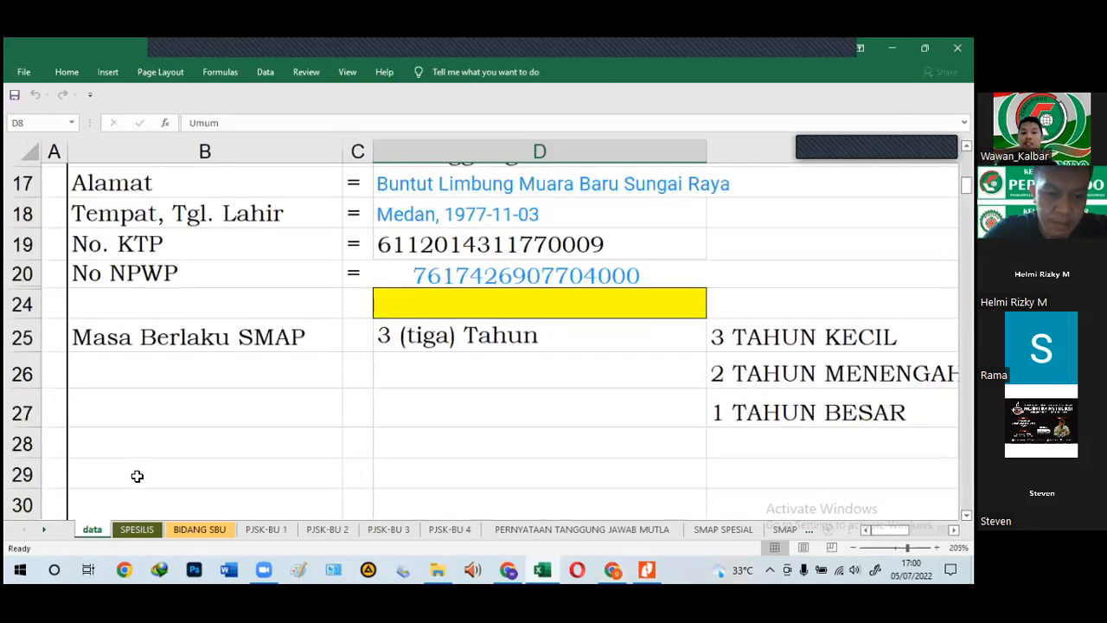
pyautogui.scroll(-5, 137, 476)
pyautogui.scroll(-10, 137, 476)
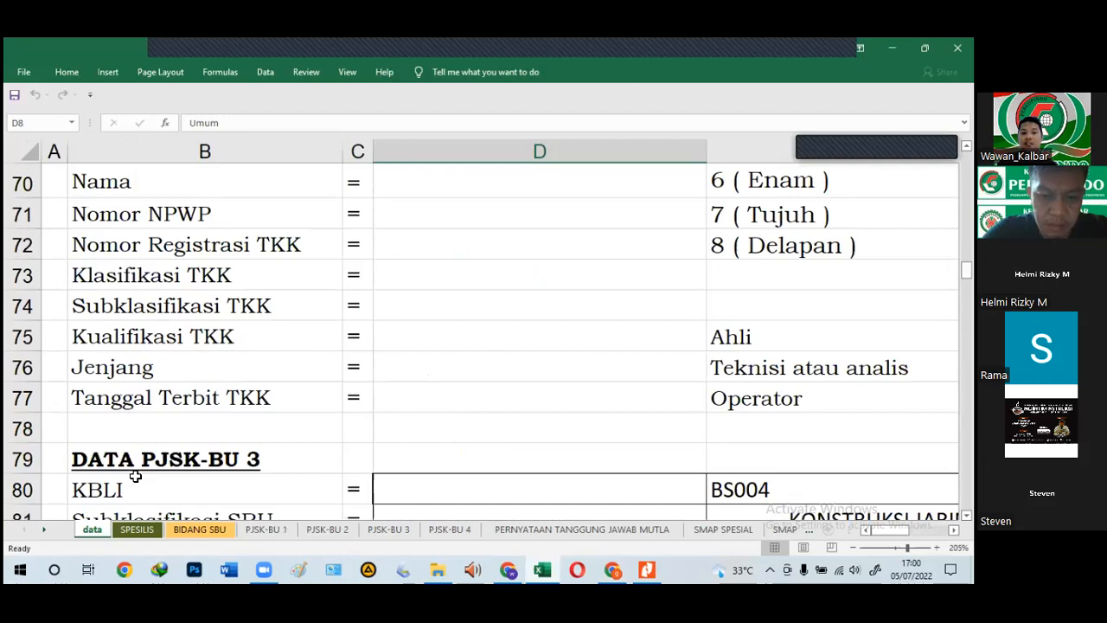
pyautogui.scroll(-14, 137, 475)
pyautogui.scroll(-6, 137, 476)
pyautogui.scroll(1, 137, 476)
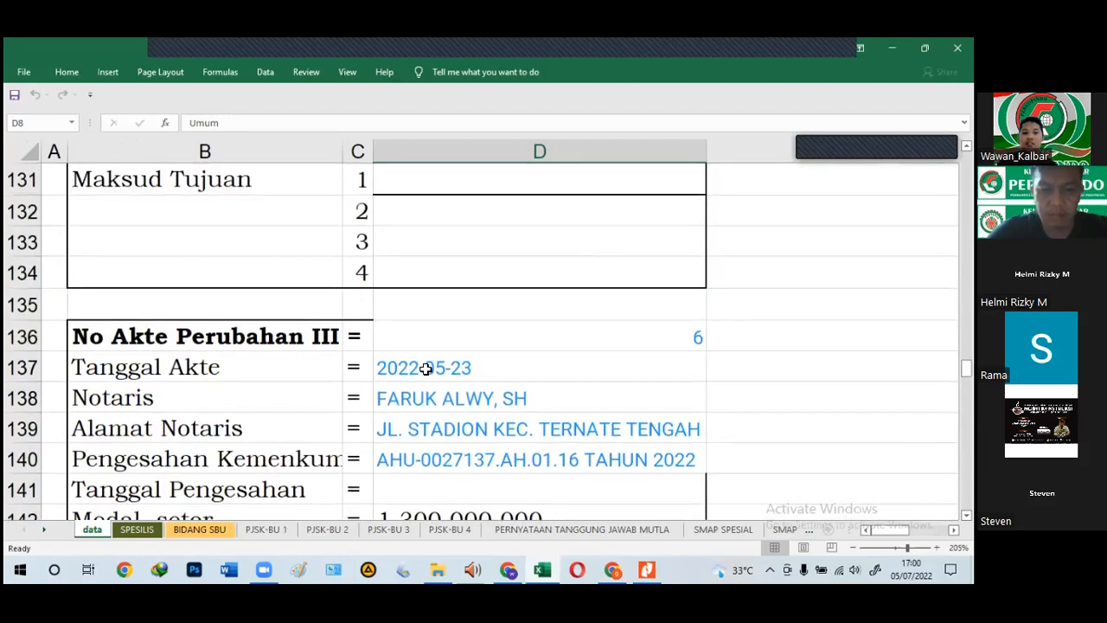
pyautogui.scroll(4, 426, 368)
pyautogui.scroll(1, 441, 317)
pyautogui.click(441, 313)
pyautogui.hotkey('ctrl', 'c')
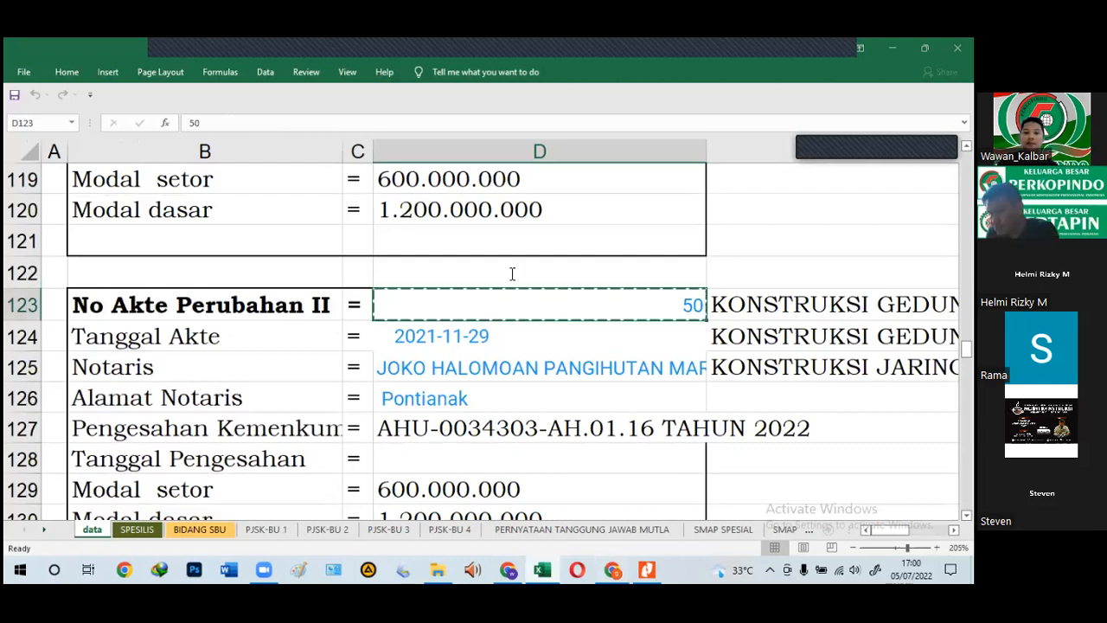
pyautogui.hotkey('alt', 'Tab')
pyautogui.doubleClick(596, 268)
pyautogui.hotkey('ctrl', 'v')
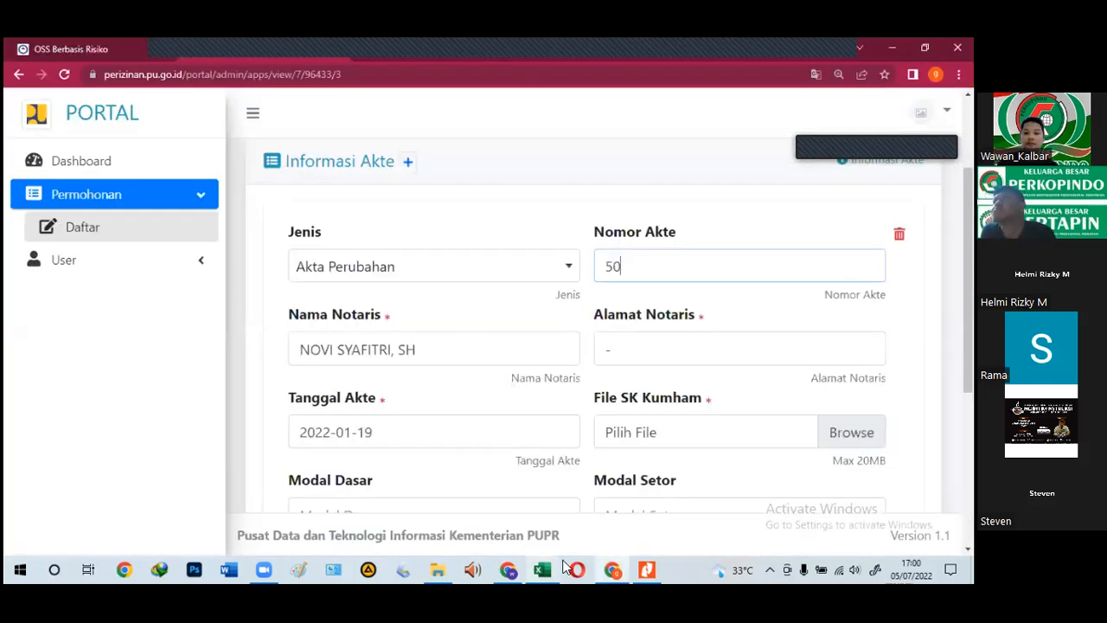
# Step: Fill Tanggal Akte with 2021-11-29 and Nama Notaris with the notary's name from D124–D125
pyautogui.click(544, 570)
pyautogui.click(464, 337)
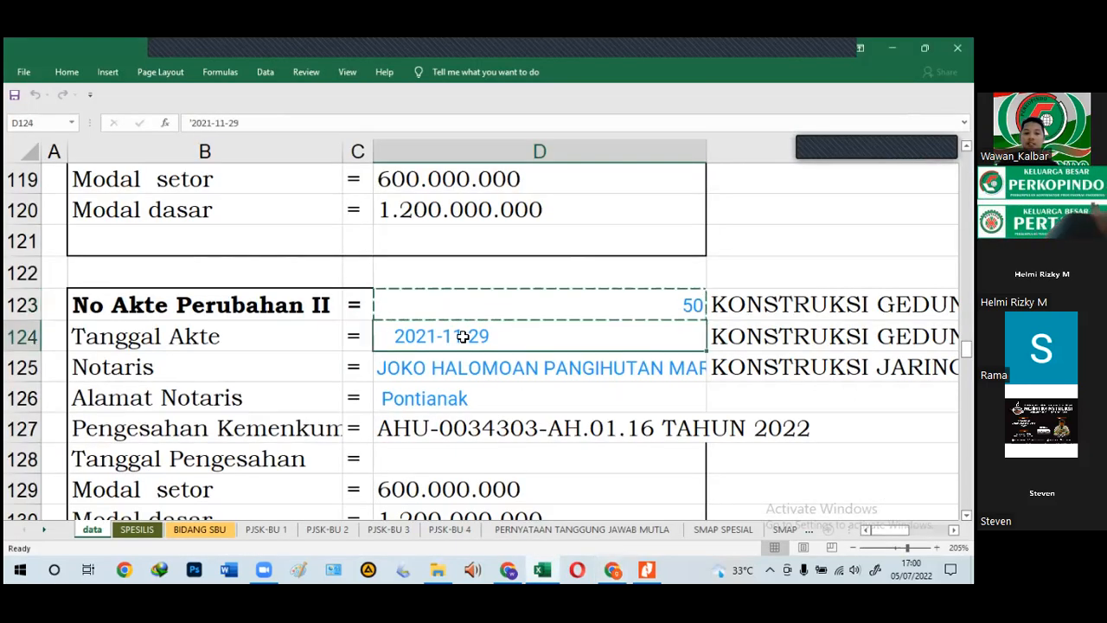
pyautogui.hotkey('ctrl', 'c')
pyautogui.hotkey('alt', 'Tab')
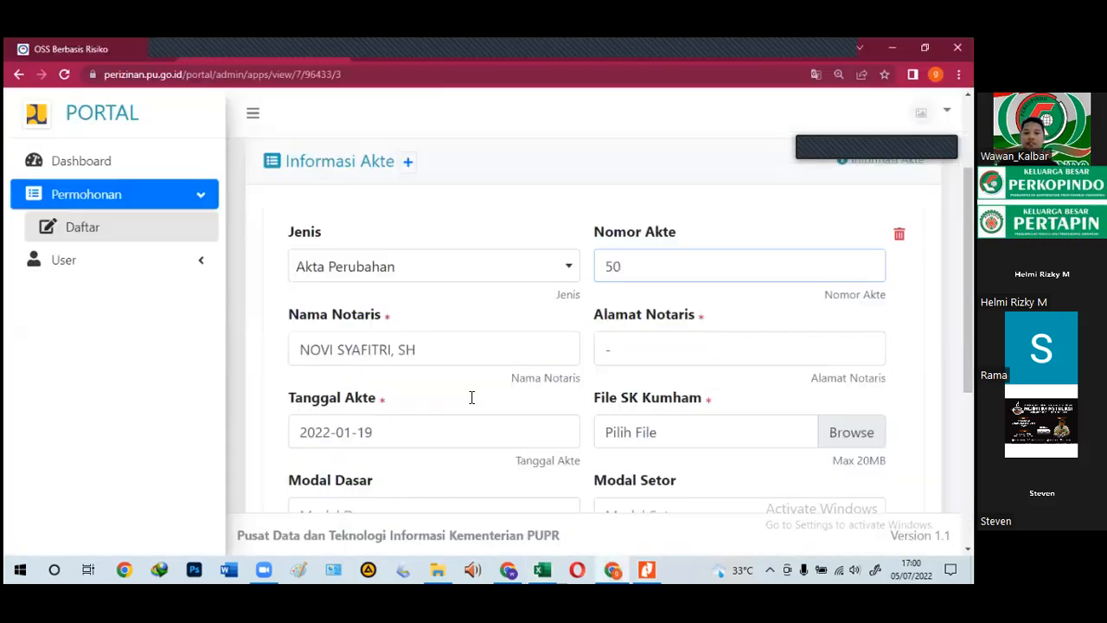
pyautogui.tripleClick(291, 431)
pyautogui.hotkey('ctrl', 'v')
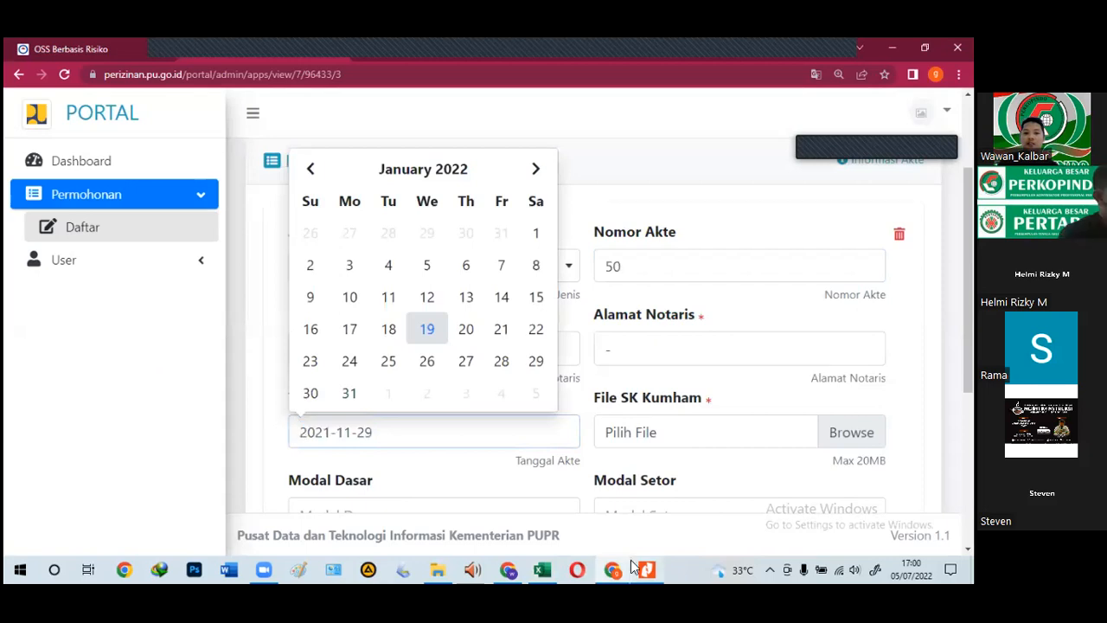
pyautogui.hotkey('alt', 'Tab')
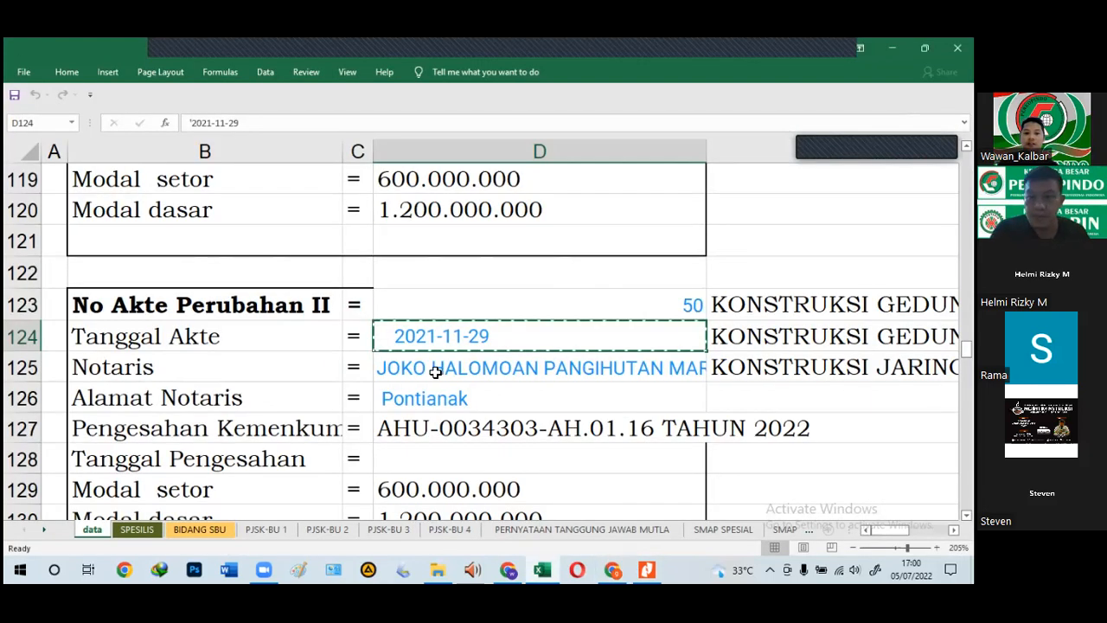
pyautogui.click(433, 370)
pyautogui.click(613, 569)
pyautogui.moveTo(419, 351); pyautogui.dragTo(255, 357)
pyautogui.hotkey('ctrl', 'v')
# Step: Copy the notary address Pontianak from D126 into Alamat Notaris
pyautogui.scroll(-1, 684, 458)
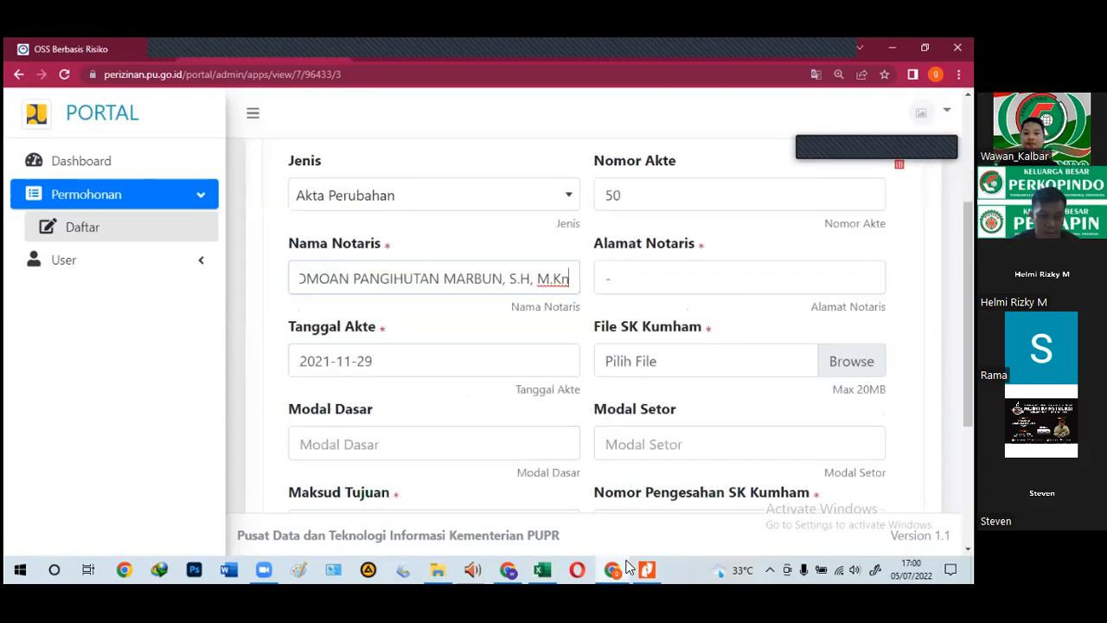
pyautogui.click(612, 569)
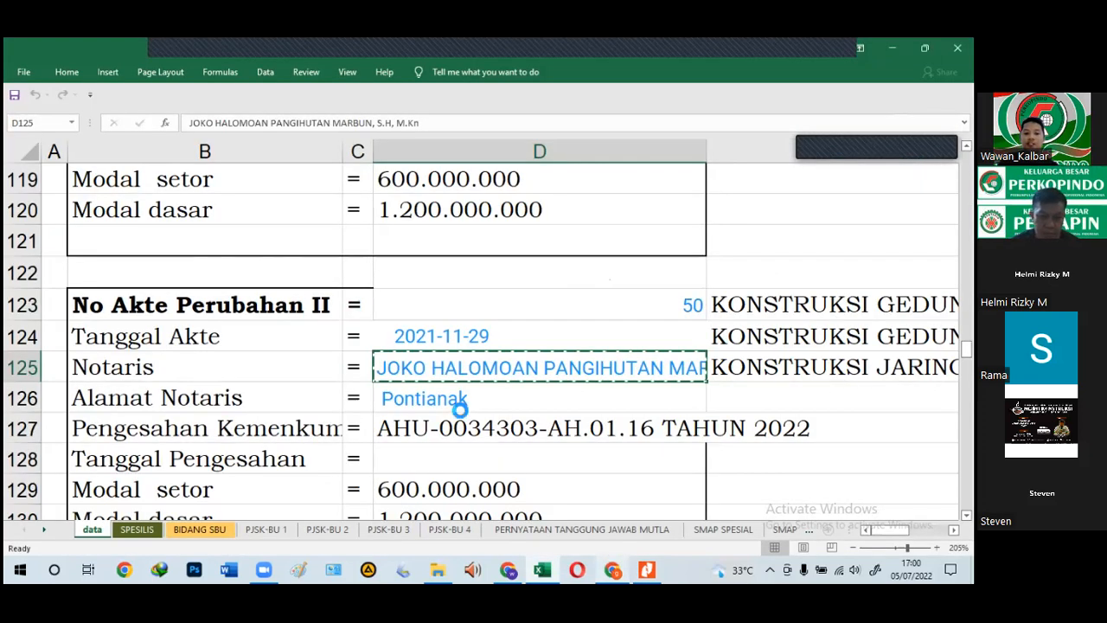
pyautogui.click(458, 403)
pyautogui.hotkey('ctrl', 'c')
pyautogui.click(620, 567)
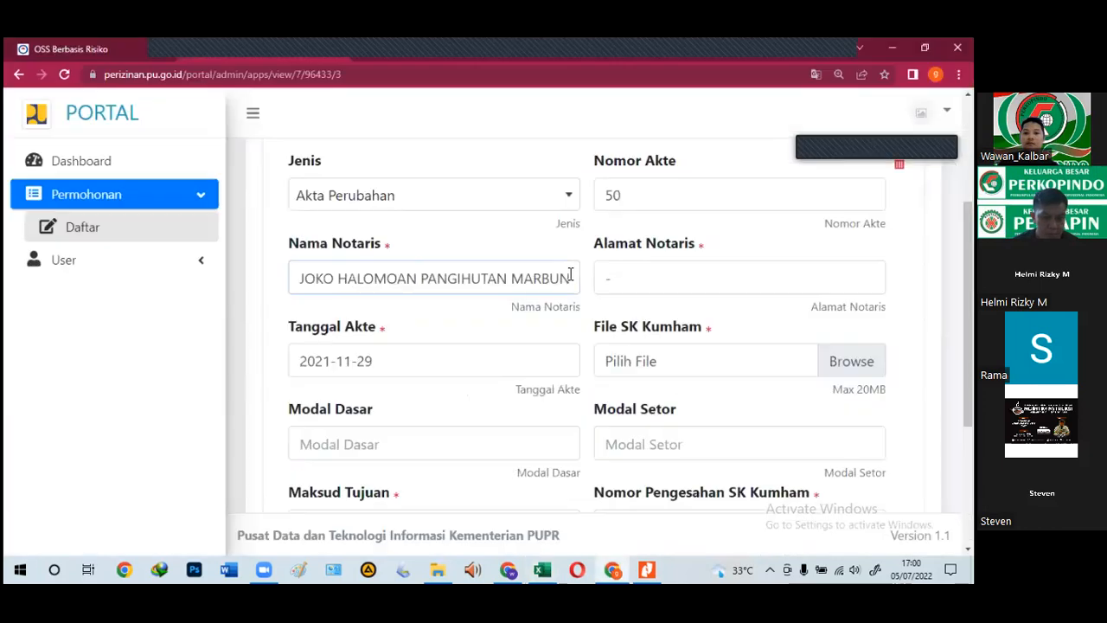
pyautogui.press('Tab')
pyautogui.hotkey('ctrl', 'v')
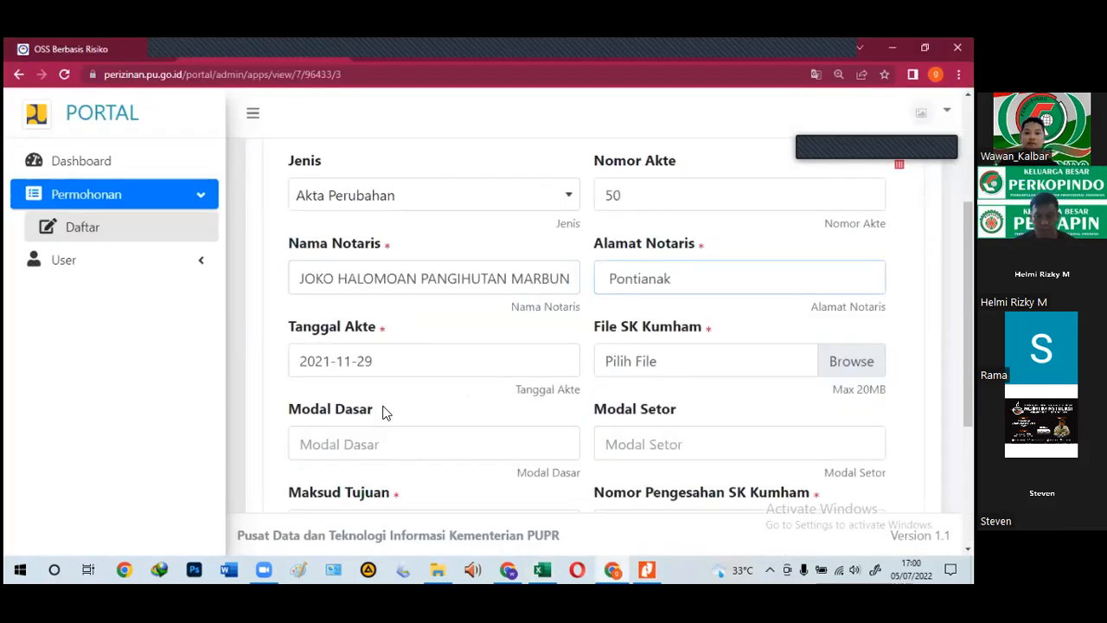
pyautogui.scroll(-2, 385, 413)
pyautogui.click(334, 301)
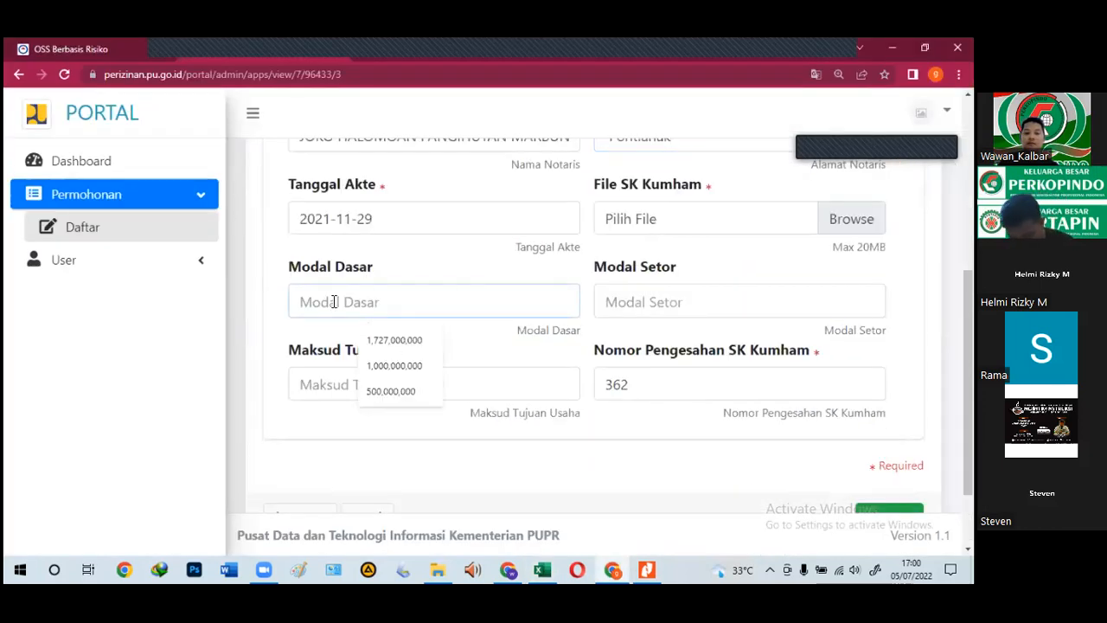
# Step: Open the NERACA balance-sheet PDF from the New folder in Nitro Pro
pyautogui.click(437, 566)
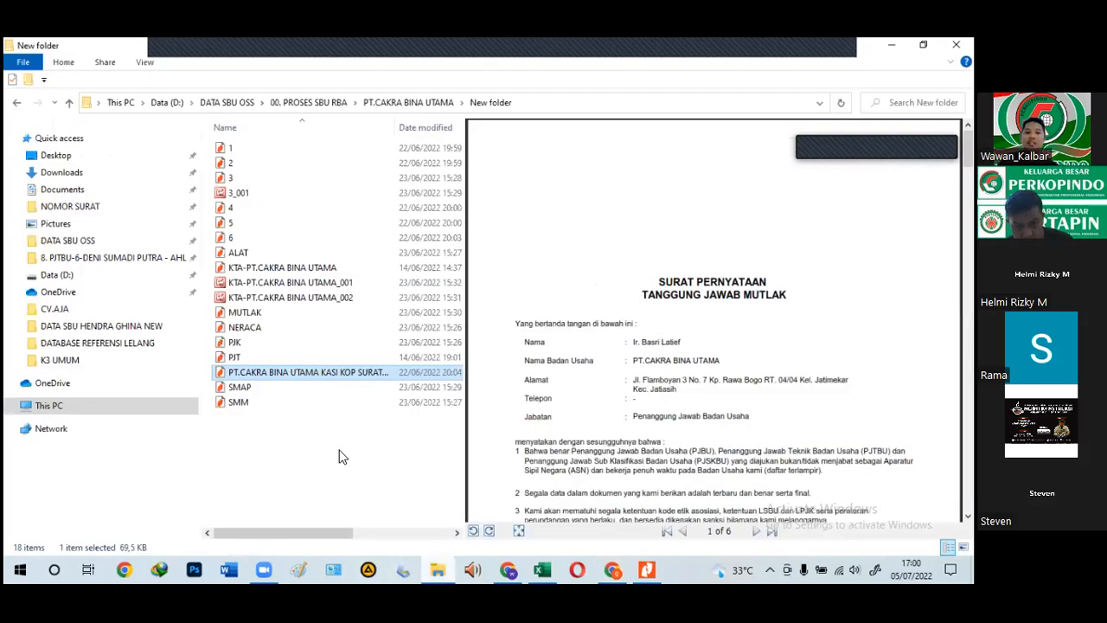
pyautogui.click(227, 332)
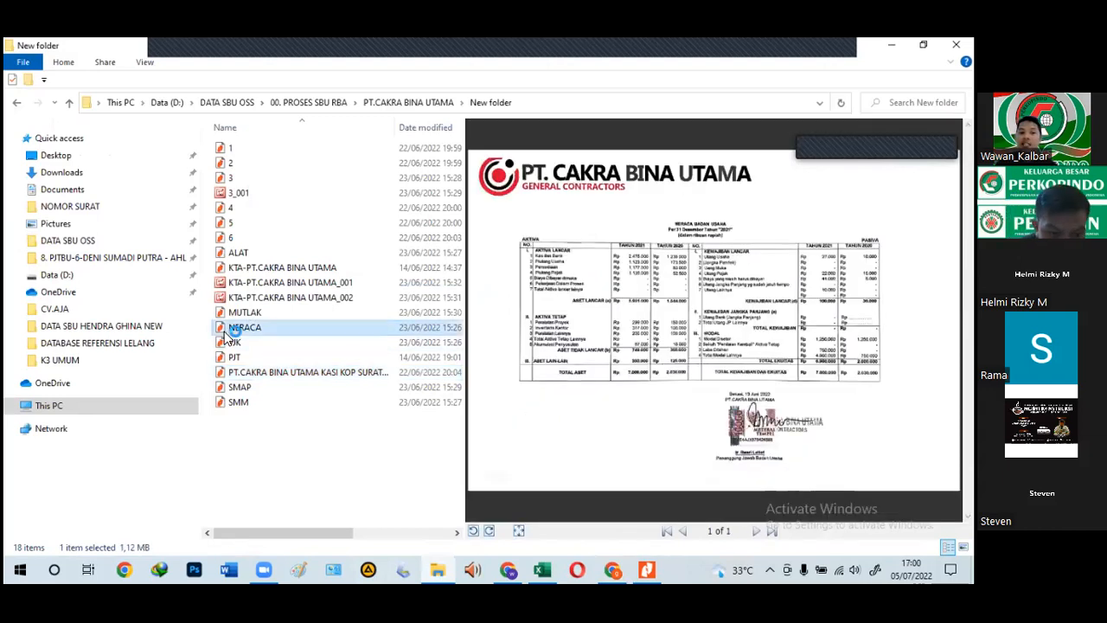
pyautogui.doubleClick(246, 334)
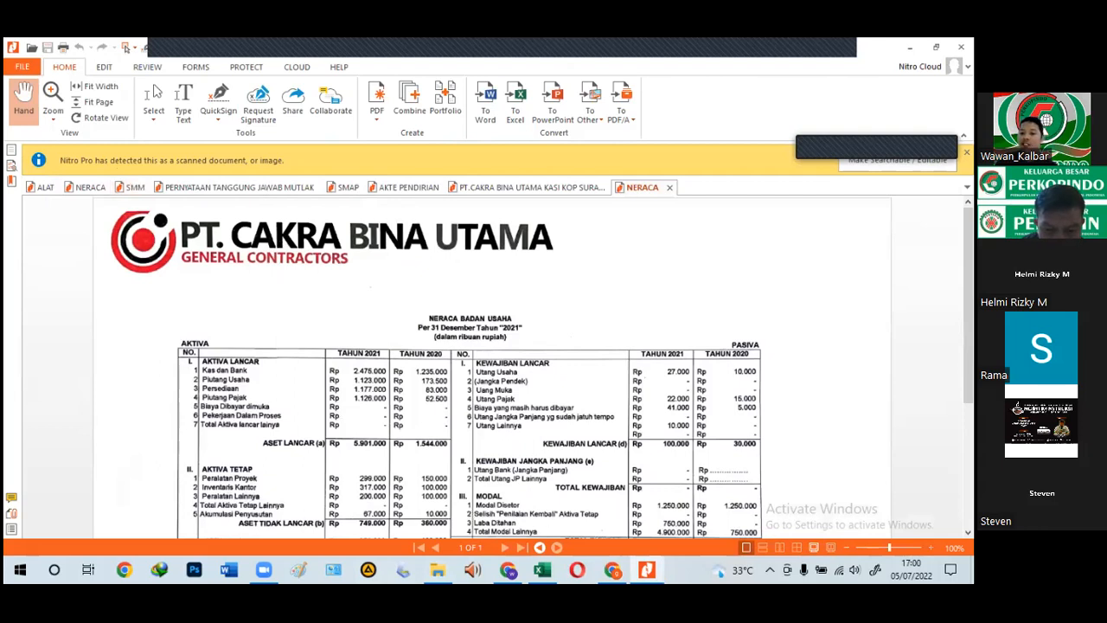
# Step: Review the NERACA sheet's Modal Disetor and Total Ekuitas figures at 200%, then return to the portal form
pyautogui.scroll(2, 674, 482)
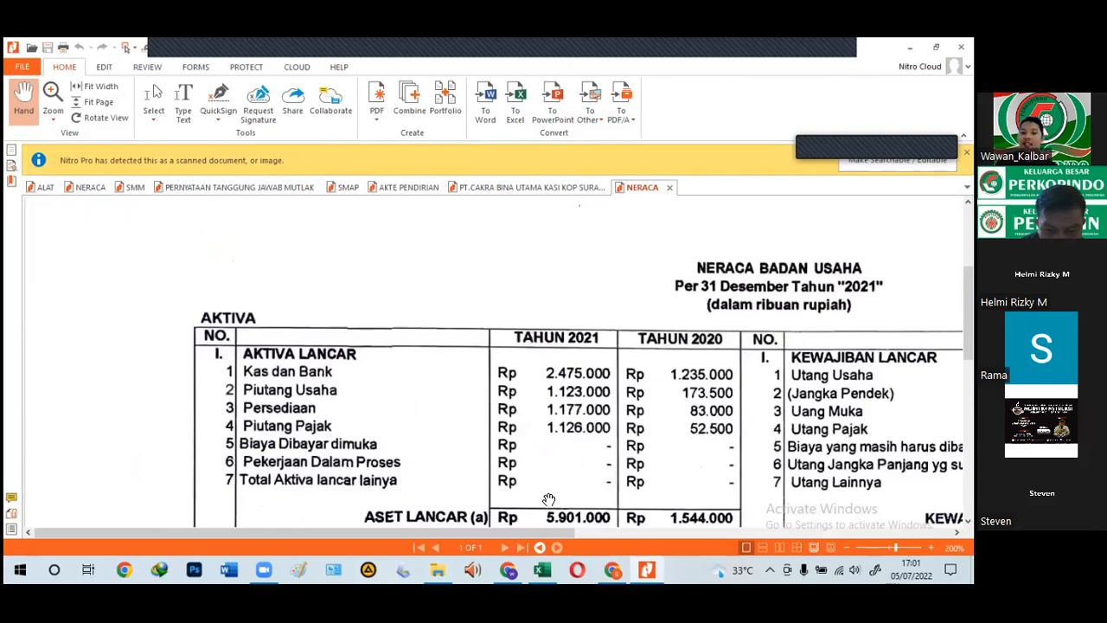
pyautogui.scroll(-3, 549, 500)
pyautogui.moveTo(525, 534); pyautogui.dragTo(548, 537)
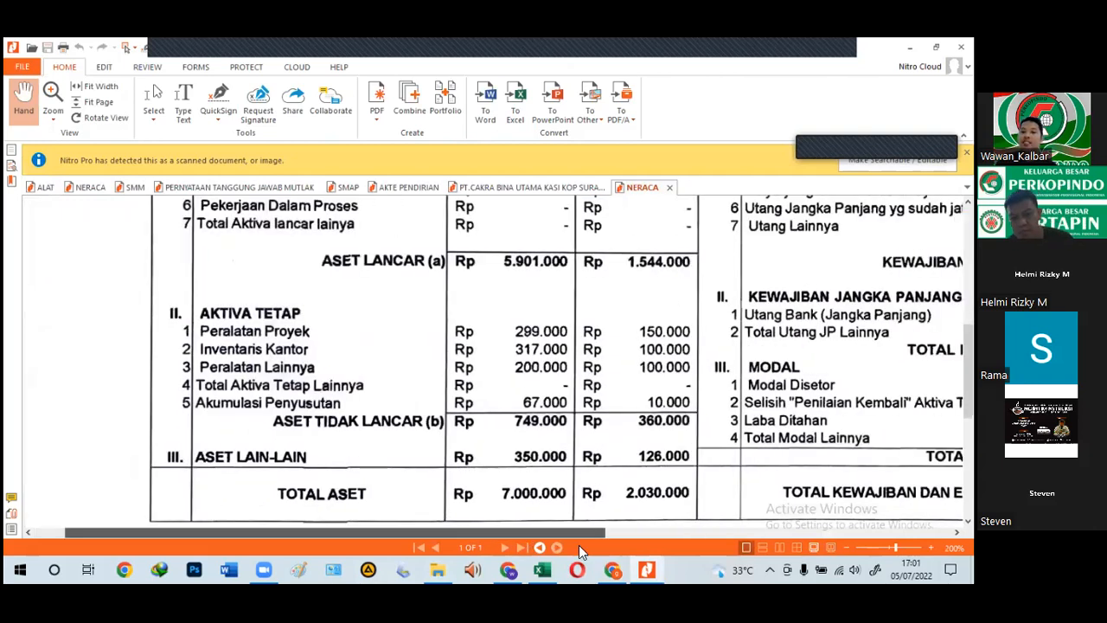
pyautogui.hscroll(2, 493, 359)
pyautogui.hscroll(3, 493, 359)
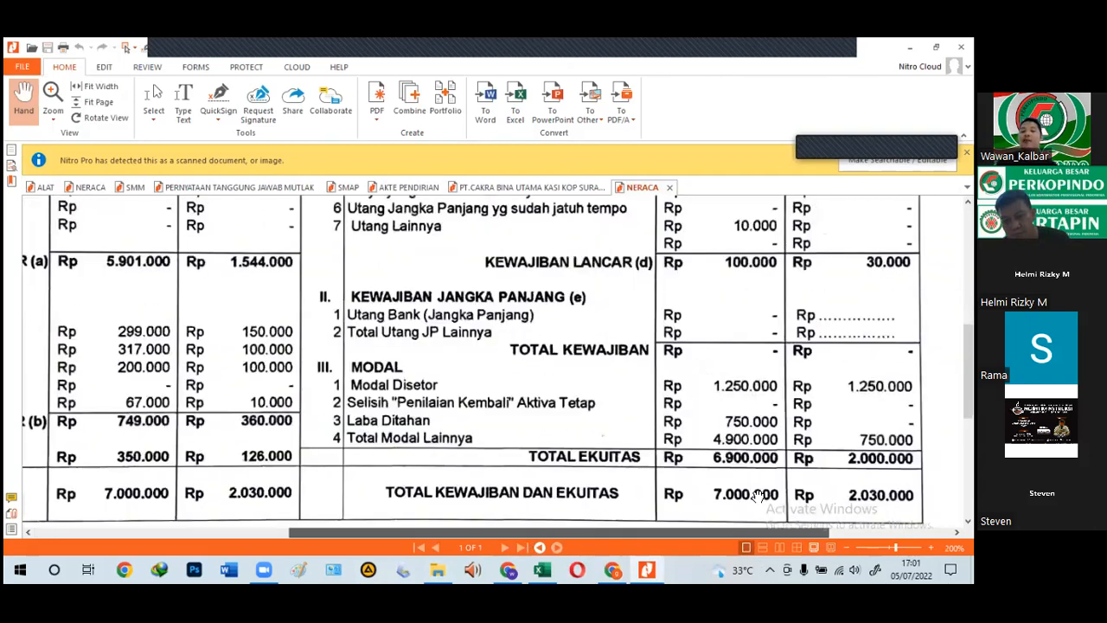
pyautogui.hscroll(-3, 758, 495)
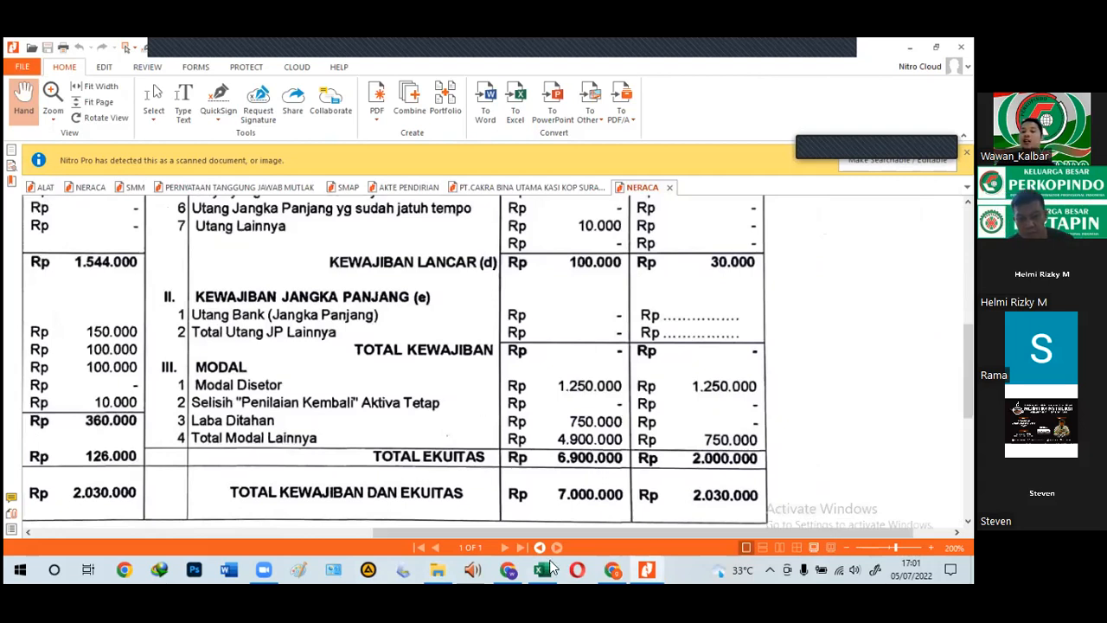
pyautogui.click(614, 569)
pyautogui.click(614, 569)
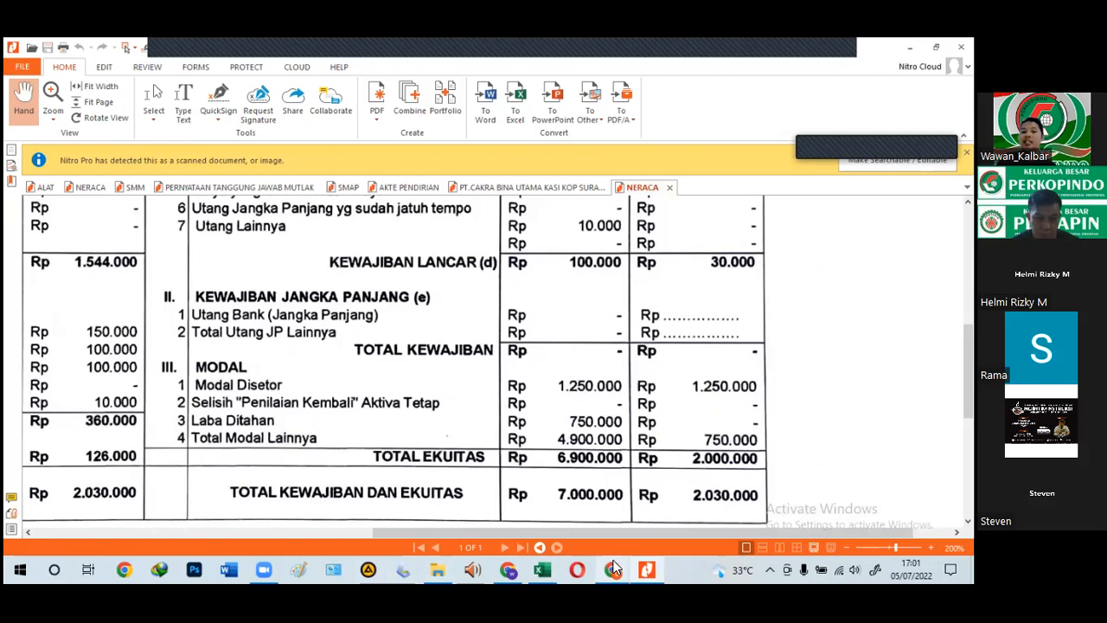
pyautogui.click(612, 566)
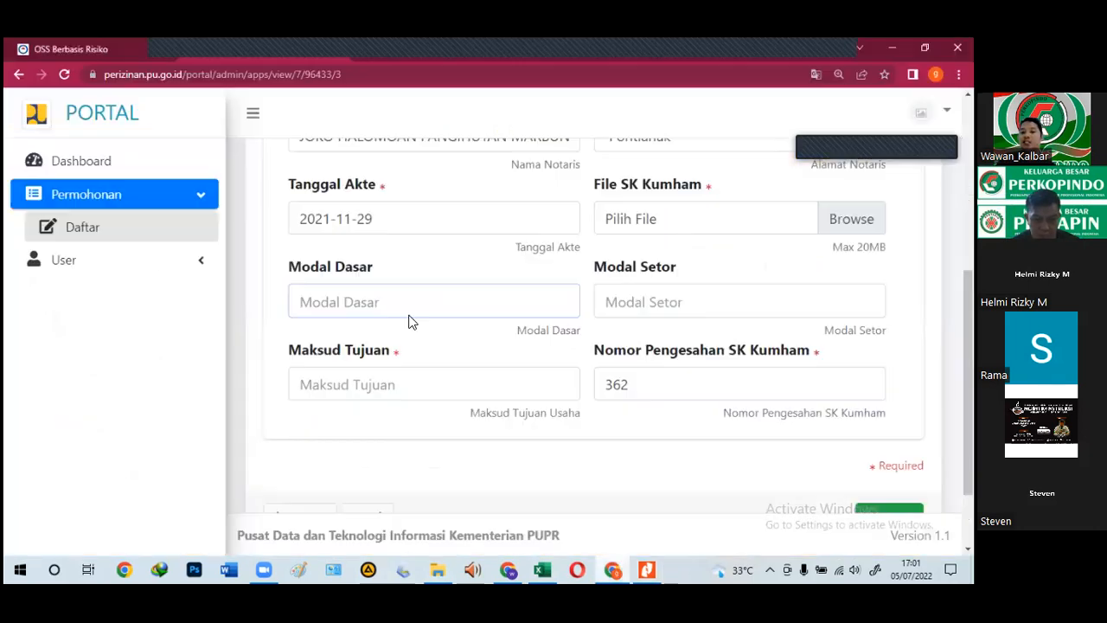
# Step: Enter 1,250,000,000 in the deed form's Modal Setor field, checking it against the balance sheet
pyautogui.click(353, 304)
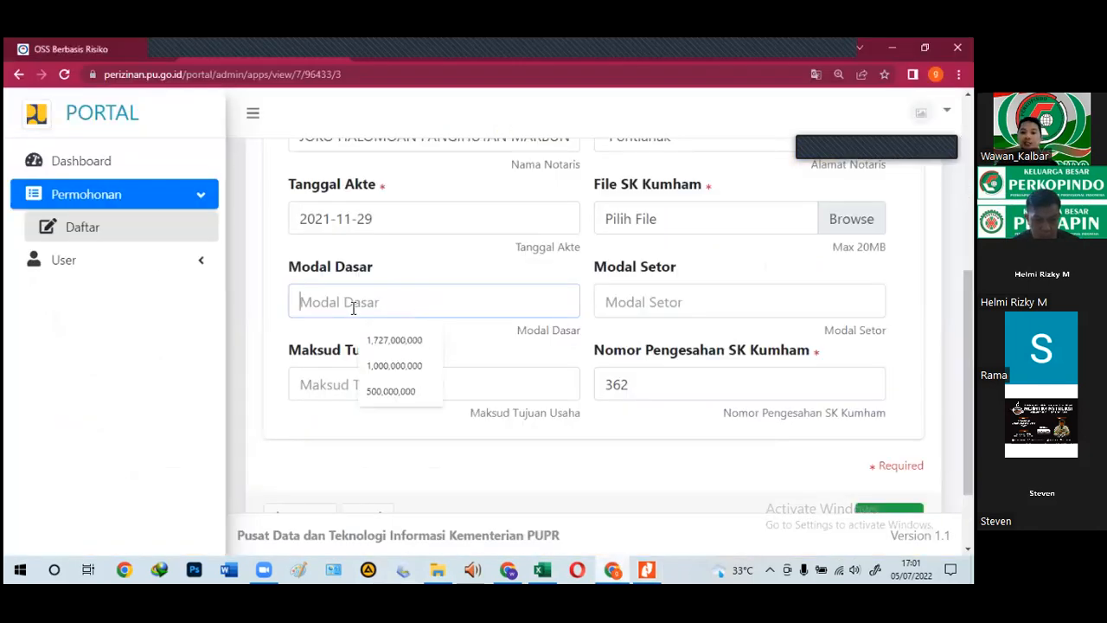
pyautogui.click(623, 301)
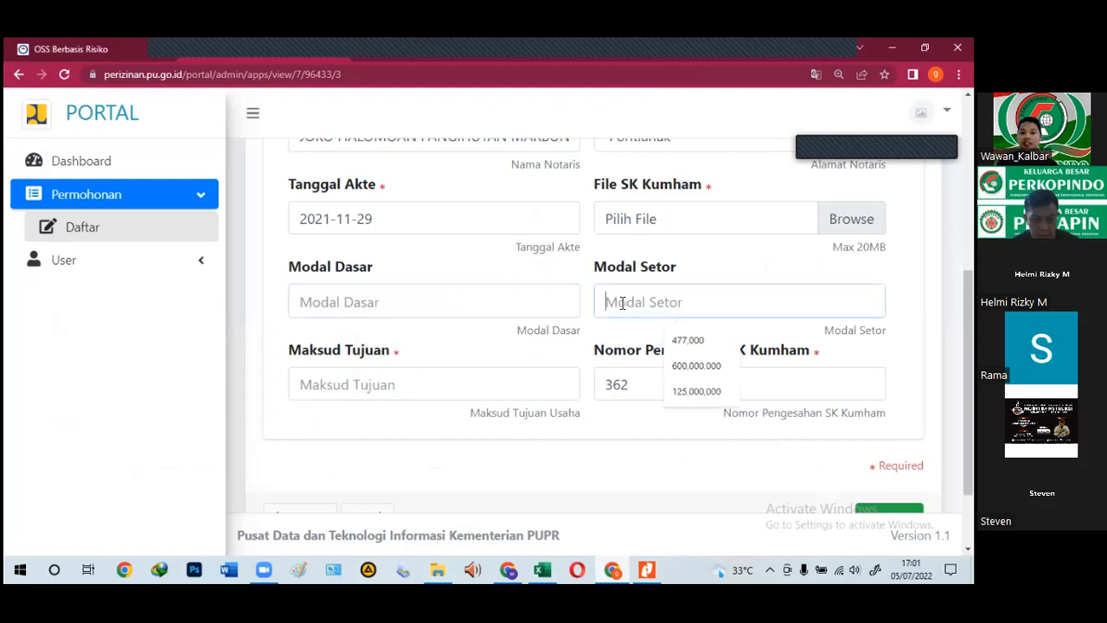
pyautogui.click(615, 569)
pyautogui.click(615, 569)
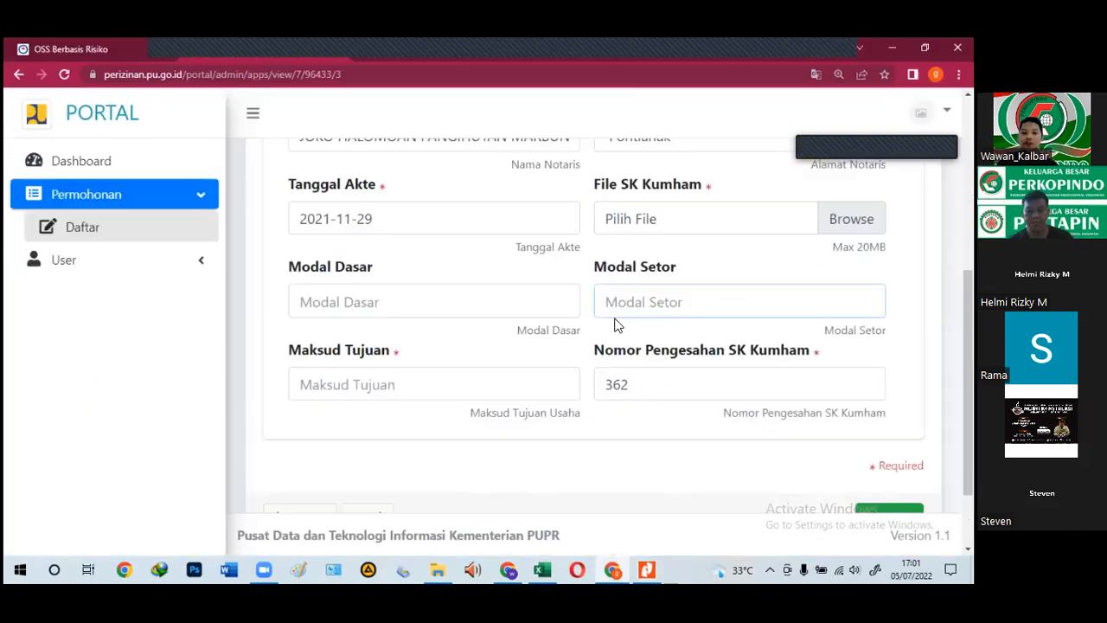
pyautogui.write('1,25')
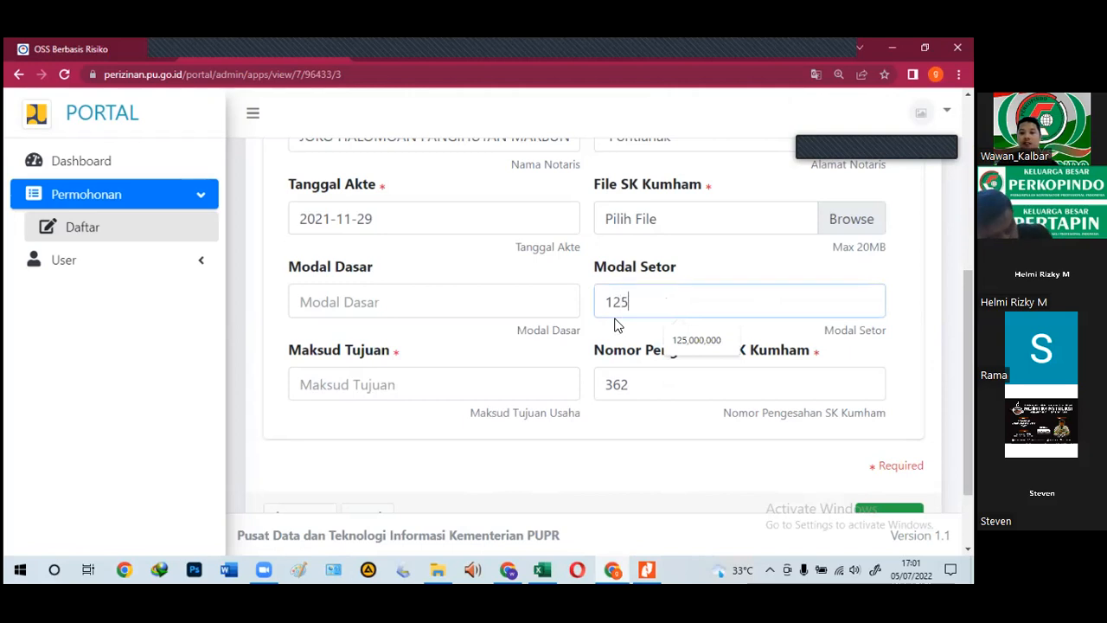
pyautogui.write('0,000,000')
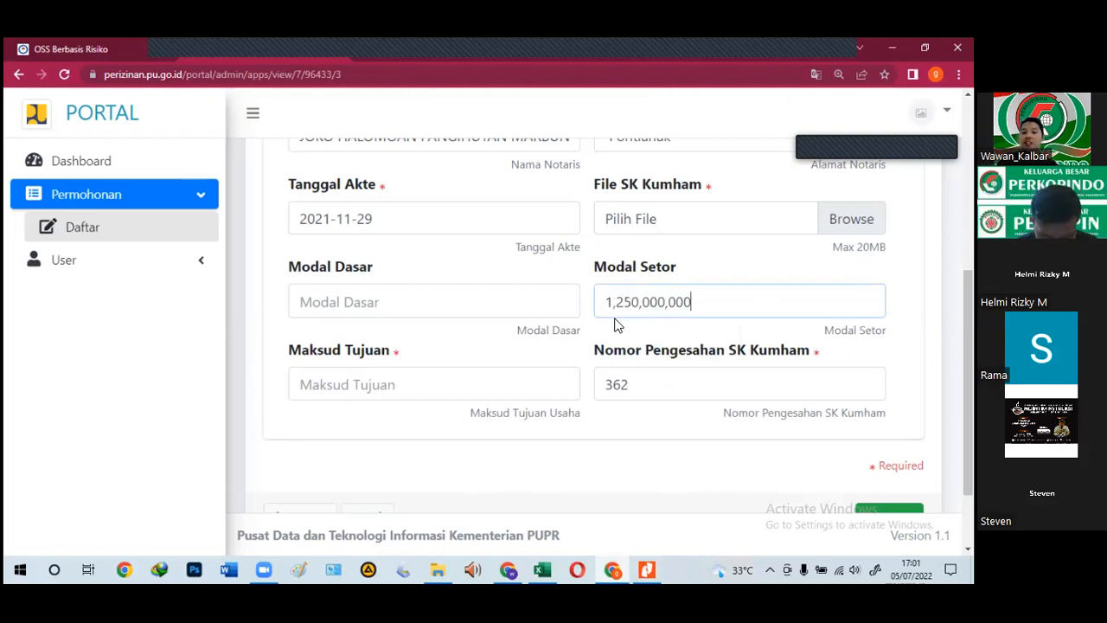
pyautogui.click(615, 567)
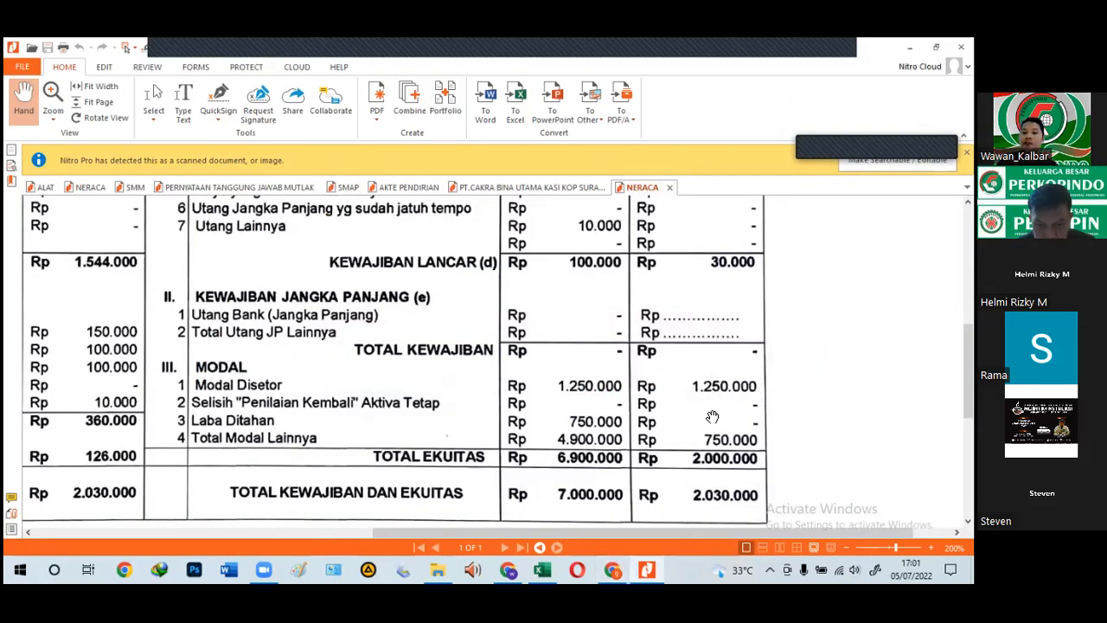
# Step: Cross-check the equity totals in the NERACA balance sheet against the portal form
pyautogui.click(612, 562)
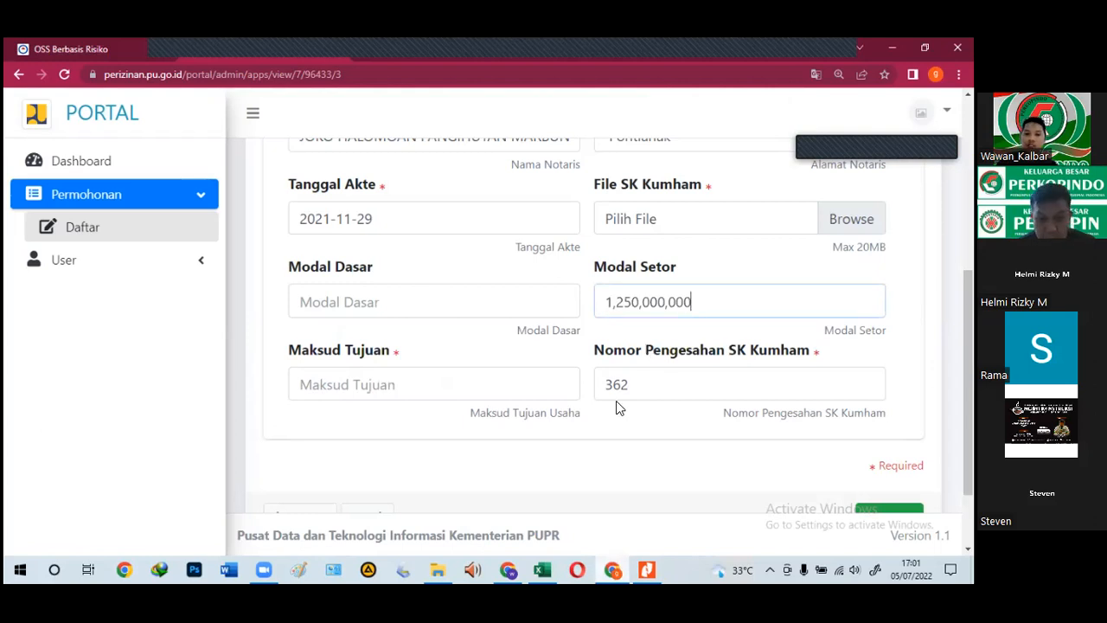
pyautogui.click(645, 567)
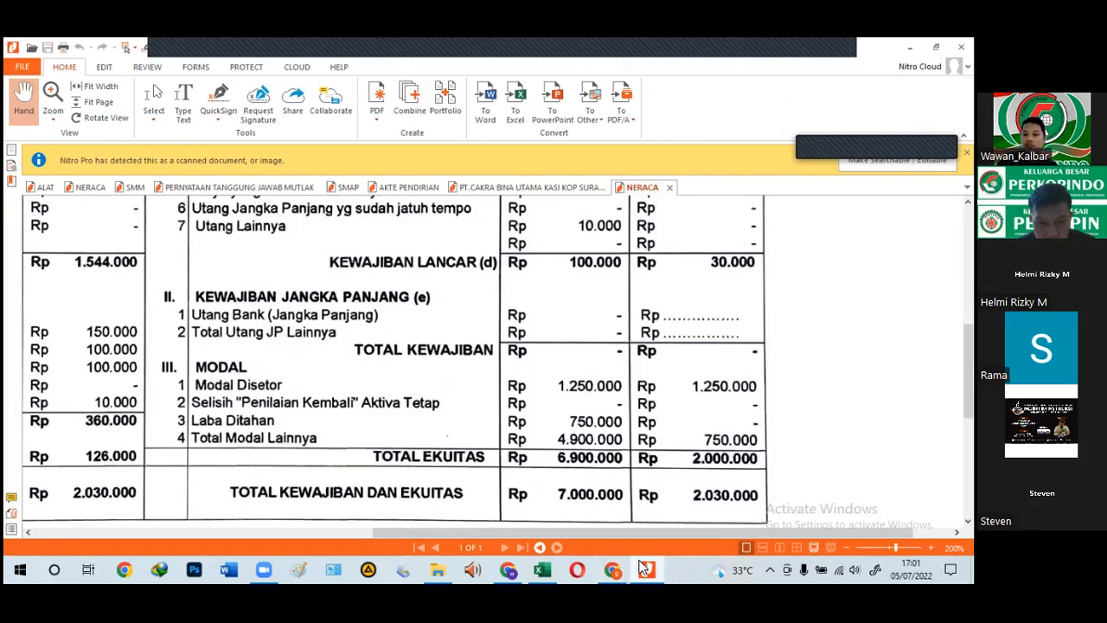
pyautogui.click(644, 566)
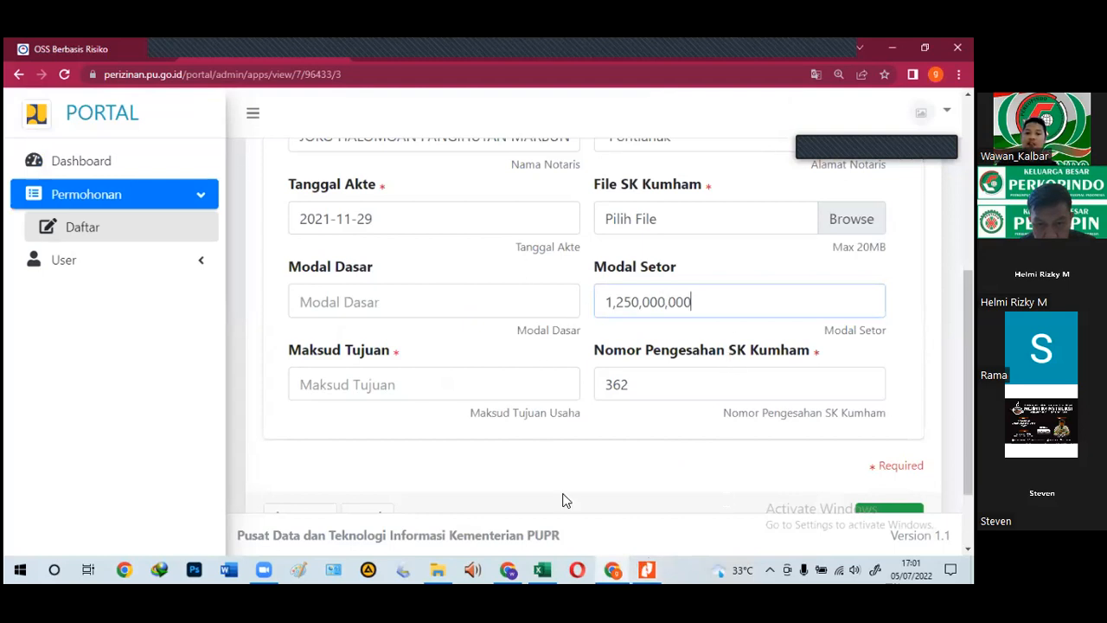
pyautogui.click(648, 569)
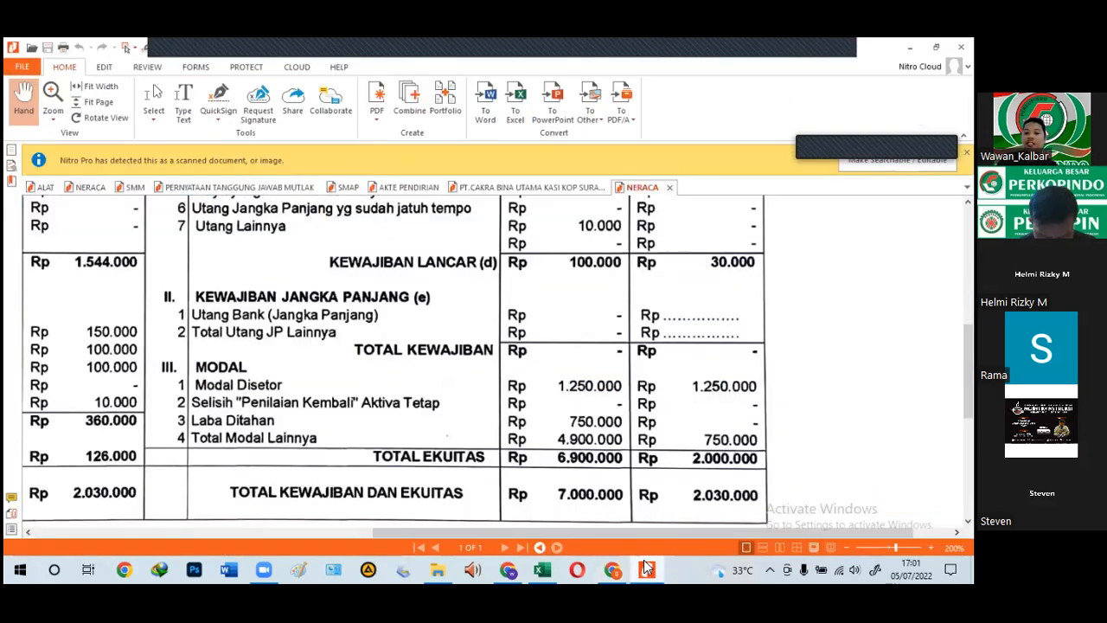
pyautogui.moveTo(488, 473); pyautogui.dragTo(423, 449)
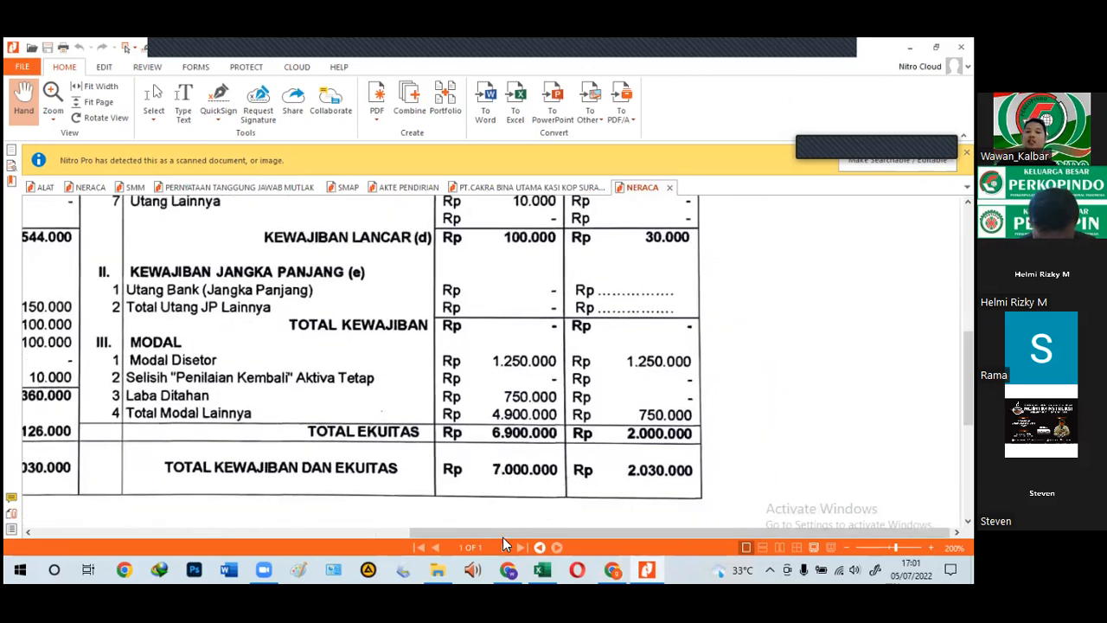
pyautogui.click(616, 564)
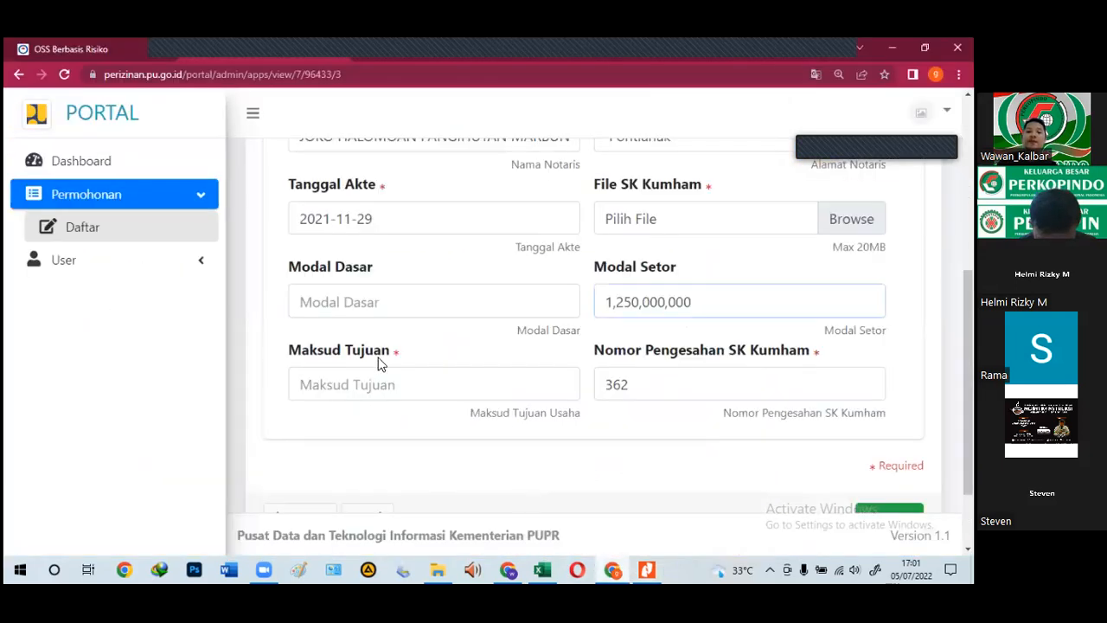
pyautogui.click(616, 564)
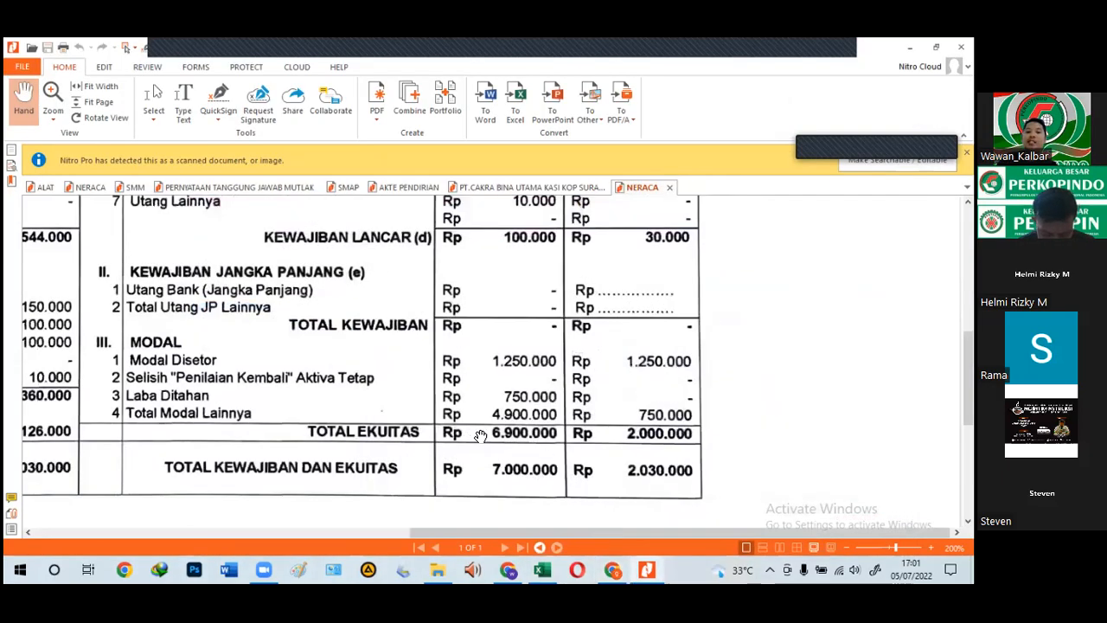
pyautogui.click(611, 569)
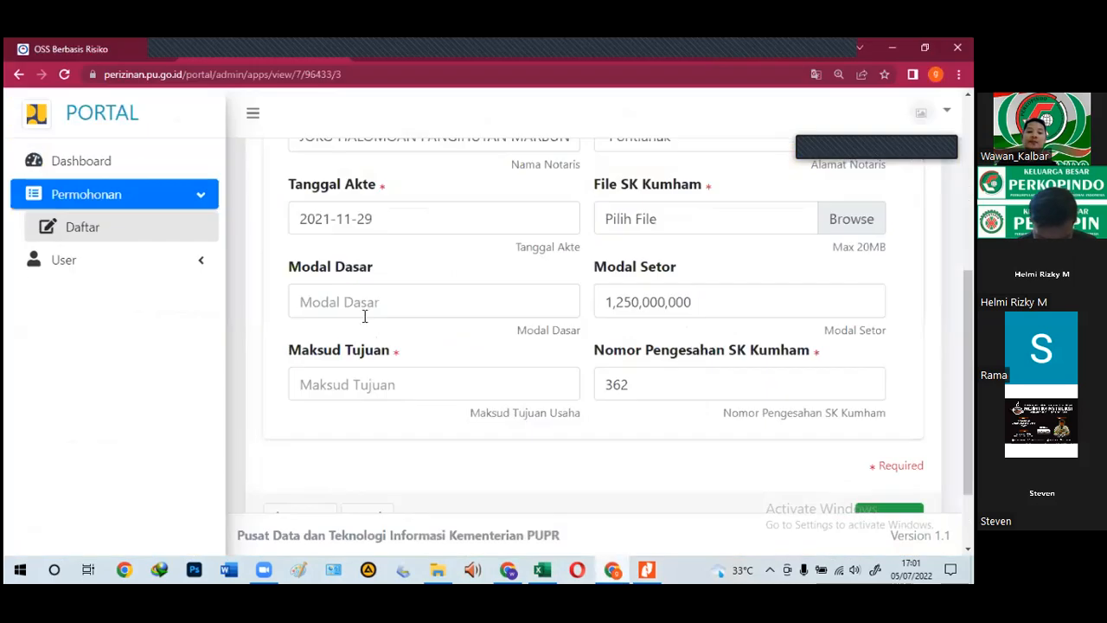
# Step: Enter 6,900,000,000 as the Modal Dasar basic capital in the deed form
pyautogui.click(356, 296)
pyautogui.write('6,900,0')
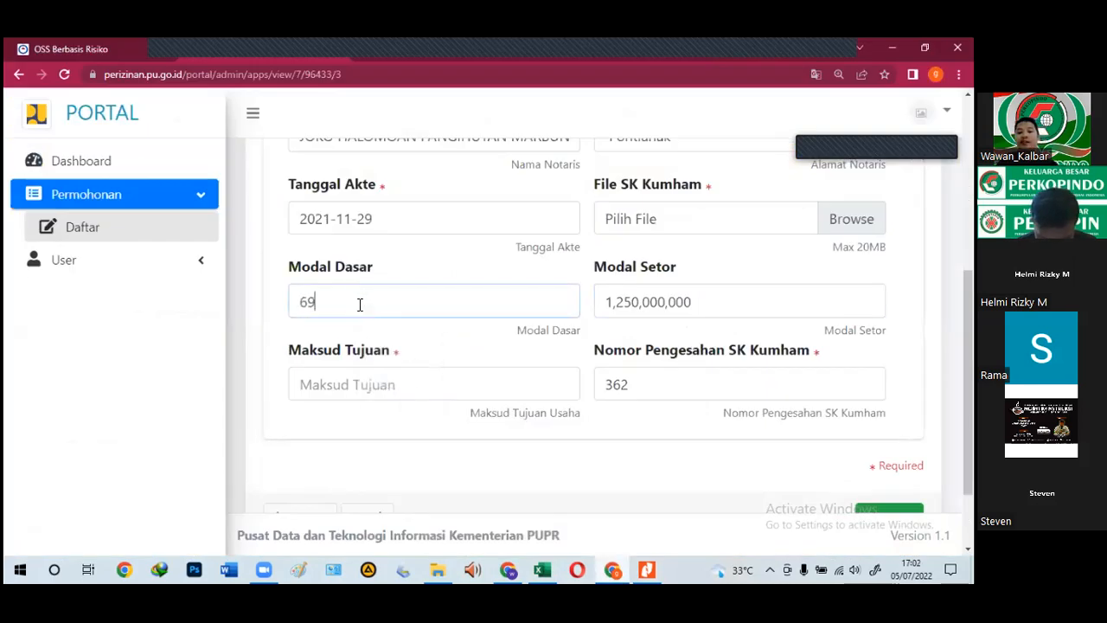
pyautogui.write('00,00')
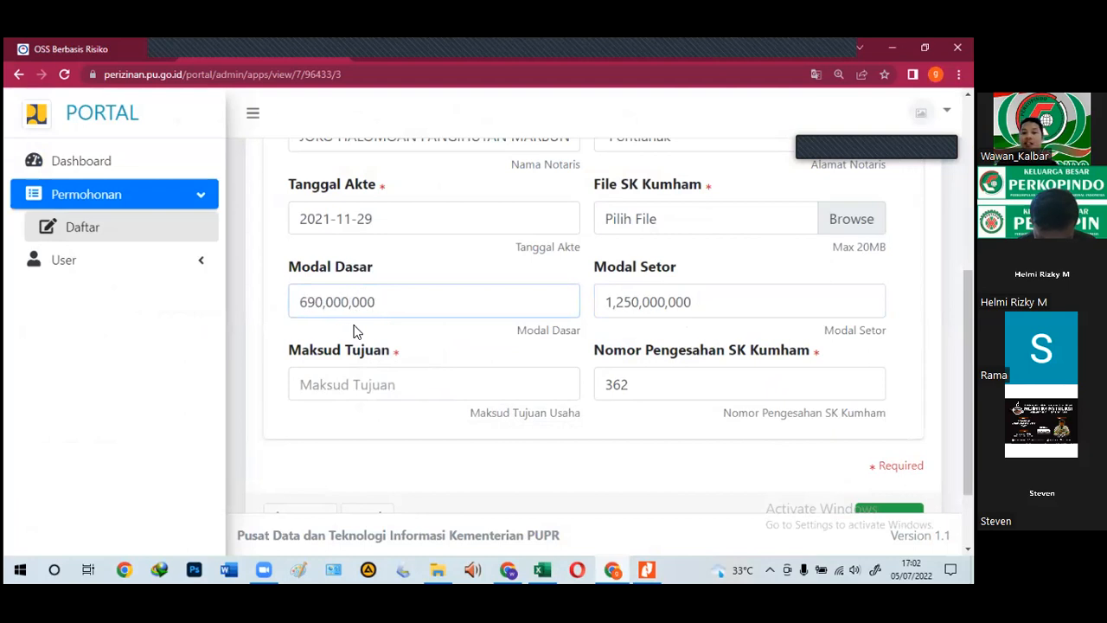
pyautogui.write('0')
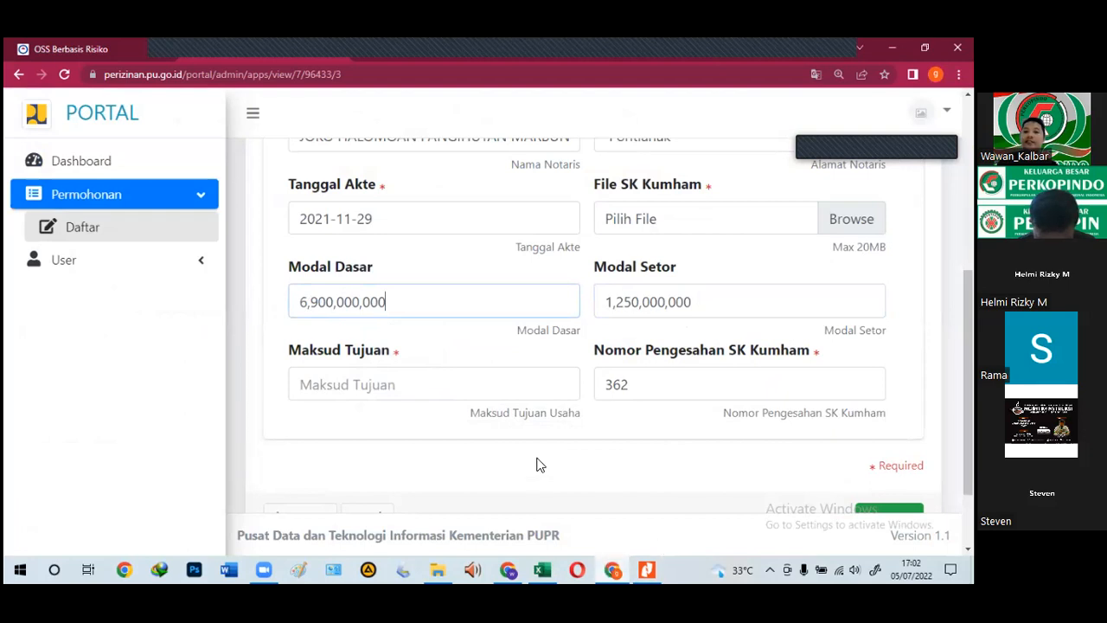
pyautogui.scroll(3, 555, 431)
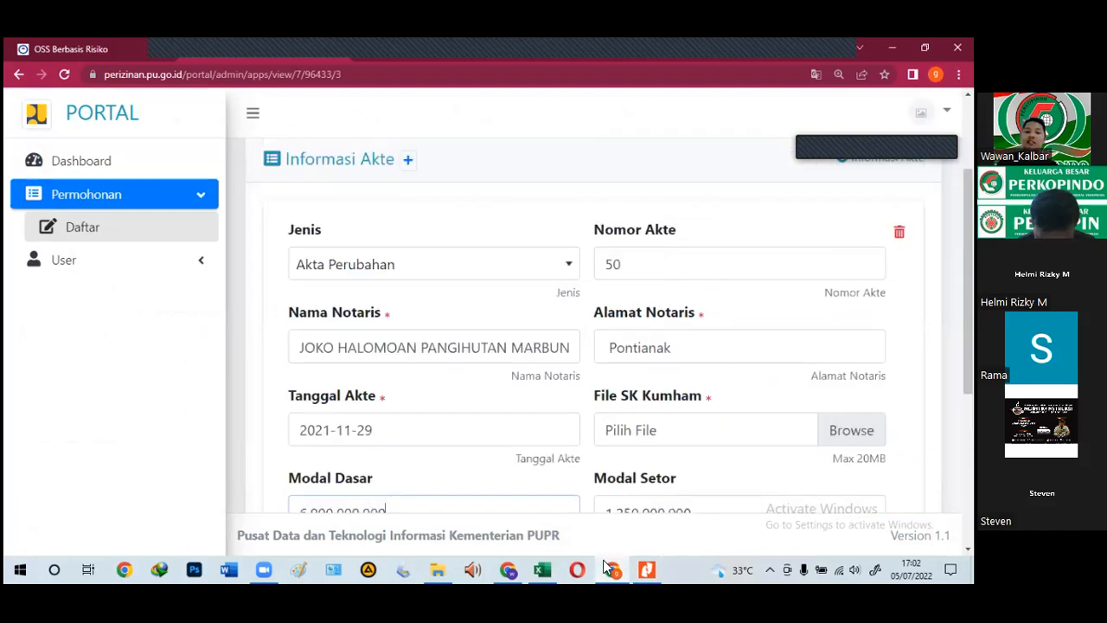
pyautogui.scroll(-2, 585, 415)
# Step: Copy the SBU subclassification from cell H30 on Excel's PJSK-BU 1 sheet
pyautogui.click(611, 568)
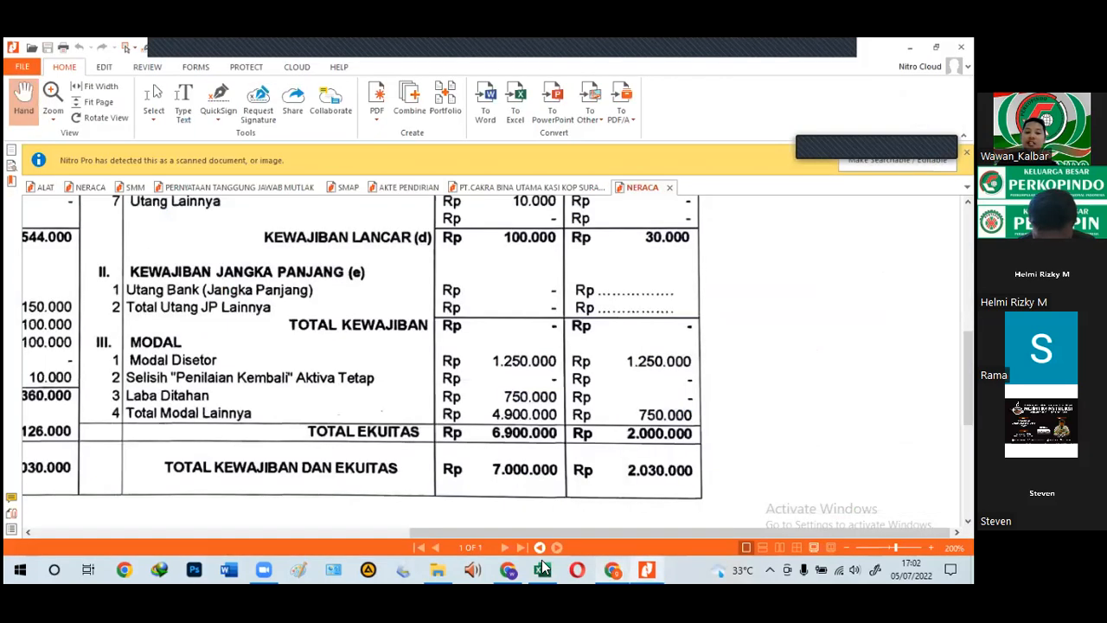
pyautogui.click(543, 568)
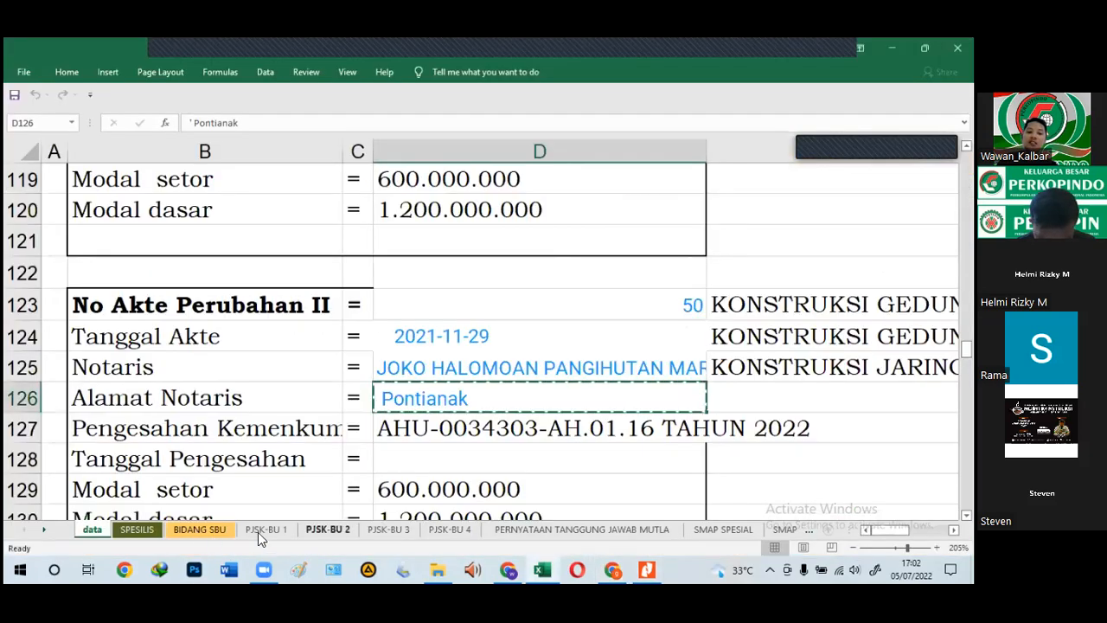
pyautogui.click(262, 529)
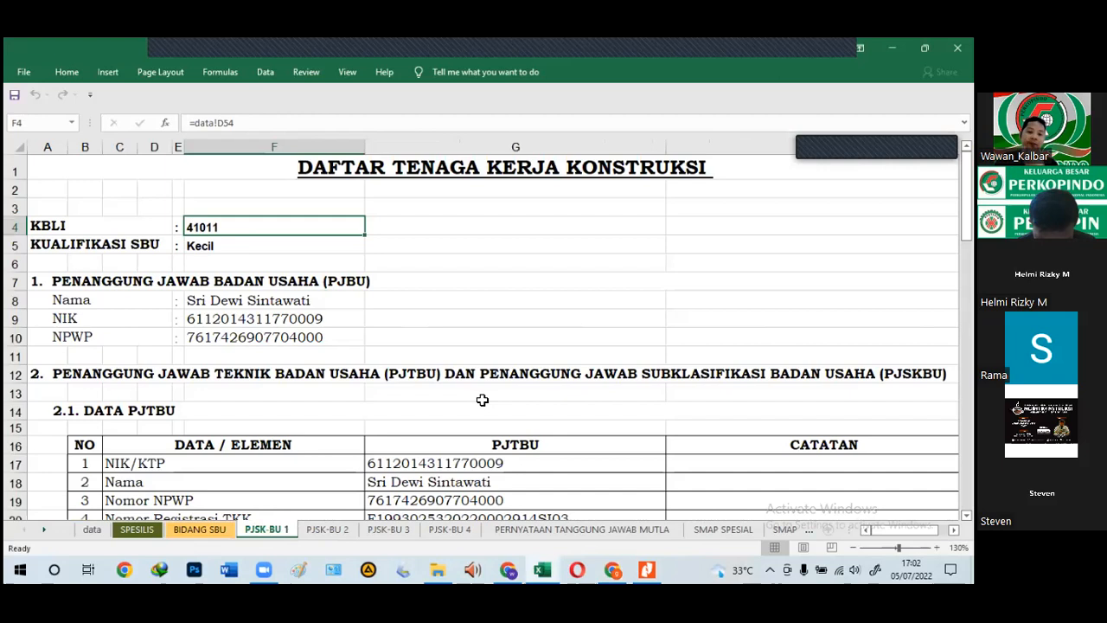
pyautogui.scroll(-6, 483, 400)
pyautogui.click(727, 394)
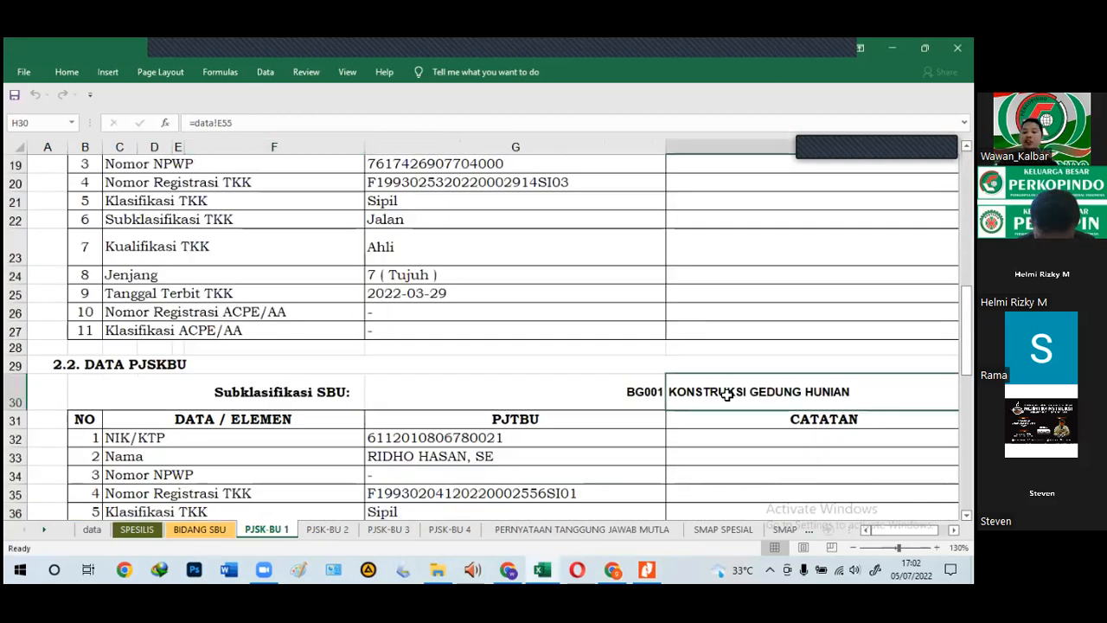
pyautogui.hotkey('ctrl', 'c')
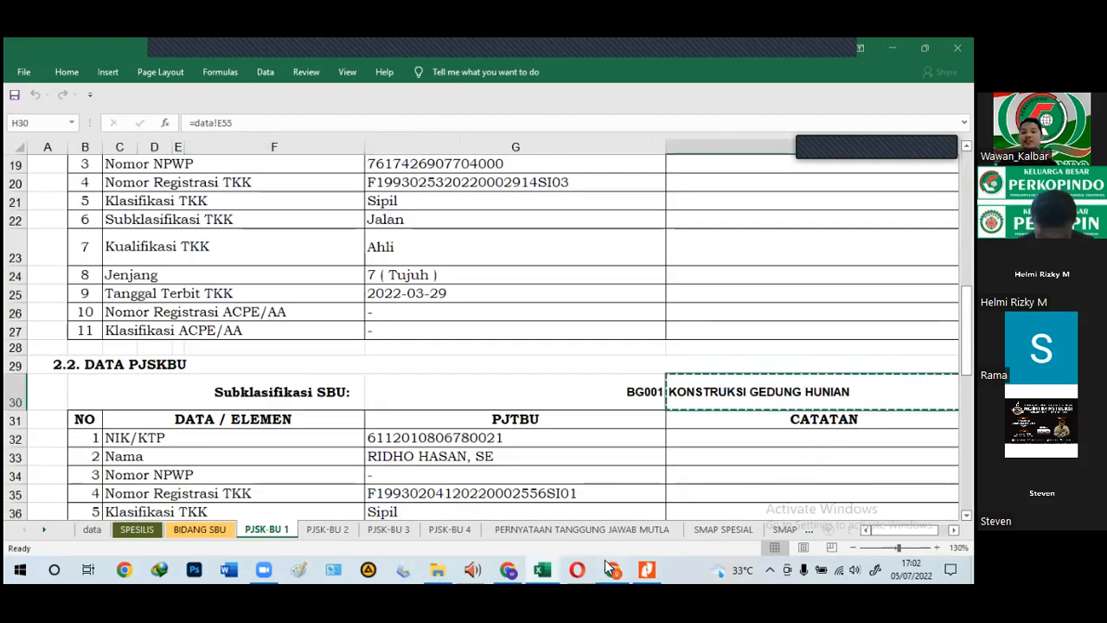
# Step: Paste KONSTRUKSI GEDUNG HUNIAN into the portal's Maksud Tujuan field
pyautogui.click(610, 568)
pyautogui.click(379, 466)
pyautogui.hotkey('ctrl', 'v')
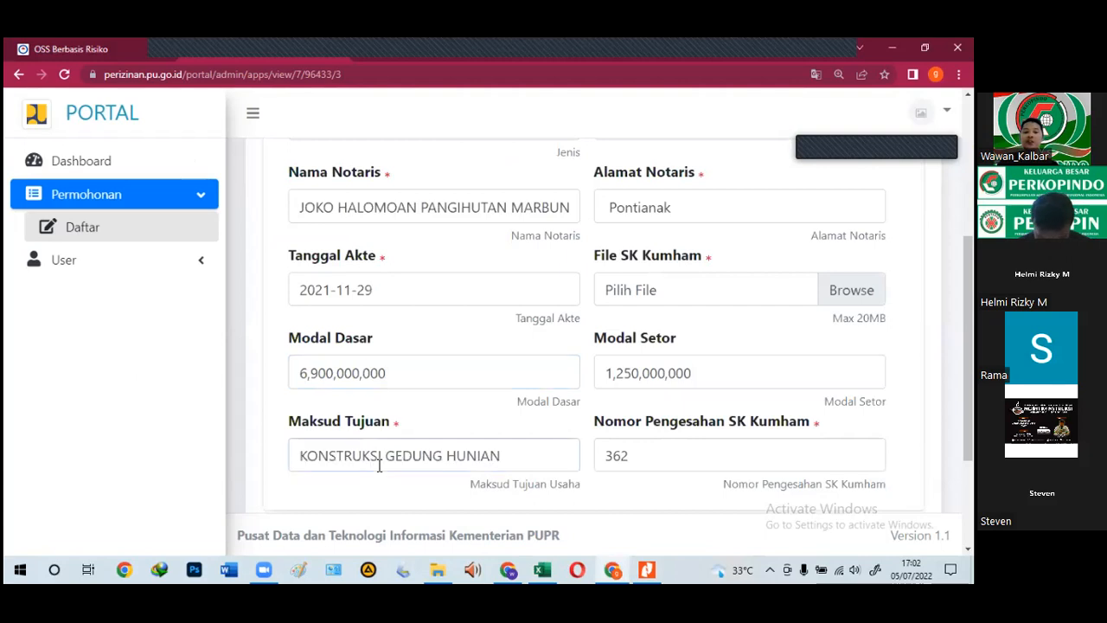
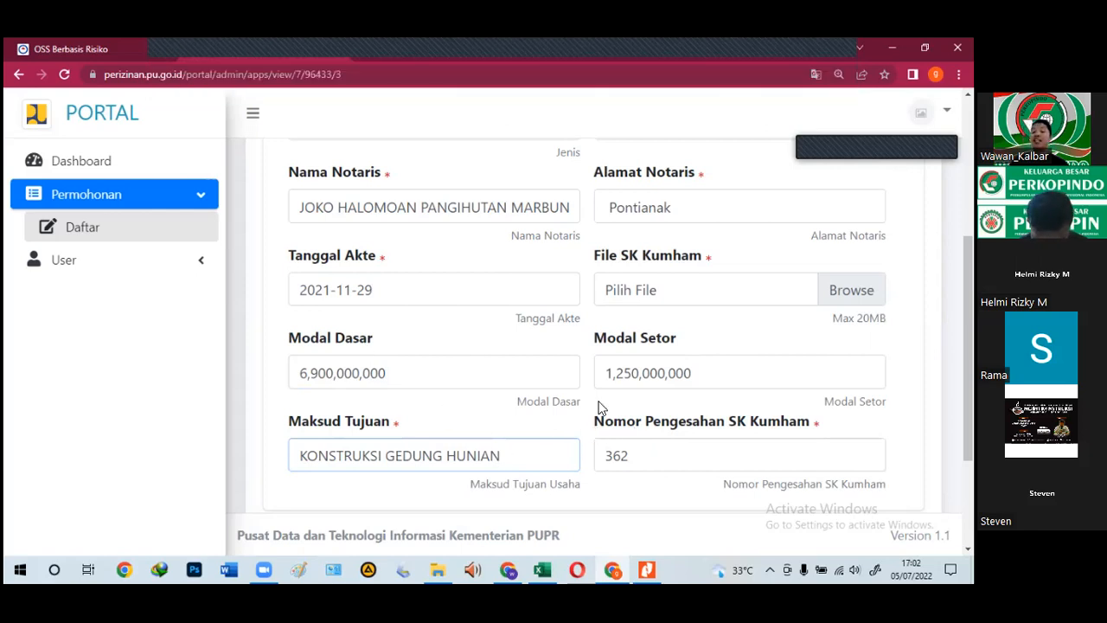
# Step: Attach the AKTA PERUB document as the SK Kumham file and save the deed information
pyautogui.click(699, 287)
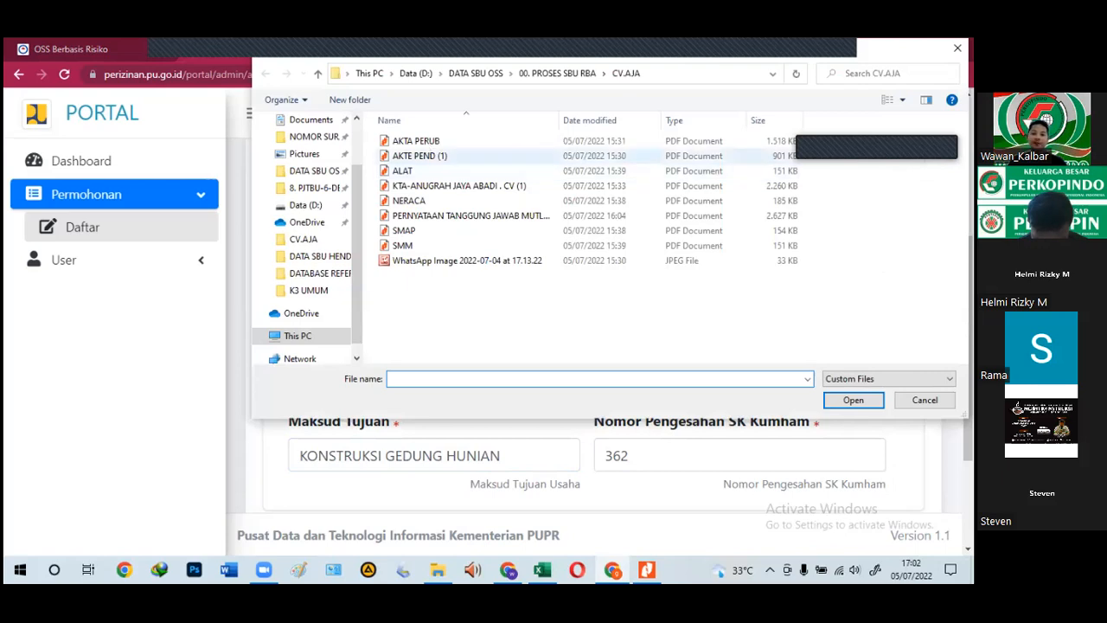
pyautogui.doubleClick(415, 141)
pyautogui.scroll(-2, 573, 359)
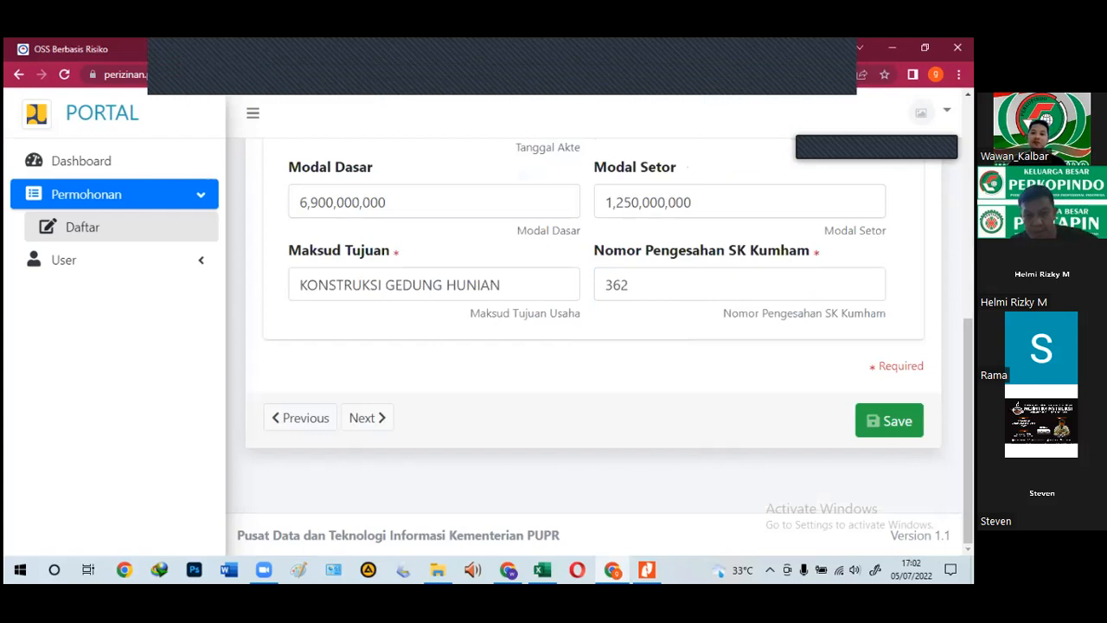
pyautogui.click(889, 421)
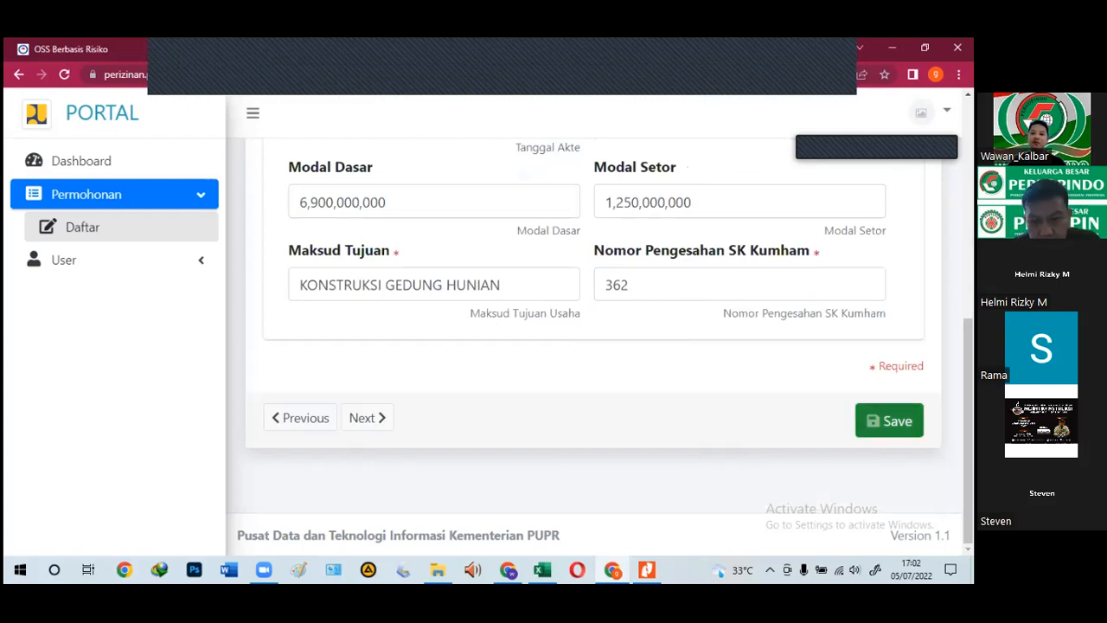
# Step: Open the uploaded SK Kumham document to check it
pyautogui.scroll(-2, 492, 355)
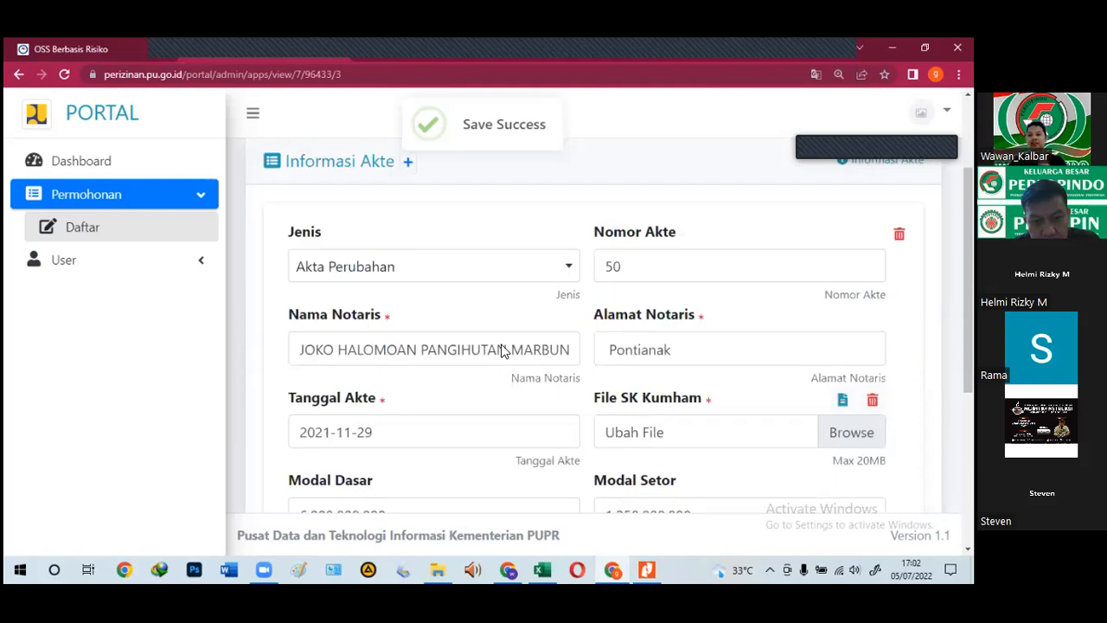
pyautogui.scroll(-3, 500, 340)
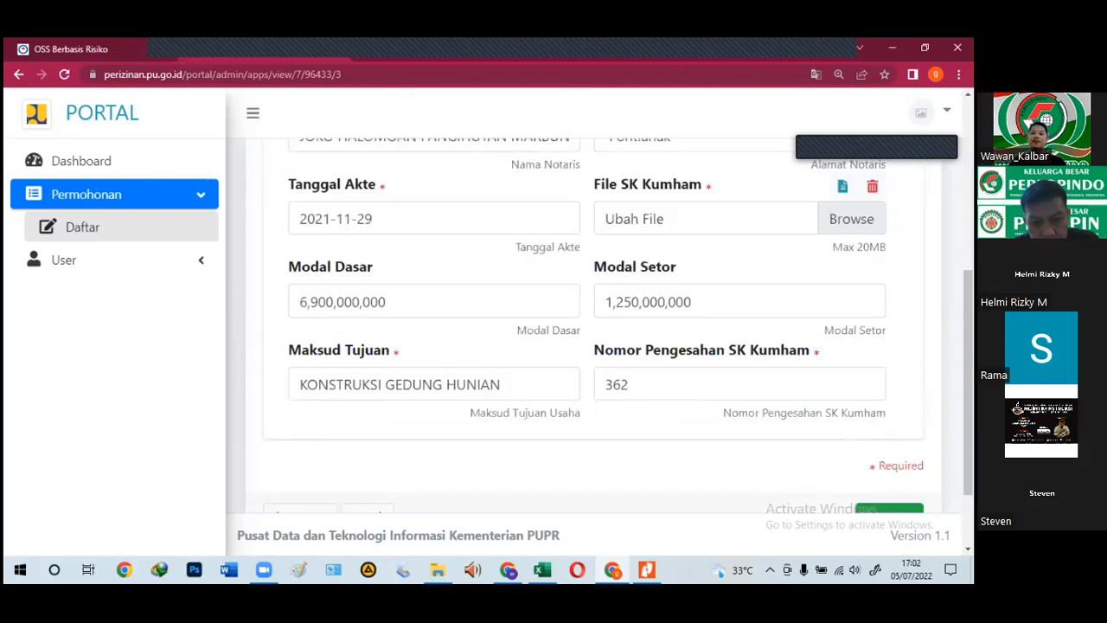
pyautogui.click(842, 187)
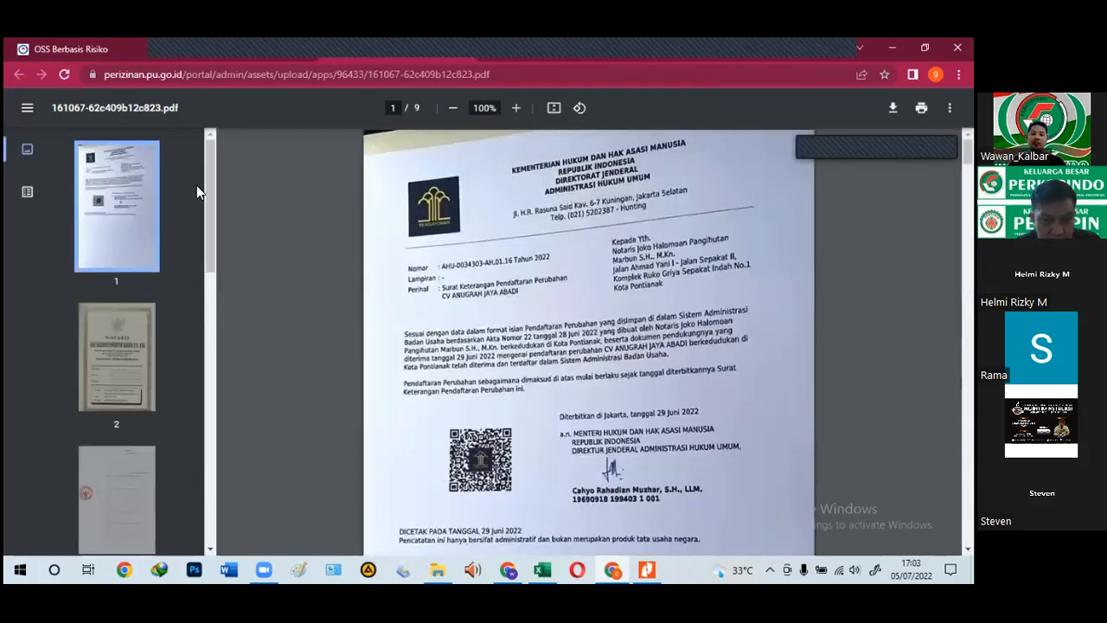
pyautogui.click(136, 328)
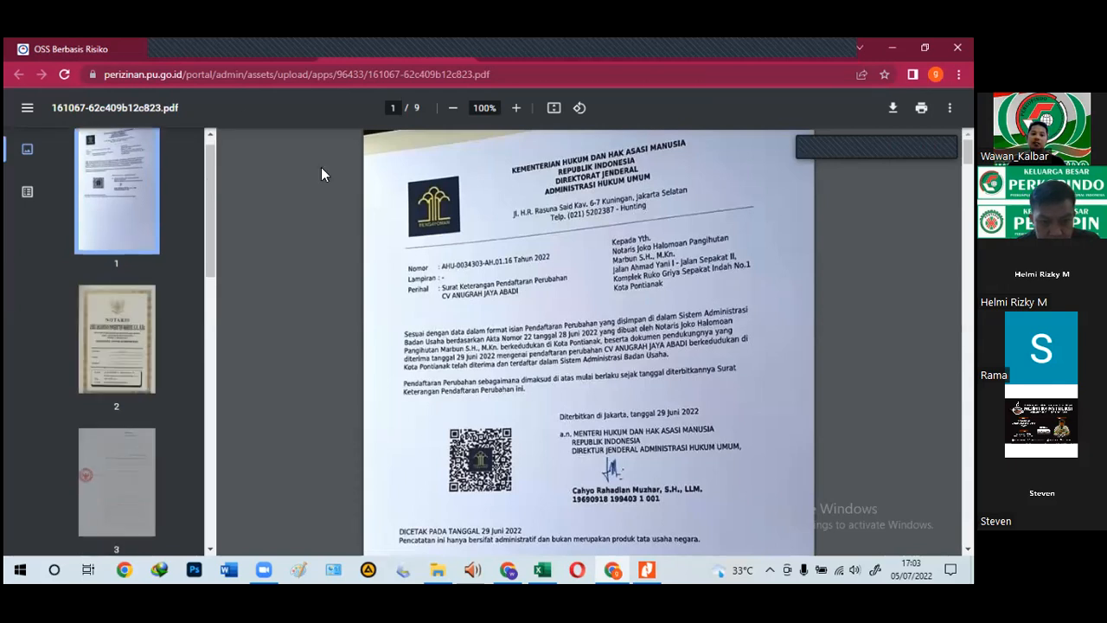
pyautogui.click(220, 49)
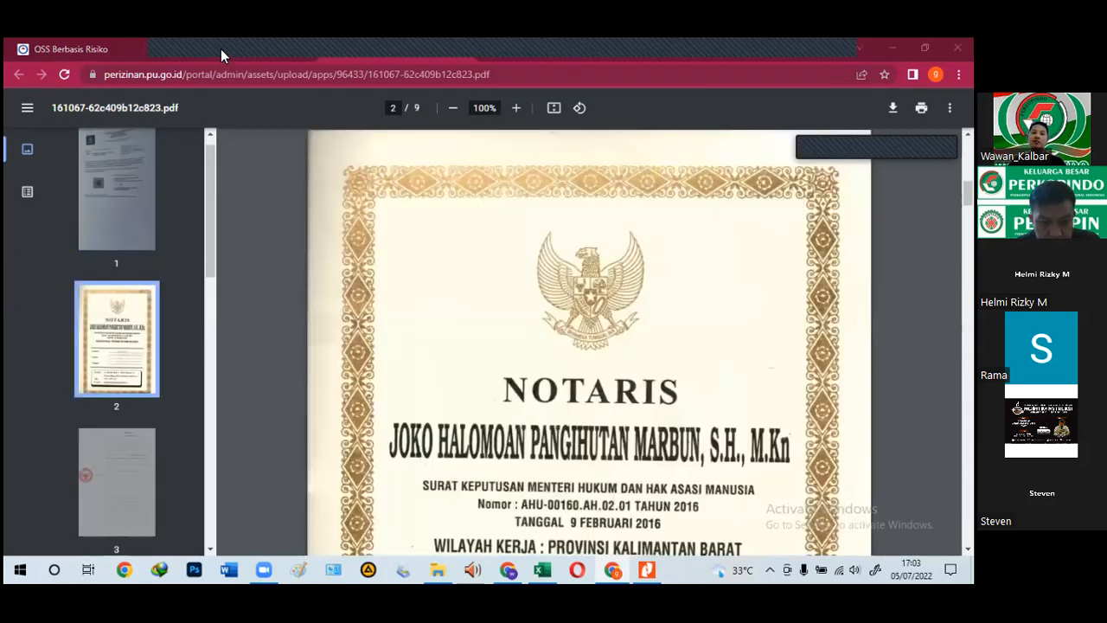
pyautogui.click(220, 49)
pyautogui.scroll(1, 372, 439)
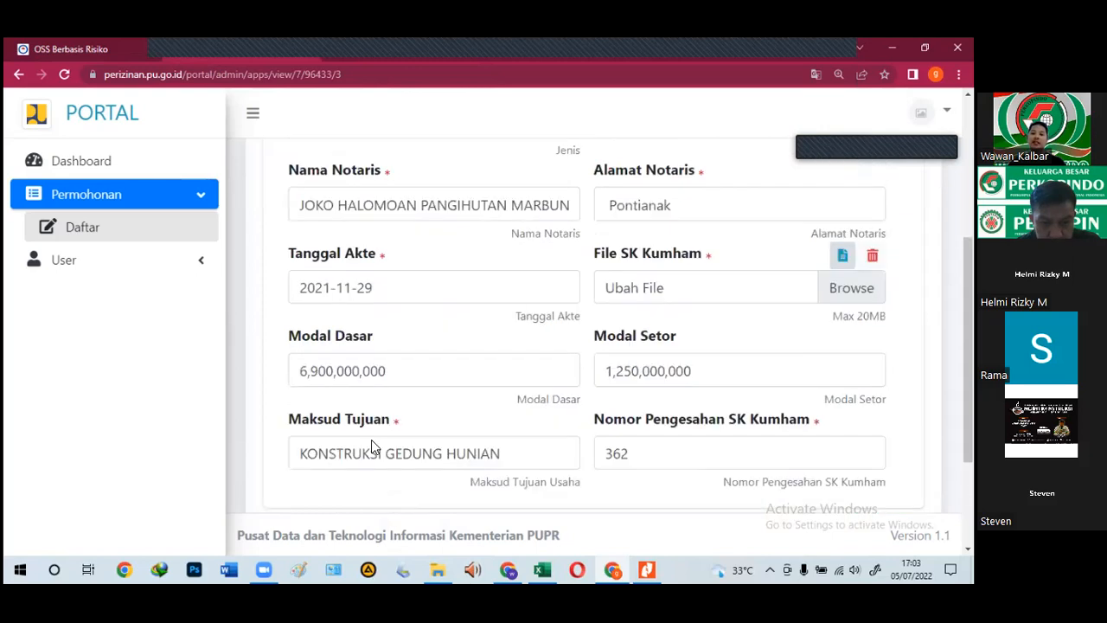
# Step: Set the new deed entry's Jenis to Akta Pendirian
pyautogui.scroll(3, 381, 458)
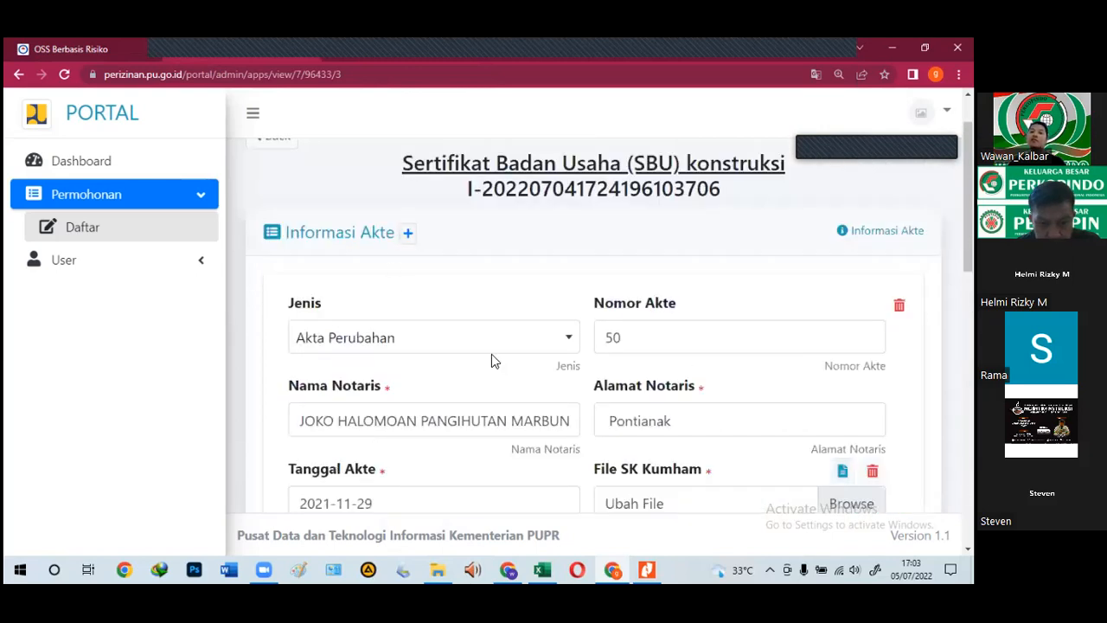
pyautogui.scroll(-5, 354, 320)
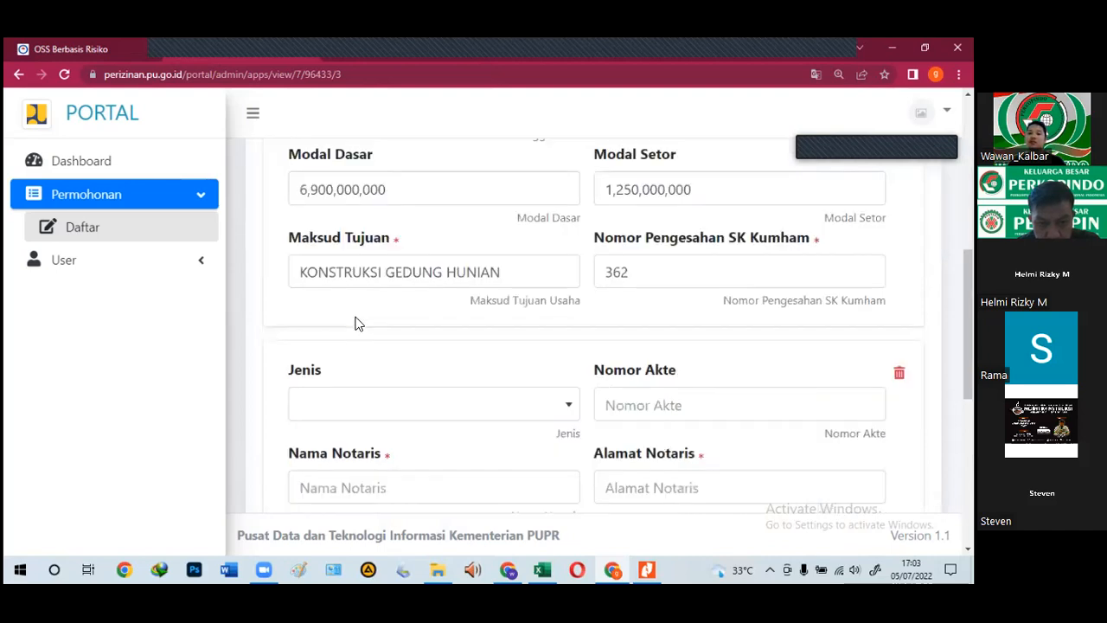
pyautogui.scroll(-2, 358, 322)
pyautogui.click(359, 230)
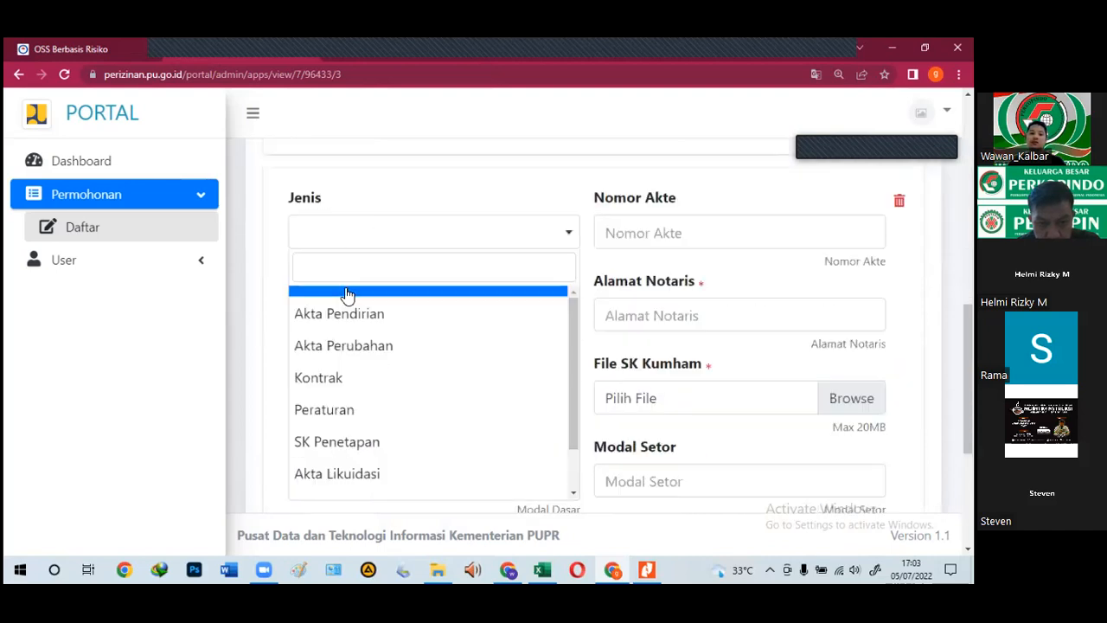
pyautogui.click(345, 315)
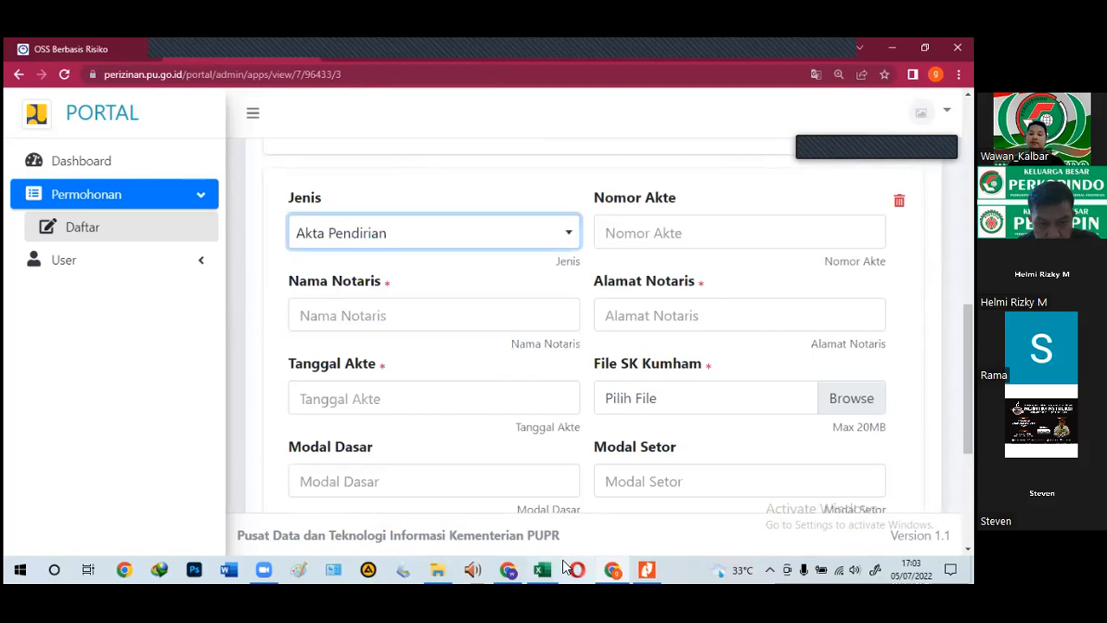
# Step: Enter 9 as the Nomor Akte, taken from cell D113 of the data sheet
pyautogui.hotkey('alt', 'Tab')
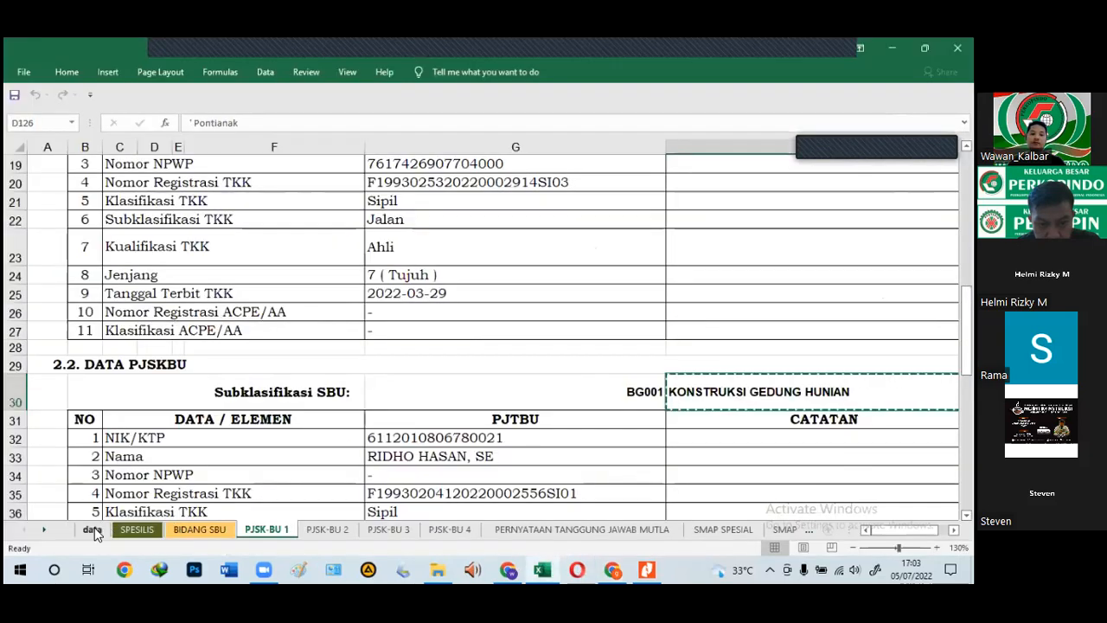
pyautogui.click(93, 529)
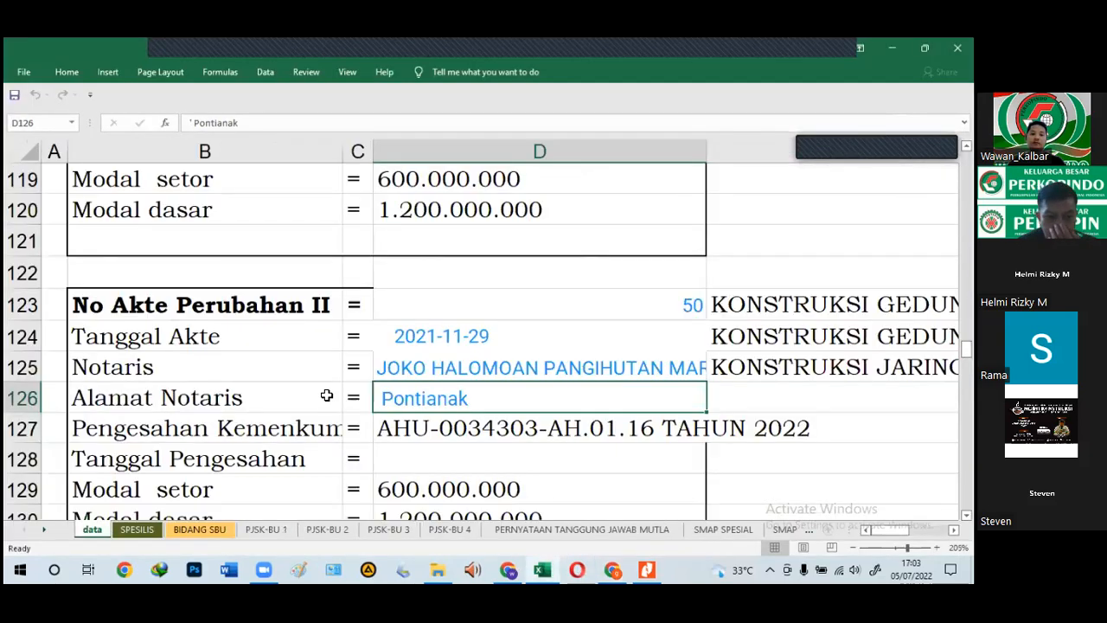
pyautogui.scroll(4, 459, 374)
pyautogui.scroll(-2, 487, 213)
pyautogui.click(549, 195)
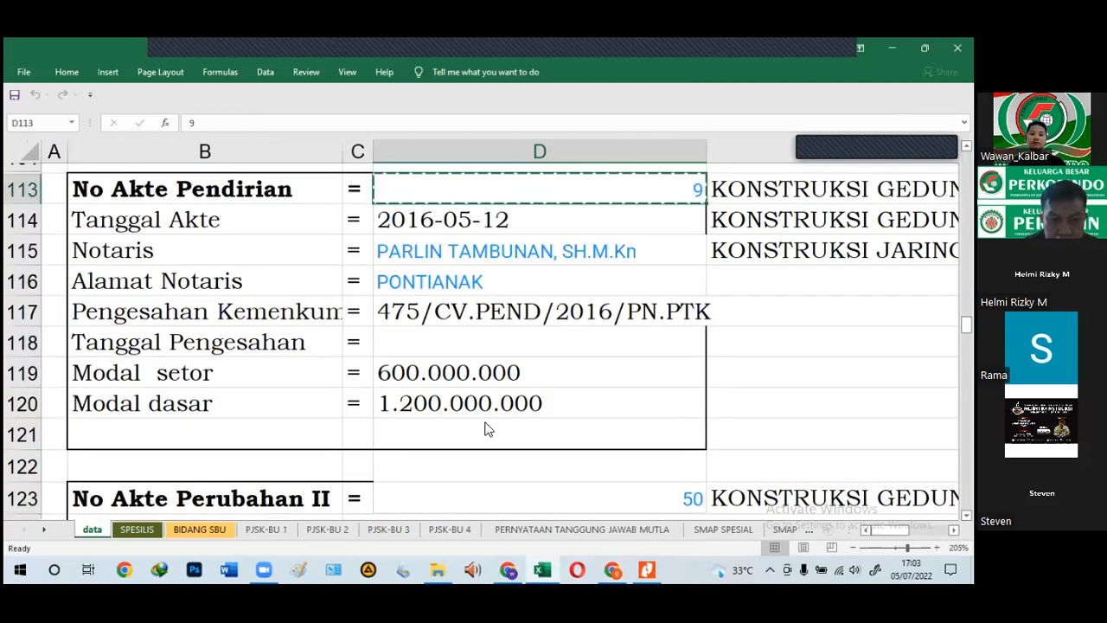
pyautogui.click(496, 568)
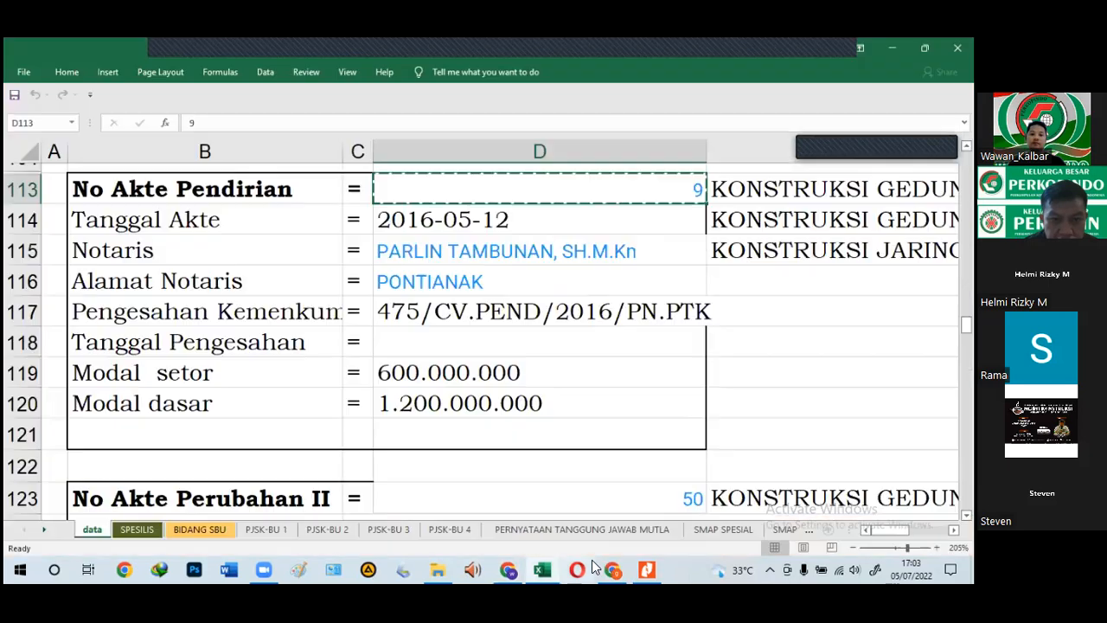
pyautogui.click(612, 568)
pyautogui.click(611, 568)
pyautogui.click(661, 230)
pyautogui.write('9')
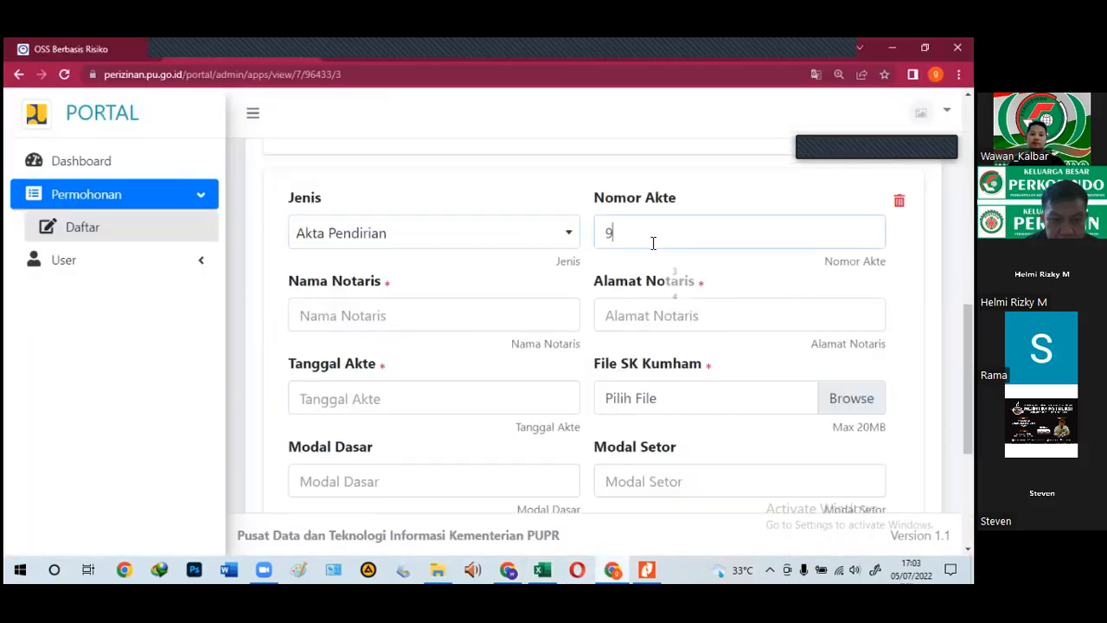
# Step: Paste the deed date 2016-05-12 from cell D114 and autofill the notary name
pyautogui.hotkey('alt', 'Tab')
pyautogui.click(483, 229)
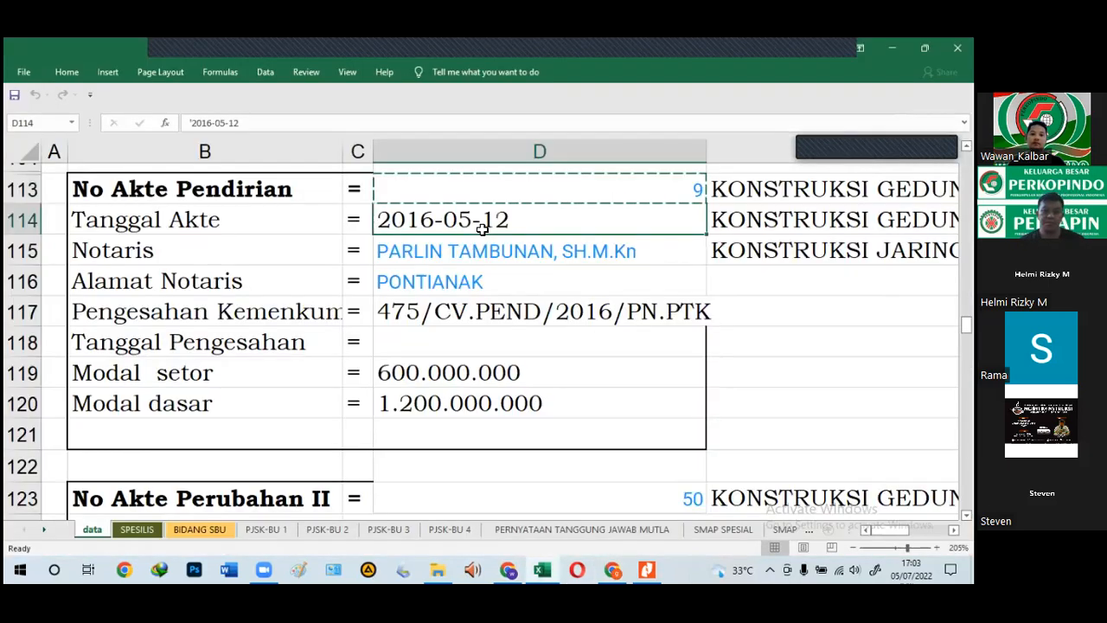
pyautogui.hotkey('ctrl', 'c')
pyautogui.click(614, 569)
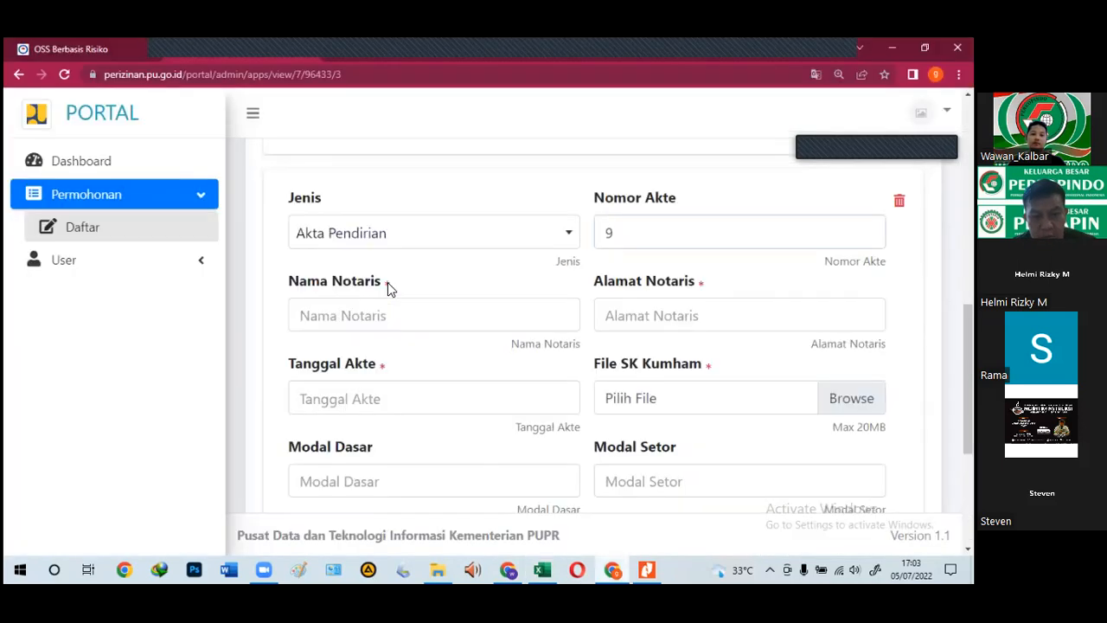
pyautogui.click(439, 324)
pyautogui.click(413, 386)
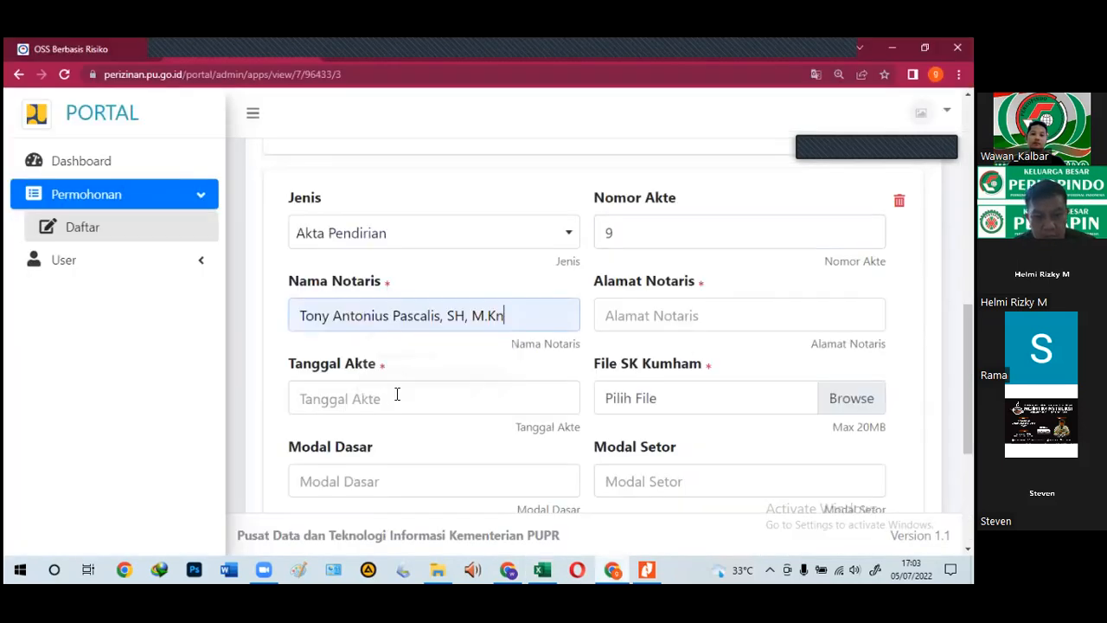
pyautogui.click(363, 398)
pyautogui.hotkey('ctrl', 'a')
pyautogui.hotkey('ctrl', 'v')
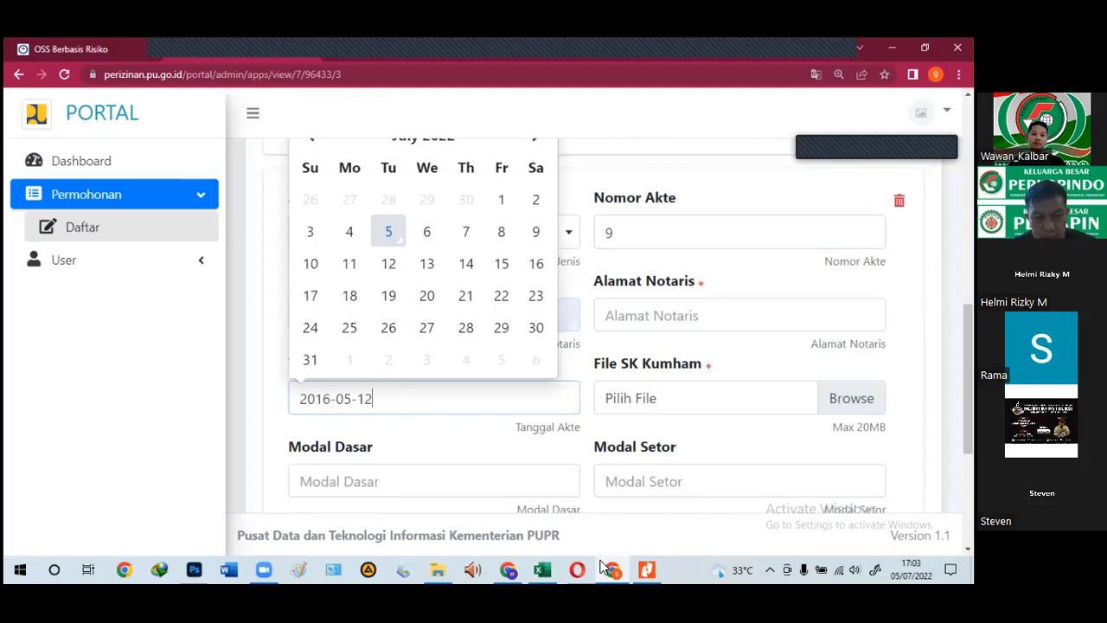
# Step: Replace the wrongly filled notary name with the one copied from cell D115
pyautogui.click(615, 562)
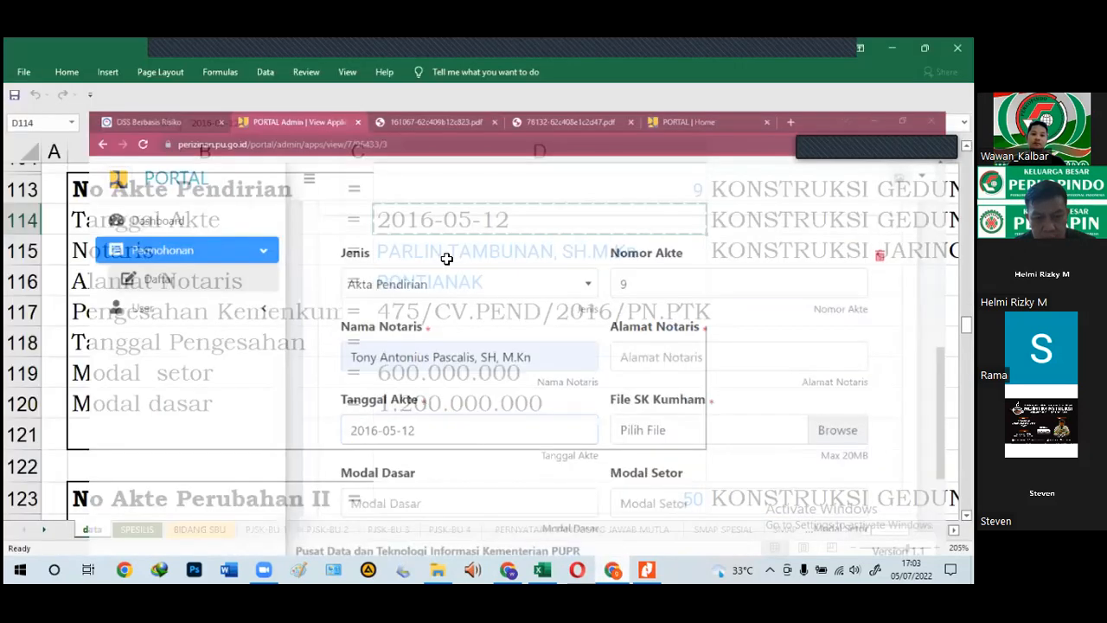
pyautogui.click(446, 251)
pyautogui.hotkey('ctrl', 'c')
pyautogui.click(616, 569)
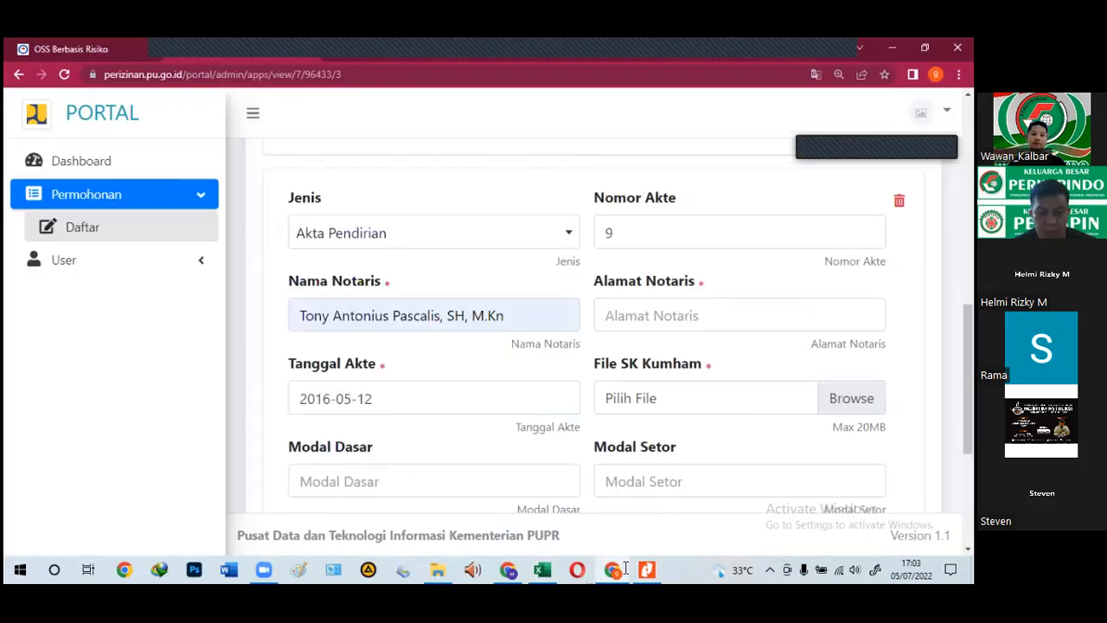
pyautogui.moveTo(506, 318); pyautogui.dragTo(298, 320)
pyautogui.hotkey('ctrl', 'v')
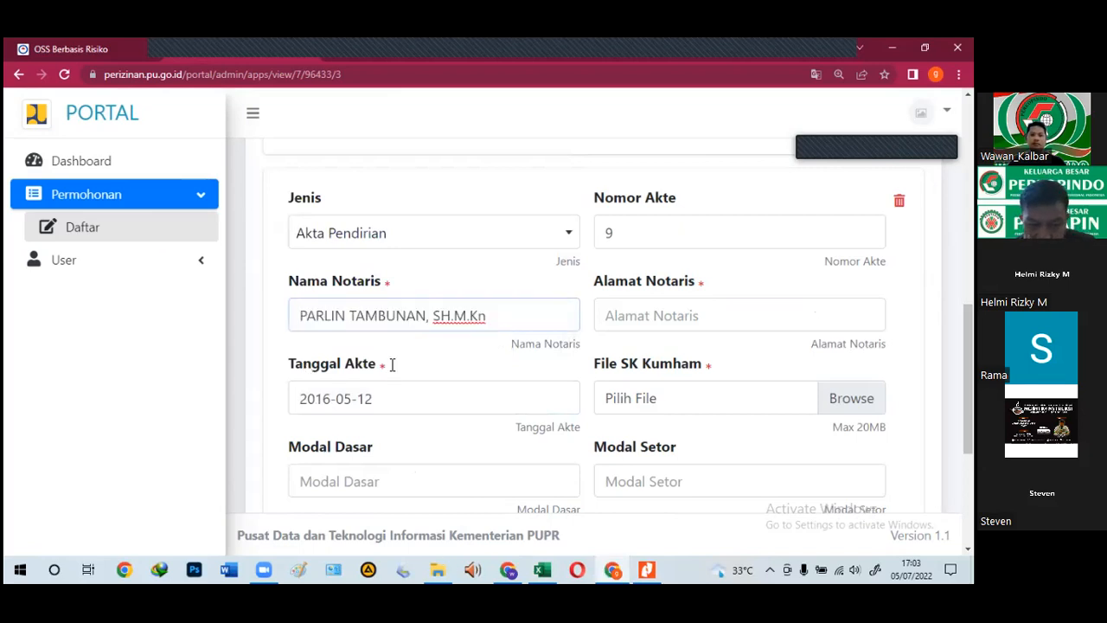
# Step: Fill Alamat Notaris with the PONTIANAK address copied from cell D116
pyautogui.click(614, 567)
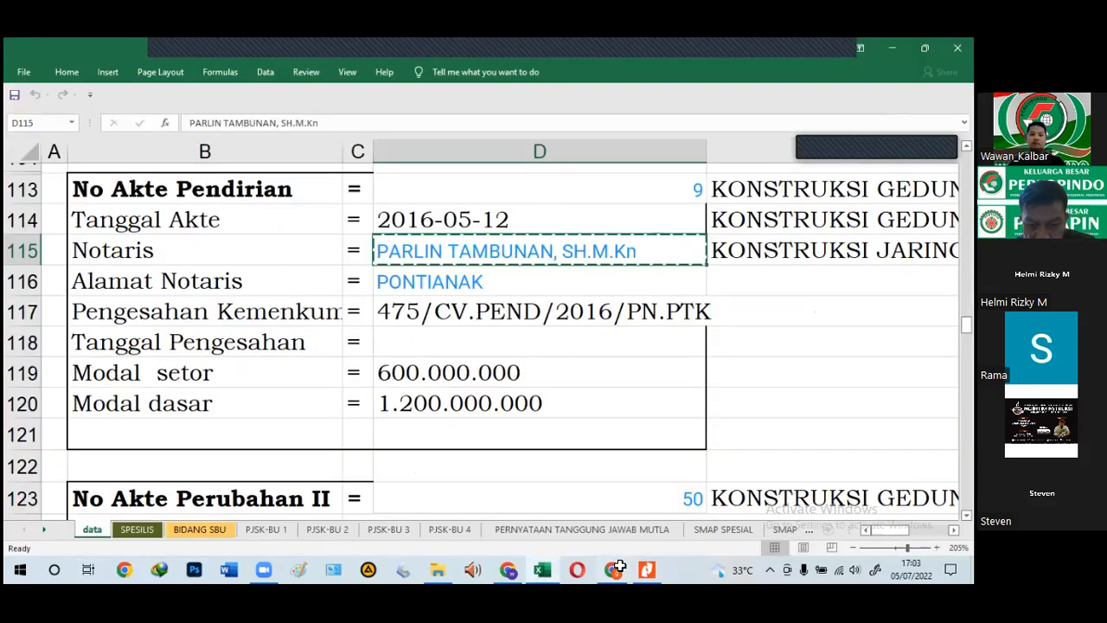
pyautogui.click(406, 292)
pyautogui.hotkey('ctrl', 'c')
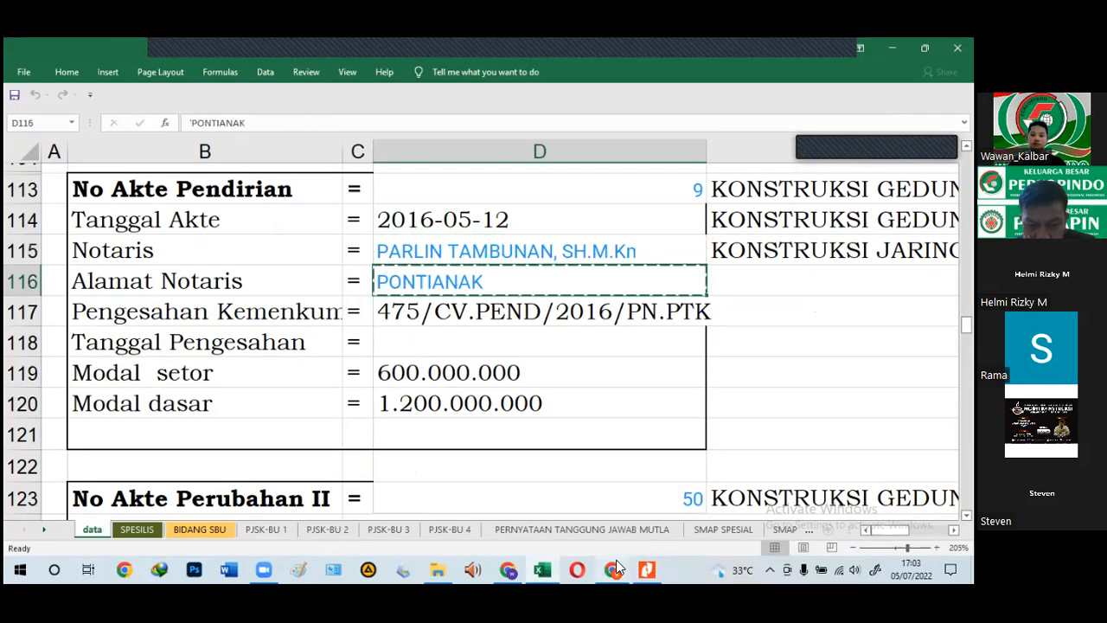
pyautogui.click(615, 568)
pyautogui.click(638, 316)
pyautogui.hotkey('ctrl', 'v')
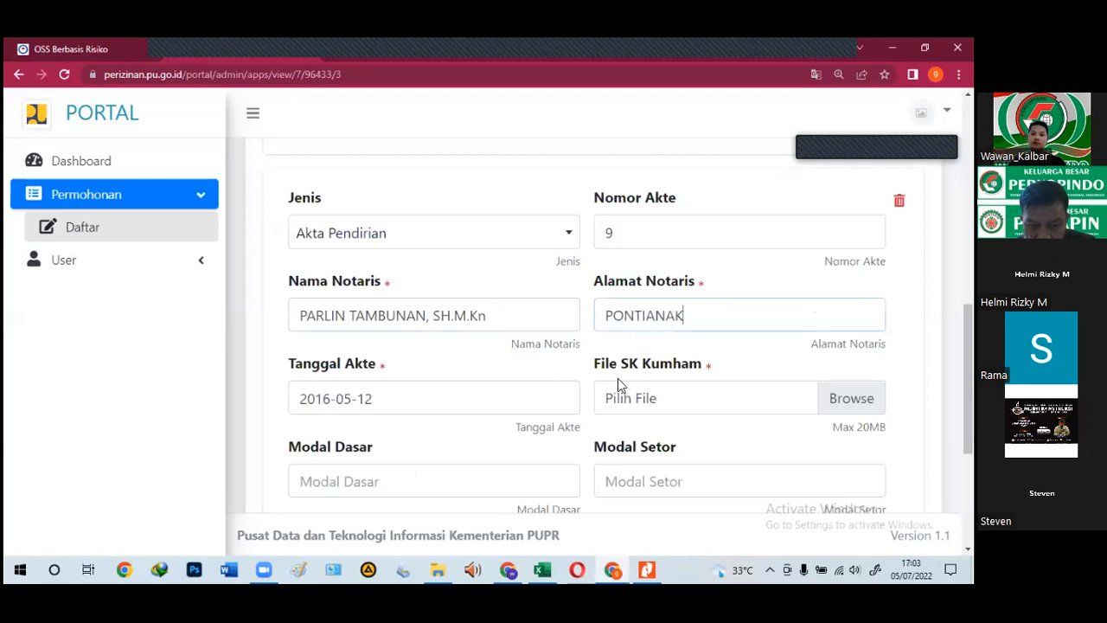
pyautogui.click(615, 403)
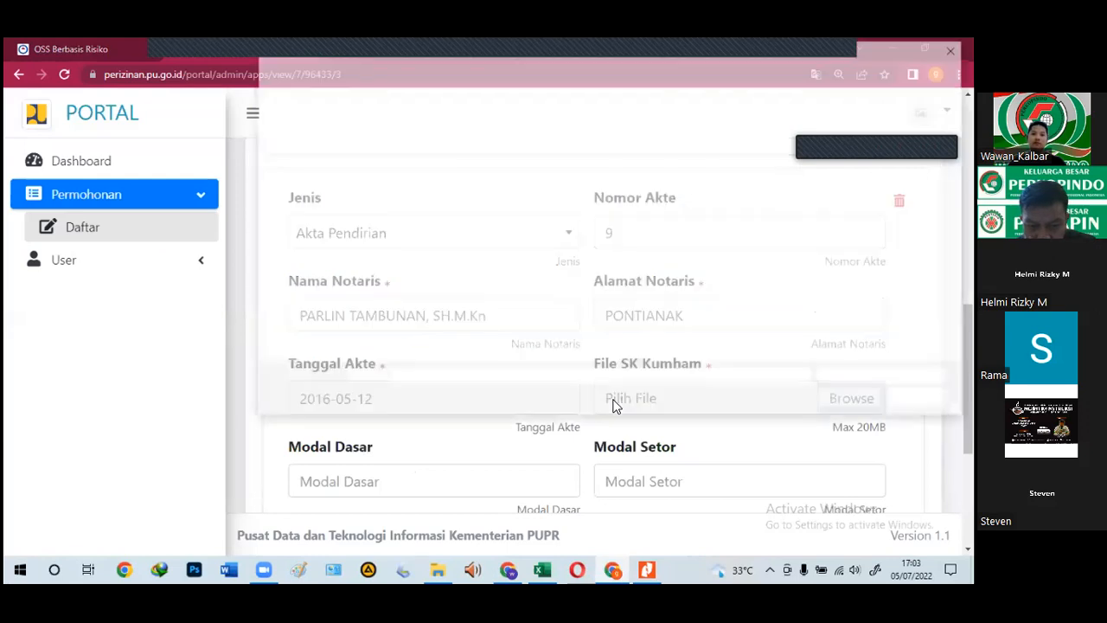
# Step: Attach AKTE PEND (1).pdf as the founding deed's SK Kumham file
pyautogui.click(419, 155)
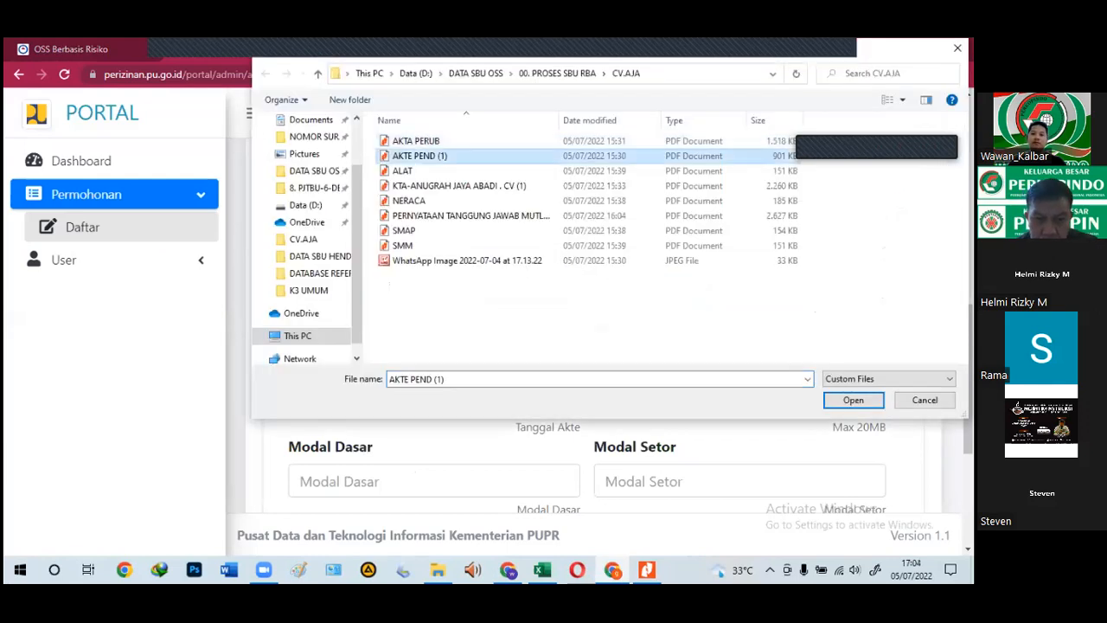
pyautogui.press('Return')
pyautogui.scroll(-2, 493, 381)
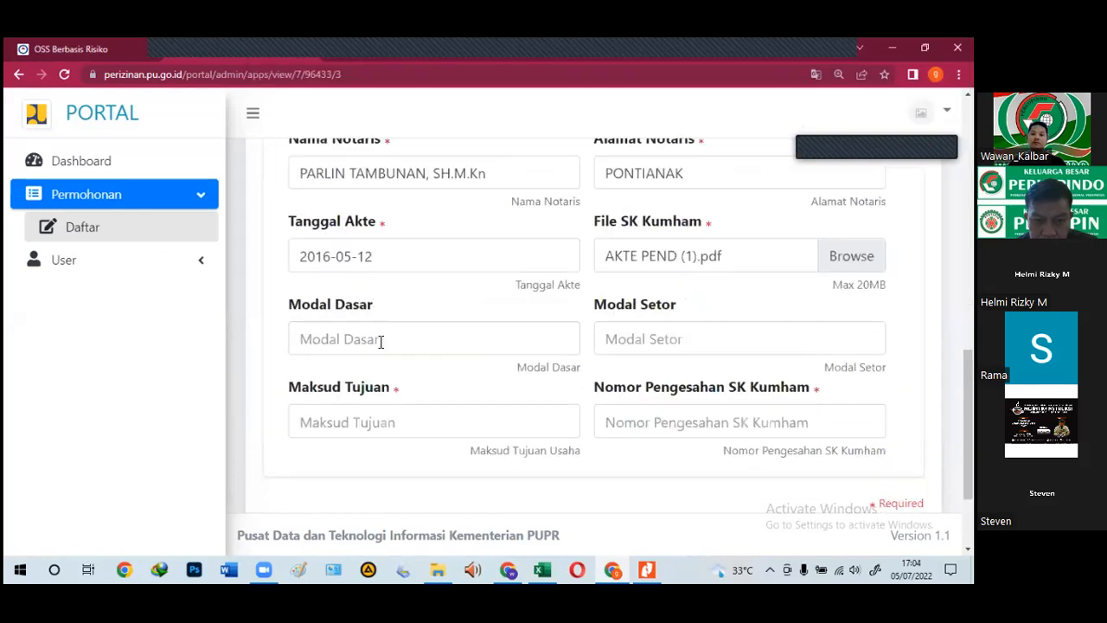
pyautogui.scroll(1, 388, 342)
pyautogui.scroll(4, 388, 349)
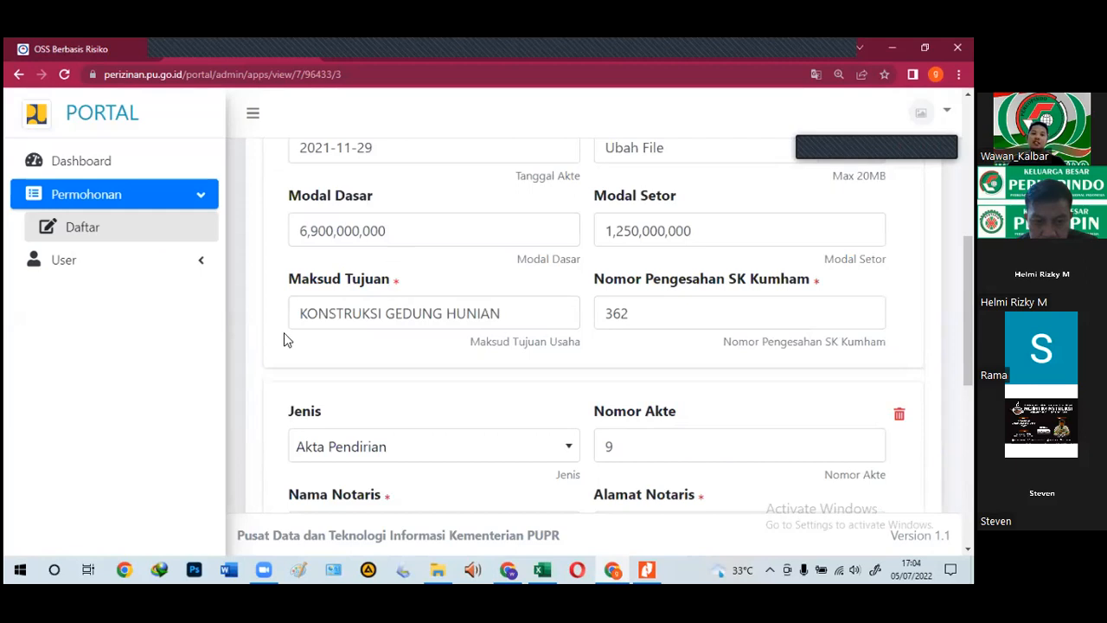
pyautogui.scroll(-1, 376, 441)
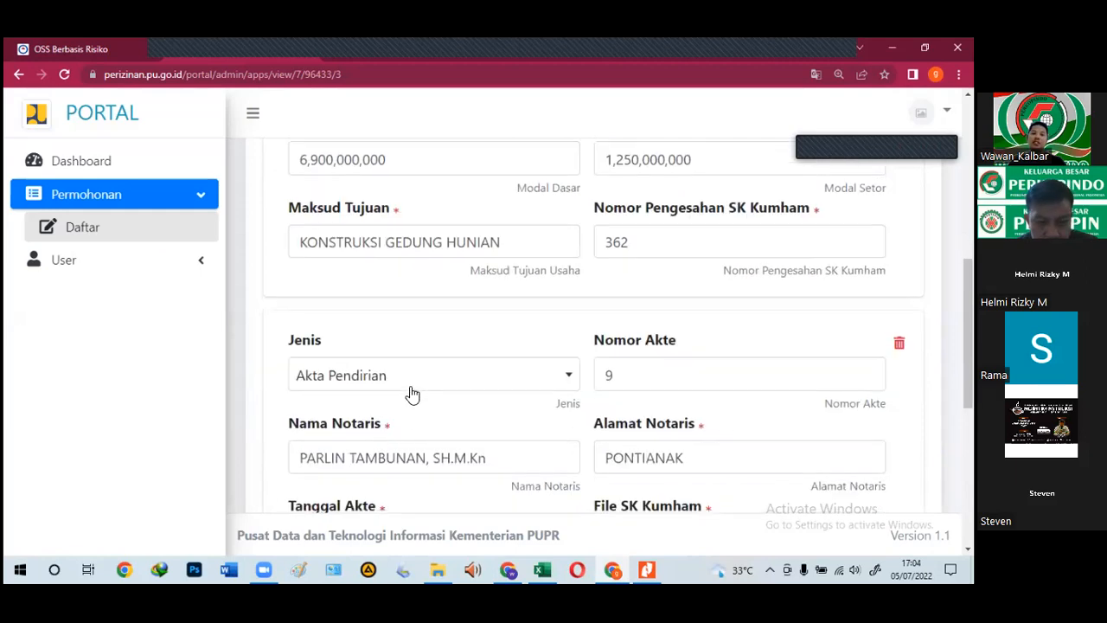
pyautogui.scroll(1, 410, 389)
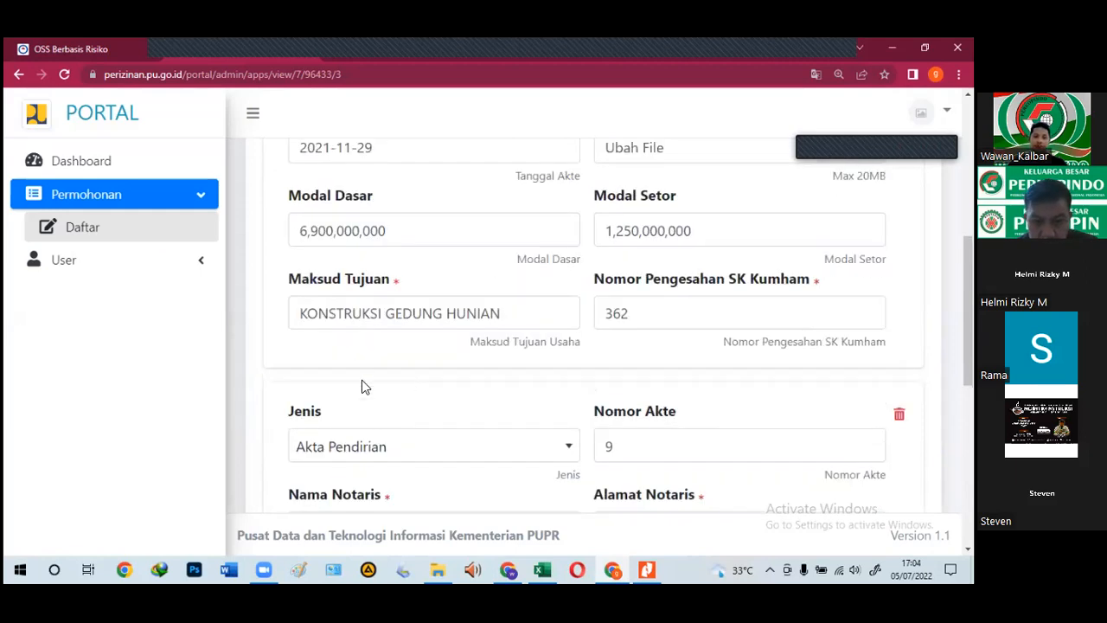
pyautogui.scroll(-3, 346, 398)
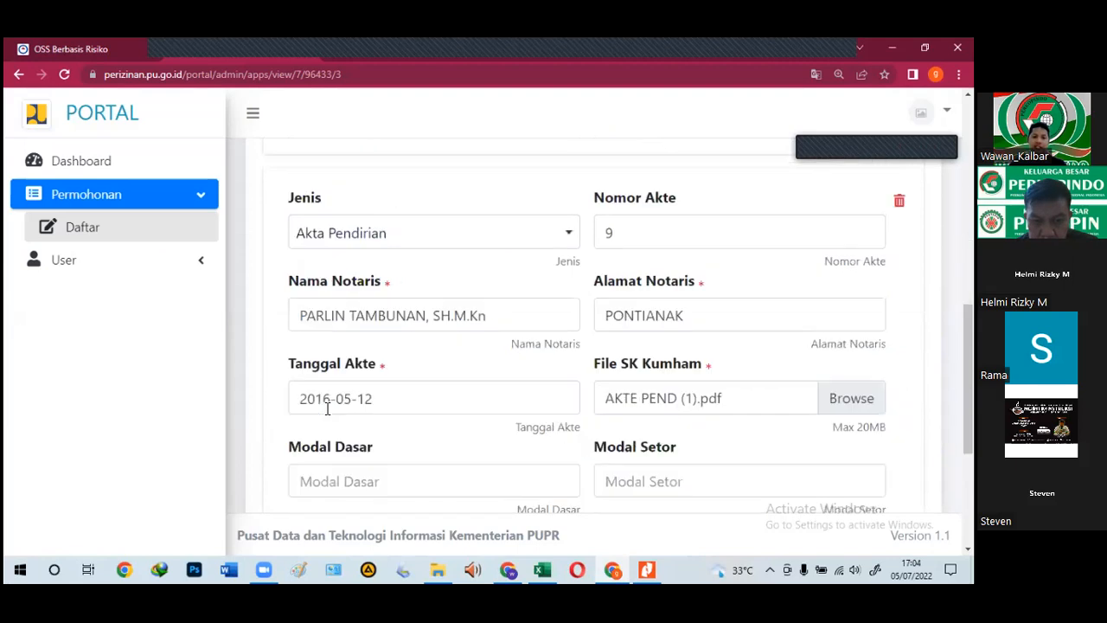
pyautogui.click(319, 486)
pyautogui.write('6')
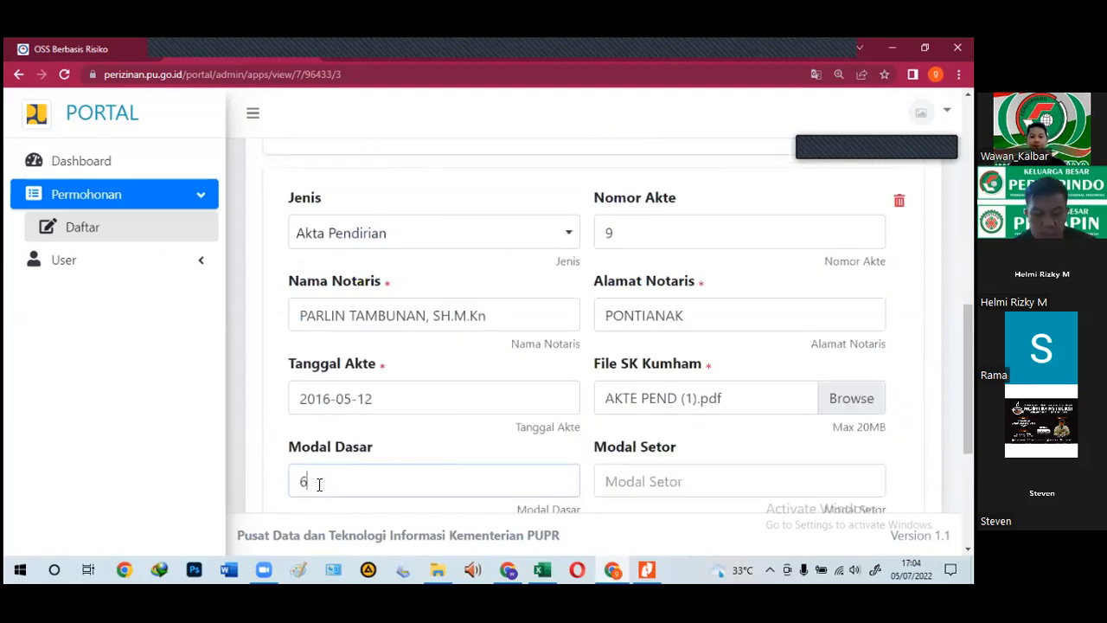
pyautogui.write('9000000')
pyautogui.write('000,00')
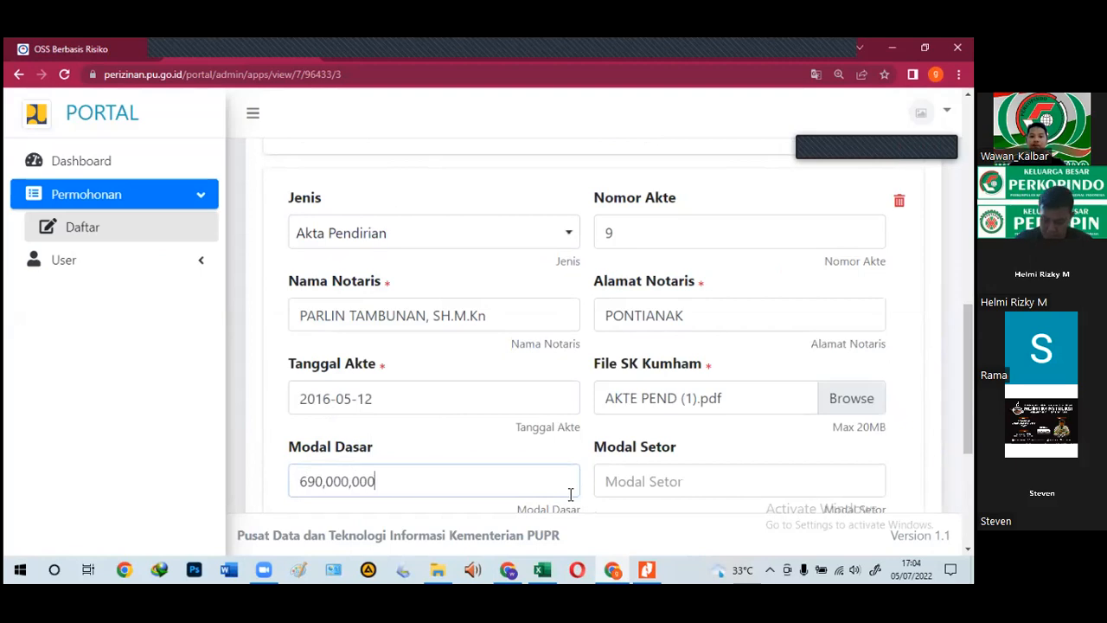
pyautogui.write('0')
pyautogui.scroll(2, 566, 409)
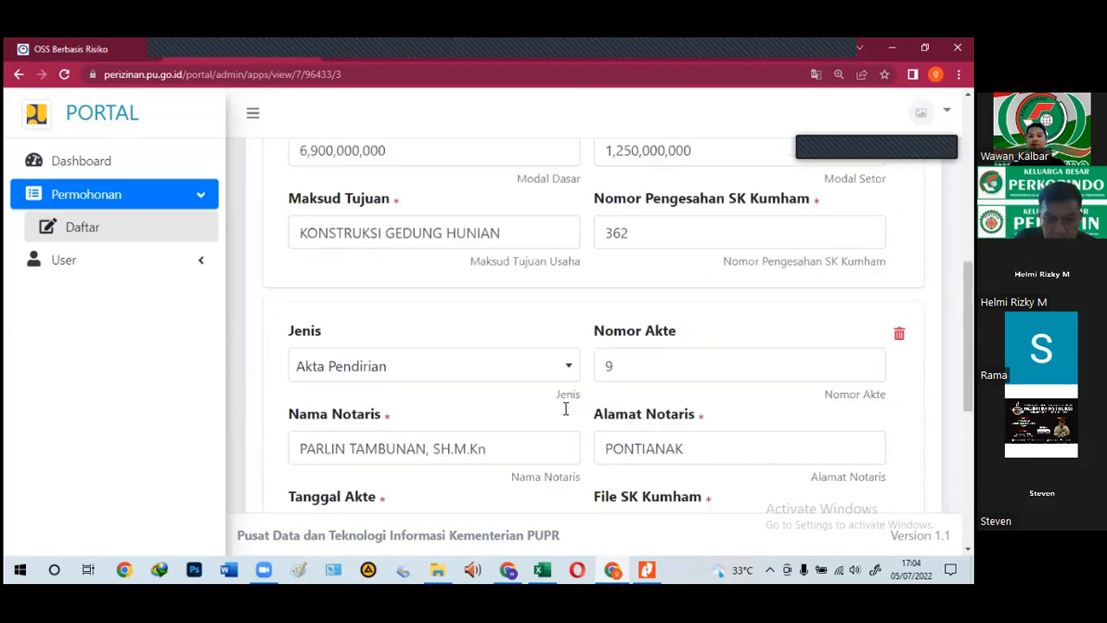
pyautogui.scroll(-3, 647, 461)
pyautogui.click(634, 423)
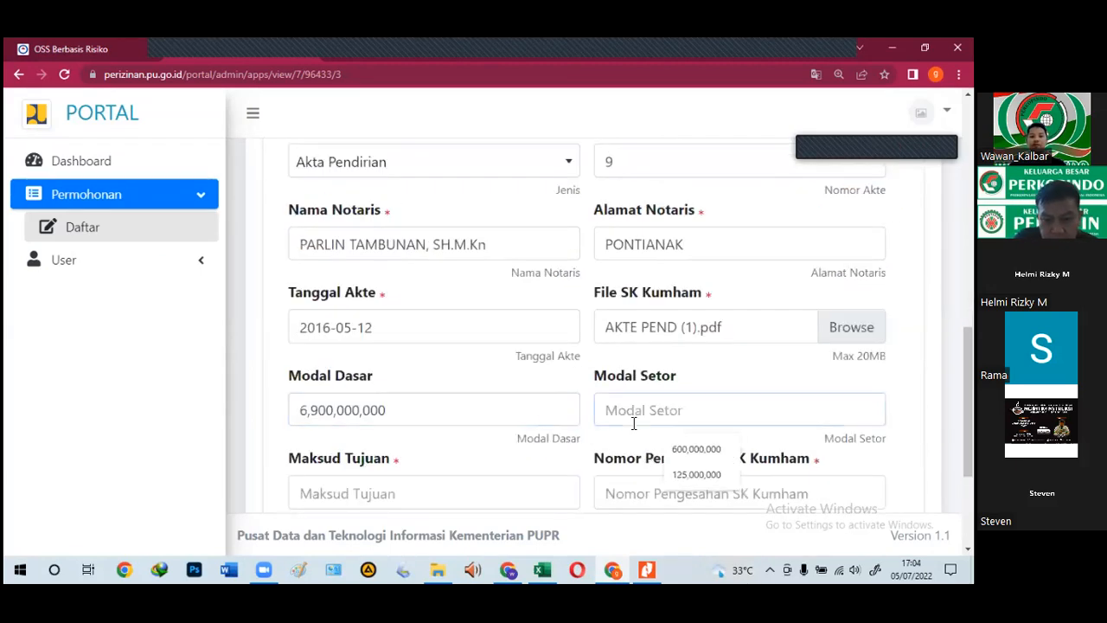
pyautogui.write('1,250,000,000')
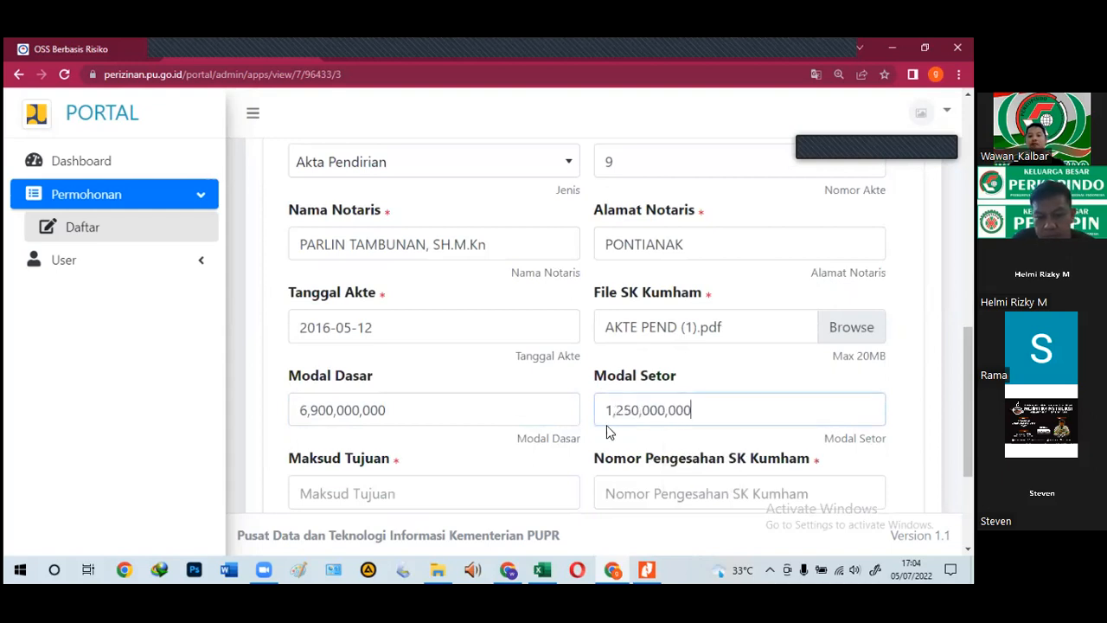
# Step: Copy KONSTRUKSI GEDUNG HUNIAN into the new entry's Maksud Tujuan field
pyautogui.scroll(-2, 589, 424)
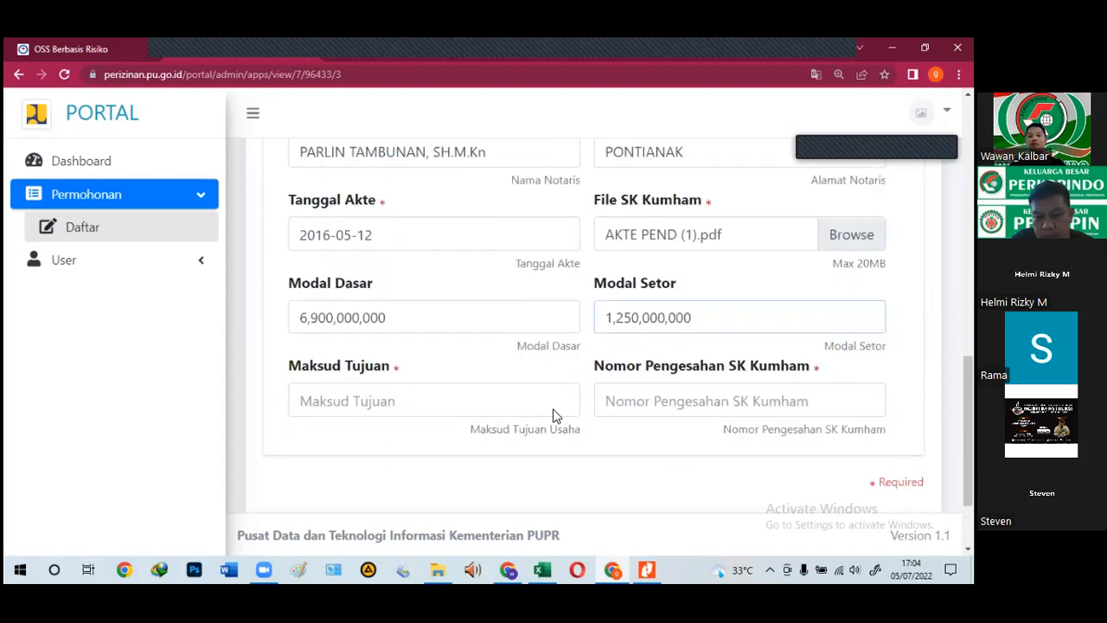
pyautogui.scroll(3, 454, 372)
pyautogui.scroll(2, 423, 321)
pyautogui.moveTo(502, 242); pyautogui.dragTo(303, 247)
pyautogui.hotkey('ctrl', 'c')
pyautogui.scroll(-4, 346, 303)
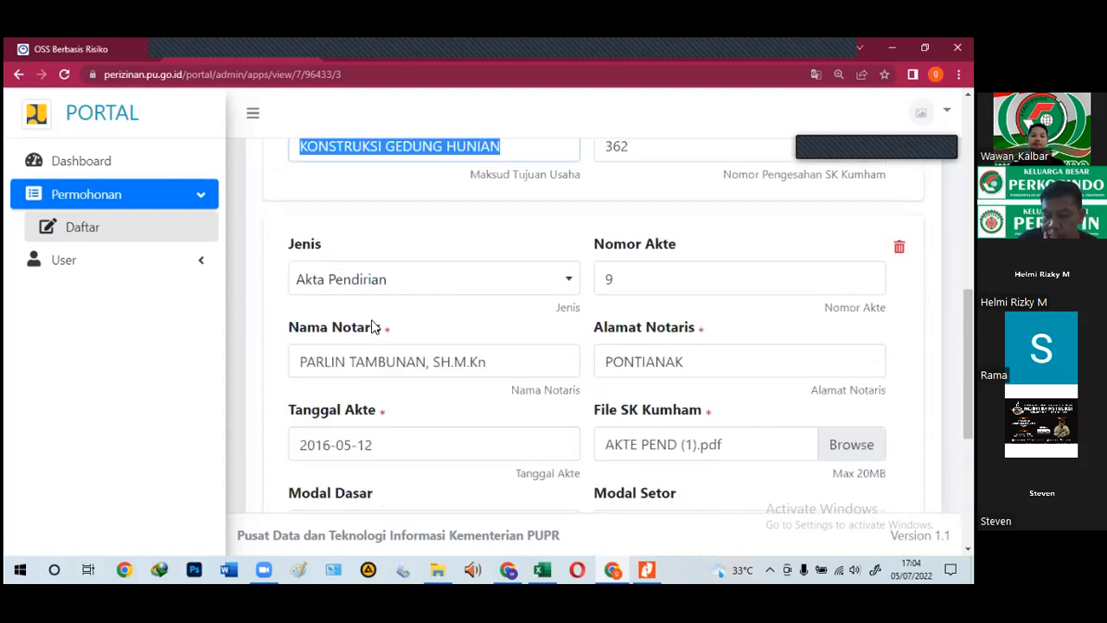
pyautogui.click(366, 350)
pyautogui.hotkey('ctrl', 'v')
pyautogui.press('Escape')
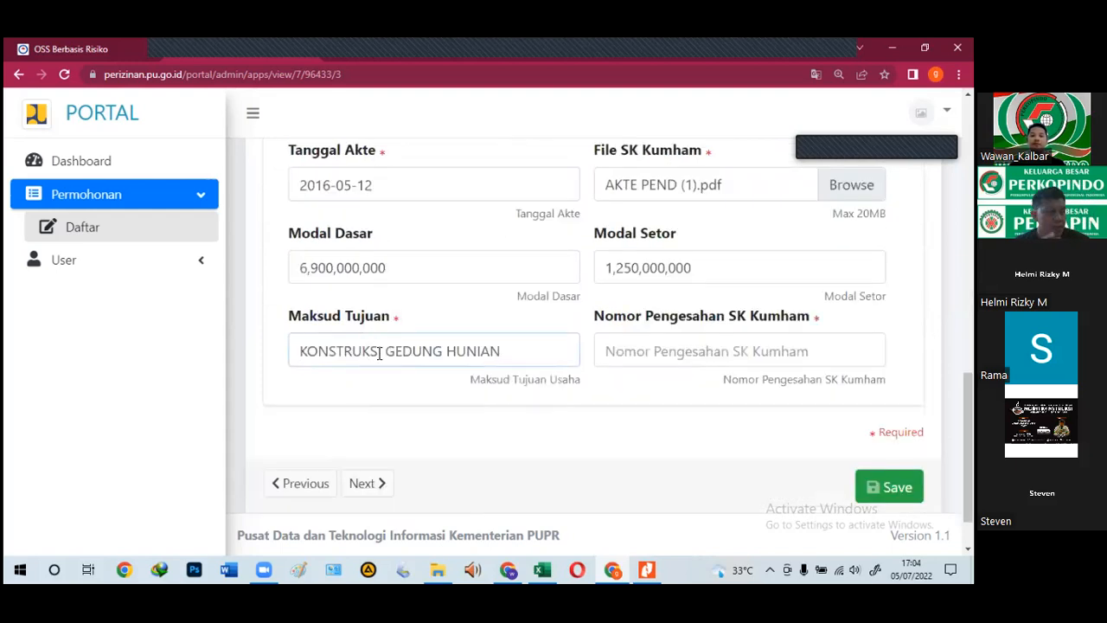
# Step: Paste 475/CV.PEND/2016/PN.PTK from Excel as the Nomor Pengesahan SK Kumham
pyautogui.click(540, 569)
pyautogui.click(440, 314)
pyautogui.hotkey('ctrl', 'c')
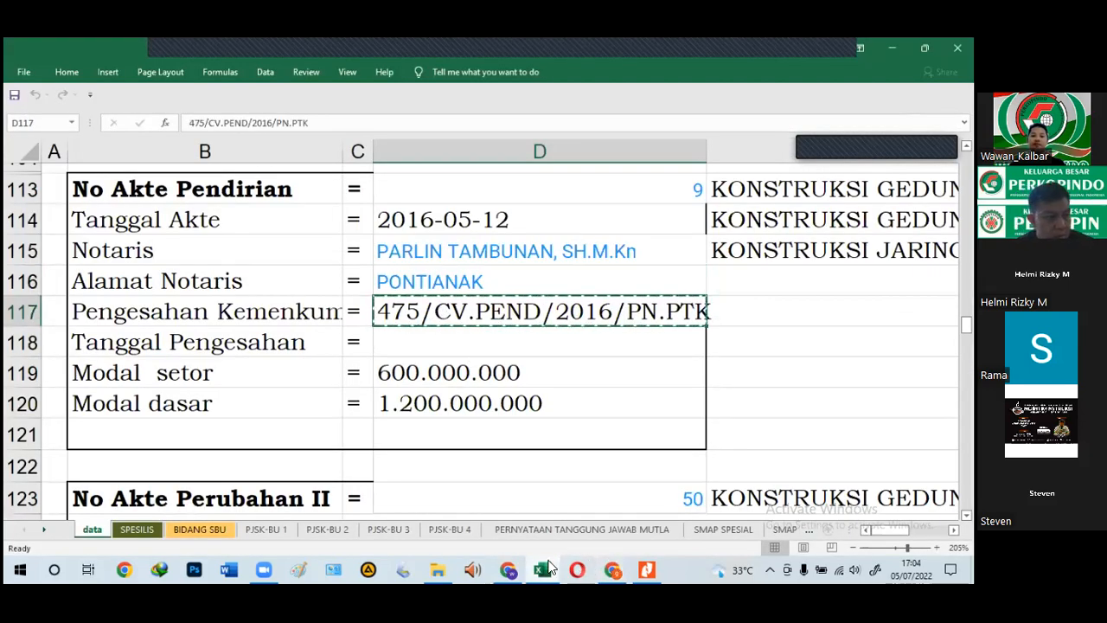
pyautogui.click(543, 568)
pyautogui.click(684, 351)
pyautogui.hotkey('ctrl', 'v')
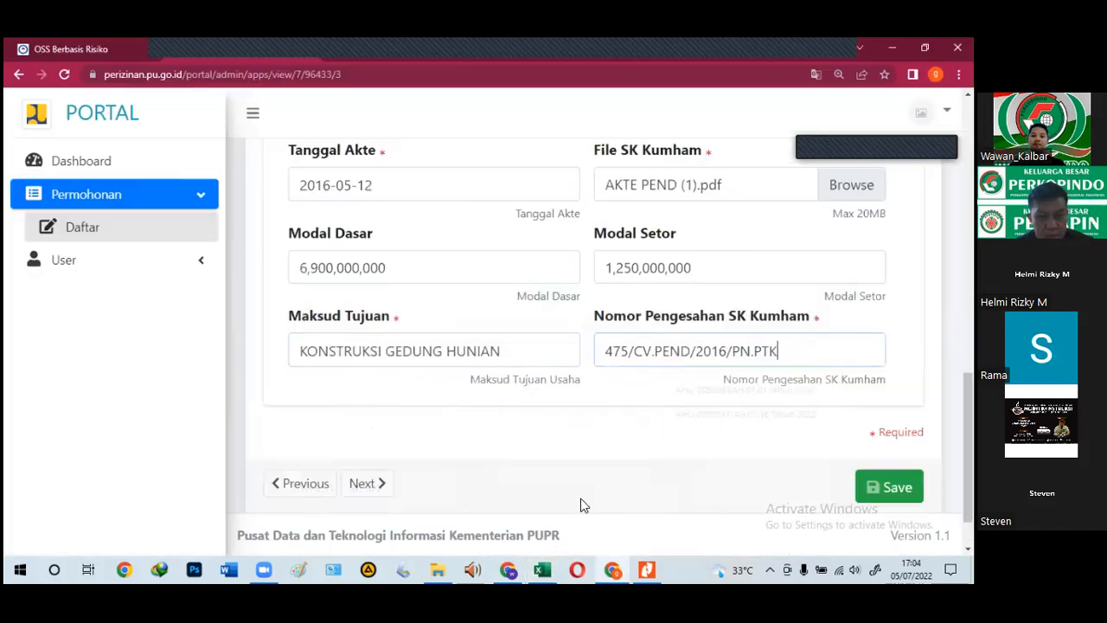
pyautogui.click(543, 568)
pyautogui.scroll(-4, 424, 405)
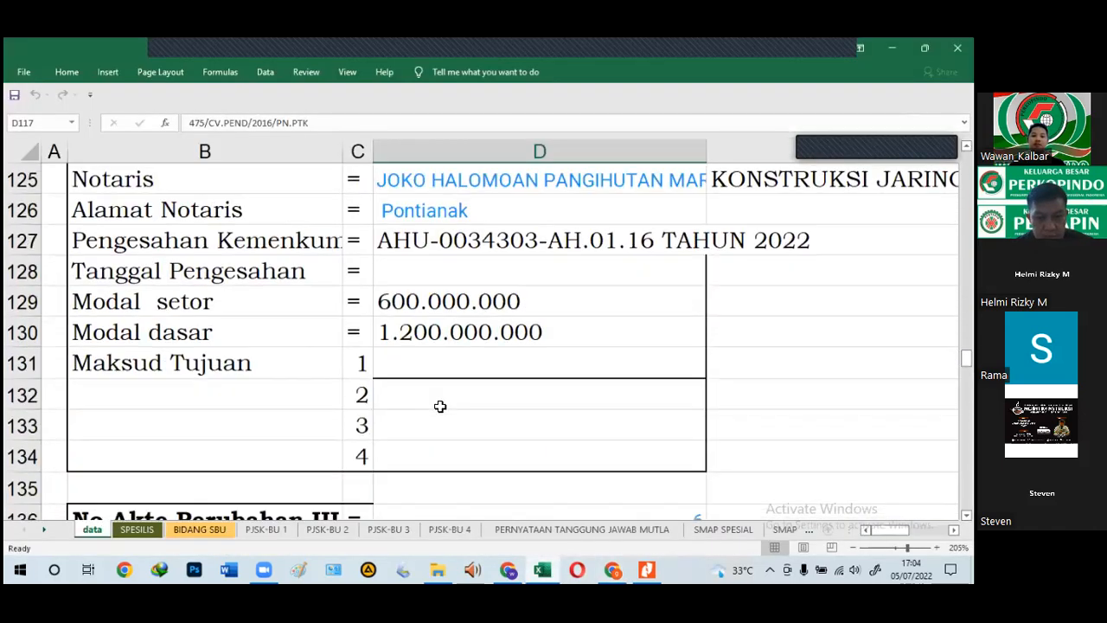
pyautogui.click(421, 260)
pyautogui.click(425, 239)
pyautogui.hotkey('ctrl', 'c')
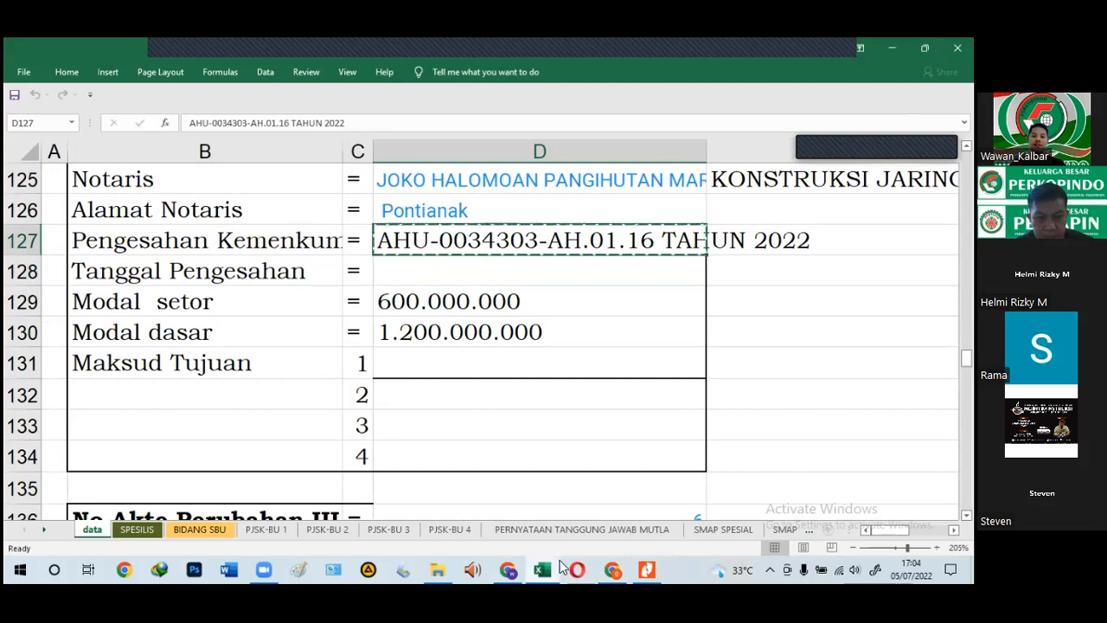
pyautogui.click(543, 569)
pyautogui.scroll(5, 679, 401)
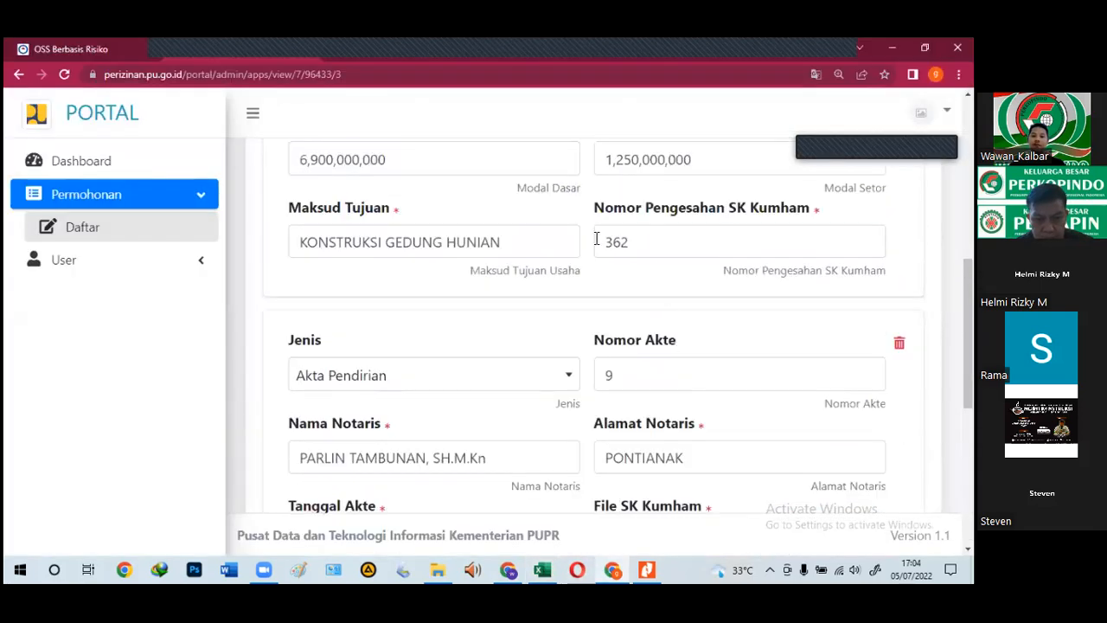
pyautogui.doubleClick(596, 239)
pyautogui.hotkey('ctrl', 'v')
# Step: Save the deed information
pyautogui.scroll(-2, 407, 338)
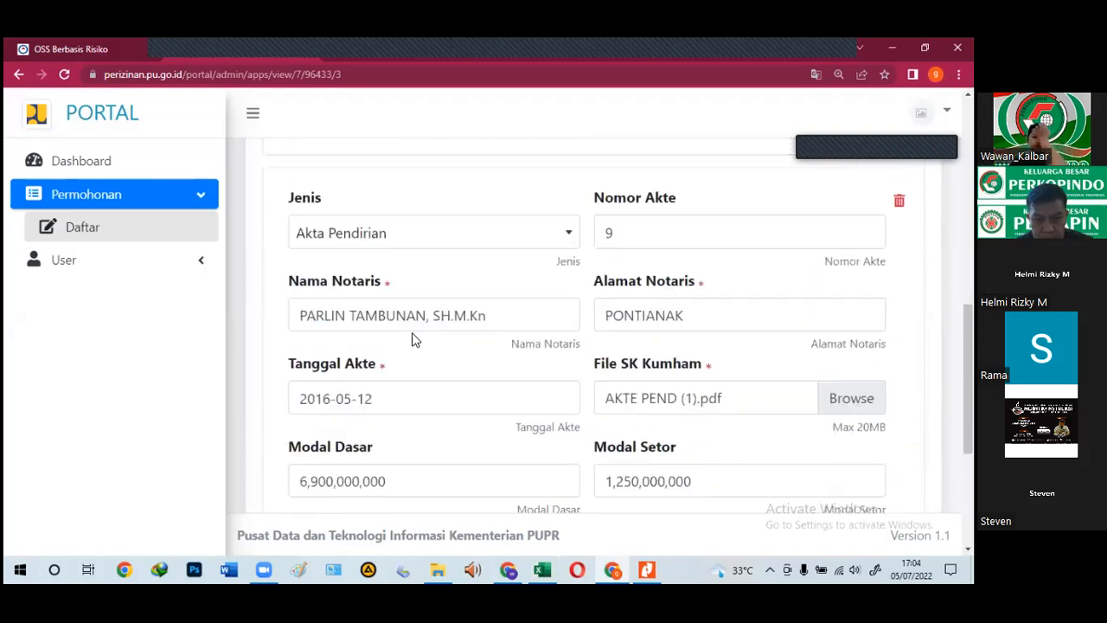
pyautogui.scroll(-1, 412, 339)
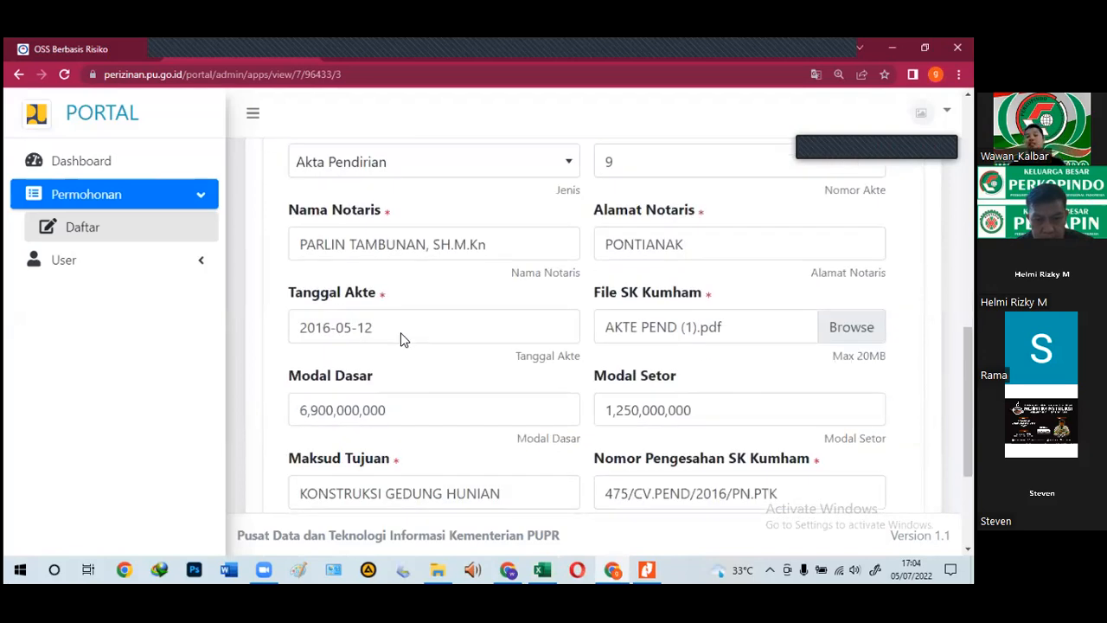
pyautogui.scroll(1, 402, 321)
pyautogui.scroll(-3, 402, 316)
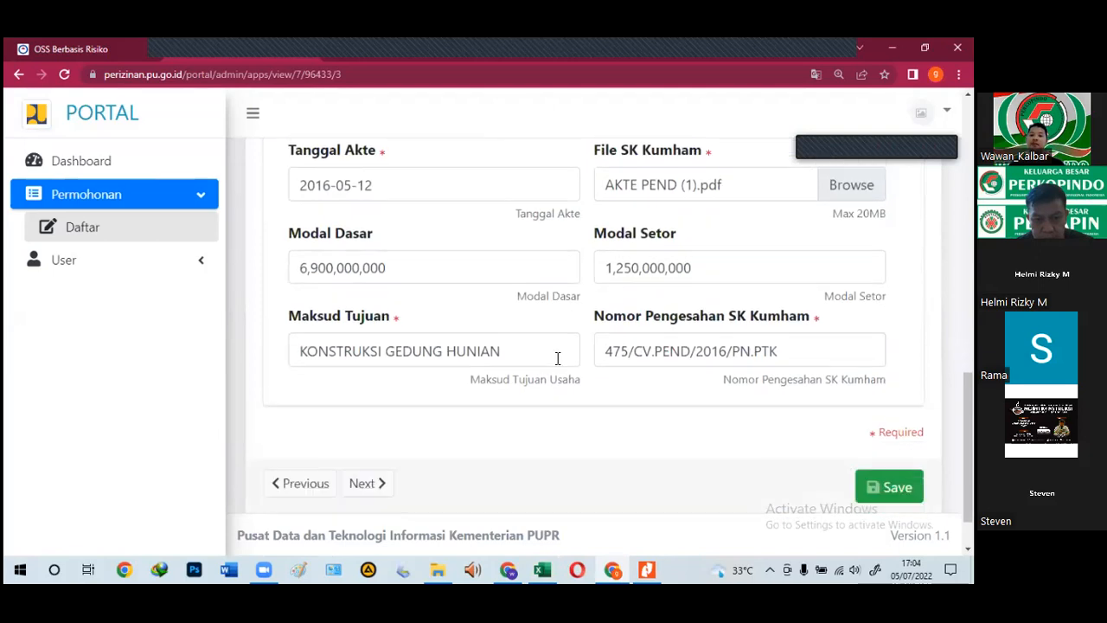
pyautogui.click(890, 487)
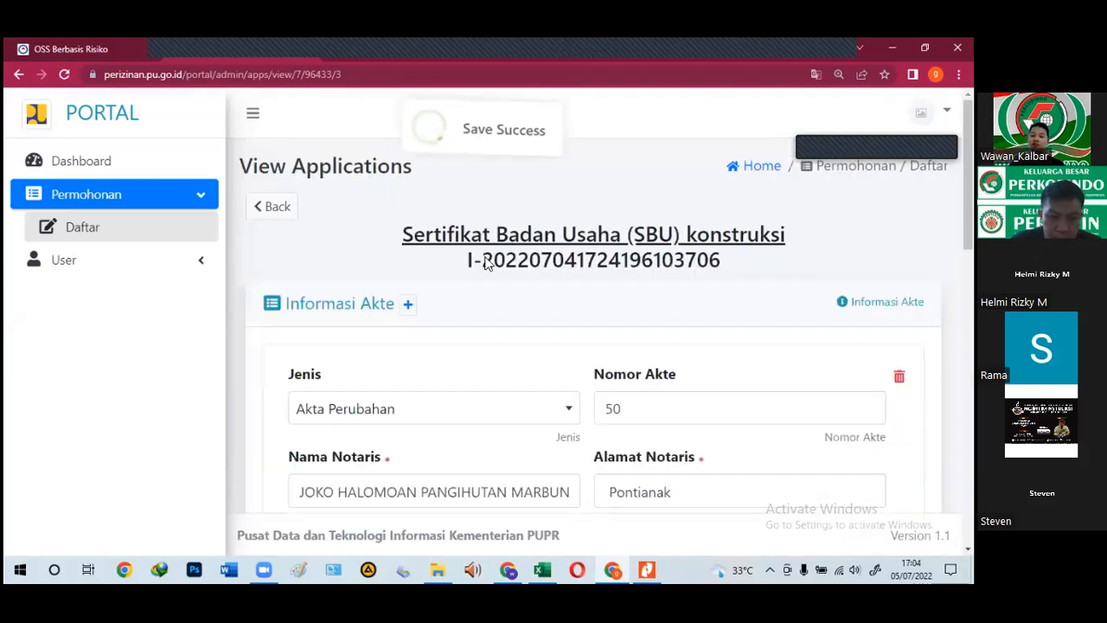
# Step: Scroll down the saved form to review the Akta Perubahan and Akta Pendirian entries
pyautogui.scroll(-3, 692, 269)
pyautogui.scroll(-1, 688, 271)
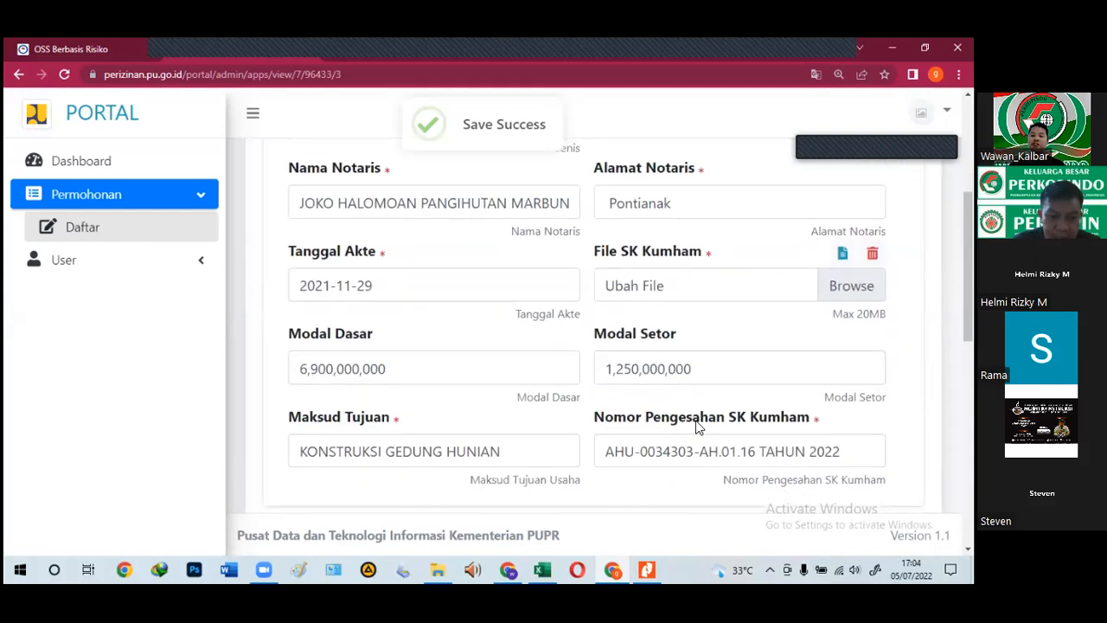
pyautogui.scroll(-1, 697, 389)
pyautogui.scroll(-2, 693, 432)
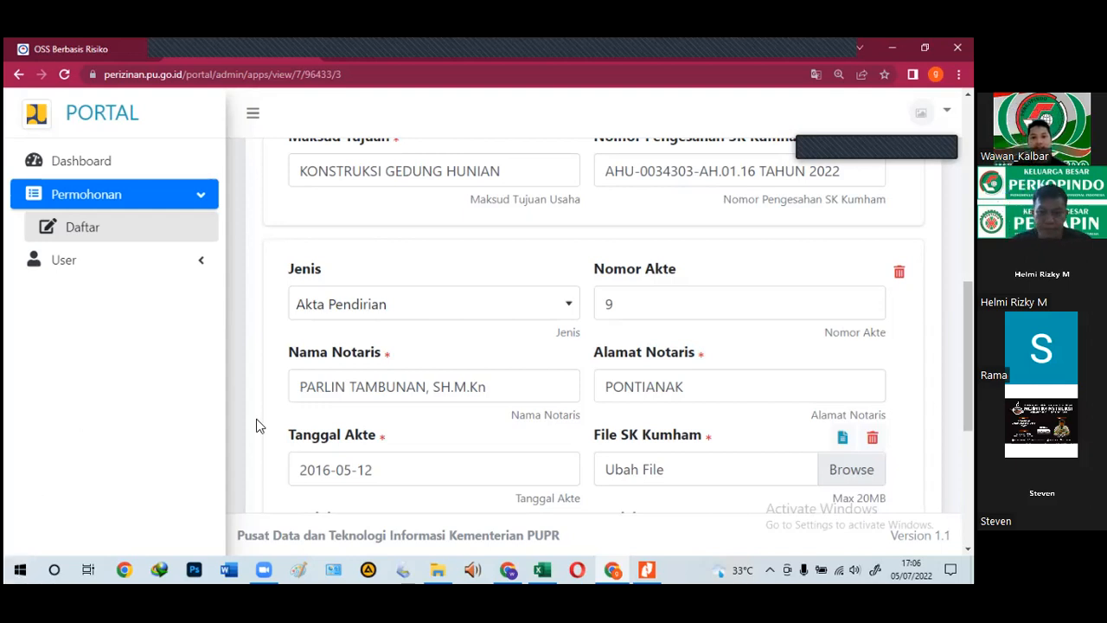
pyautogui.scroll(-1, 260, 400)
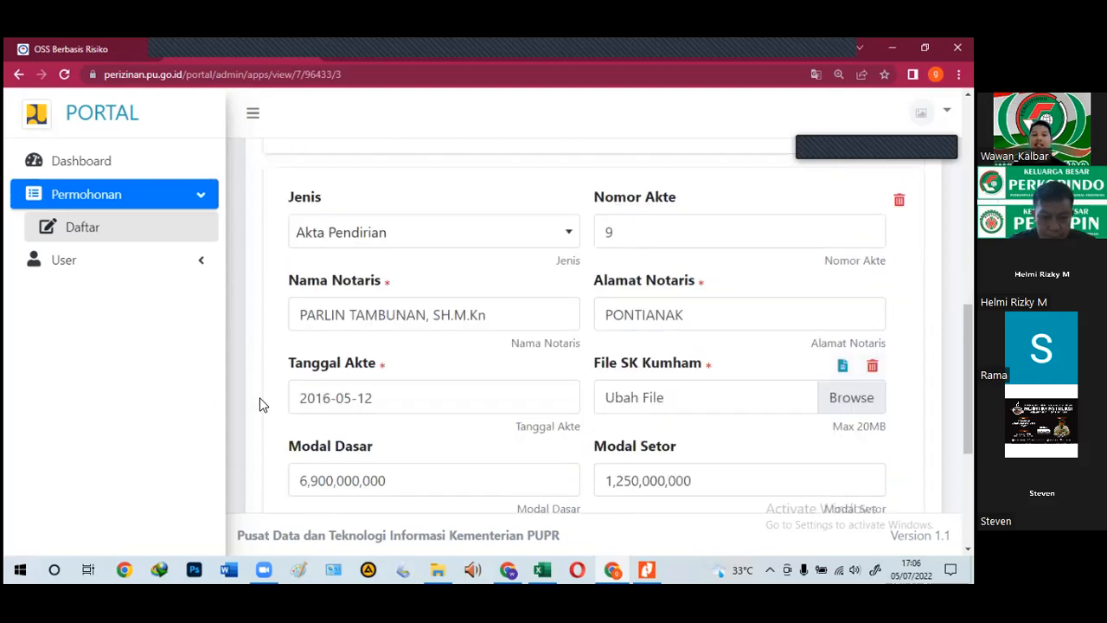
pyautogui.scroll(-3, 260, 405)
pyautogui.scroll(2, 272, 441)
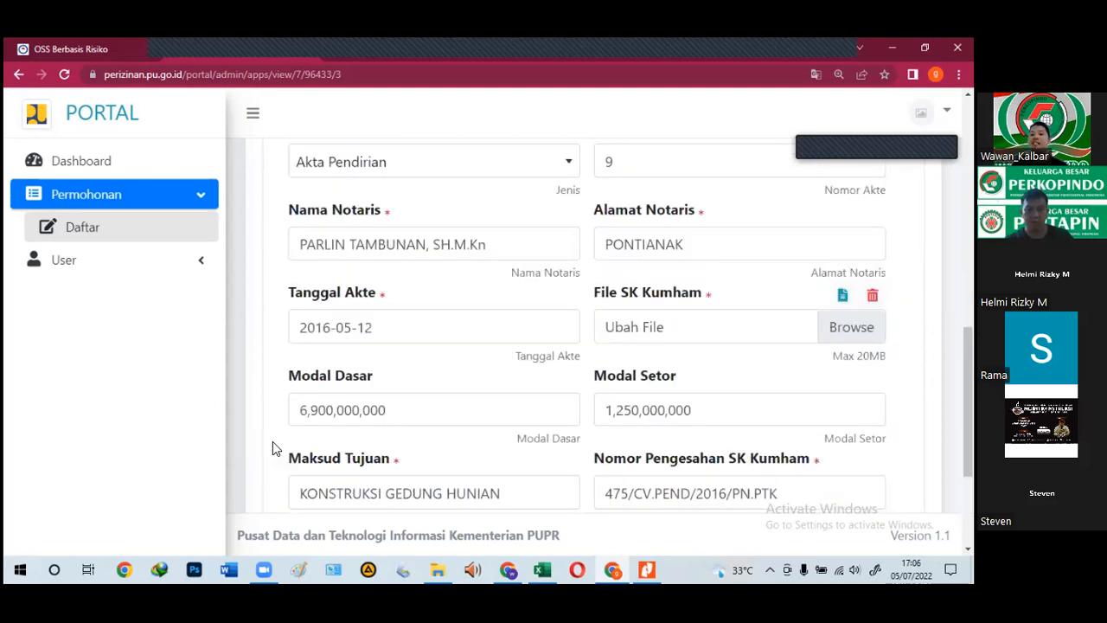
pyautogui.scroll(5, 273, 441)
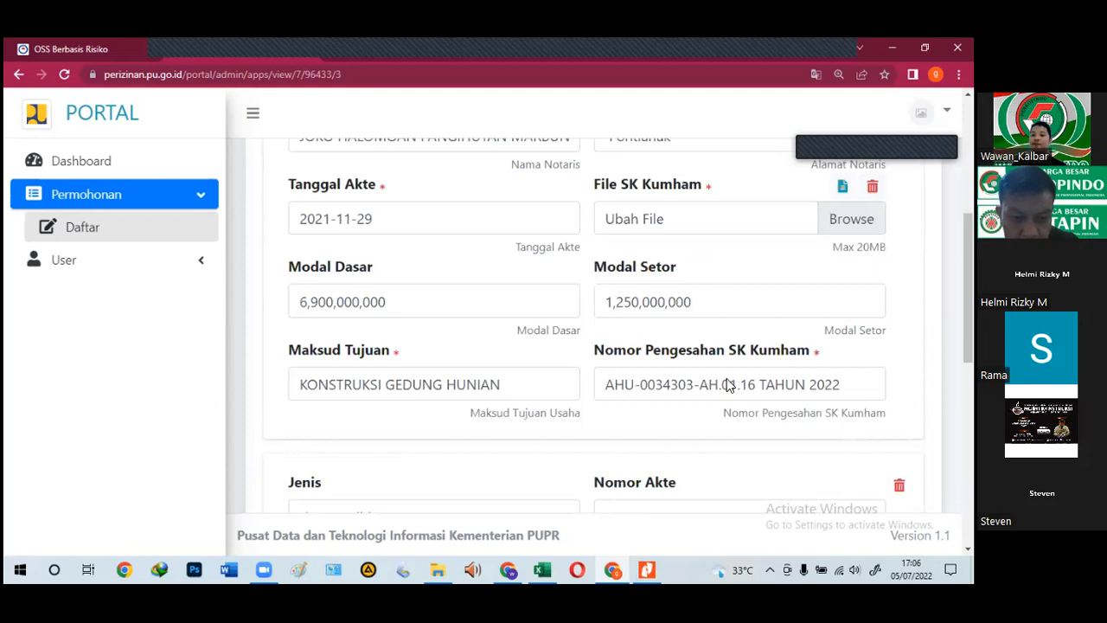
pyautogui.scroll(-4, 735, 378)
pyautogui.scroll(-1, 735, 378)
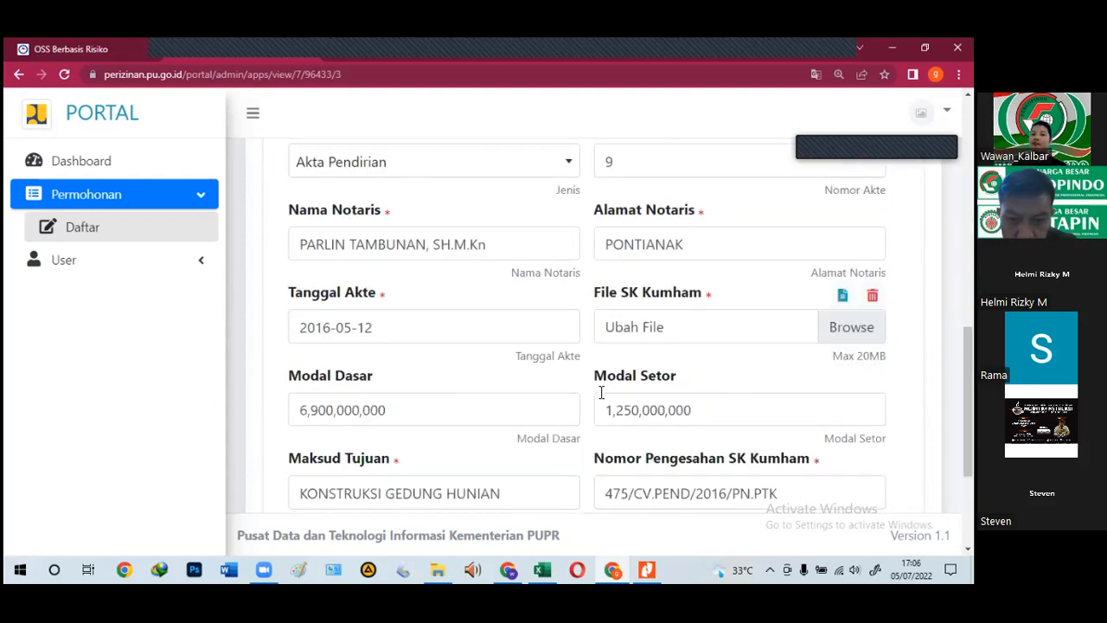
pyautogui.doubleClick(300, 415)
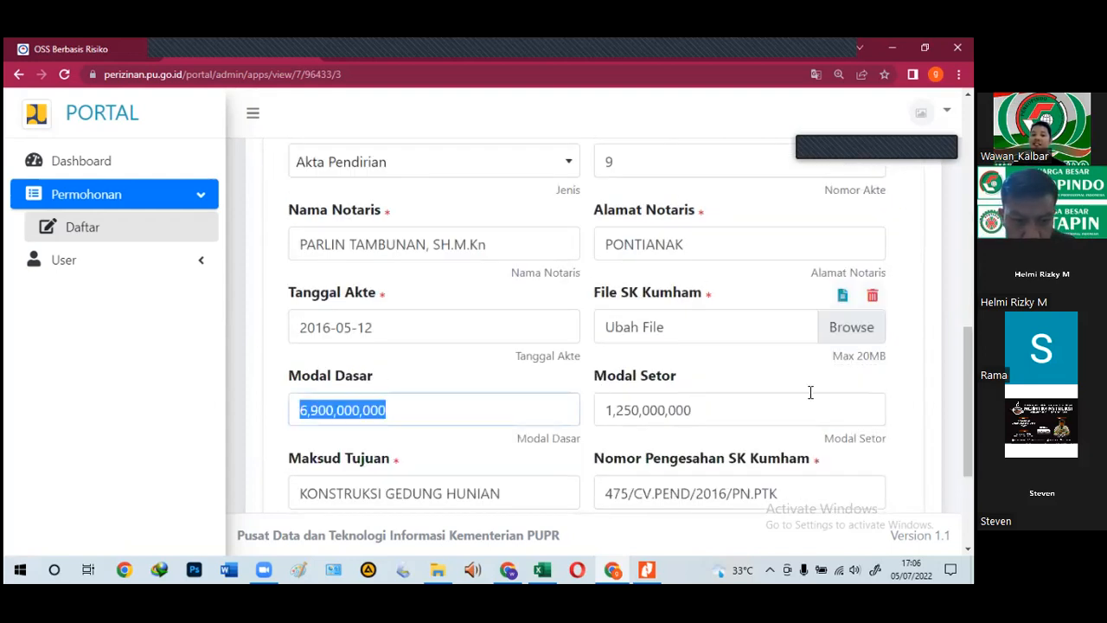
pyautogui.moveTo(710, 412); pyautogui.dragTo(606, 421)
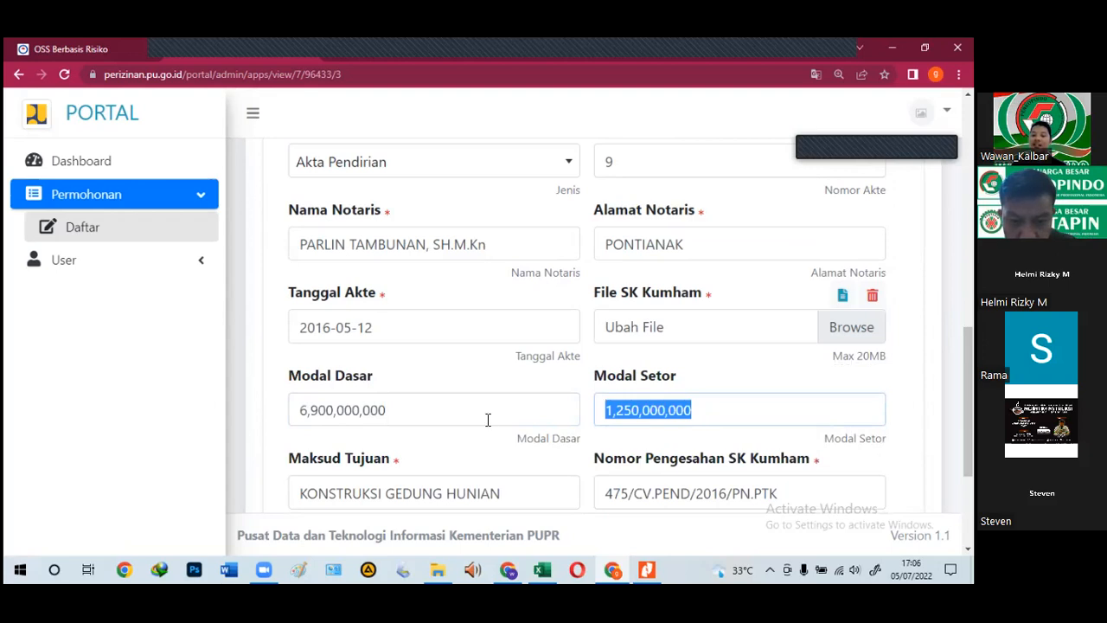
pyautogui.click(443, 419)
pyautogui.moveTo(301, 420); pyautogui.dragTo(452, 421)
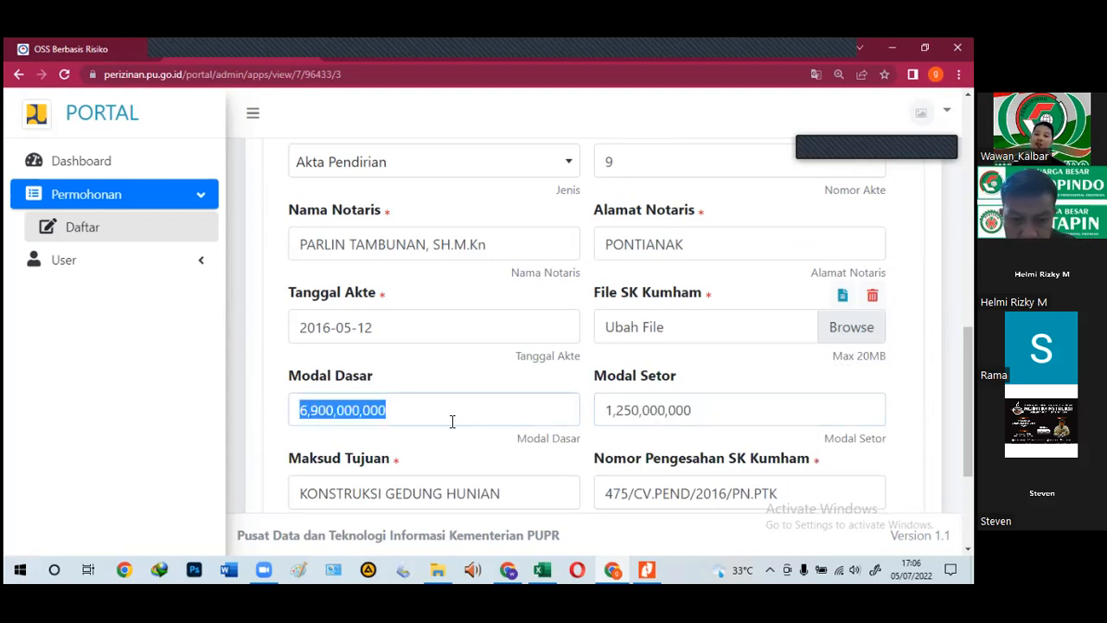
pyautogui.click(452, 420)
pyautogui.scroll(5, 545, 430)
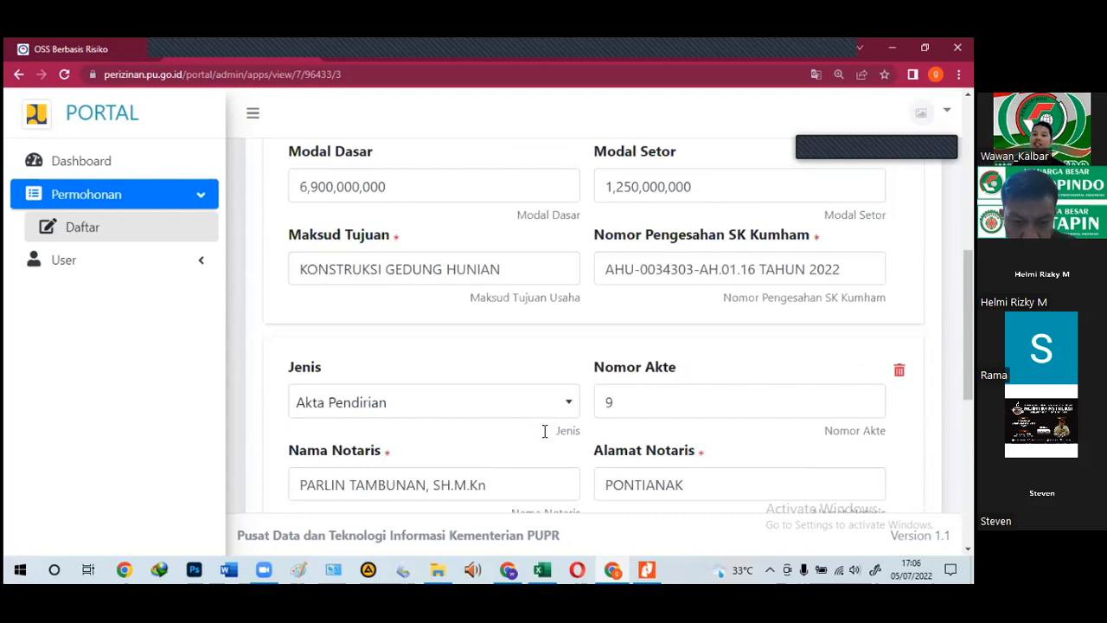
pyautogui.click(704, 377)
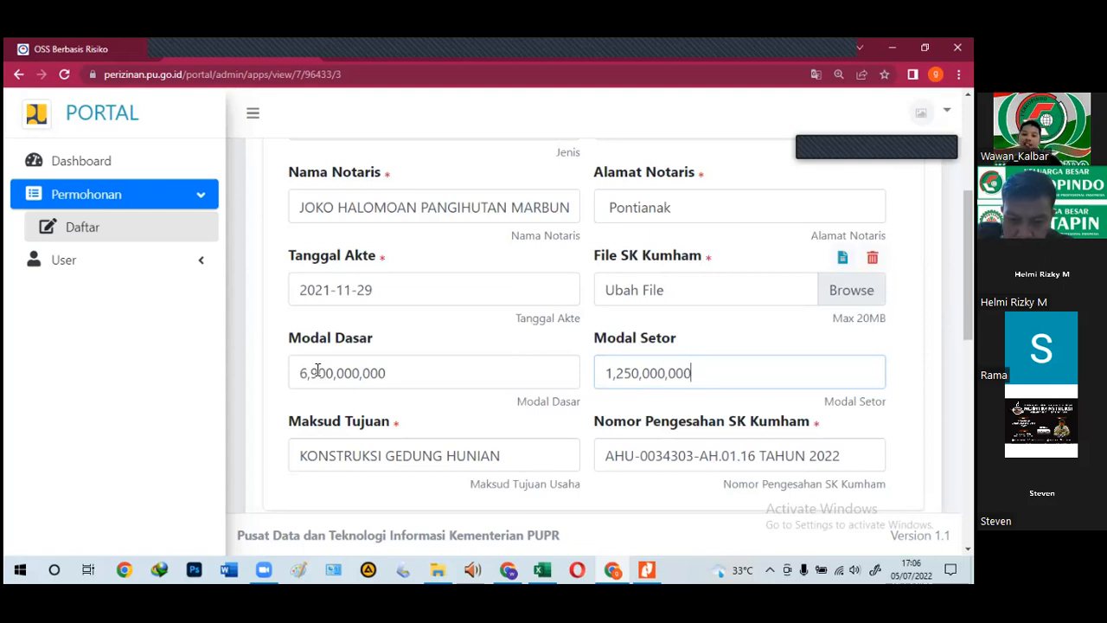
pyautogui.scroll(-10, 521, 420)
pyautogui.scroll(2, 698, 350)
pyautogui.scroll(-1, 448, 441)
pyautogui.scroll(2, 448, 441)
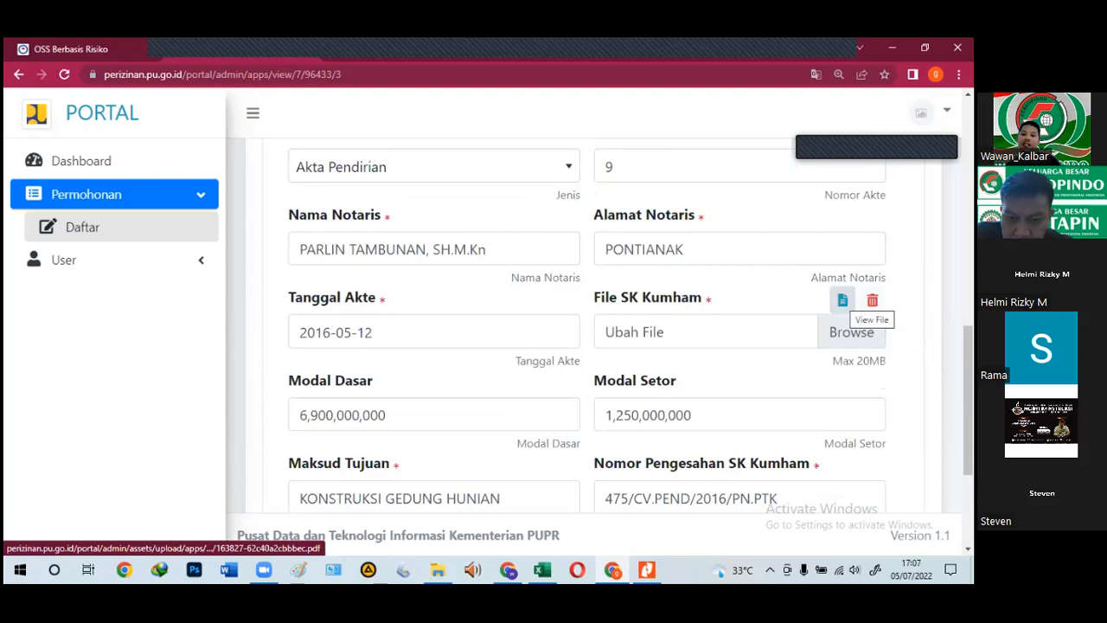
pyautogui.click(843, 300)
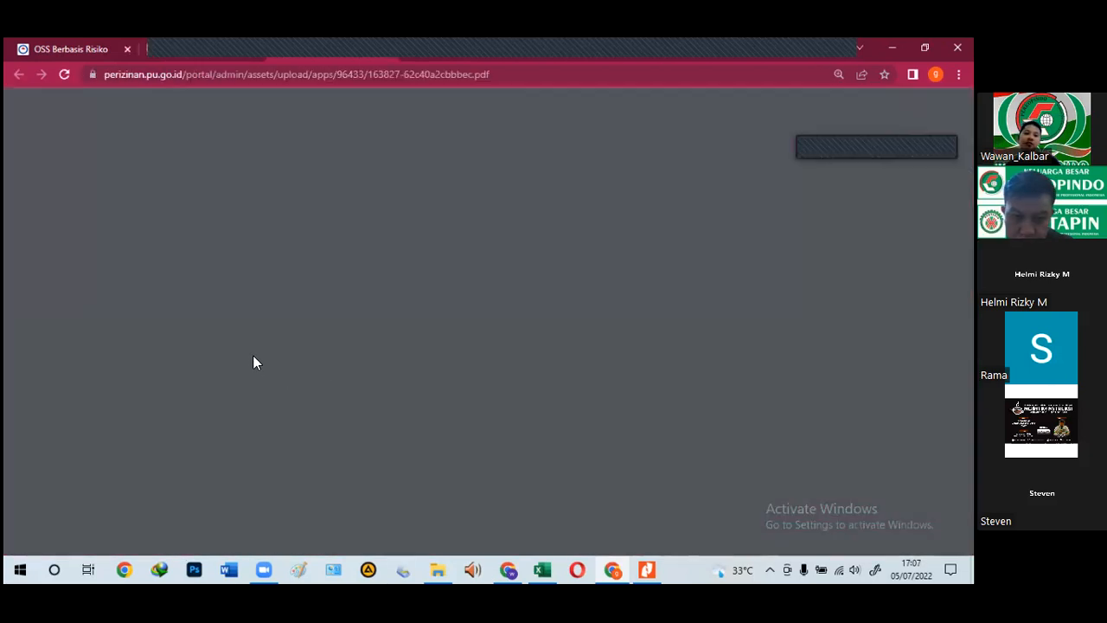
# Step: Scroll through the deed PDF to its last page, page 12
pyautogui.scroll(-10, 515, 334)
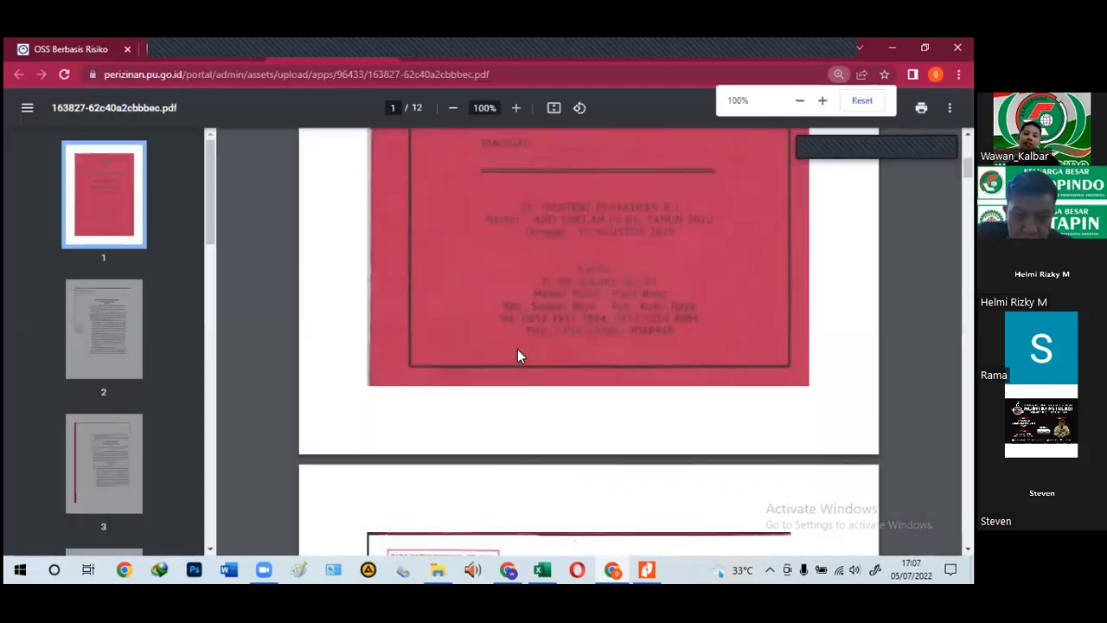
pyautogui.scroll(-10, 519, 355)
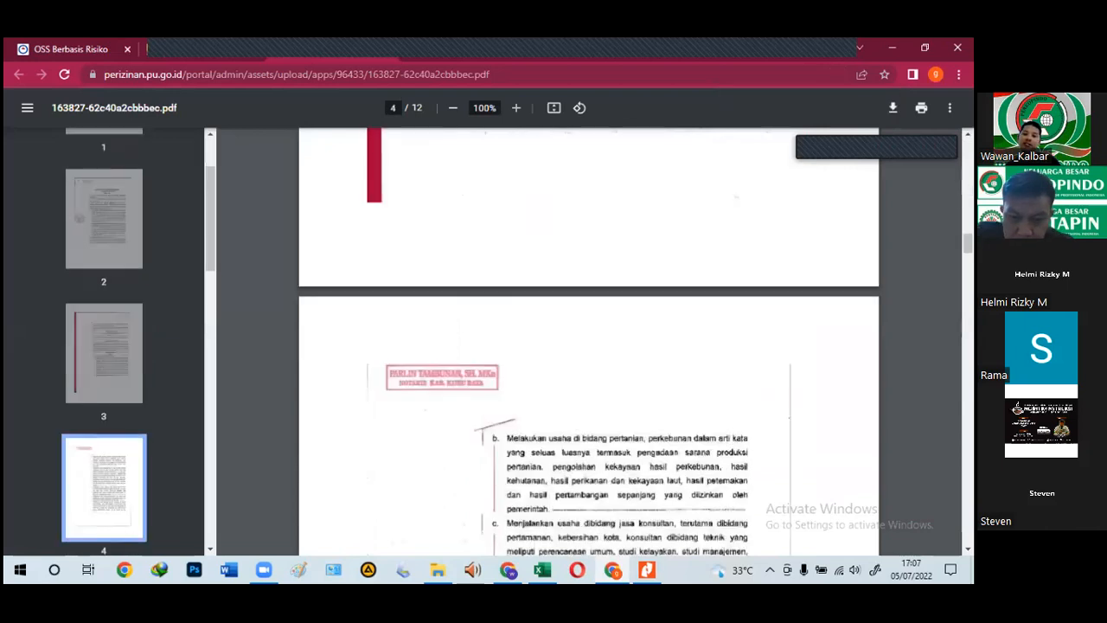
pyautogui.scroll(-3, 604, 352)
pyautogui.scroll(7, 604, 352)
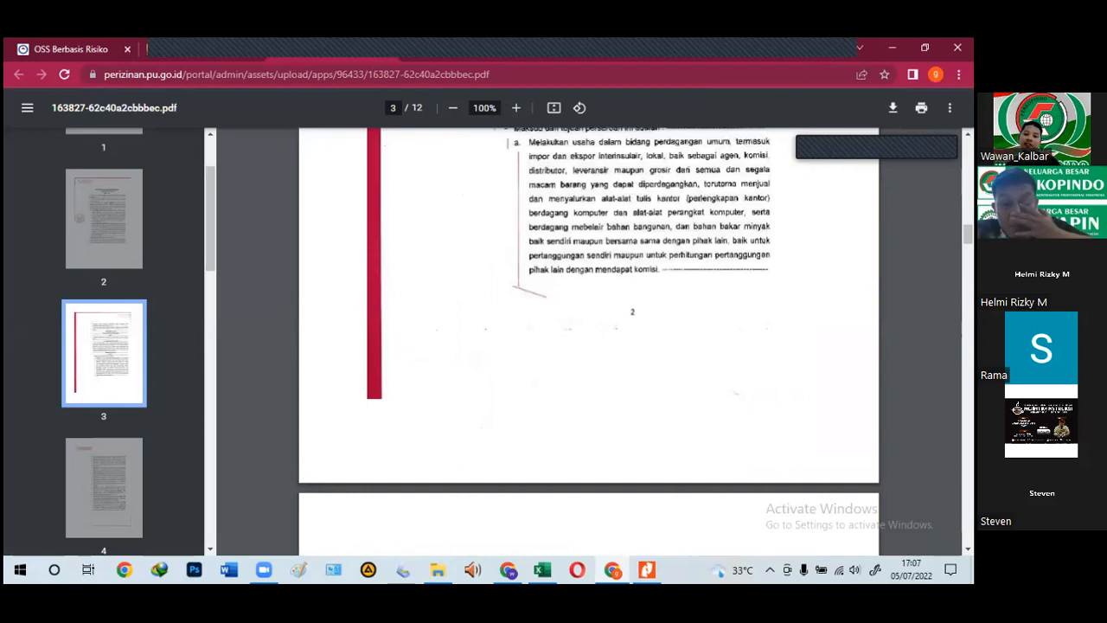
pyautogui.scroll(-7, 588, 337)
pyautogui.scroll(-1, 588, 337)
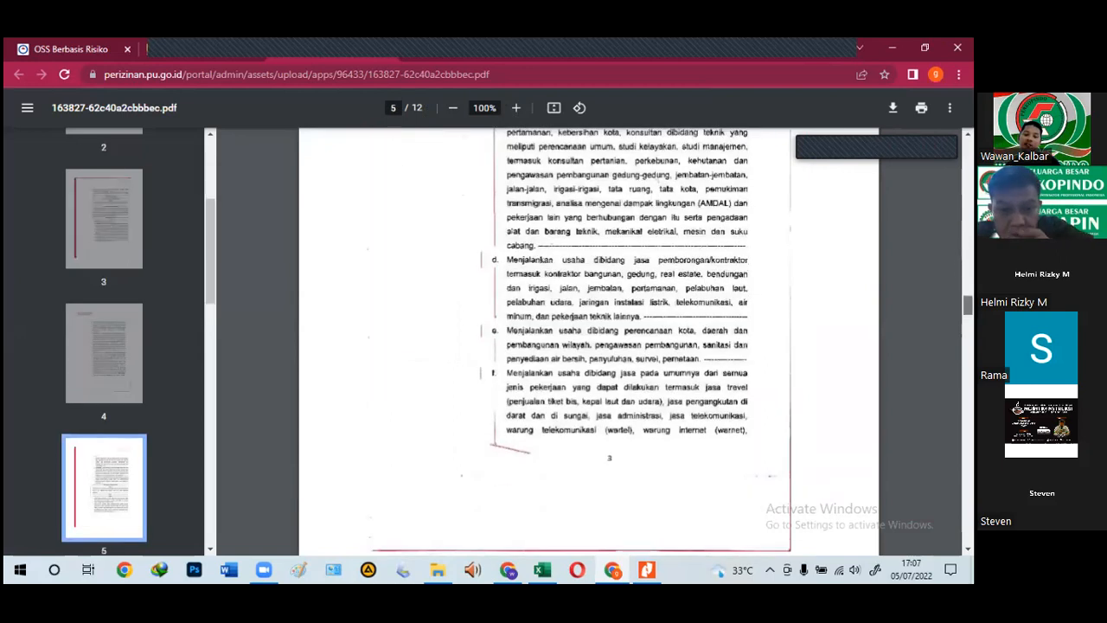
pyautogui.press('End')
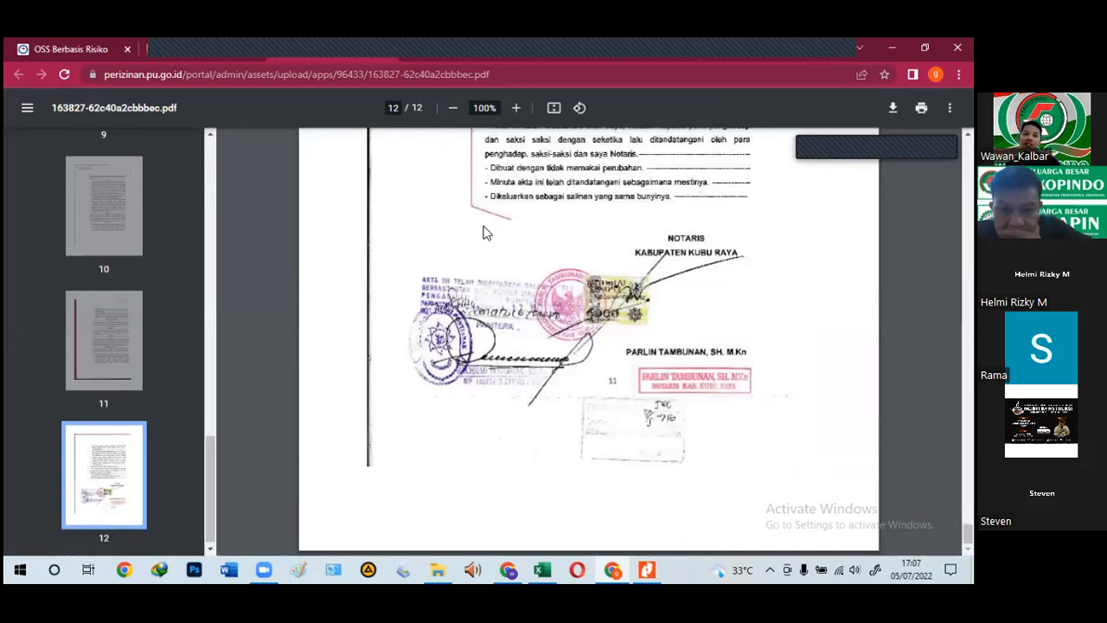
# Step: Go back to the portal form and advance to the next application step
pyautogui.click(176, 50)
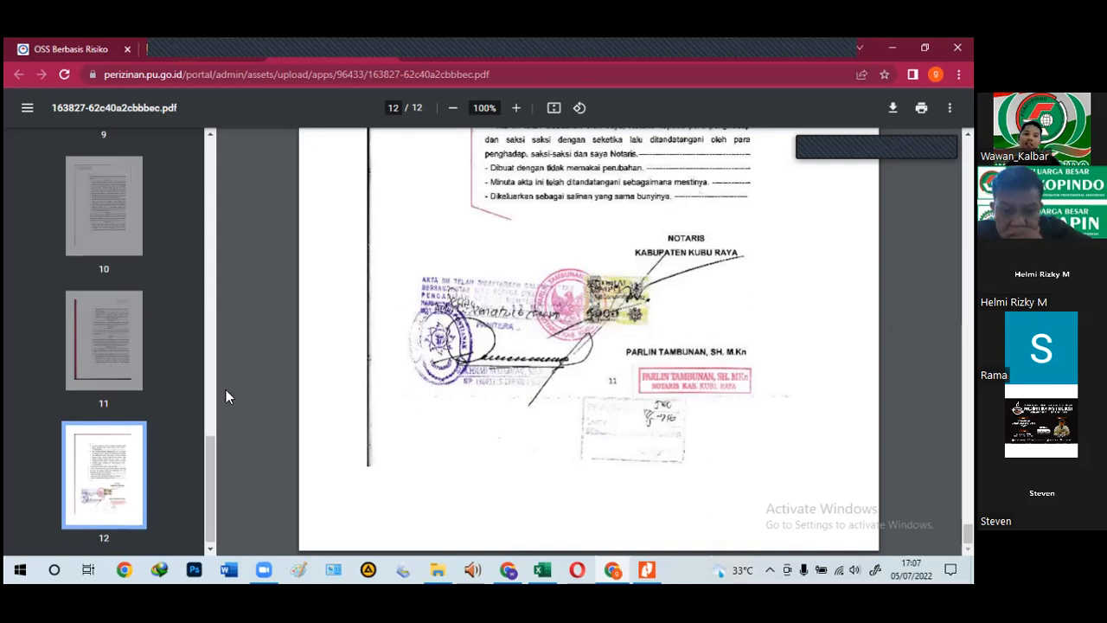
pyautogui.scroll(-3, 372, 442)
pyautogui.click(374, 423)
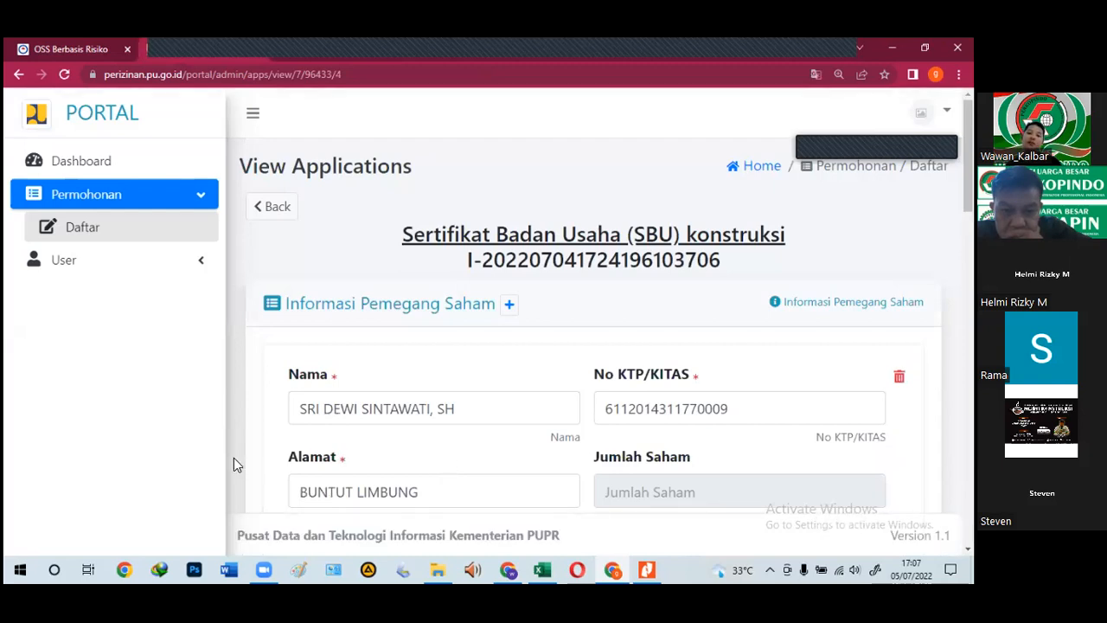
pyautogui.scroll(-1, 714, 385)
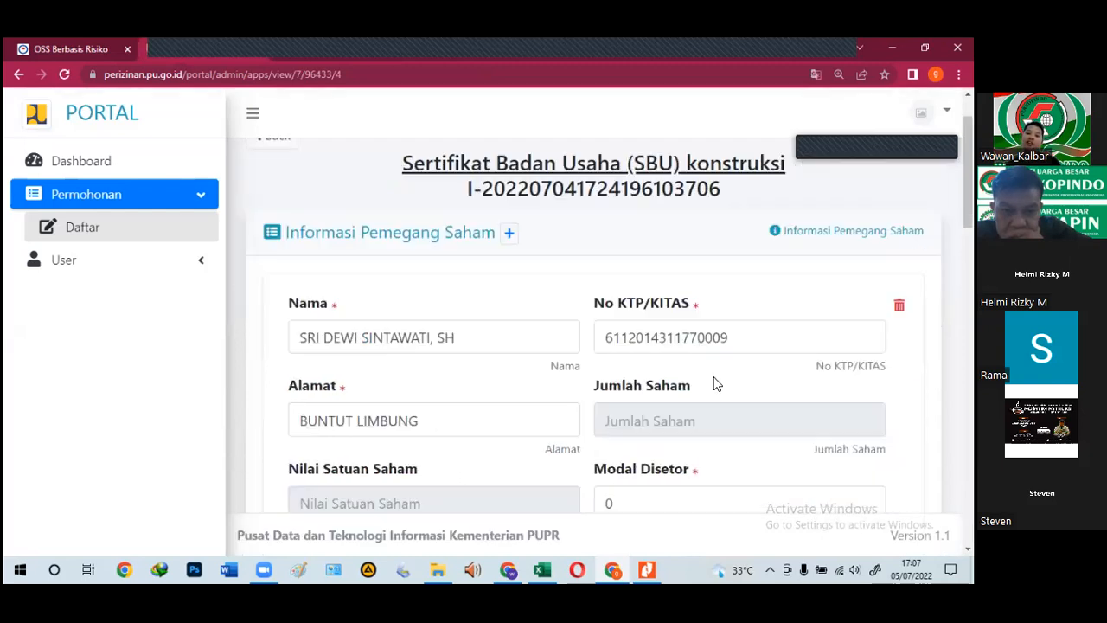
pyautogui.scroll(-3, 721, 435)
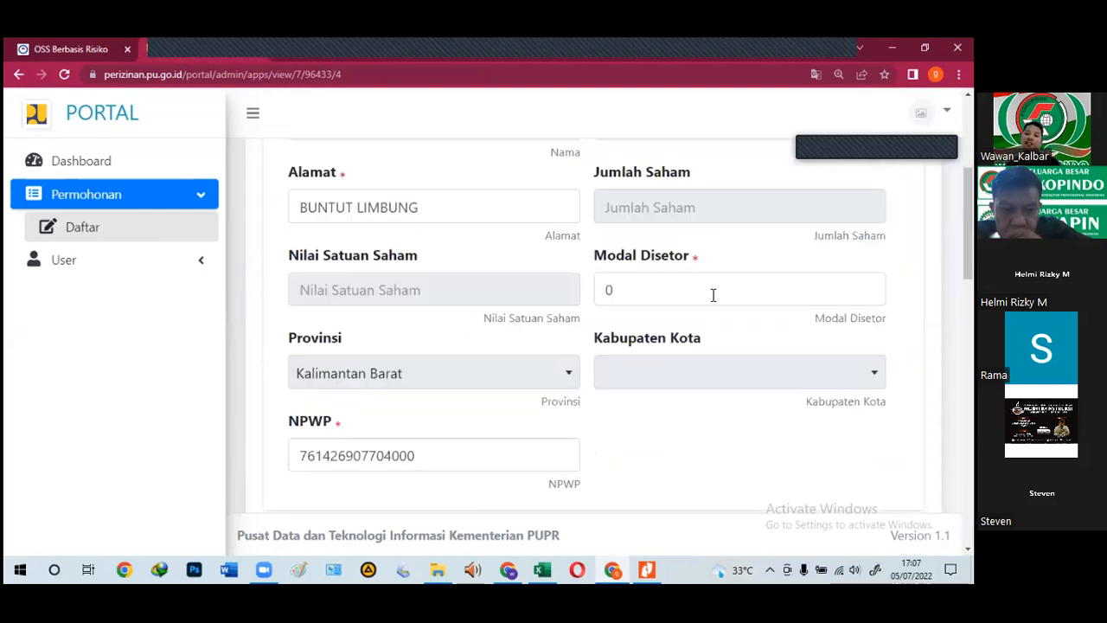
pyautogui.click(681, 294)
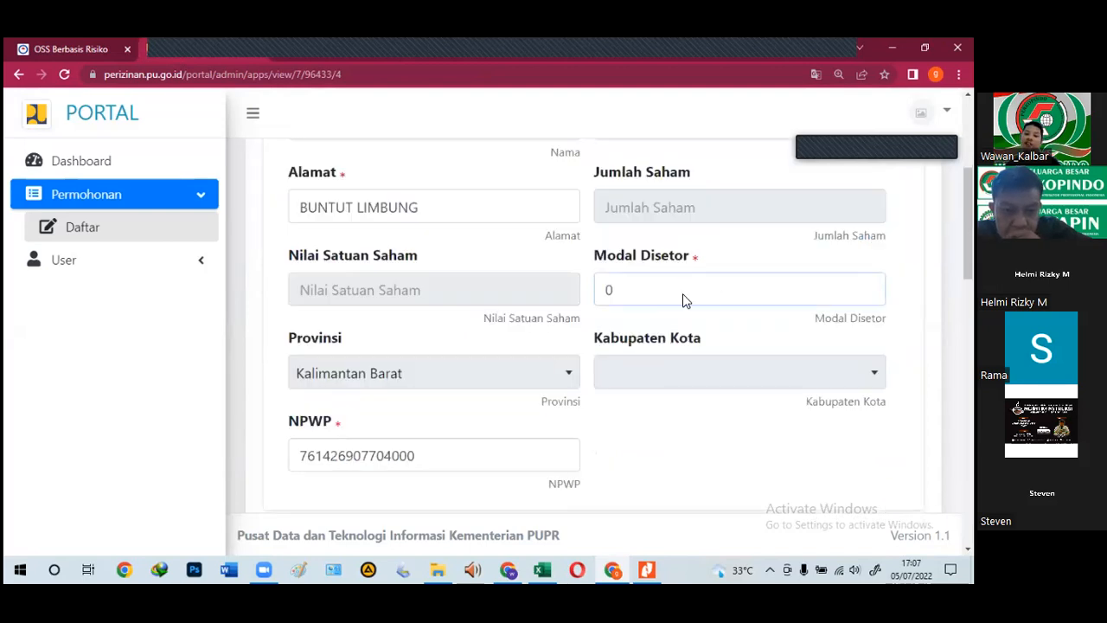
pyautogui.scroll(-7, 683, 301)
pyautogui.click(647, 258)
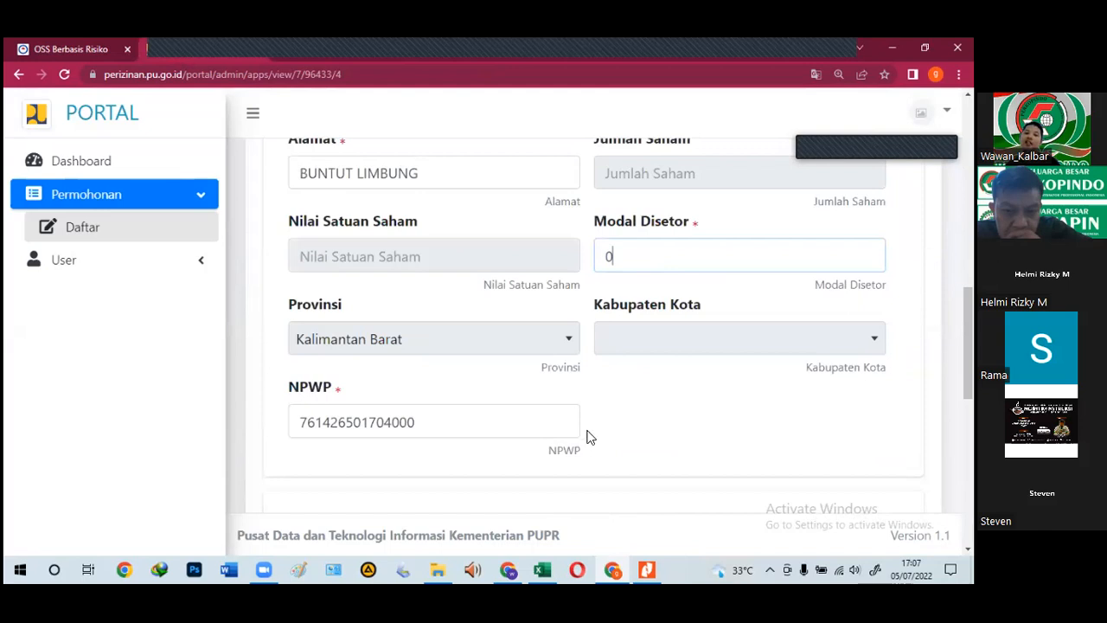
pyautogui.scroll(-2, 590, 440)
pyautogui.scroll(-2, 606, 441)
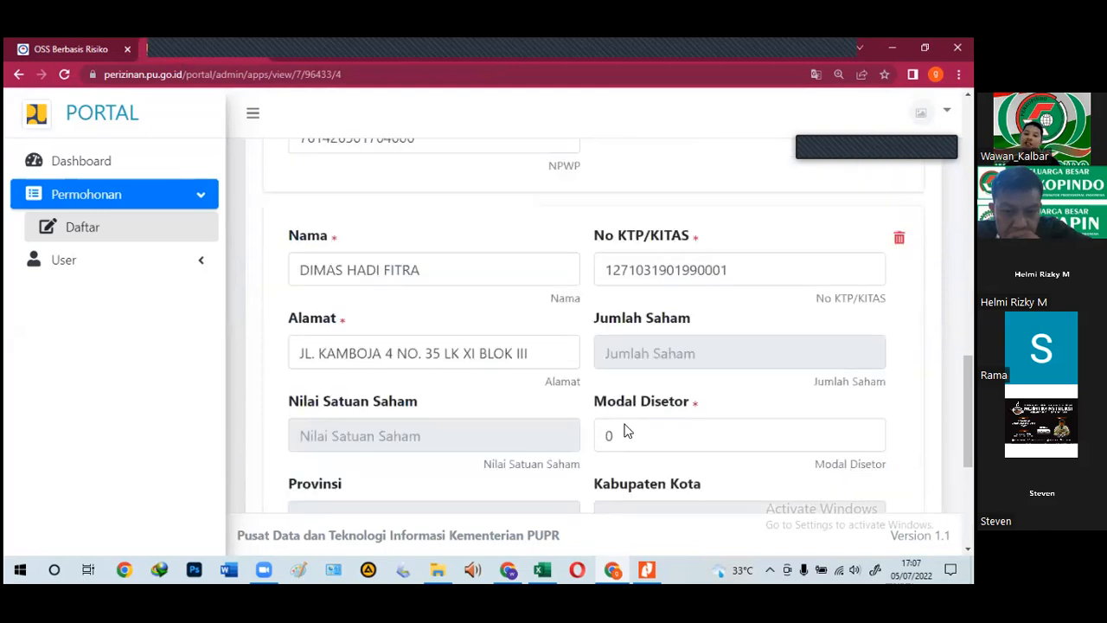
pyautogui.scroll(-2, 627, 431)
pyautogui.click(623, 289)
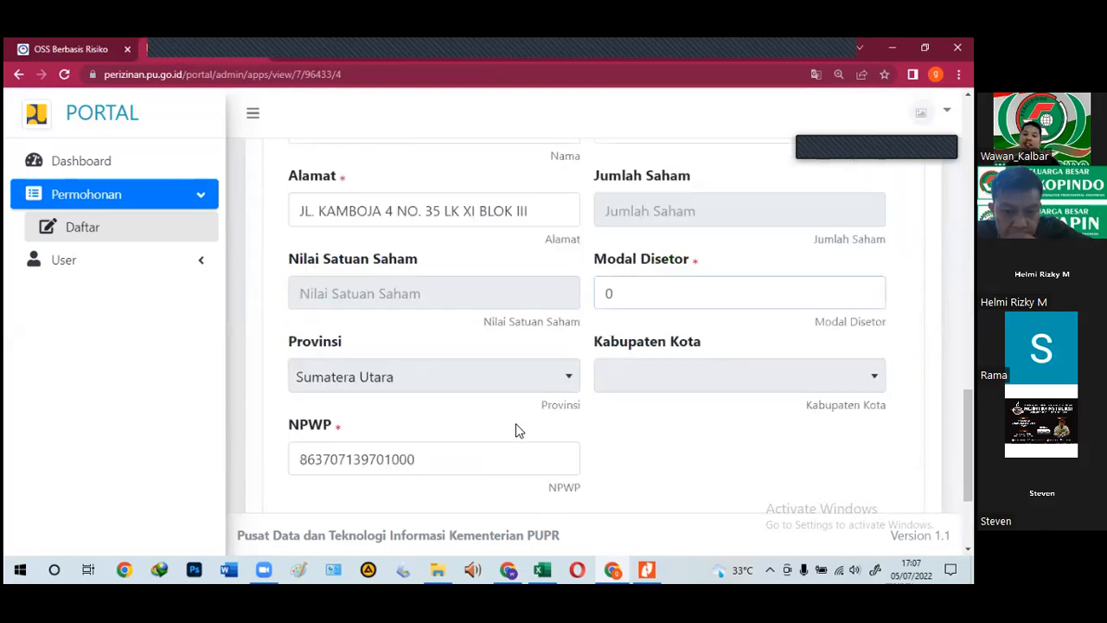
pyautogui.scroll(-2, 515, 425)
pyautogui.scroll(4, 519, 424)
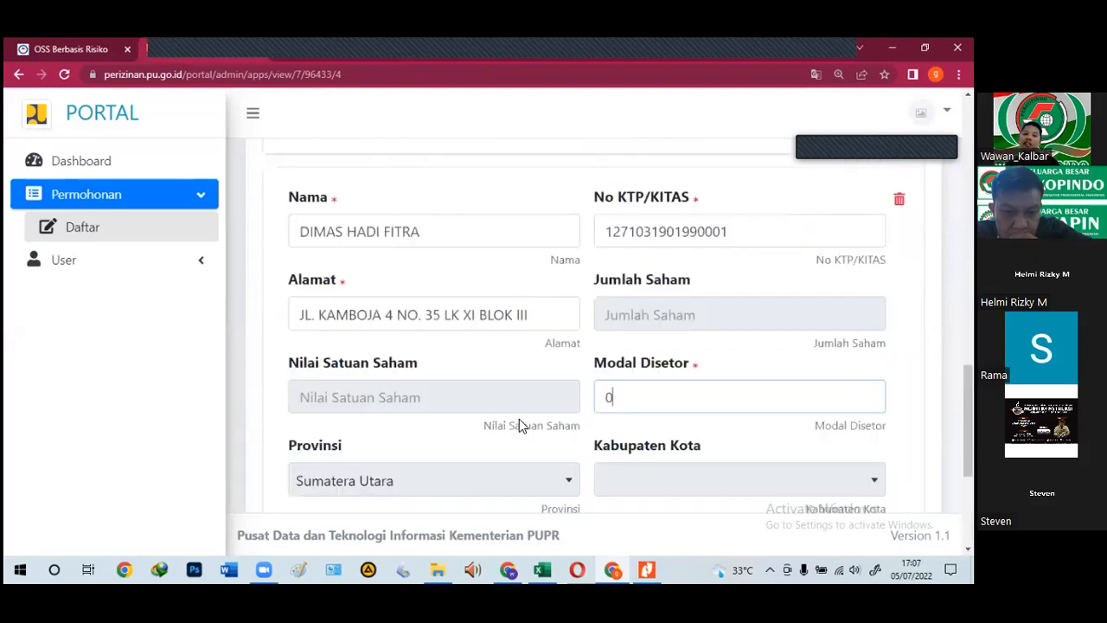
pyautogui.scroll(10, 519, 423)
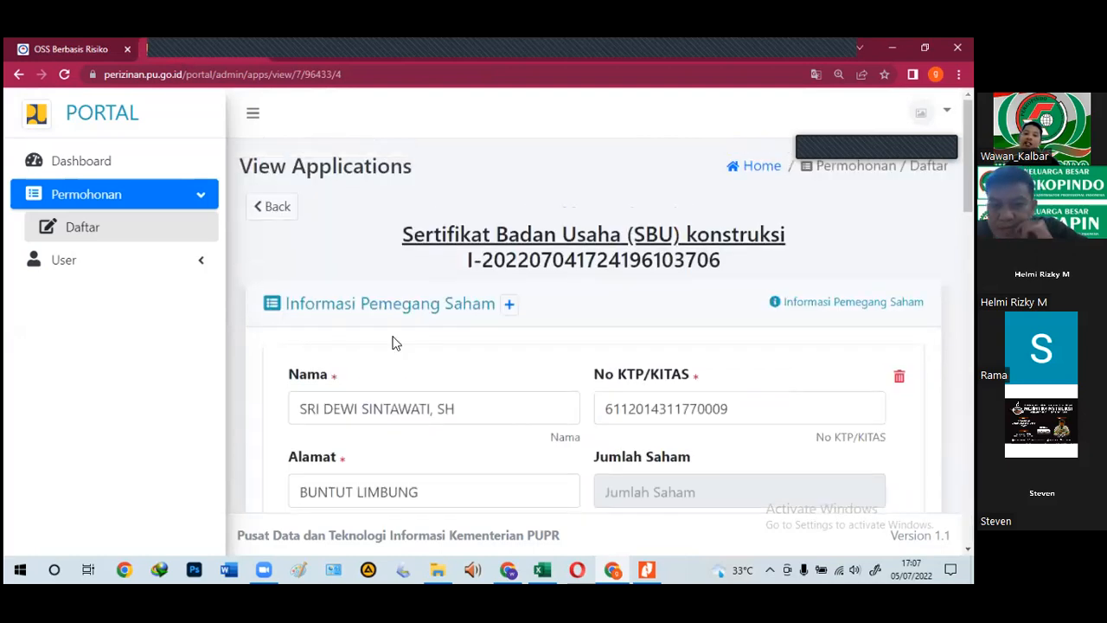
pyautogui.scroll(-12, 476, 462)
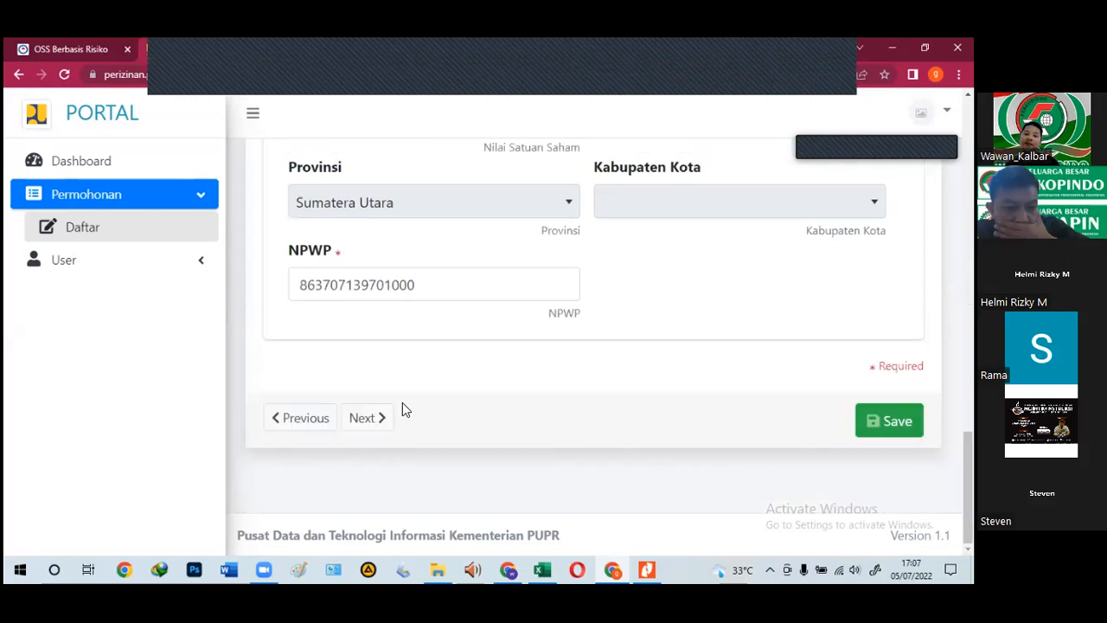
pyautogui.click(362, 419)
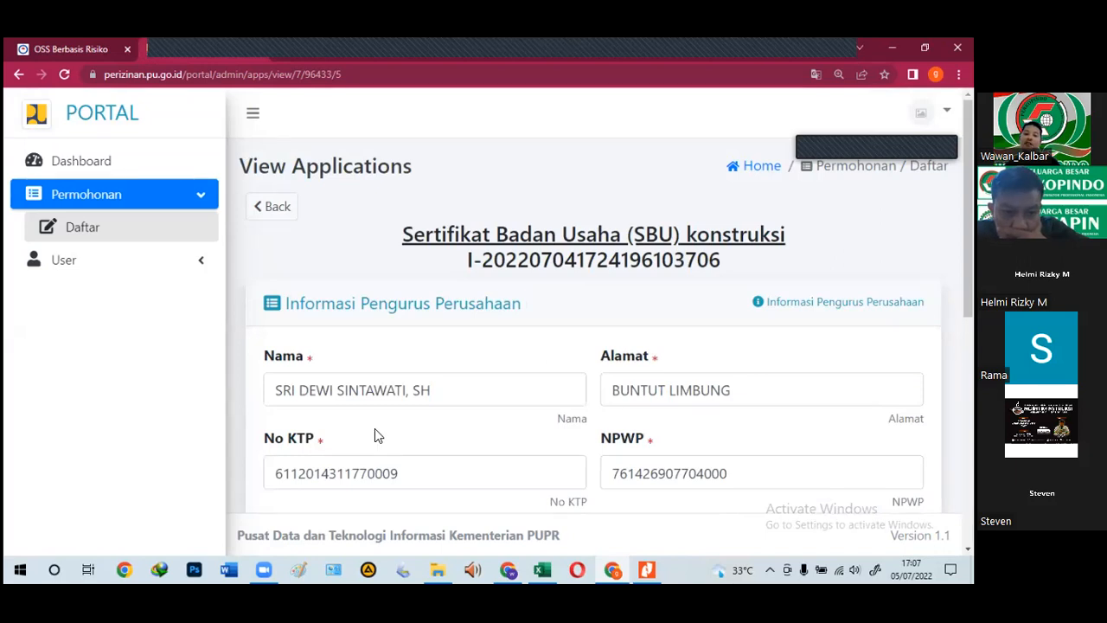
# Step: Set the first officer's Jabatan to Direktur with PJBU Ya
pyautogui.scroll(-4, 374, 430)
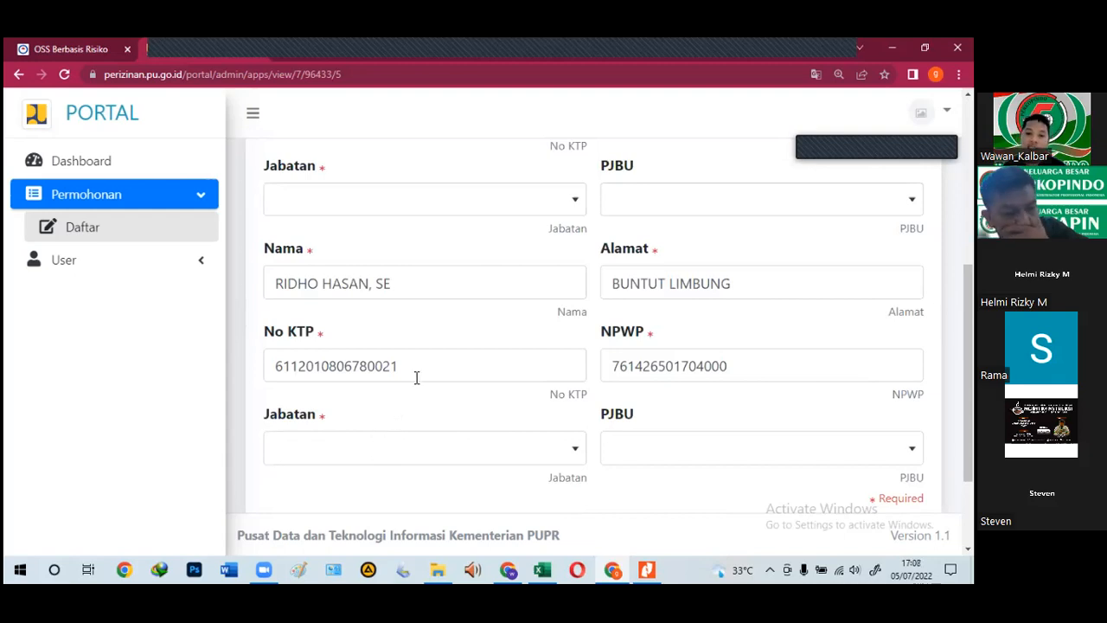
pyautogui.scroll(1, 445, 337)
pyautogui.scroll(4, 442, 346)
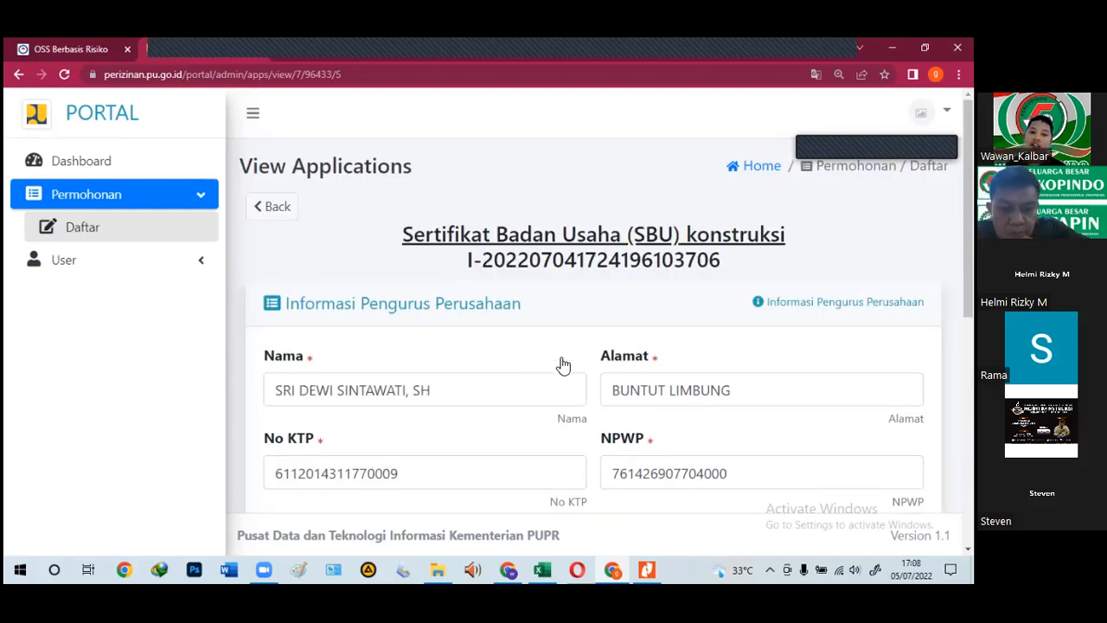
pyautogui.scroll(-3, 301, 263)
pyautogui.click(288, 353)
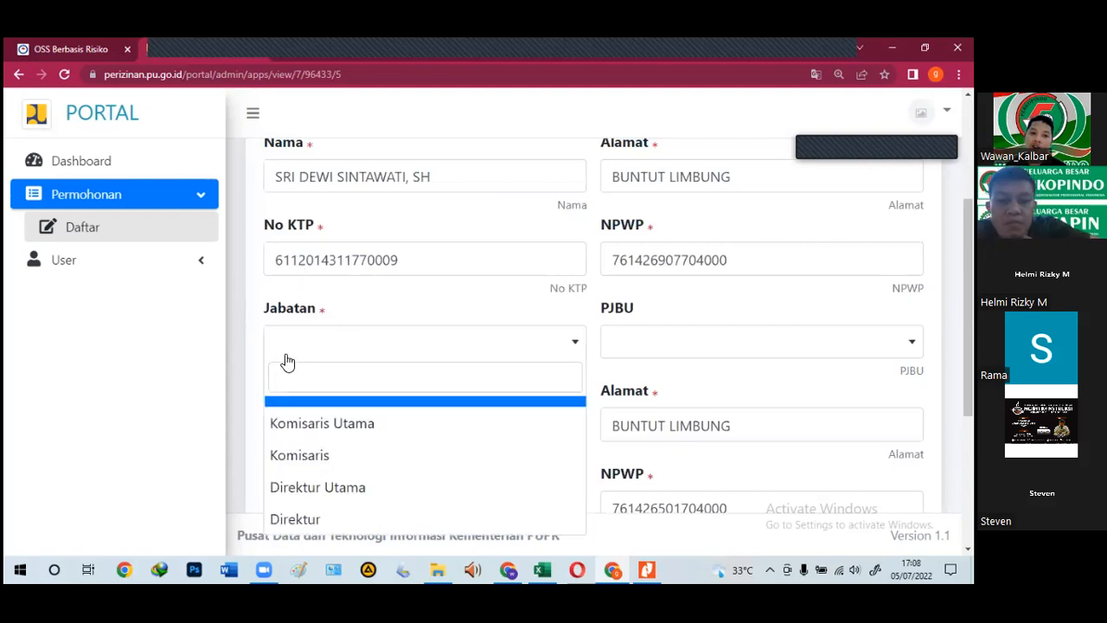
pyautogui.click(294, 519)
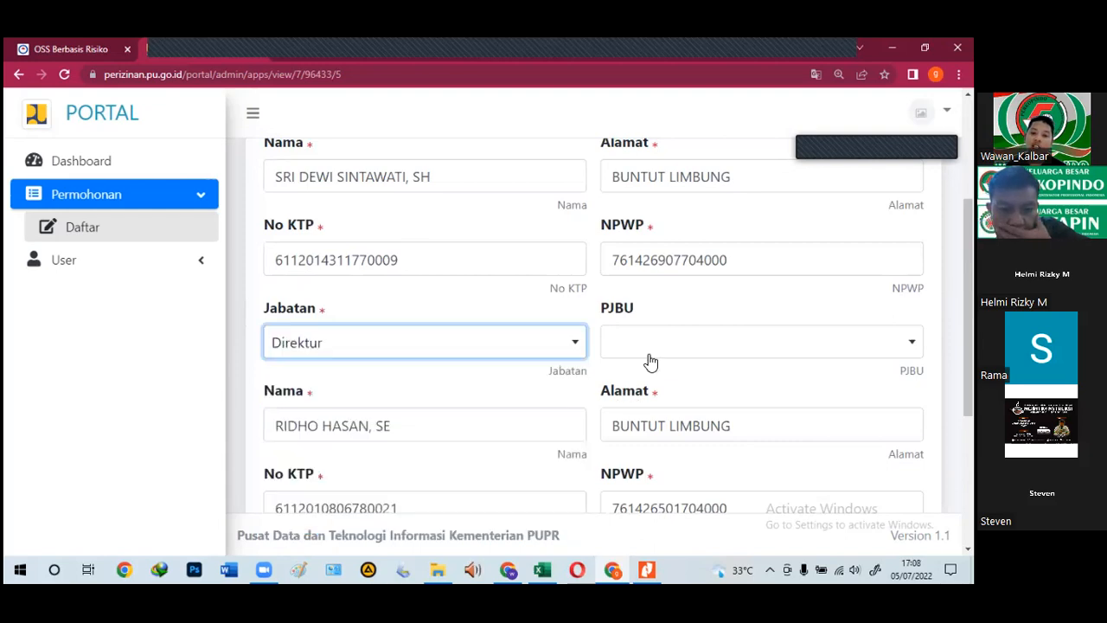
pyautogui.click(658, 343)
pyautogui.click(614, 430)
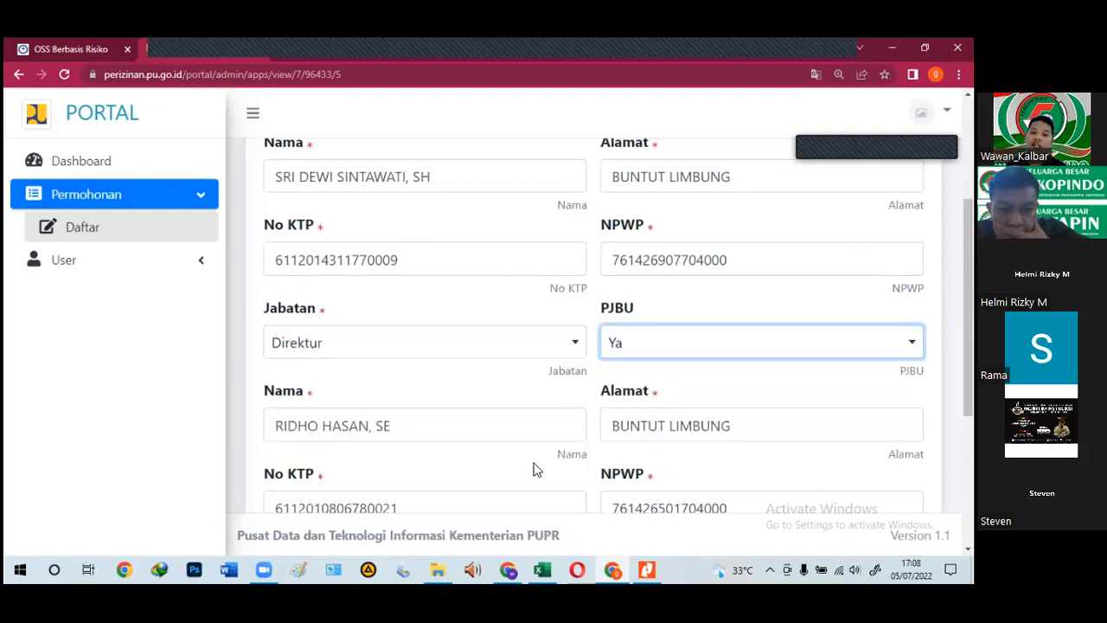
# Step: Make the second person a Komisaris, leaving PJBU unselected
pyautogui.scroll(-3, 536, 459)
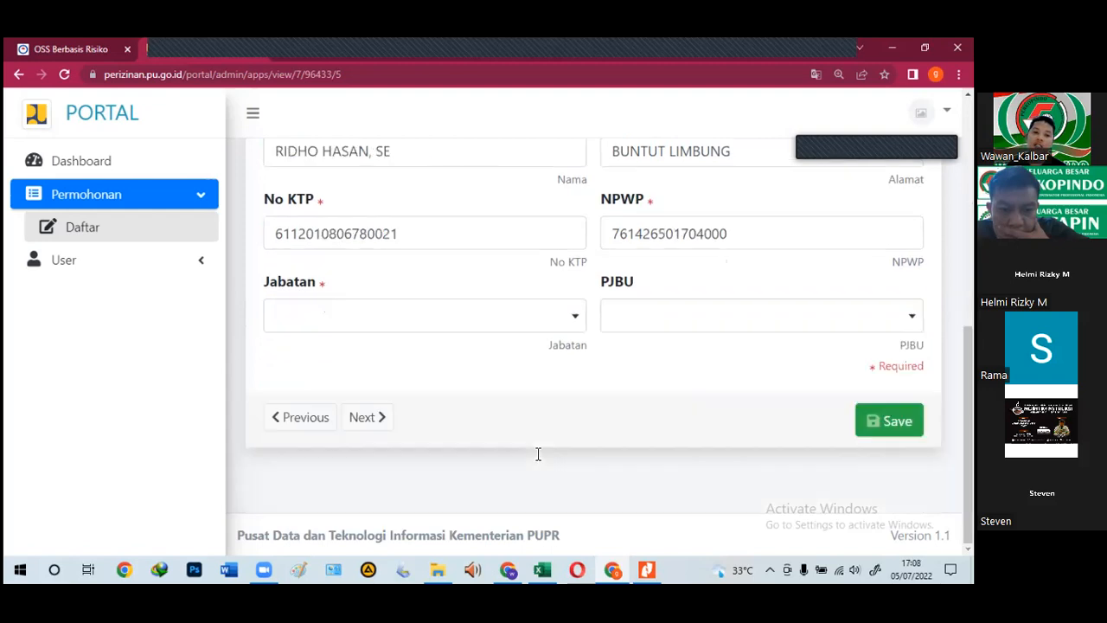
pyautogui.click(303, 327)
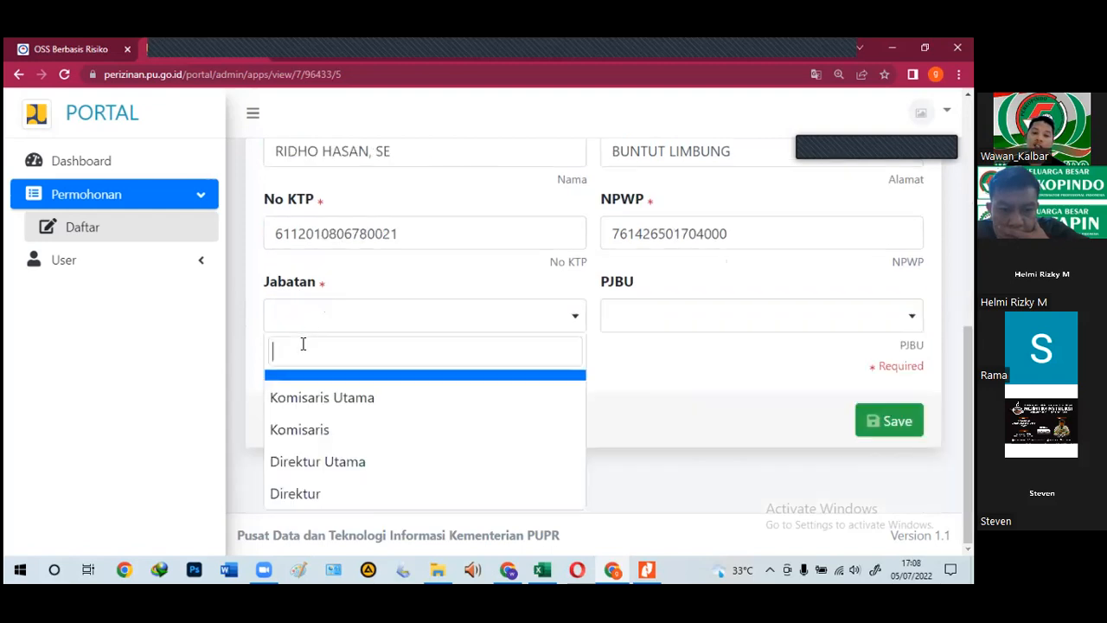
pyautogui.click(316, 433)
pyautogui.scroll(2, 307, 381)
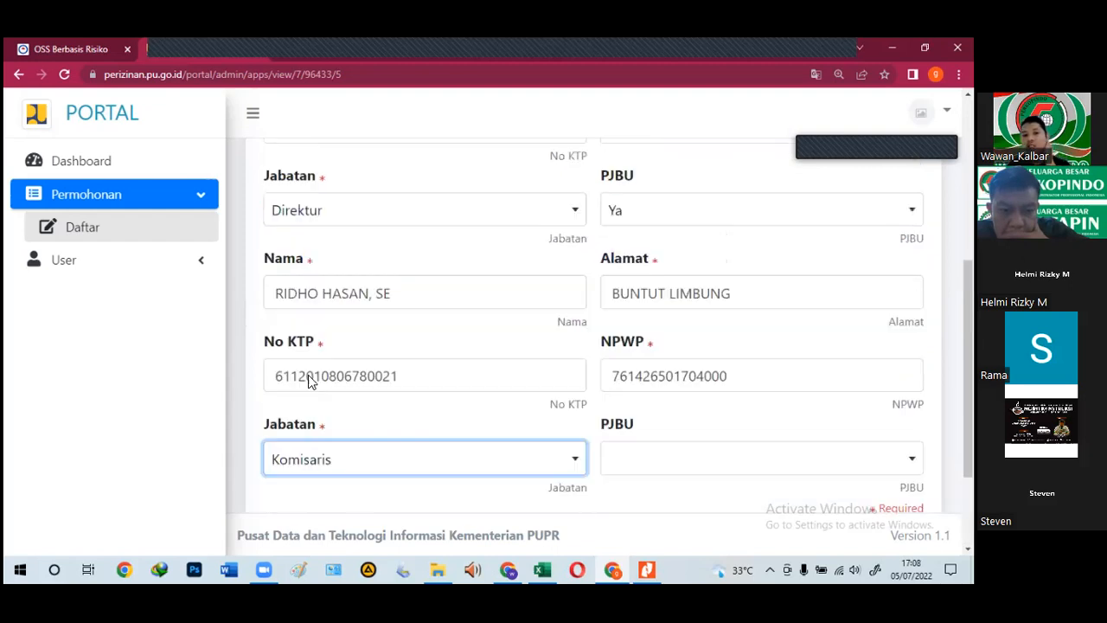
pyautogui.scroll(-1, 661, 397)
pyautogui.click(658, 395)
pyautogui.click(354, 274)
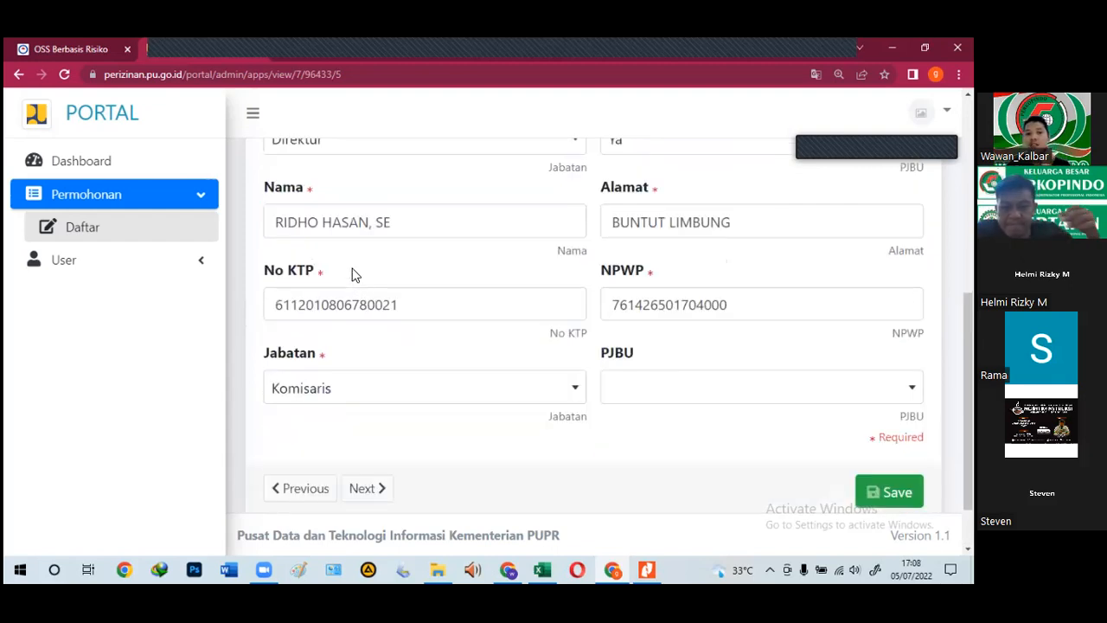
# Step: Place the cursor in the second person's Nama field
pyautogui.scroll(1, 359, 276)
pyautogui.click(401, 303)
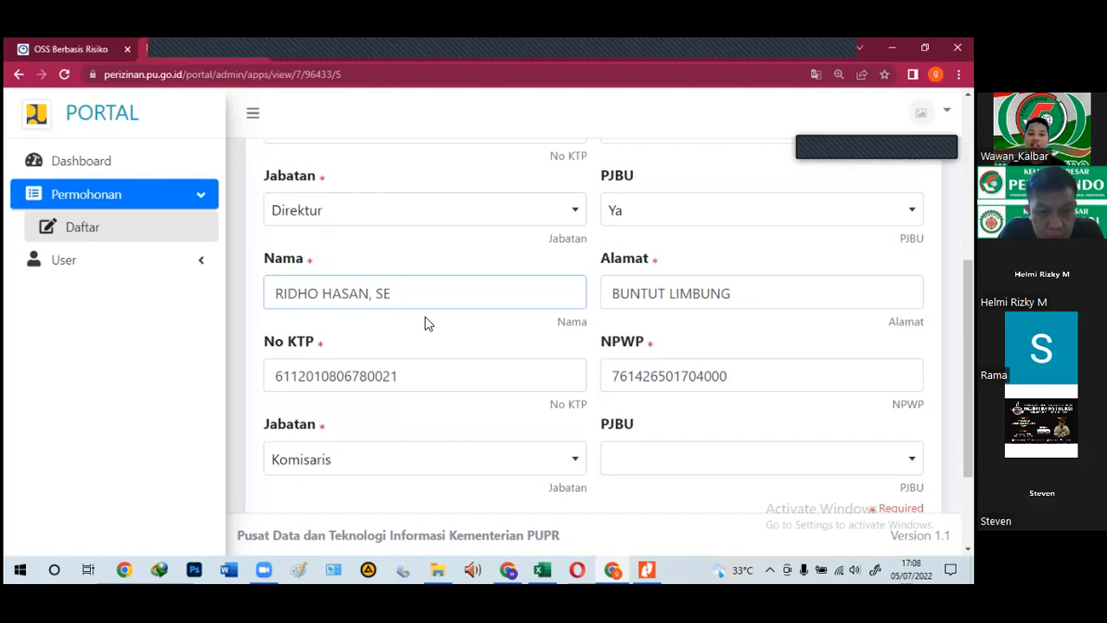
pyautogui.click(274, 292)
pyautogui.scroll(1, 544, 230)
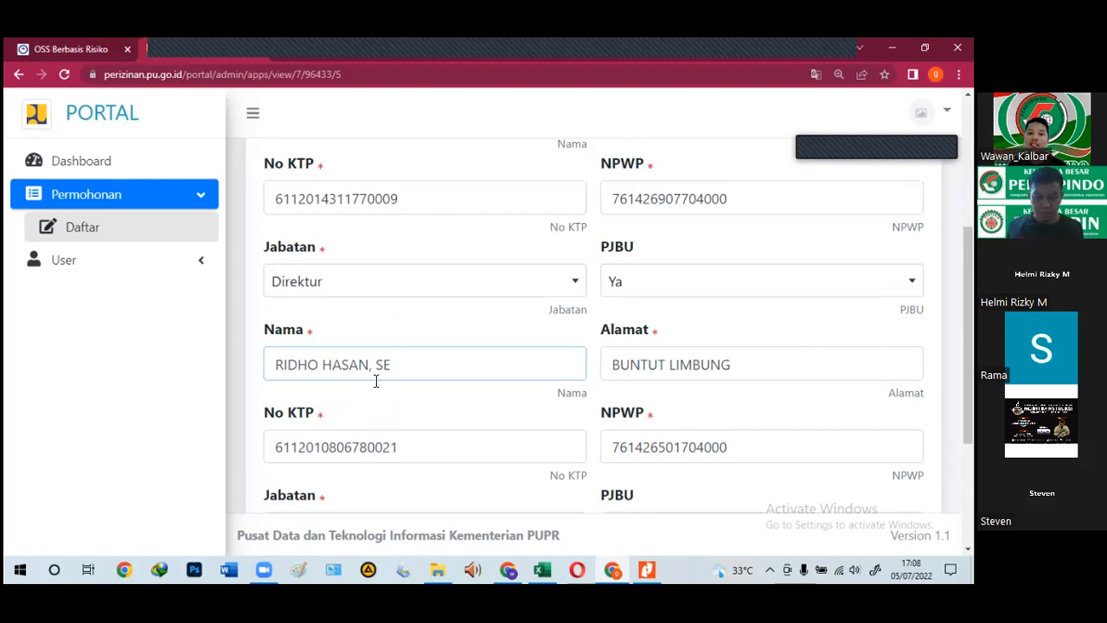
# Step: Select the copied name in the Komisaris Nama field, then switch to the 12-page deed tab
pyautogui.scroll(-1, 376, 381)
pyautogui.moveTo(410, 297); pyautogui.dragTo(272, 303)
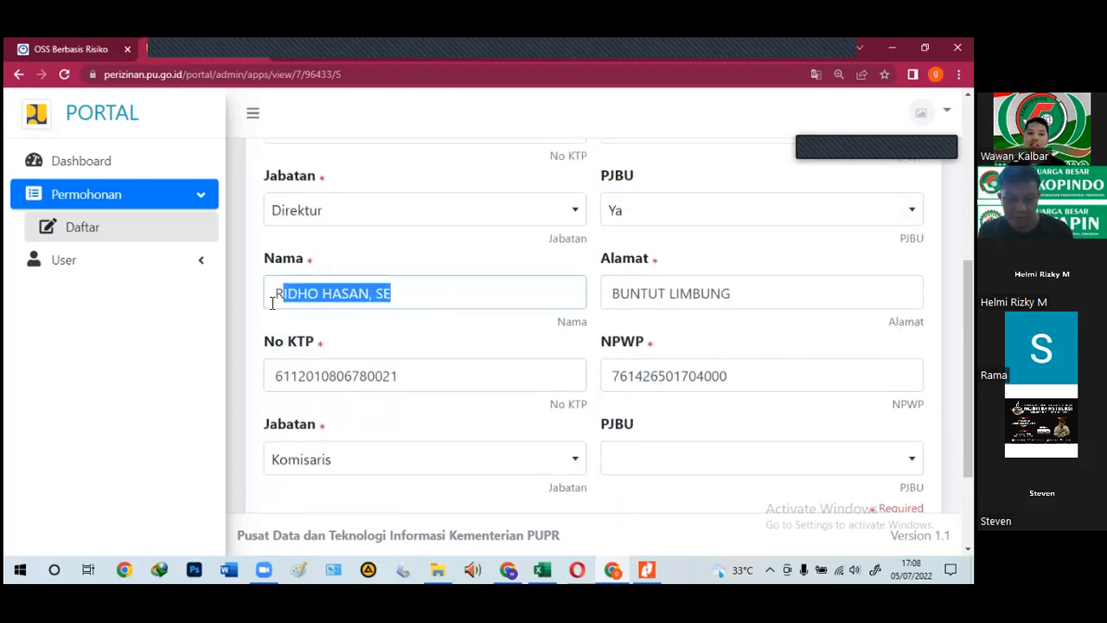
pyautogui.moveTo(233, 270); pyautogui.dragTo(233, 270)
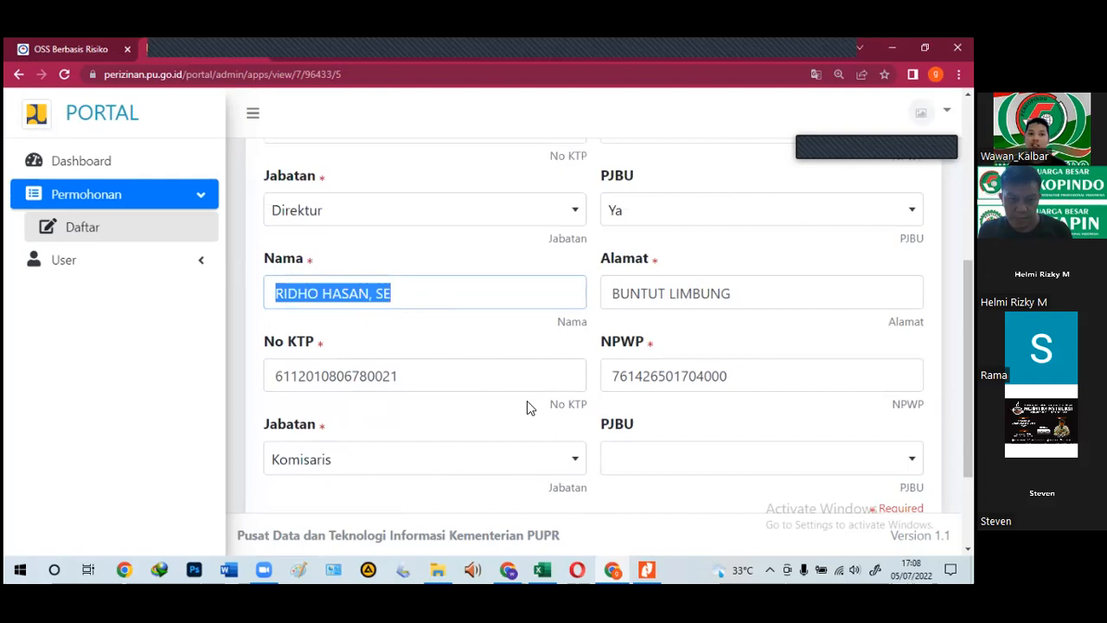
pyautogui.click(321, 50)
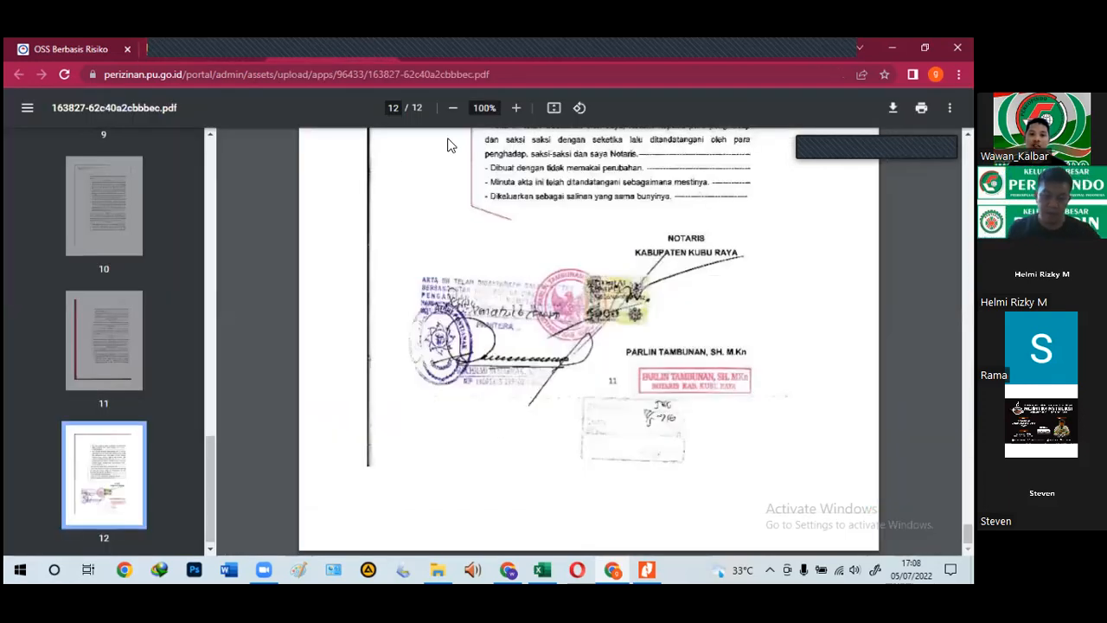
pyautogui.click(484, 59)
pyautogui.scroll(-6, 472, 373)
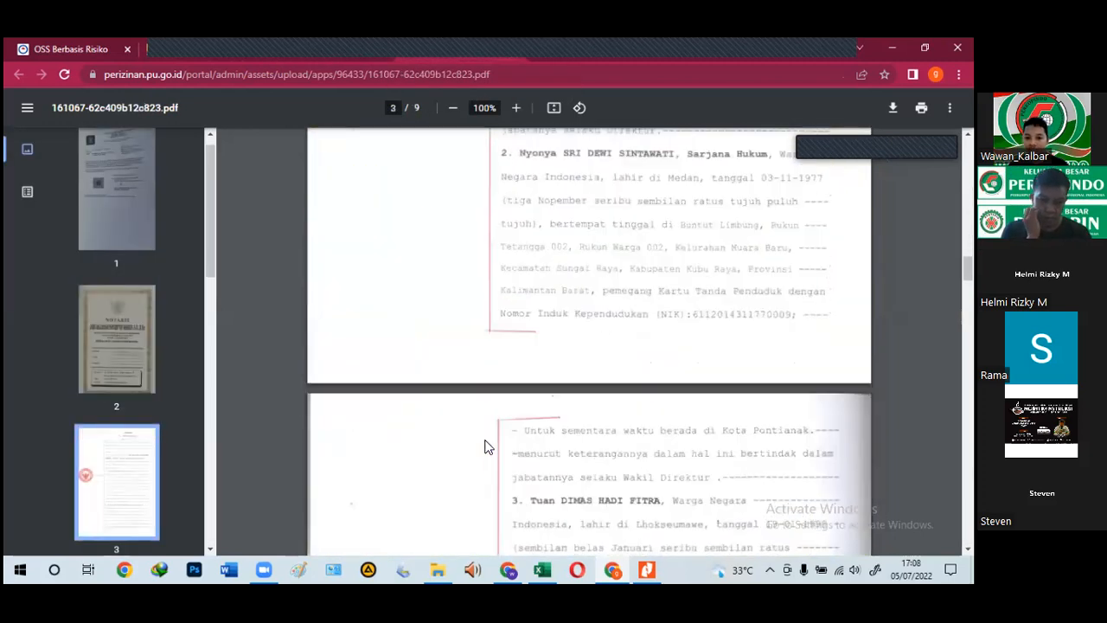
pyautogui.scroll(-10, 485, 447)
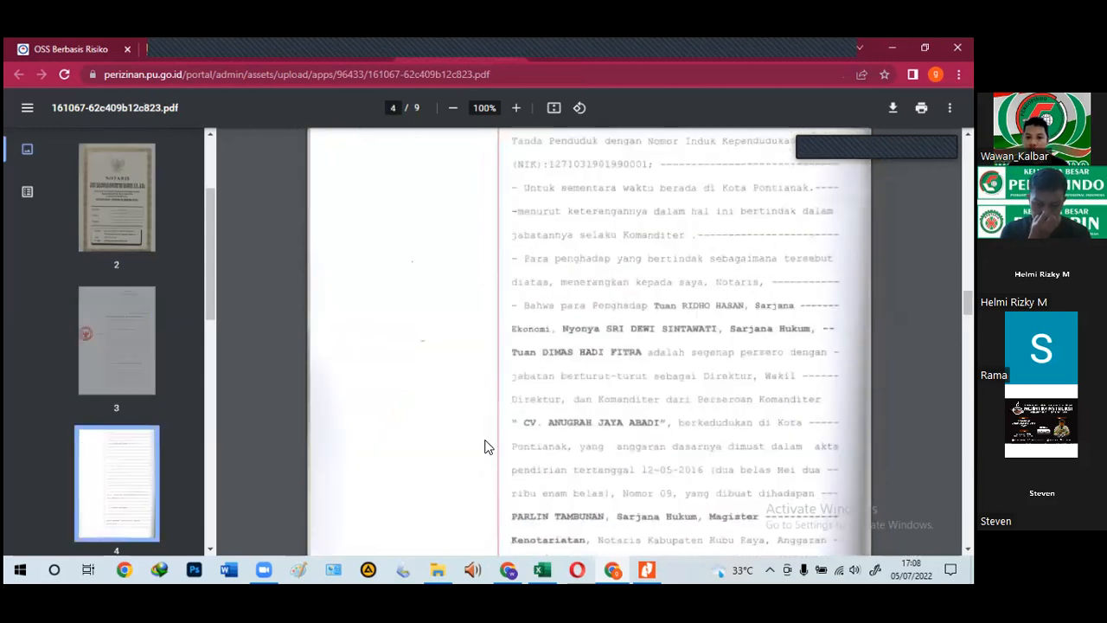
pyautogui.scroll(-10, 485, 447)
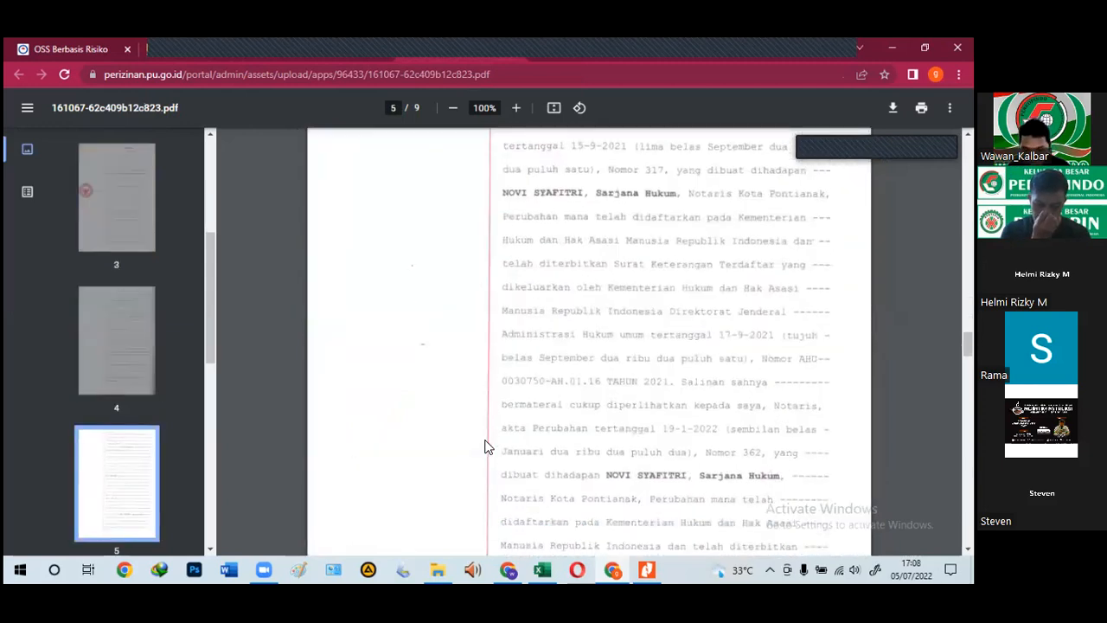
pyautogui.scroll(-5, 484, 447)
pyautogui.scroll(-3, 485, 446)
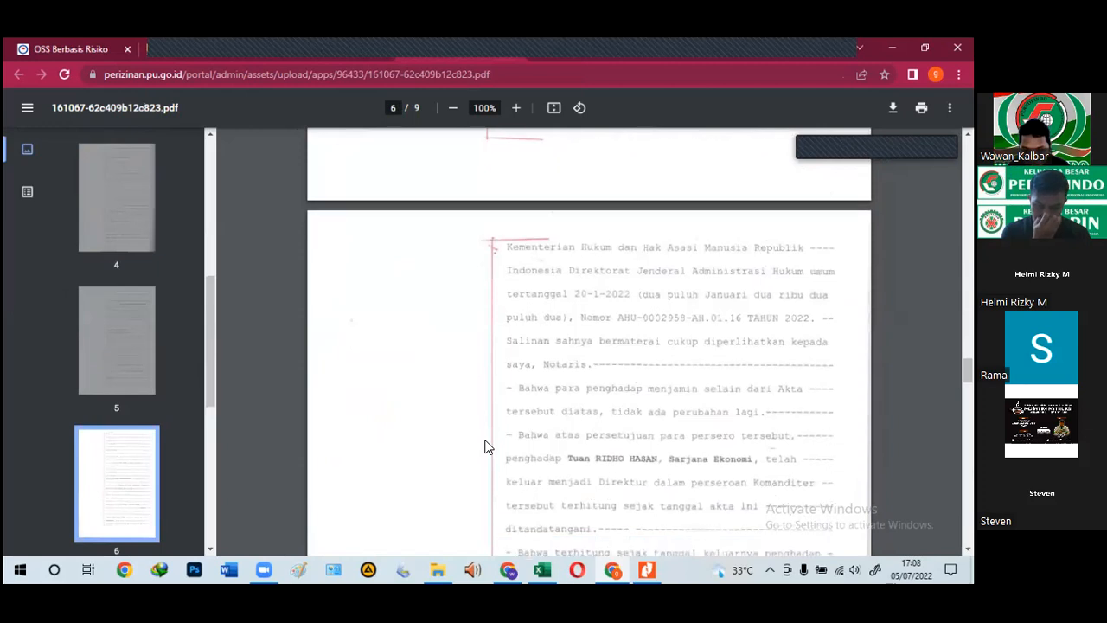
pyautogui.scroll(15, 485, 446)
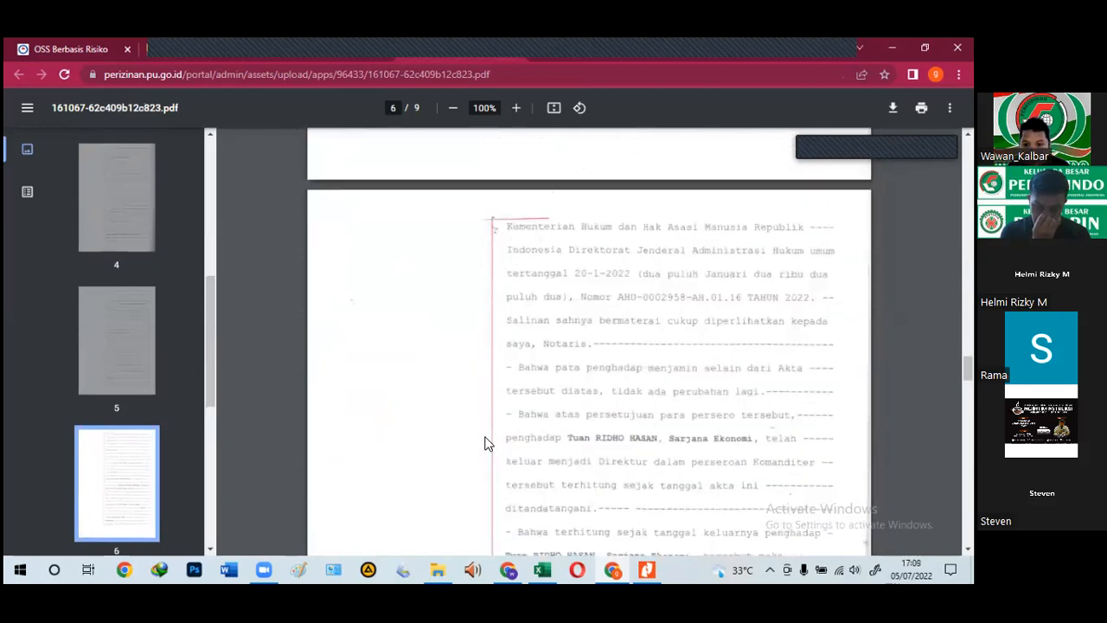
pyautogui.scroll(8, 485, 444)
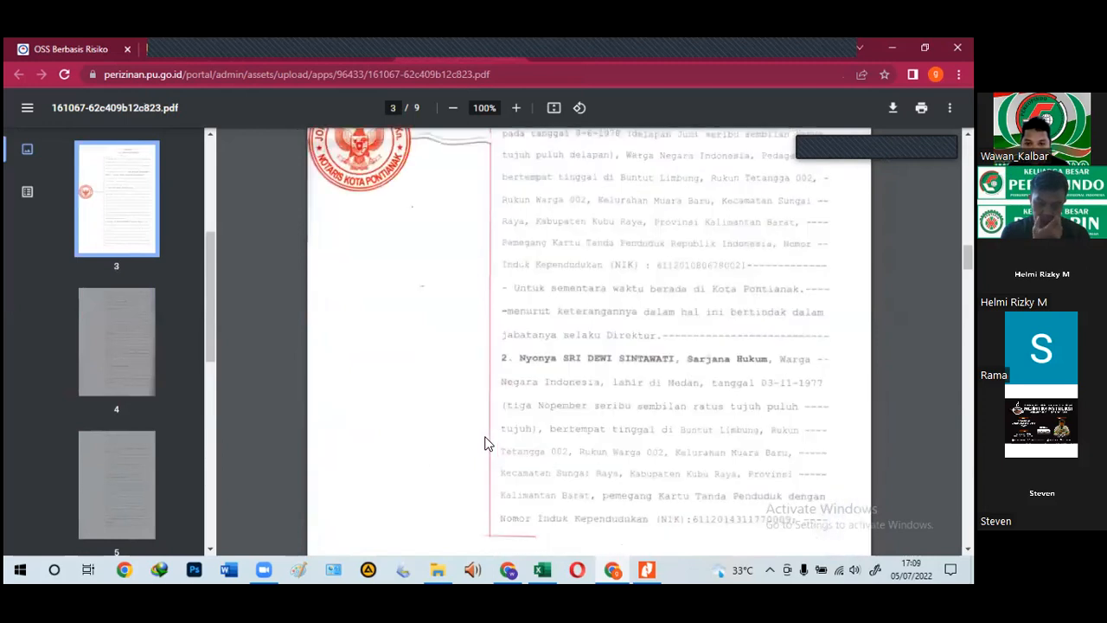
pyautogui.scroll(2, 484, 443)
pyautogui.scroll(-1, 484, 444)
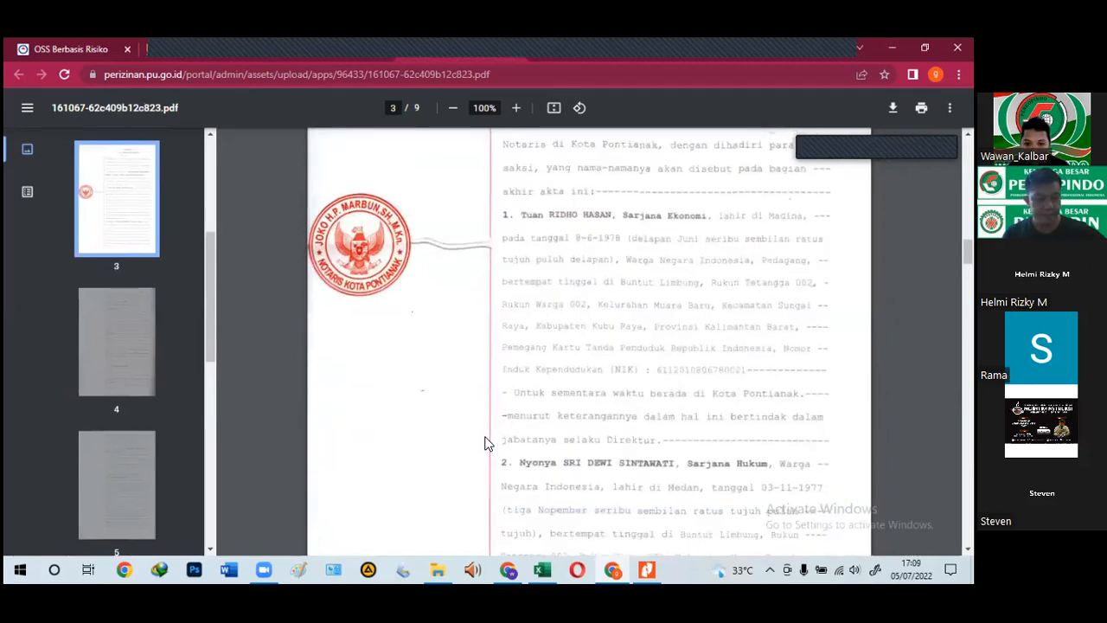
pyautogui.scroll(-6, 485, 444)
pyautogui.scroll(-3, 485, 444)
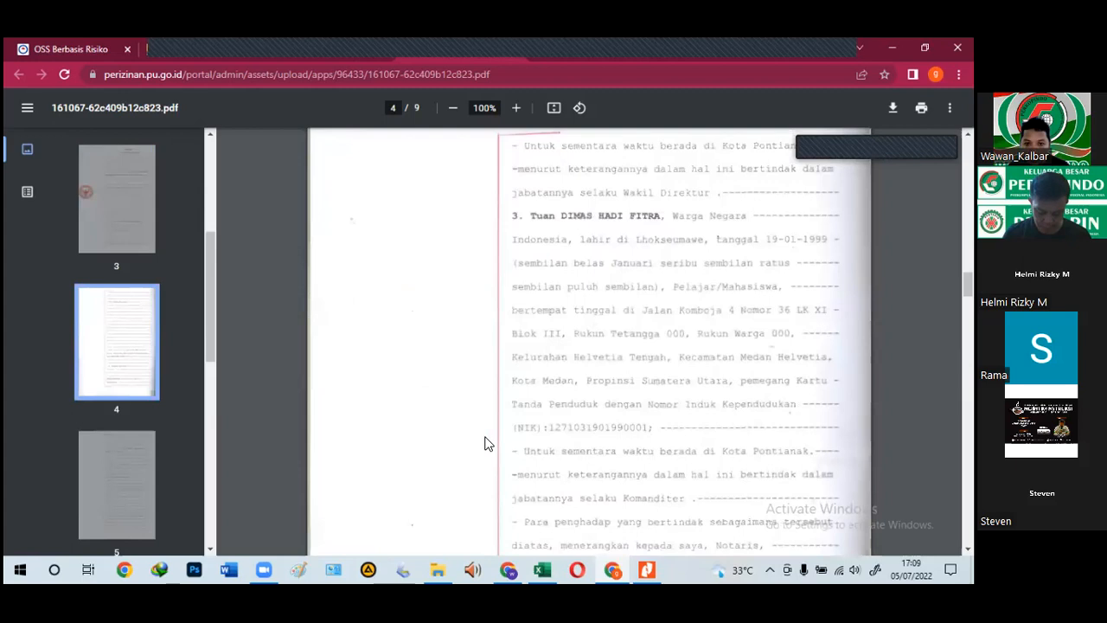
pyautogui.scroll(-1, 484, 444)
pyautogui.scroll(2, 485, 444)
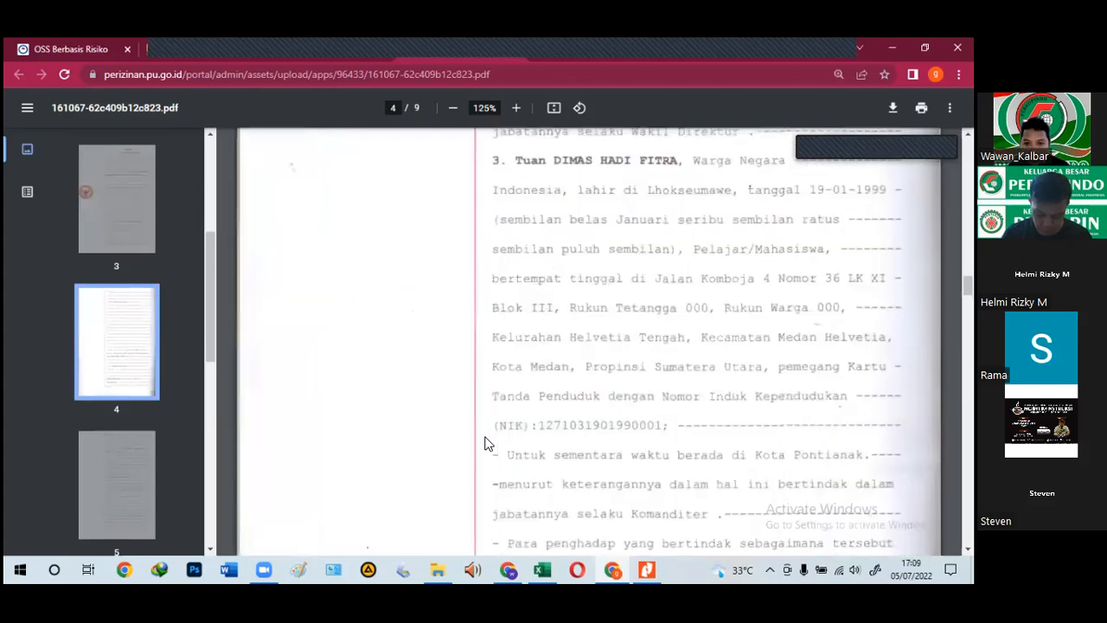
pyautogui.scroll(1, 485, 444)
pyautogui.scroll(2, 485, 444)
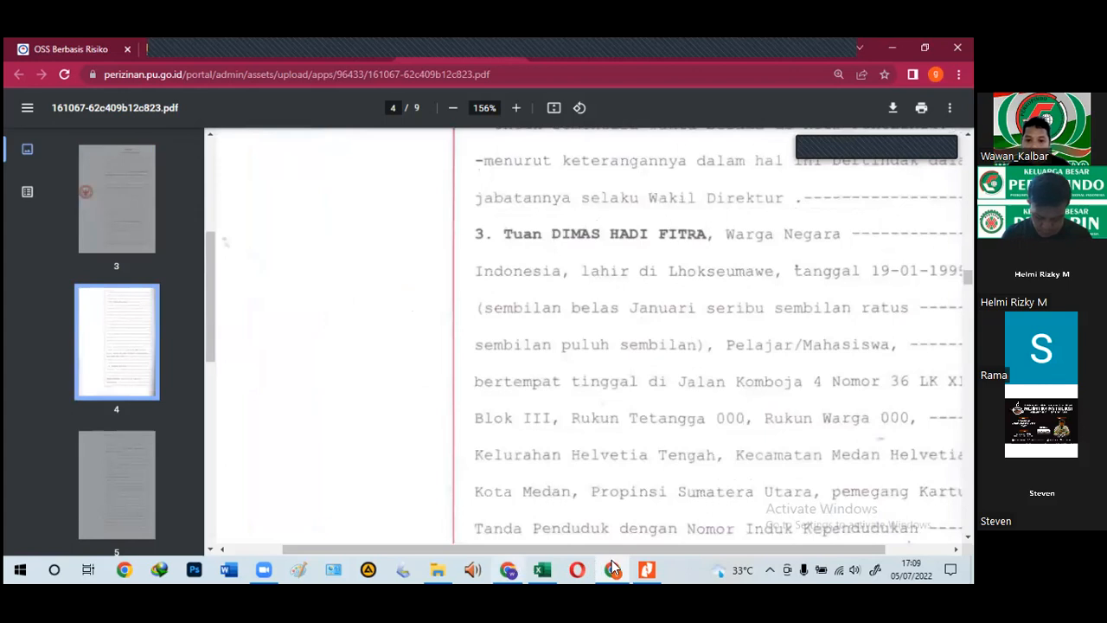
pyautogui.click(506, 567)
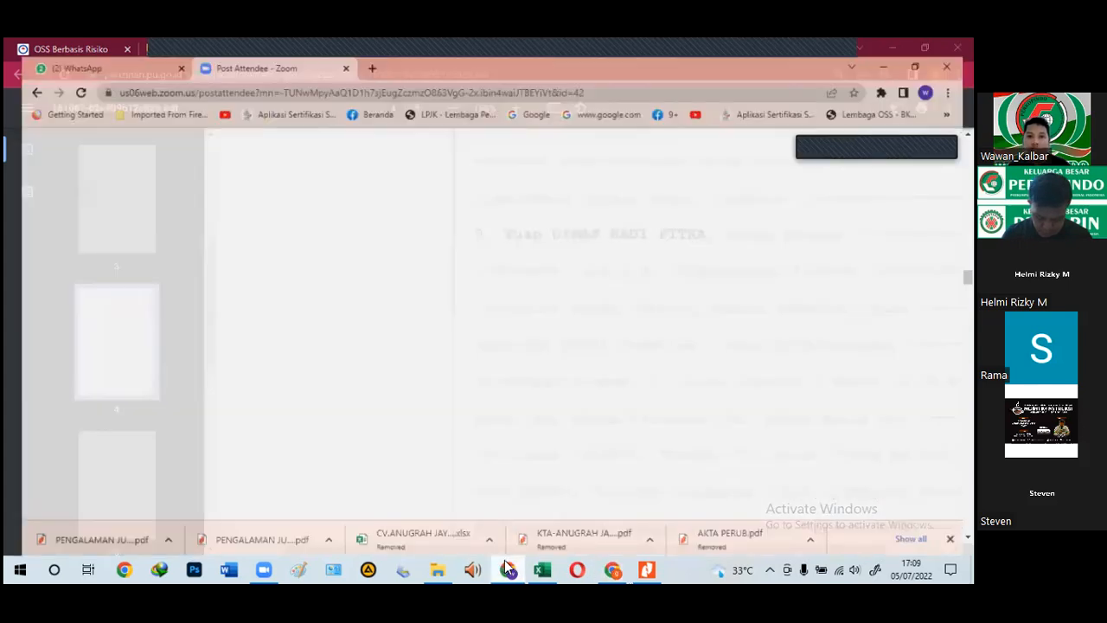
pyautogui.click(506, 567)
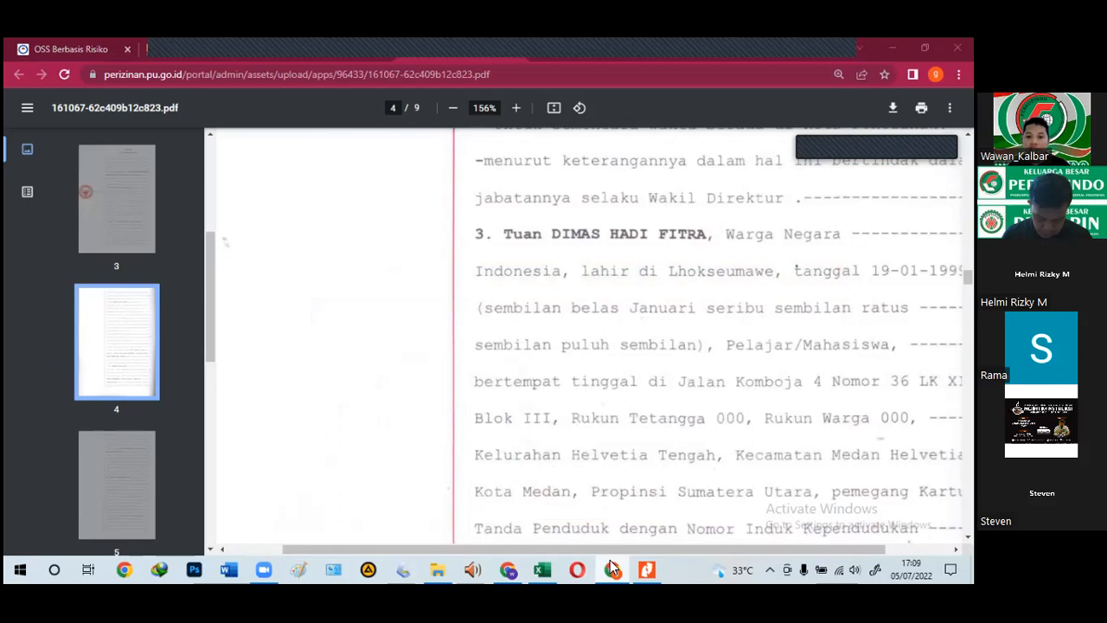
pyautogui.click(611, 568)
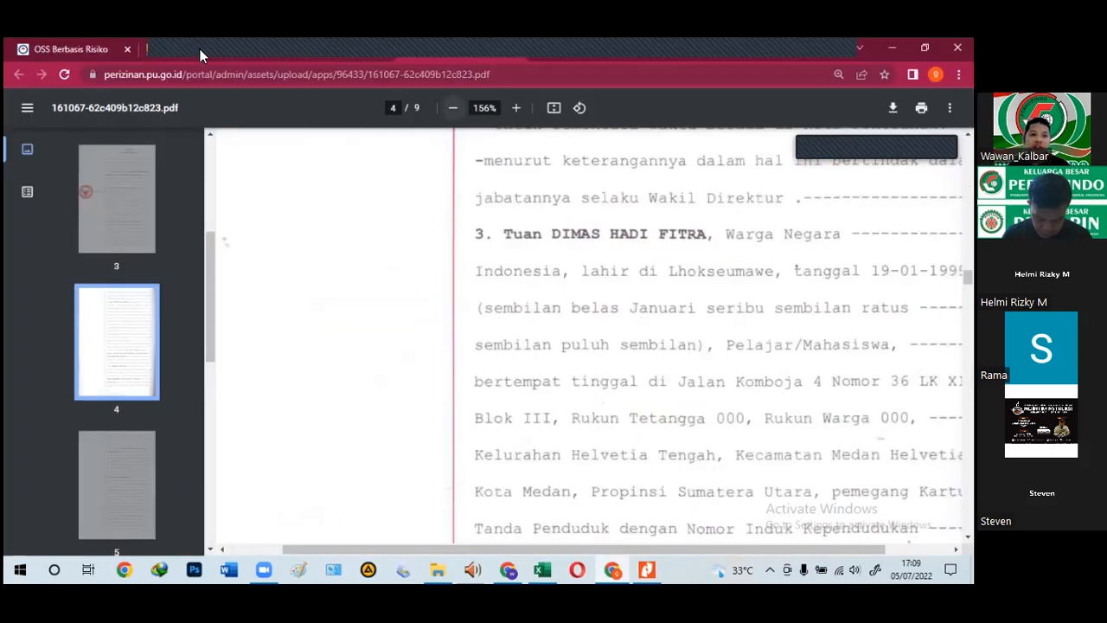
pyautogui.click(200, 52)
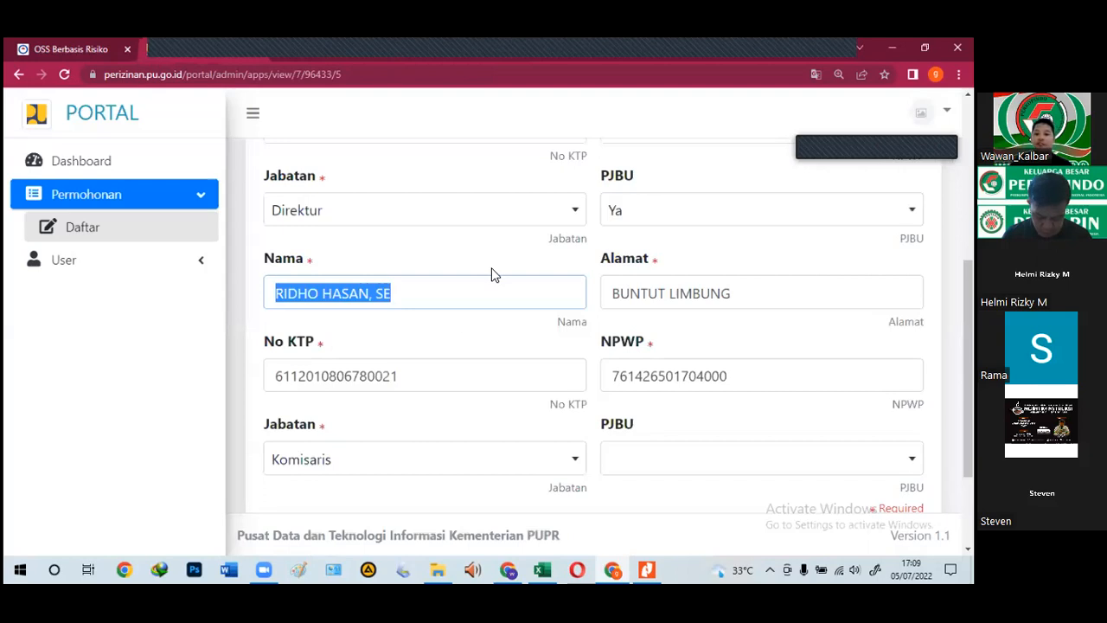
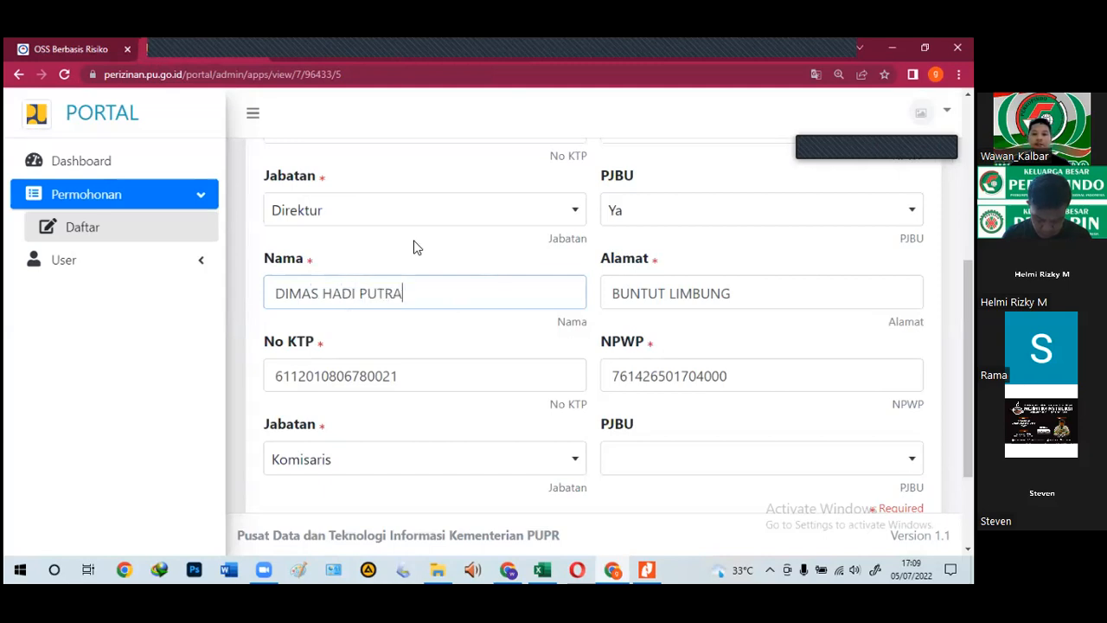
# Step: Type the commissioner's name from the deed into Nama and close the 12-page deed tab
pyautogui.click(326, 46)
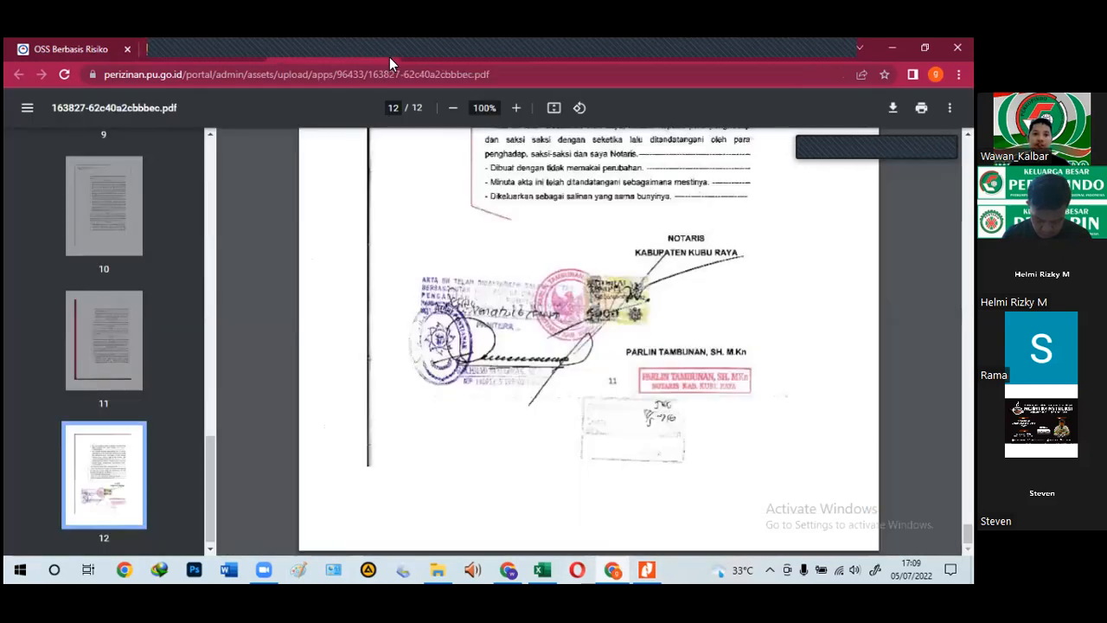
pyautogui.rightClick(338, 54)
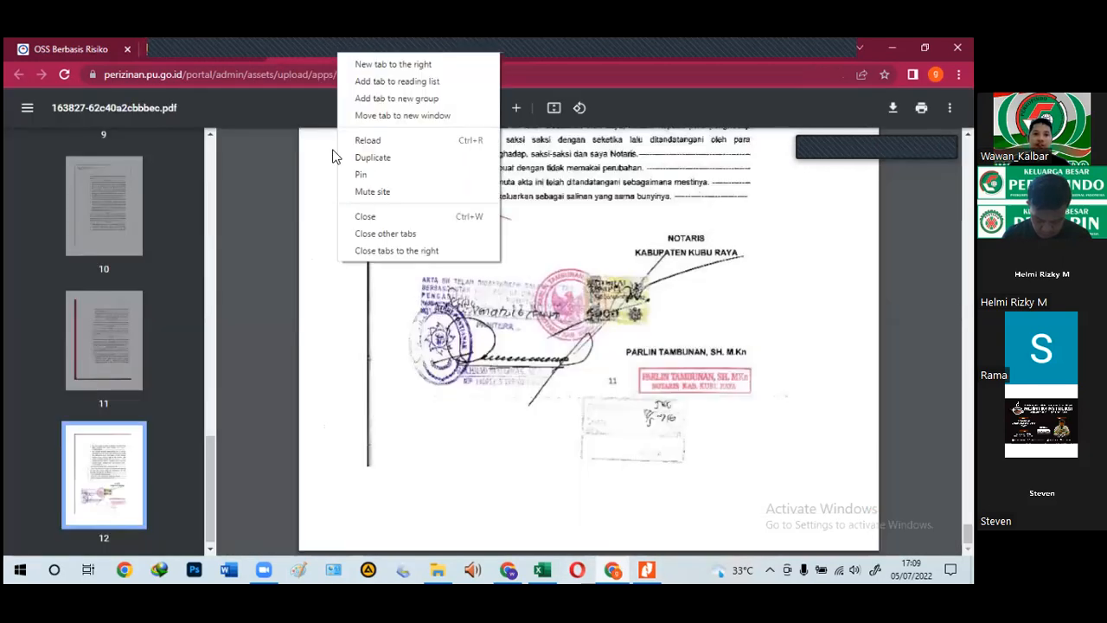
pyautogui.click(365, 217)
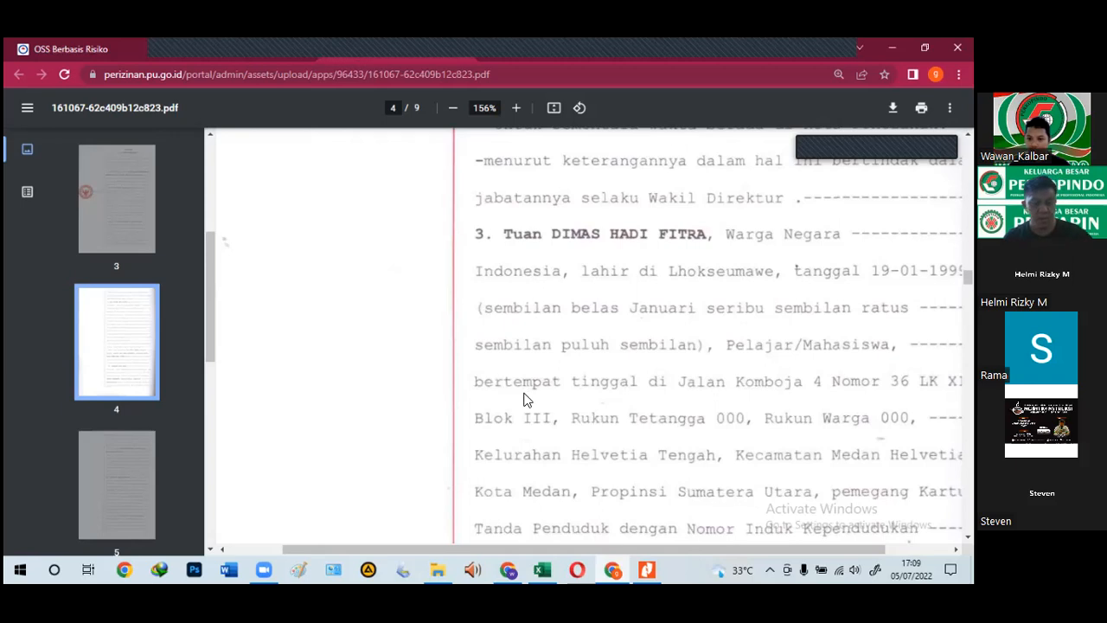
# Step: Return to the permit application form tab
pyautogui.scroll(-3, 659, 480)
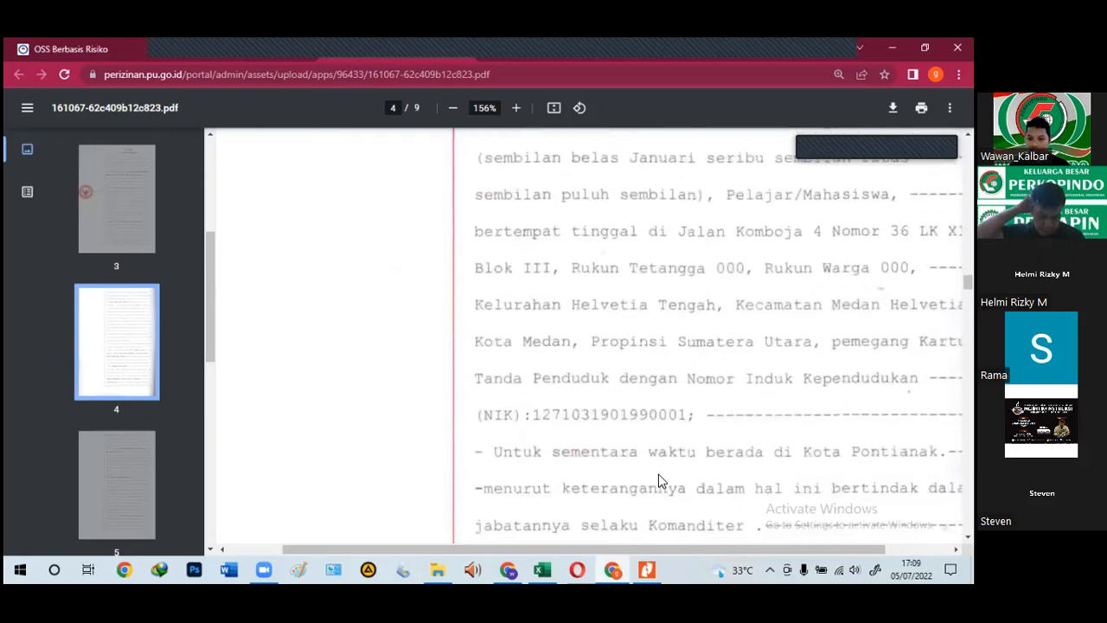
pyautogui.scroll(-1, 658, 480)
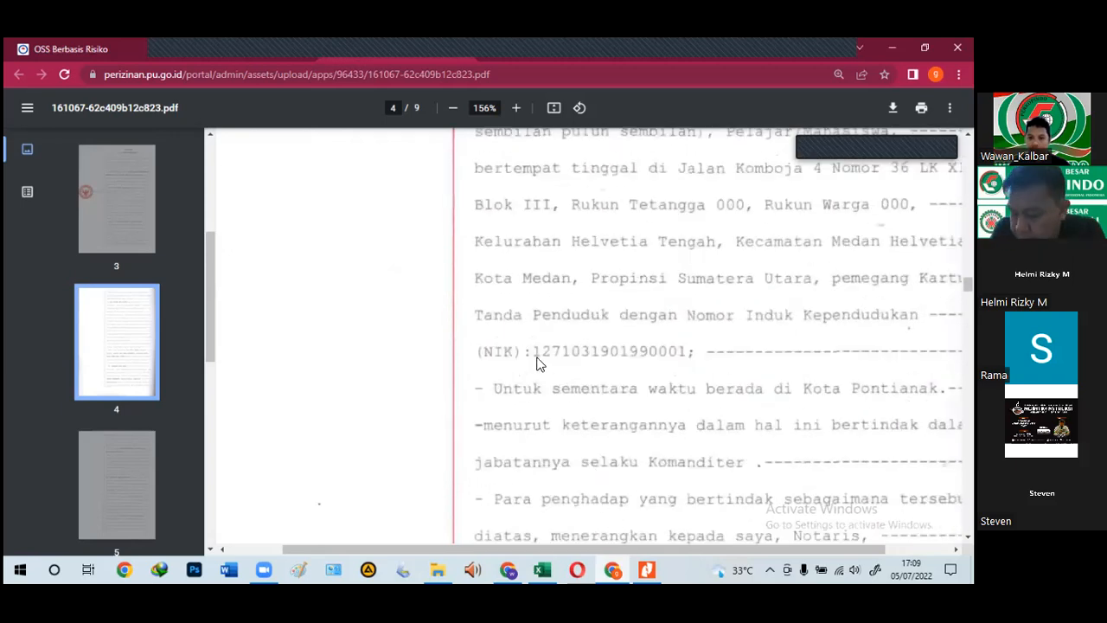
pyautogui.click(221, 46)
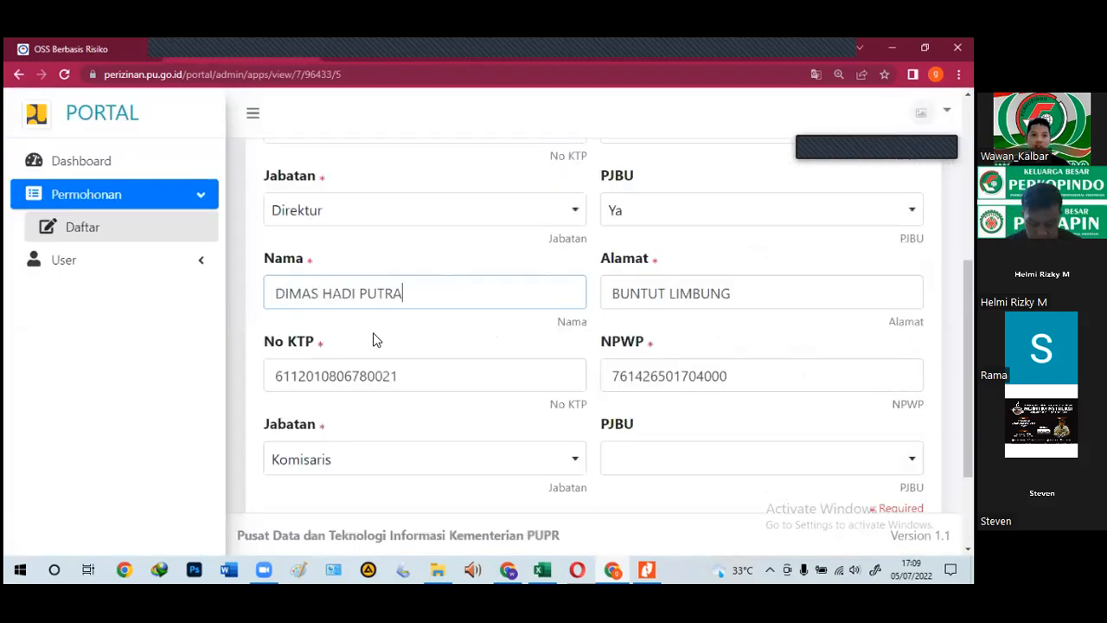
# Step: Replace the old No KTP with the commissioner's NIK, reading it from the notarial deed
pyautogui.moveTo(427, 386); pyautogui.dragTo(277, 384)
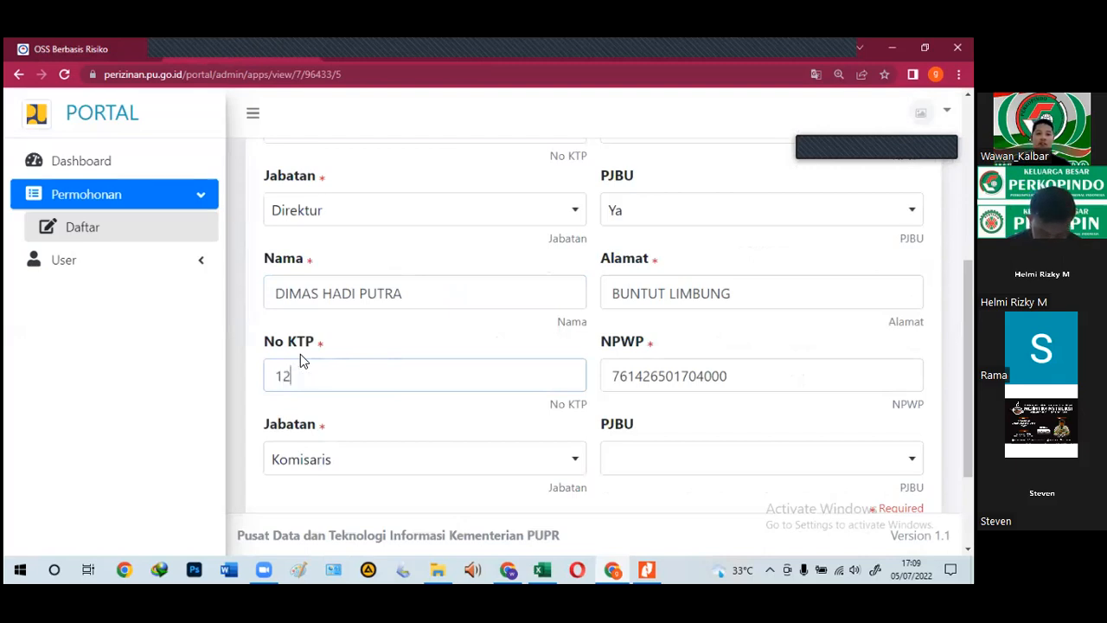
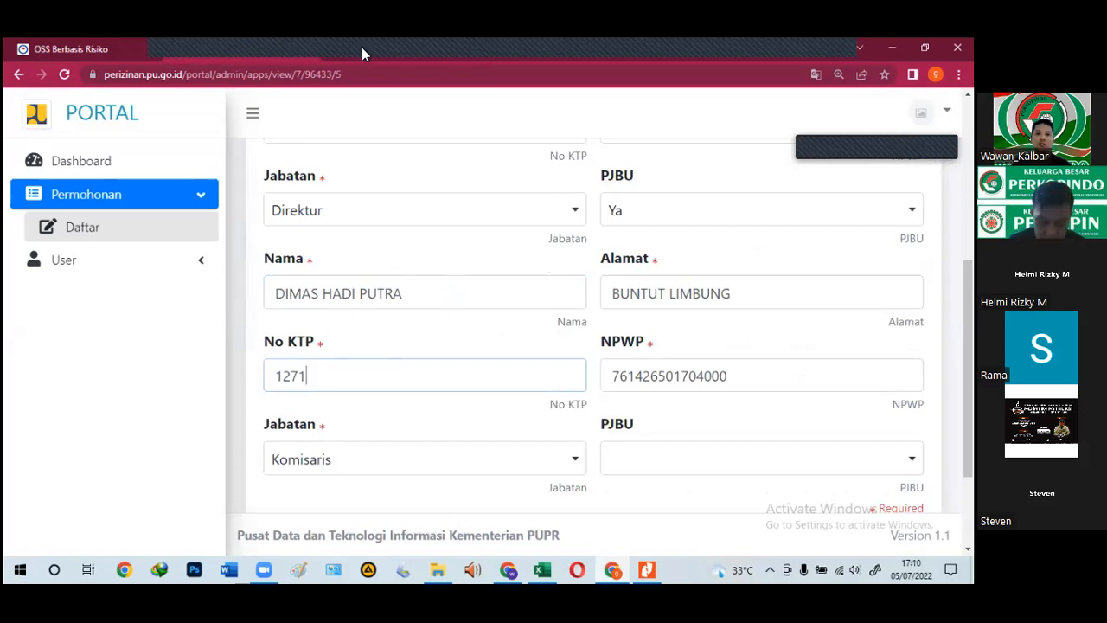
pyautogui.click(354, 54)
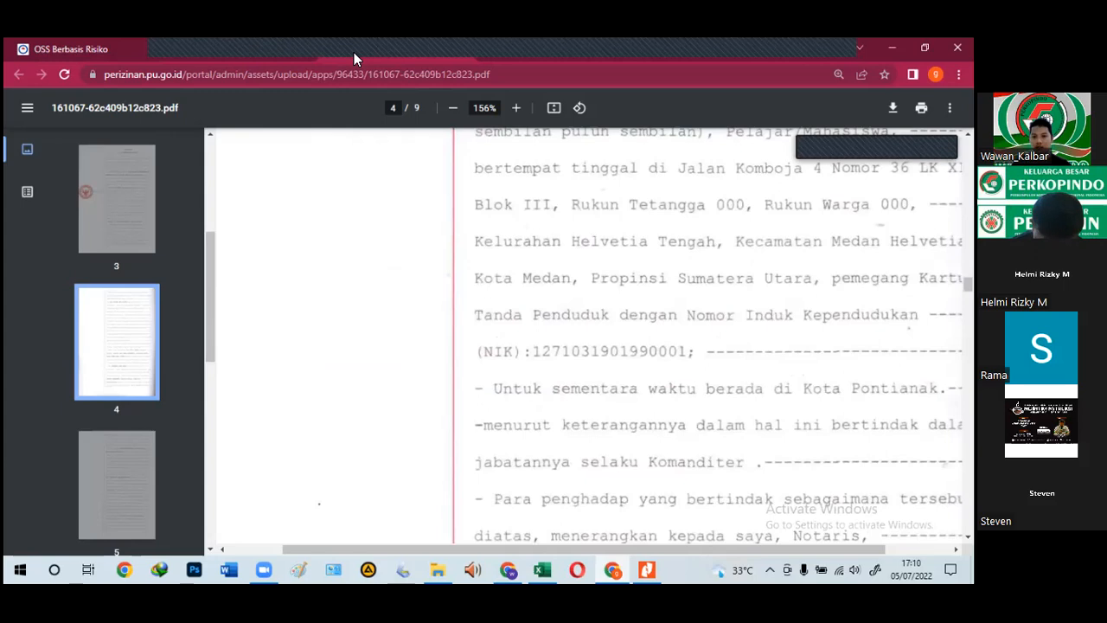
pyautogui.click(254, 43)
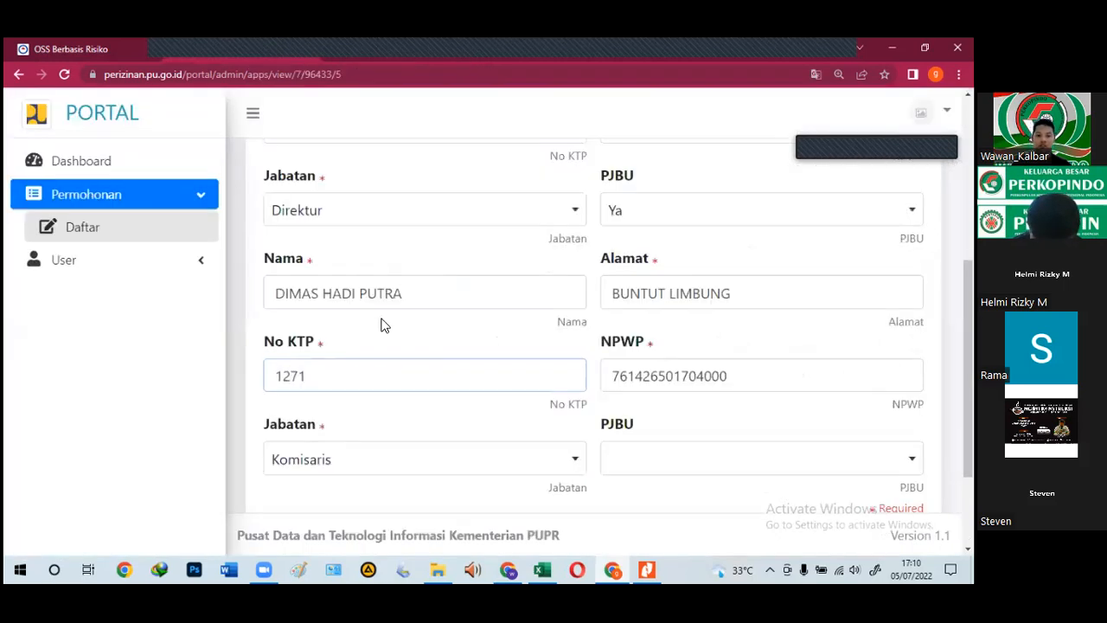
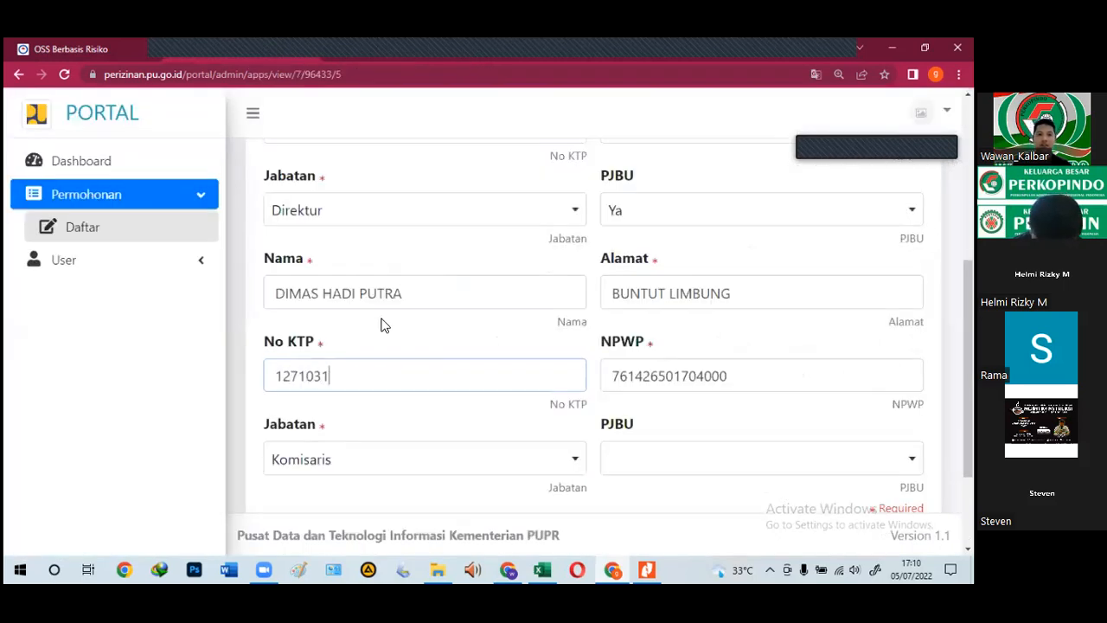
pyautogui.click(347, 50)
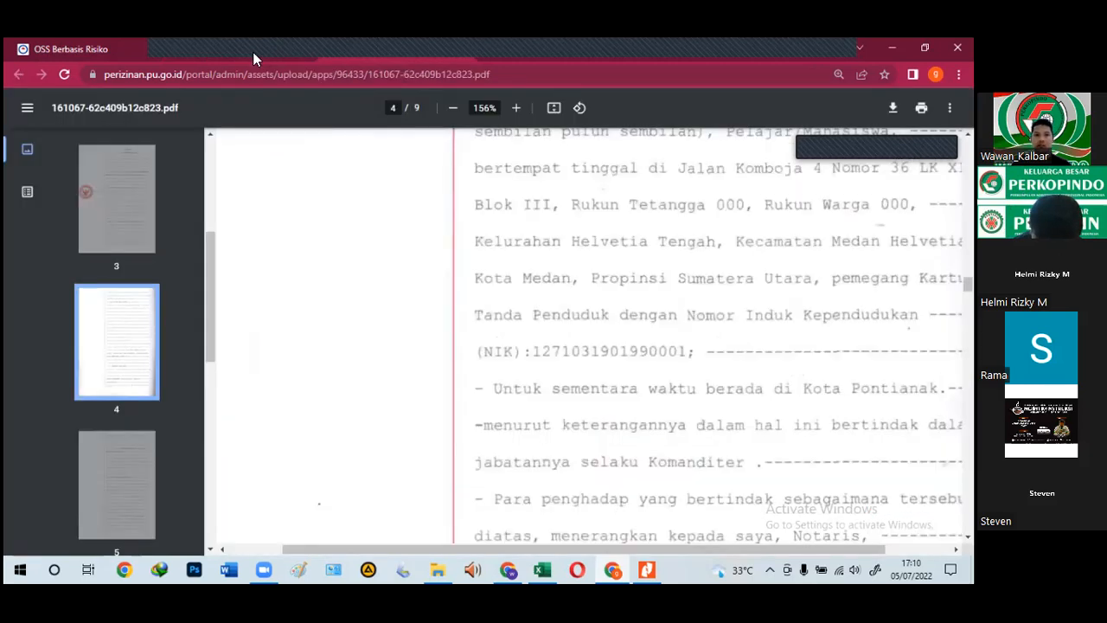
pyautogui.hotkey('ctrl', 'w')
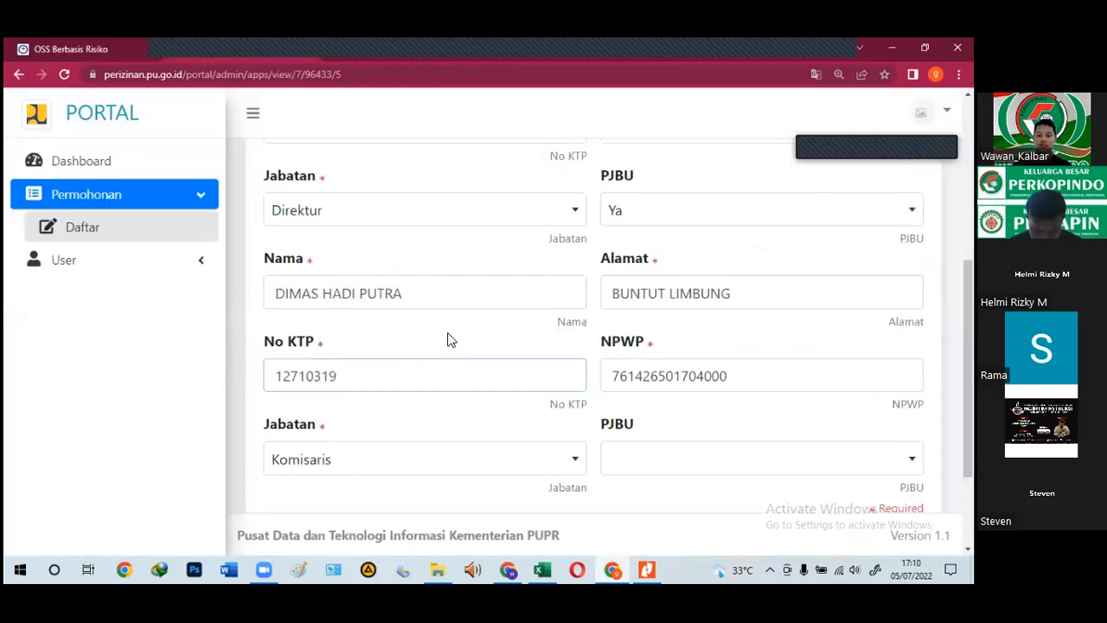
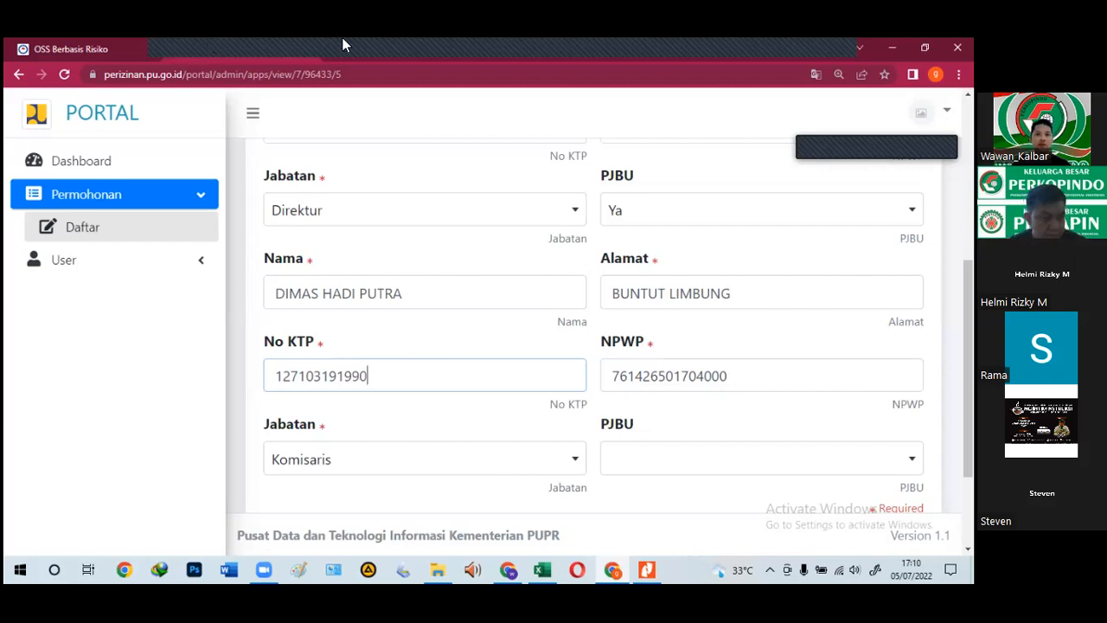
pyautogui.click(346, 39)
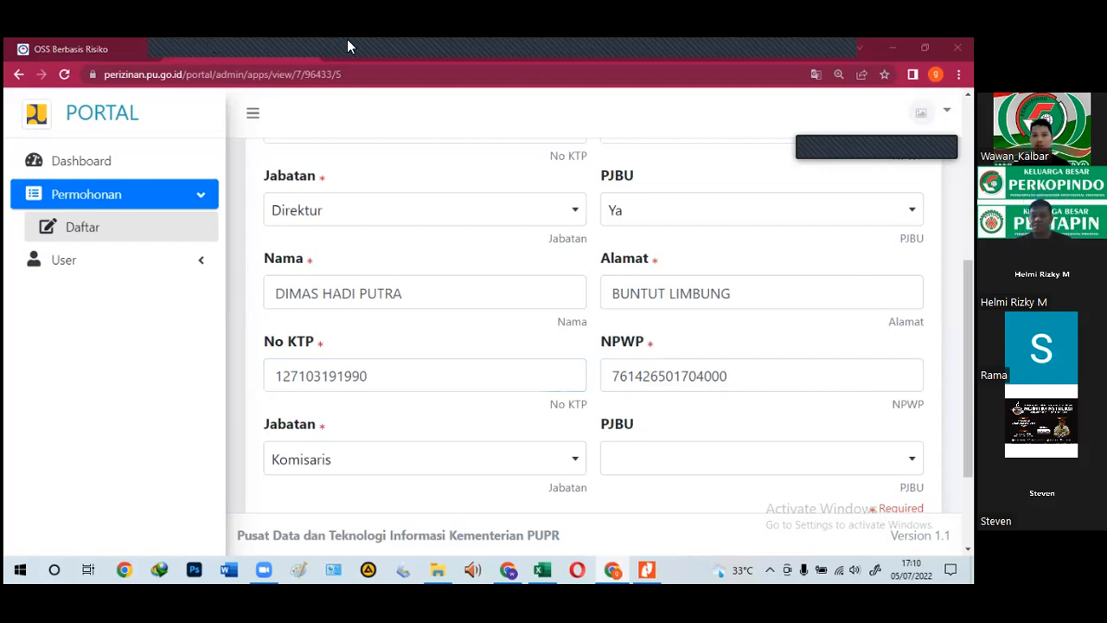
pyautogui.click(352, 48)
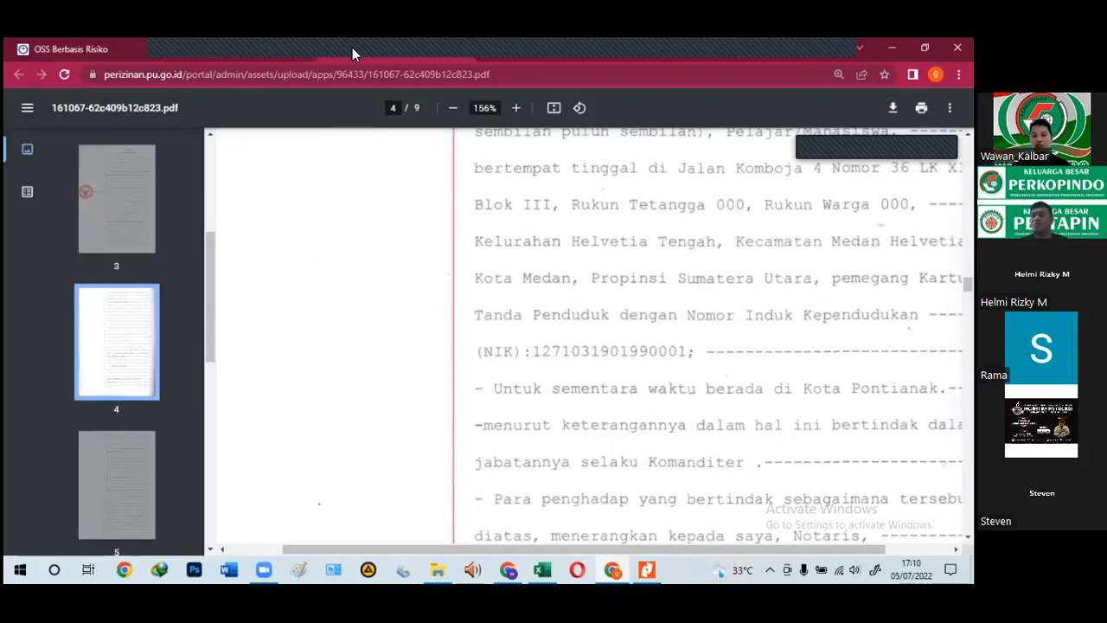
pyautogui.click(269, 48)
# Step: Fix the missing digits in No KTP so it matches the deed's NIK
pyautogui.click(334, 374)
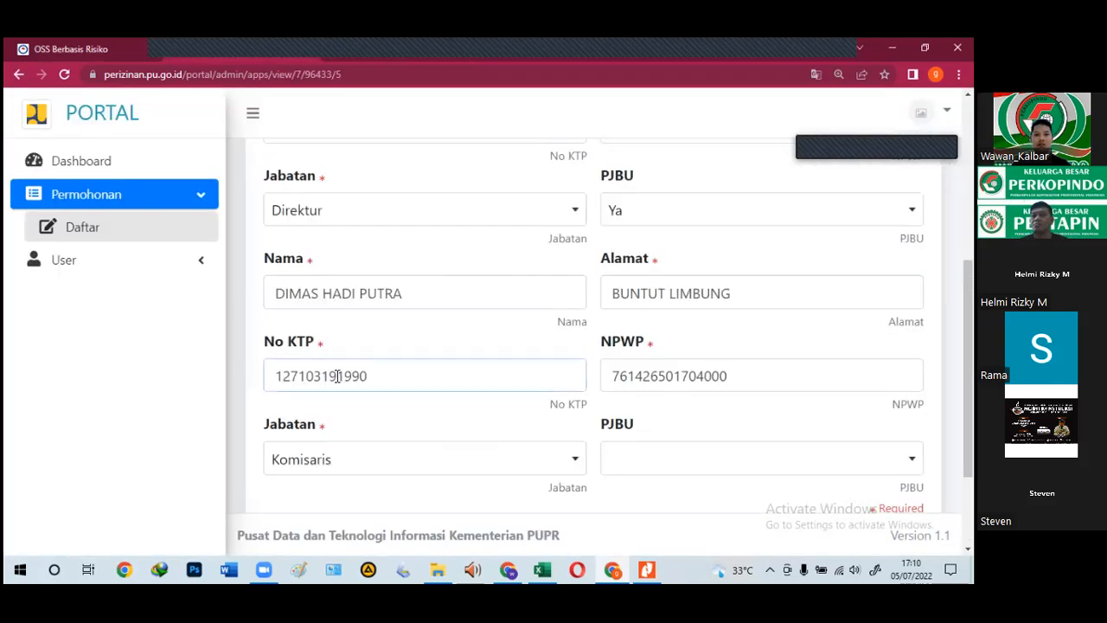
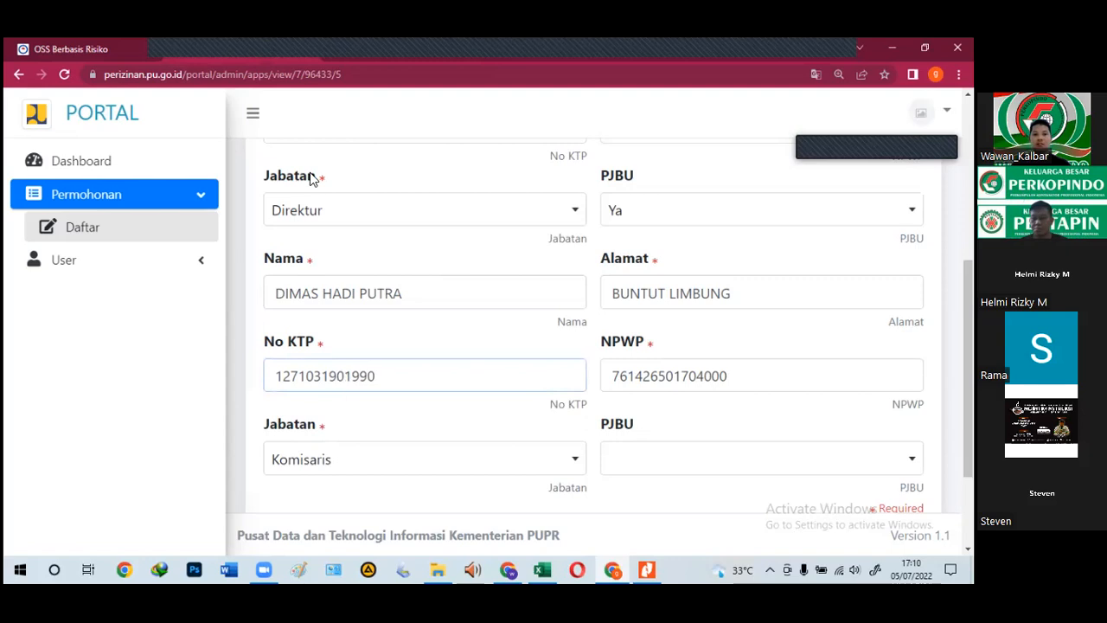
pyautogui.click(335, 48)
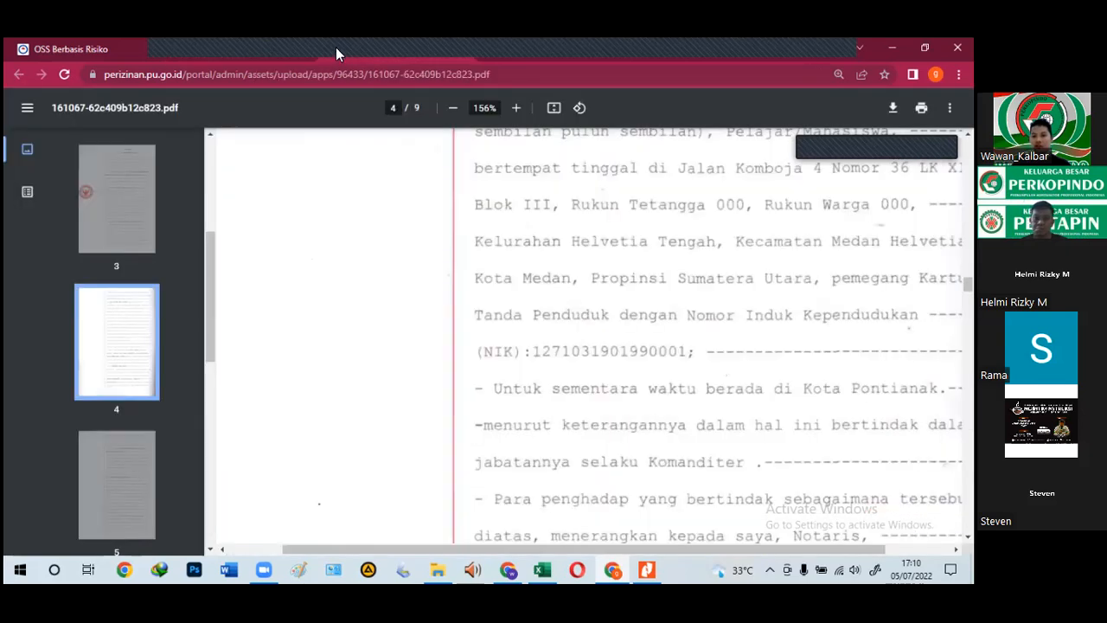
pyautogui.click(238, 43)
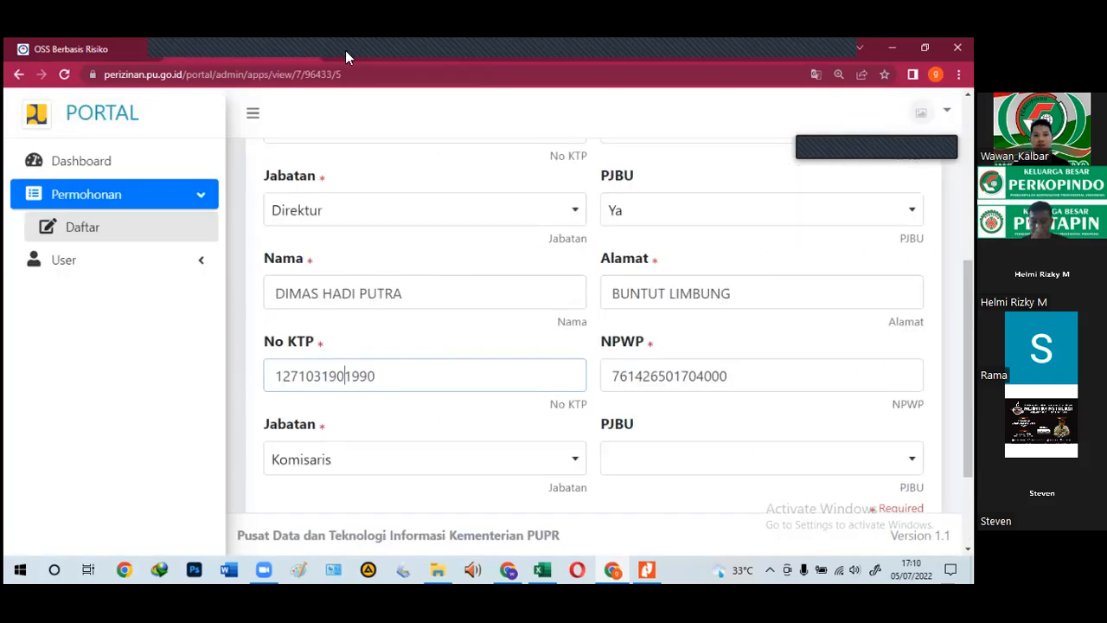
pyautogui.click(346, 51)
pyautogui.click(271, 49)
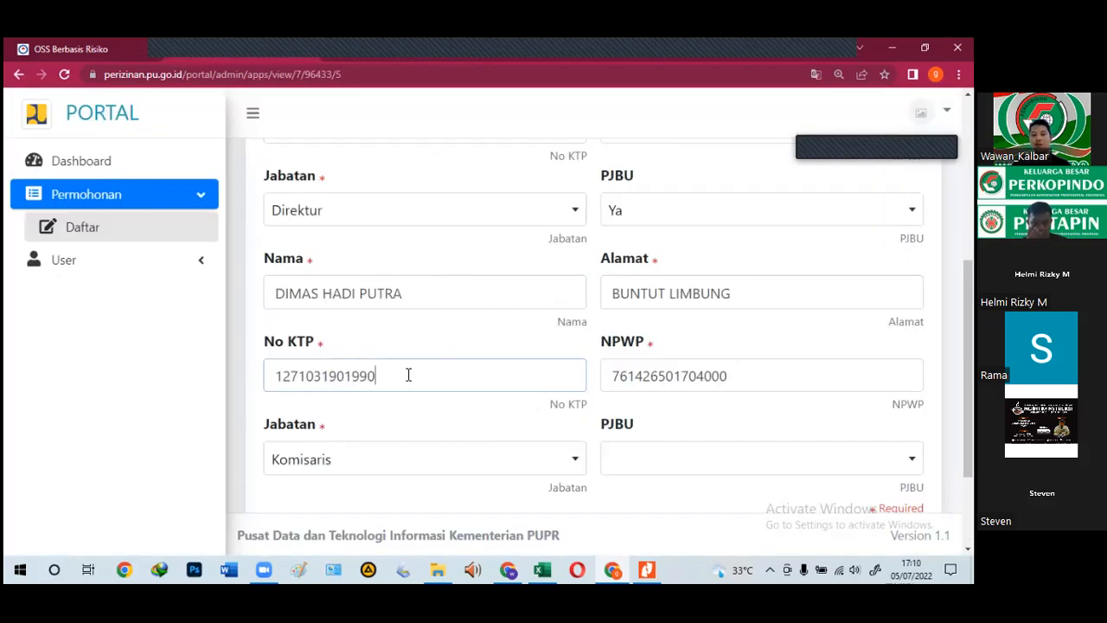
pyautogui.click(346, 43)
pyautogui.click(230, 42)
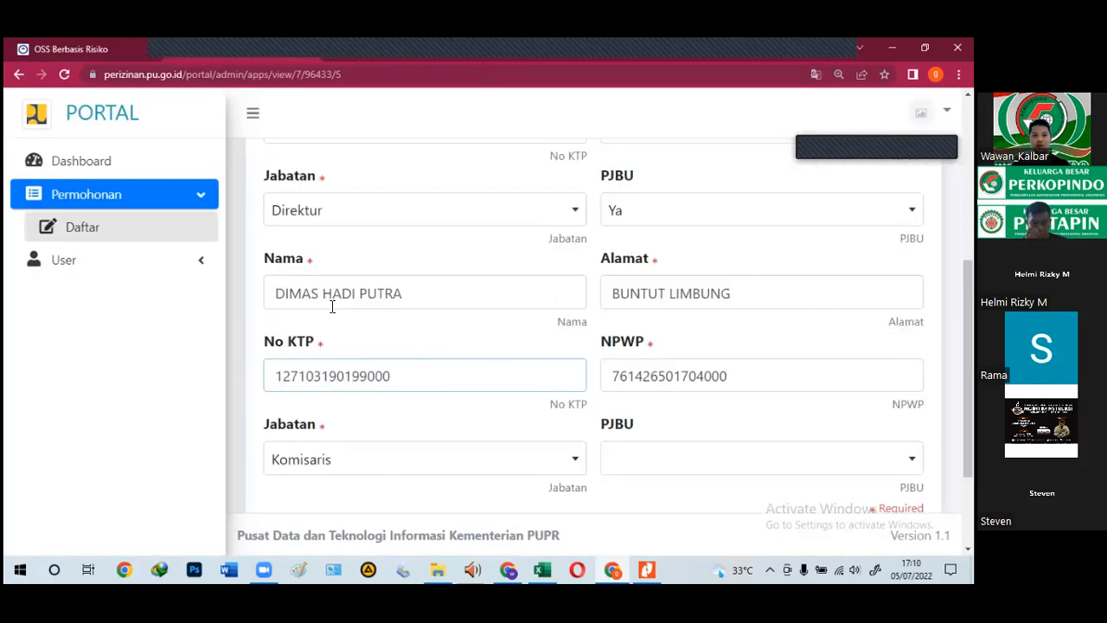
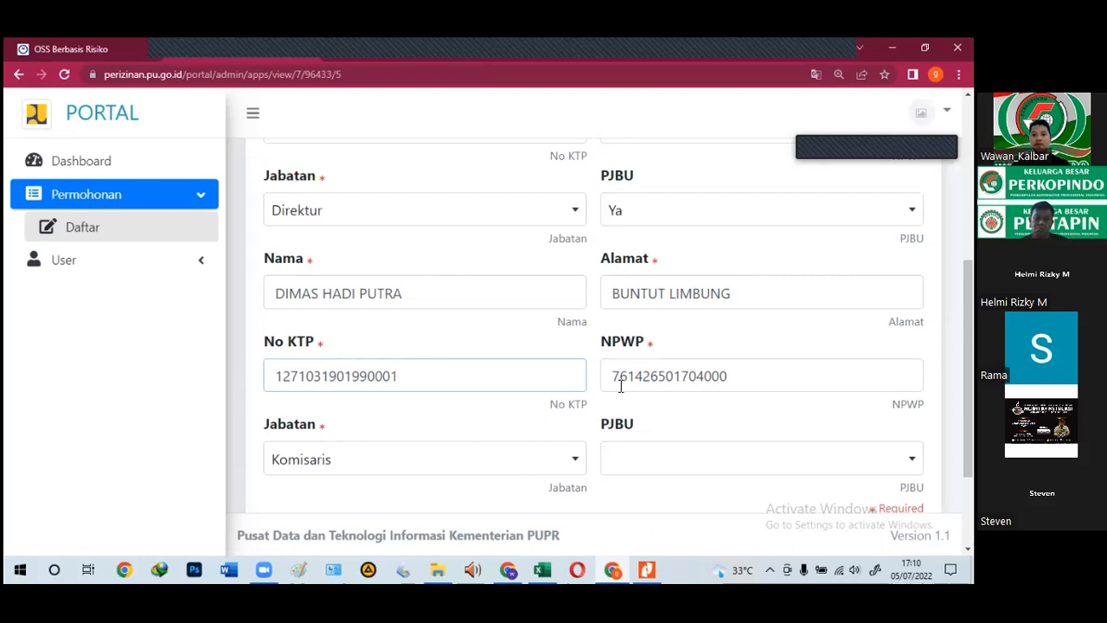
# Step: Clear the commissioner's NPWP field and check this person's details in the deed
pyautogui.press('Tab')
pyautogui.press('BackSpace')
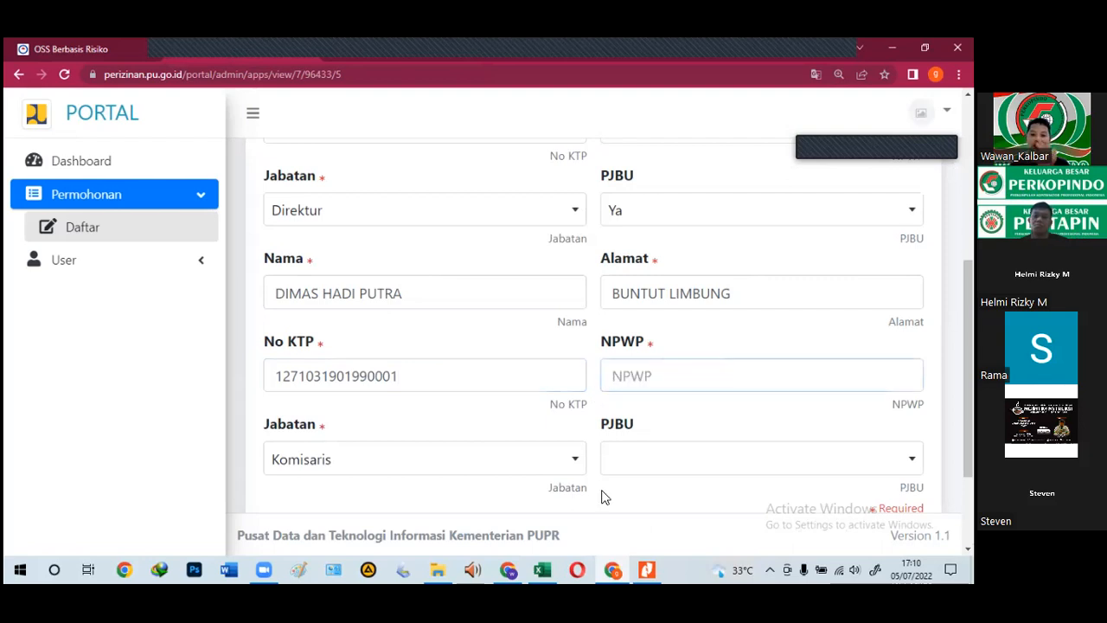
pyautogui.click(343, 57)
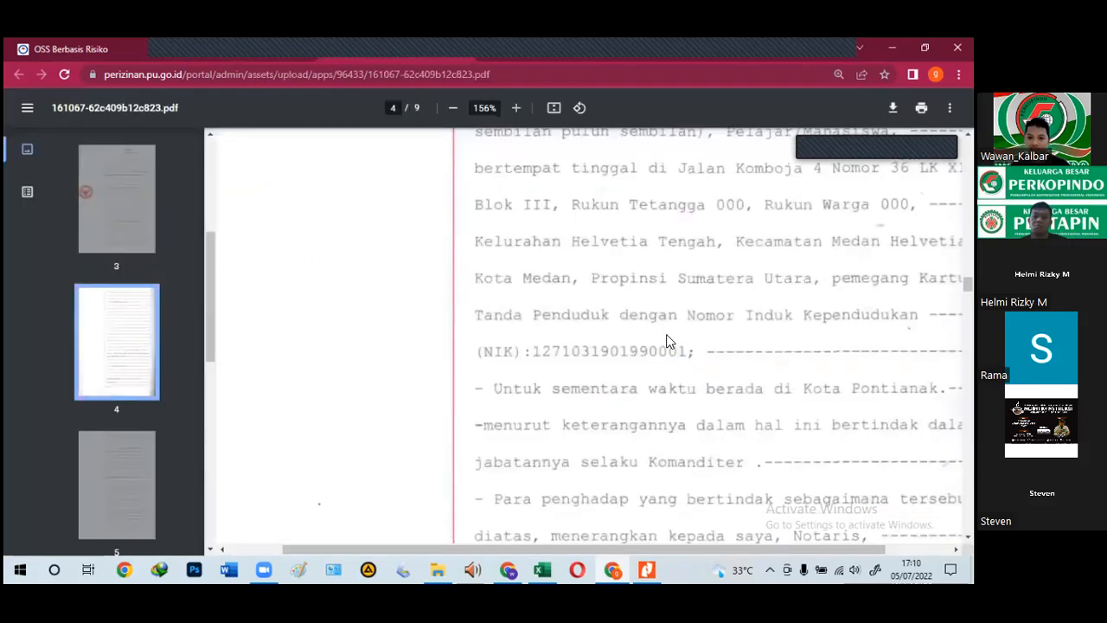
pyautogui.scroll(1, 648, 425)
pyautogui.scroll(1, 647, 420)
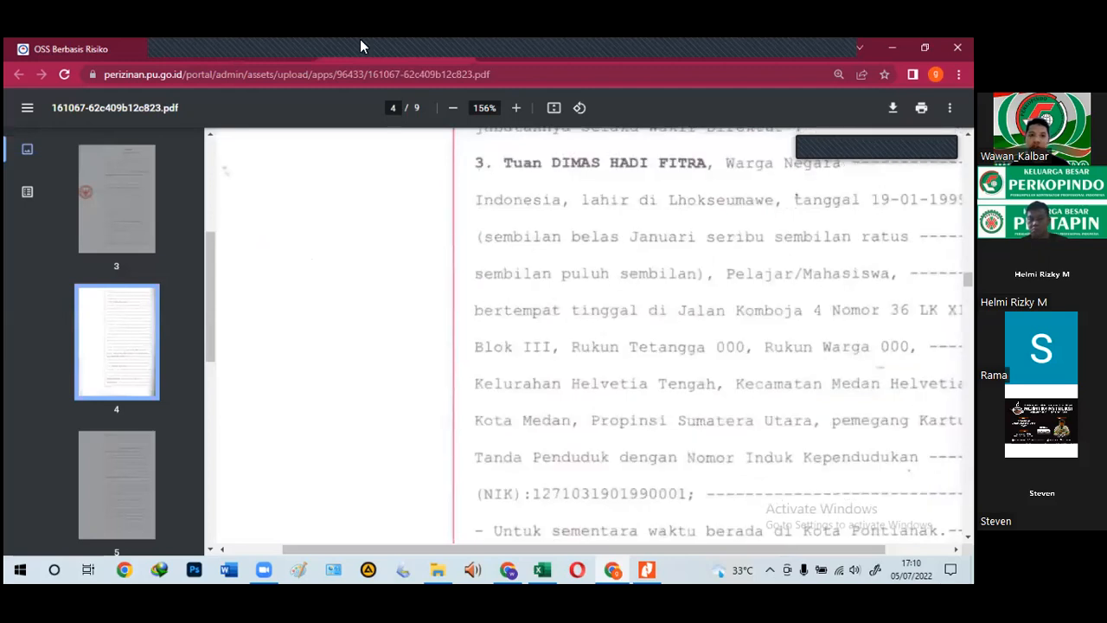
pyautogui.click(247, 53)
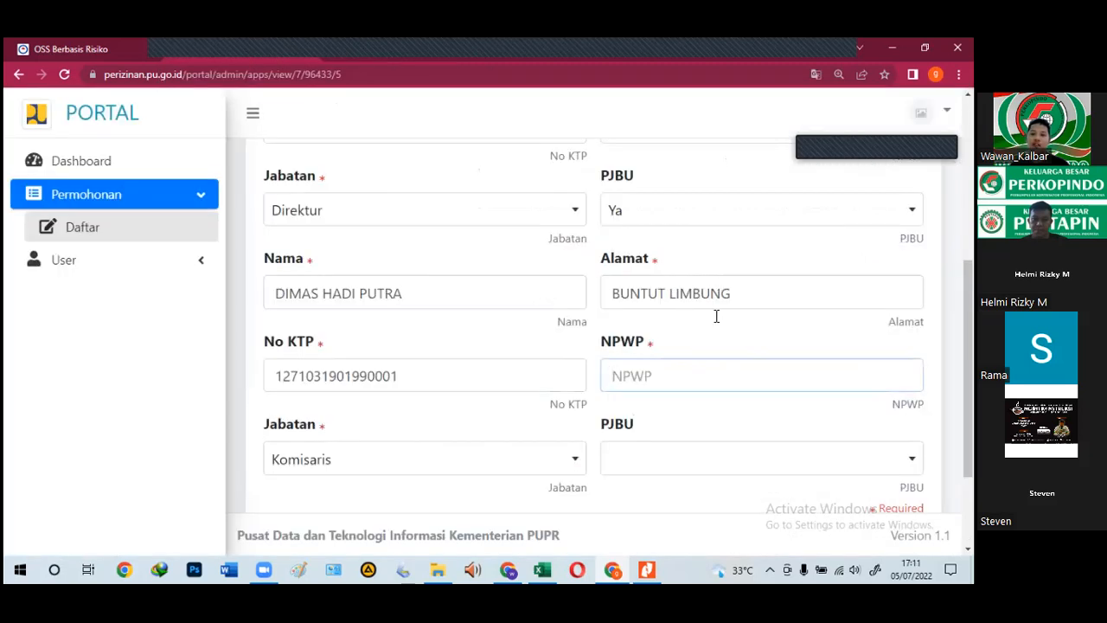
pyautogui.tripleClick(601, 295)
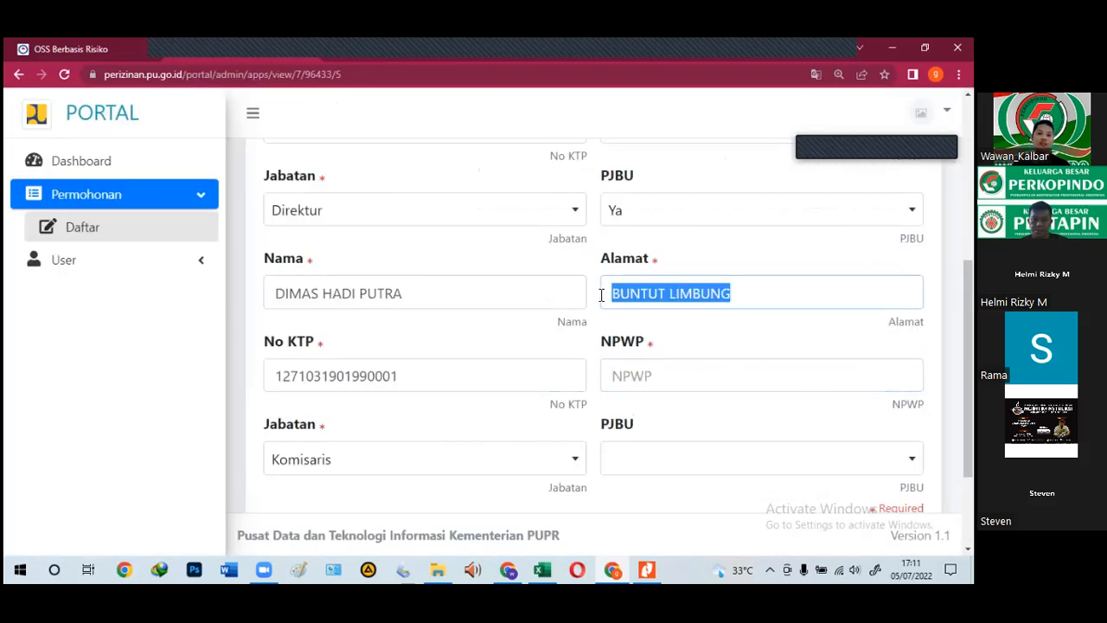
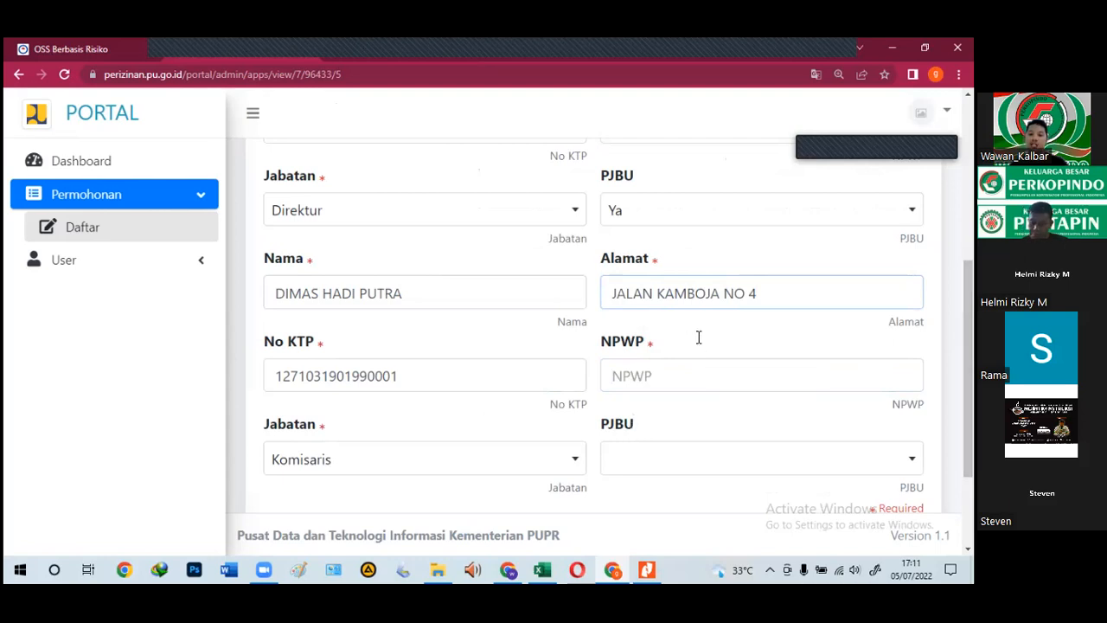
pyautogui.scroll(-2, 472, 414)
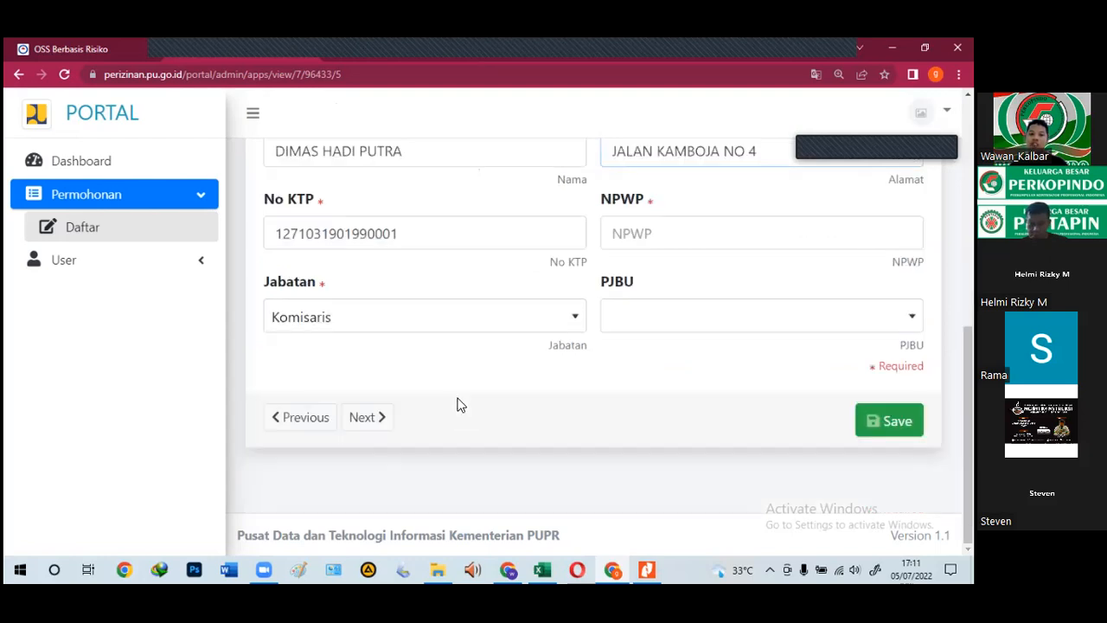
pyautogui.scroll(1, 448, 388)
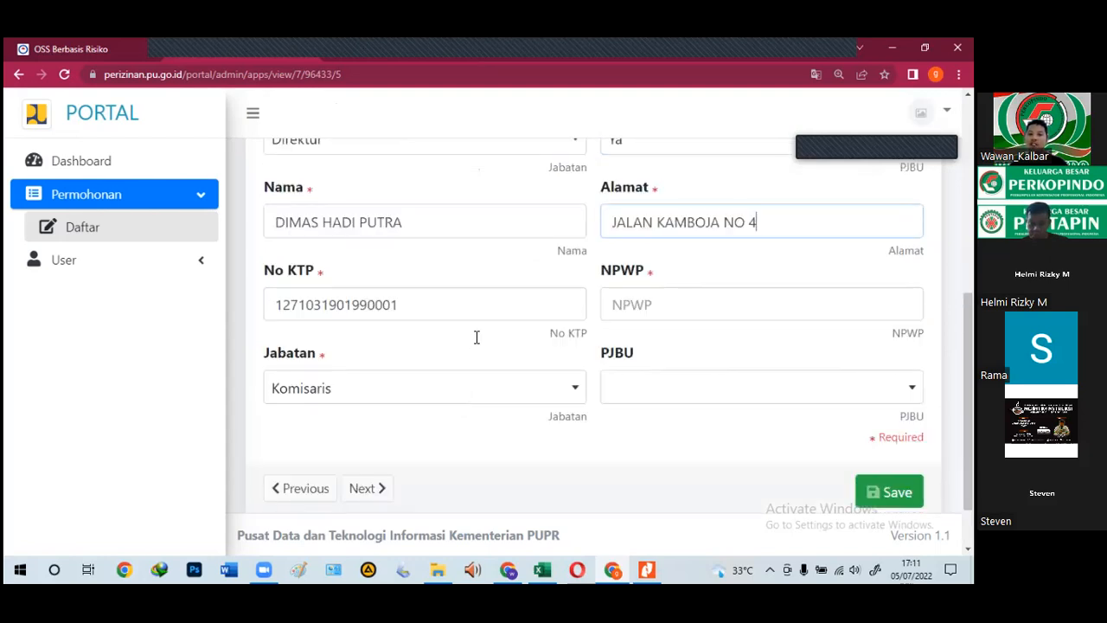
pyautogui.click(663, 407)
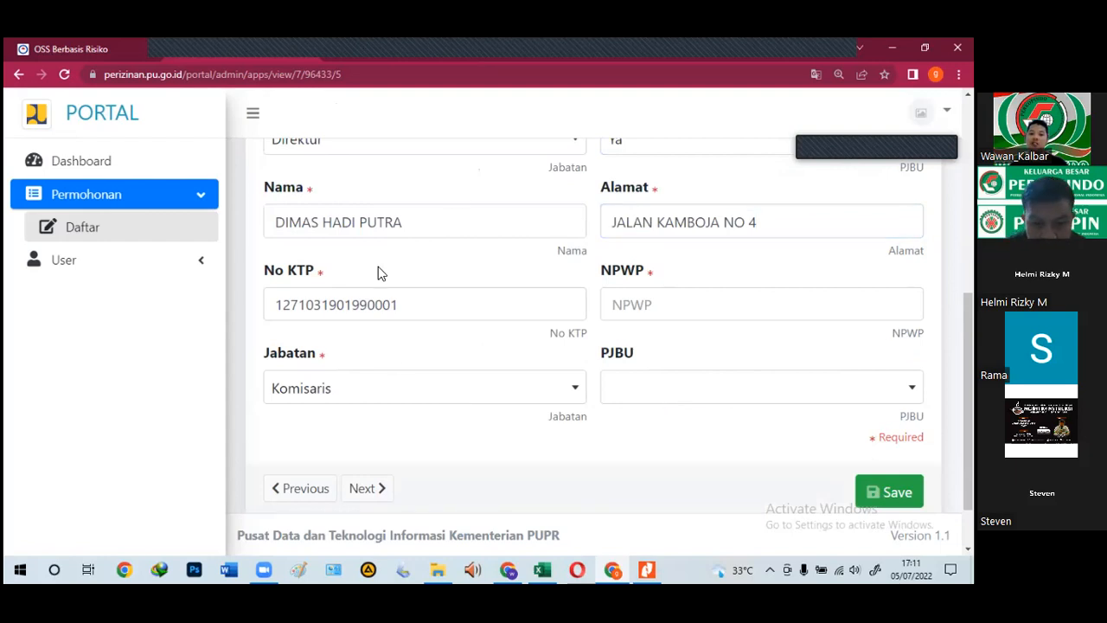
pyautogui.scroll(5, 428, 340)
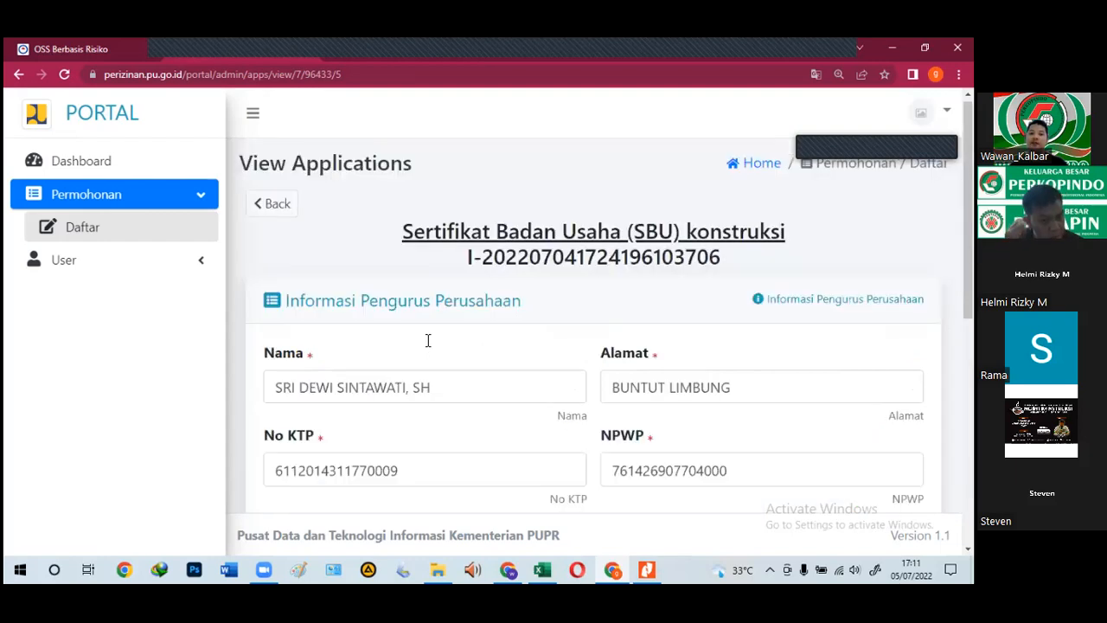
pyautogui.scroll(-2, 428, 340)
pyautogui.scroll(-4, 427, 340)
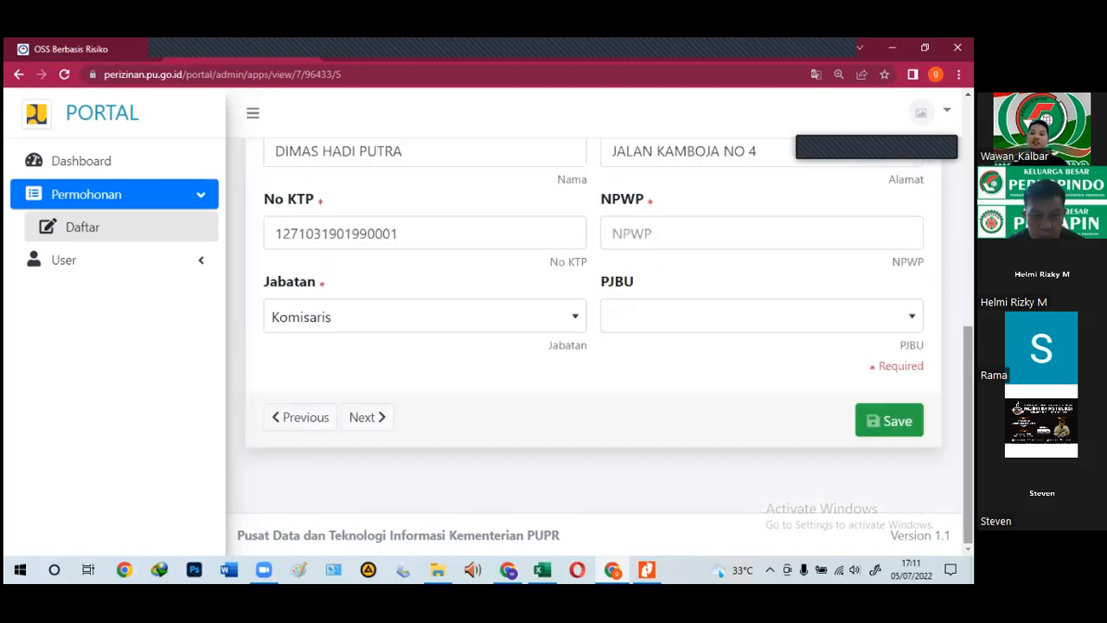
# Step: Set NPWP to 00000000, save the officer details, and continue to the next page
pyautogui.click(890, 420)
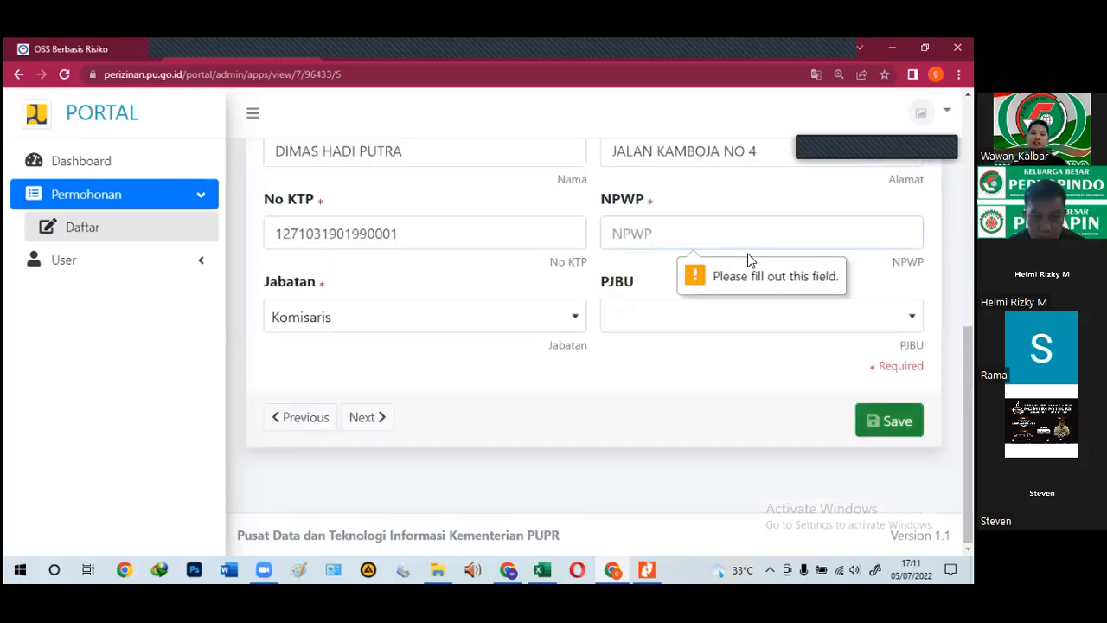
pyautogui.write('00000000')
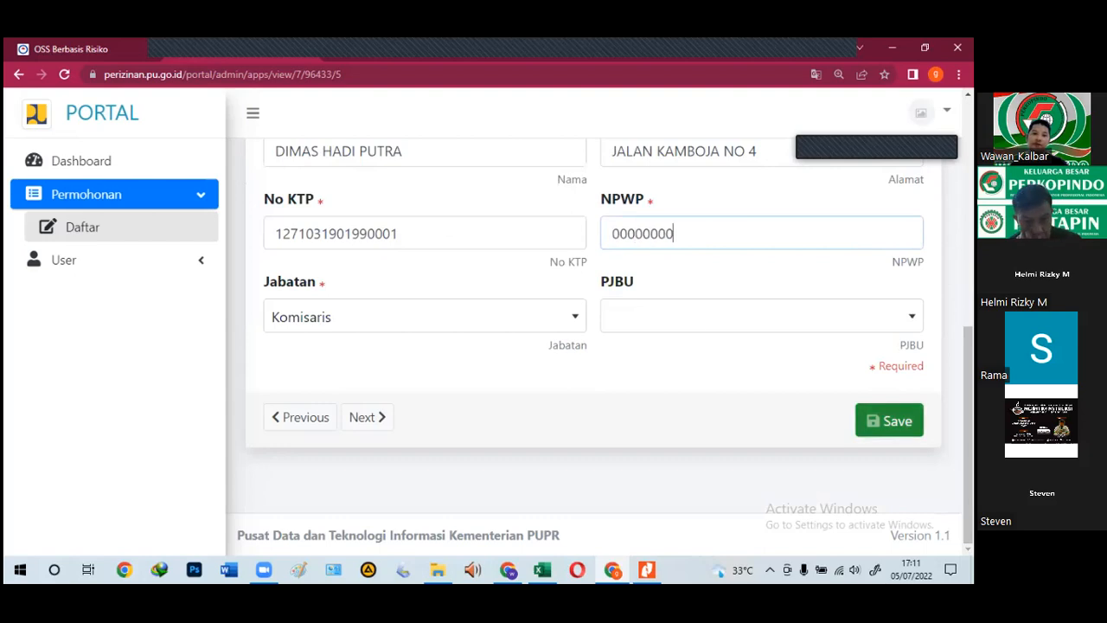
pyautogui.click(889, 421)
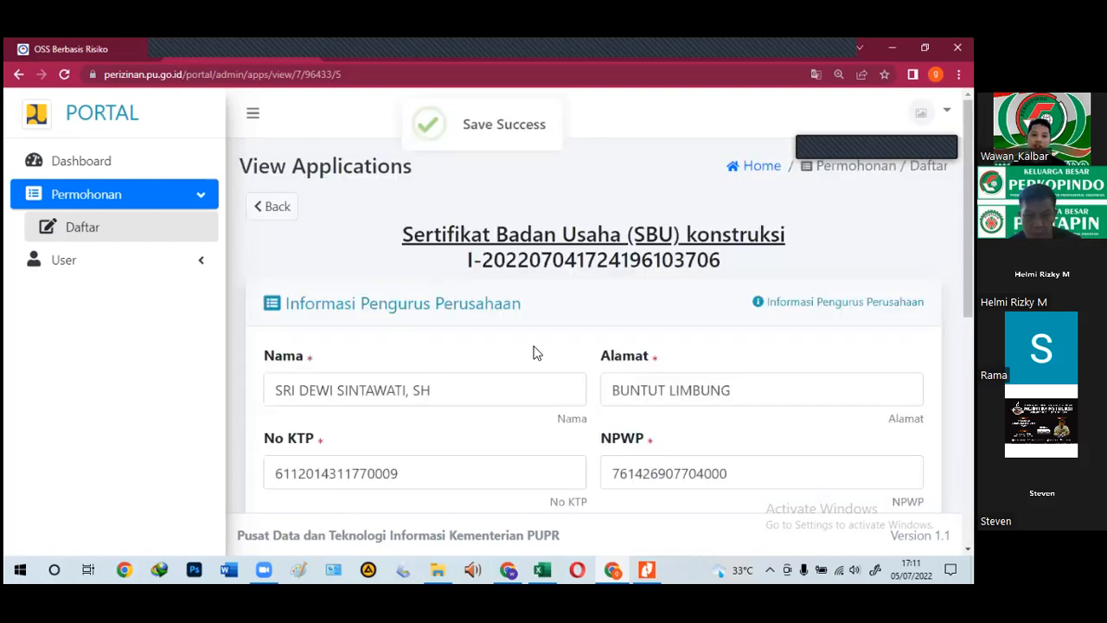
pyautogui.scroll(-3, 536, 353)
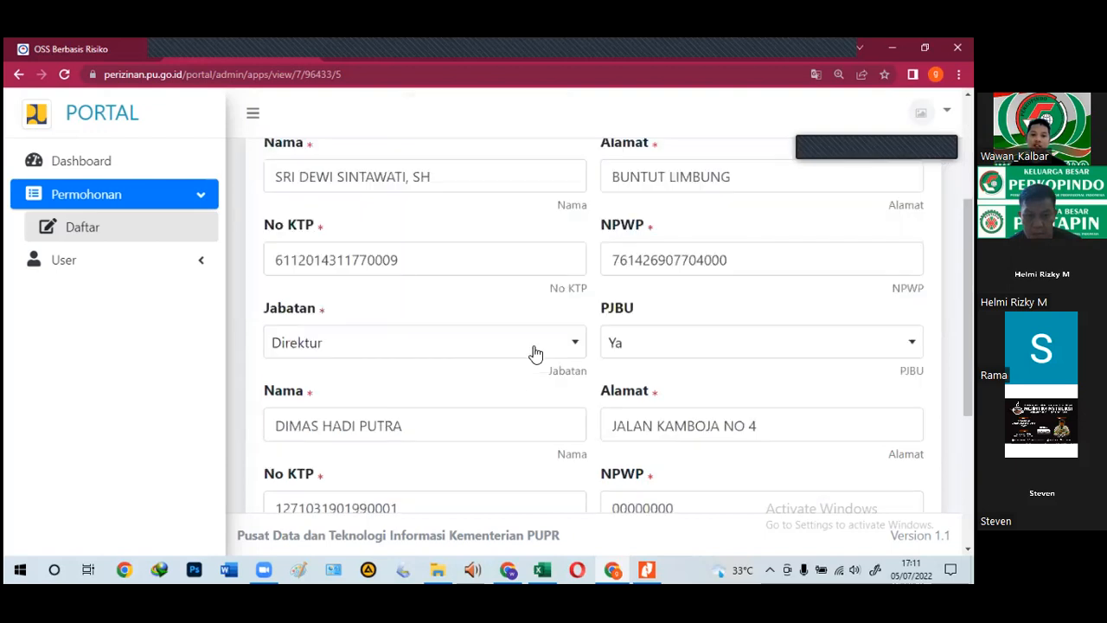
pyautogui.scroll(-3, 535, 353)
pyautogui.scroll(3, 536, 353)
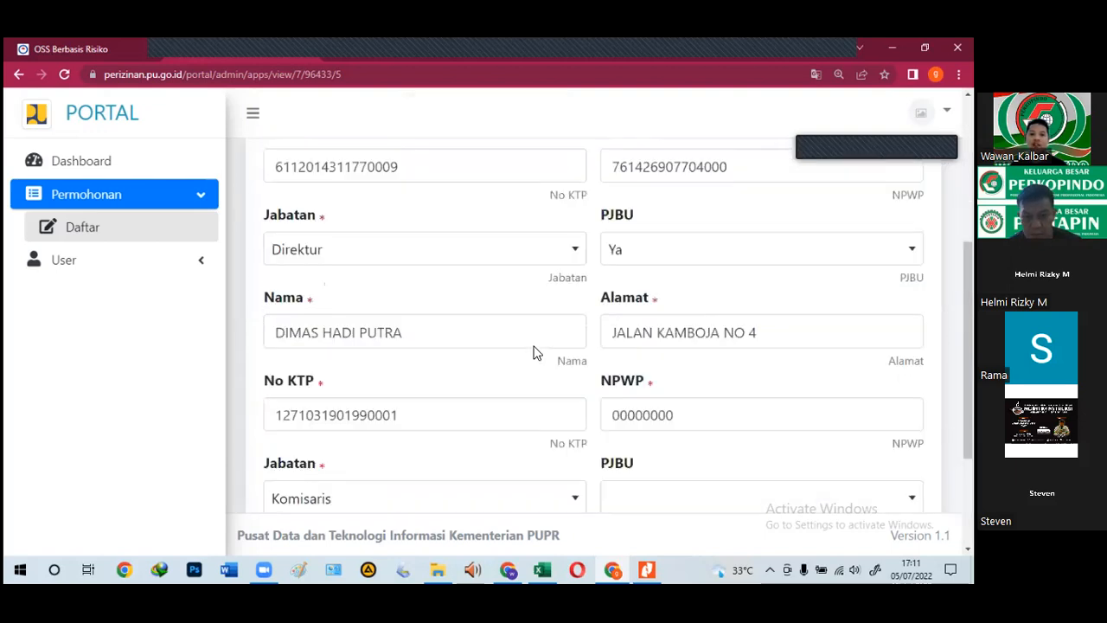
pyautogui.scroll(1, 536, 353)
pyautogui.scroll(2, 378, 248)
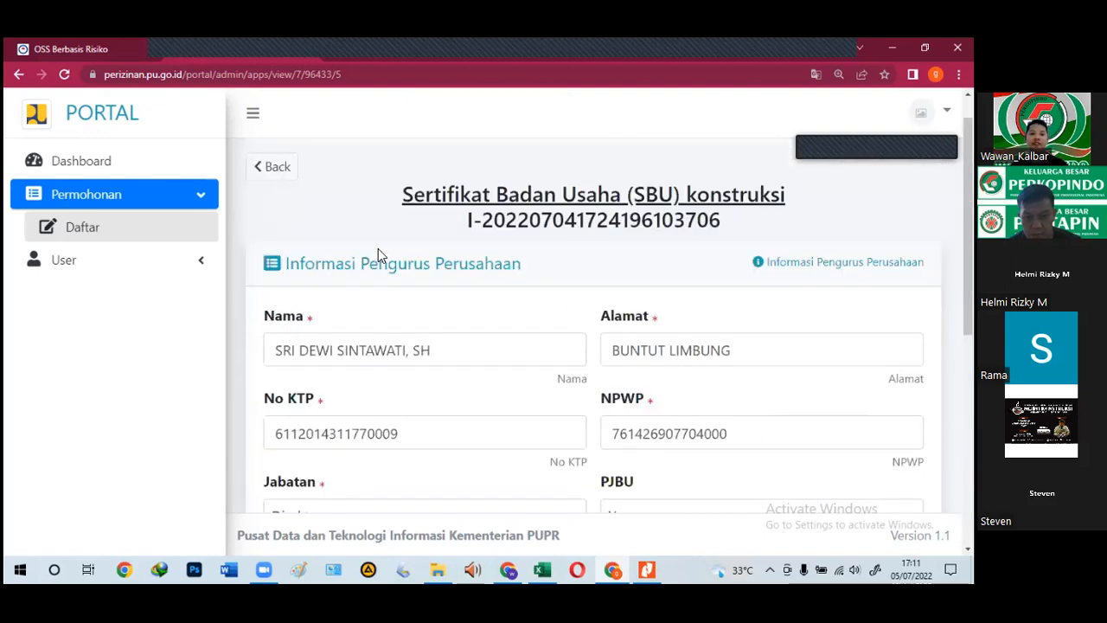
pyautogui.scroll(-5, 386, 249)
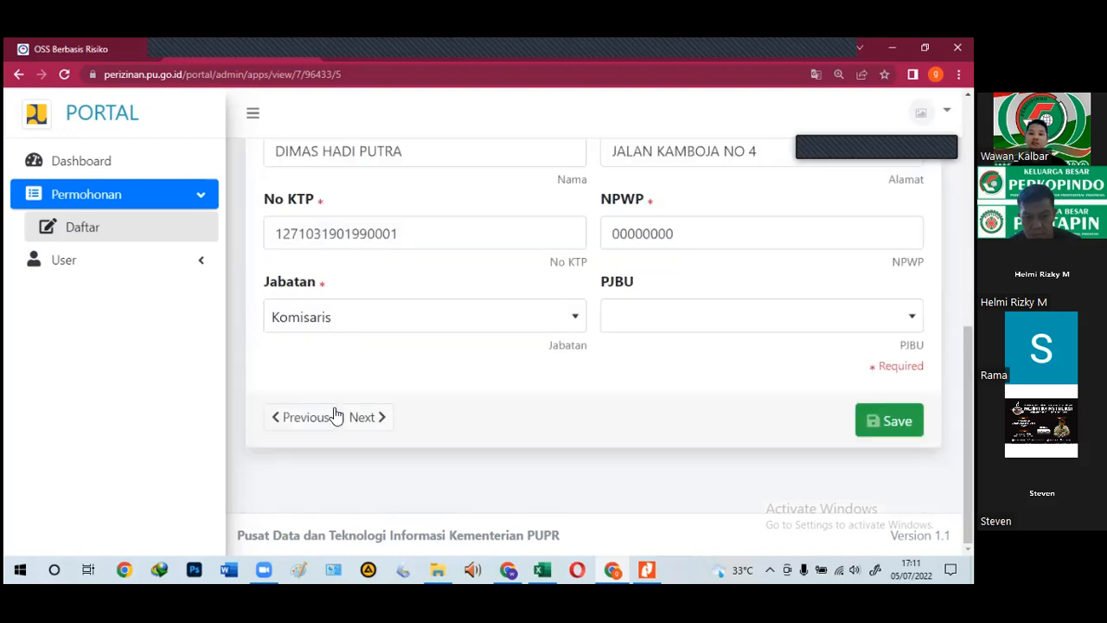
pyautogui.click(368, 418)
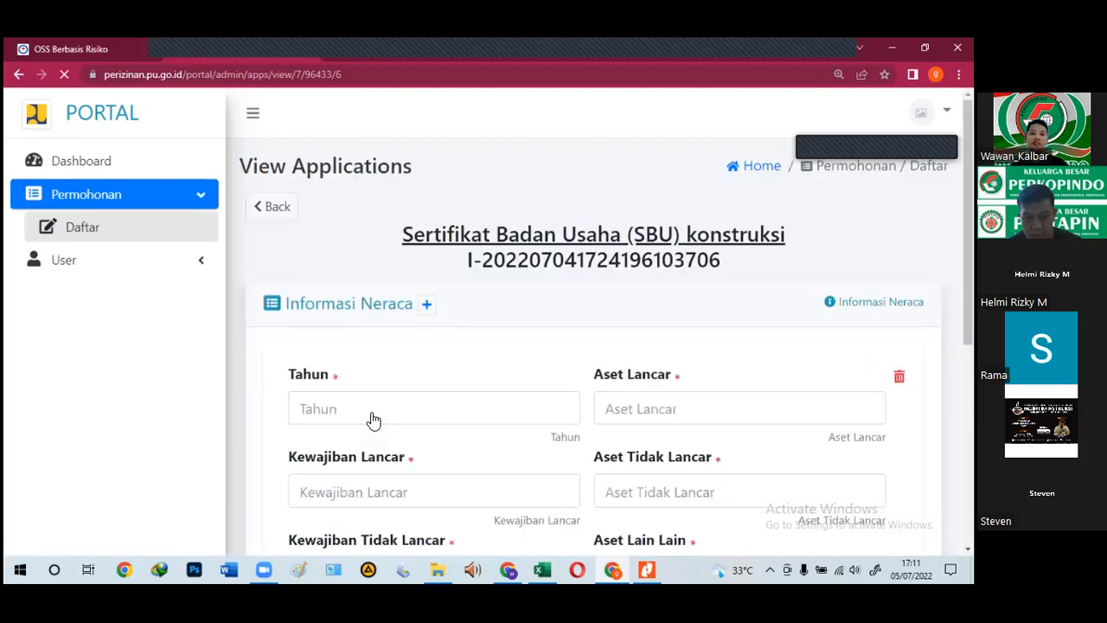
# Step: Zoom the page out and set the balance-sheet entry's Tahun to 2020
pyautogui.scroll(-2, 351, 395)
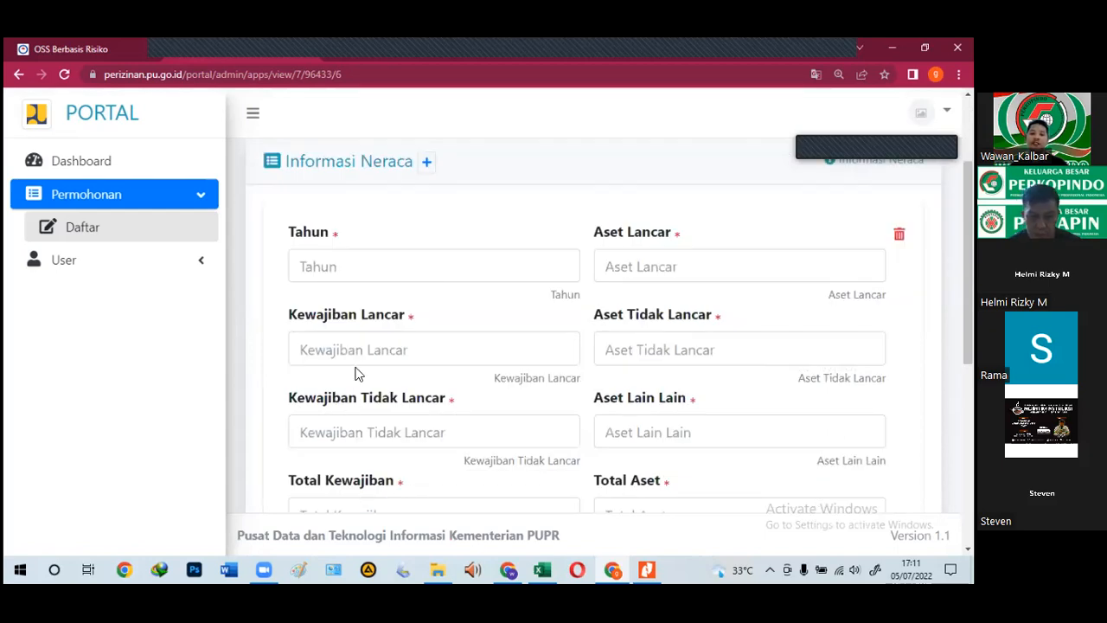
pyautogui.hotkey('ctrl', '-')
pyautogui.hotkey('ctrl', '-')
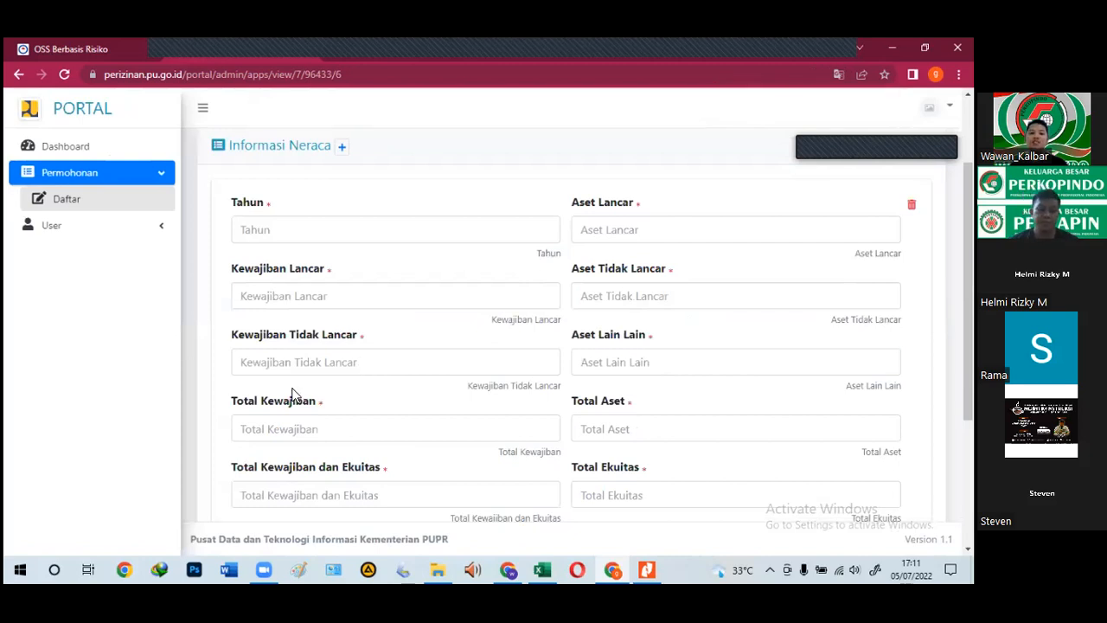
pyautogui.scroll(-1, 298, 396)
pyautogui.scroll(2, 297, 395)
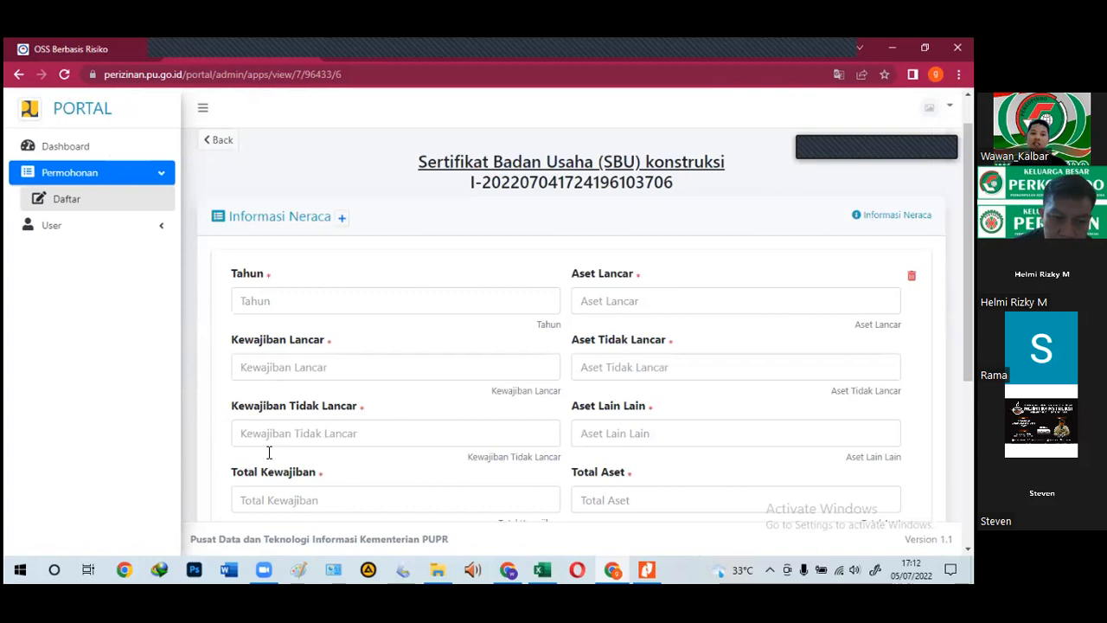
pyautogui.click(256, 301)
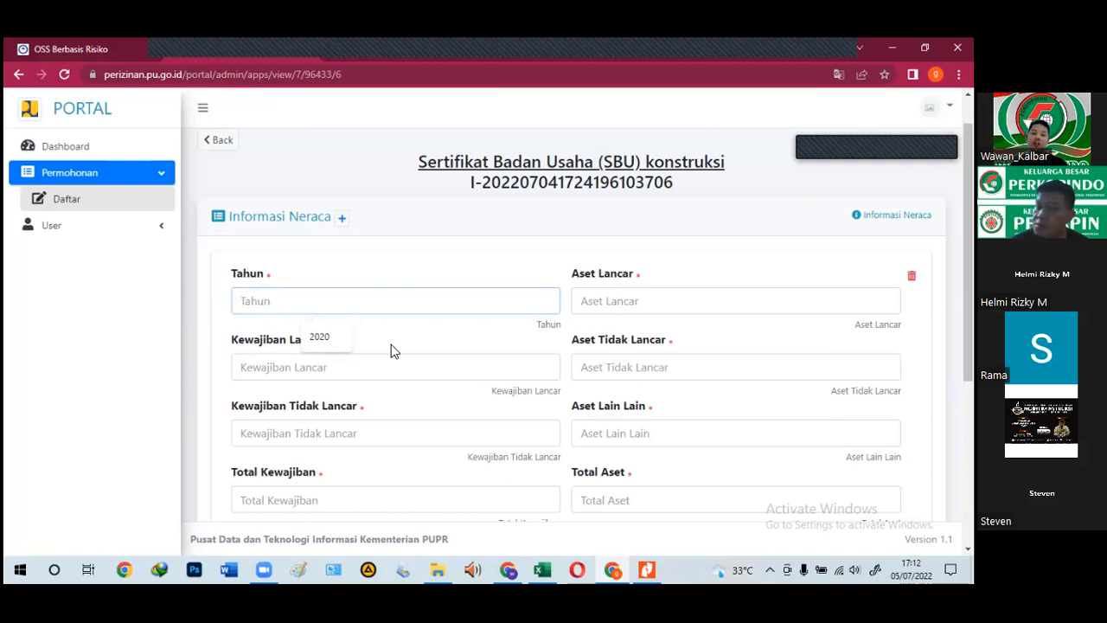
pyautogui.click(309, 345)
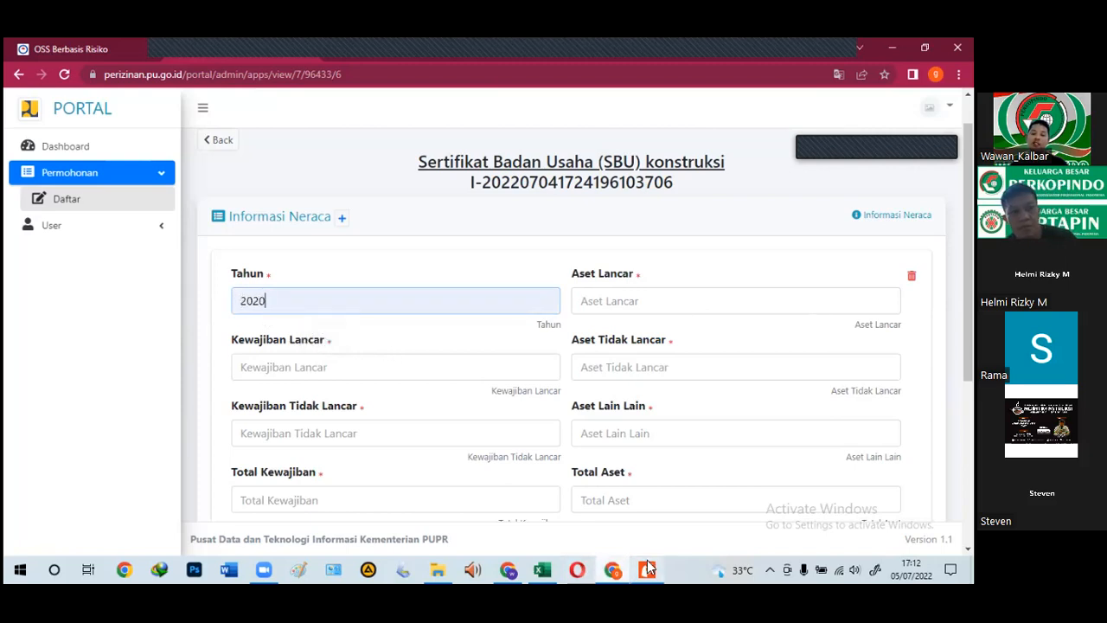
pyautogui.click(615, 563)
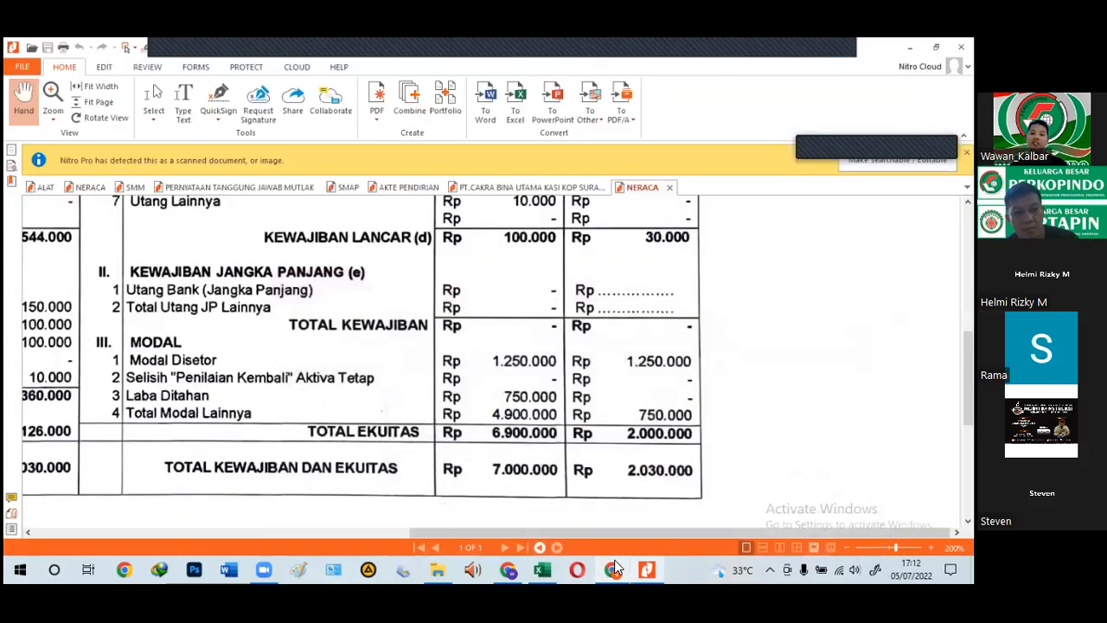
# Step: Scroll through the NERACA balance sheet in Nitro Pro, then return to the portal form
pyautogui.click(614, 562)
pyautogui.click(614, 562)
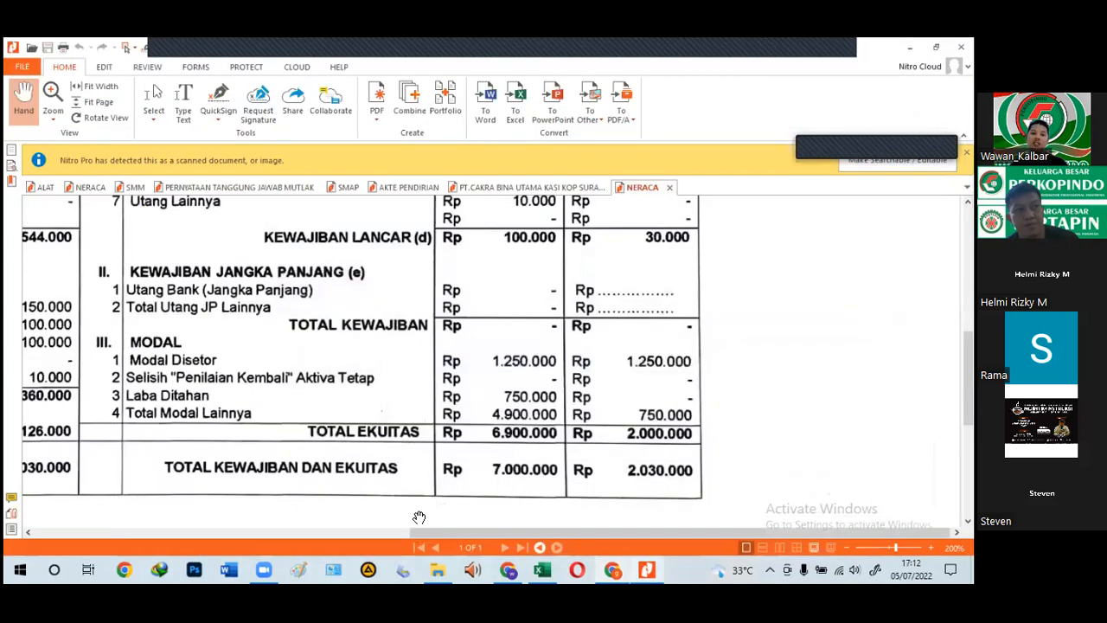
pyautogui.scroll(-2, 536, 402)
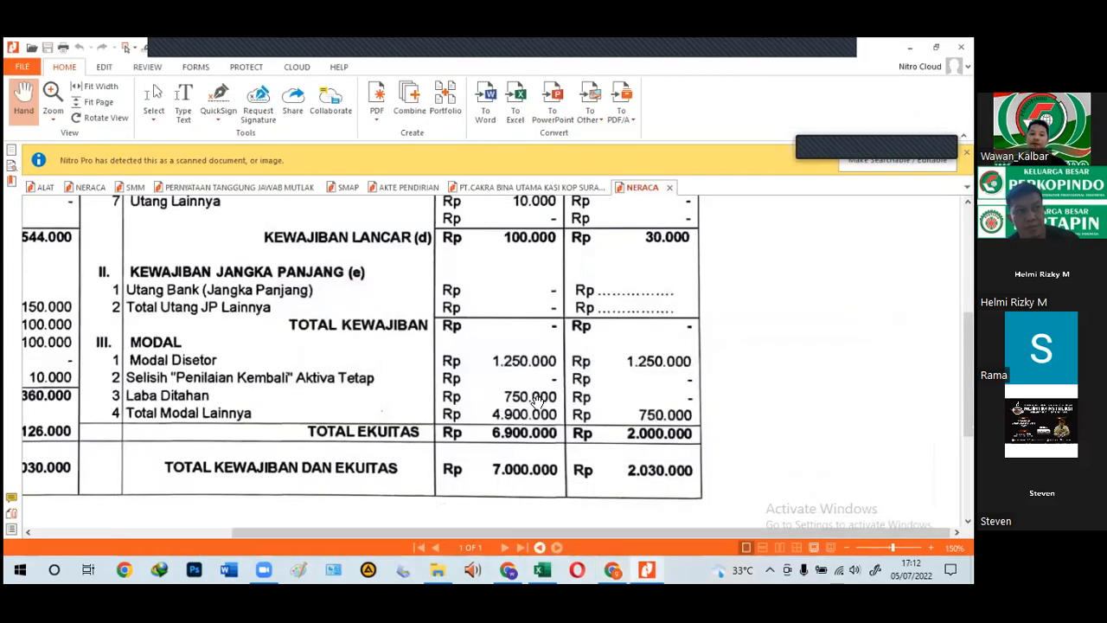
pyautogui.scroll(-1, 536, 400)
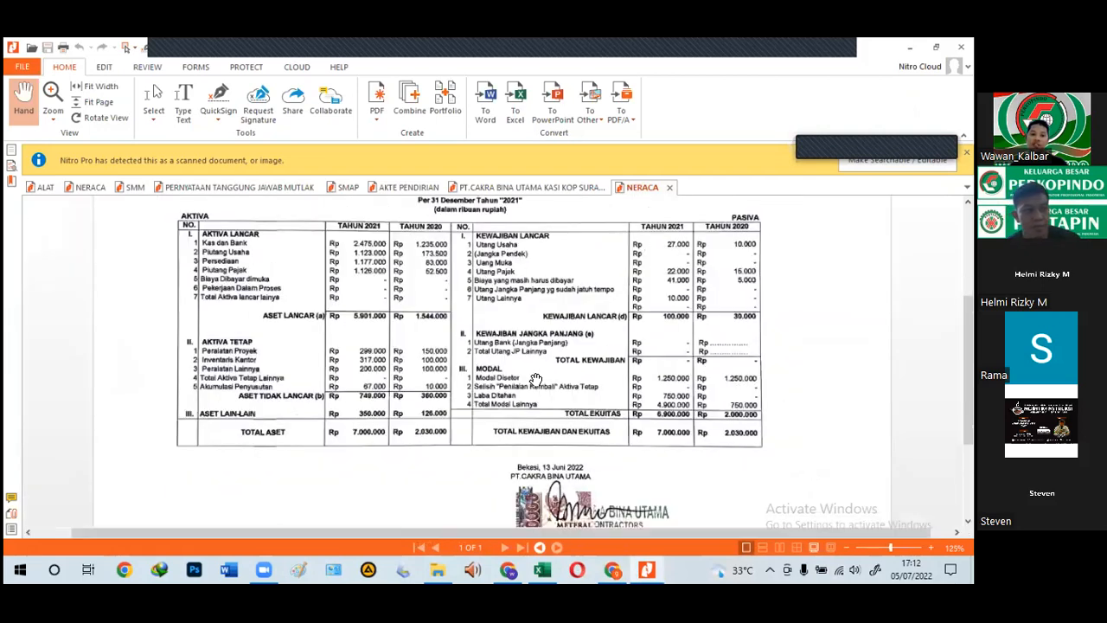
pyautogui.scroll(2, 535, 380)
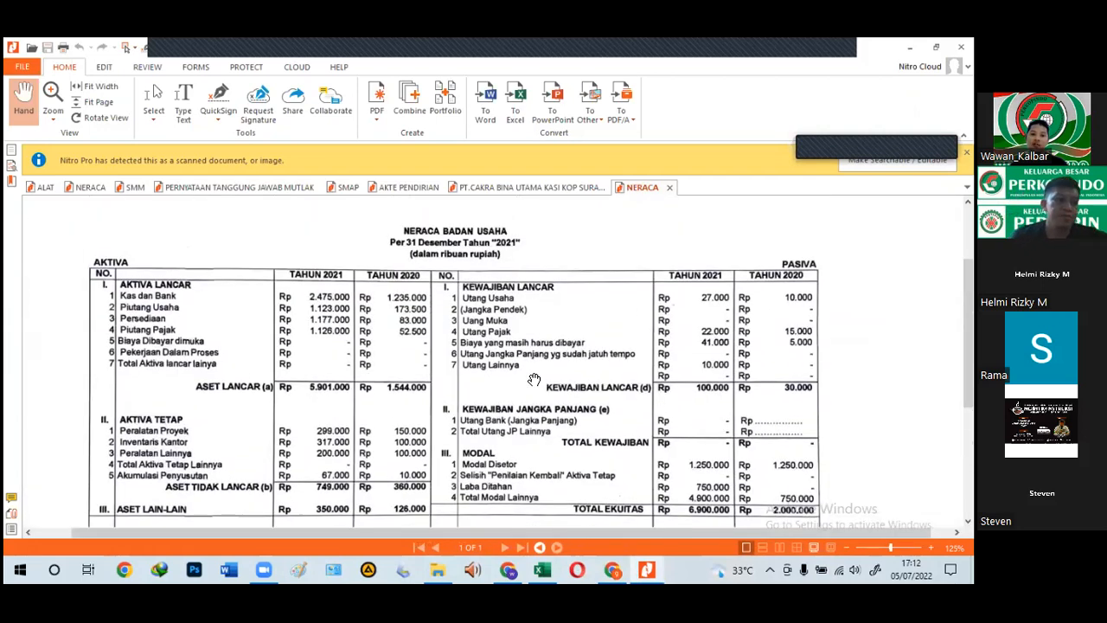
pyautogui.scroll(-1, 535, 380)
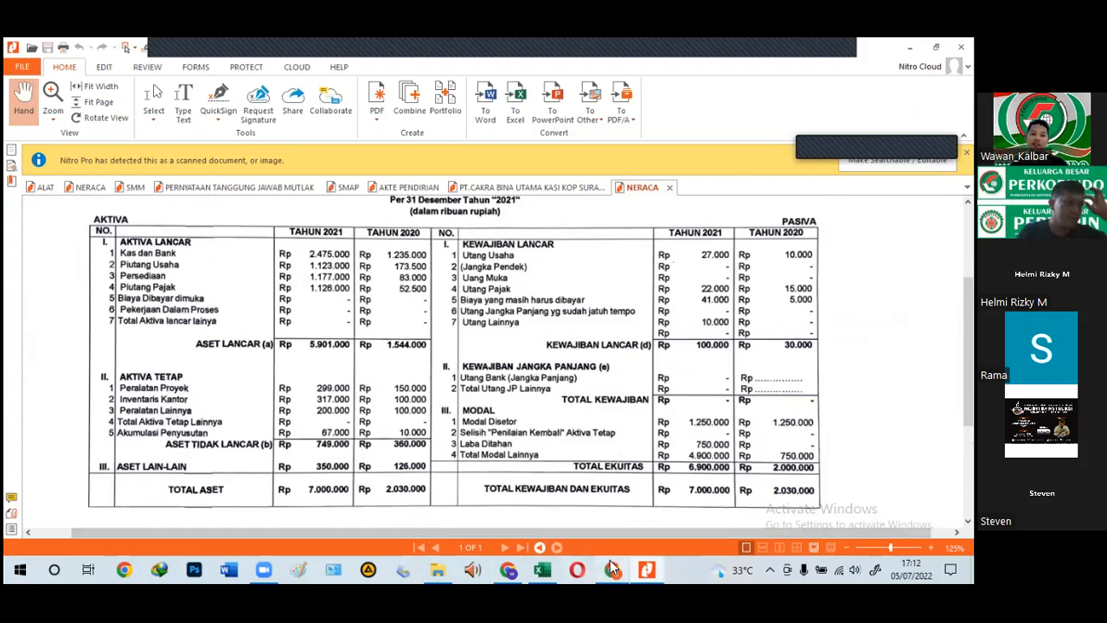
pyautogui.click(611, 568)
pyautogui.click(610, 305)
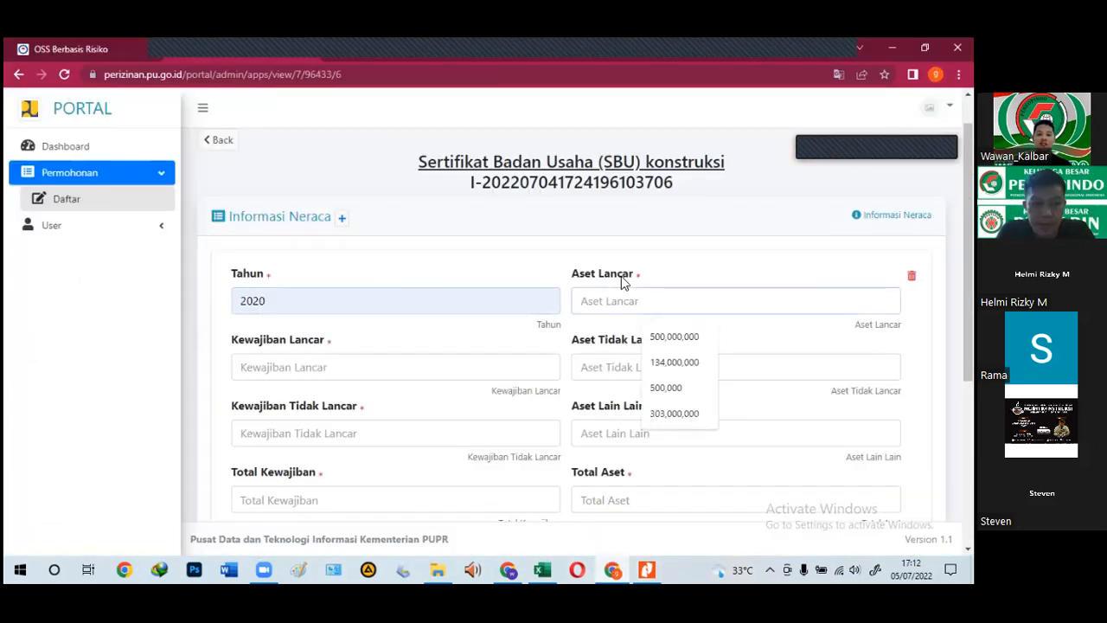
# Step: Enter Aset Lancar 1,544,000,000, checking the figure against the NERACA PDF
pyautogui.write('15440')
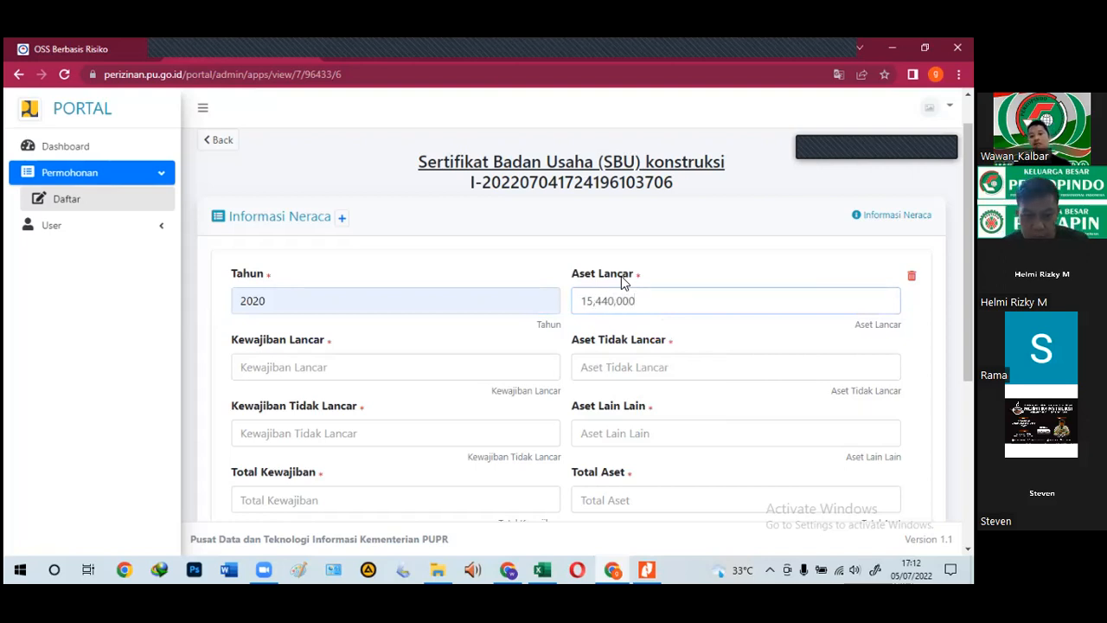
pyautogui.click(650, 566)
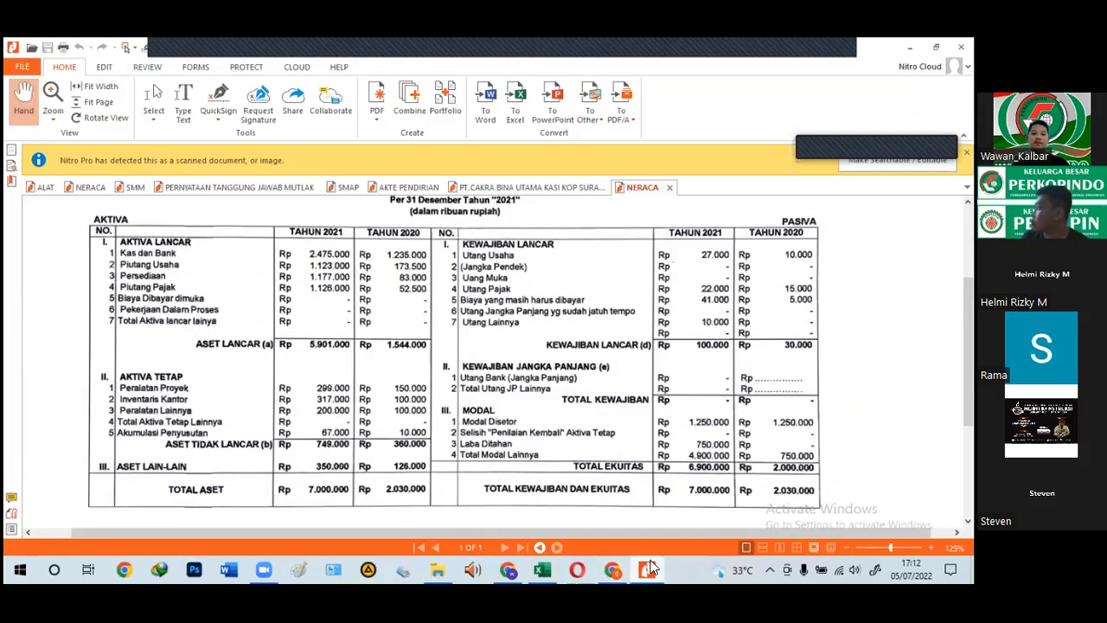
pyautogui.click(652, 567)
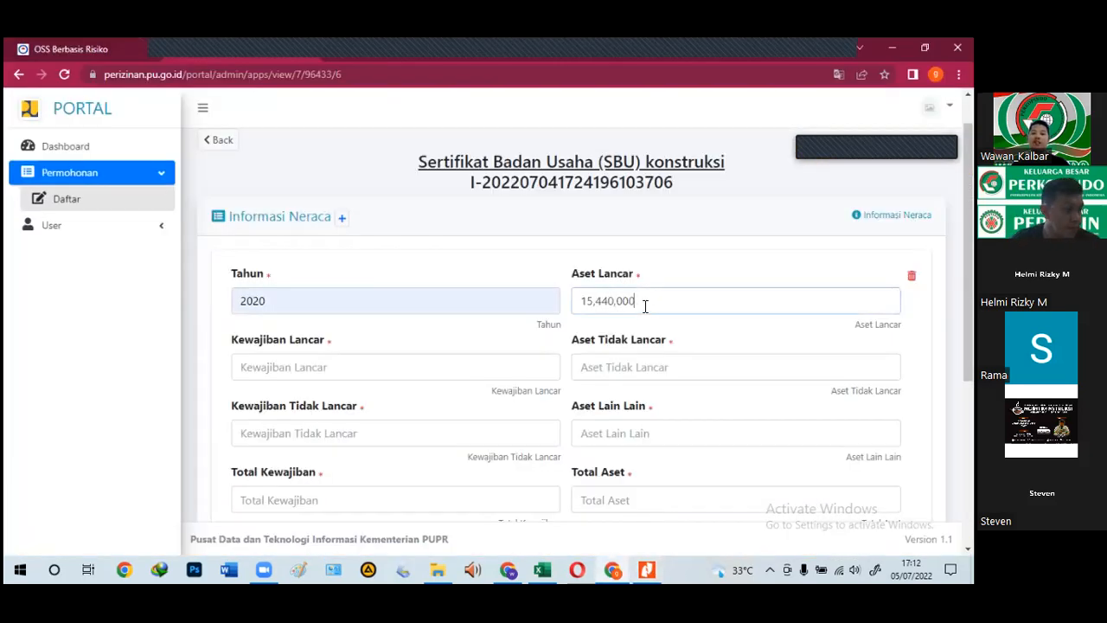
pyautogui.press('BackSpace')
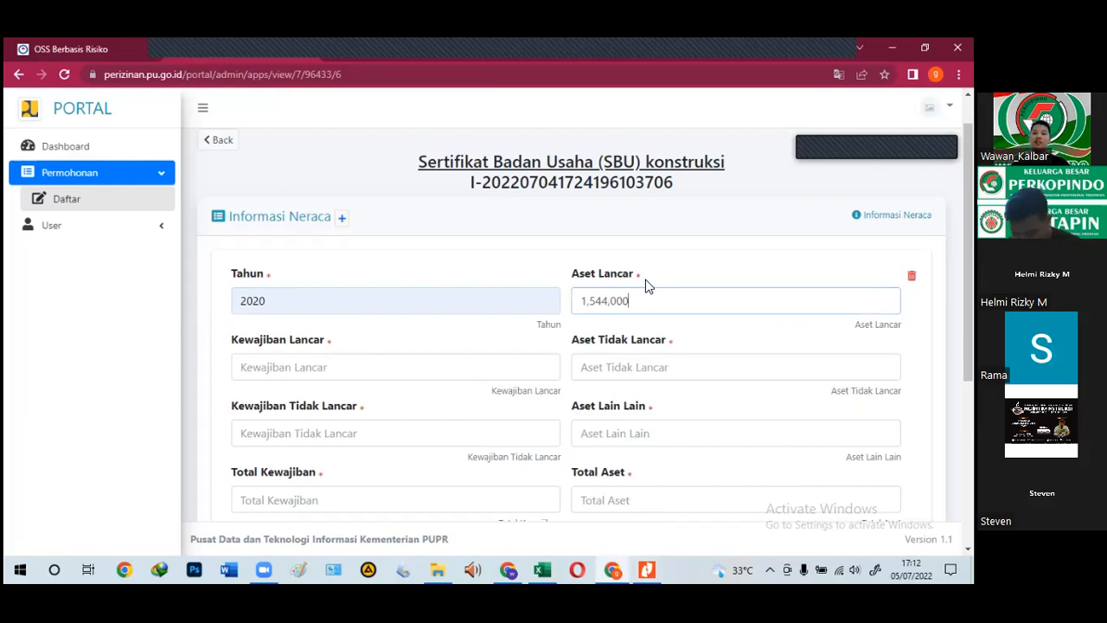
pyautogui.write('000')
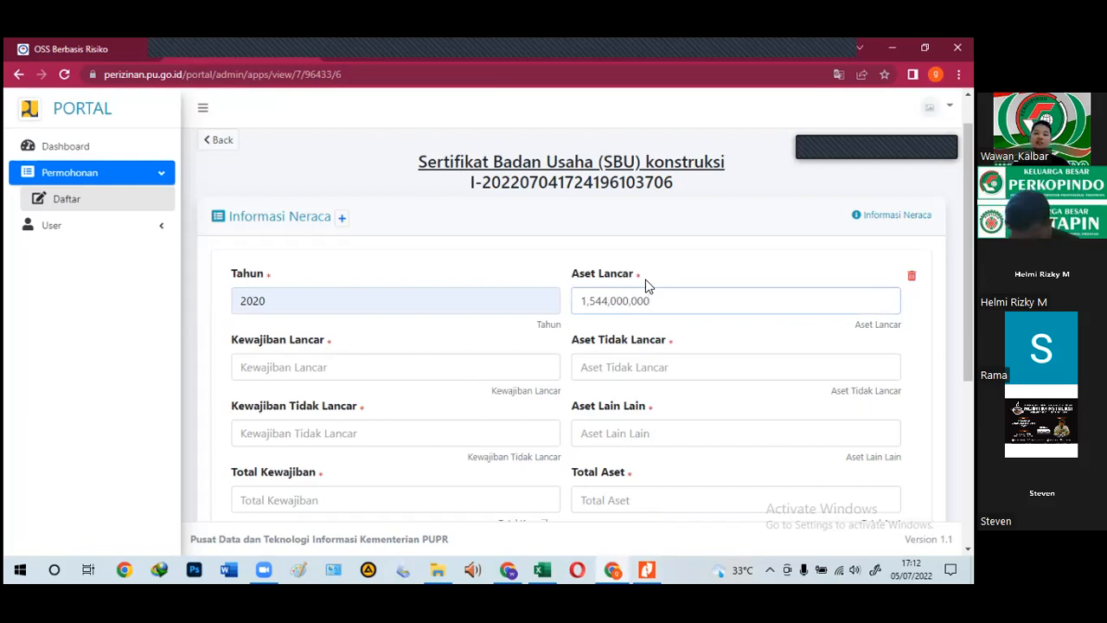
pyautogui.click(649, 568)
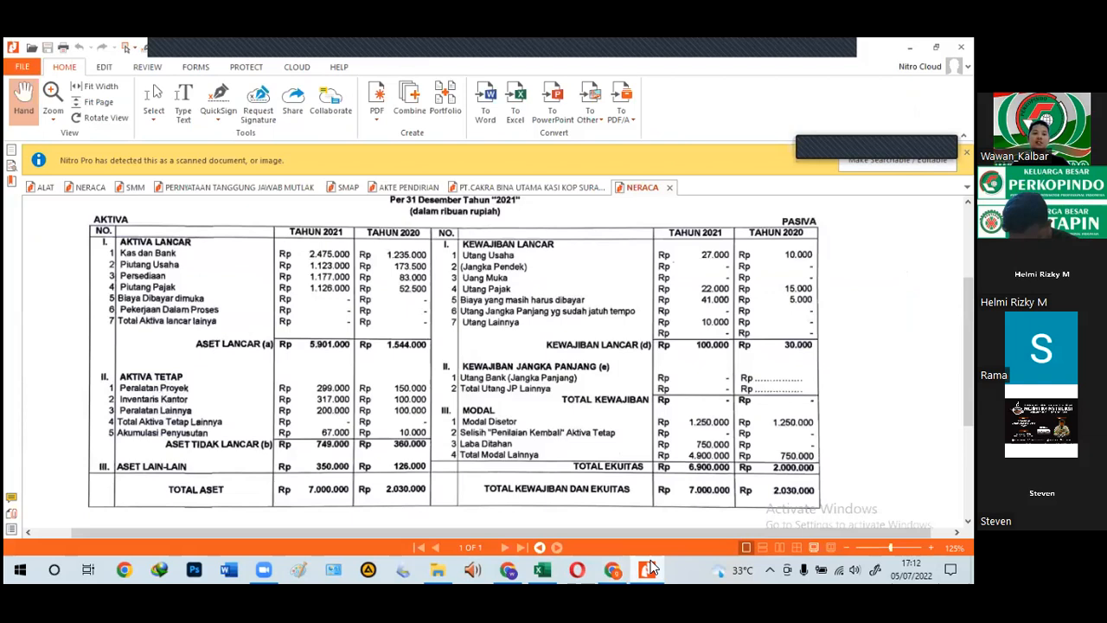
pyautogui.click(649, 568)
pyautogui.click(649, 569)
pyautogui.click(650, 568)
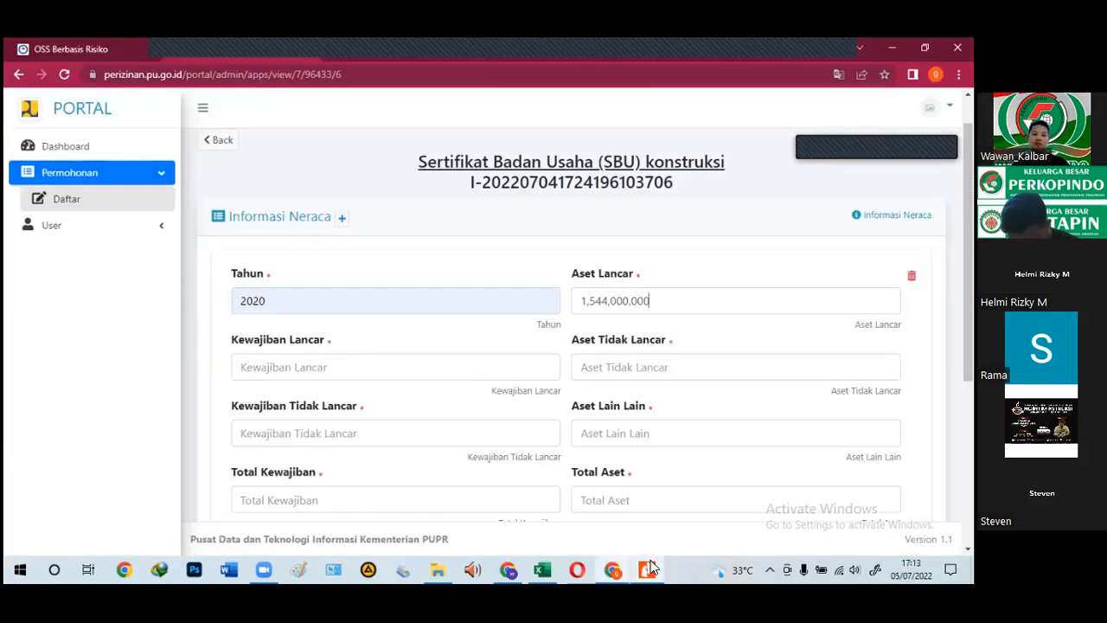
pyautogui.scroll(-1, 524, 411)
pyautogui.click(645, 568)
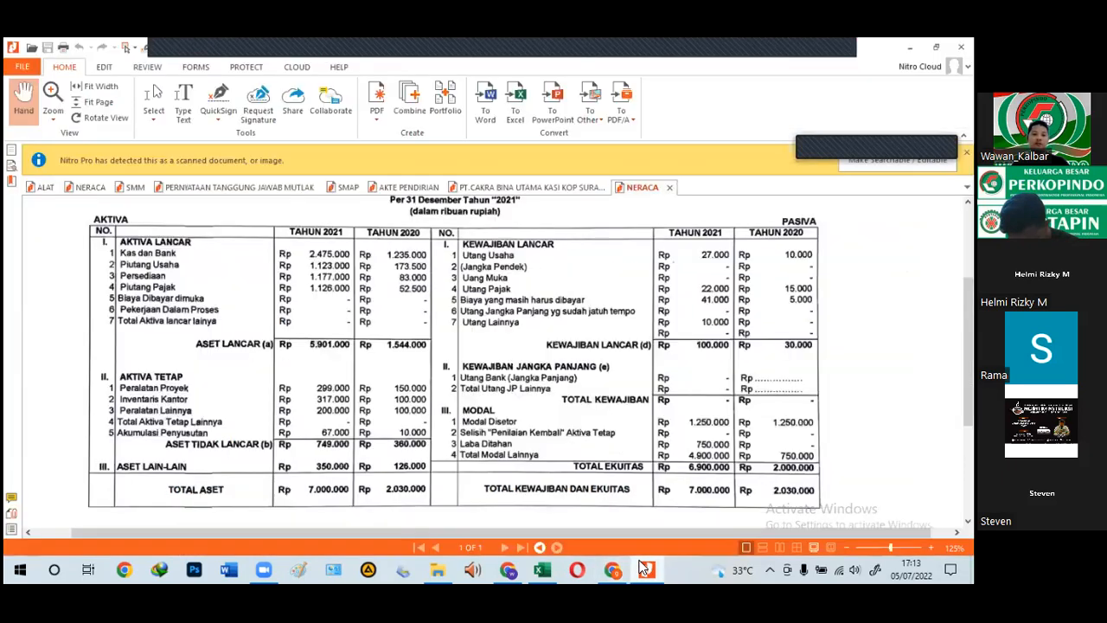
pyautogui.hotkey('alt', 'Tab')
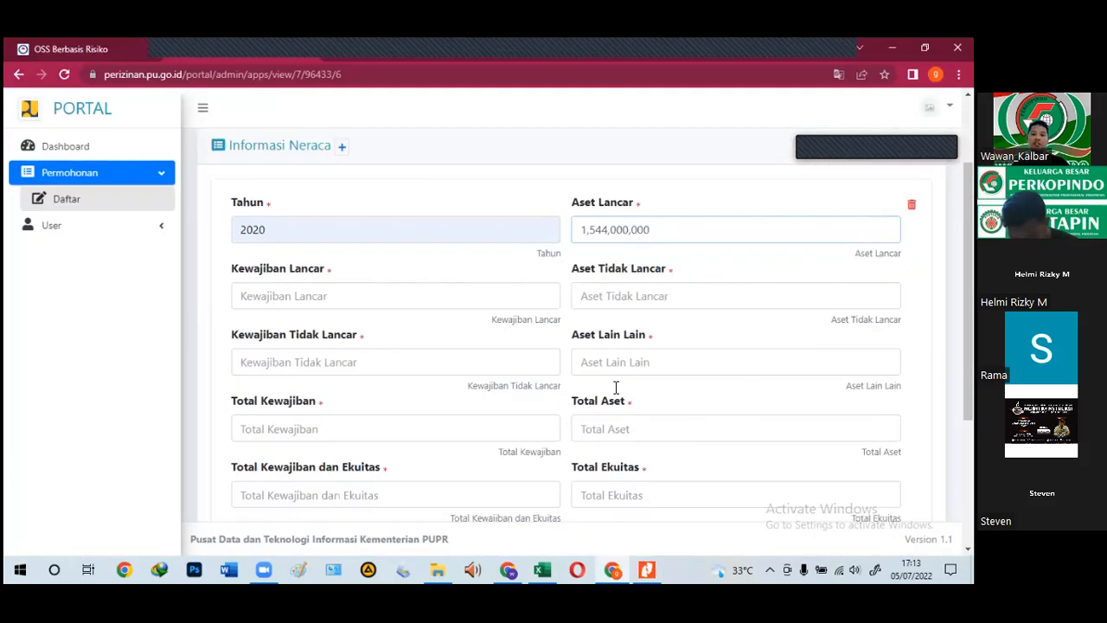
# Step: Enter Aset Tidak Lancar 360,000,000, Aset Lain Lain 126,000,000 and Kewajiban Lancar 30,000,000
pyautogui.click(627, 298)
pyautogui.write('36')
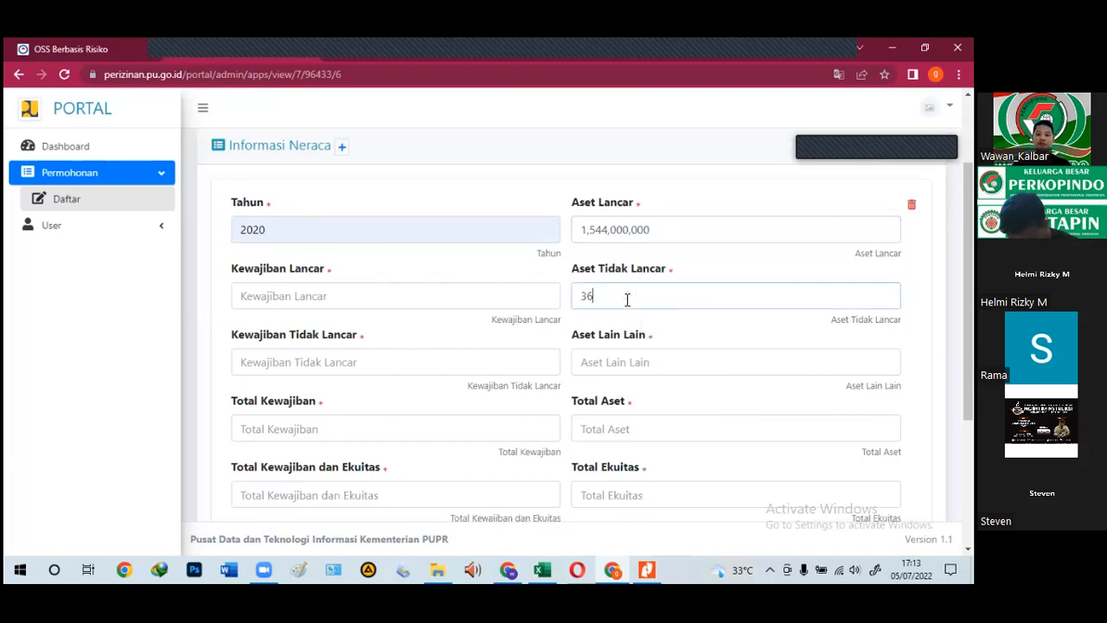
pyautogui.write('0,000,000')
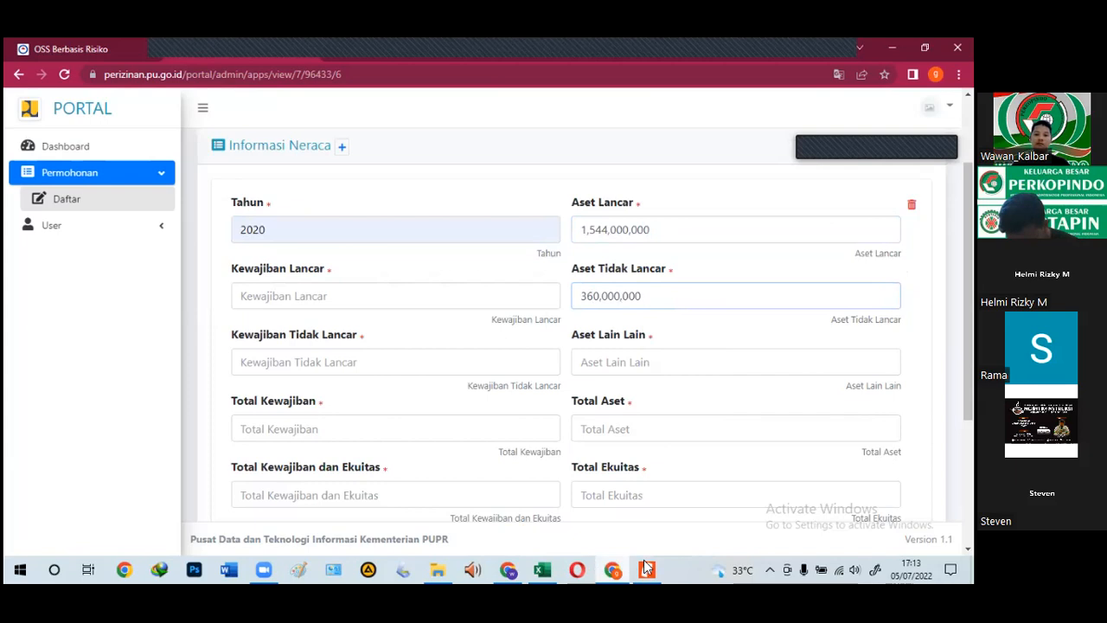
pyautogui.click(647, 569)
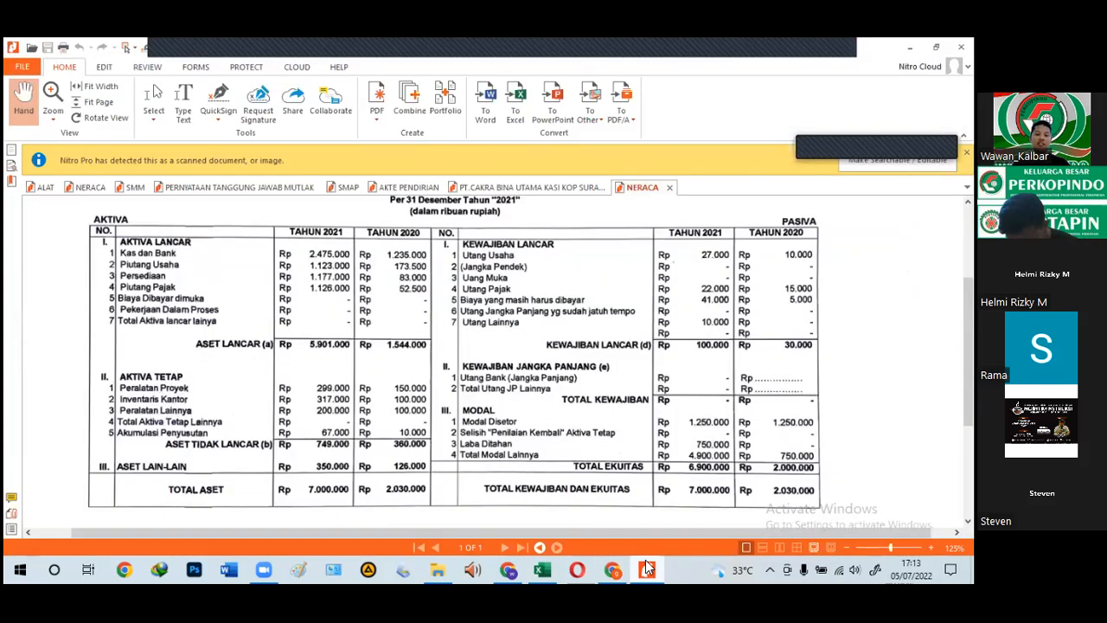
pyautogui.hotkey('alt', 'Tab')
pyautogui.click(599, 361)
pyautogui.write('1')
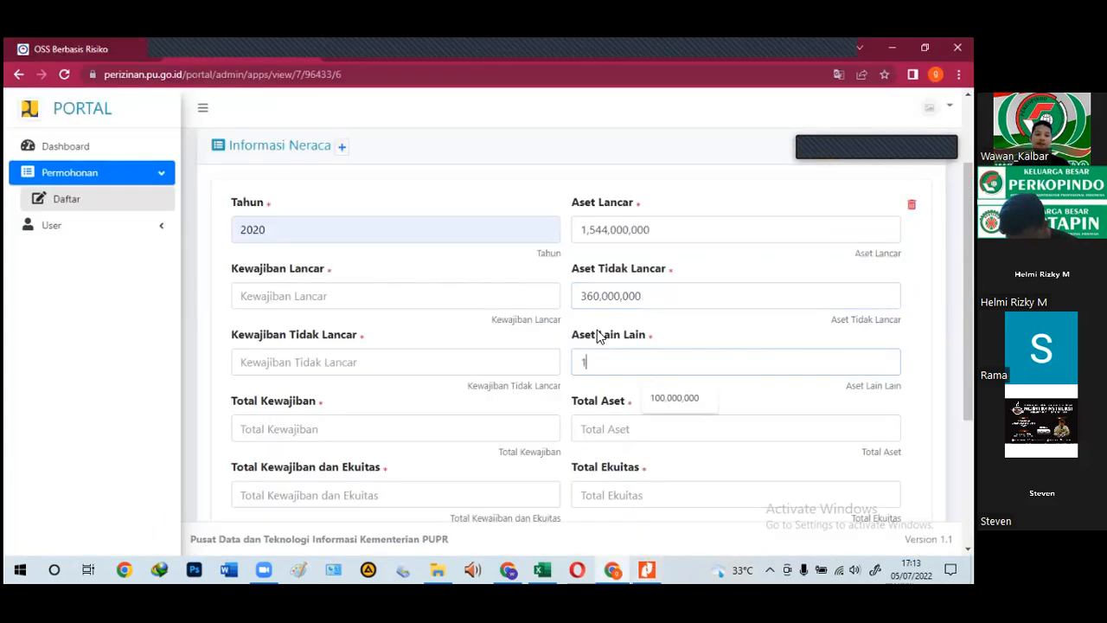
pyautogui.write('26,000,00')
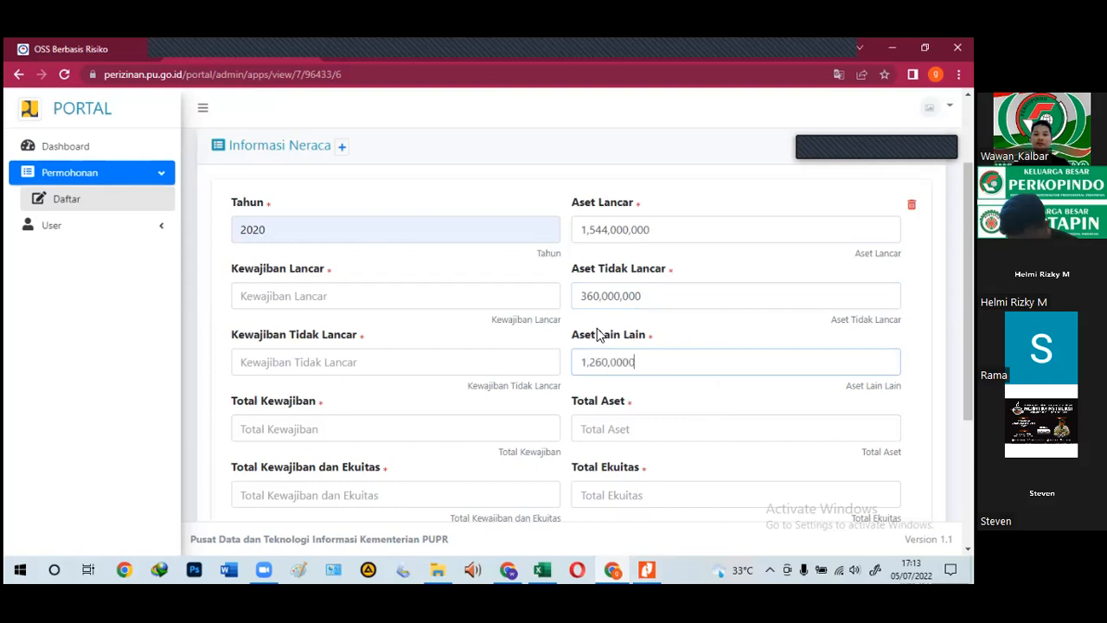
pyautogui.write('0')
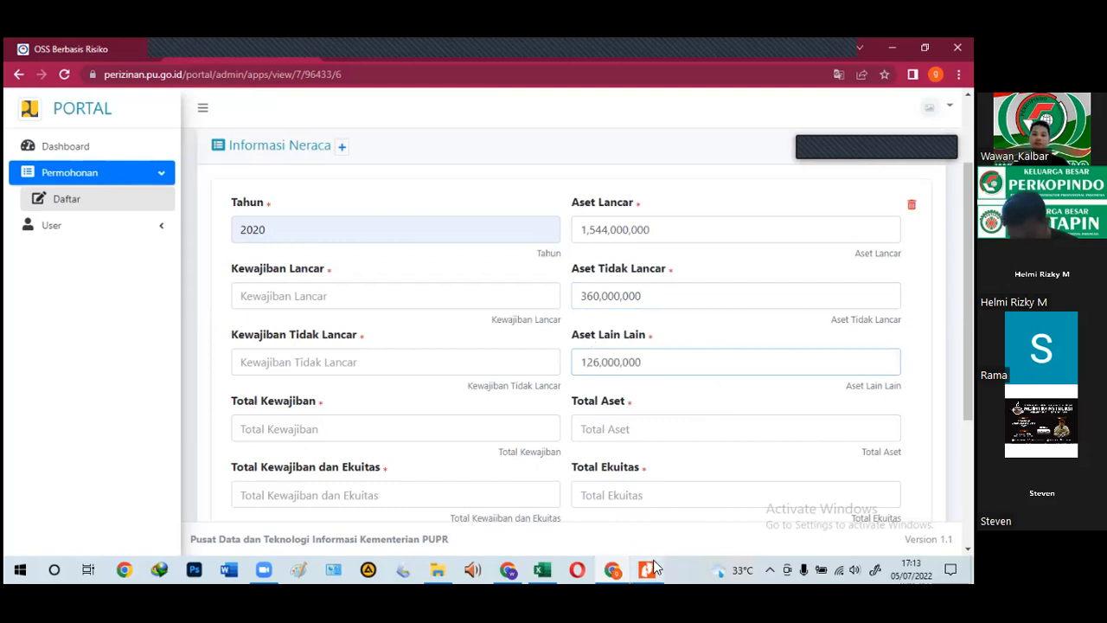
pyautogui.click(653, 561)
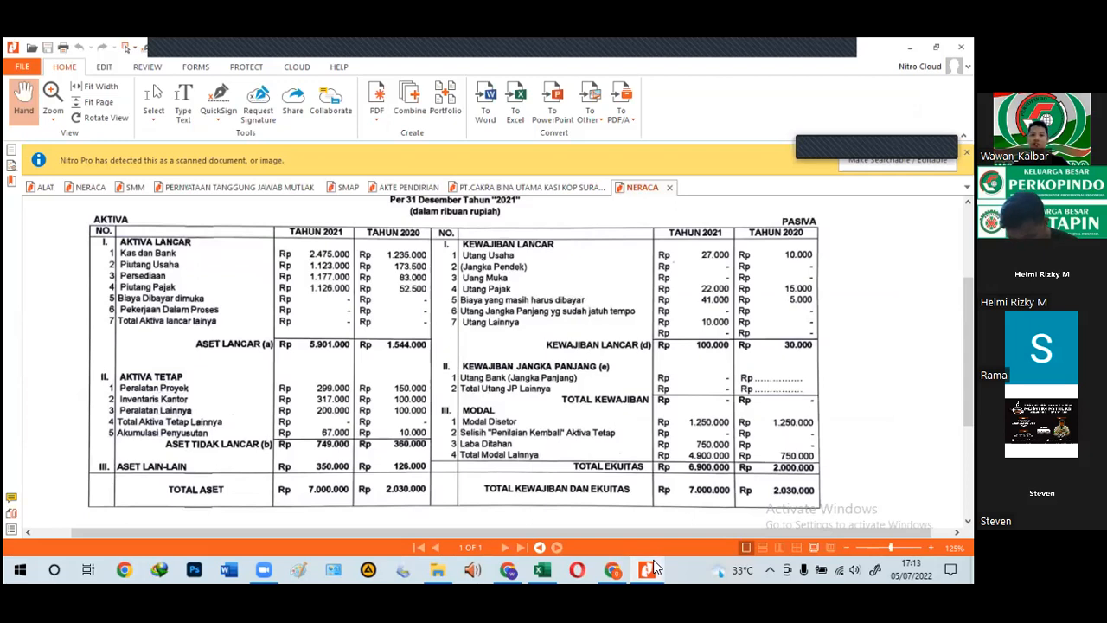
pyautogui.hotkey('alt', 'Tab')
pyautogui.click(332, 299)
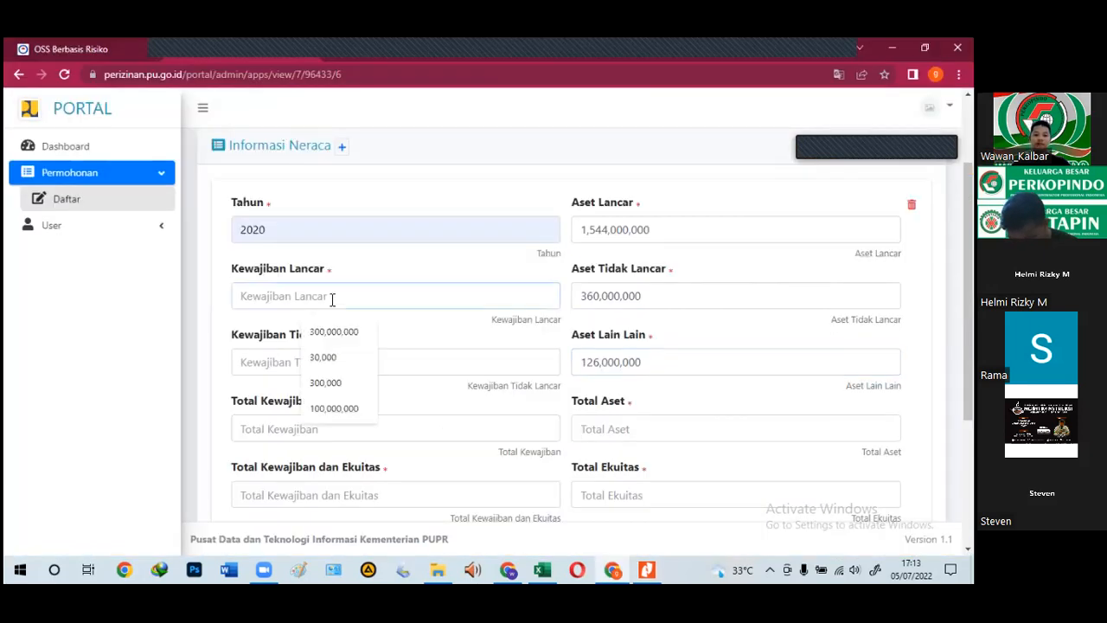
pyautogui.write('300.000')
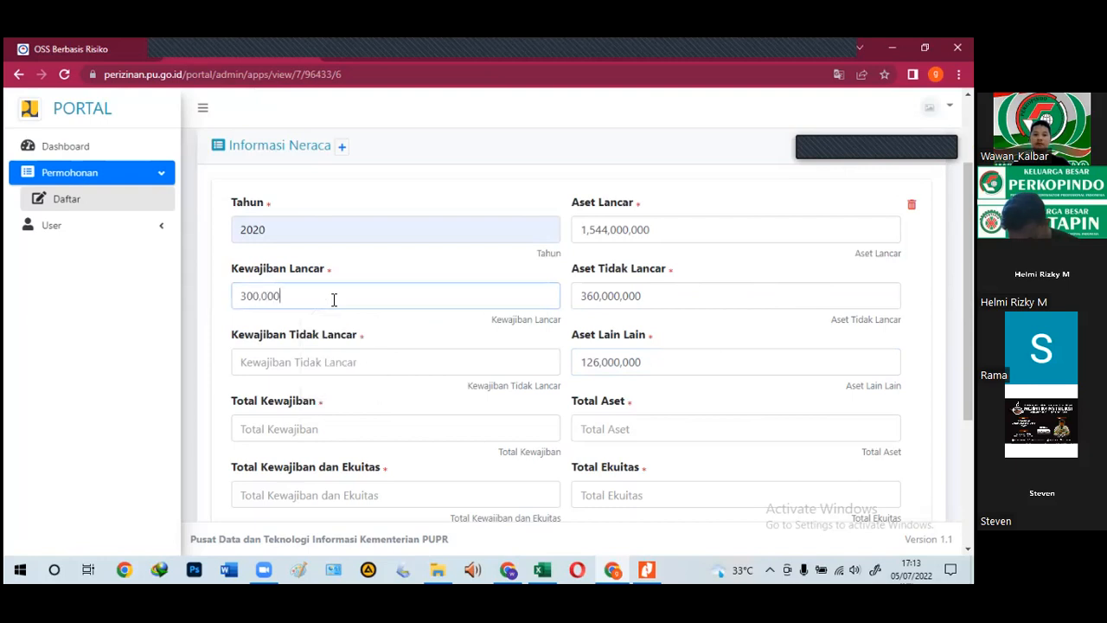
pyautogui.write('0,0')
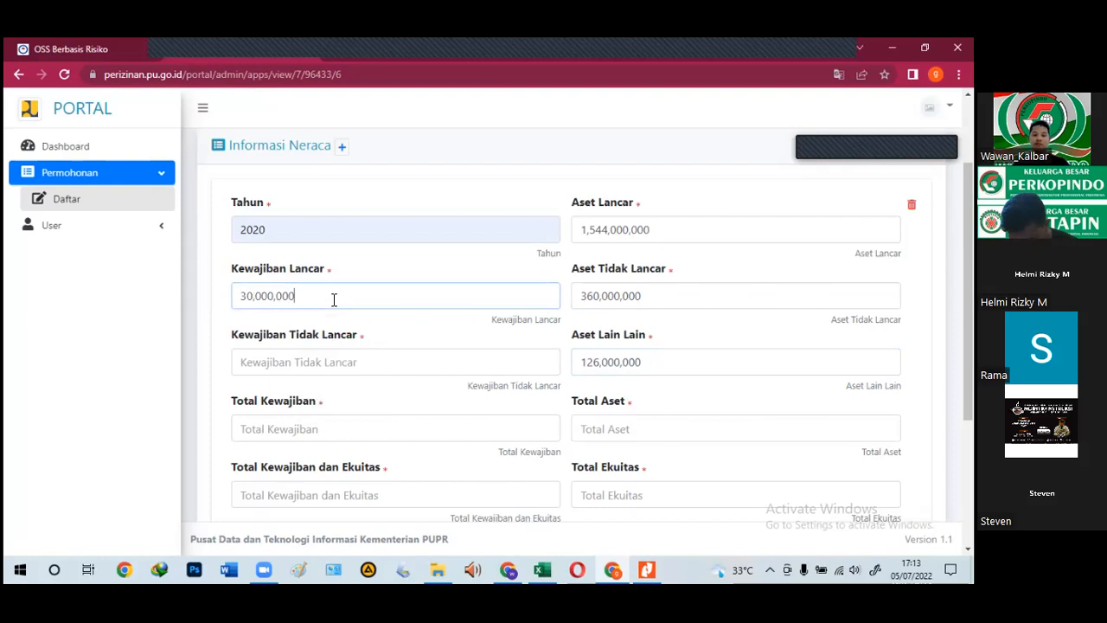
pyautogui.click(645, 567)
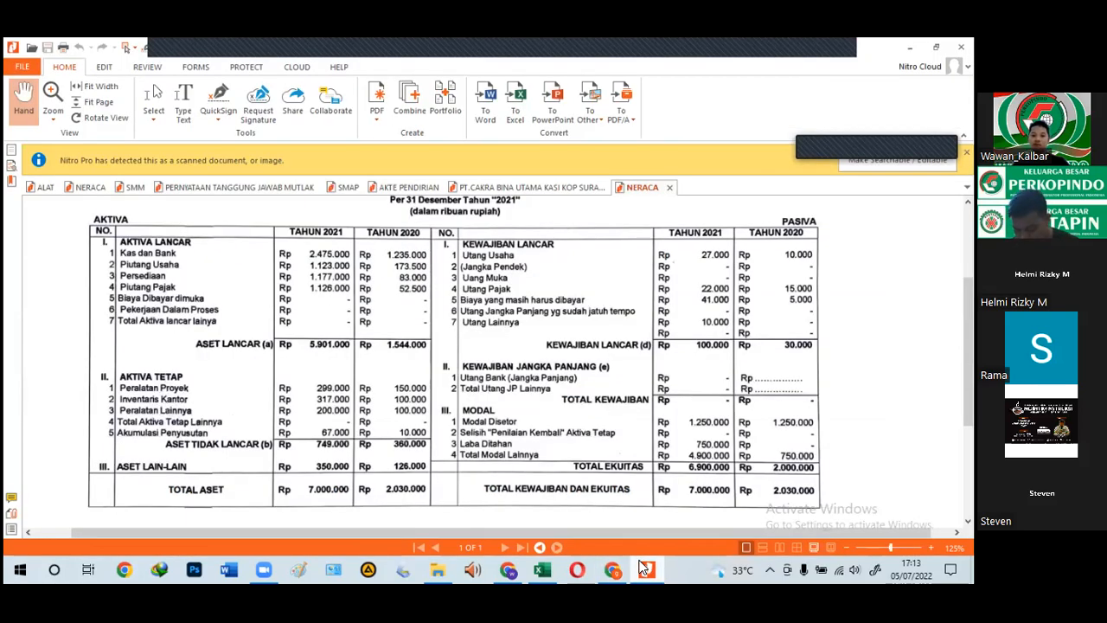
pyautogui.click(646, 568)
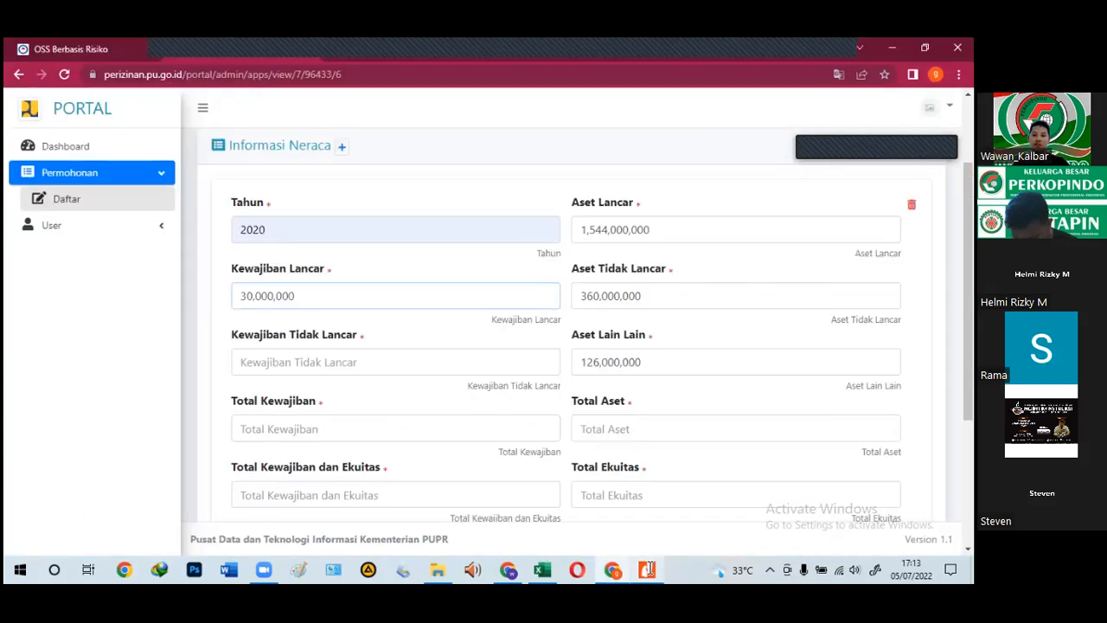
# Step: Enter Total Aset 2,030,000,000 after checking the totals in the balance sheet
pyautogui.scroll(-1, 678, 459)
pyautogui.click(650, 423)
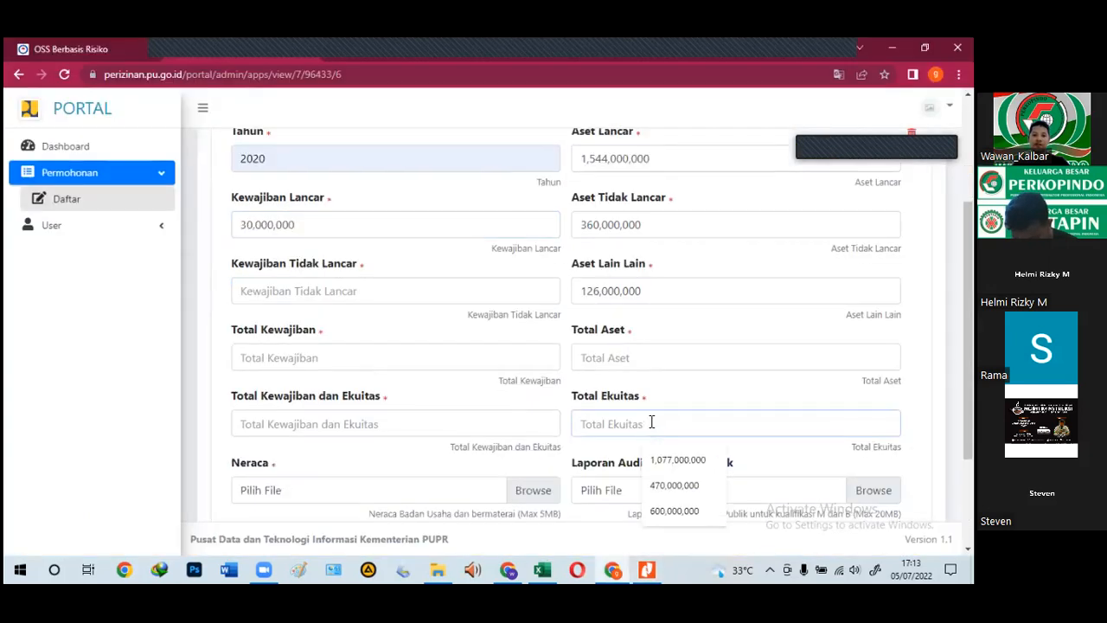
pyautogui.write('200,000,0000')
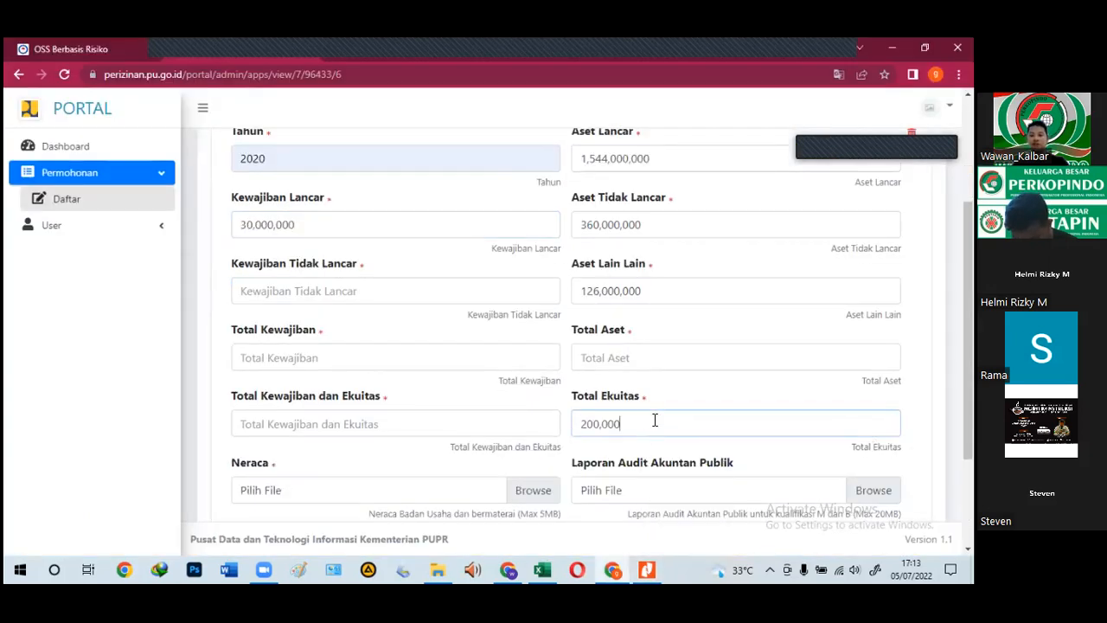
pyautogui.click(649, 568)
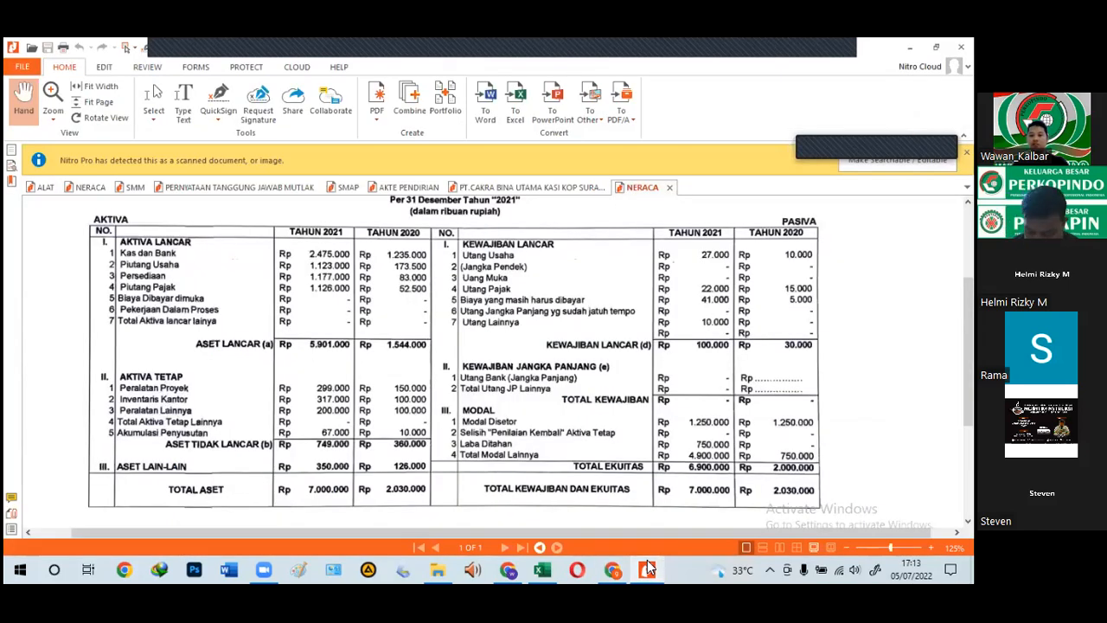
pyautogui.hotkey('alt', 'Tab')
pyautogui.click(643, 359)
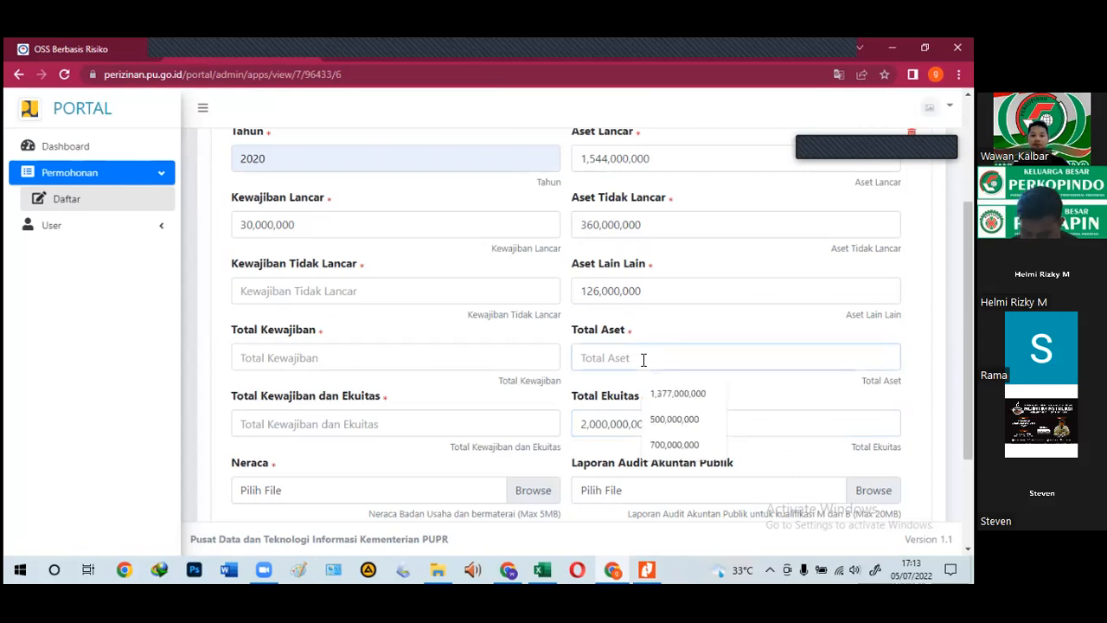
pyautogui.write('2,030')
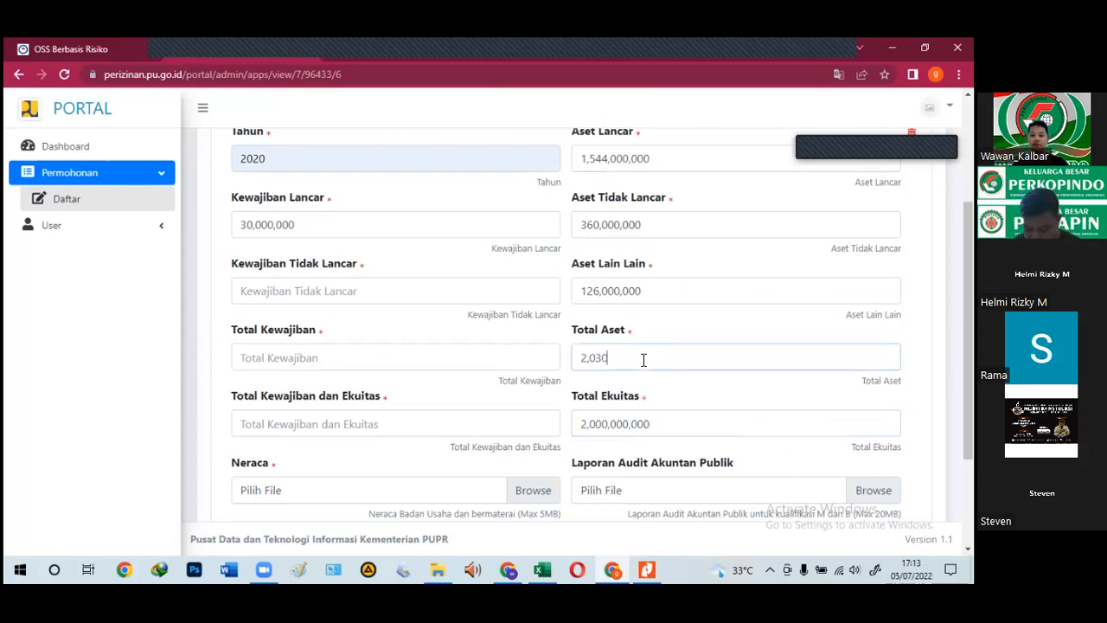
pyautogui.write(',000,000')
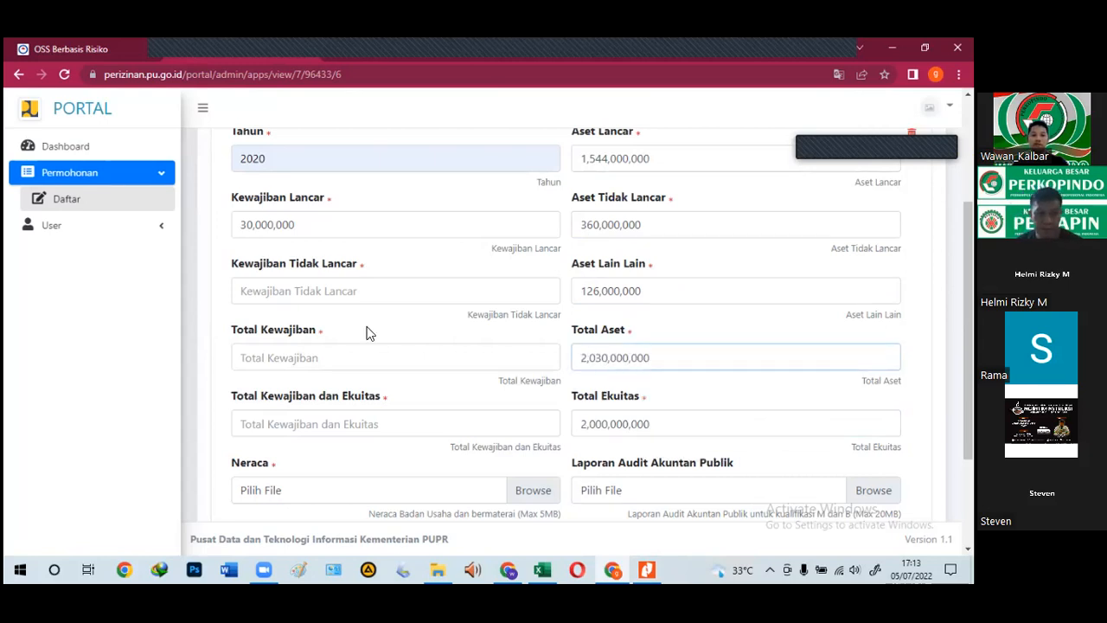
# Step: Set Kewajiban Tidak Lancar and Total Kewajiban to 0, Total Kewajiban dan Ekuitas to 2,030,000,000
pyautogui.click(272, 295)
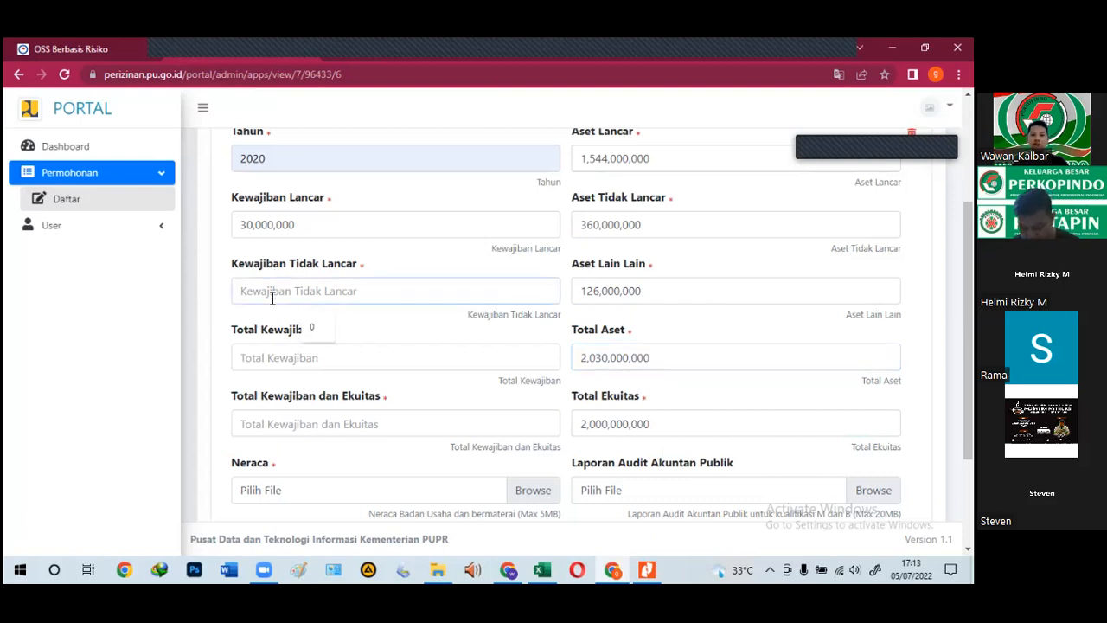
pyautogui.write('0')
pyautogui.click(271, 360)
pyautogui.write('0')
pyautogui.press('Tab')
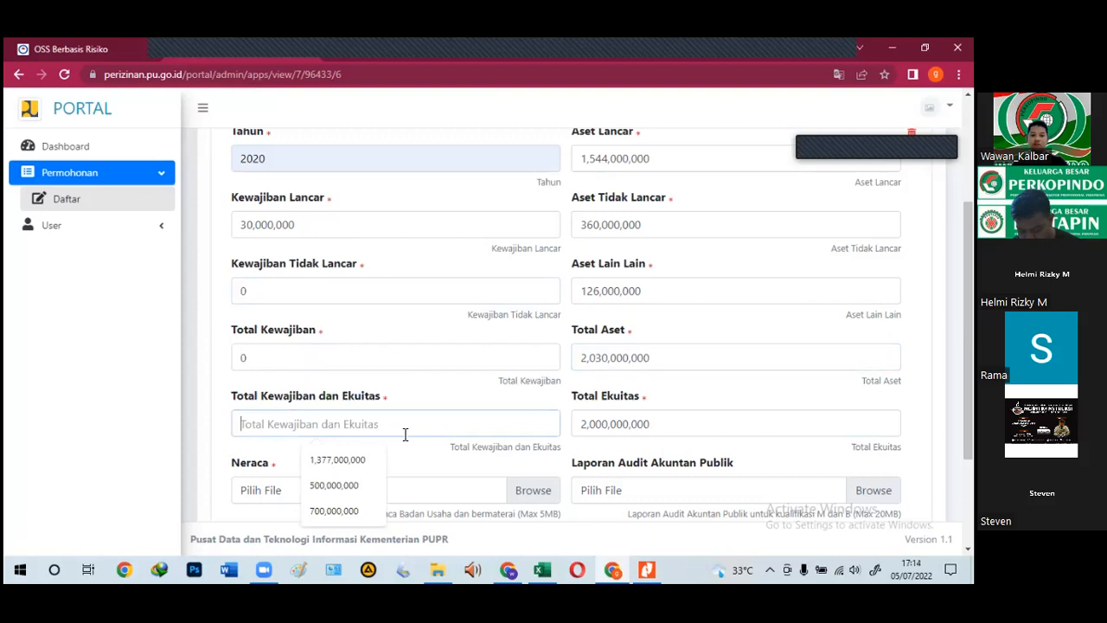
pyautogui.write('2,030,')
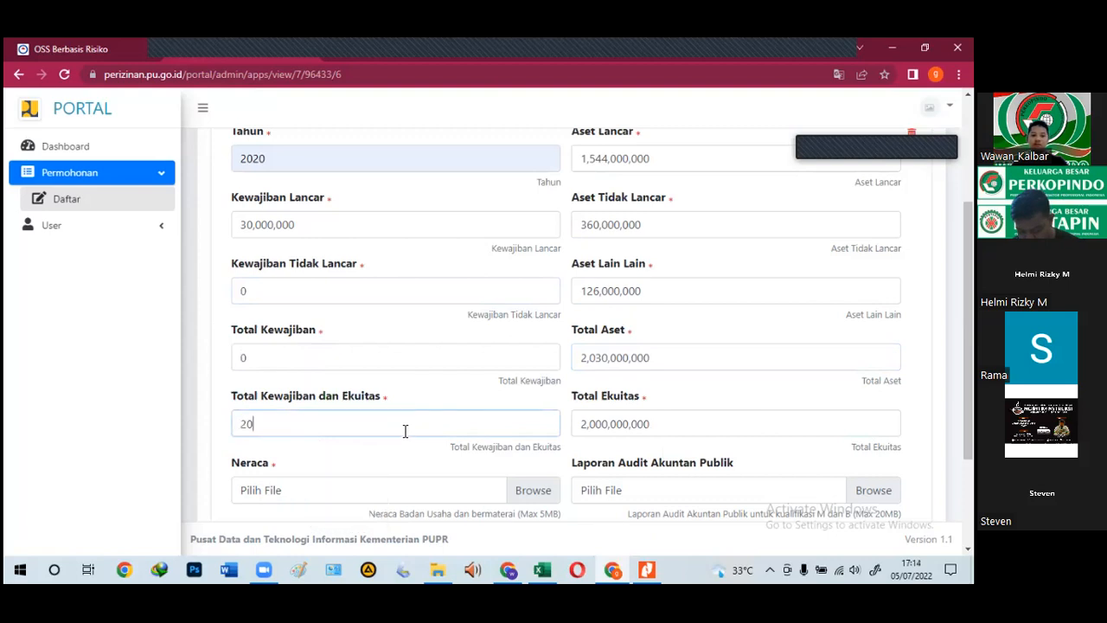
pyautogui.write('000')
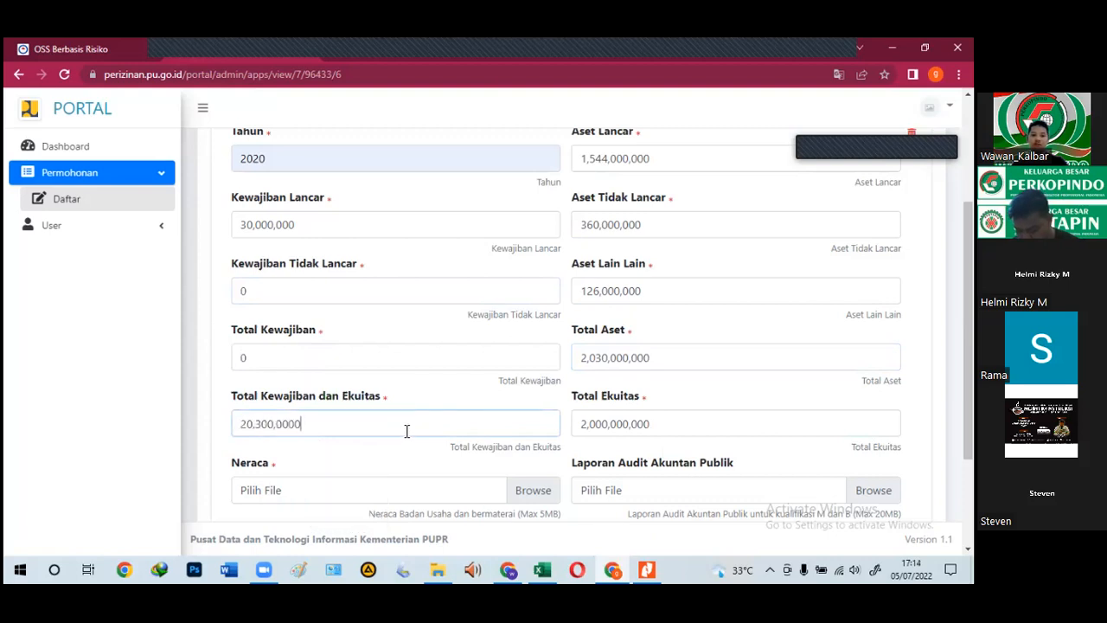
pyautogui.write(',000')
pyautogui.scroll(-1, 450, 465)
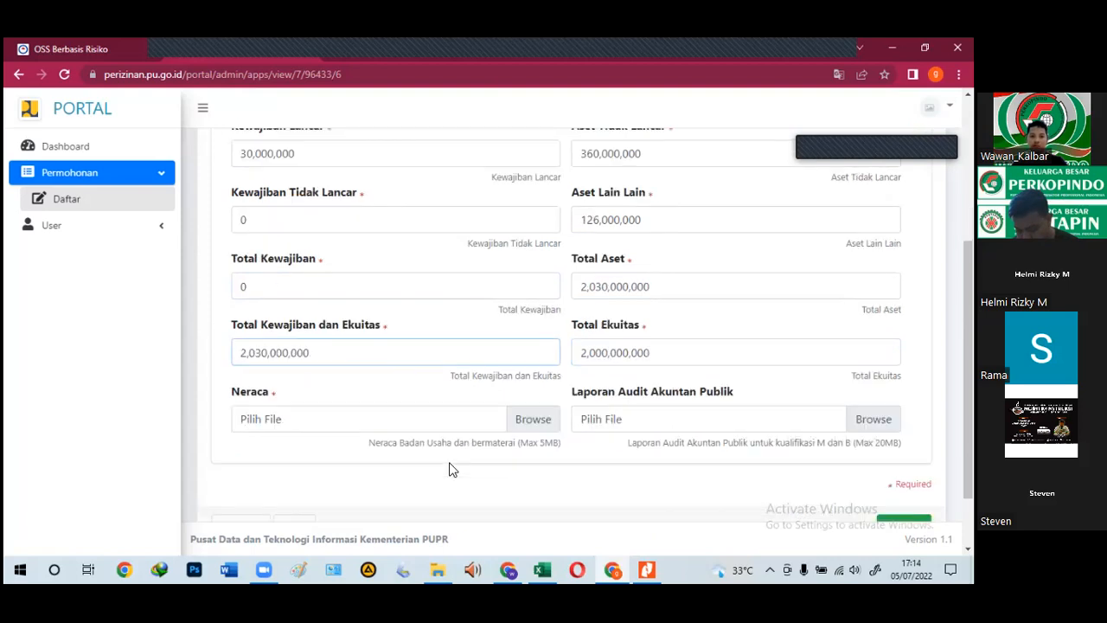
pyautogui.click(447, 422)
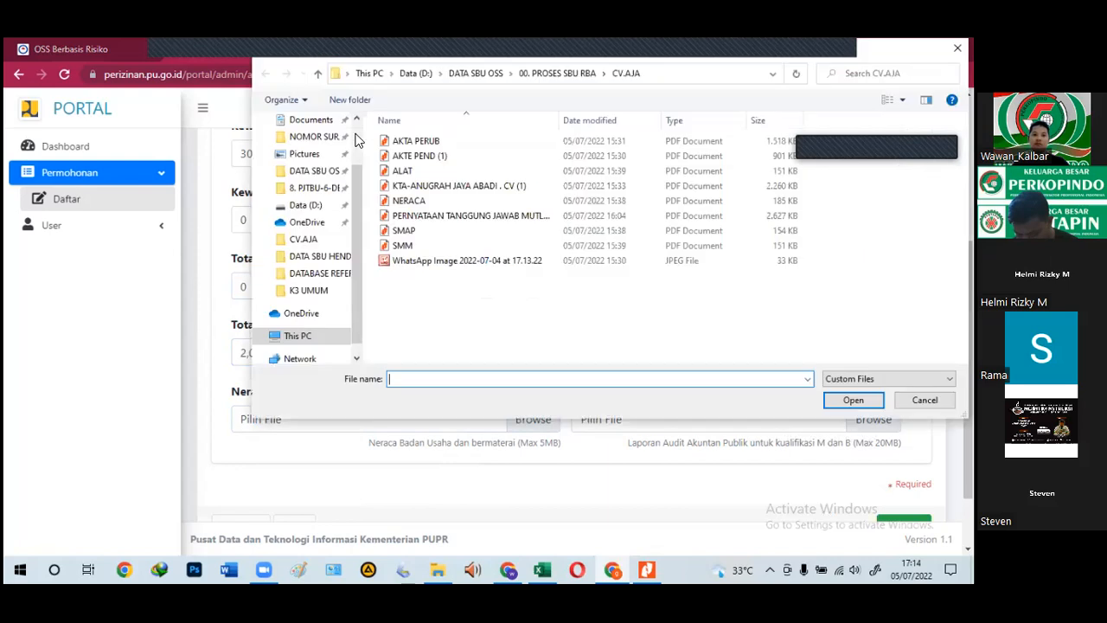
# Step: Attach NERACA.pdf as the Neraca document and save the 2020 entry
pyautogui.click(427, 204)
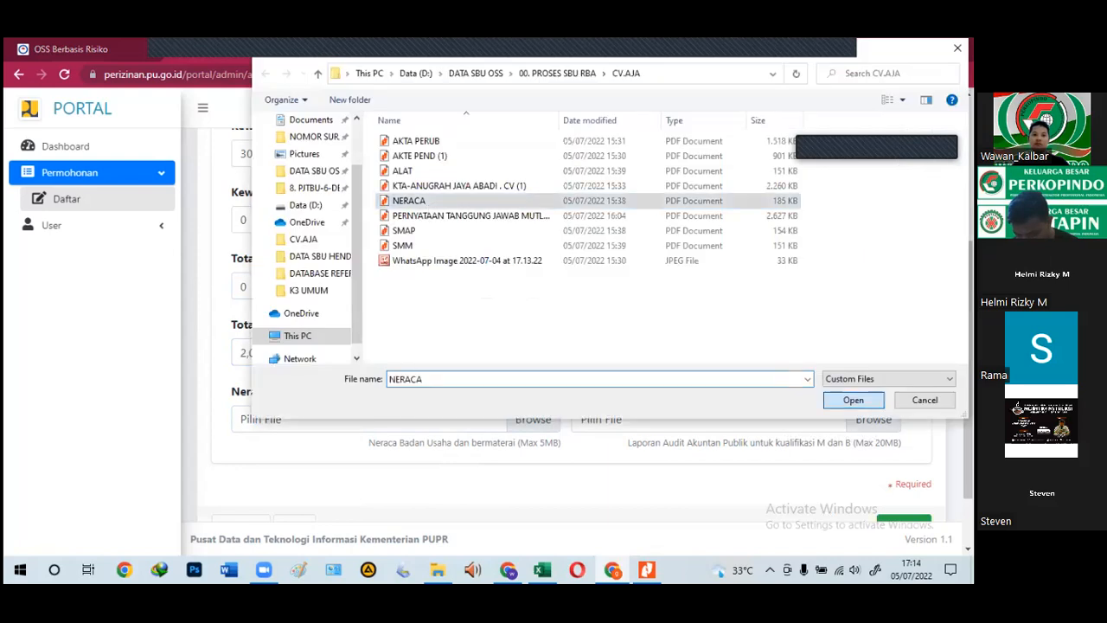
pyautogui.press('Return')
pyautogui.scroll(-2, 571, 329)
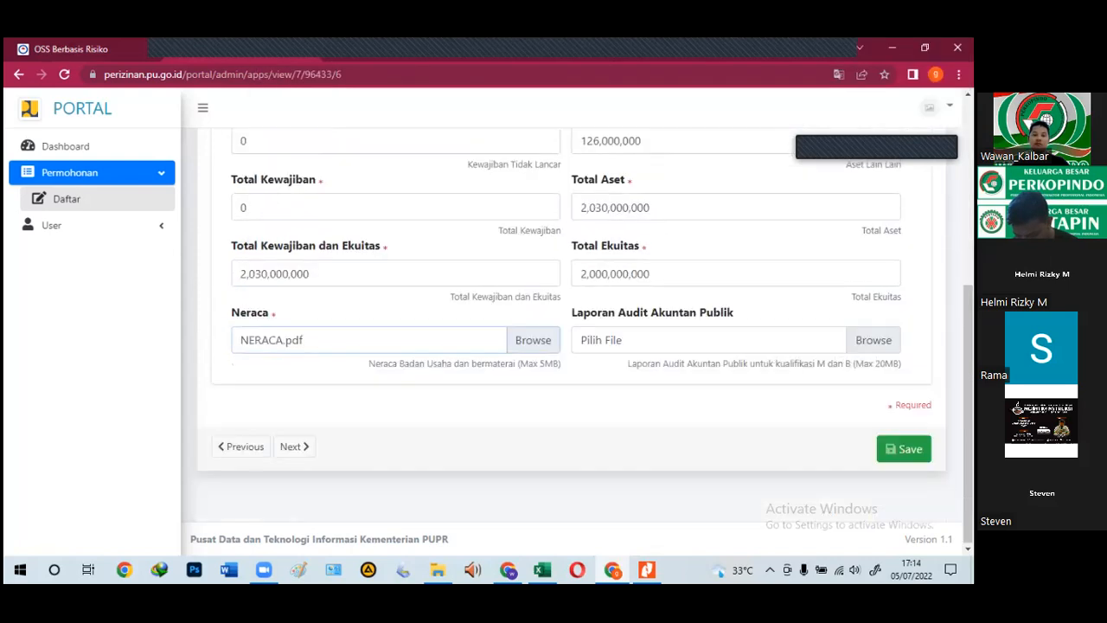
pyautogui.click(904, 448)
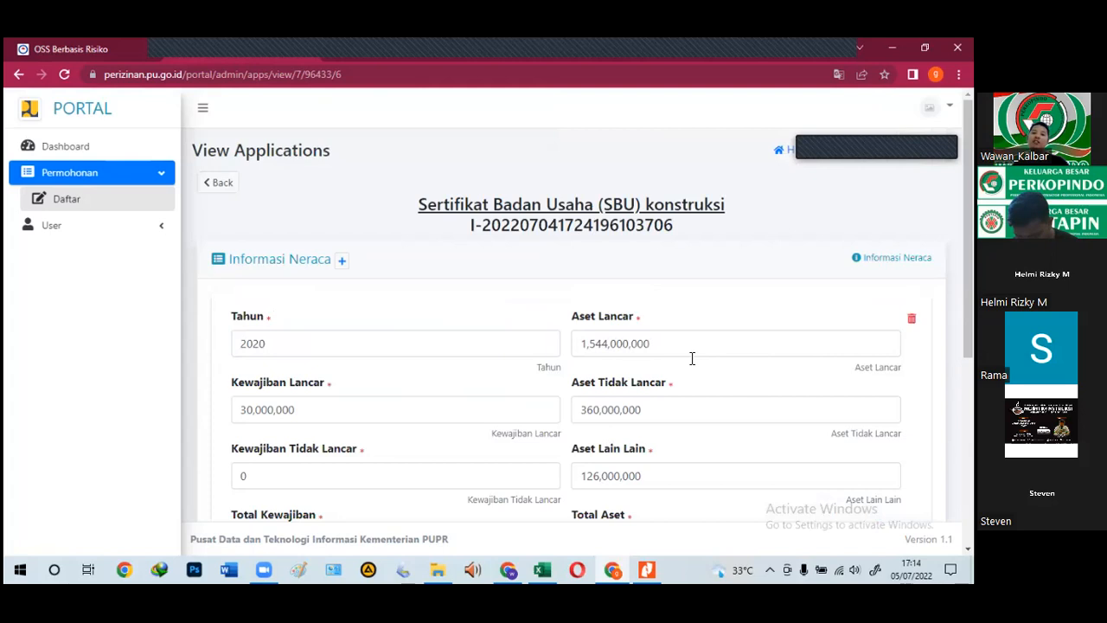
# Step: Review the saved Aset Lancar, Aset Lain Lain, Kewajiban Lancar and Total Kewajiban dan Ekuitas values
pyautogui.click(656, 354)
pyautogui.scroll(-2, 653, 392)
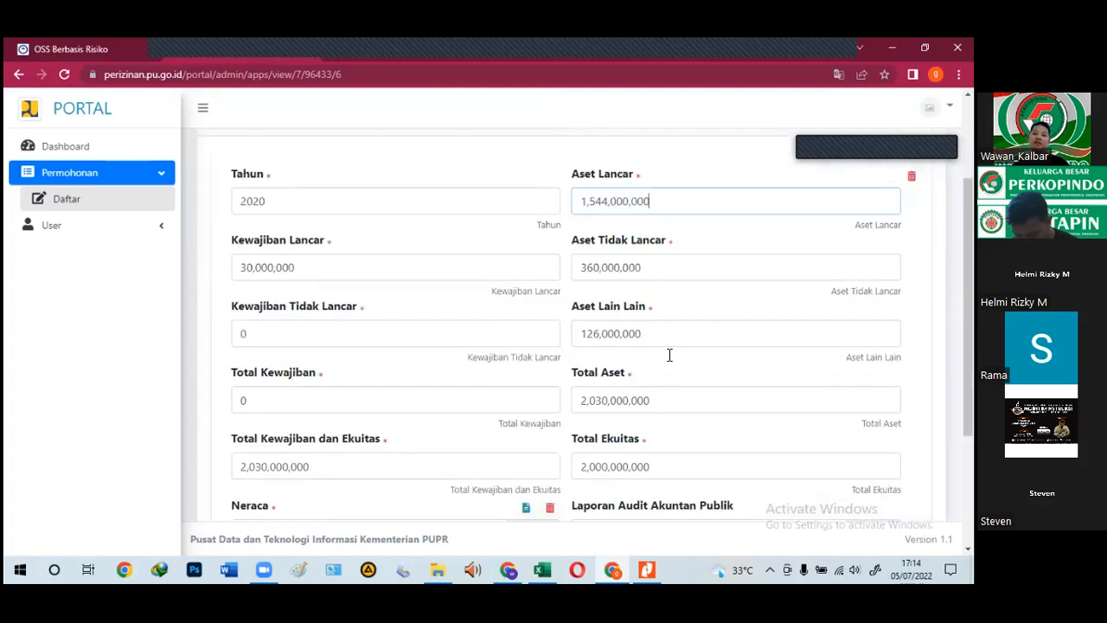
pyautogui.click(655, 330)
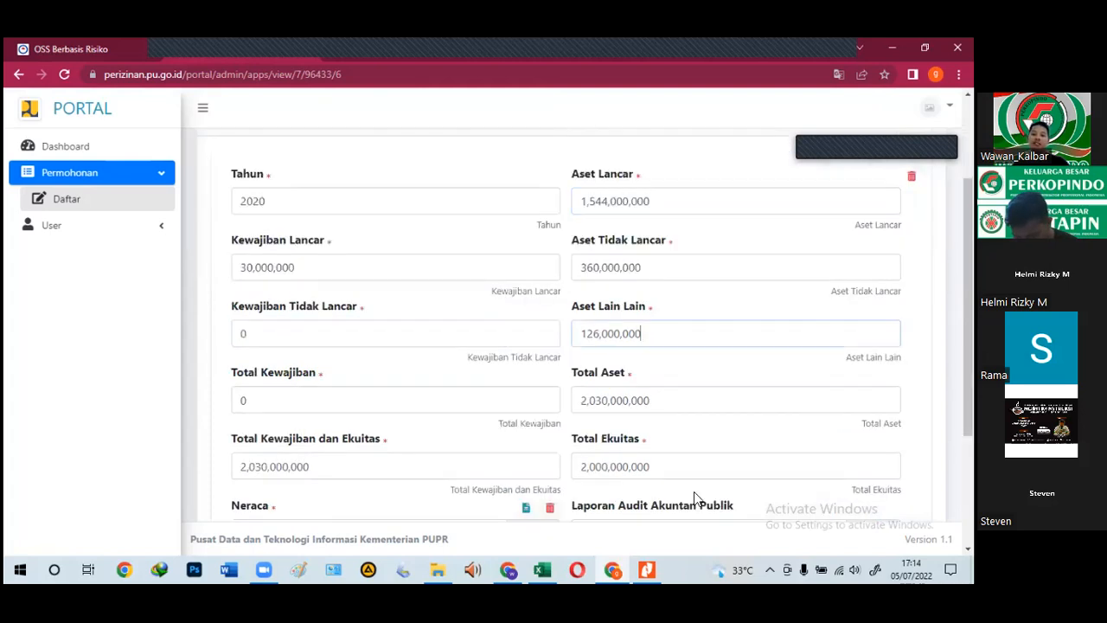
pyautogui.click(313, 277)
pyautogui.scroll(-1, 697, 342)
pyautogui.click(364, 396)
pyautogui.scroll(-2, 412, 452)
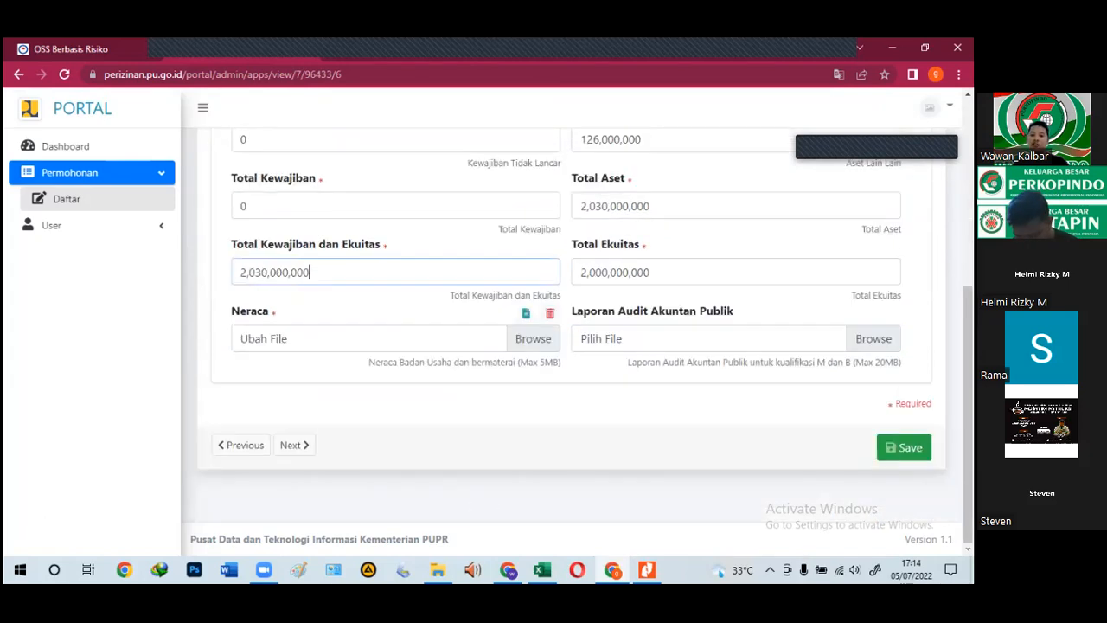
pyautogui.scroll(4, 278, 303)
pyautogui.scroll(1, 278, 303)
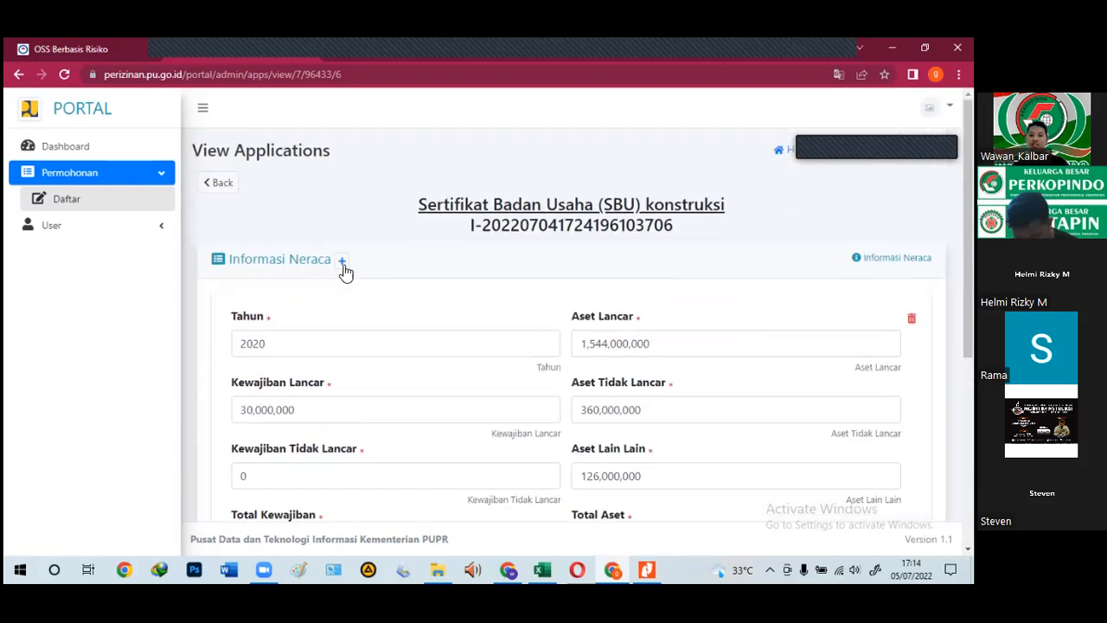
# Step: Set the new entry's Tahun to 2021 and Aset Lancar to 5,901,000,000
pyautogui.scroll(-4, 374, 388)
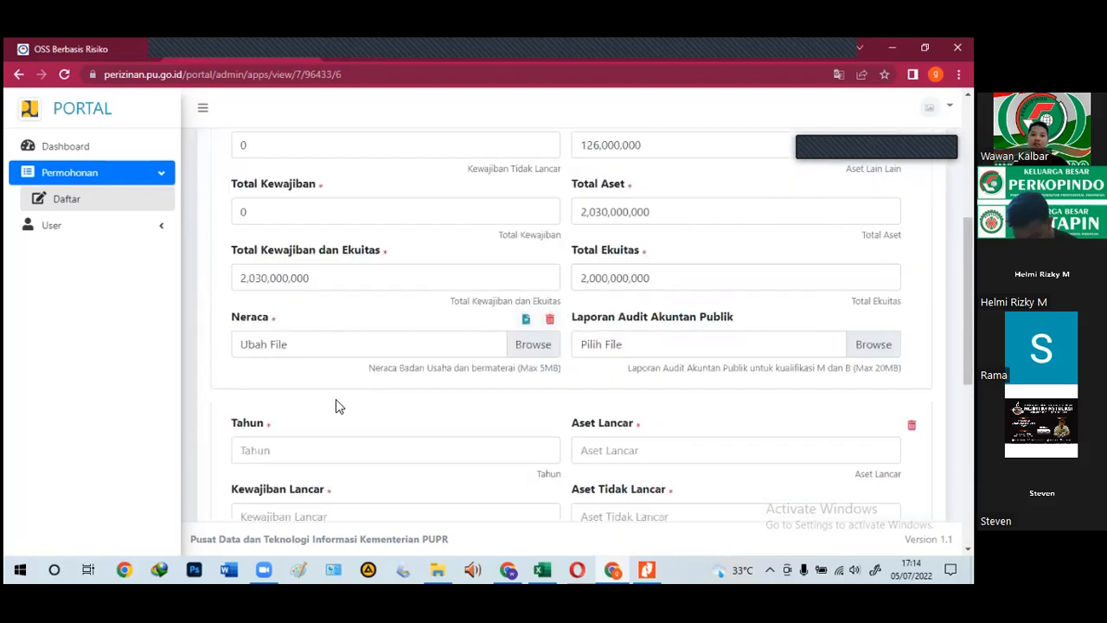
pyautogui.scroll(-1, 305, 366)
pyautogui.click(310, 356)
pyautogui.write('2021')
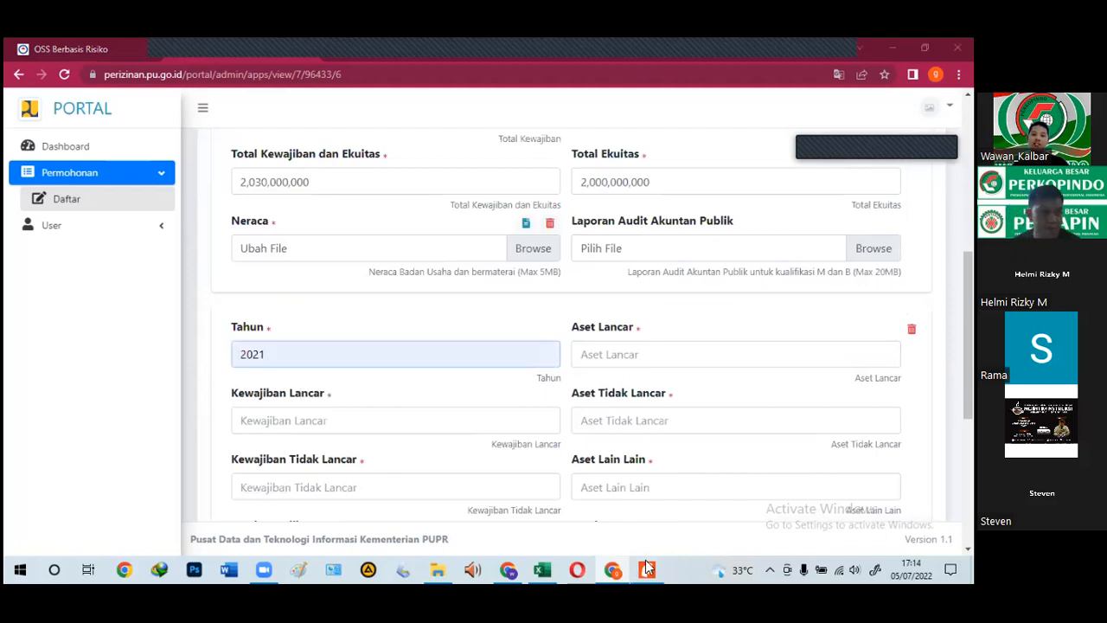
pyautogui.click(647, 568)
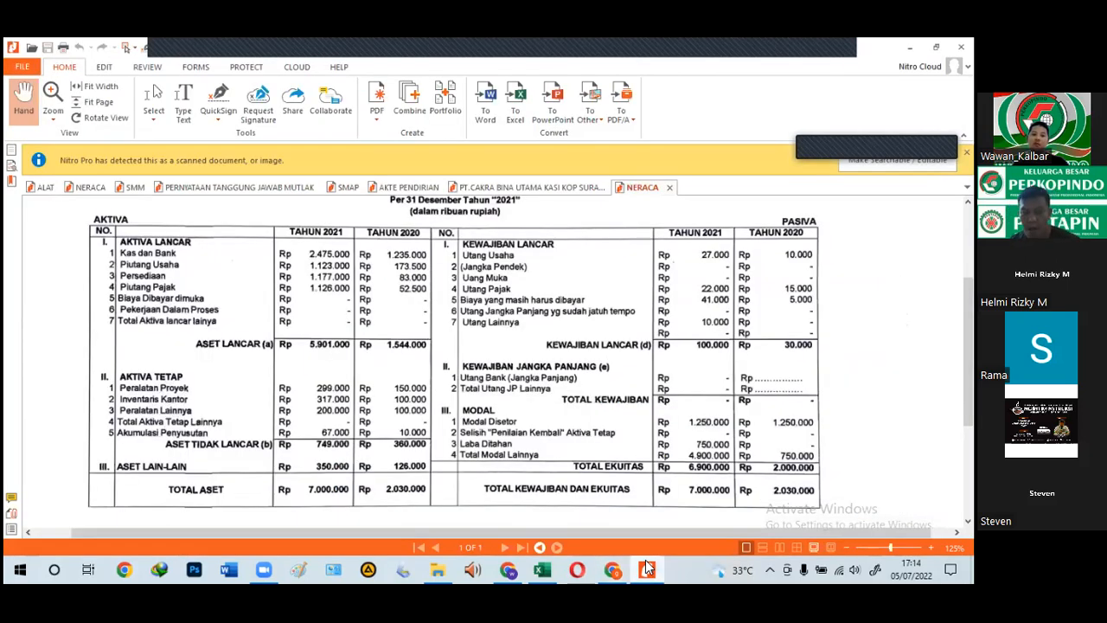
pyautogui.hotkey('alt', 'Tab')
pyautogui.click(611, 352)
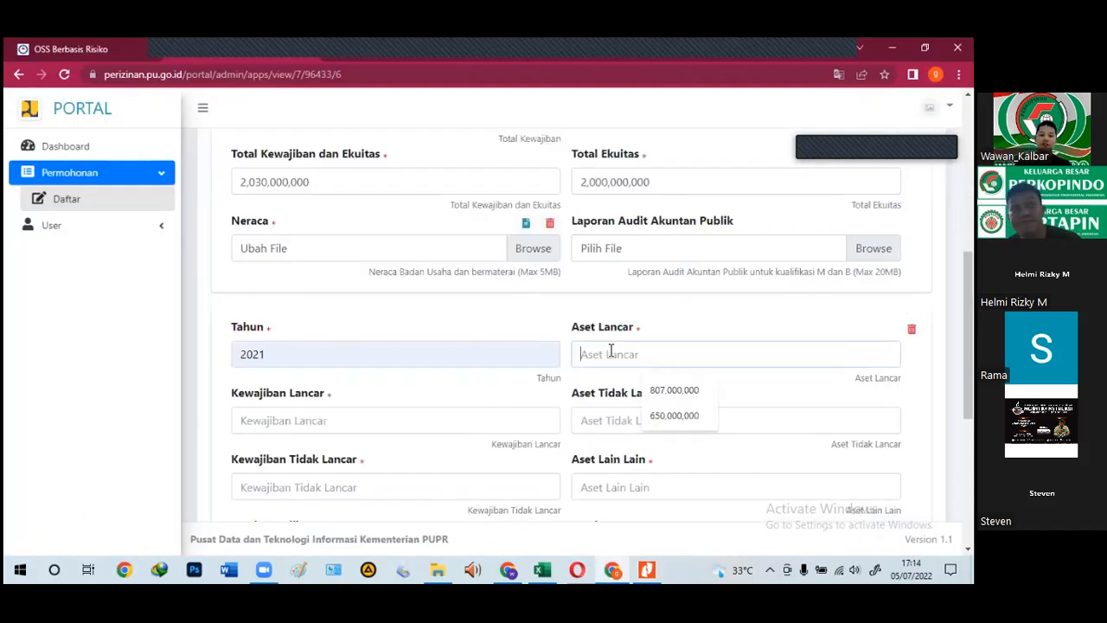
pyautogui.write('5,901')
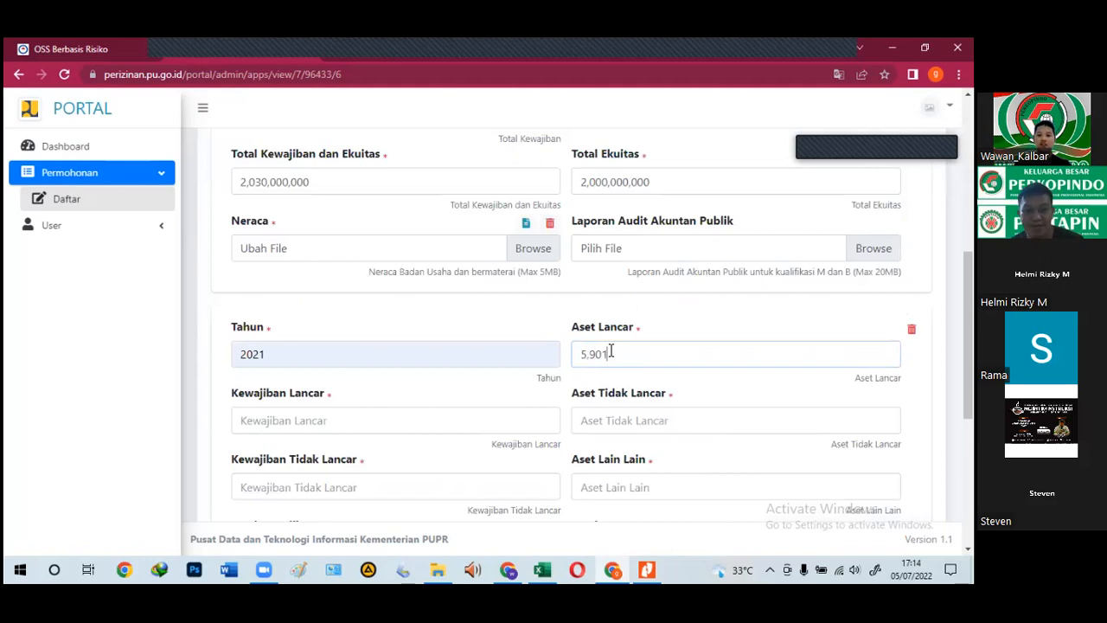
pyautogui.write(',000,00')
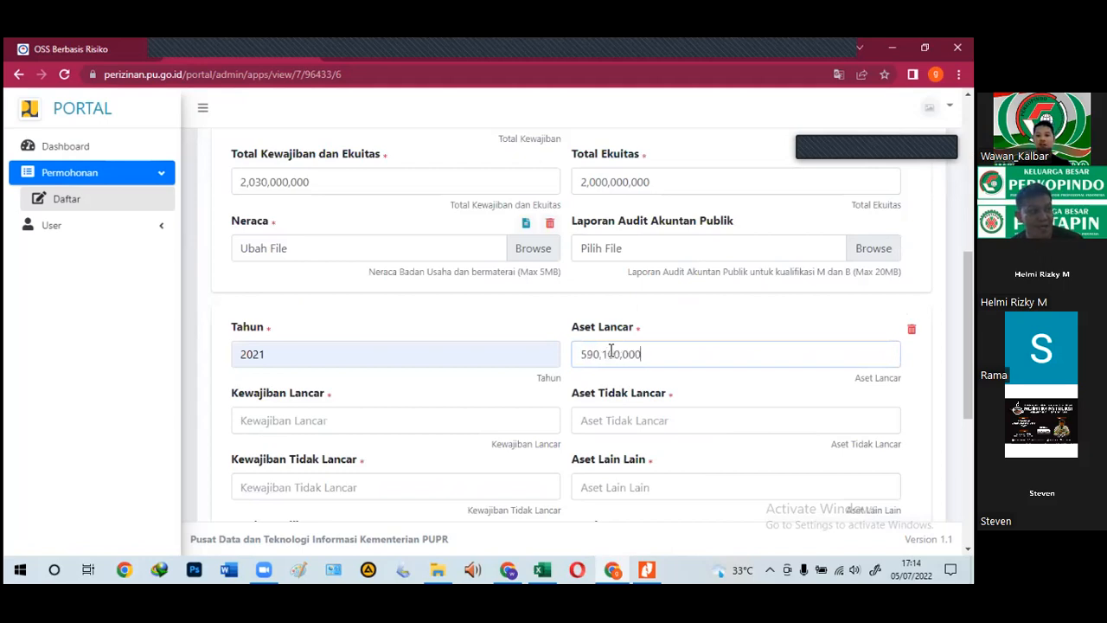
pyautogui.write('0')
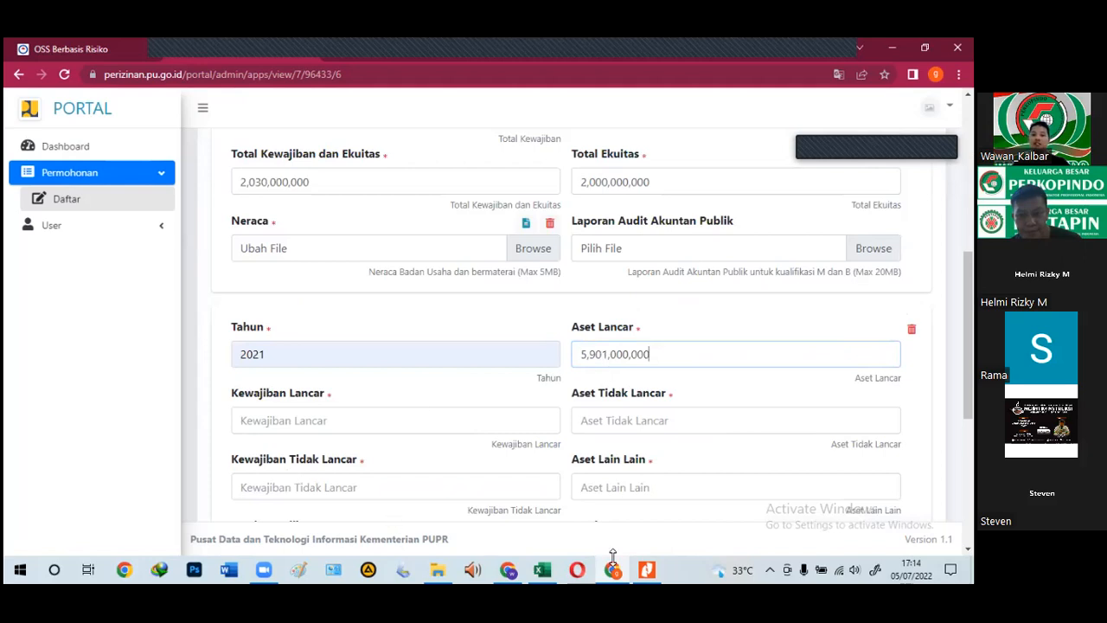
# Step: Enter Aset Tidak Lancar 749,000,000 and Aset Lain Lain 350,000,000 from the NERACA PDF
pyautogui.click(647, 569)
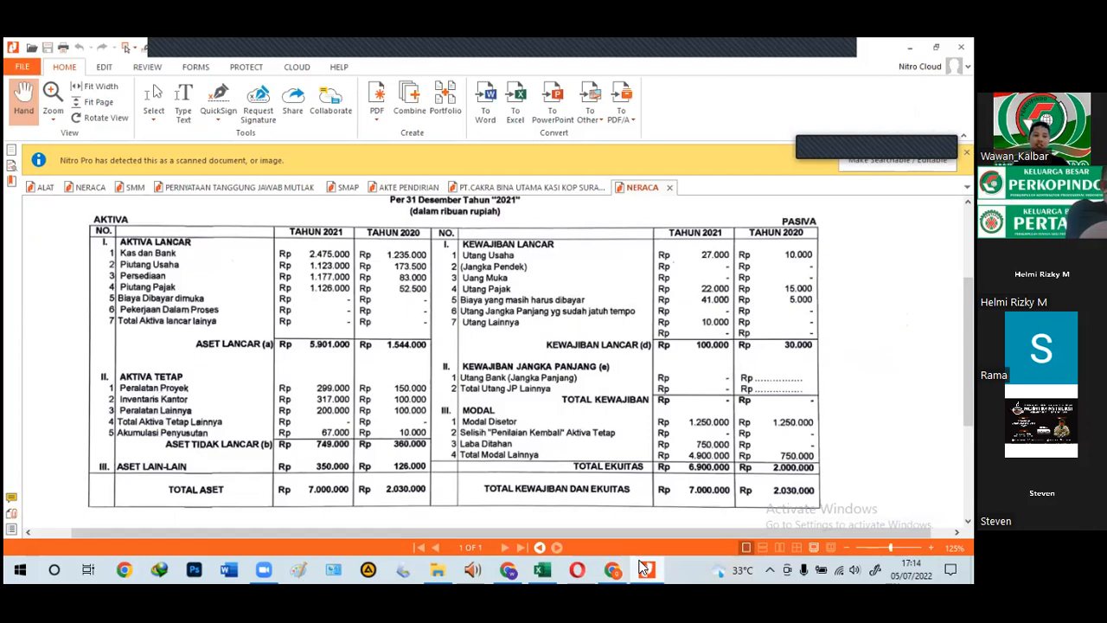
pyautogui.click(645, 567)
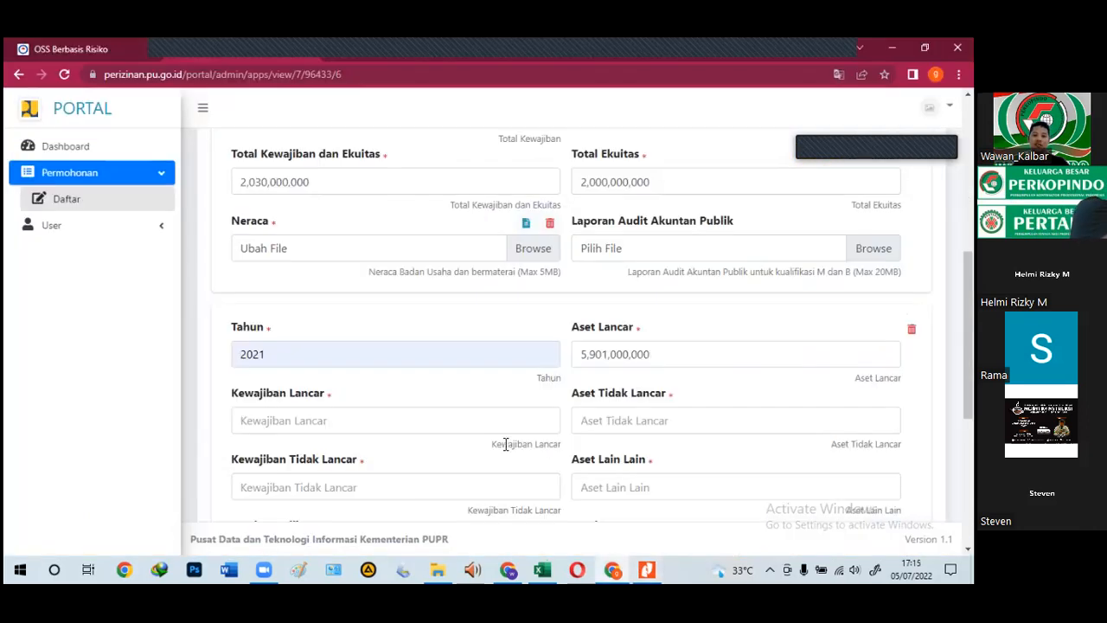
pyautogui.click(611, 415)
pyautogui.write('749')
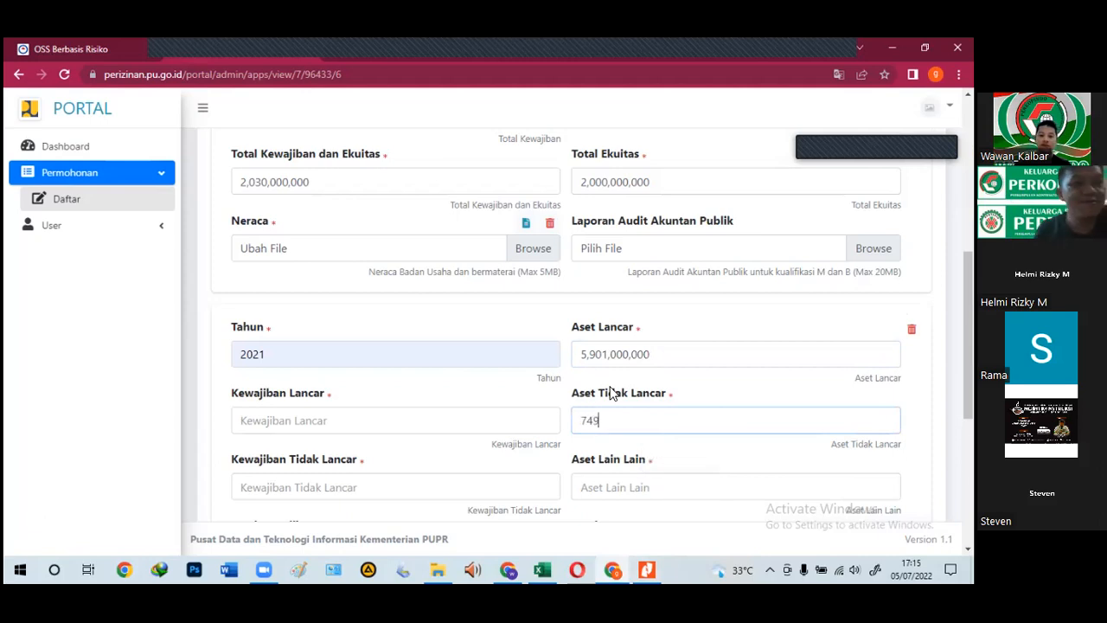
pyautogui.write(',000,000')
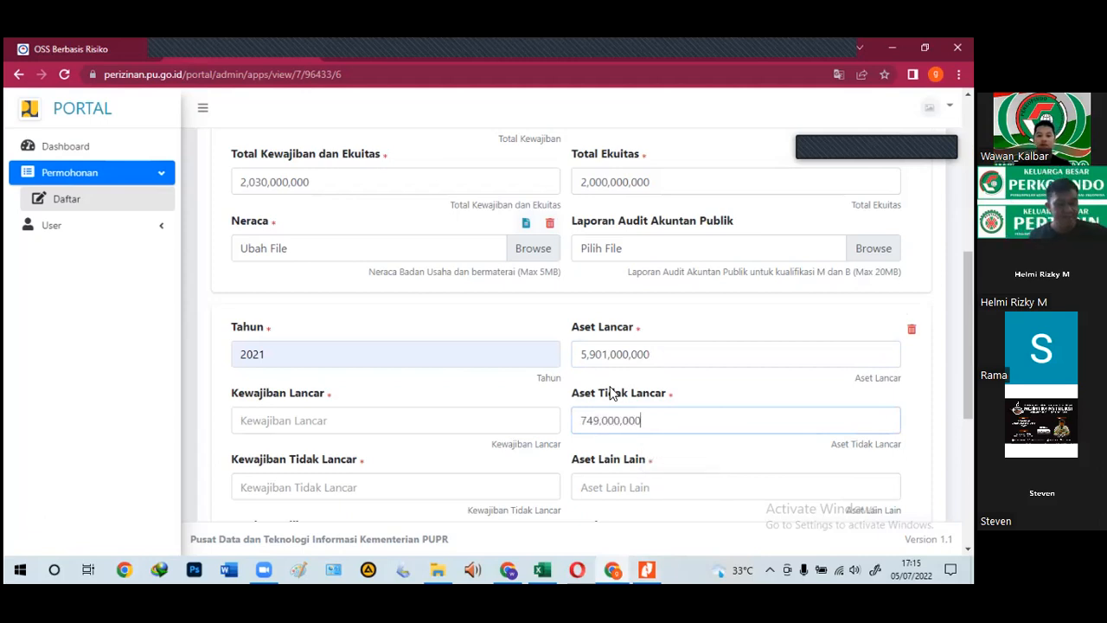
pyautogui.click(647, 568)
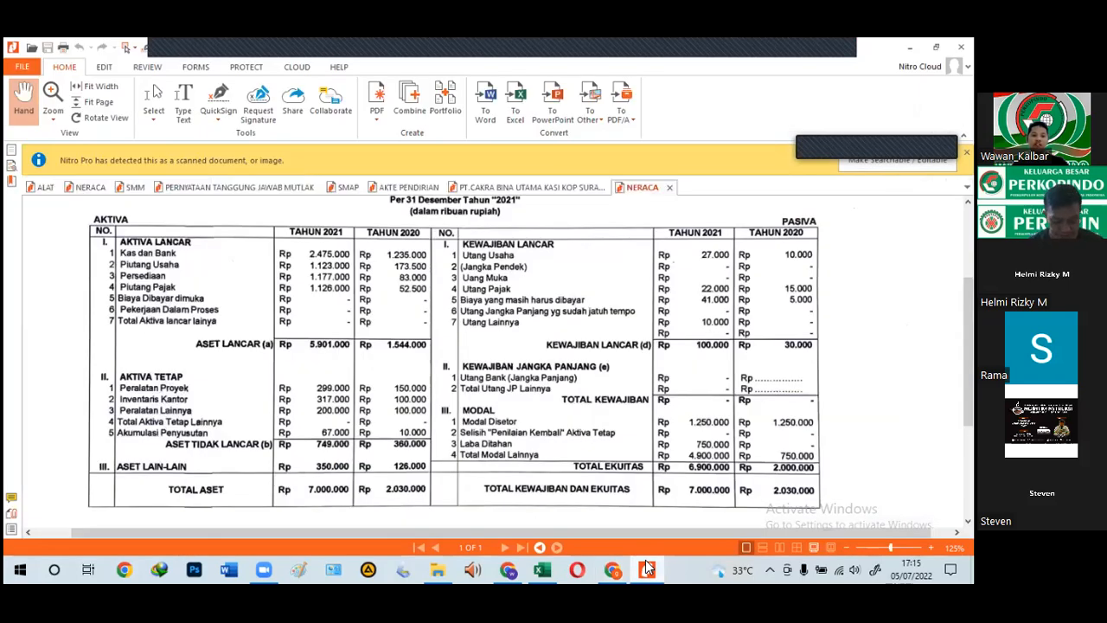
pyautogui.click(647, 568)
pyautogui.scroll(-1, 618, 467)
pyautogui.click(619, 407)
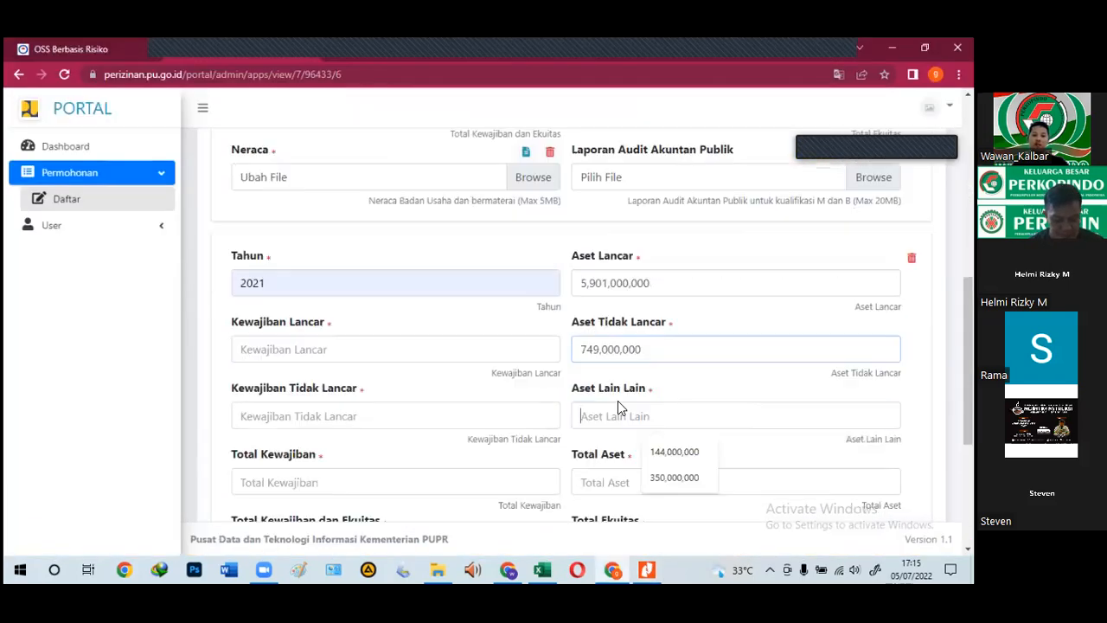
pyautogui.write('3,5000')
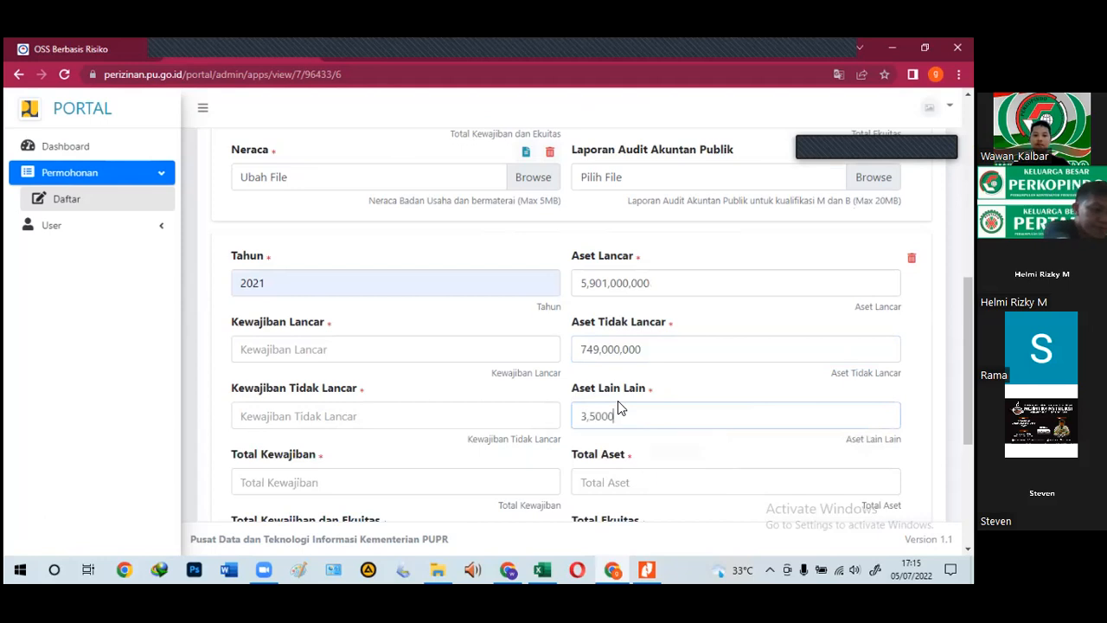
pyautogui.click(649, 568)
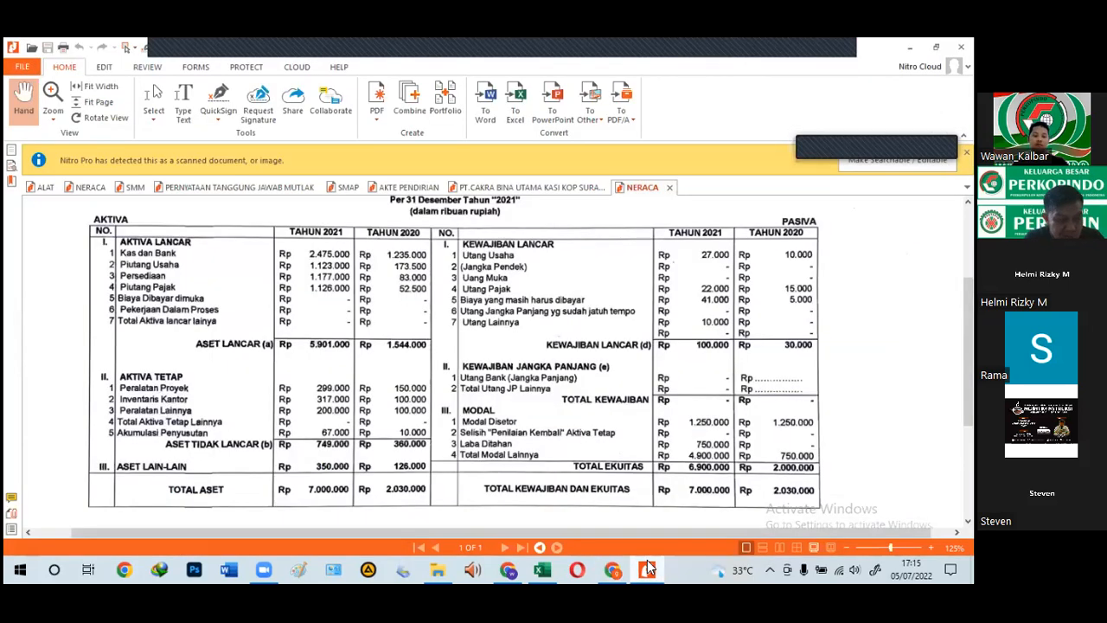
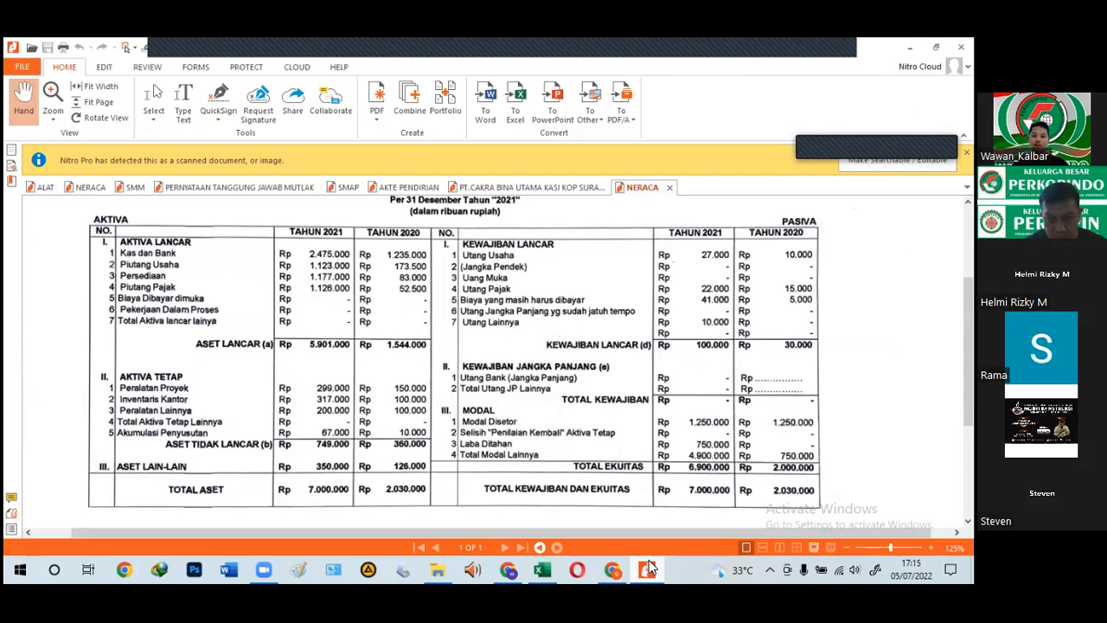
# Step: Enter 2021 Kewajiban Lancar of 100,000,000, checking it against the NERACA PDF
pyautogui.click(649, 560)
pyautogui.click(274, 351)
pyautogui.write('1')
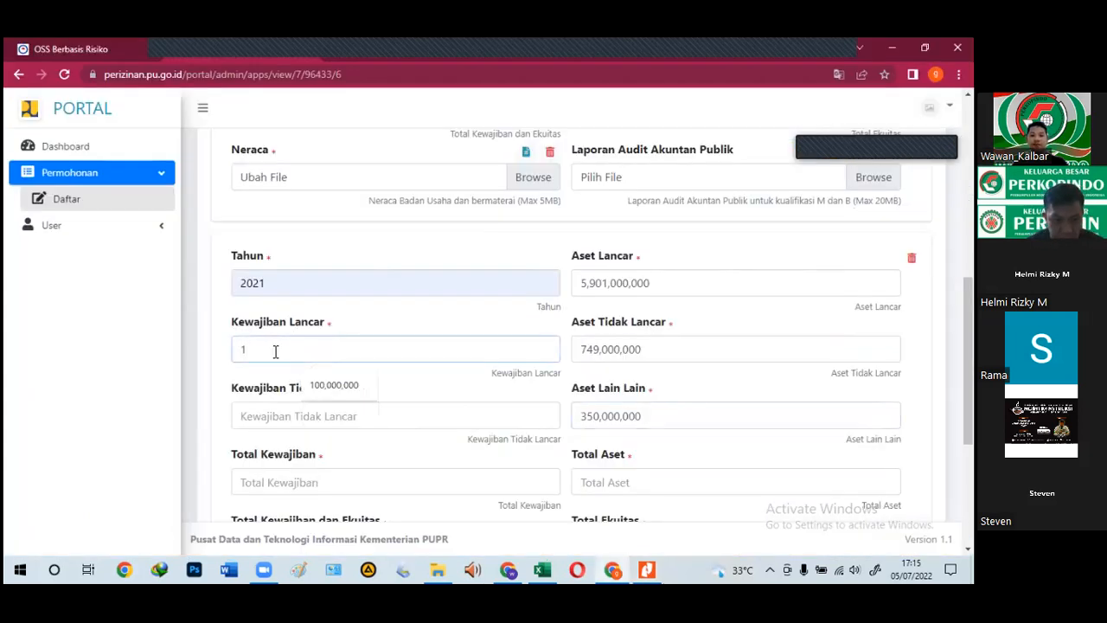
pyautogui.click(315, 386)
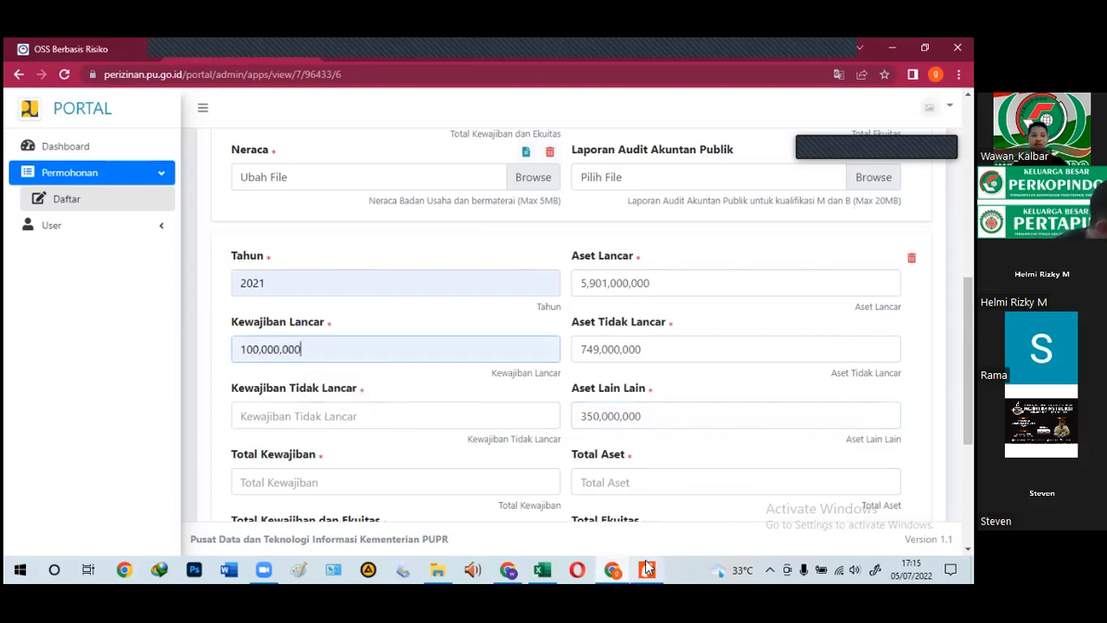
pyautogui.click(647, 569)
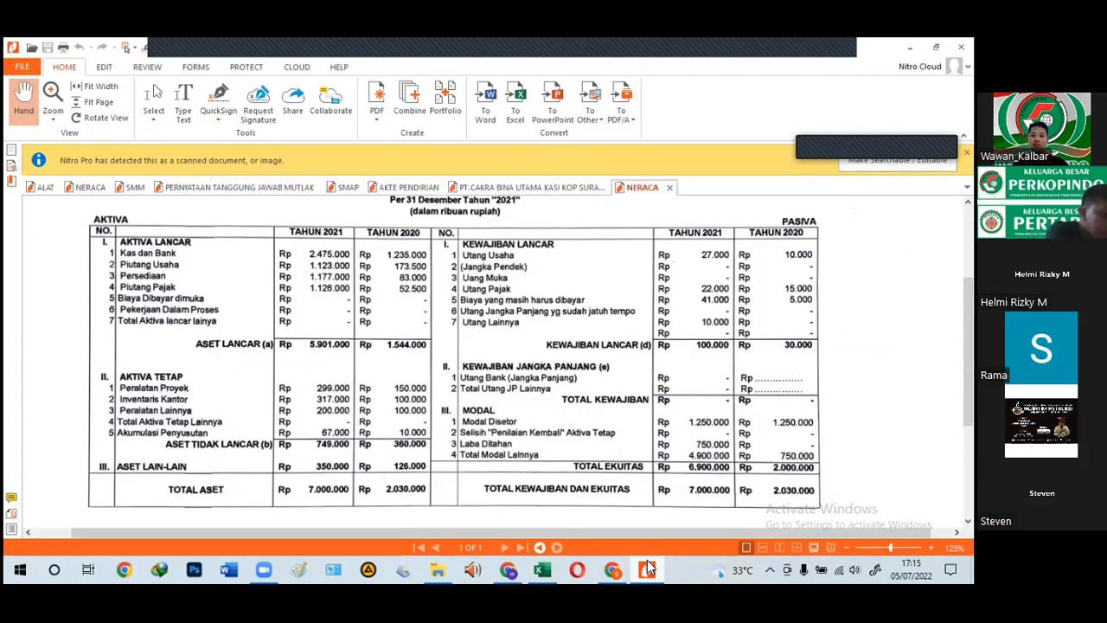
pyautogui.click(647, 569)
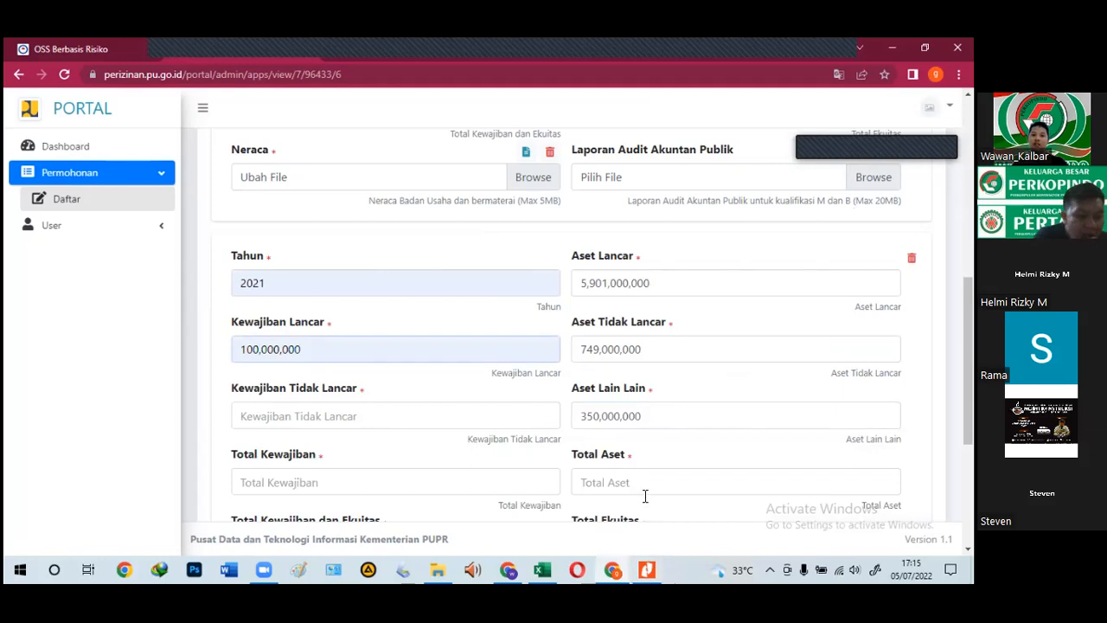
pyautogui.scroll(-1, 647, 494)
pyautogui.click(647, 568)
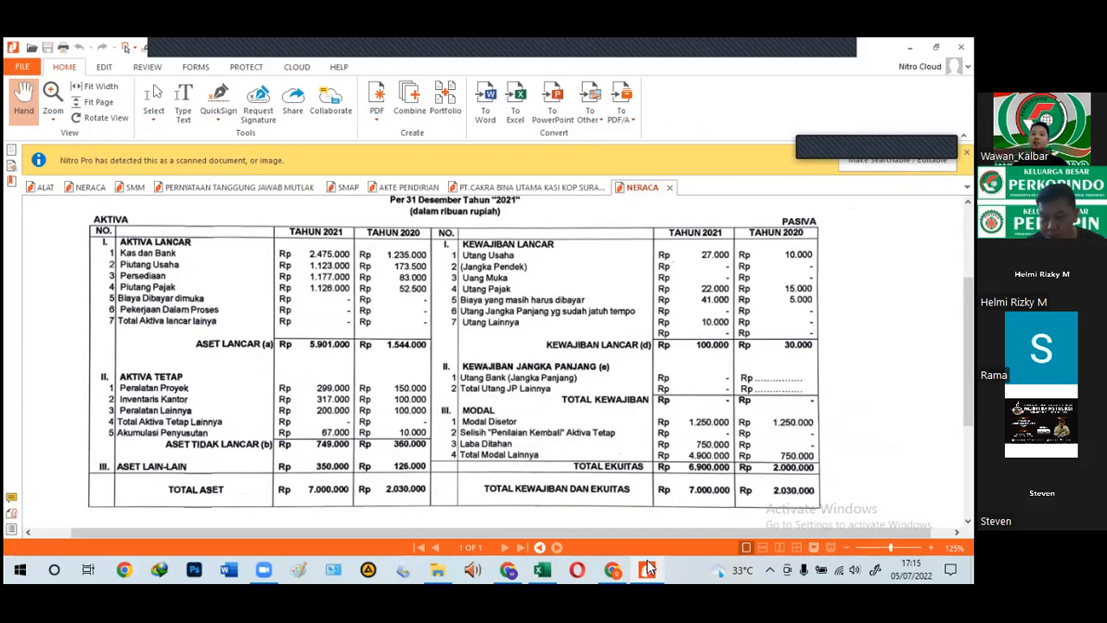
pyautogui.click(647, 568)
pyautogui.scroll(-2, 642, 528)
# Step: Enter Total Ekuitas 6,900,000,000 and Total Aset 7,000,000,000 from the NERACA balance sheet
pyautogui.click(612, 334)
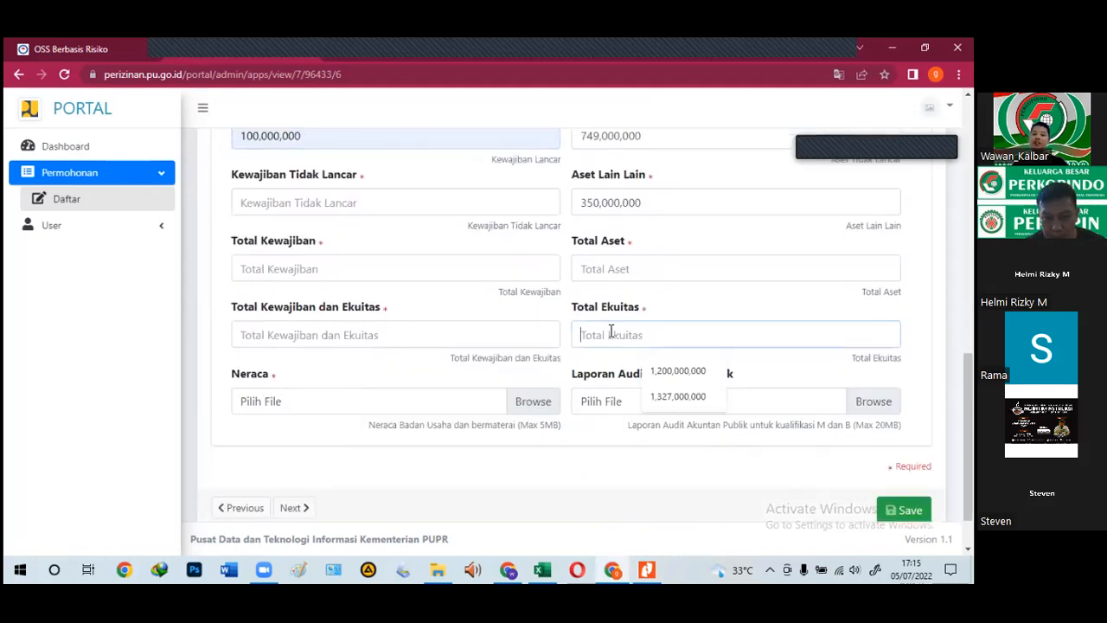
pyautogui.write('6,')
pyautogui.write('900,000,00')
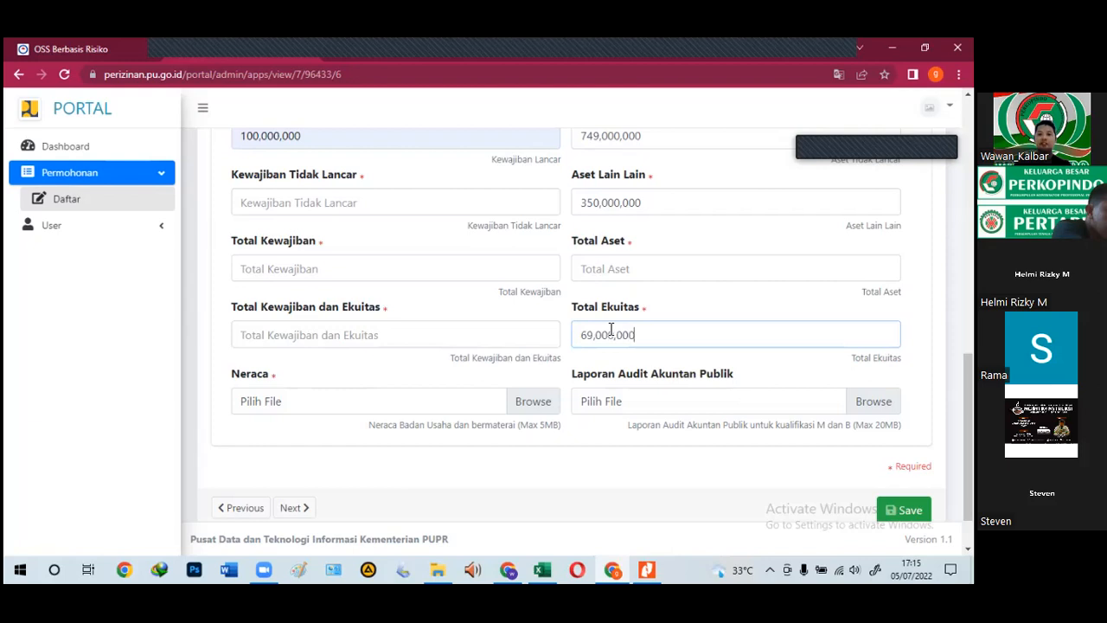
pyautogui.write('0')
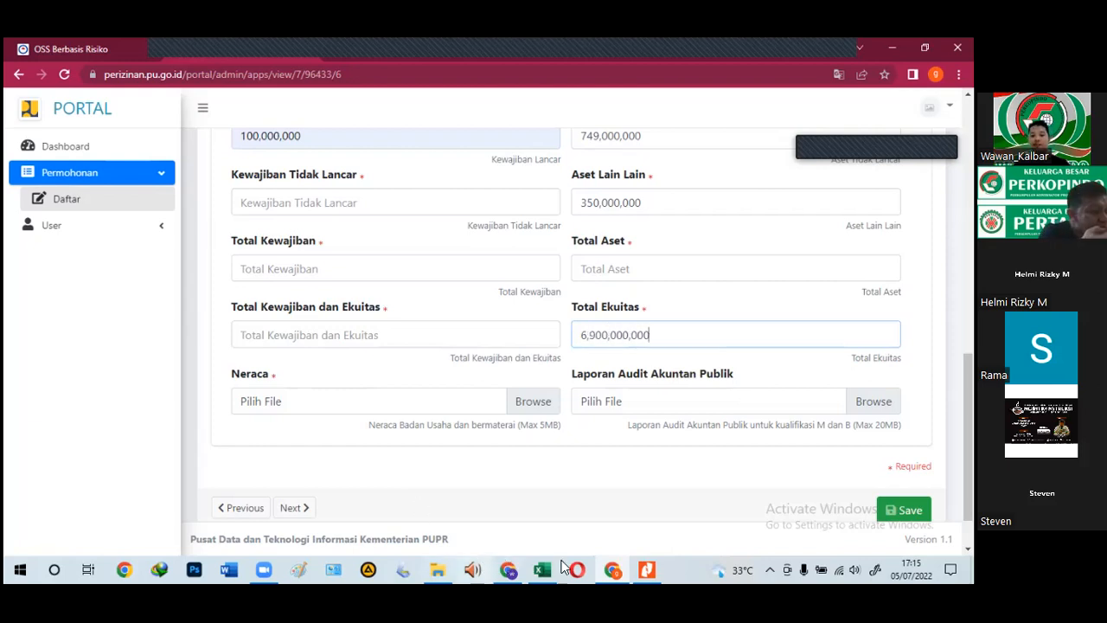
pyautogui.click(647, 568)
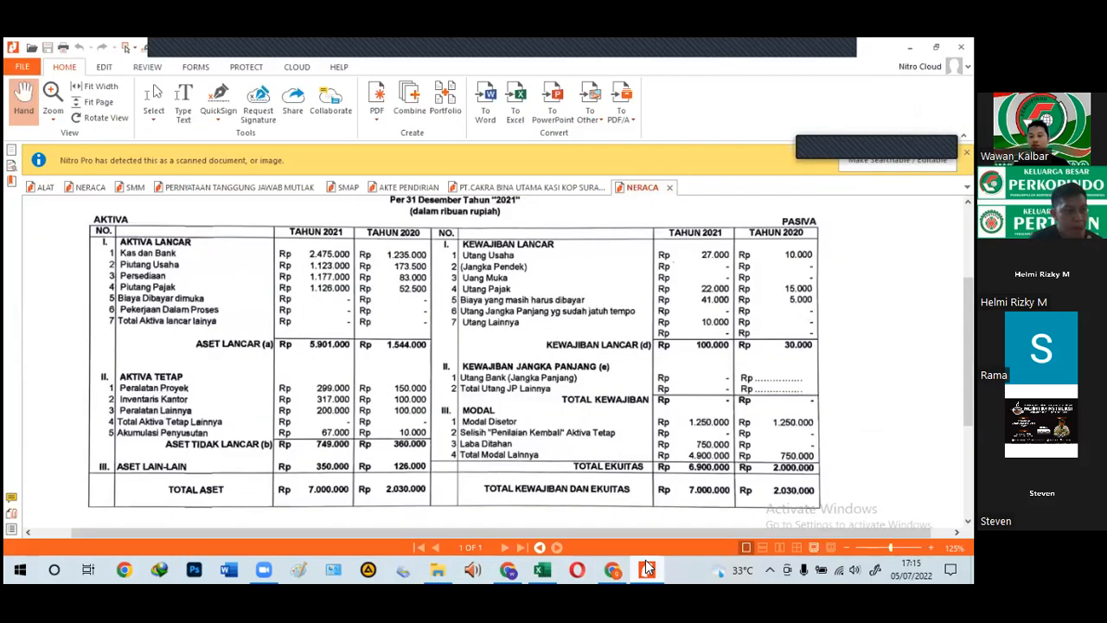
pyautogui.click(647, 569)
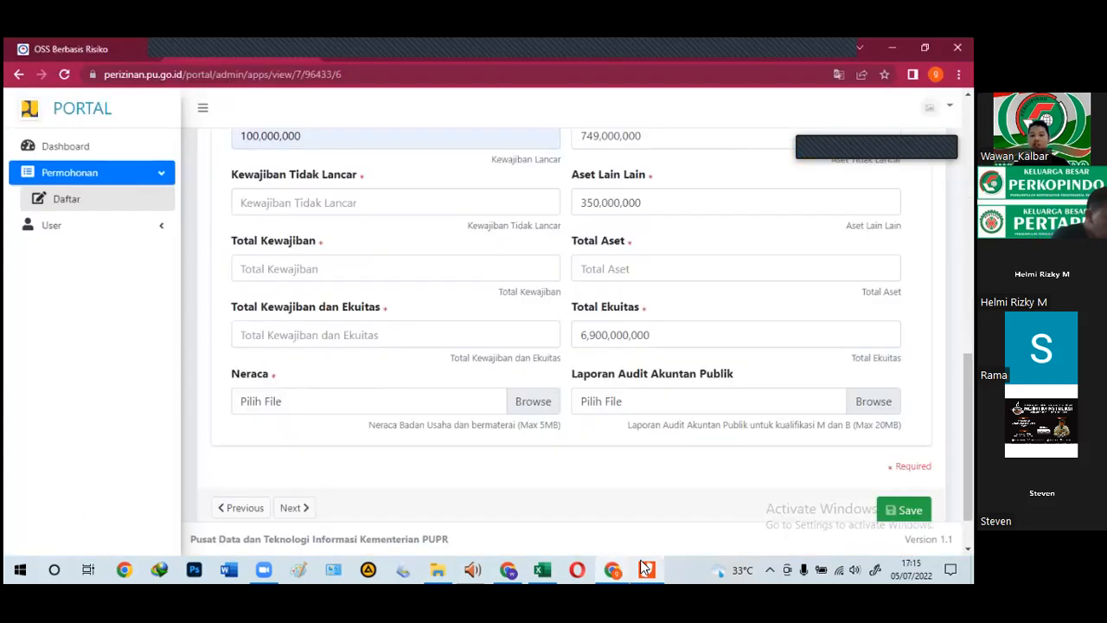
pyautogui.click(611, 264)
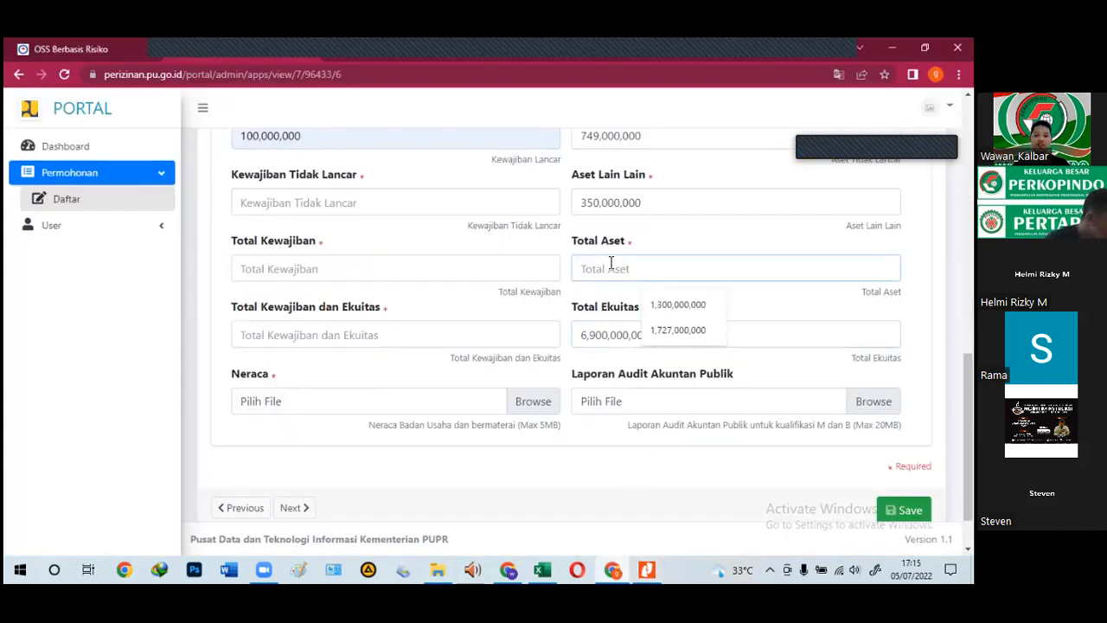
pyautogui.write('7,000,000,000')
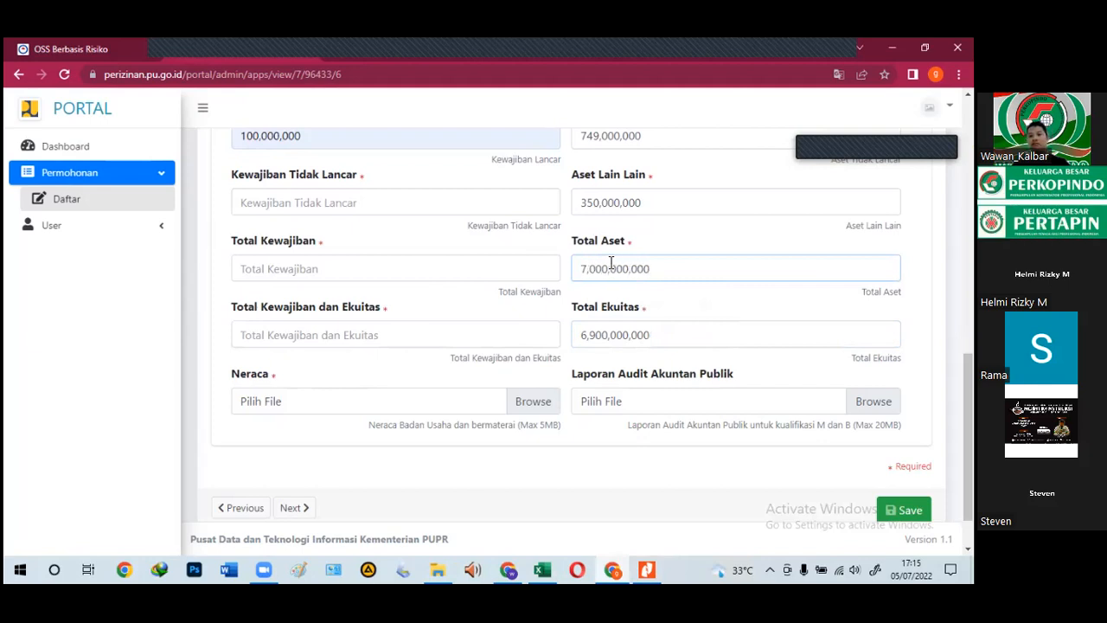
# Step: Set Total Kewajiban dan Ekuitas to 7,000,000,000, and Kewajiban Tidak Lancar and Total Kewajiban to 0
pyautogui.click(281, 332)
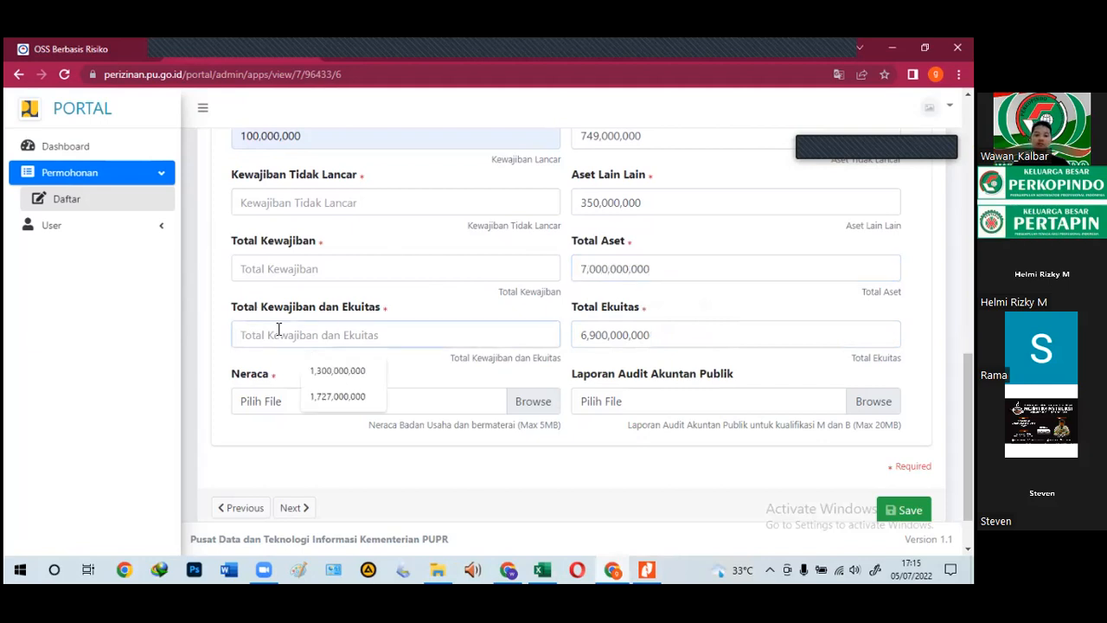
pyautogui.write('700000000000')
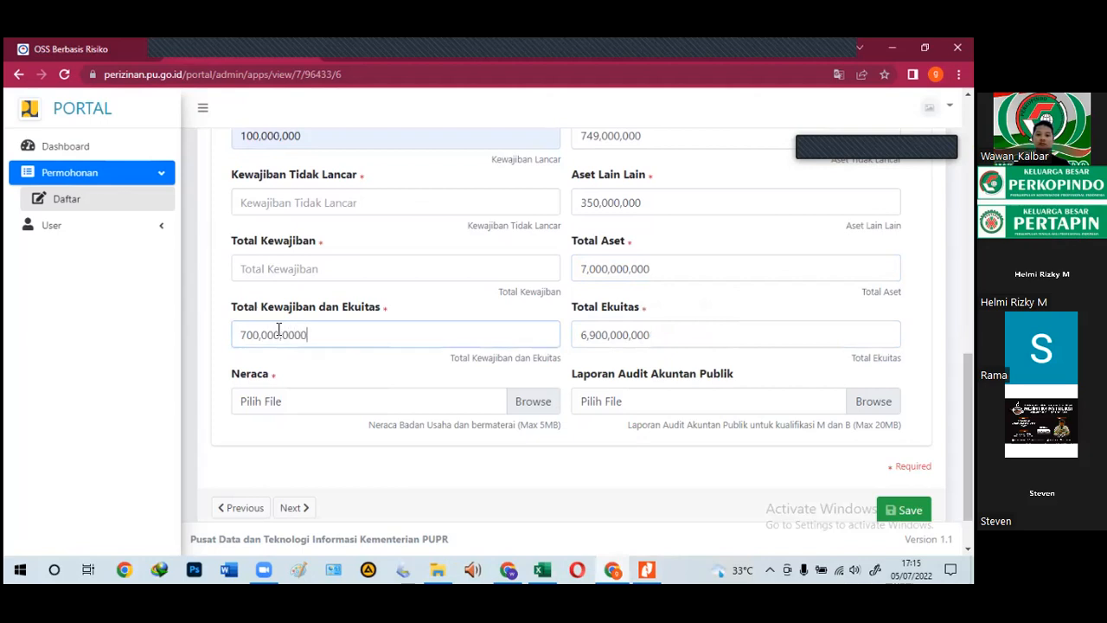
pyautogui.click(269, 212)
pyautogui.write('0')
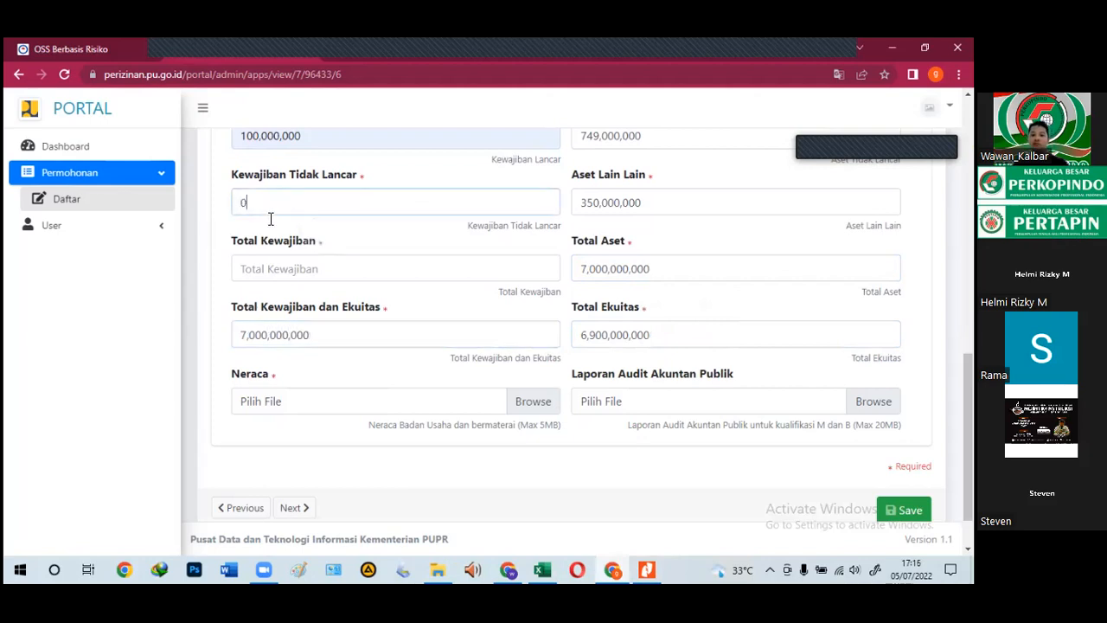
pyautogui.click(268, 269)
pyautogui.write('0')
pyautogui.click(462, 235)
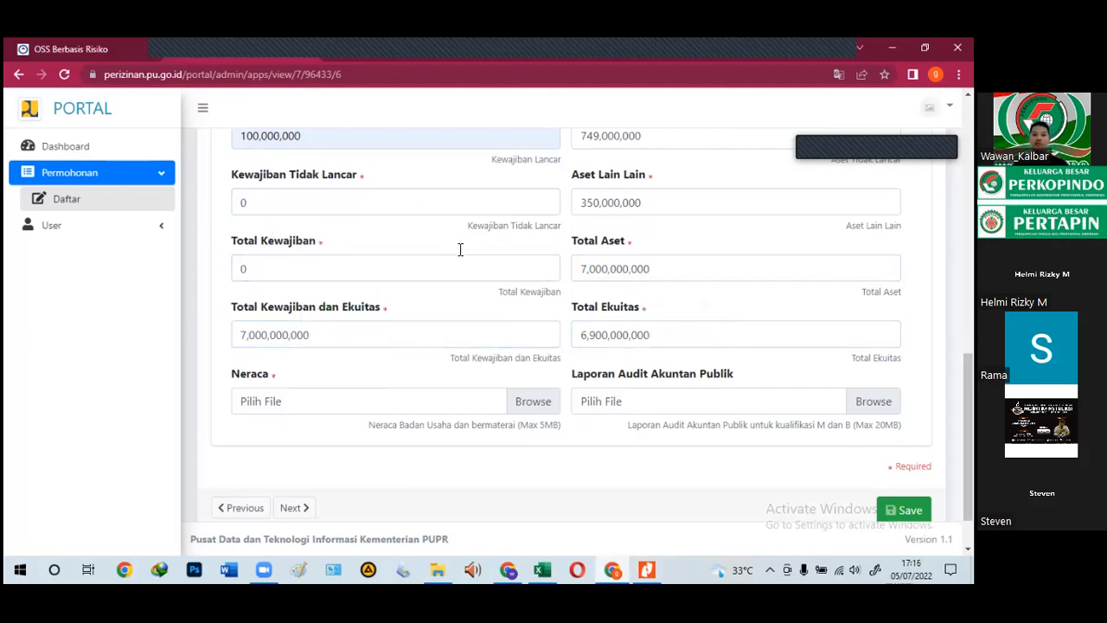
pyautogui.scroll(2, 460, 249)
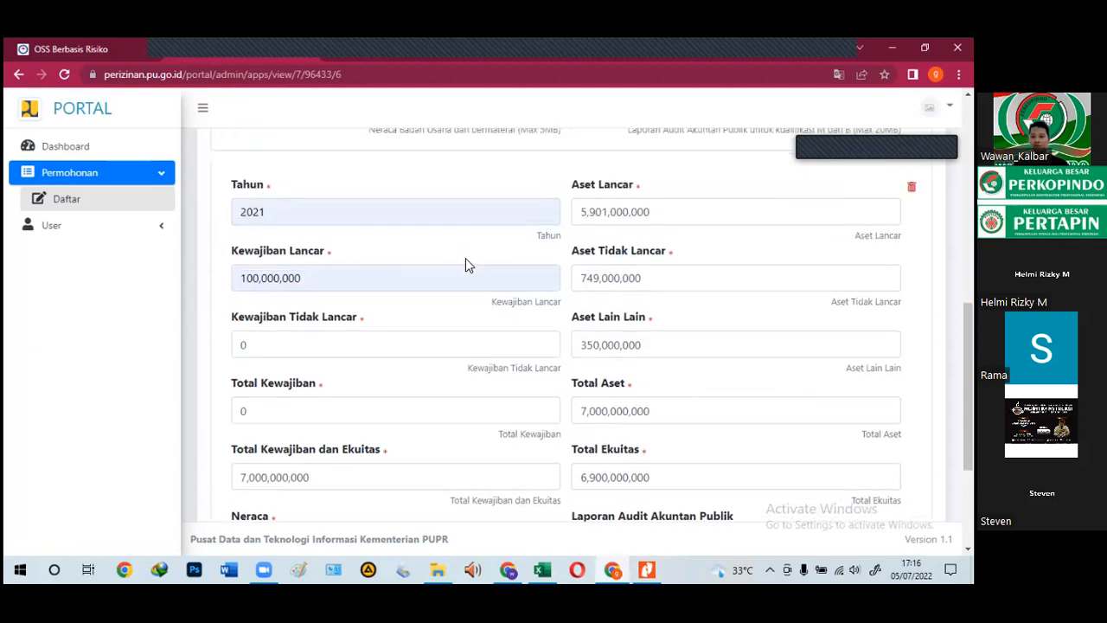
pyautogui.scroll(-3, 465, 258)
# Step: Attach the NERACA document to the Neraca field and save the balance sheet page
pyautogui.click(277, 348)
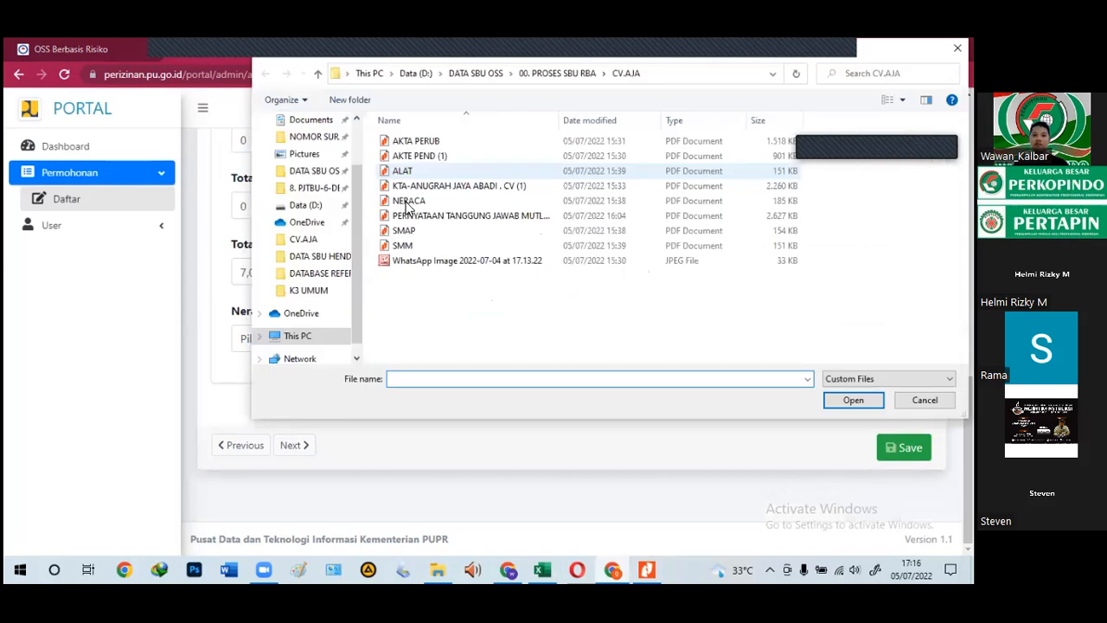
pyautogui.click(407, 204)
pyautogui.click(854, 400)
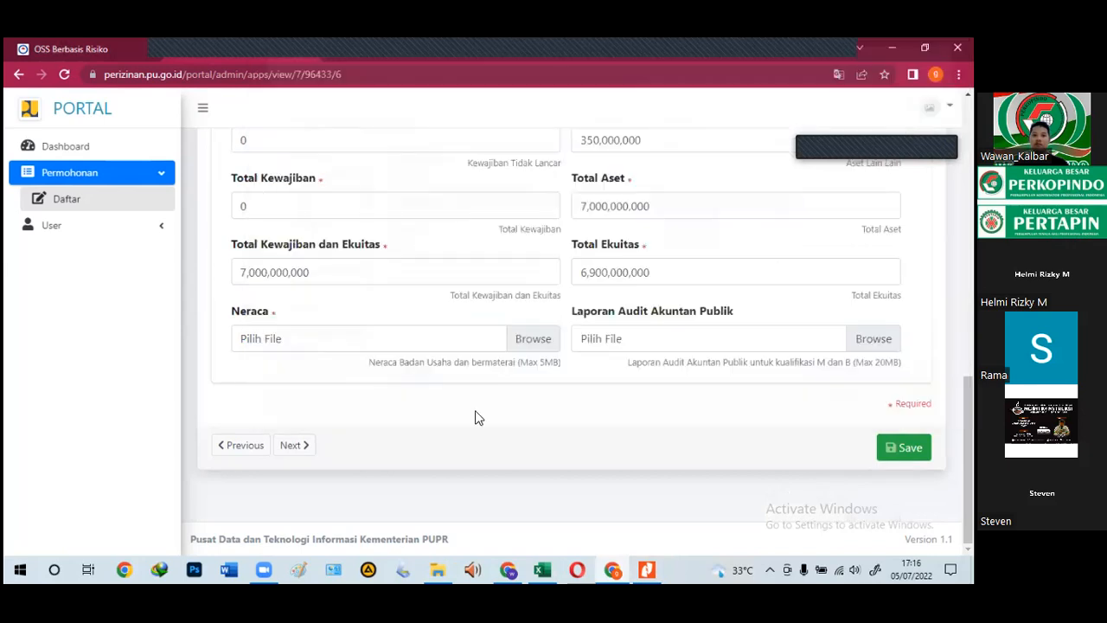
pyautogui.click(904, 447)
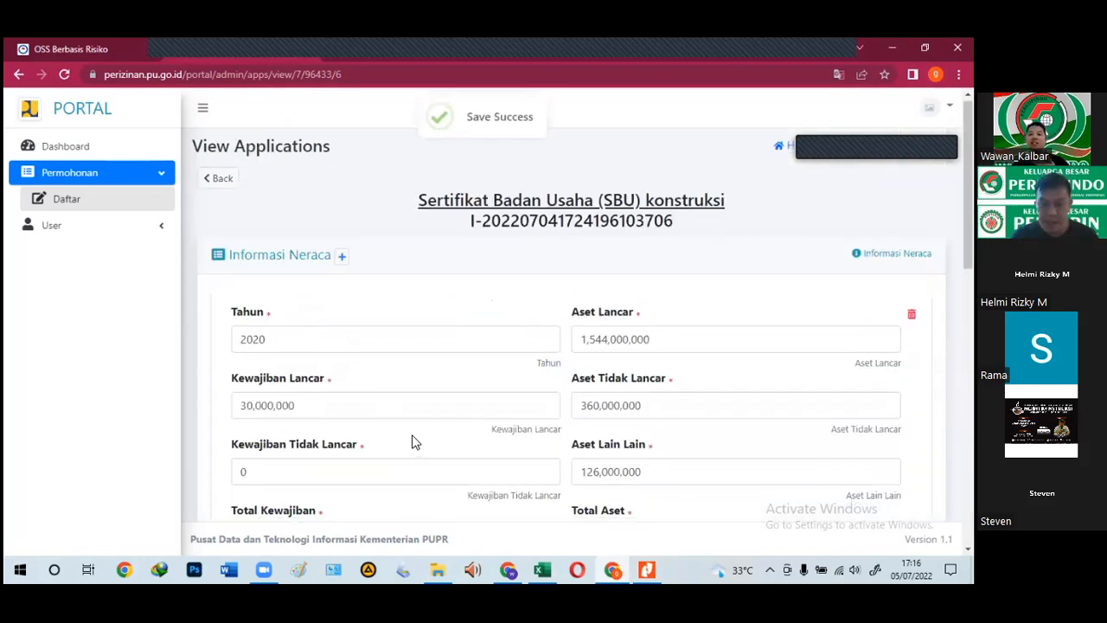
# Step: Review the saved 2020 and 2021 balance-sheet entries
pyautogui.scroll(-1, 413, 442)
pyautogui.scroll(-2, 418, 422)
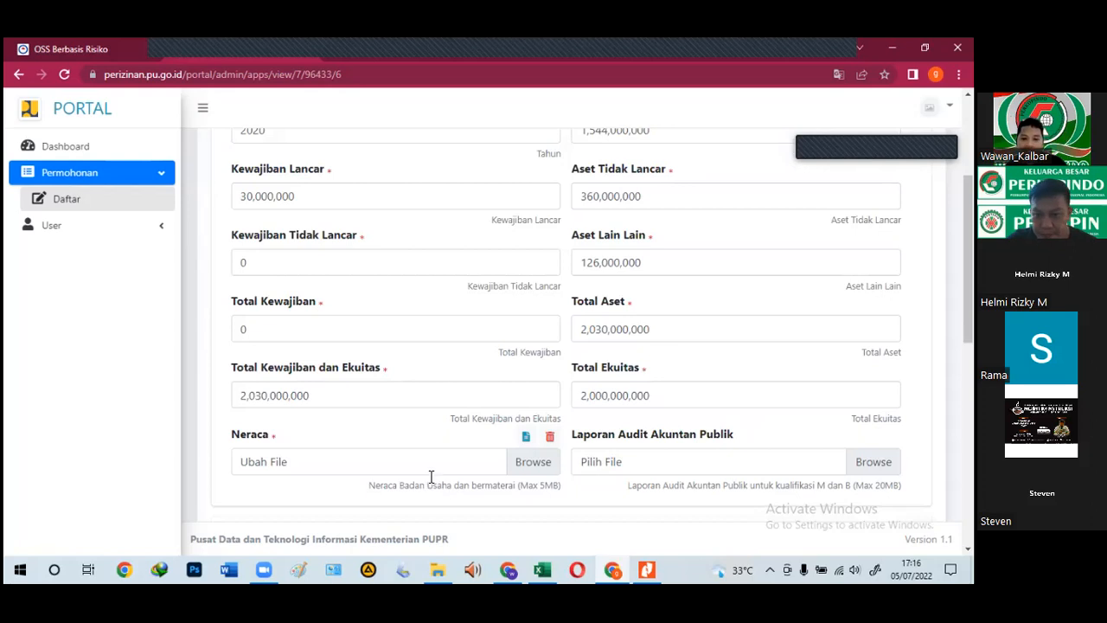
pyautogui.scroll(2, 394, 473)
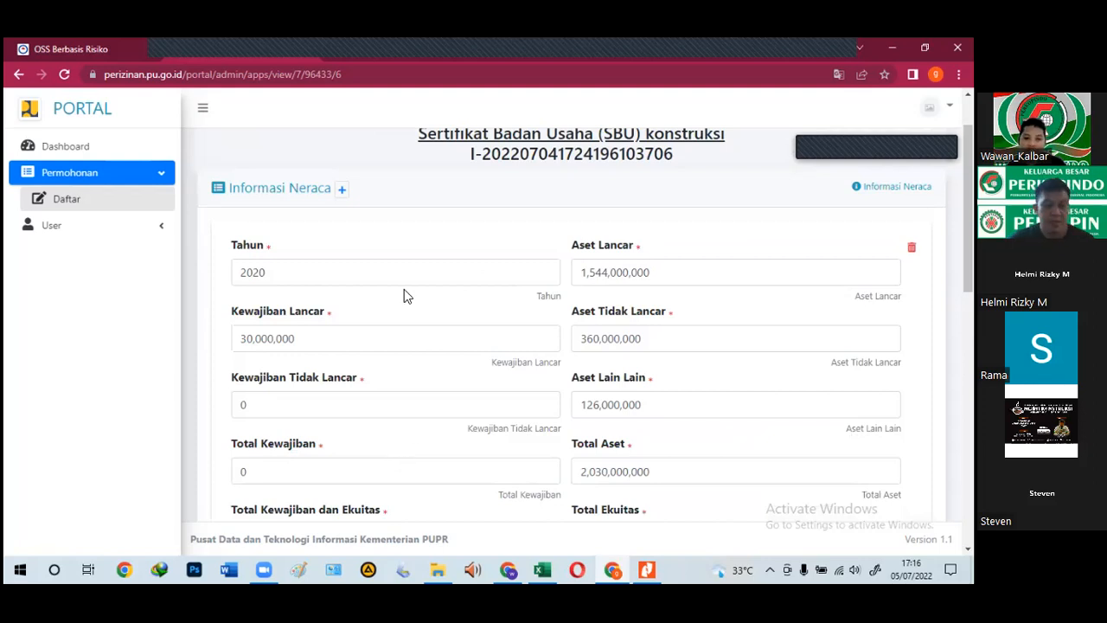
pyautogui.scroll(-2, 412, 342)
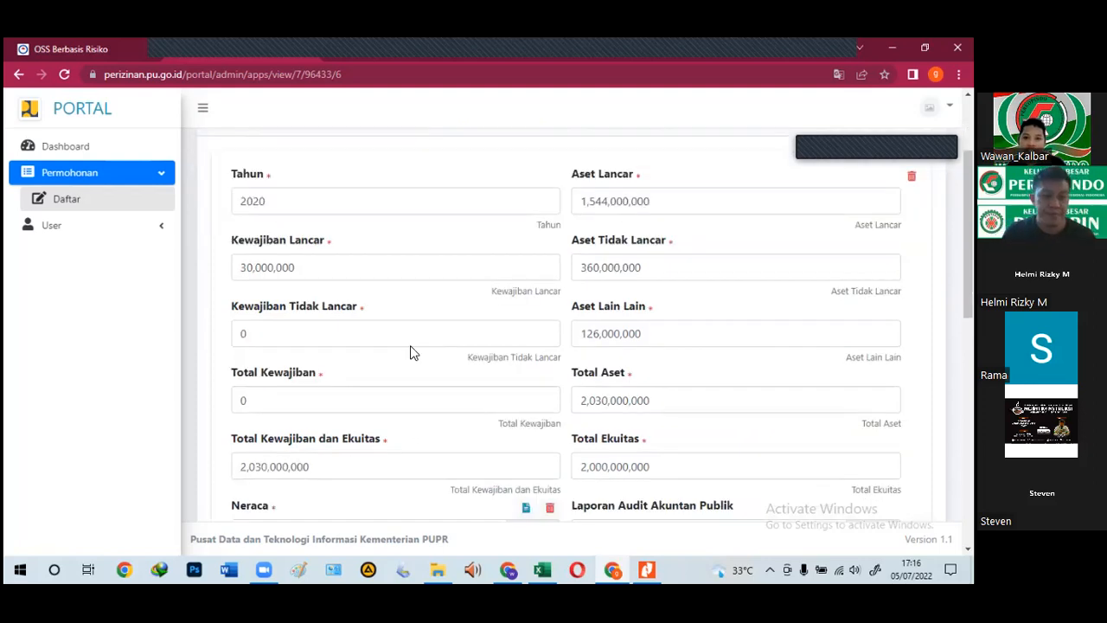
pyautogui.scroll(-2, 412, 353)
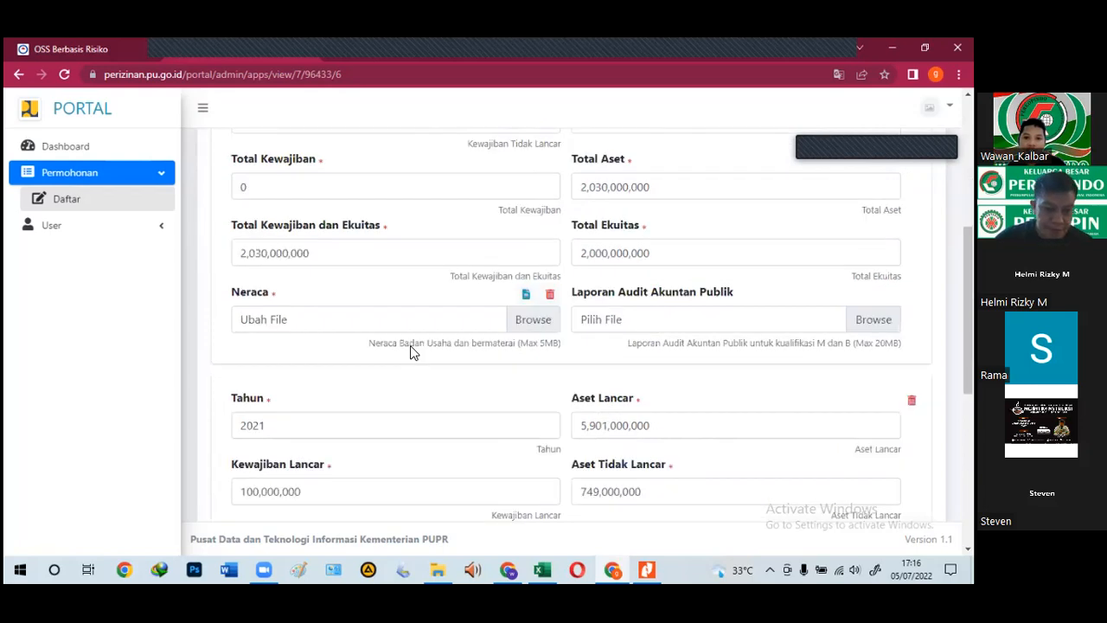
pyautogui.scroll(-4, 411, 346)
pyautogui.scroll(-2, 412, 348)
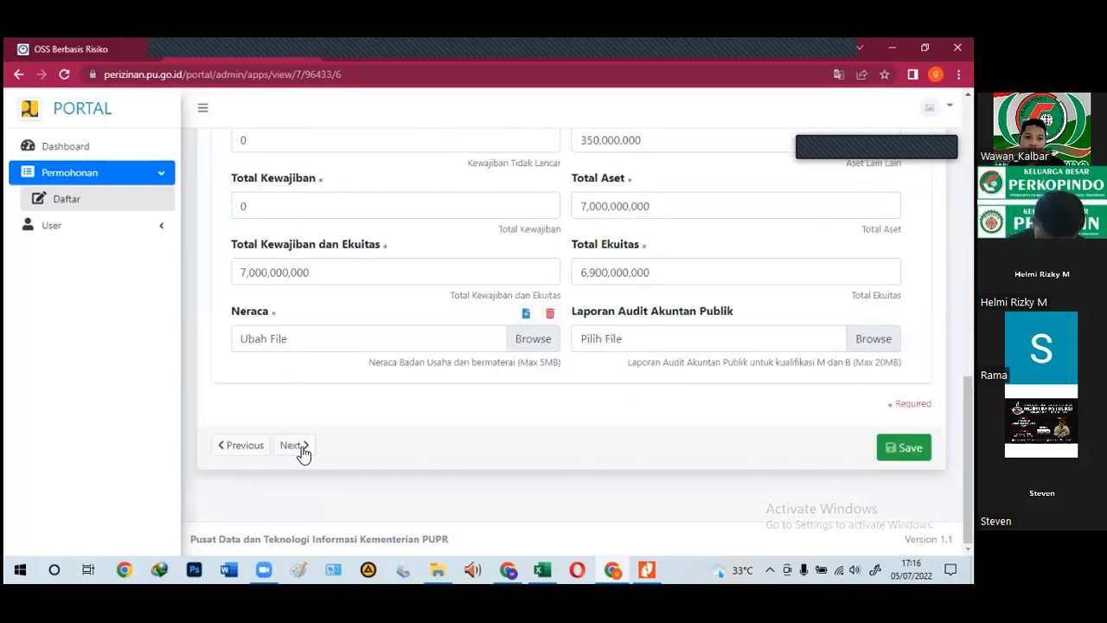
# Step: On the annual sales page, set registration number 0, contract date 19 July 2022, Nilai Kontrak 0
pyautogui.click(294, 446)
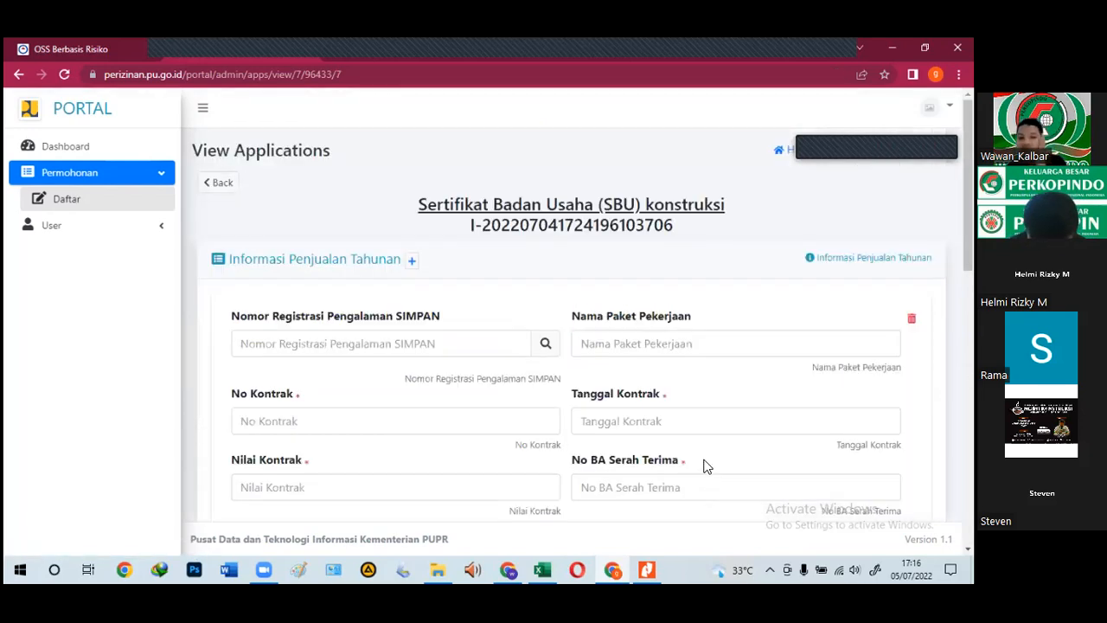
pyautogui.scroll(-1, 329, 484)
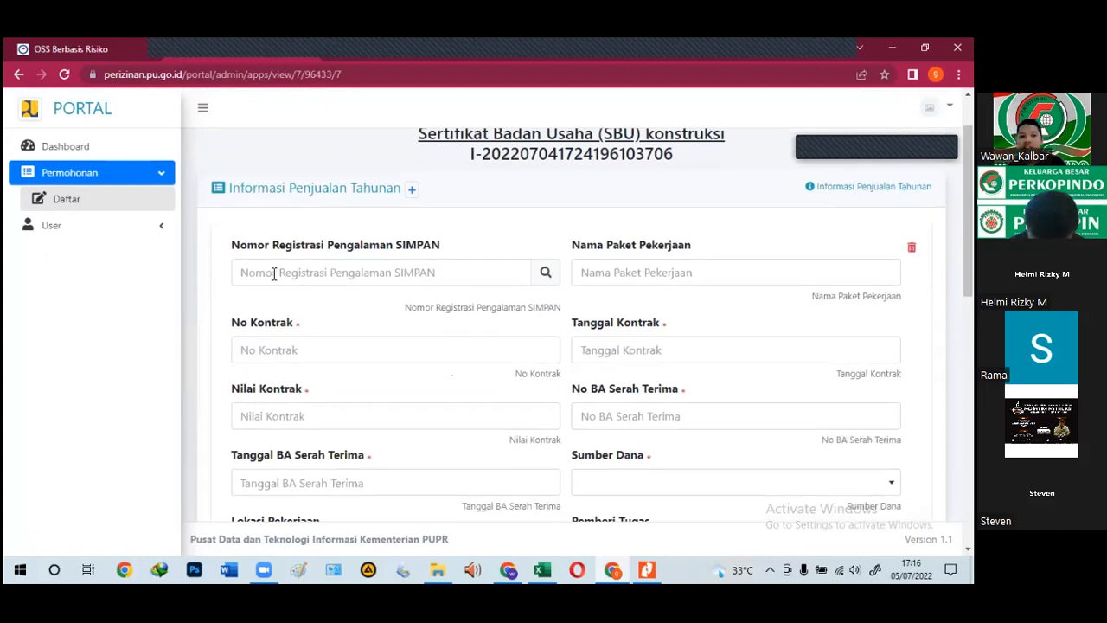
pyautogui.click(248, 272)
pyautogui.write('0')
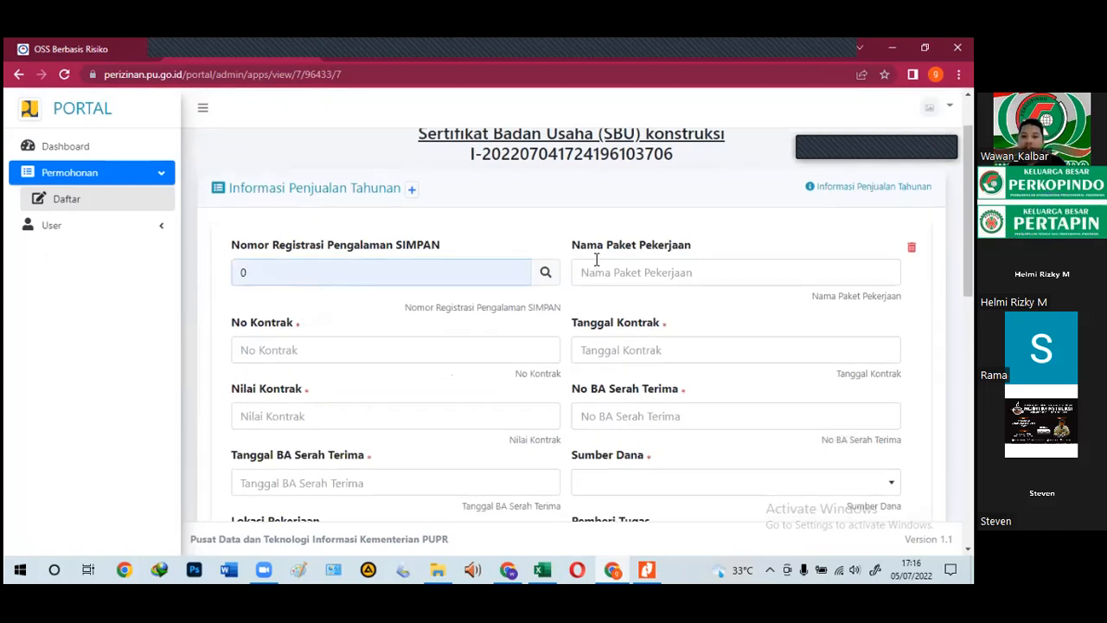
pyautogui.click(652, 352)
pyautogui.click(651, 268)
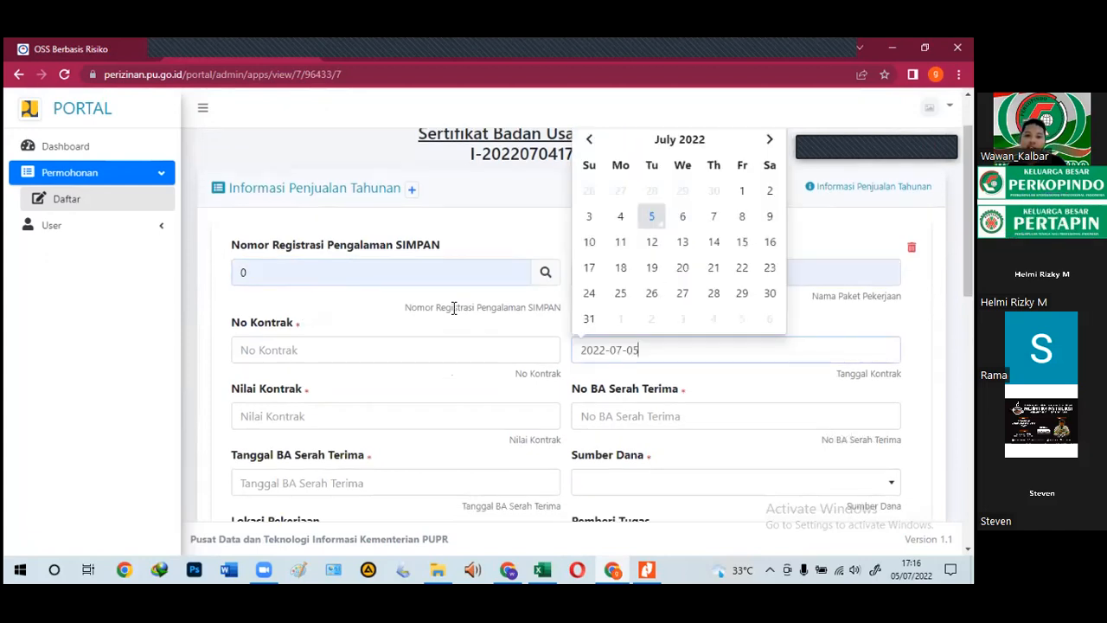
pyautogui.click(299, 418)
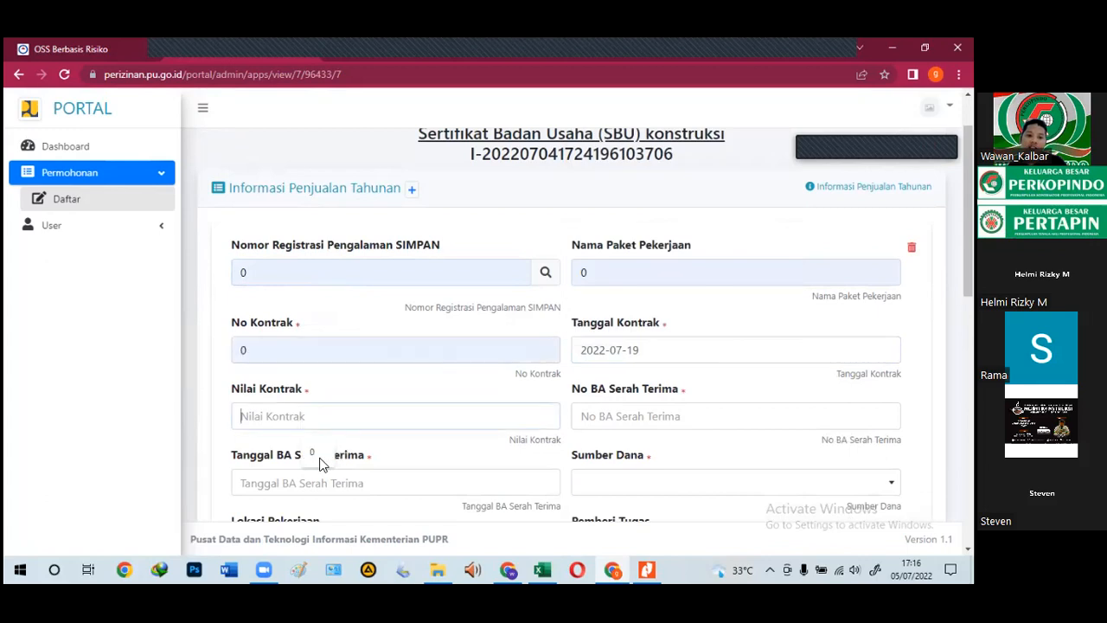
pyautogui.click(318, 456)
pyautogui.click(621, 423)
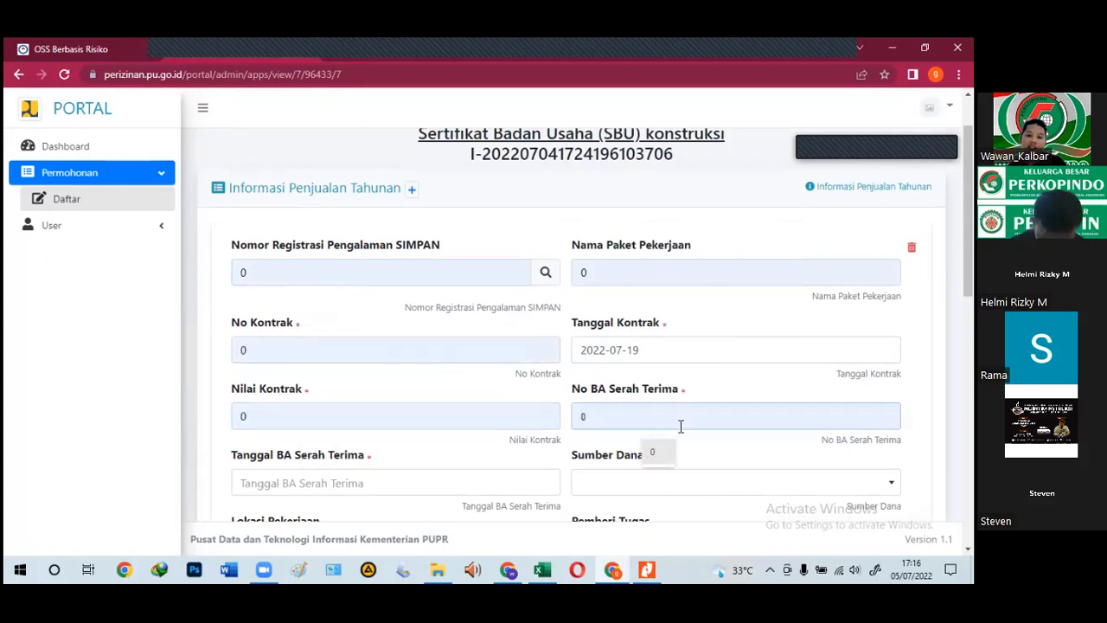
pyautogui.scroll(-2, 599, 372)
# Step: Set handover date 2022-07-27, funding source APBN, location Aceh and assigner PUPR
pyautogui.click(354, 285)
pyautogui.click(341, 212)
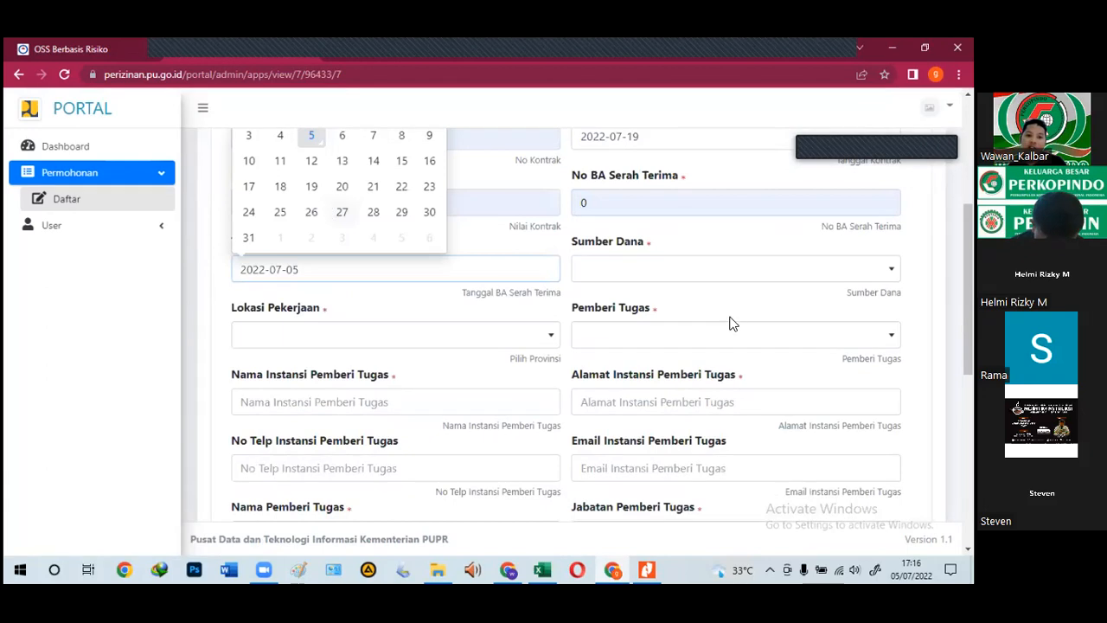
pyautogui.click(594, 270)
pyautogui.click(597, 337)
pyautogui.click(347, 345)
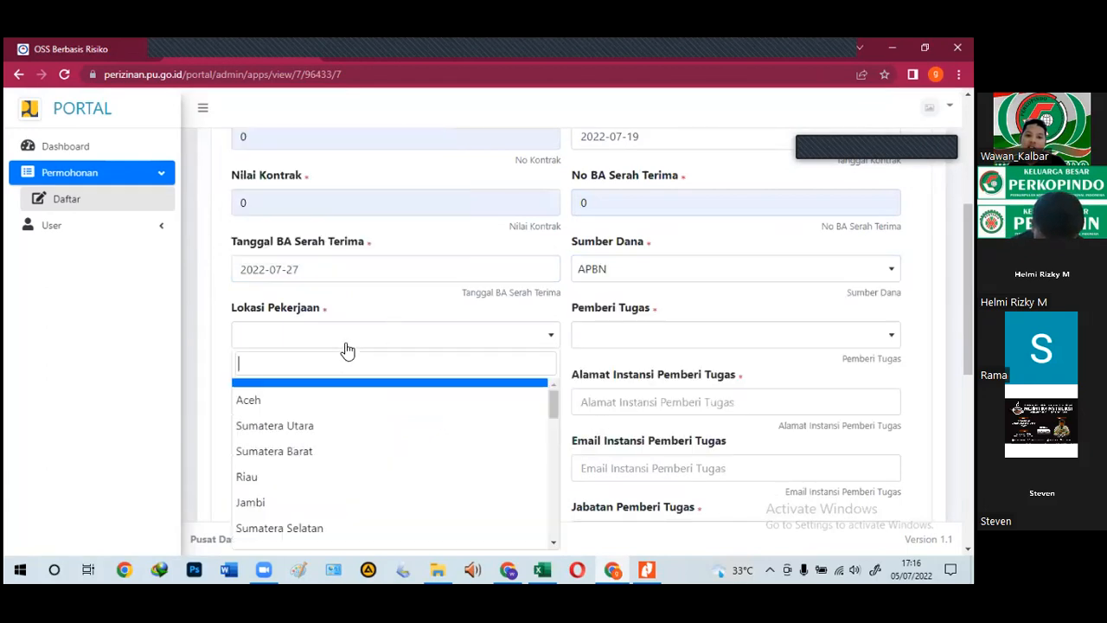
pyautogui.click(265, 402)
pyautogui.click(620, 401)
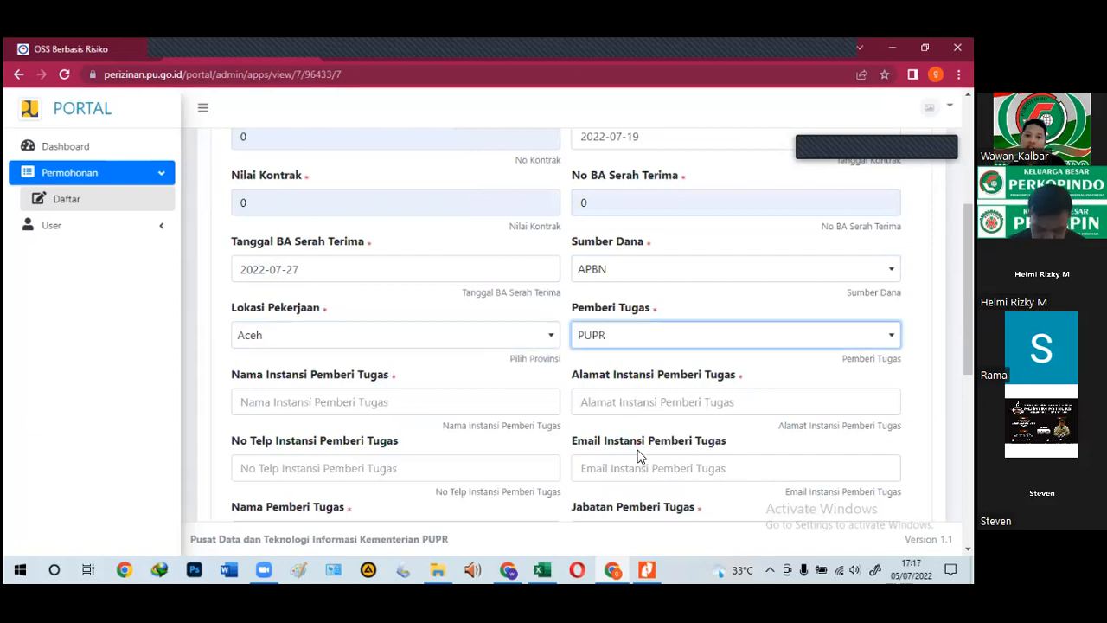
# Step: Fill agency address, name, phone, email, position, assigner name and post-addendum value with 0
pyautogui.click(642, 455)
pyautogui.click(440, 413)
pyautogui.click(323, 433)
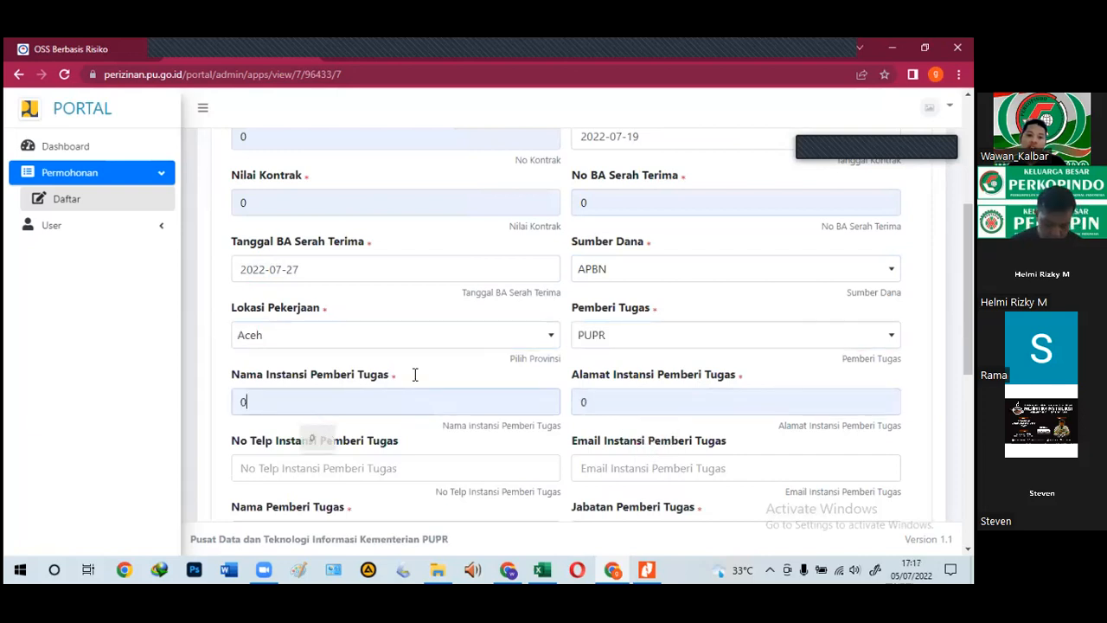
pyautogui.scroll(-3, 416, 376)
pyautogui.click(260, 254)
pyautogui.click(399, 299)
pyautogui.click(722, 255)
pyautogui.click(674, 288)
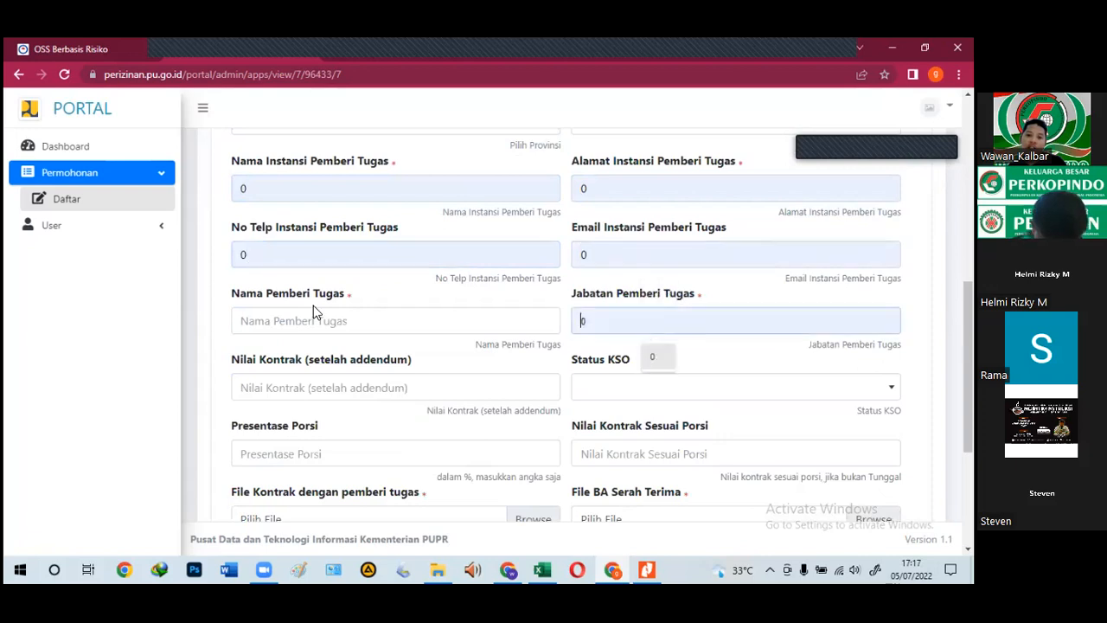
pyautogui.click(307, 388)
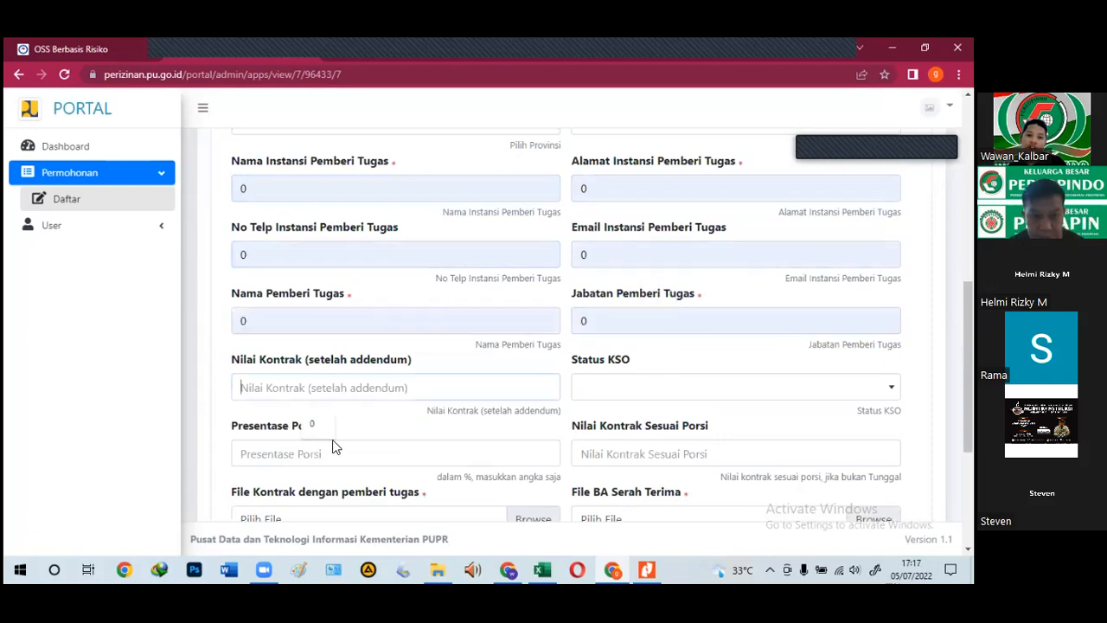
pyautogui.click(316, 424)
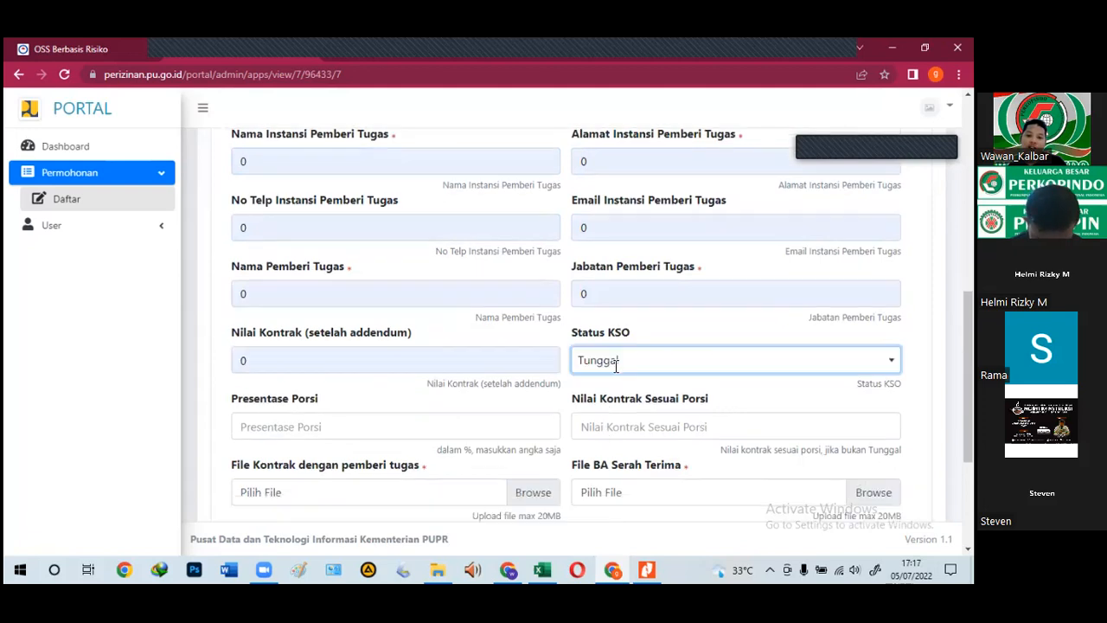
# Step: Set Status KSO to Tunggal and Nilai Kontrak Sesuai Porsi to 0
pyautogui.scroll(-3, 619, 237)
pyautogui.click(620, 240)
pyautogui.click(647, 279)
# Step: Attach SMM.pdf as the handover, contract and BOQ files
pyautogui.click(551, 373)
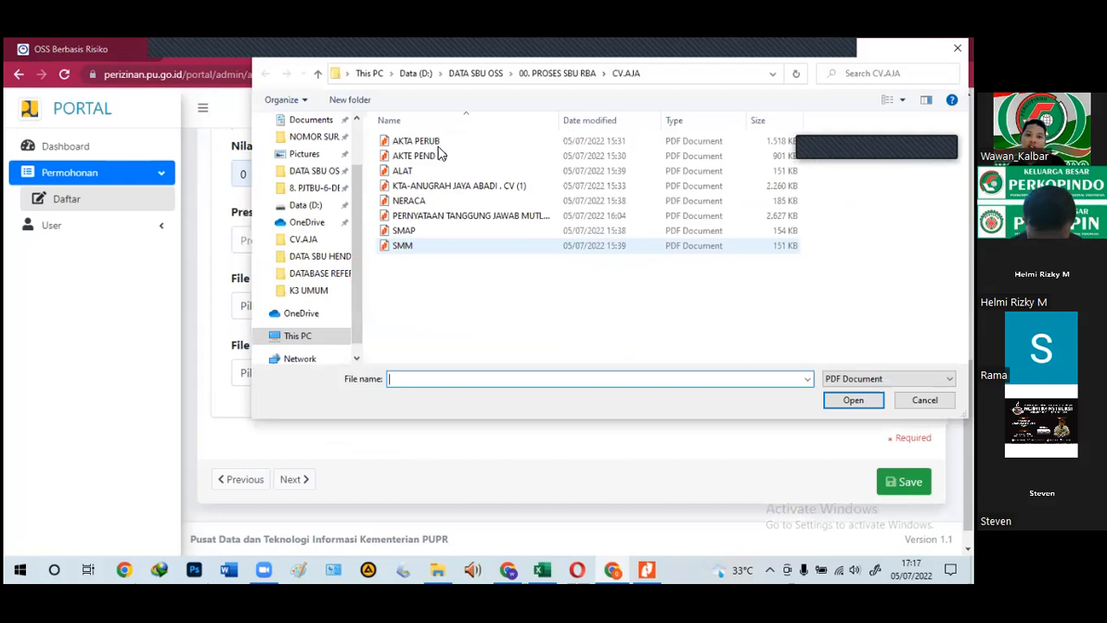
pyautogui.click(415, 245)
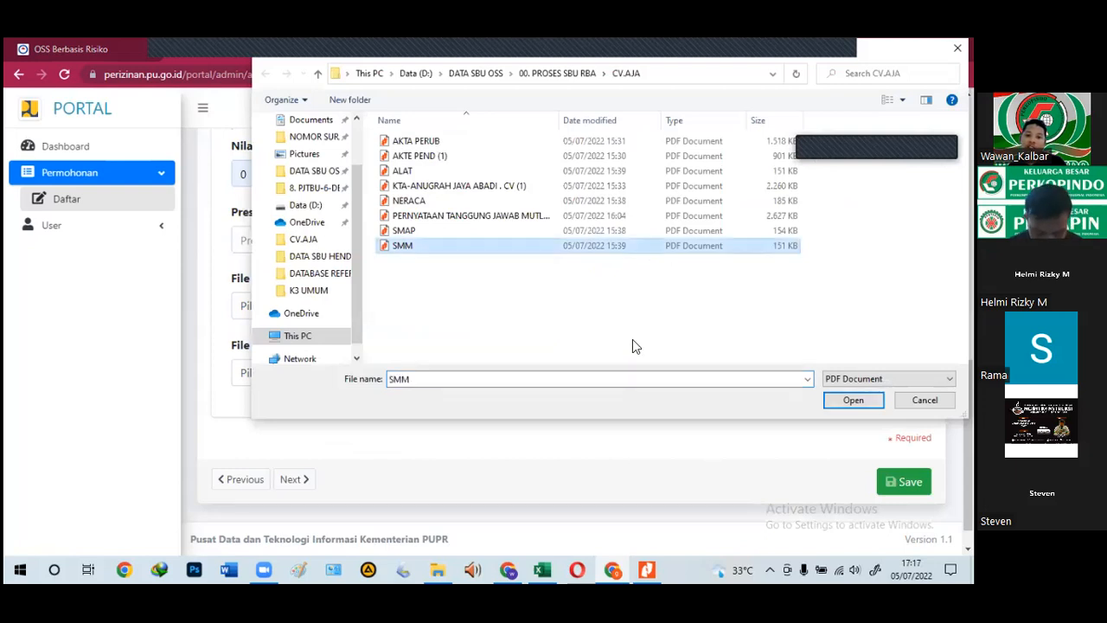
pyautogui.press('Return')
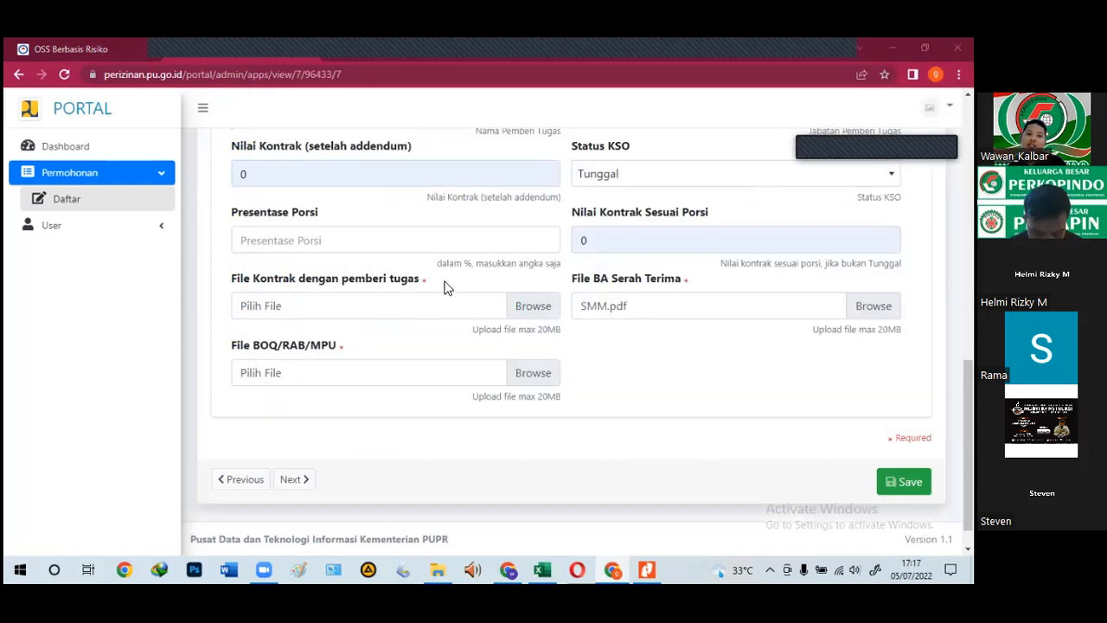
pyautogui.click(437, 304)
pyautogui.click(433, 245)
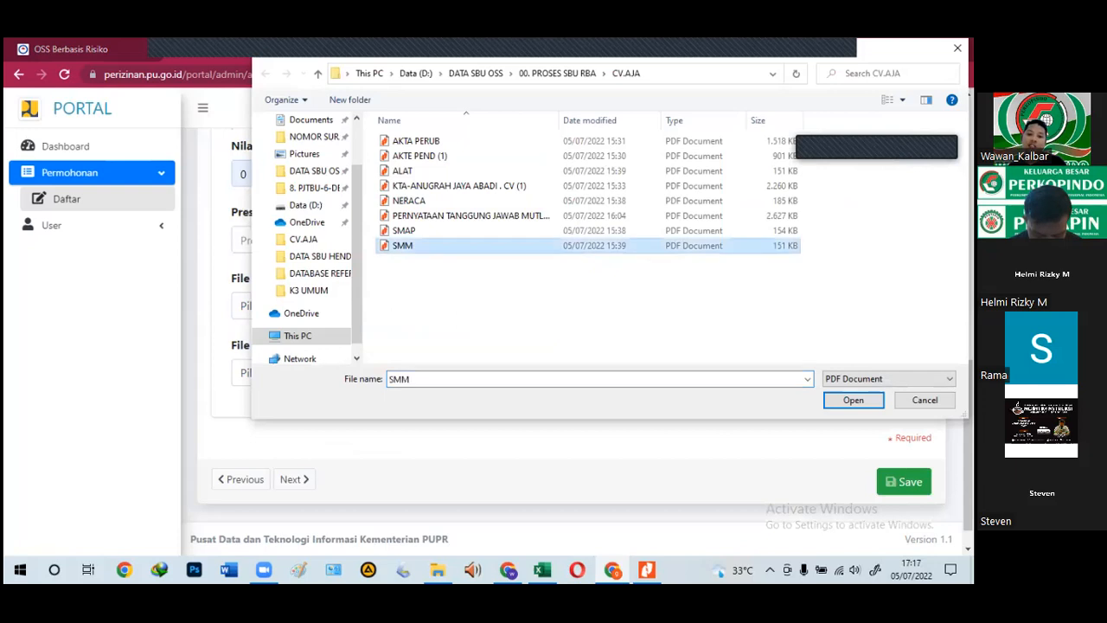
pyautogui.press('Return')
pyautogui.click(282, 376)
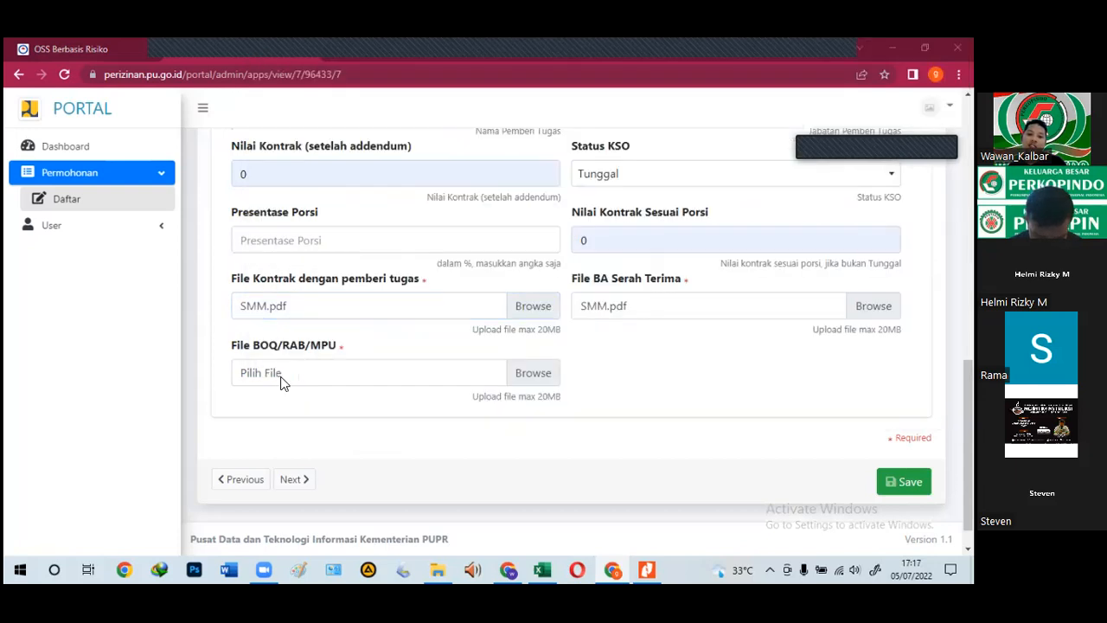
pyautogui.click(433, 246)
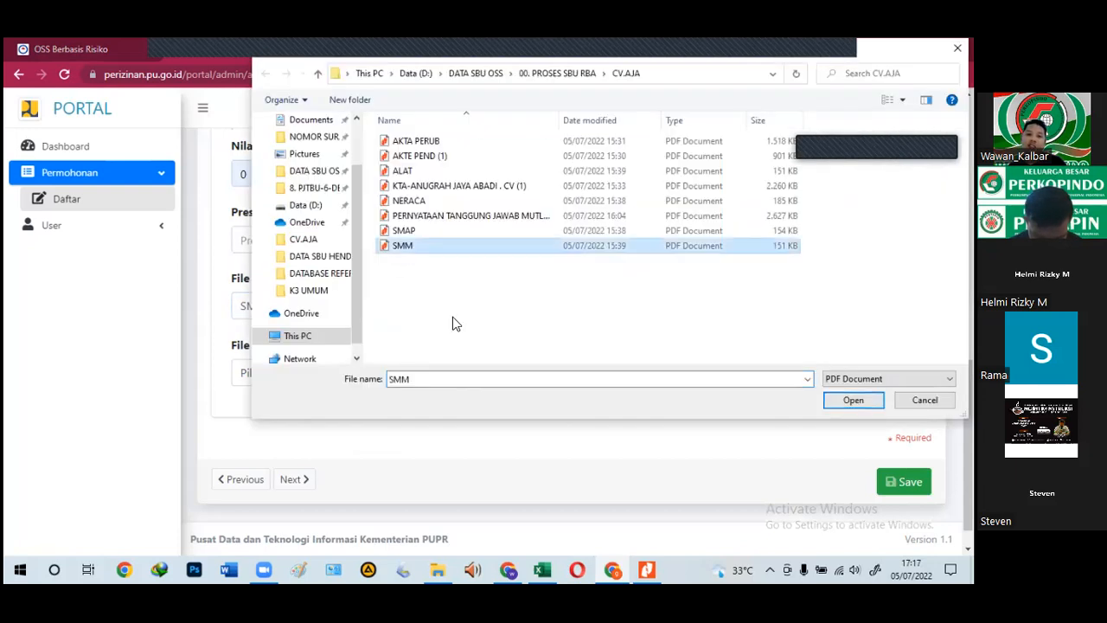
pyautogui.press('Return')
# Step: Set Presentase Porsi to 0 and save the annual sales entry
pyautogui.click(378, 300)
pyautogui.scroll(1, 299, 425)
pyautogui.click(309, 428)
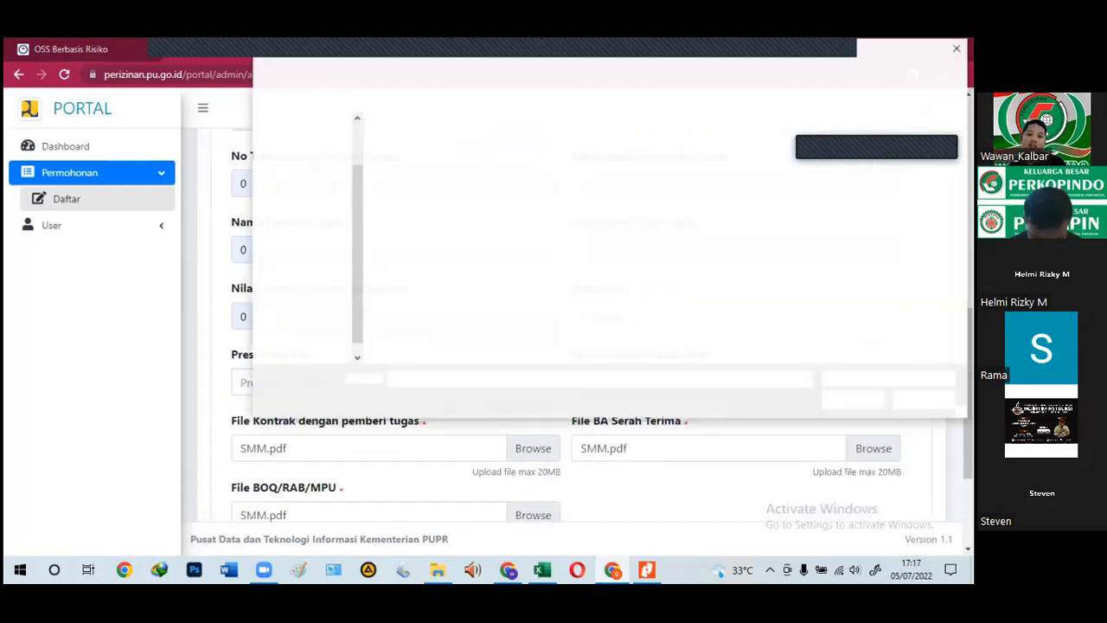
pyautogui.press('Escape')
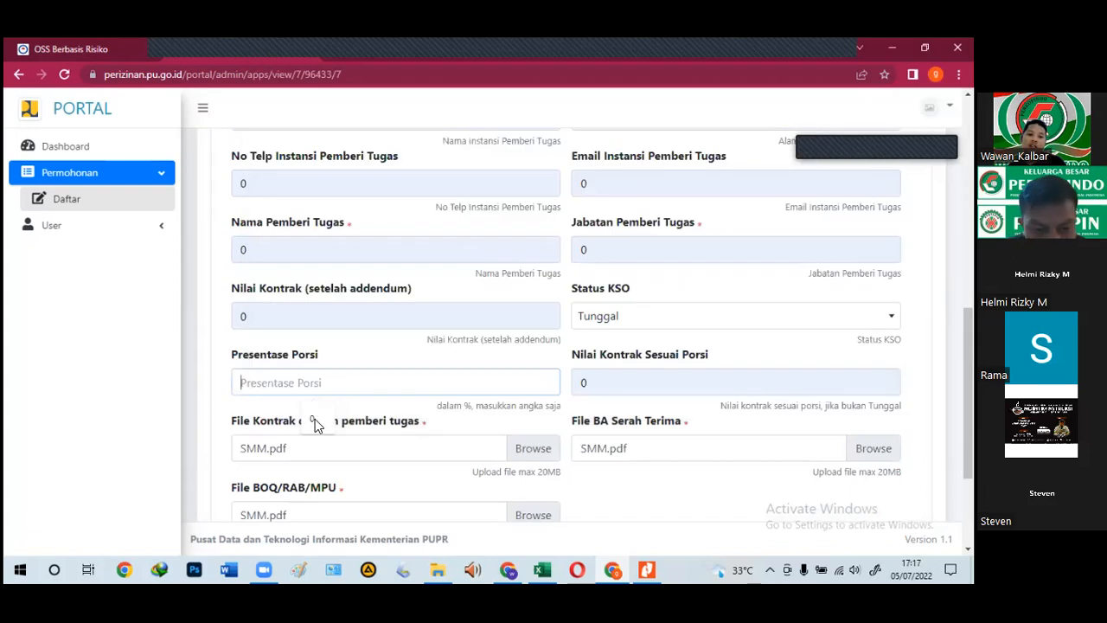
pyautogui.write('0')
pyautogui.scroll(3, 403, 408)
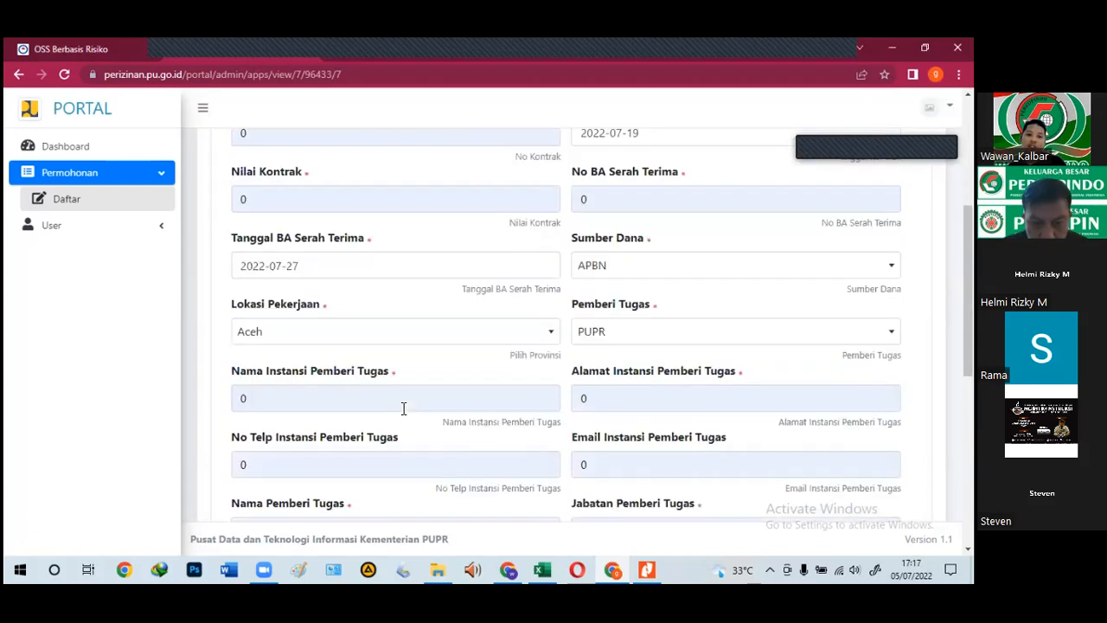
pyautogui.scroll(3, 398, 400)
pyautogui.scroll(-10, 398, 408)
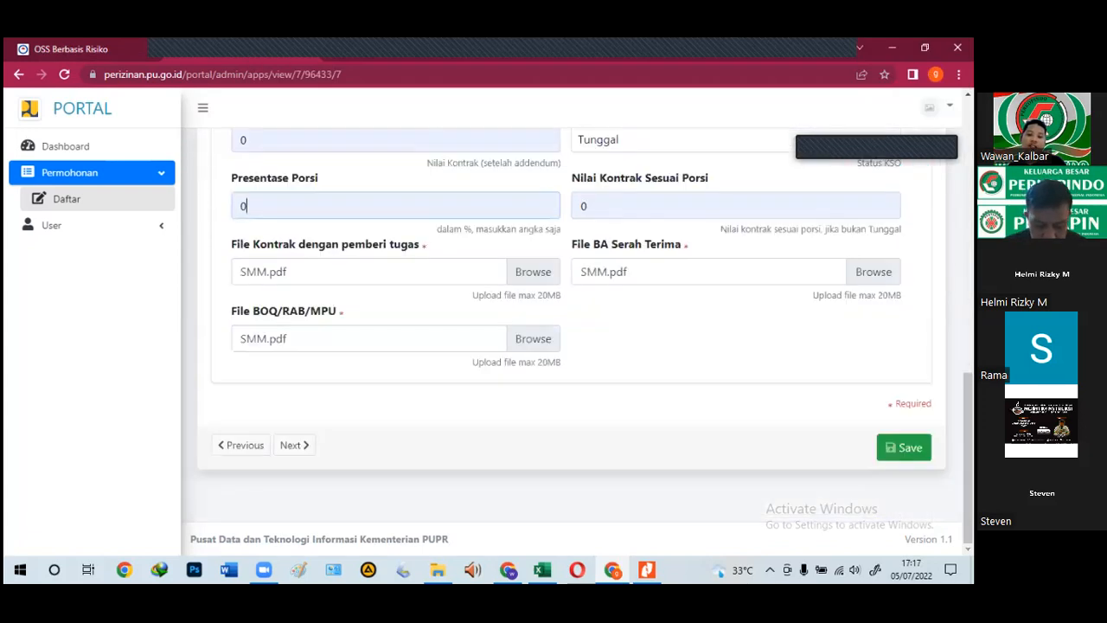
pyautogui.click(905, 448)
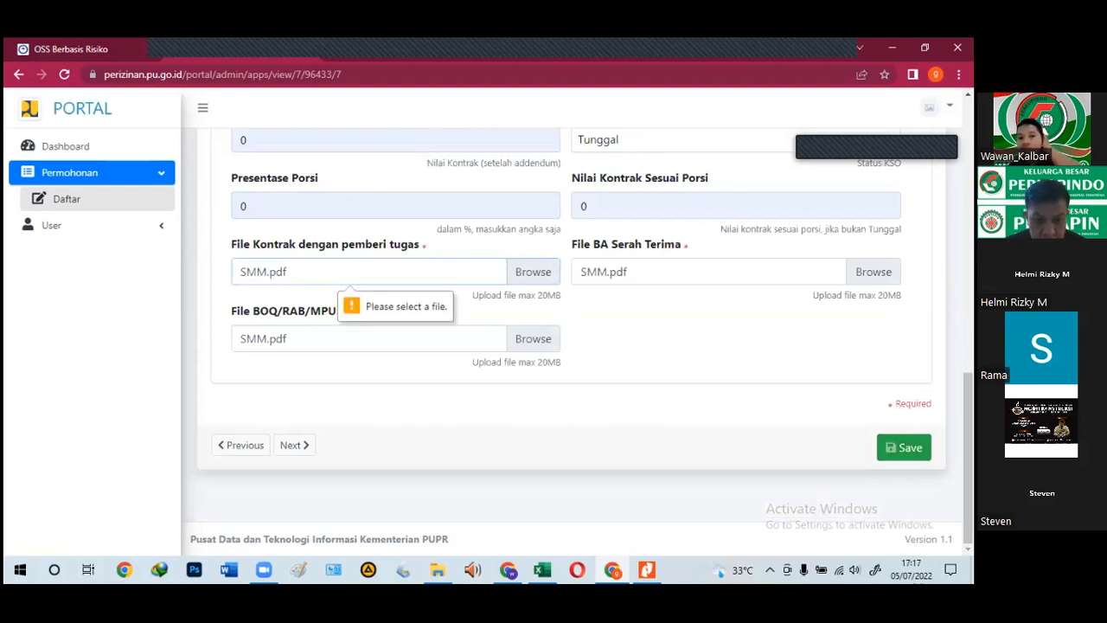
# Step: Reattach SMM.pdf as the contract file
pyautogui.click(332, 275)
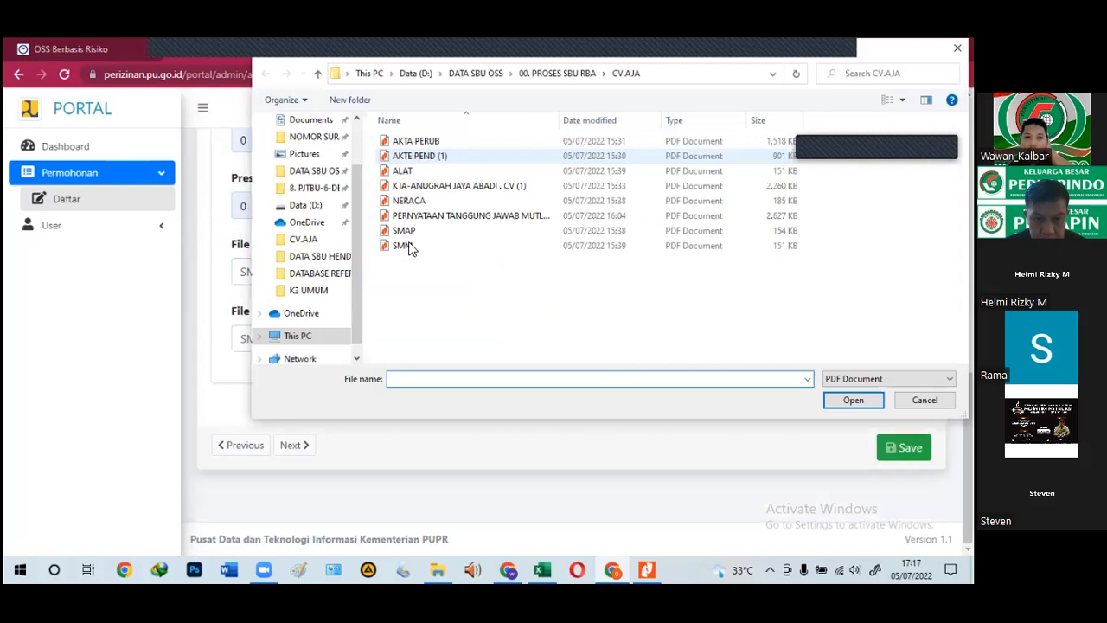
pyautogui.click(404, 245)
pyautogui.press('Return')
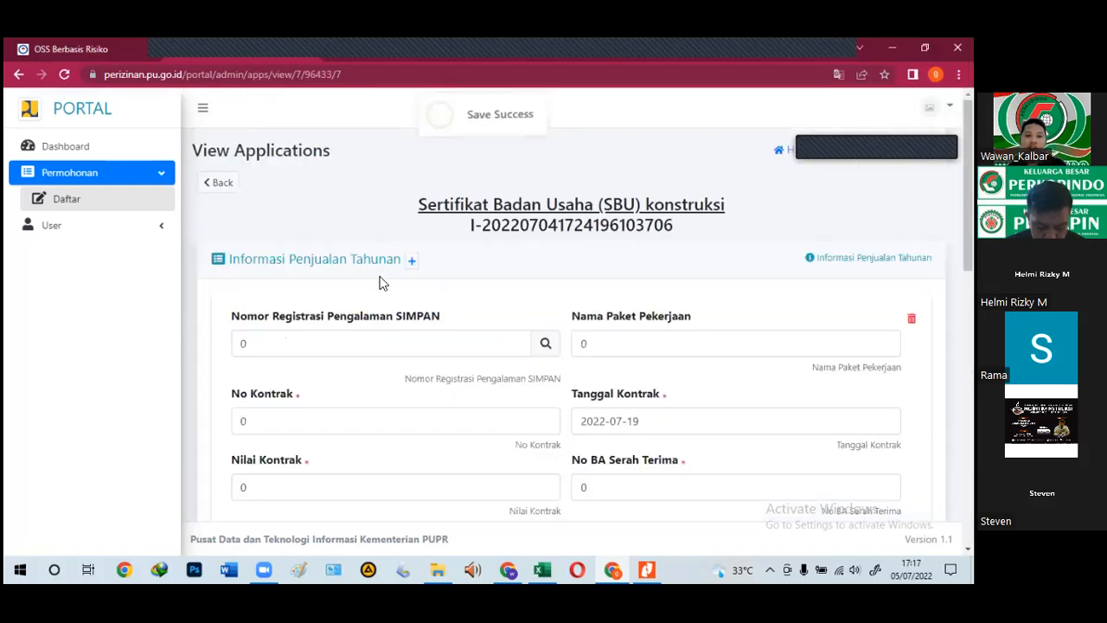
pyautogui.scroll(-3, 385, 279)
pyautogui.scroll(-5, 388, 283)
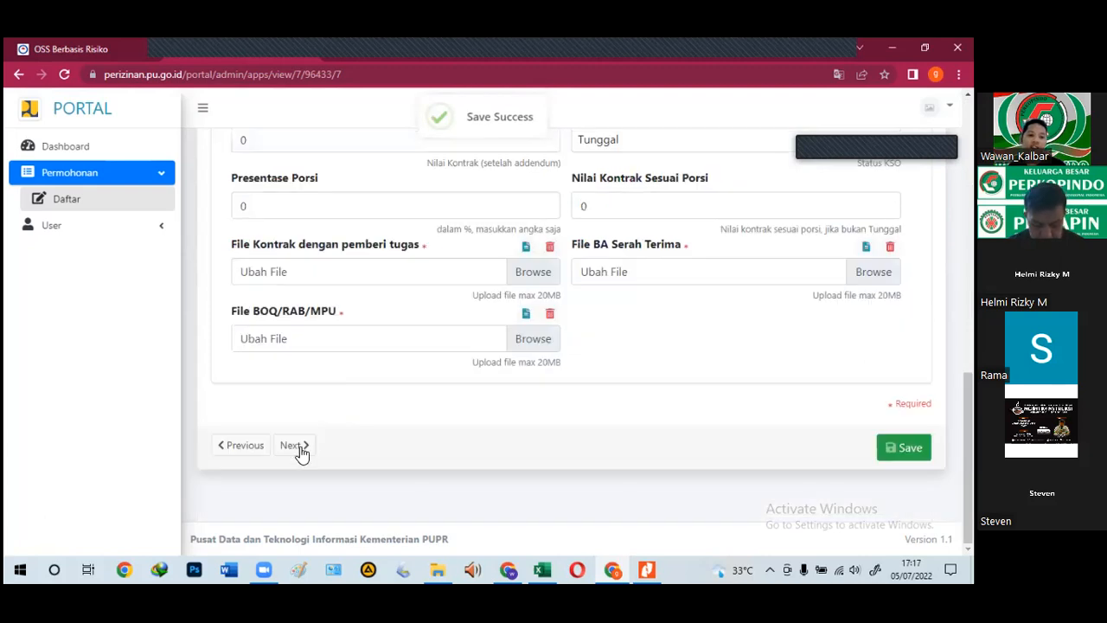
# Step: On the equipment page, answer Tidak for SIMPK equipment, attach ALAT.pdf, save and continue
pyautogui.click(304, 447)
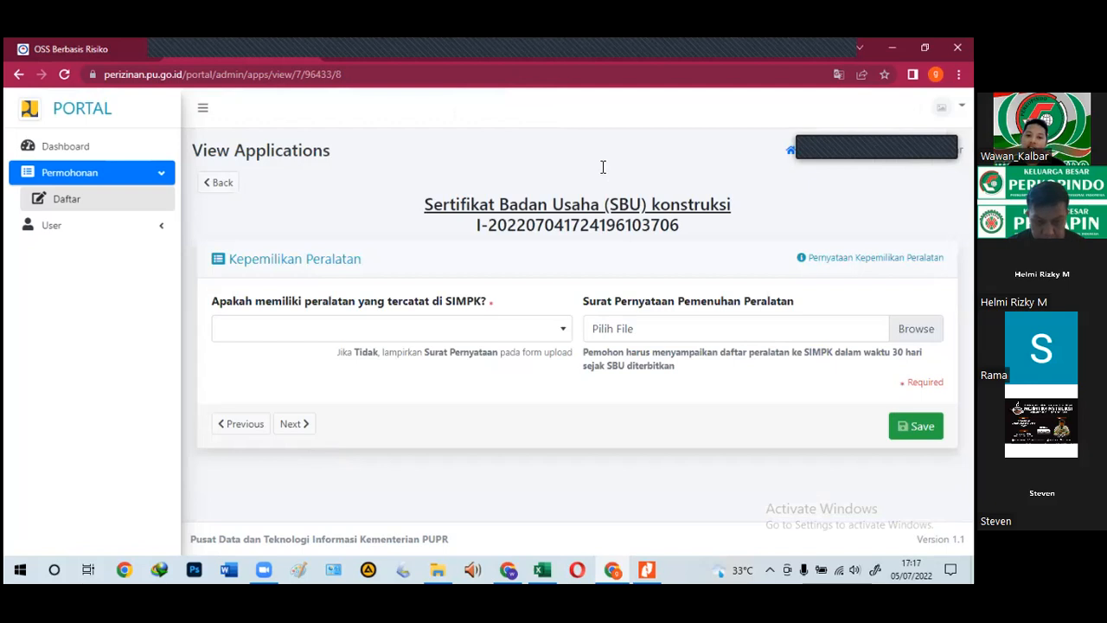
pyautogui.click(419, 337)
pyautogui.click(334, 422)
pyautogui.click(650, 326)
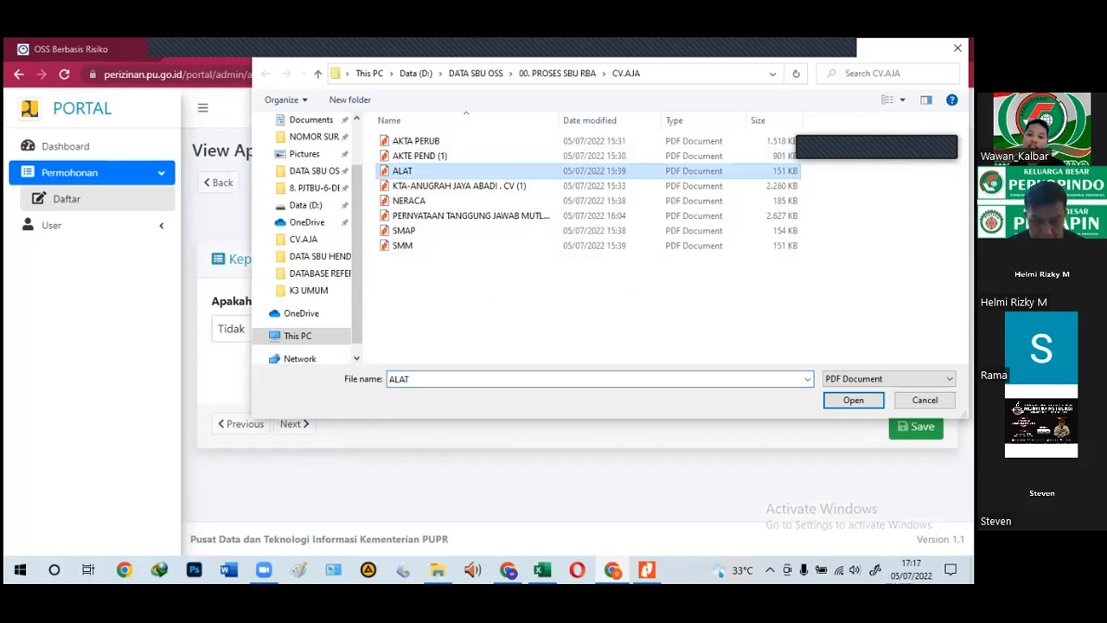
pyautogui.press('Return')
pyautogui.click(916, 425)
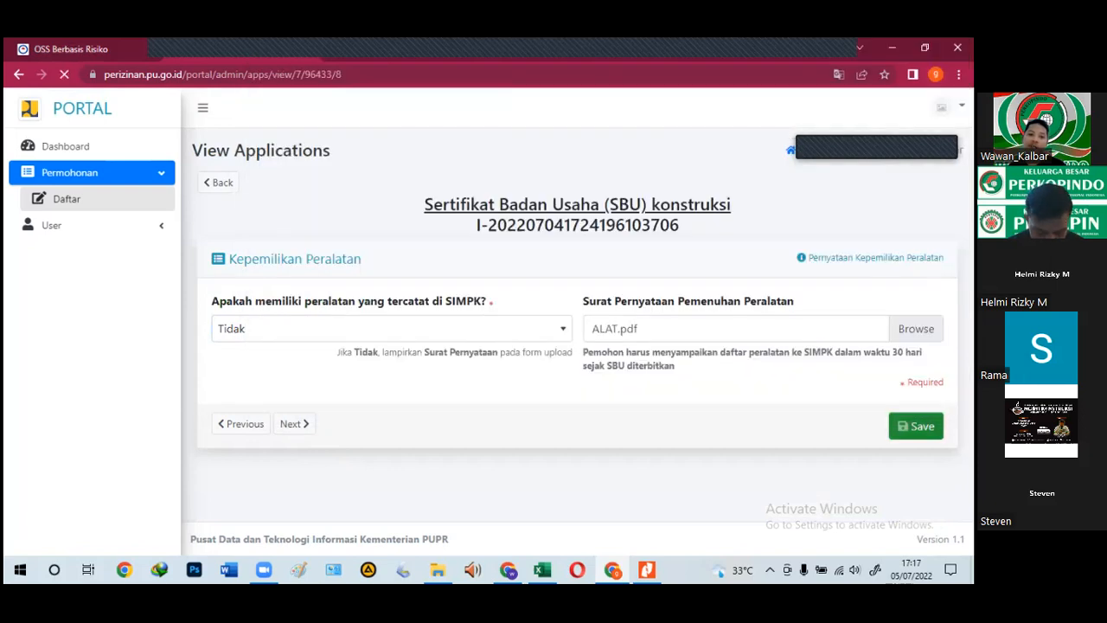
pyautogui.click(307, 431)
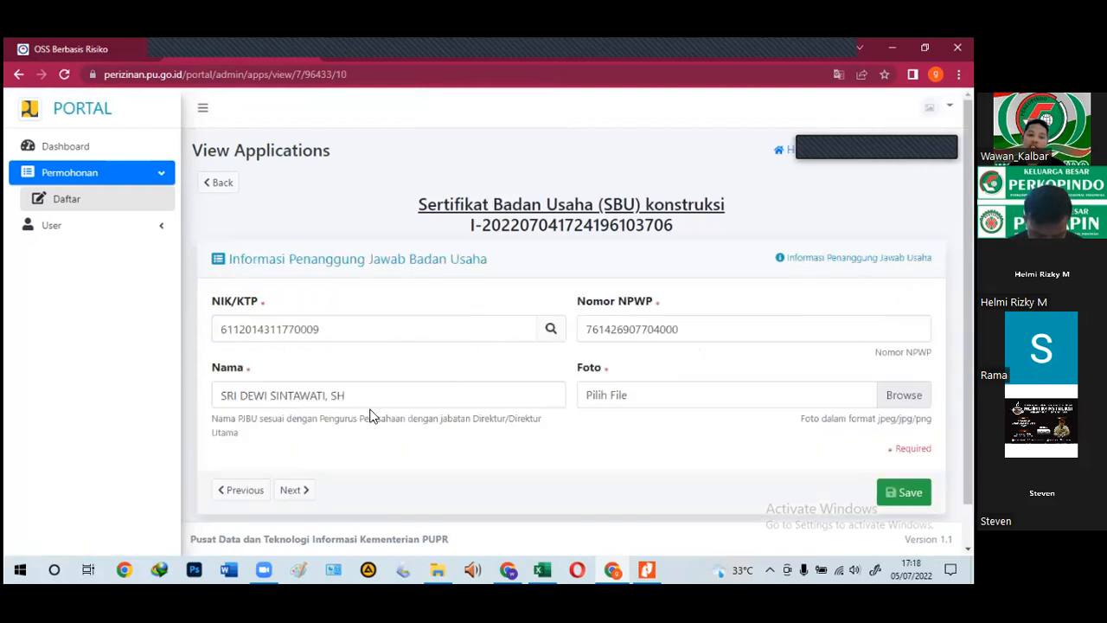
# Step: Check the responsible person's name, NIK/KTP and NPWP fields
pyautogui.click(375, 388)
pyautogui.click(321, 328)
pyautogui.click(702, 325)
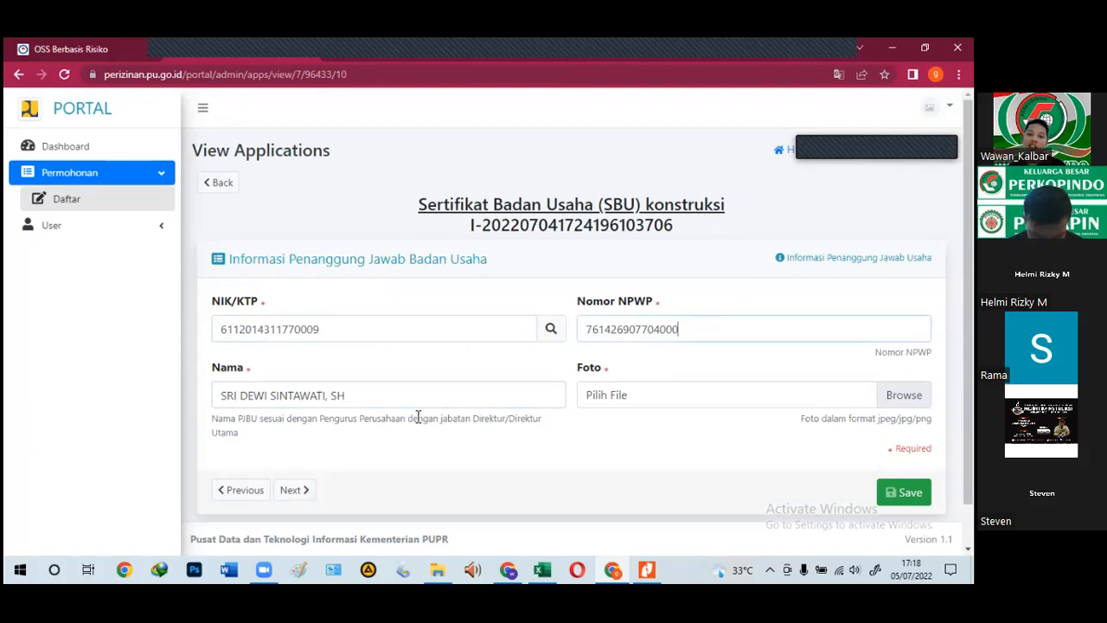
pyautogui.click(324, 395)
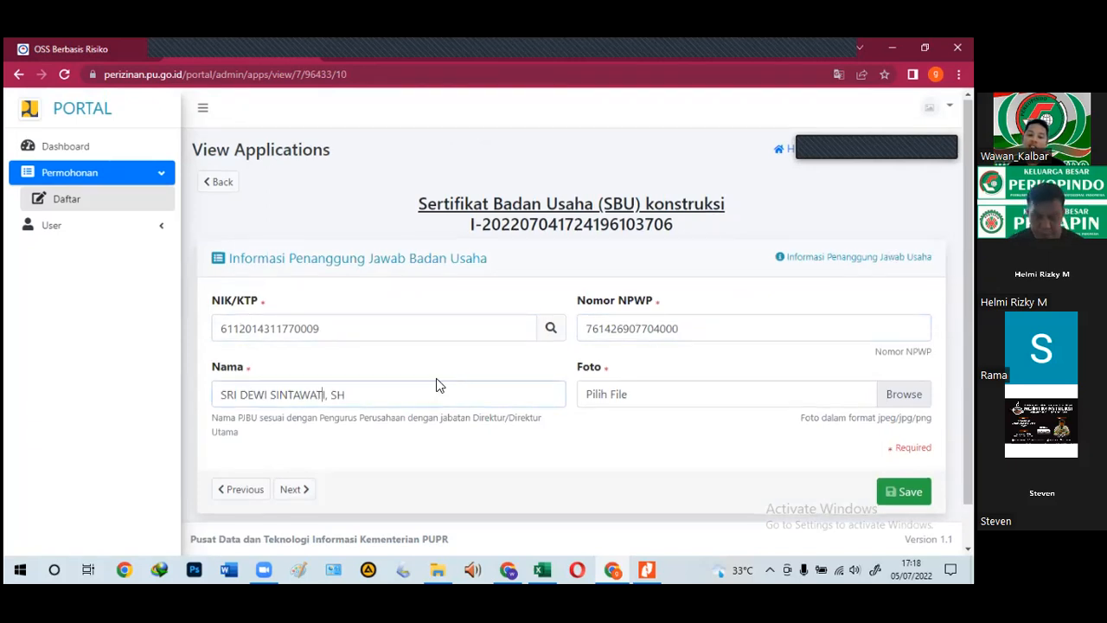
# Step: Attach the WhatsApp photo as Foto, save the page and continue to Penanggung Jawab Tehnik
pyautogui.click(649, 407)
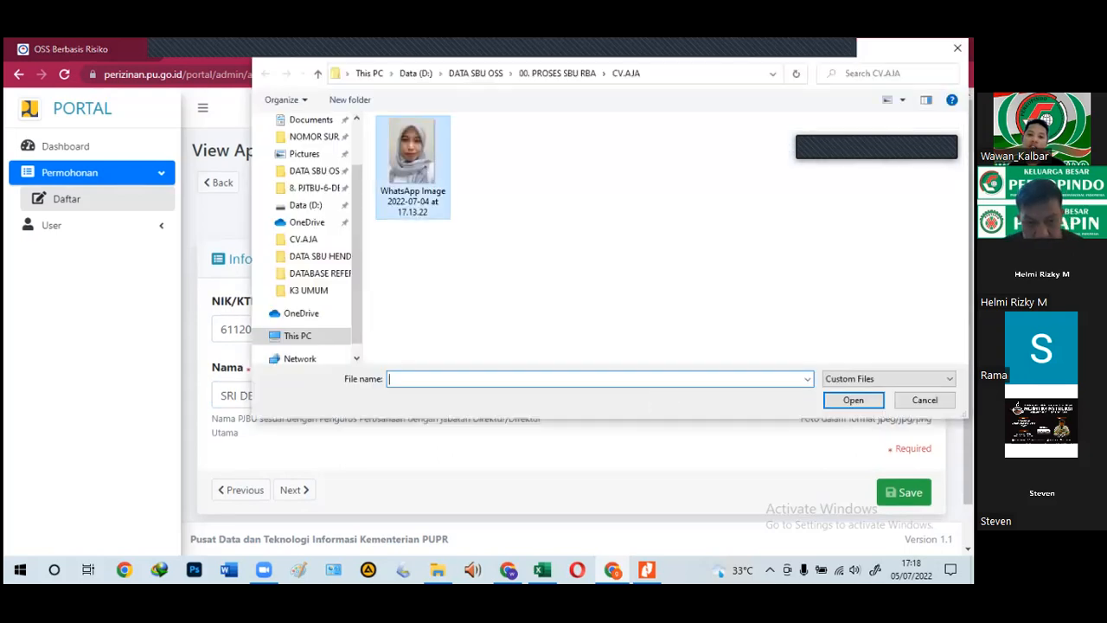
pyautogui.click(413, 166)
pyautogui.press('Return')
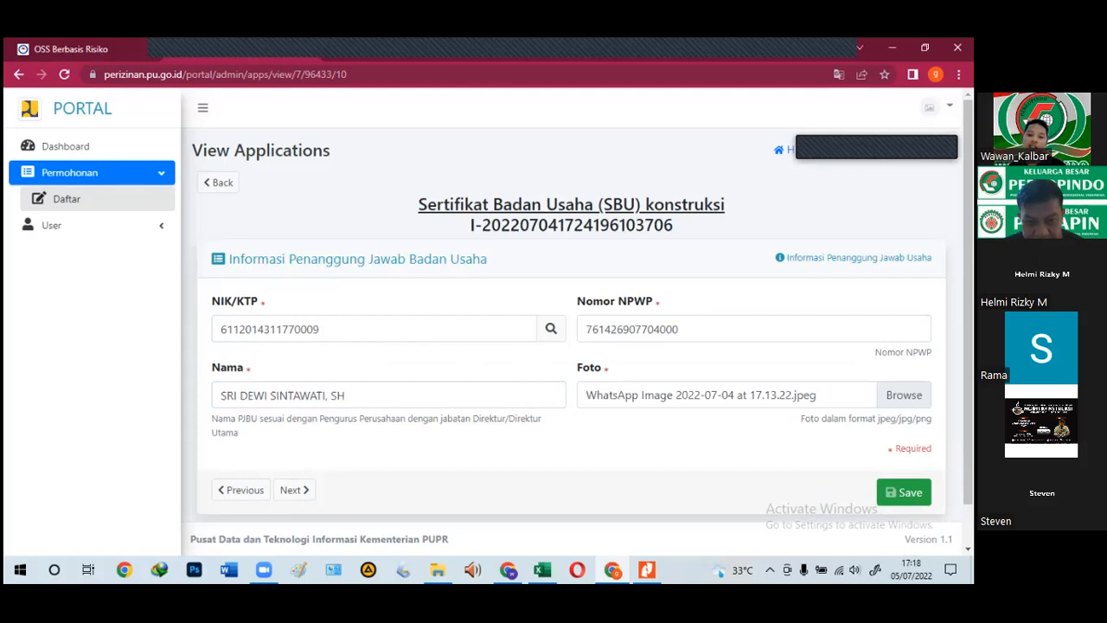
pyautogui.click(904, 493)
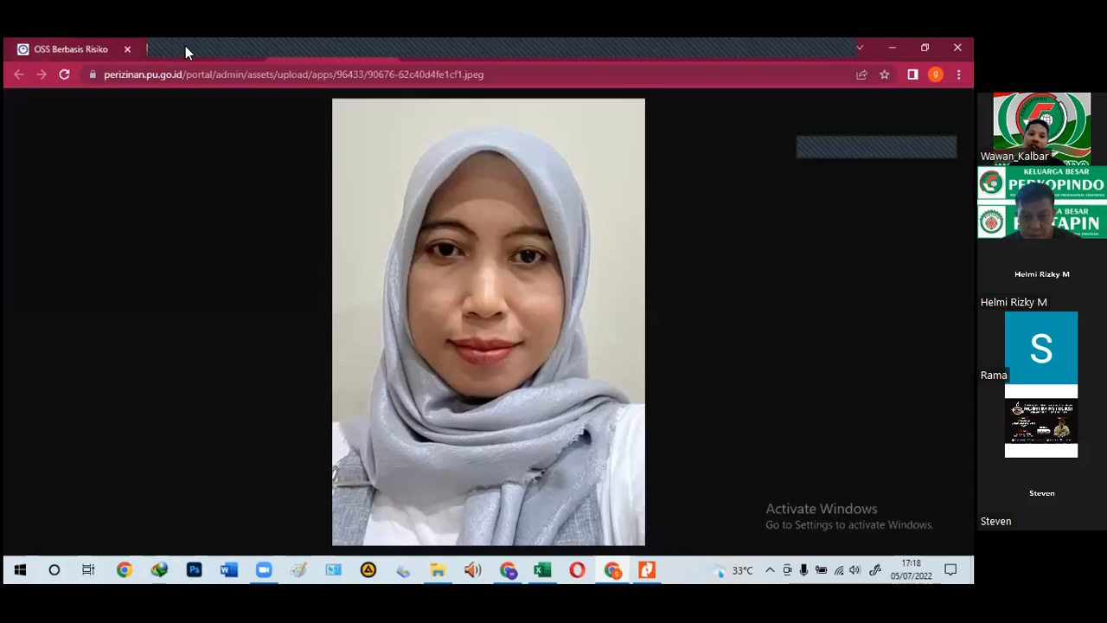
pyautogui.click(185, 47)
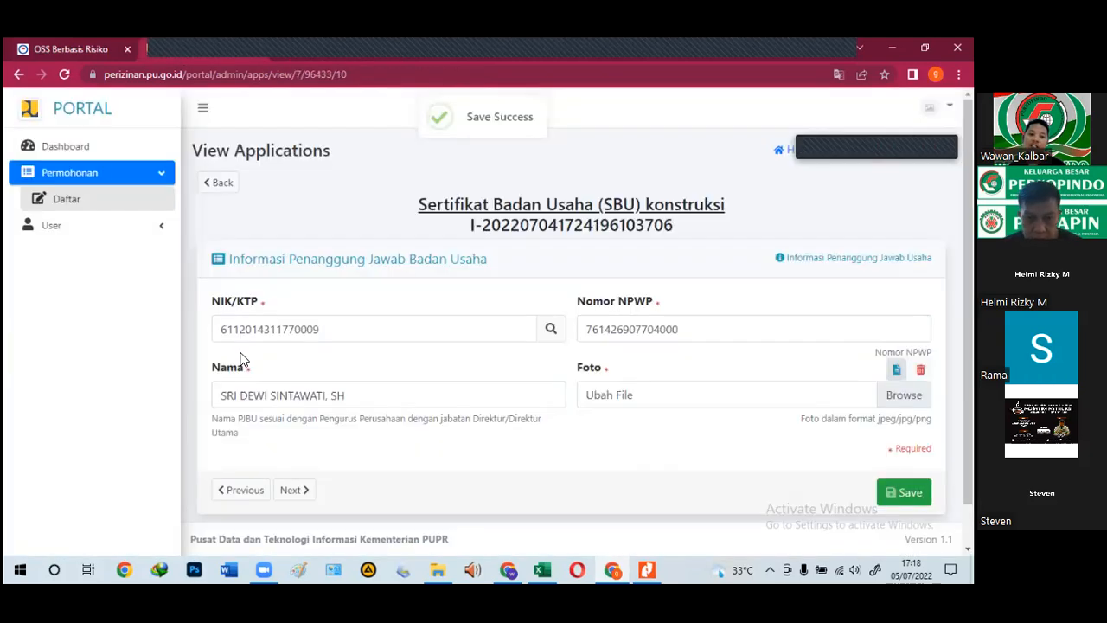
pyautogui.click(302, 495)
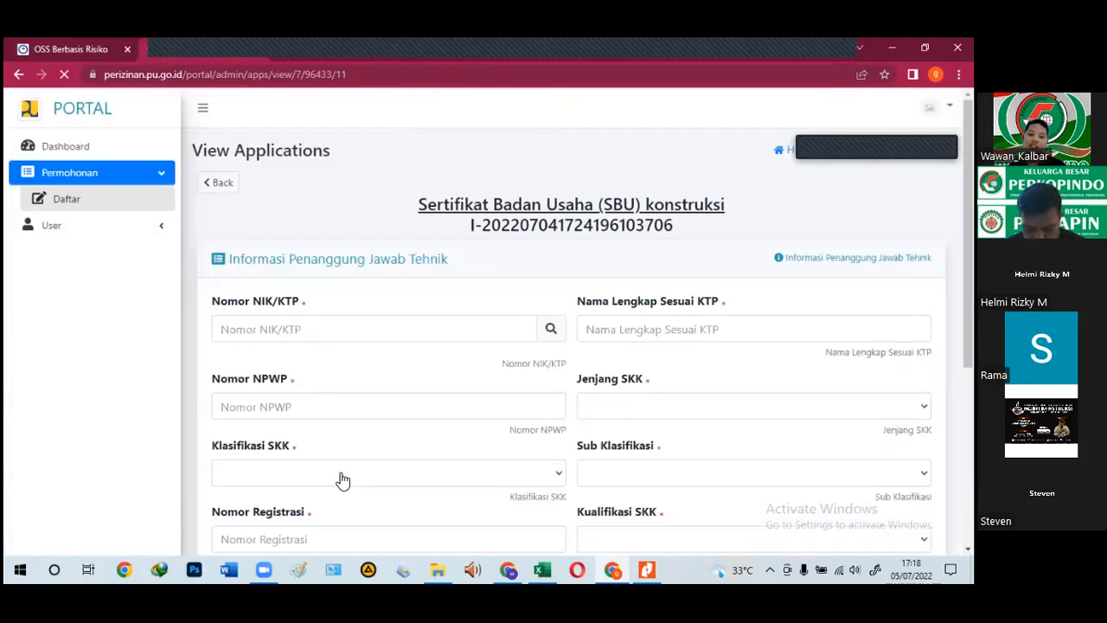
# Step: Copy the NIK/KTP number from cell G17 of the PJSK-BU 1 sheet into Nomor NIK/KTP
pyautogui.scroll(-1, 341, 482)
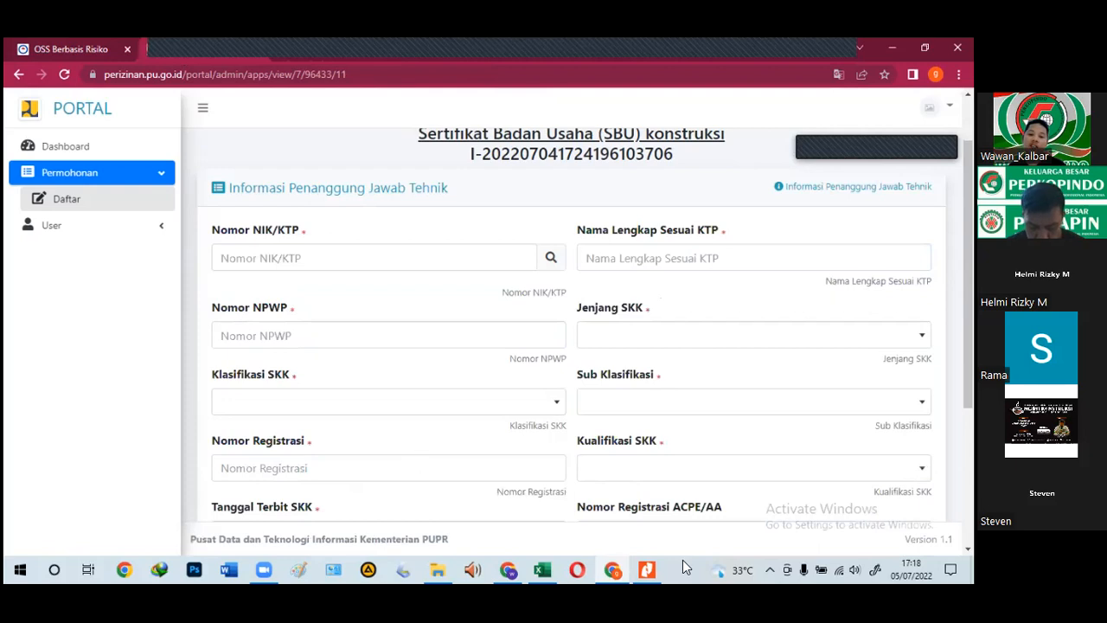
pyautogui.click(534, 562)
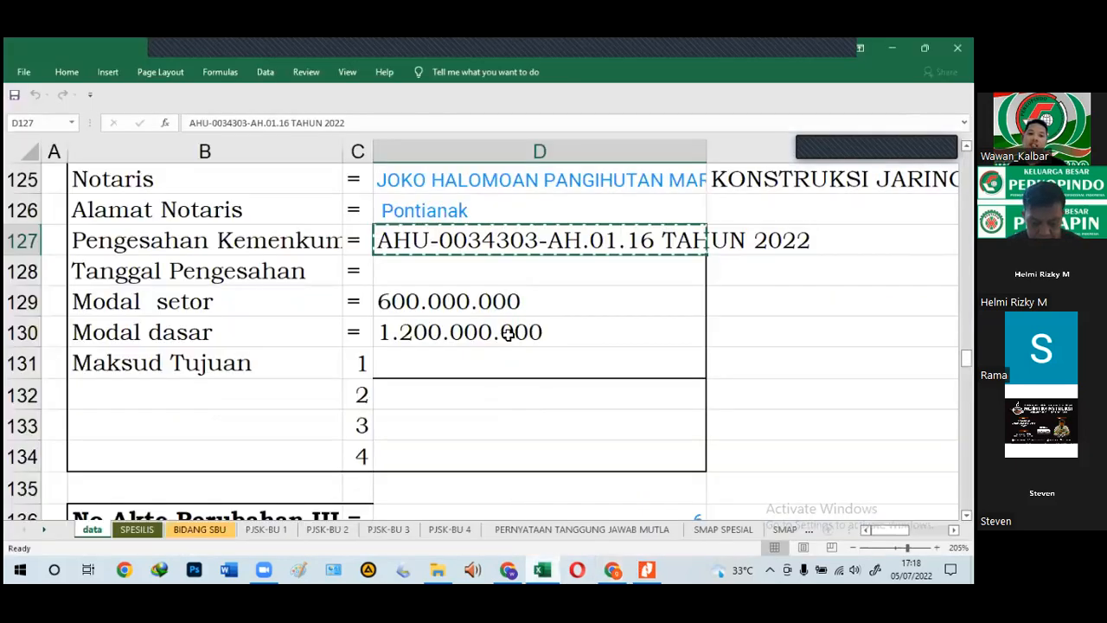
pyautogui.click(270, 531)
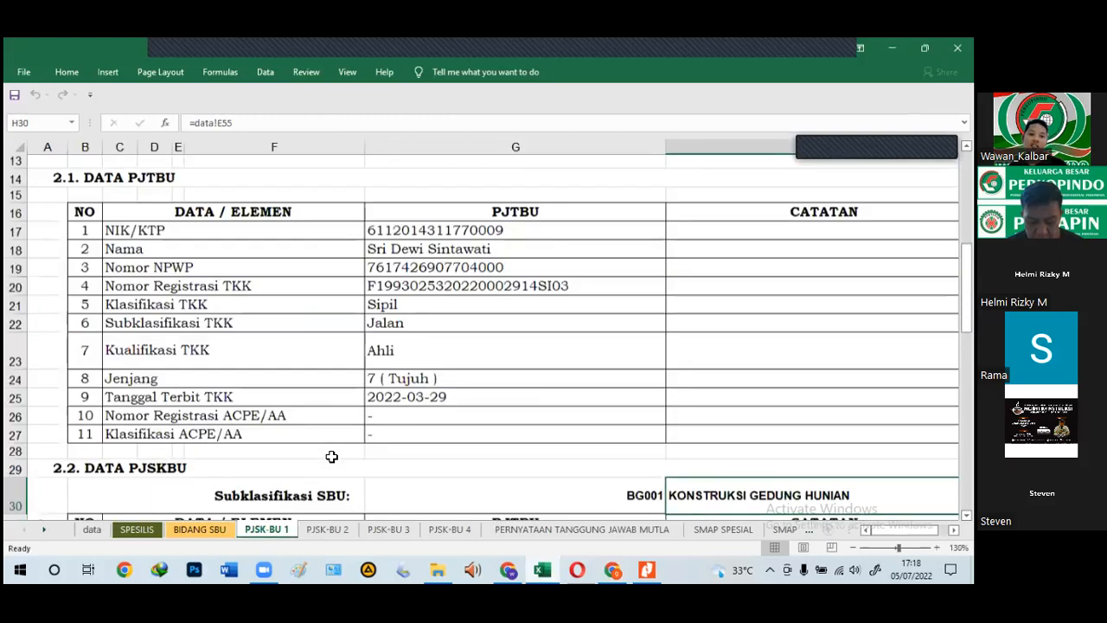
pyautogui.scroll(1, 332, 456)
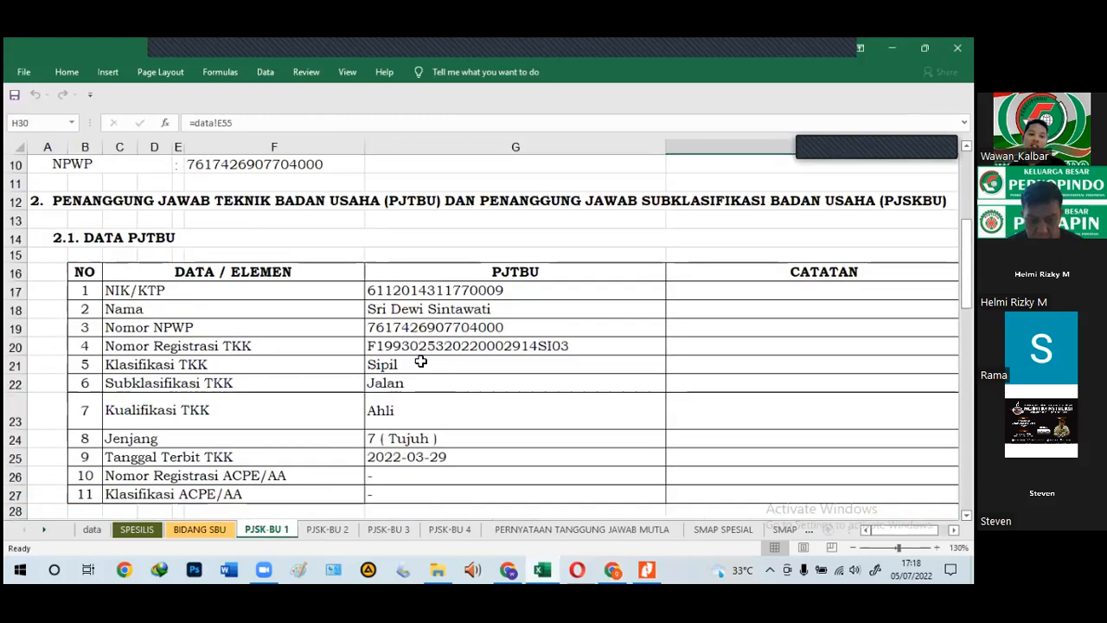
pyautogui.click(432, 294)
pyautogui.hotkey('ctrl', 'c')
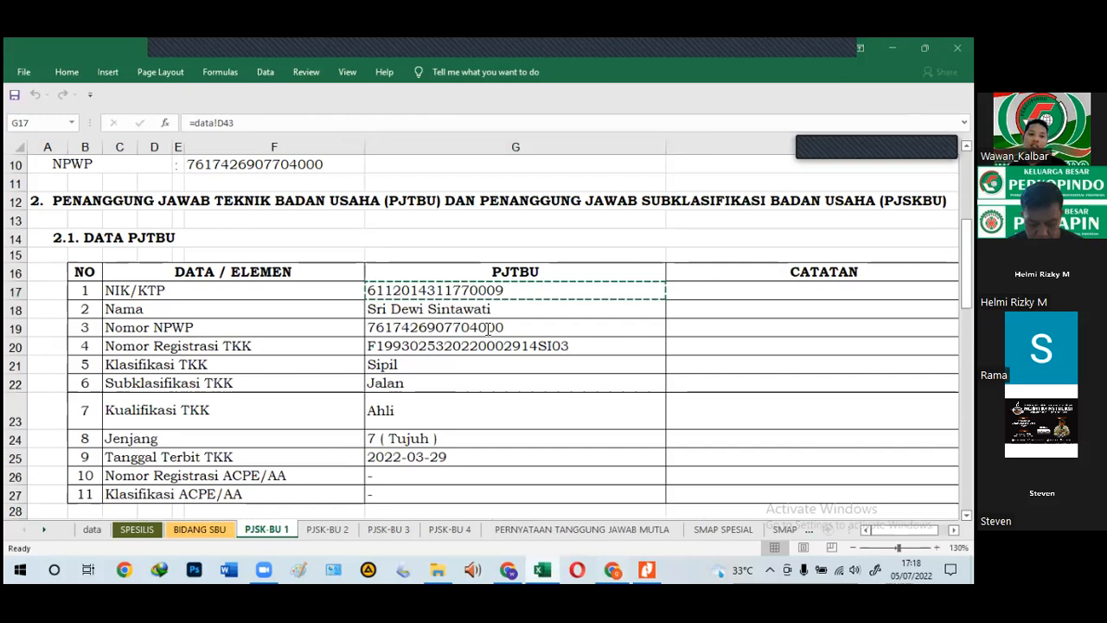
pyautogui.hotkey('alt', 'Tab')
pyautogui.click(370, 261)
pyautogui.hotkey('ctrl', 'v')
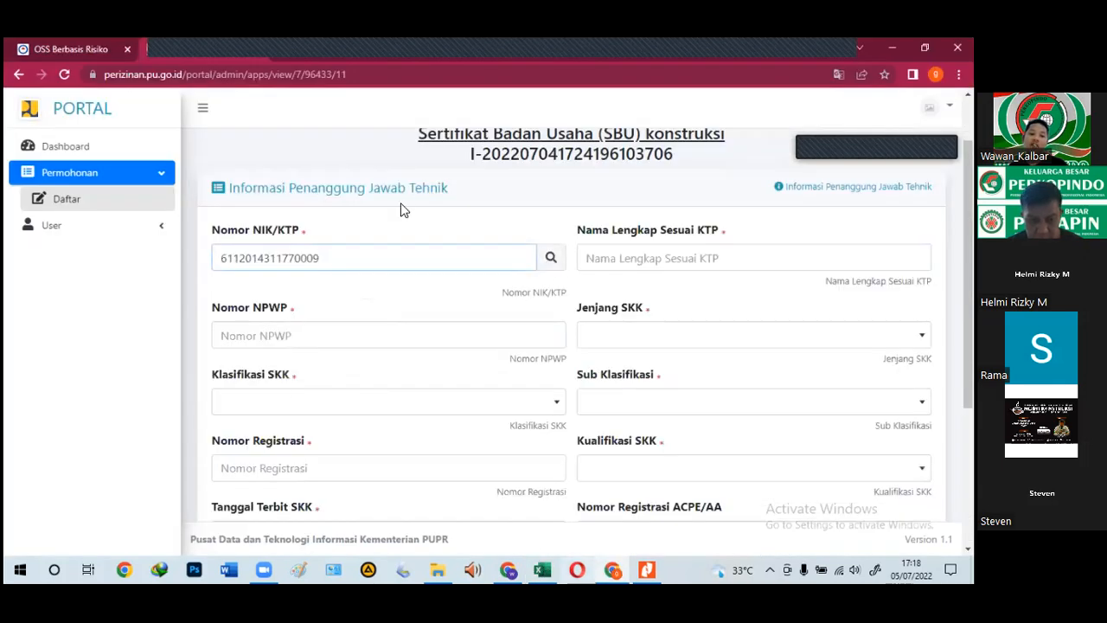
# Step: Copy the technical responsible person's name from cell G18 in Excel
pyautogui.click(610, 567)
pyautogui.hotkey('ctrl', 'c')
pyautogui.hotkey('alt', 'Tab')
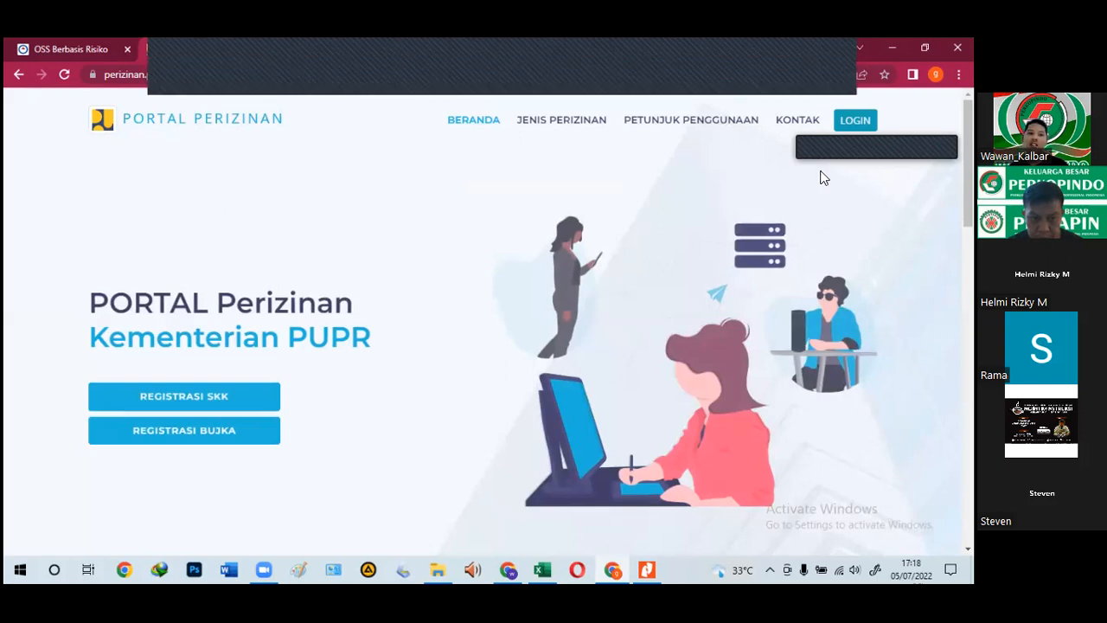
# Step: Reopen the SBU application from the OSS page and advance to the deed information page
pyautogui.click(58, 49)
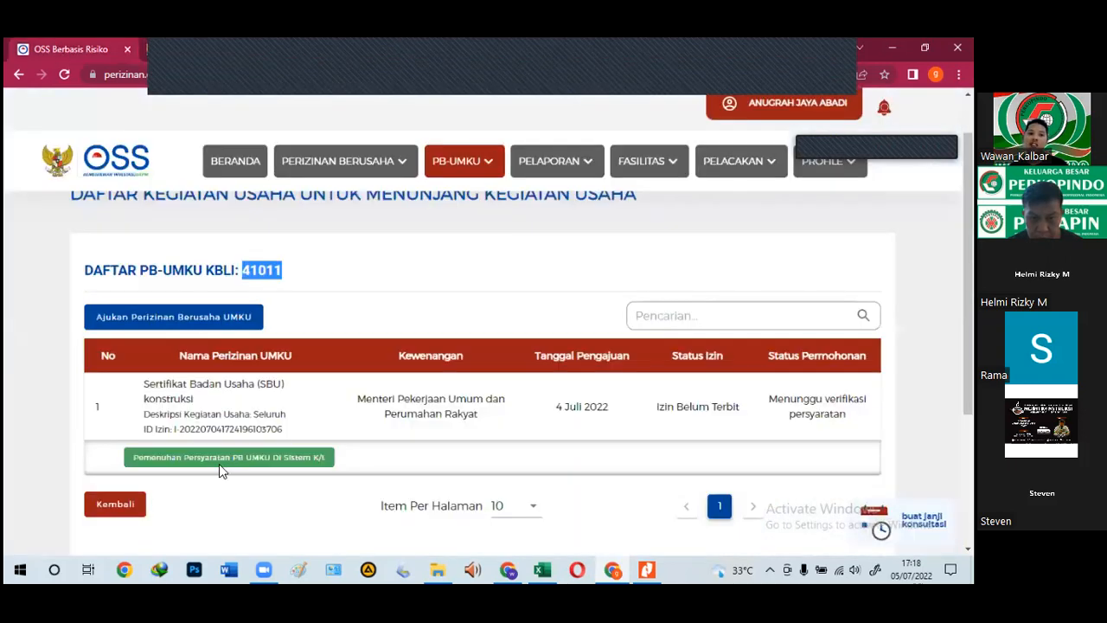
pyautogui.click(274, 464)
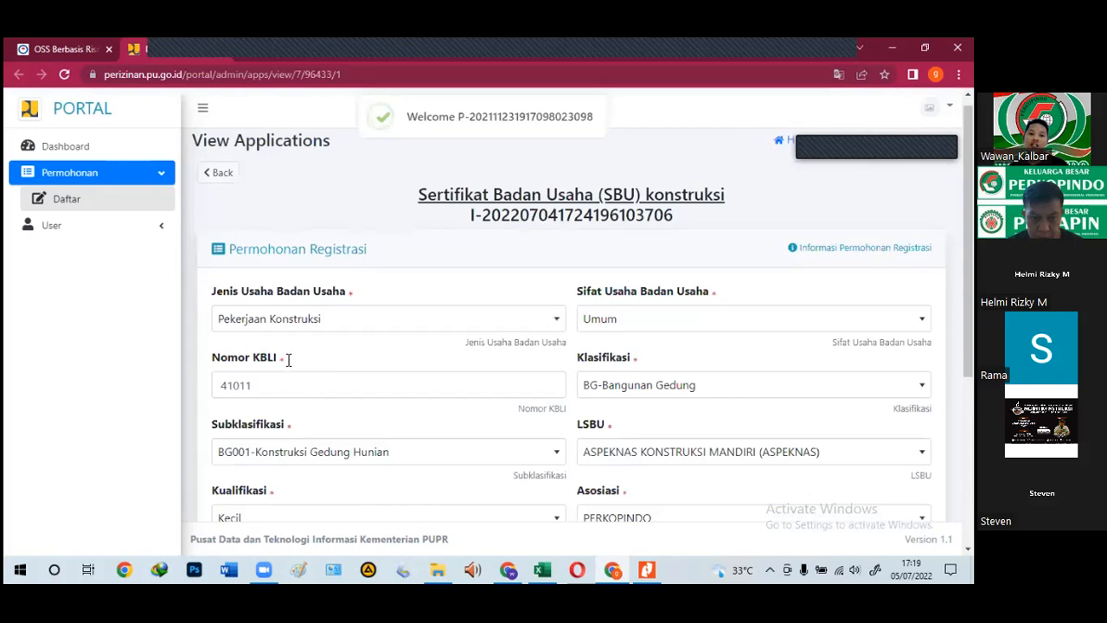
pyautogui.scroll(-5, 213, 444)
pyautogui.click(225, 451)
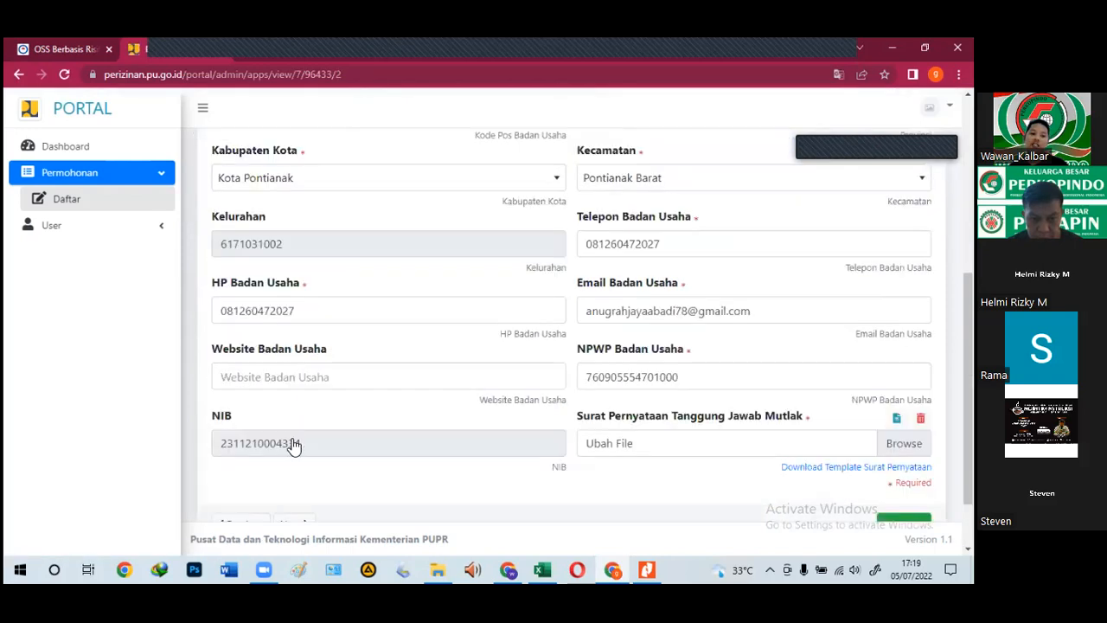
pyautogui.scroll(-1, 292, 443)
pyautogui.click(292, 443)
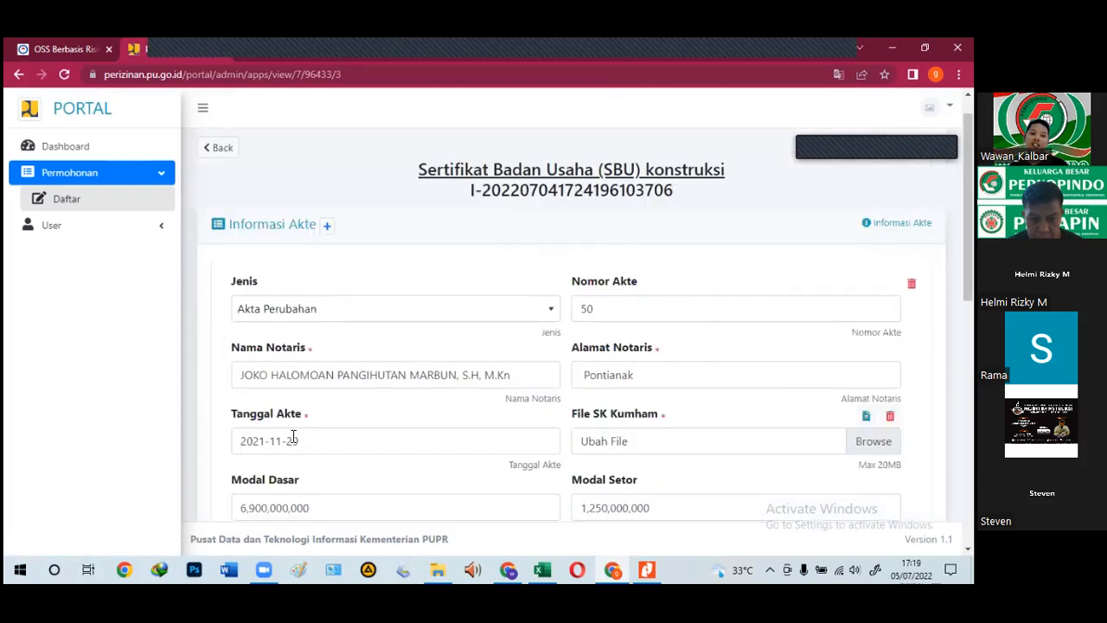
# Step: Page forward through the shareholder and company management pages to the balance sheet page
pyautogui.scroll(-5, 319, 488)
pyautogui.scroll(-2, 298, 464)
pyautogui.click(293, 450)
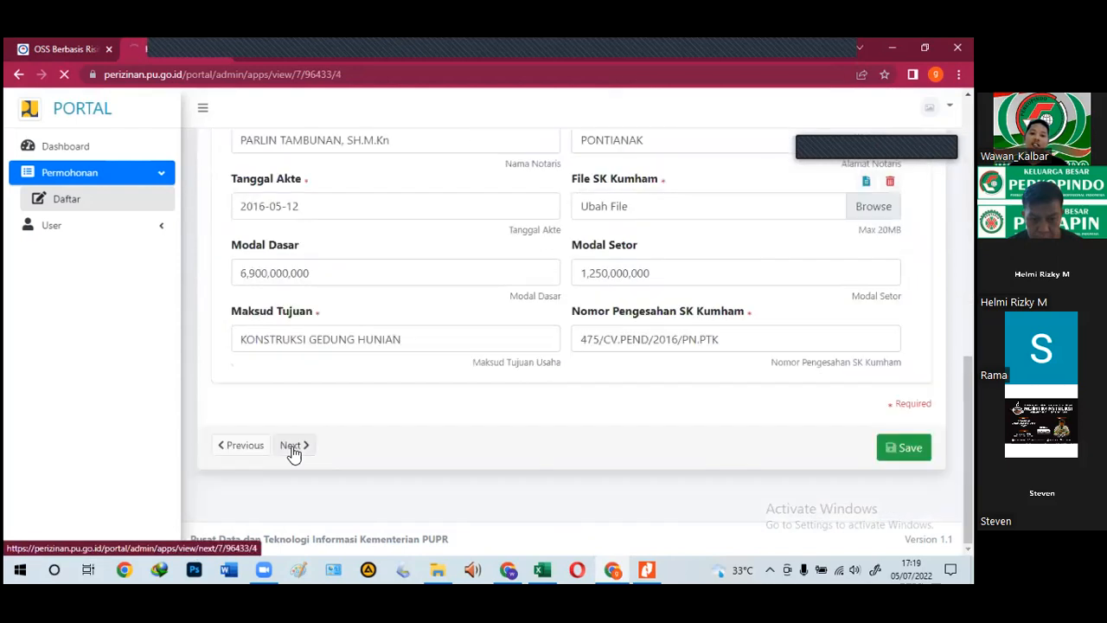
pyautogui.scroll(-3, 295, 437)
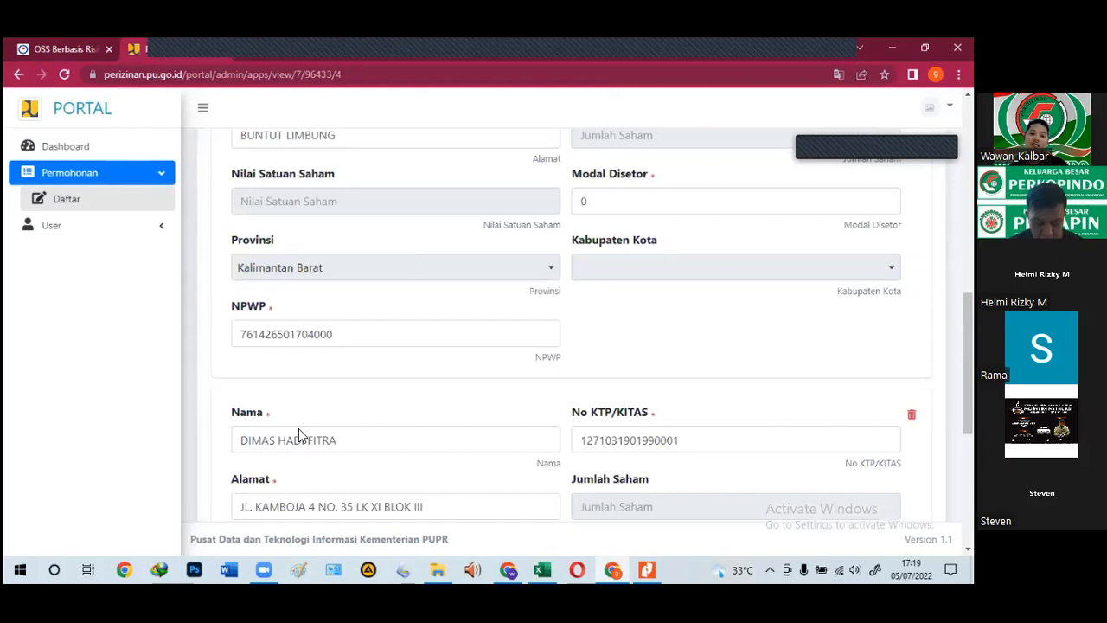
pyautogui.scroll(-4, 298, 433)
pyautogui.click(298, 444)
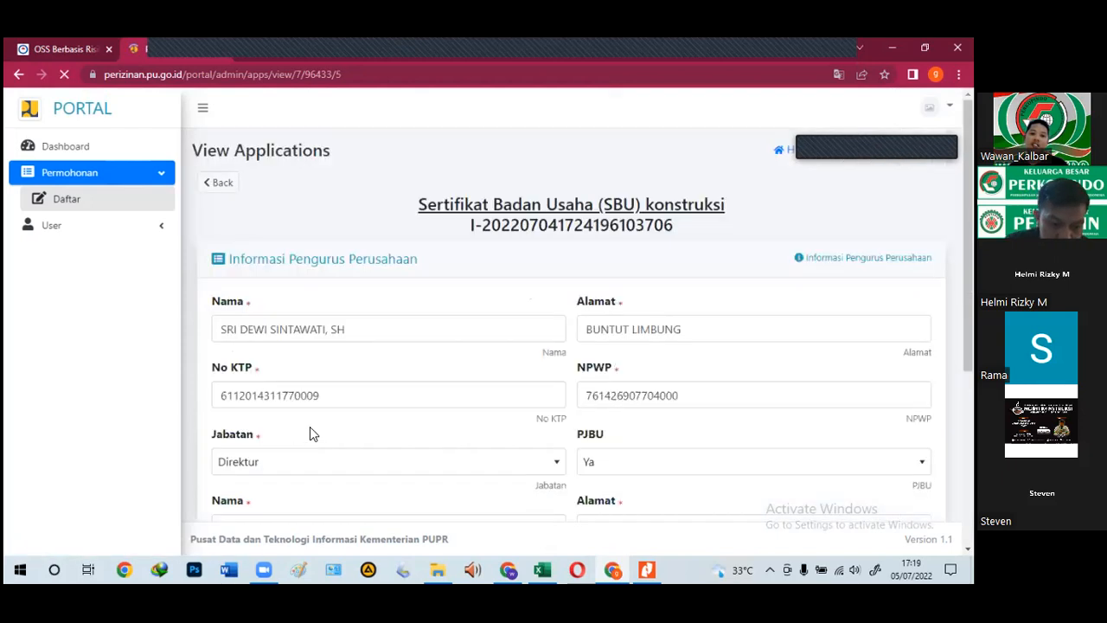
pyautogui.scroll(-5, 309, 433)
pyautogui.click(300, 450)
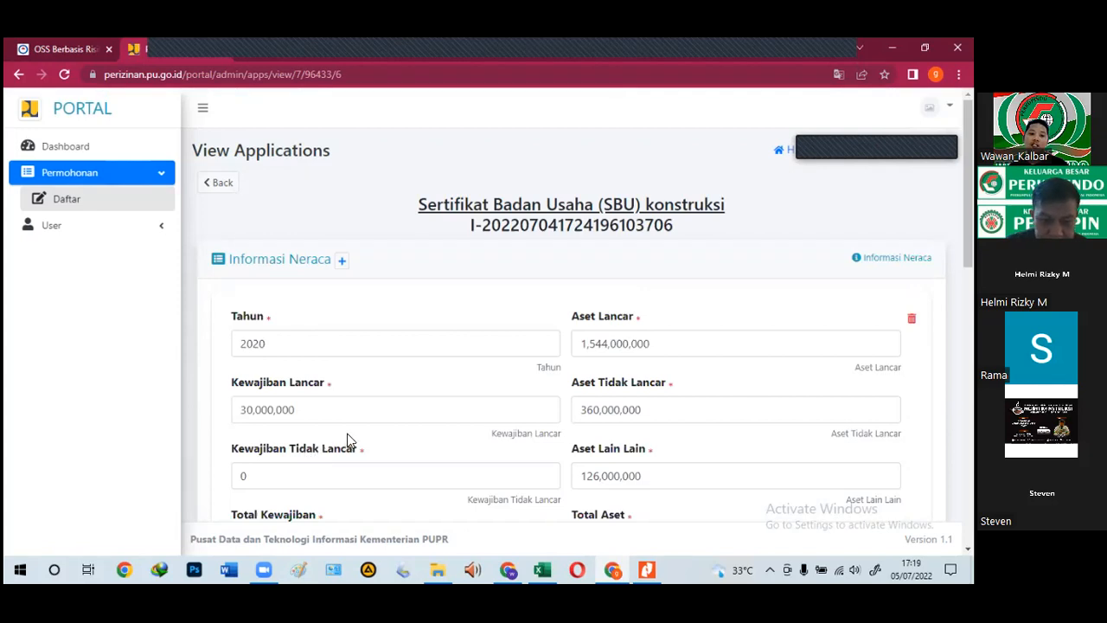
# Step: Continue past balance sheet, work experience, equipment and business responsible-person pages to the technical form
pyautogui.scroll(-3, 350, 437)
pyautogui.scroll(-1, 371, 435)
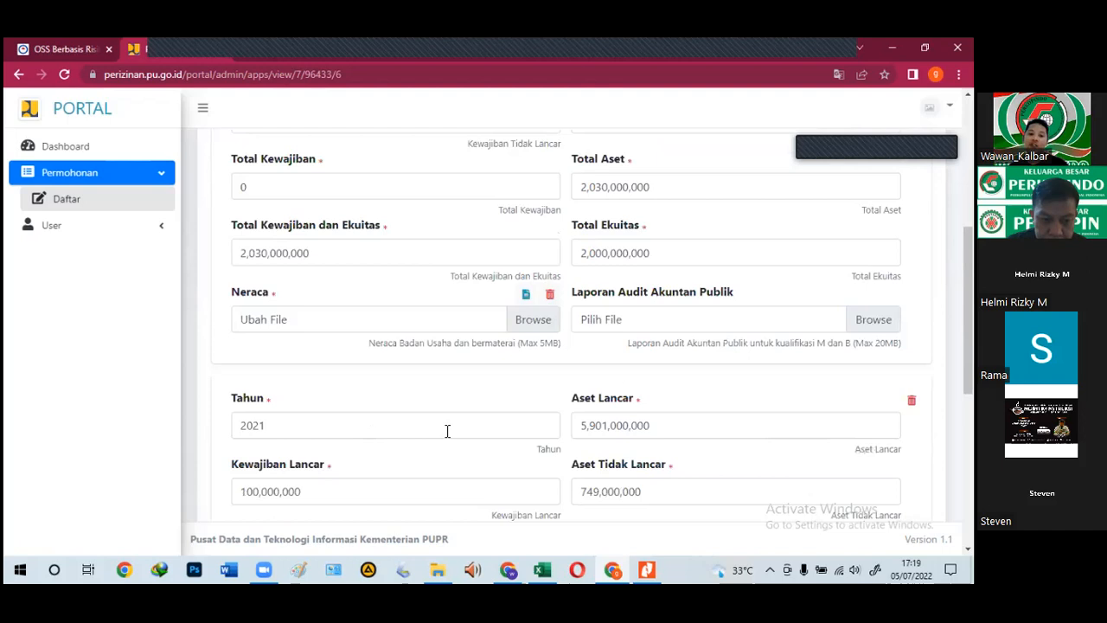
pyautogui.scroll(-1, 430, 447)
pyautogui.scroll(-4, 402, 456)
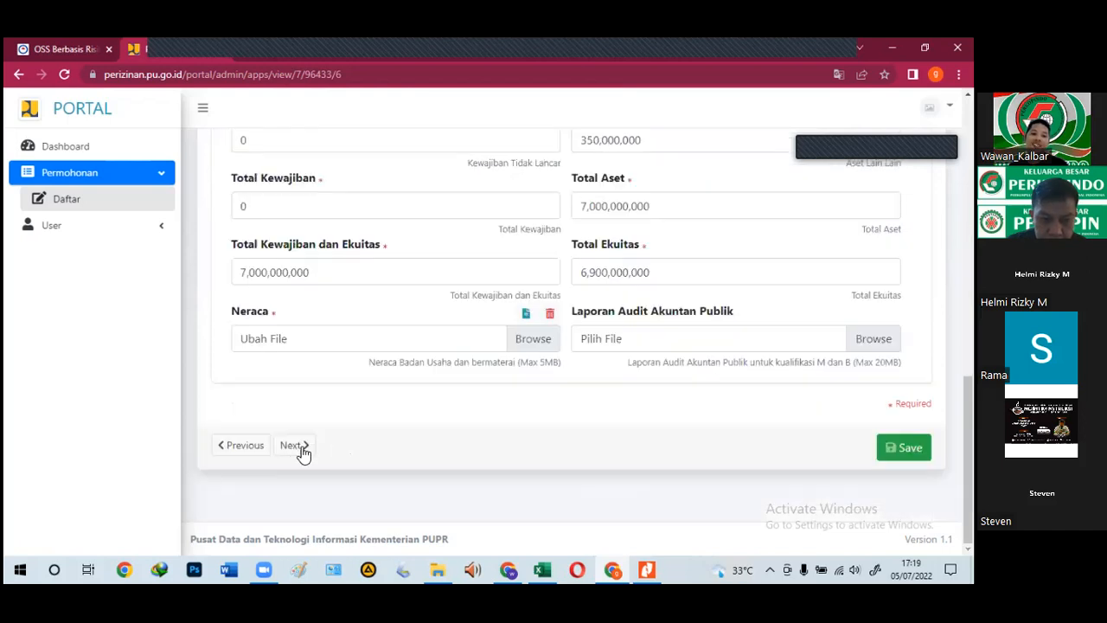
pyautogui.click(303, 446)
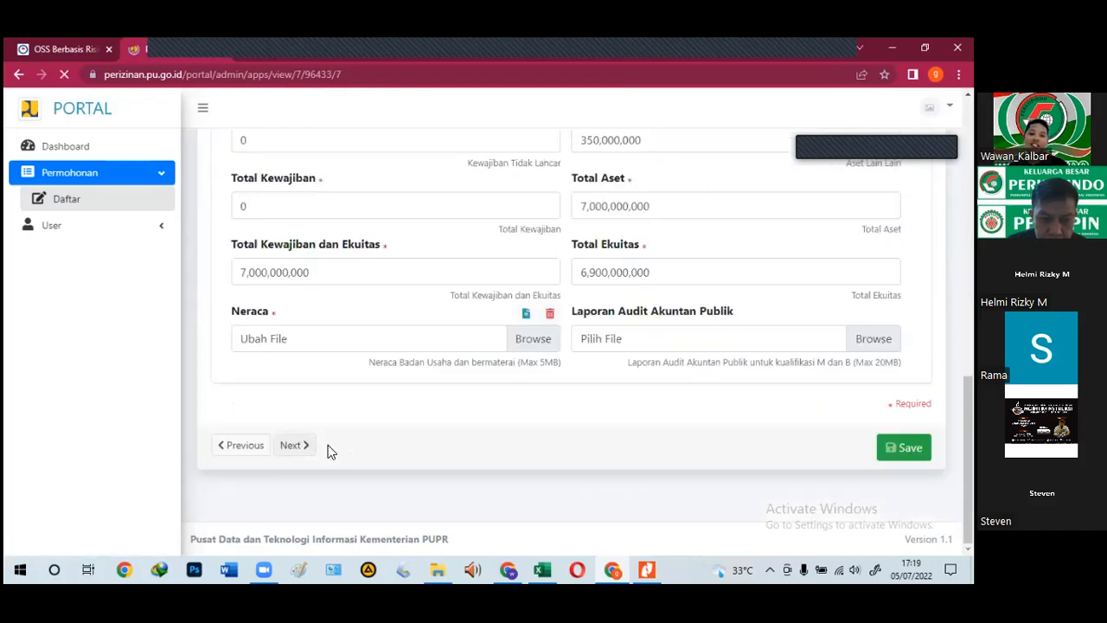
pyautogui.scroll(-5, 355, 442)
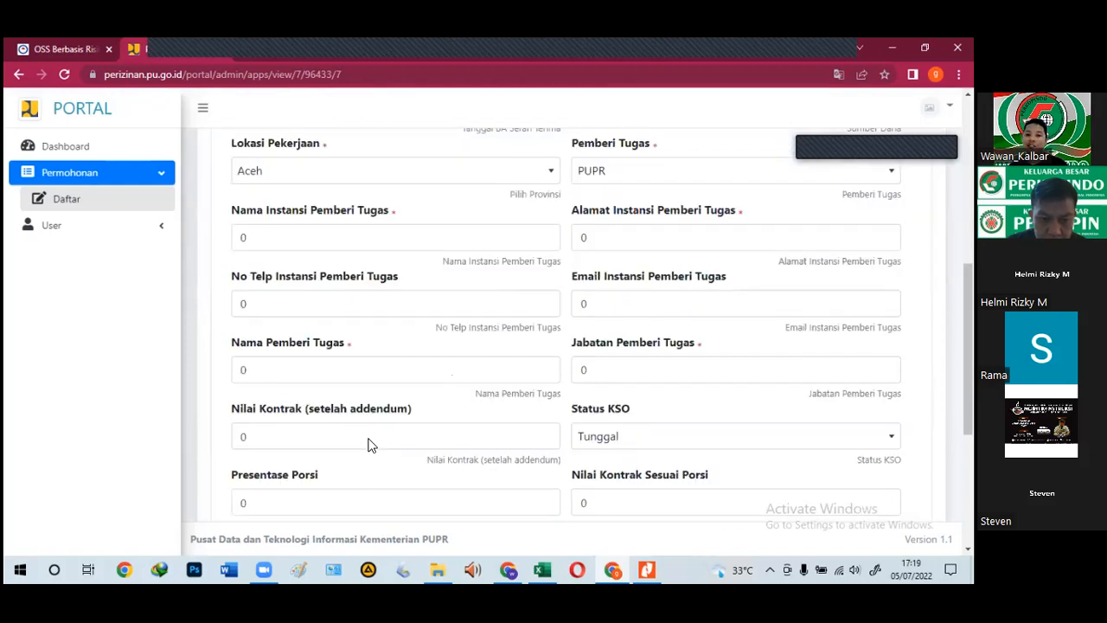
pyautogui.scroll(-2, 368, 445)
pyautogui.scroll(-2, 333, 446)
pyautogui.click(313, 449)
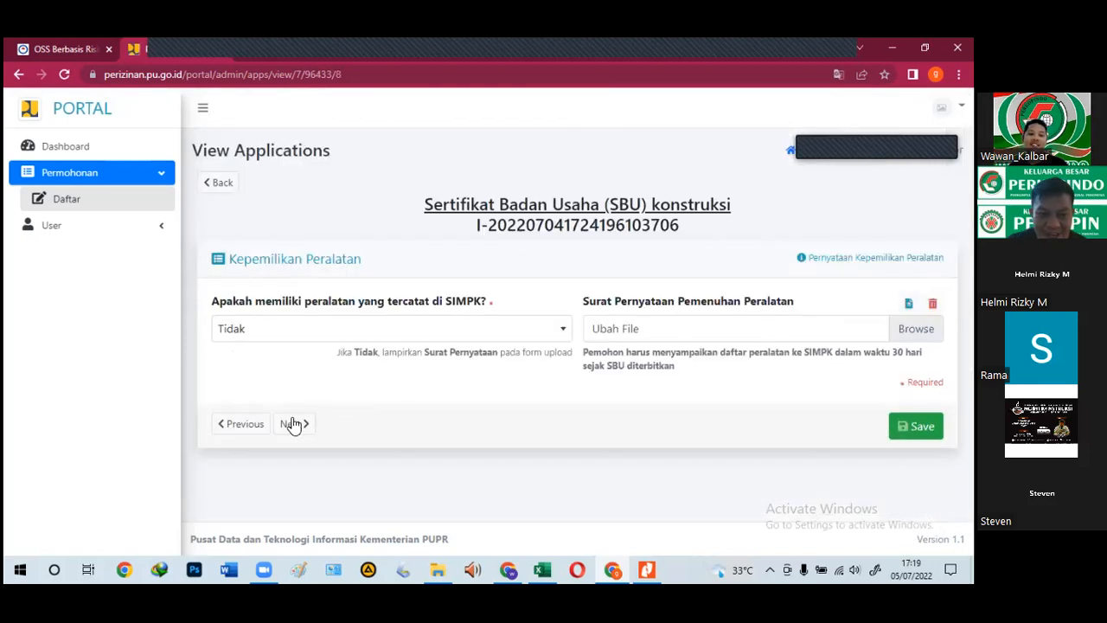
pyautogui.click(310, 434)
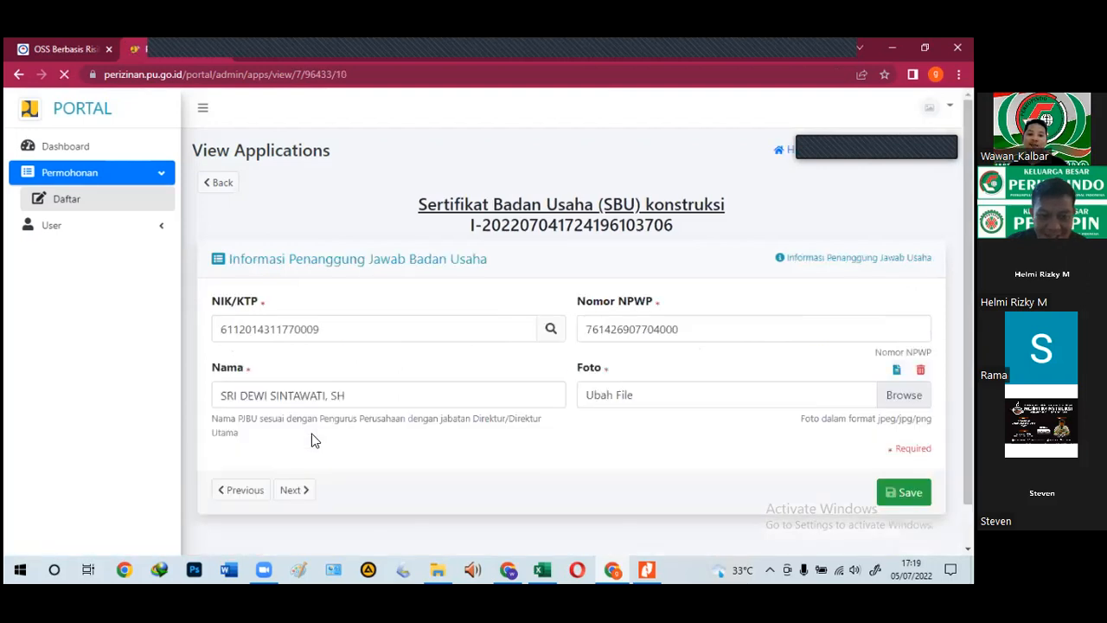
pyautogui.click(309, 491)
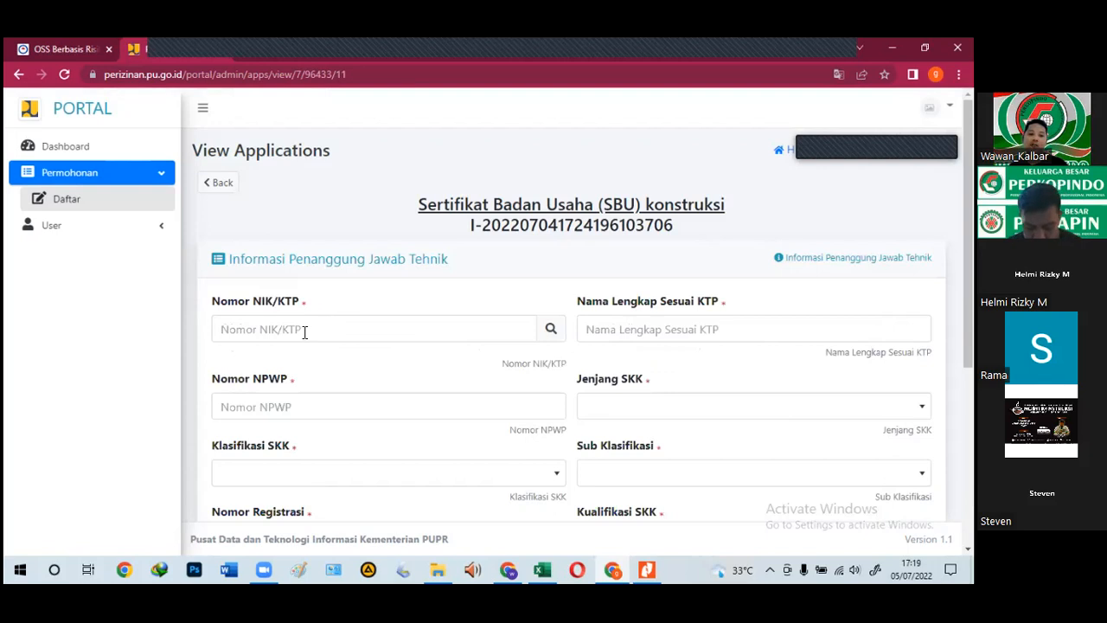
# Step: Paste the technical lead's NIK from the Excel workbook into the NIK/KTP field
pyautogui.click(538, 567)
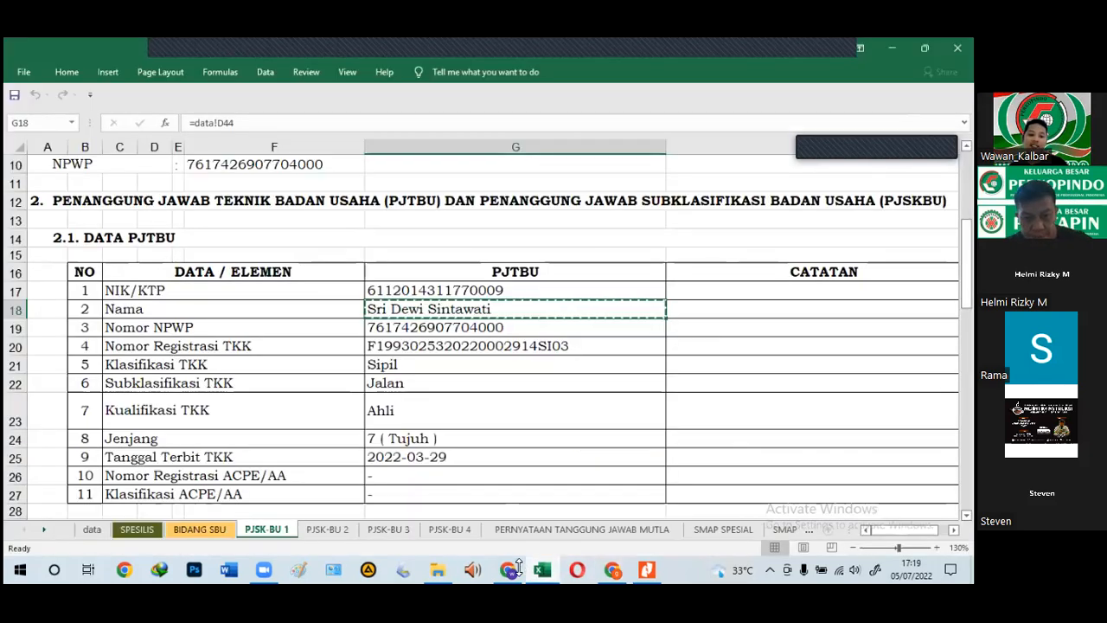
pyautogui.hotkey('alt', 'Tab')
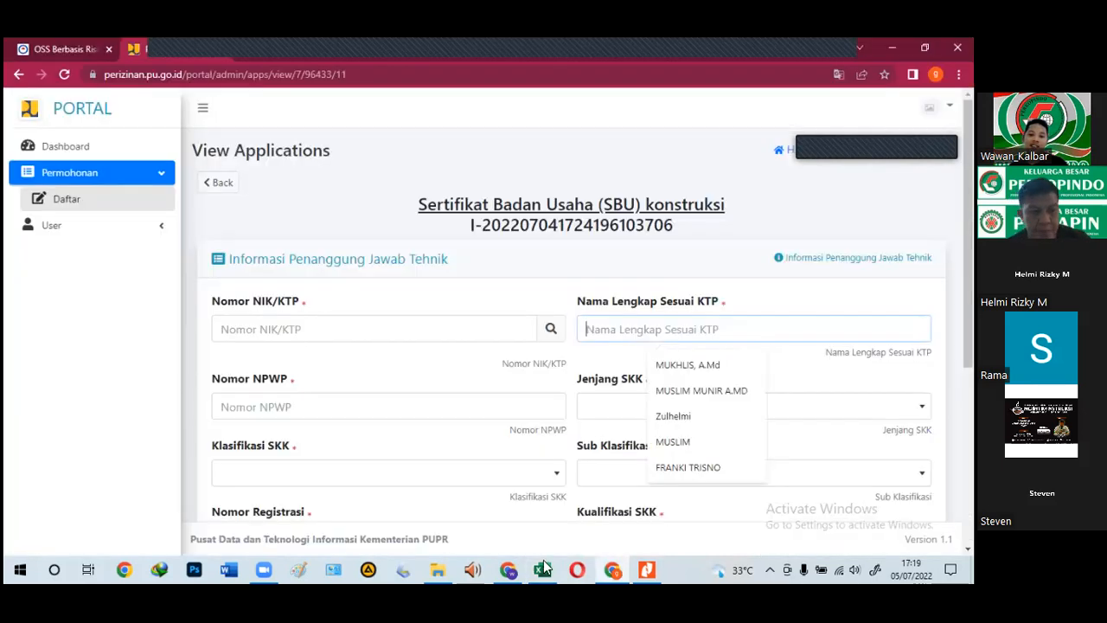
pyautogui.click(541, 568)
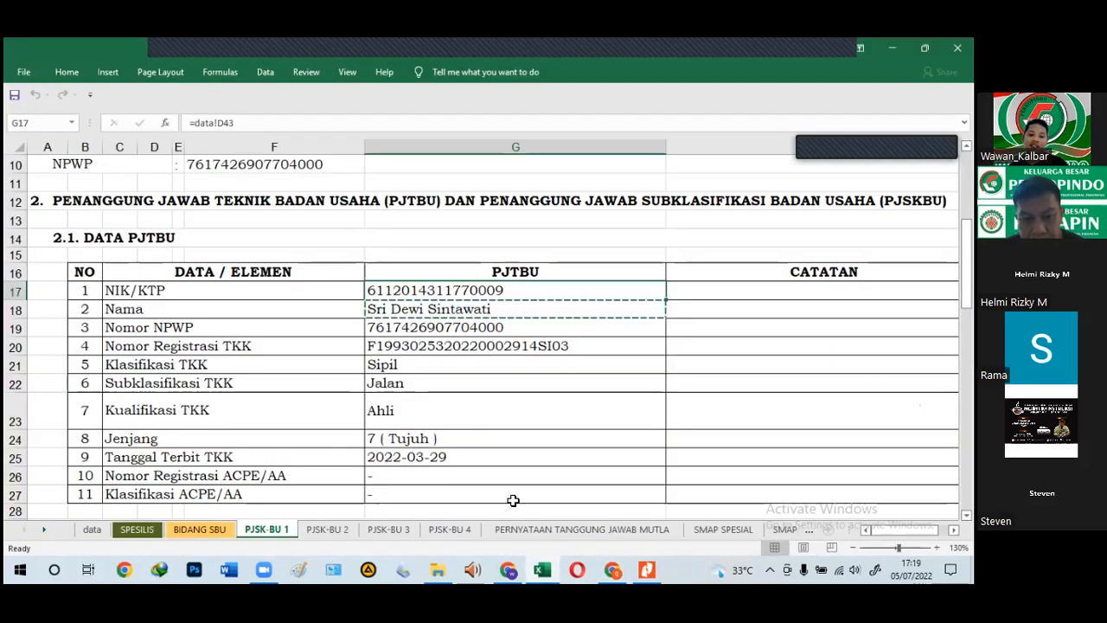
pyautogui.hotkey('alt', 'Tab')
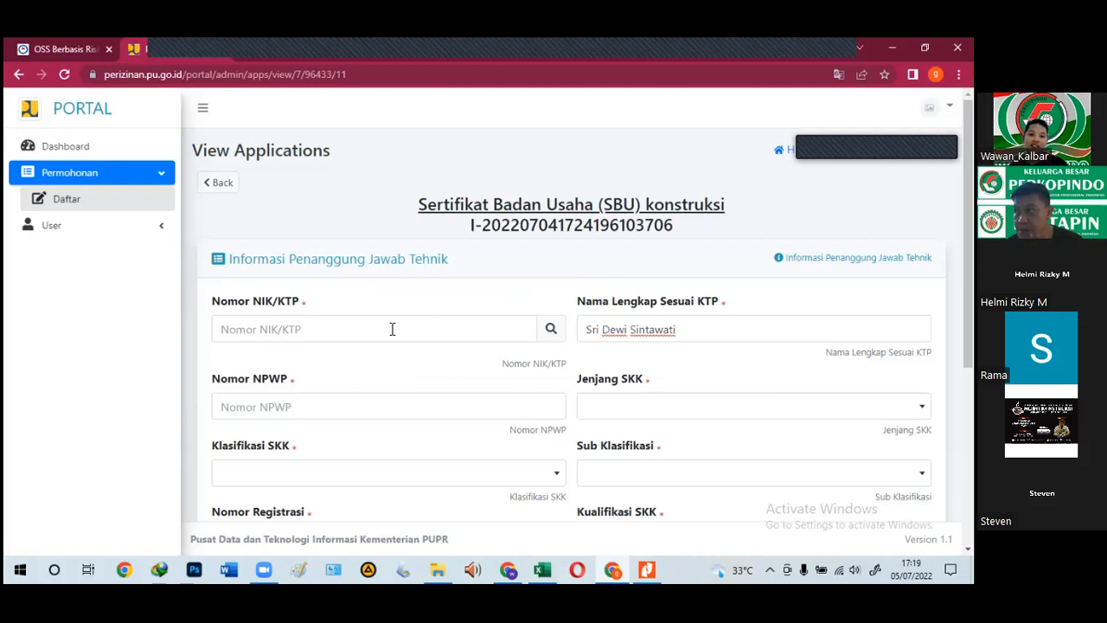
pyautogui.click(392, 329)
pyautogui.hotkey('ctrl', 'v')
pyautogui.scroll(-1, 392, 353)
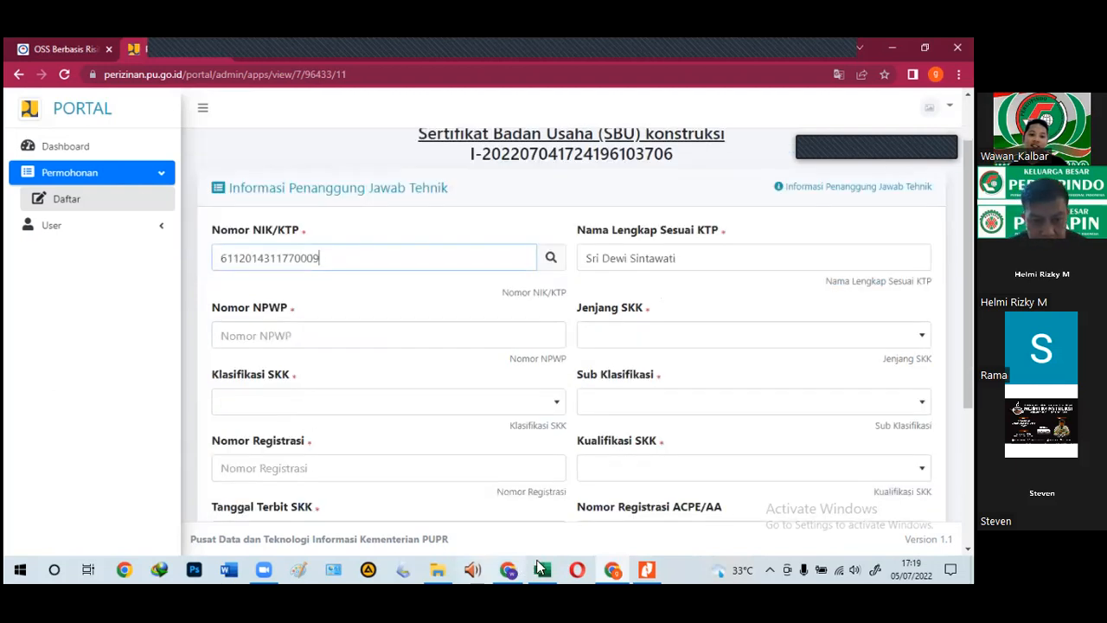
# Step: Copy the NPWP number from cell G19 into the Nomor NPWP field
pyautogui.click(540, 567)
pyautogui.click(431, 334)
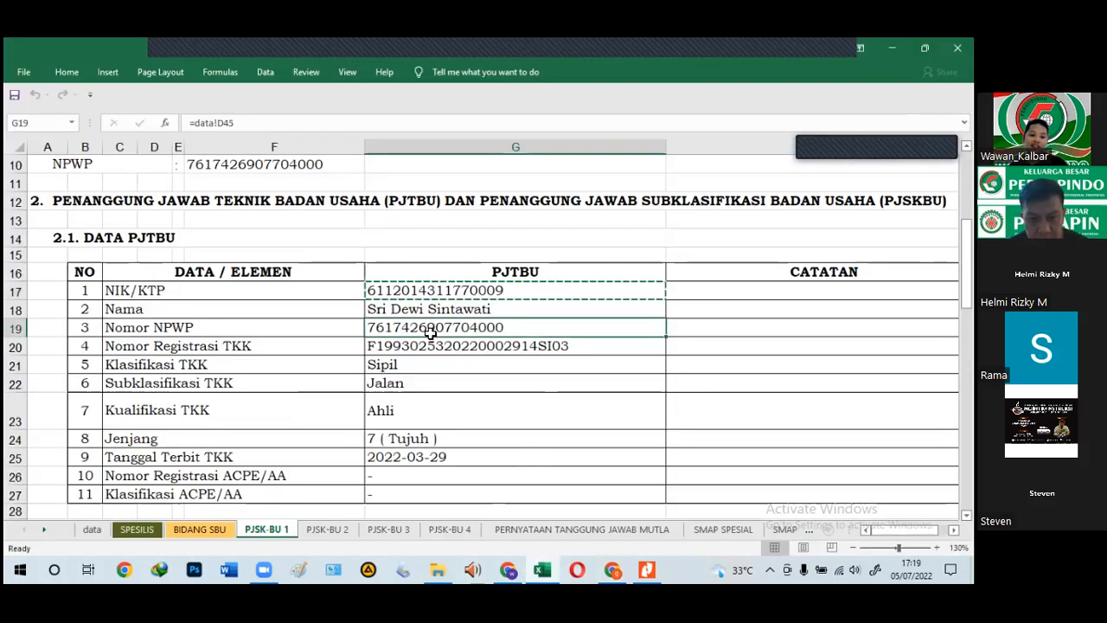
pyautogui.hotkey('ctrl', 'c')
pyautogui.click(536, 565)
pyautogui.click(284, 341)
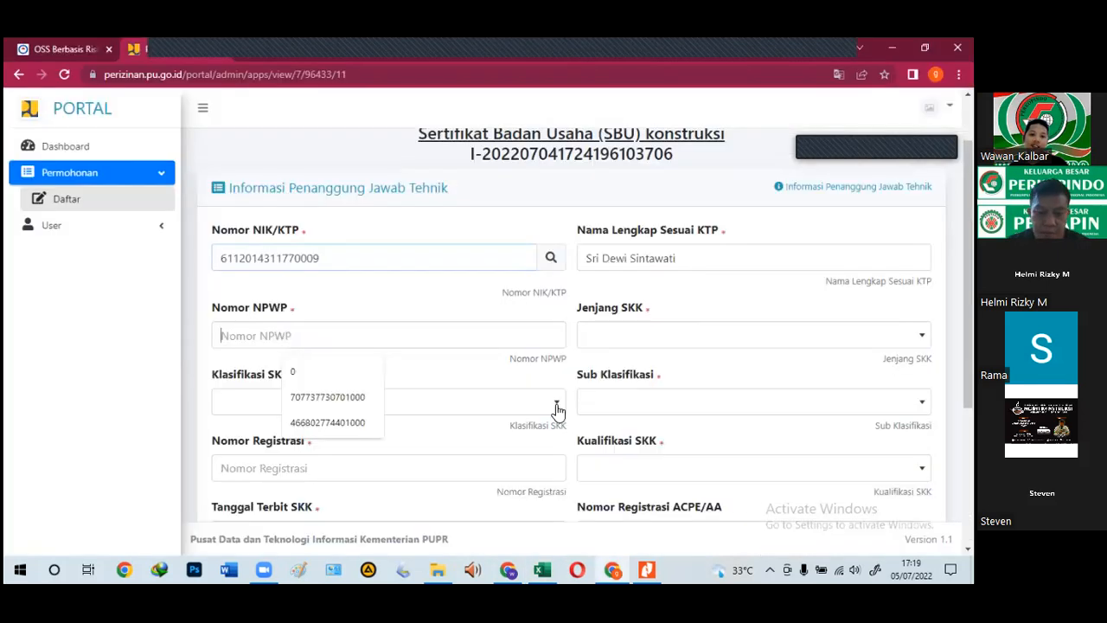
pyautogui.hotkey('ctrl', 'v')
# Step: Set Jenjang SKK to 7 and paste the registration number from cell G20
pyautogui.click(616, 340)
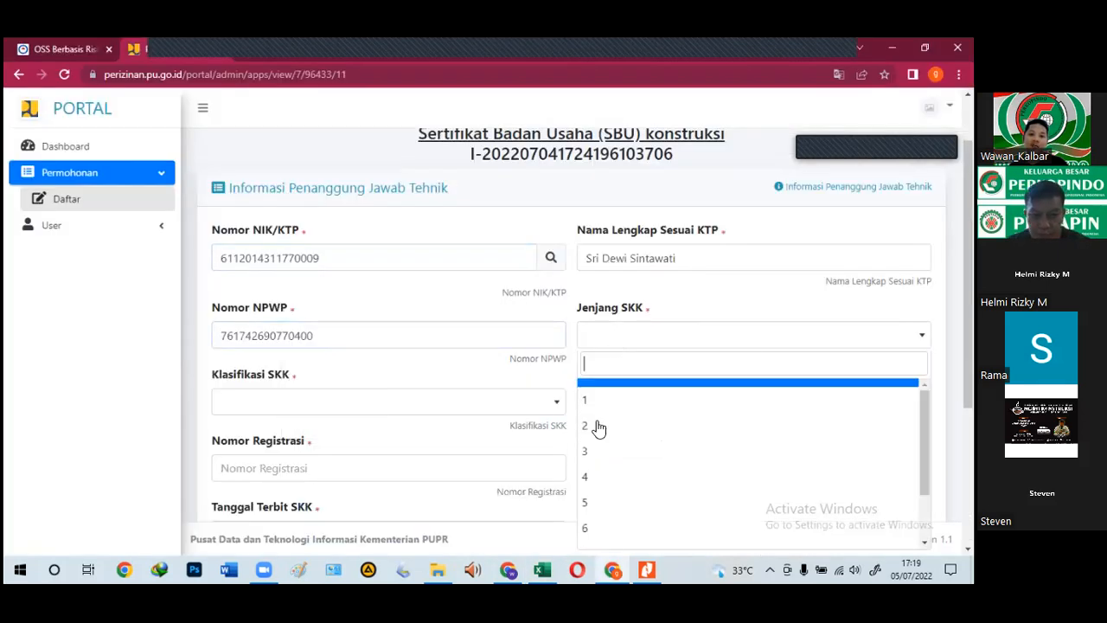
pyautogui.scroll(-2, 606, 498)
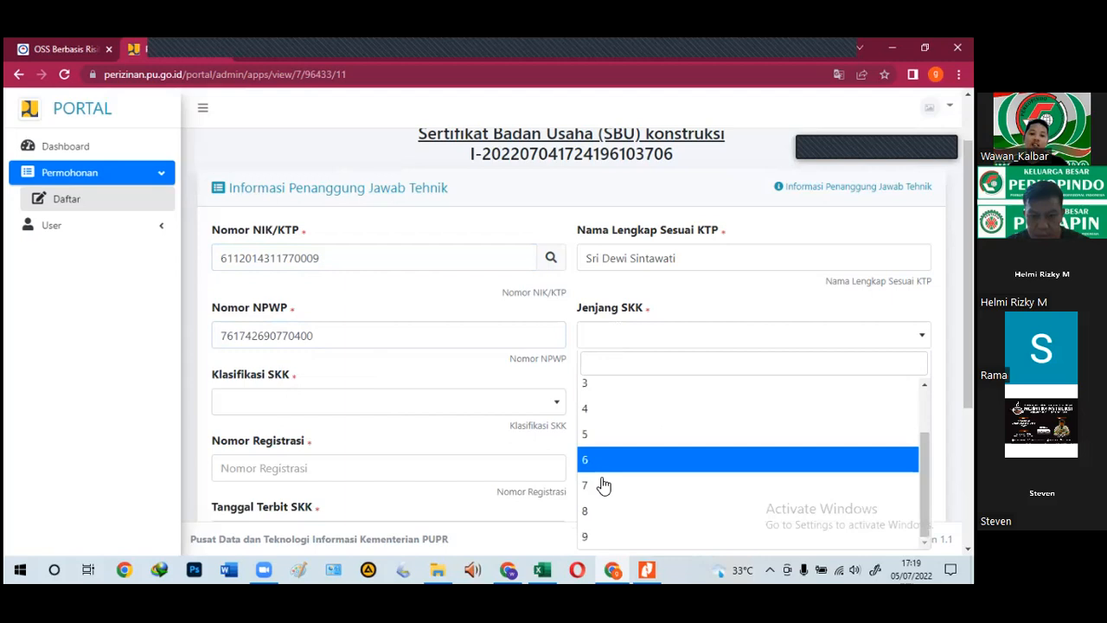
pyautogui.click(603, 487)
pyautogui.click(543, 569)
pyautogui.click(488, 357)
pyautogui.click(484, 348)
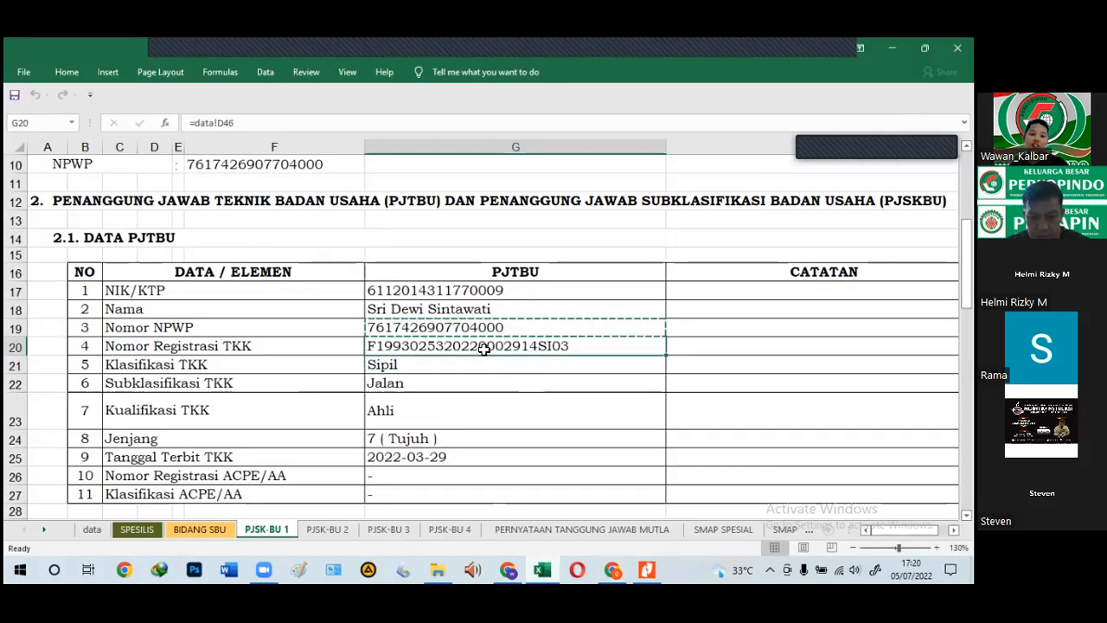
pyautogui.hotkey('ctrl', 'c')
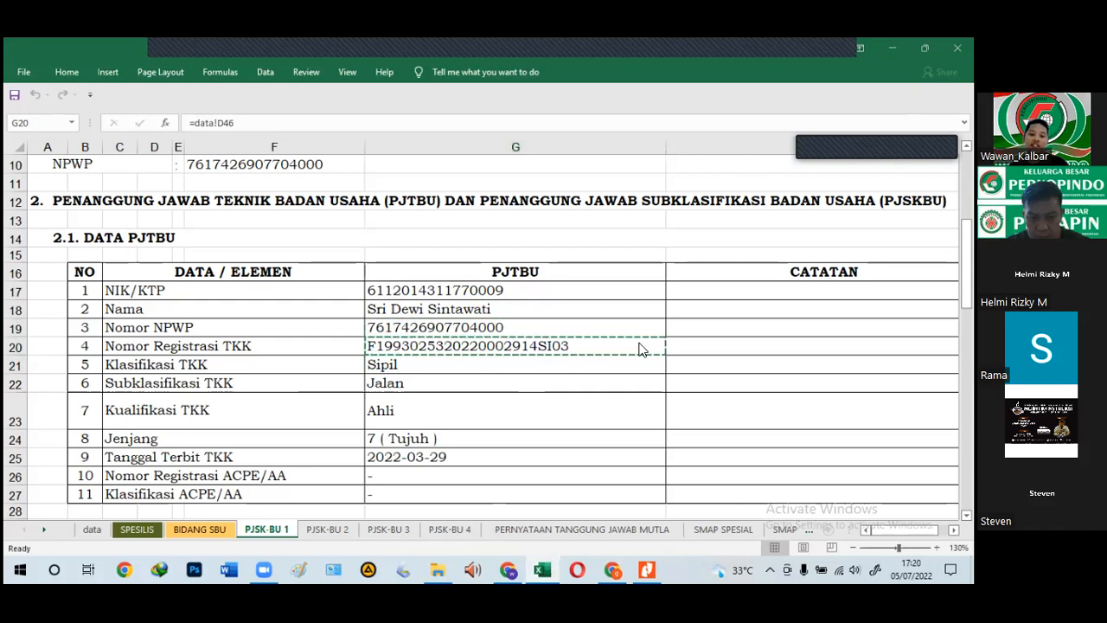
pyautogui.hotkey('alt', 'Tab')
pyautogui.scroll(-2, 381, 398)
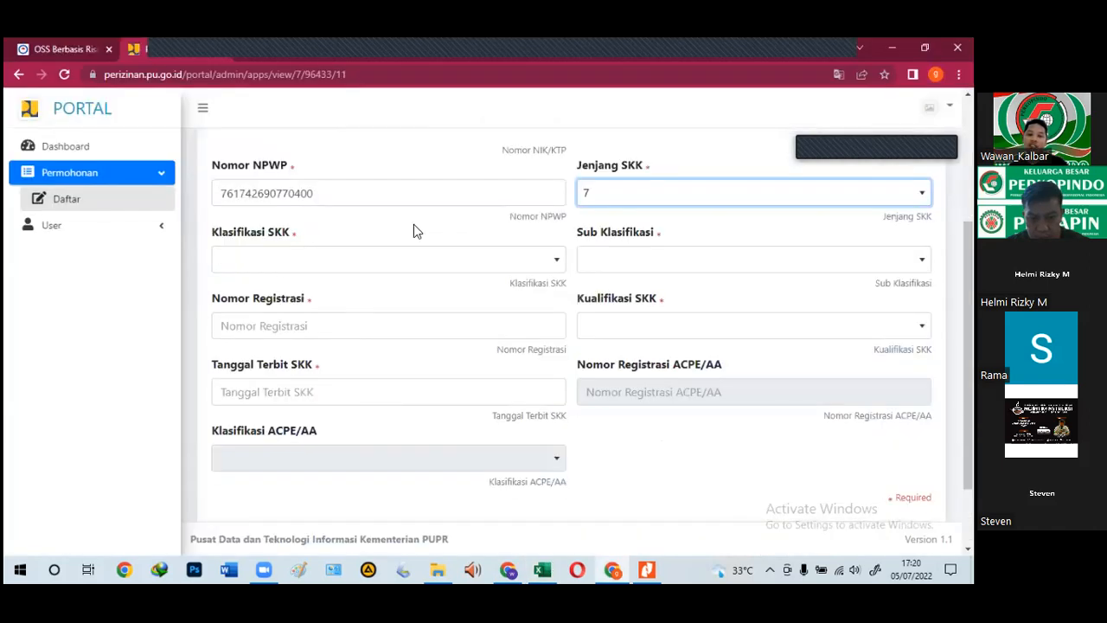
pyautogui.click(261, 336)
pyautogui.hotkey('ctrl', 'v')
# Step: Set the SKK issue date to 2022-03-29, copied from cell G25
pyautogui.click(543, 569)
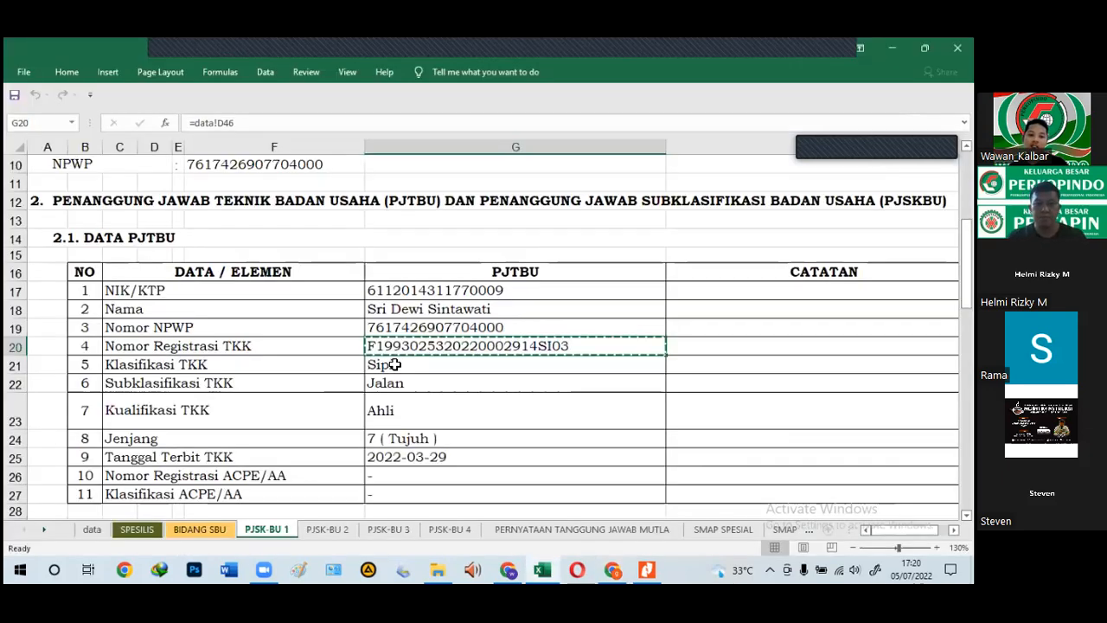
pyautogui.click(419, 459)
pyautogui.hotkey('ctrl', 'c')
pyautogui.click(508, 570)
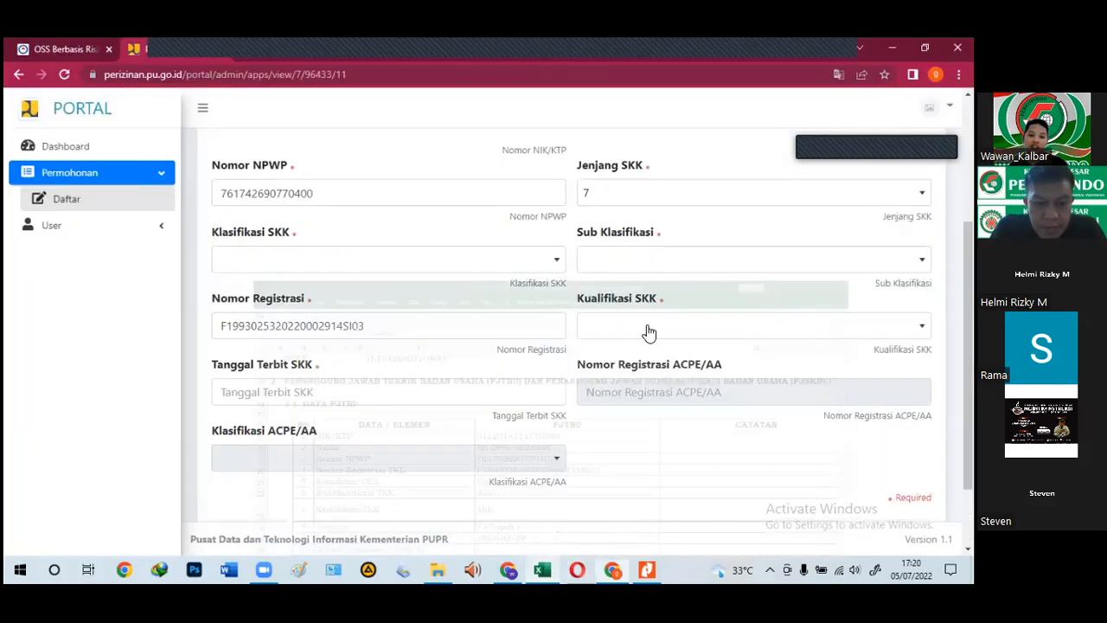
pyautogui.click(317, 391)
pyautogui.hotkey('ctrl', 'v')
pyautogui.hotkey('ctrl', 'v')
pyautogui.click(491, 304)
# Step: Choose classification SIPIL, sub-classification Jalan and qualification Ahli, then save the form
pyautogui.scroll(1, 476, 308)
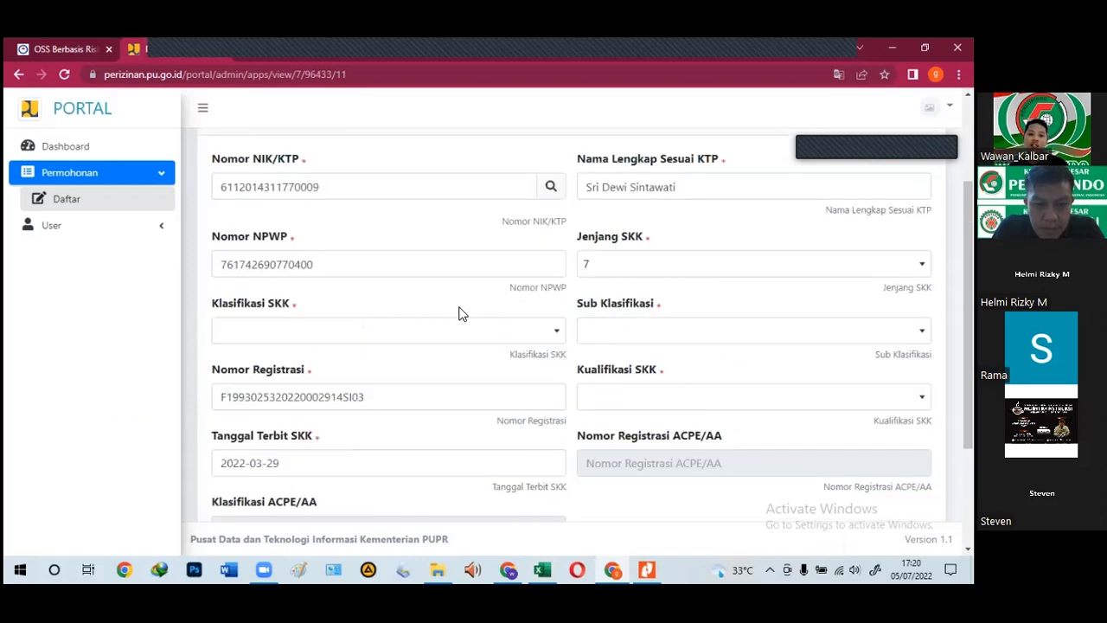
pyautogui.click(357, 335)
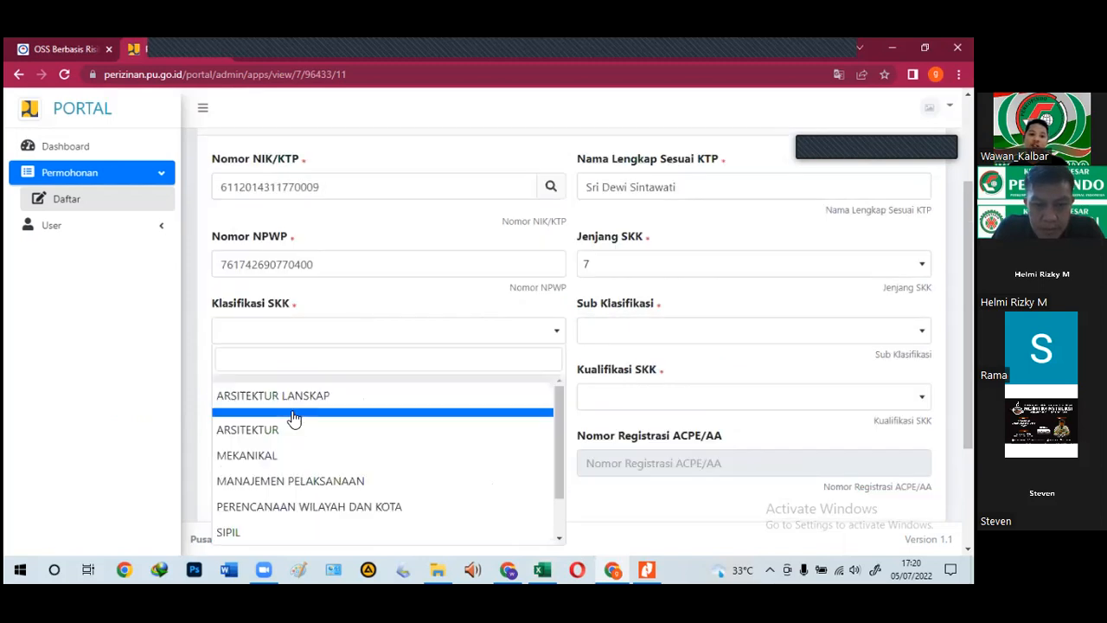
pyautogui.click(254, 531)
pyautogui.click(669, 336)
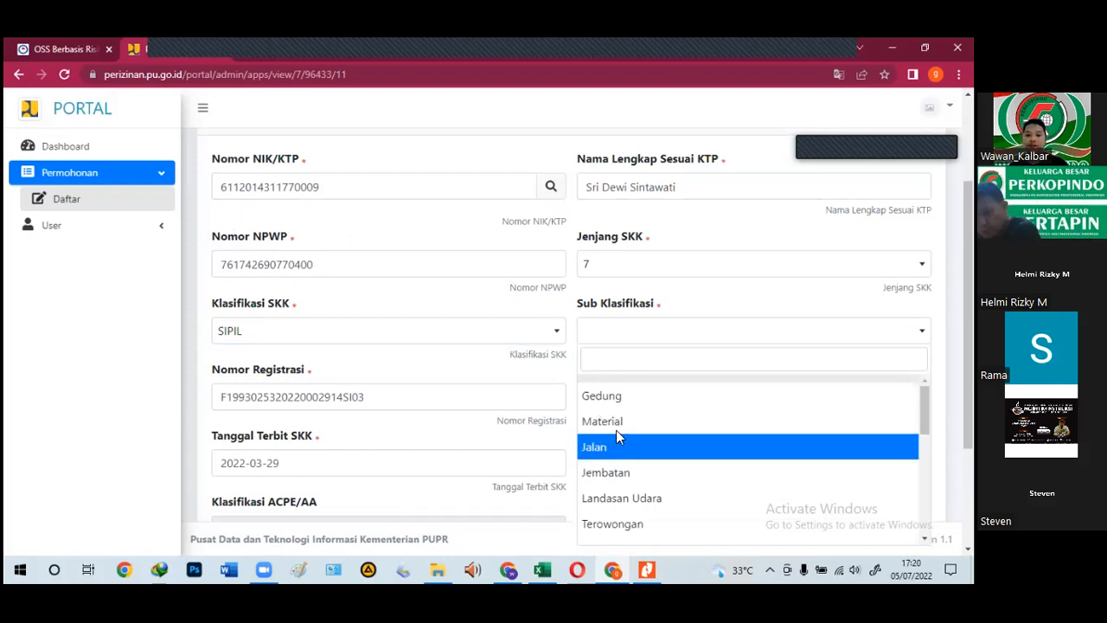
pyautogui.click(617, 435)
pyautogui.click(593, 400)
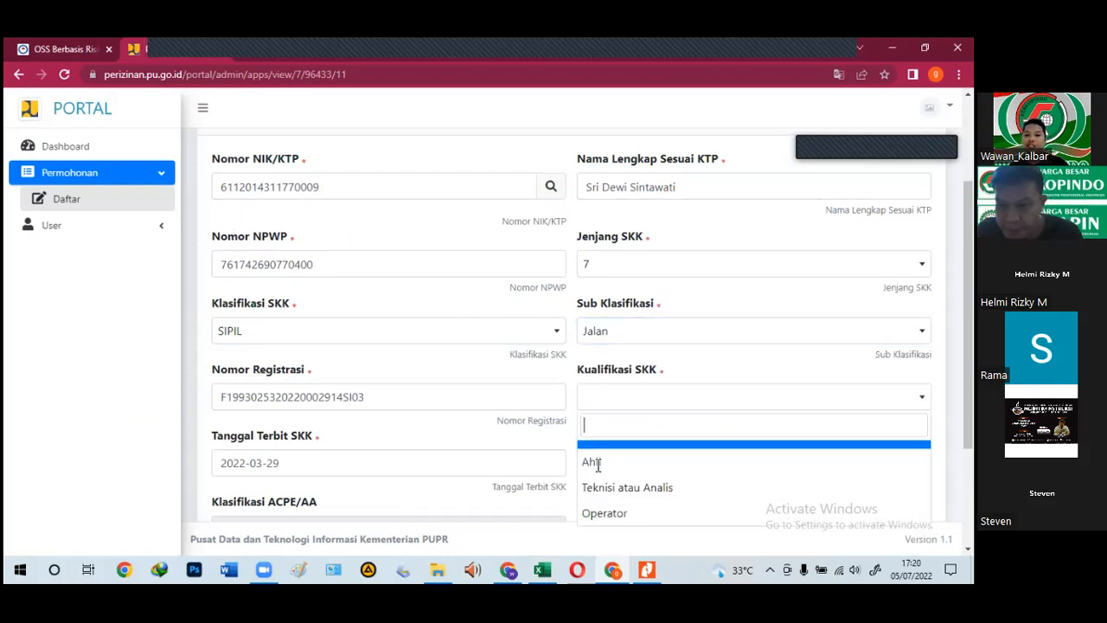
pyautogui.click(597, 465)
pyautogui.scroll(1, 783, 419)
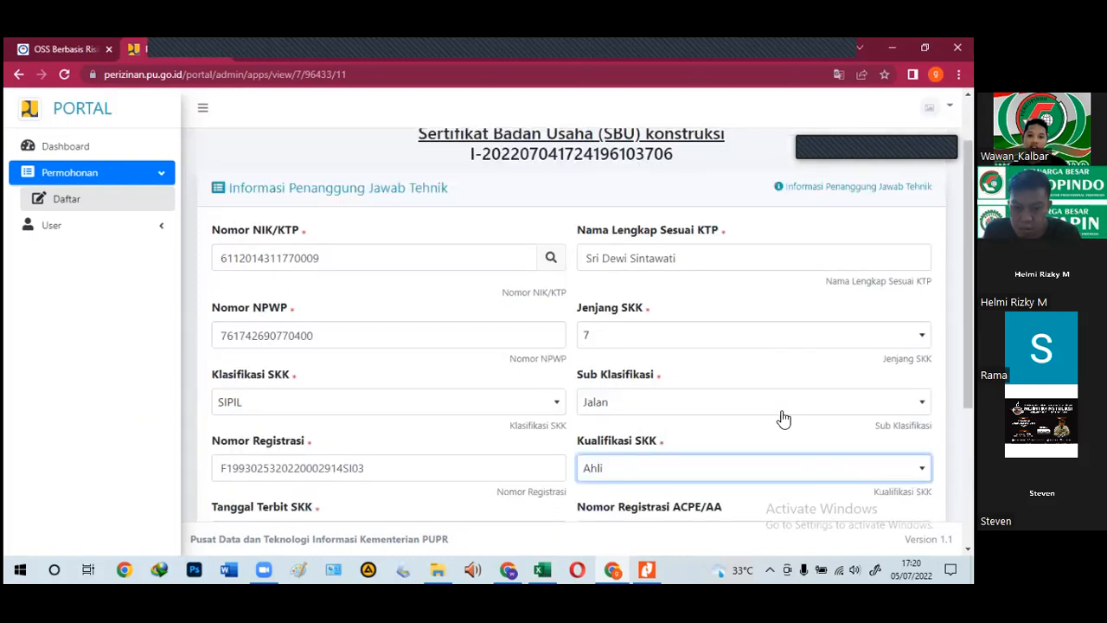
pyautogui.scroll(-1, 784, 418)
pyautogui.scroll(-3, 783, 418)
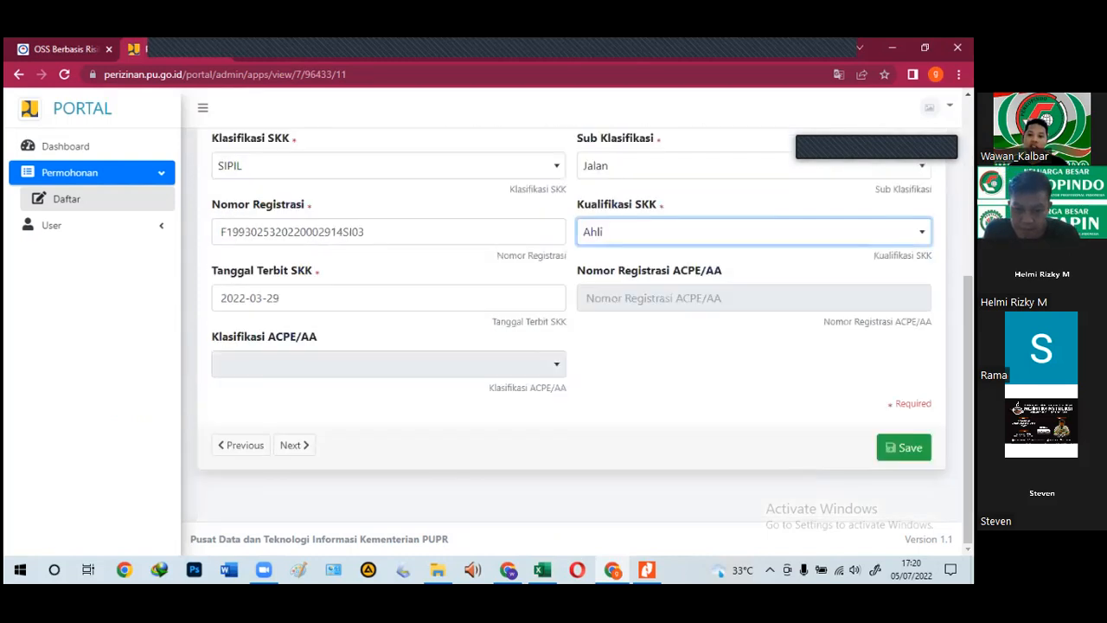
pyautogui.click(904, 447)
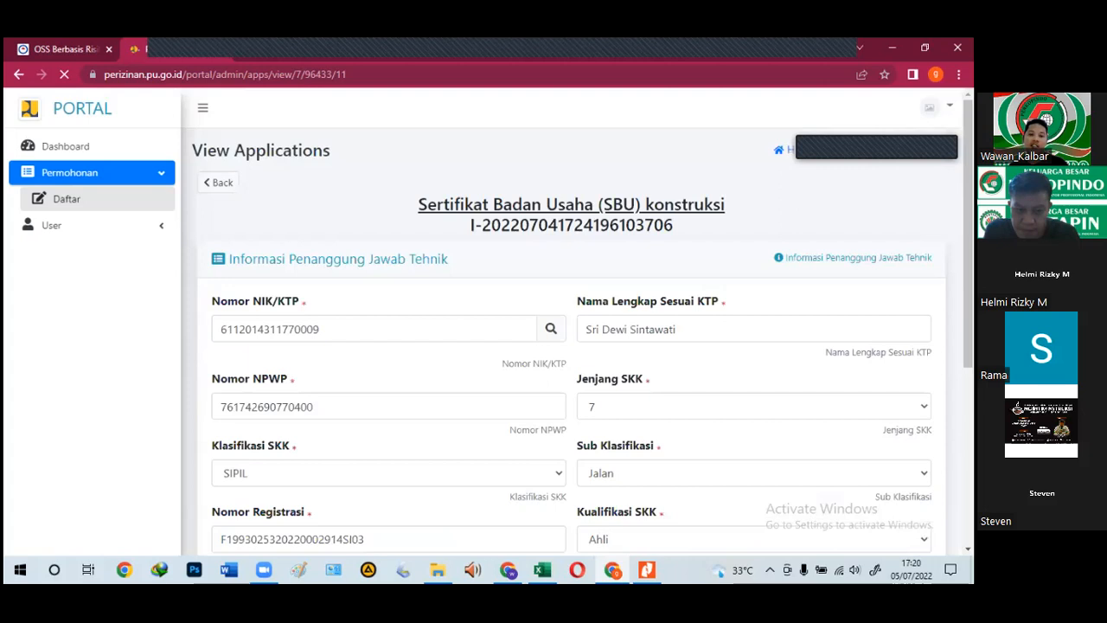
pyautogui.doubleClick(353, 322)
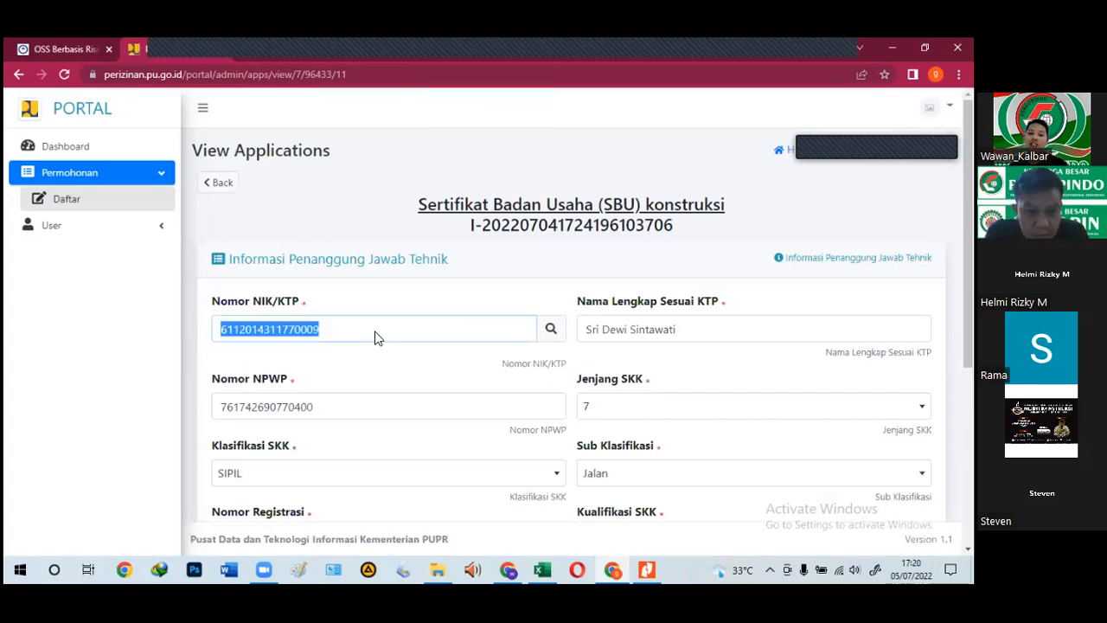
pyautogui.scroll(-2, 372, 340)
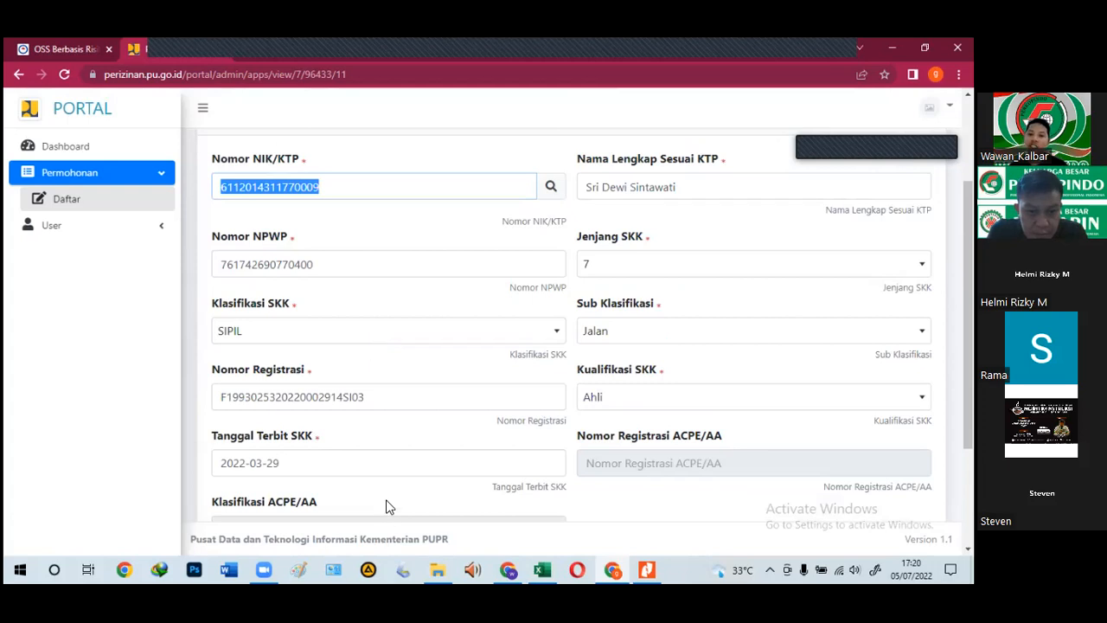
pyautogui.scroll(-2, 394, 506)
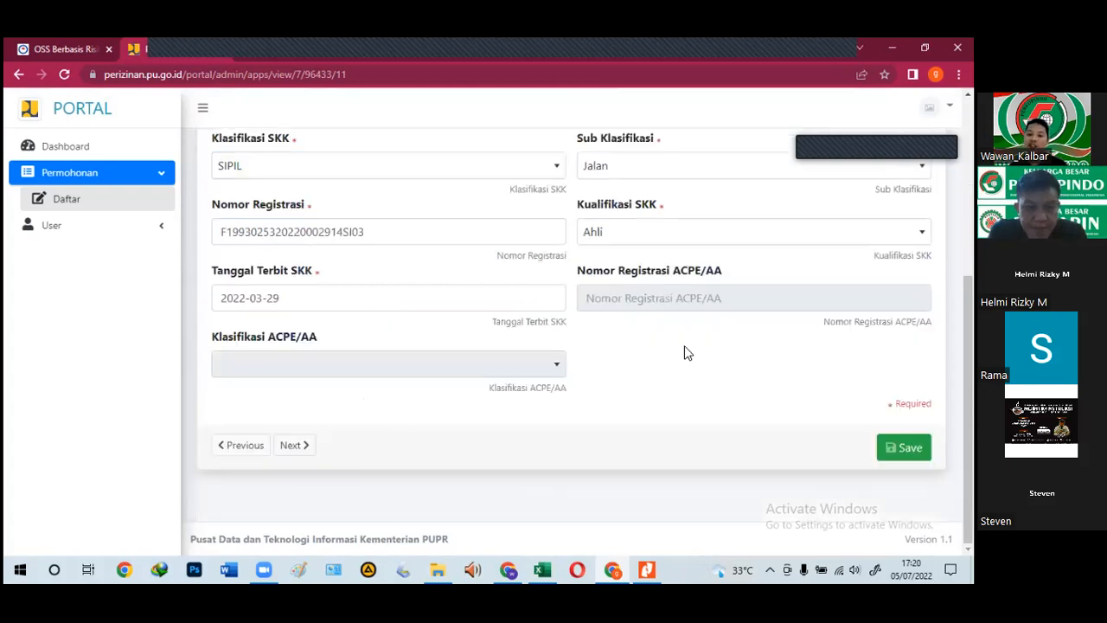
pyautogui.scroll(4, 662, 481)
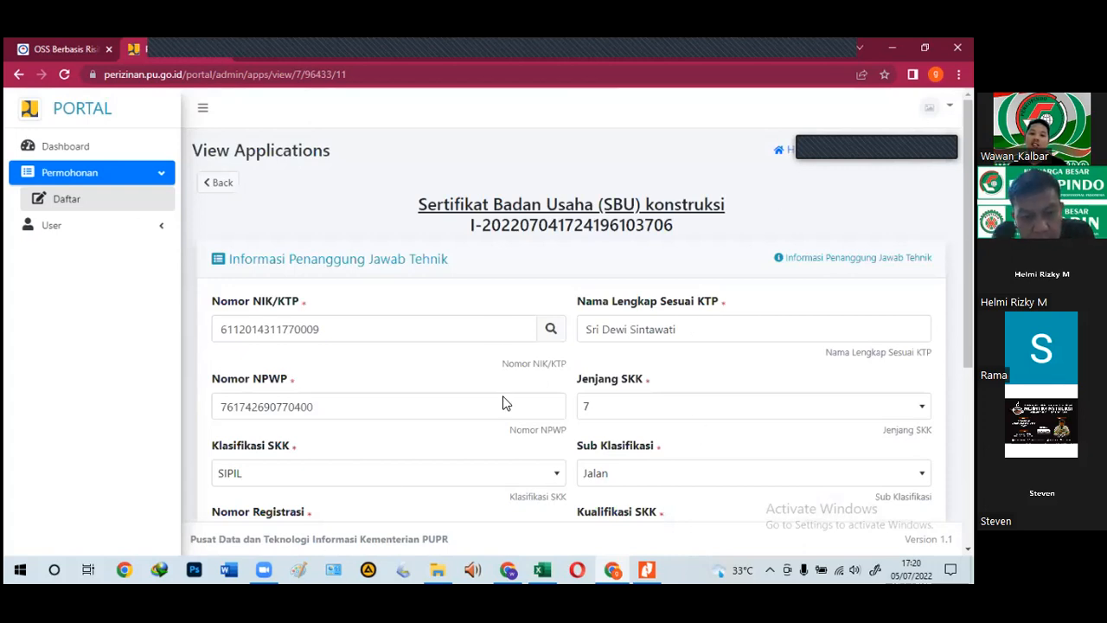
pyautogui.scroll(-4, 506, 403)
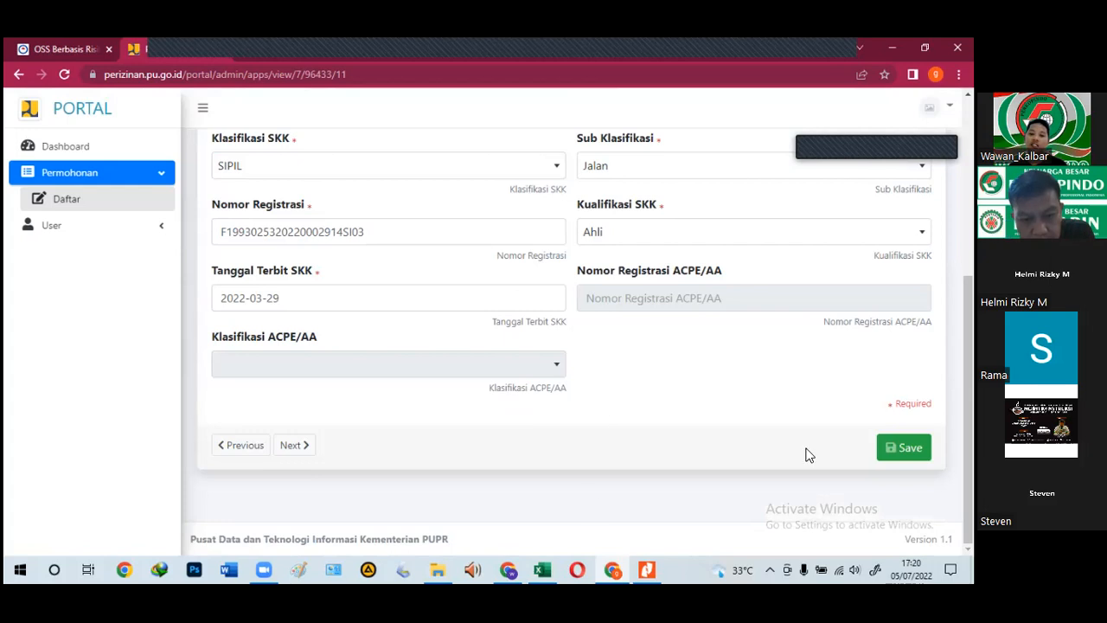
# Step: Move to the next page and paste the NIK from cell G32 into the NIK field
pyautogui.click(292, 448)
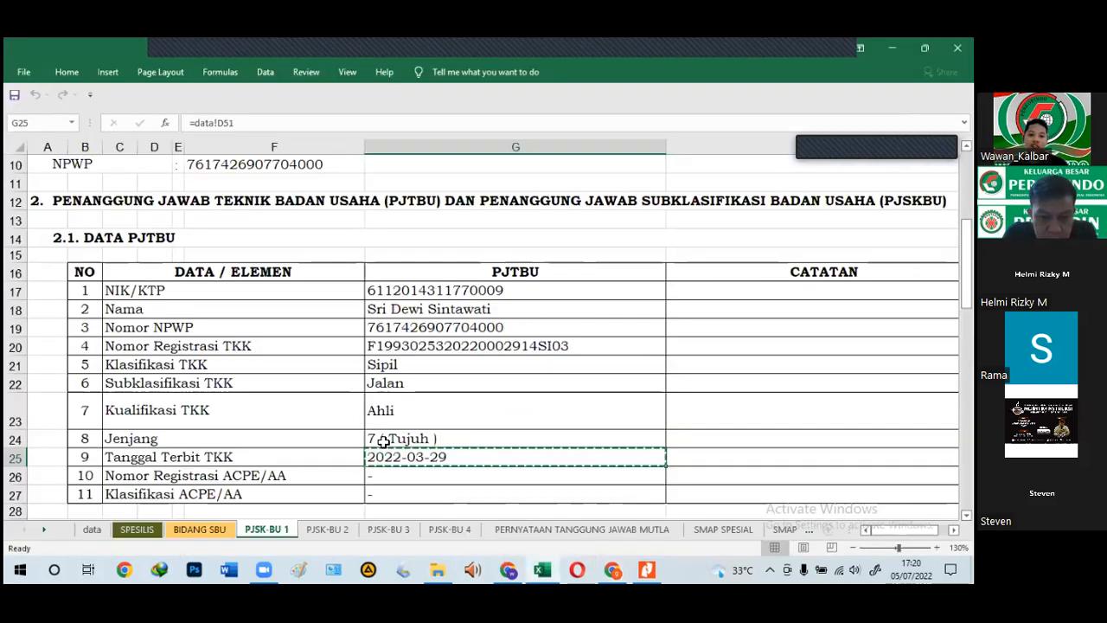
pyautogui.scroll(-6, 390, 432)
pyautogui.click(404, 257)
pyautogui.hotkey('ctrl', 'c')
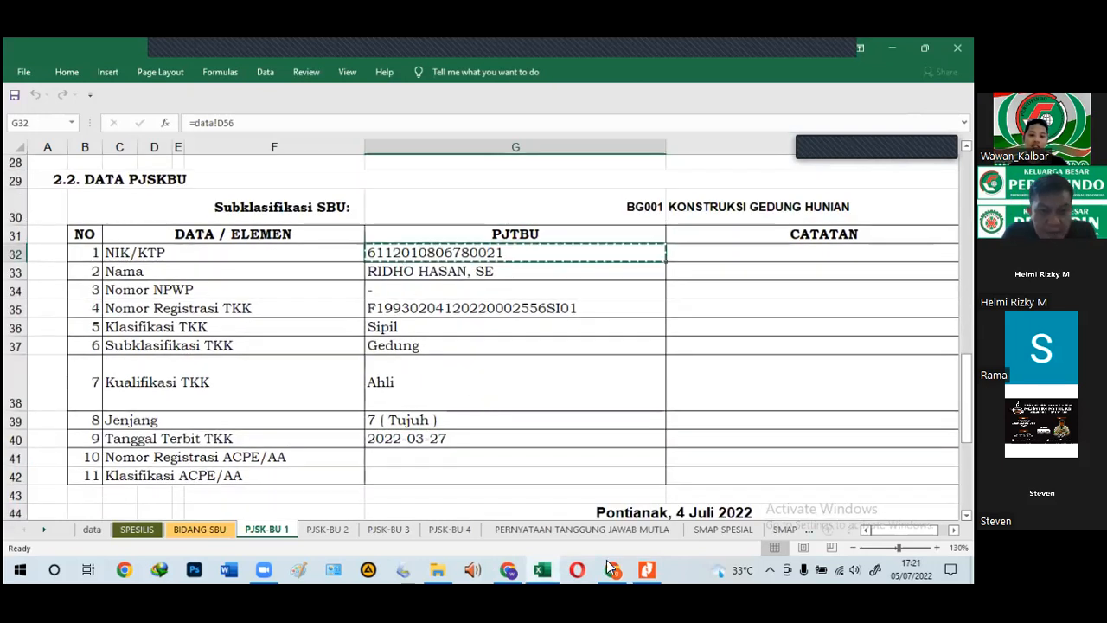
pyautogui.hotkey('alt', 'Tab')
pyautogui.click(346, 329)
pyautogui.hotkey('ctrl', 'v')
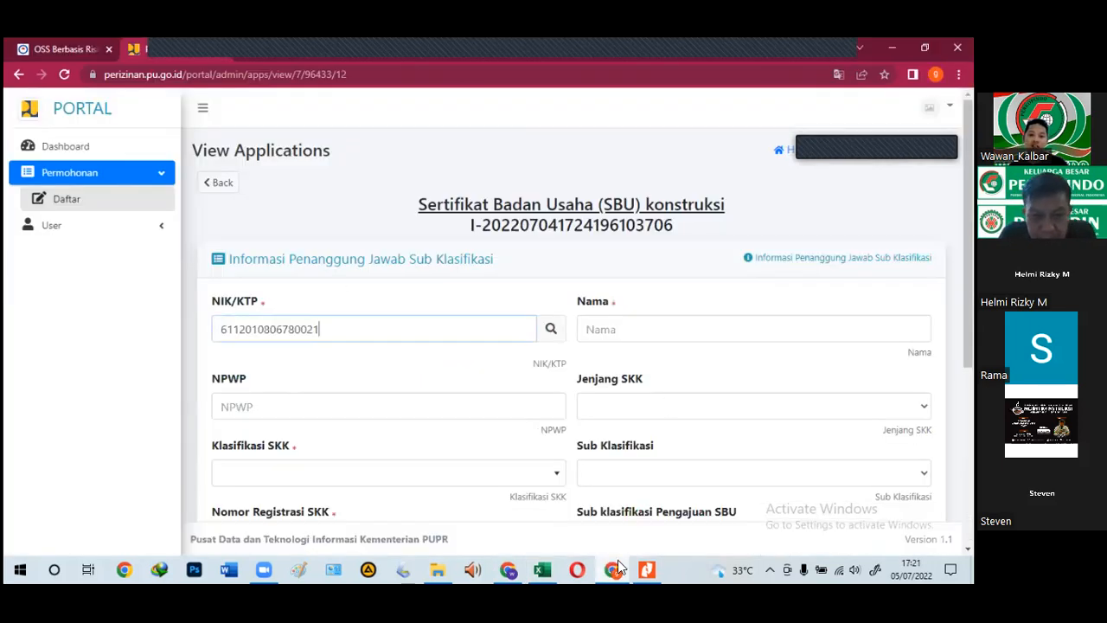
# Step: Copy the responsible person's name from cell G33 into the name field
pyautogui.hotkey('alt', 'Tab')
pyautogui.click(477, 272)
pyautogui.hotkey('ctrl', 'c')
pyautogui.hotkey('alt', 'Tab')
pyautogui.click(601, 336)
pyautogui.hotkey('ctrl', 'v')
# Step: Paste the SKK registration number from cell G35 into its field
pyautogui.hotkey('alt', 'Tab')
pyautogui.click(398, 308)
pyautogui.hotkey('ctrl', 'c')
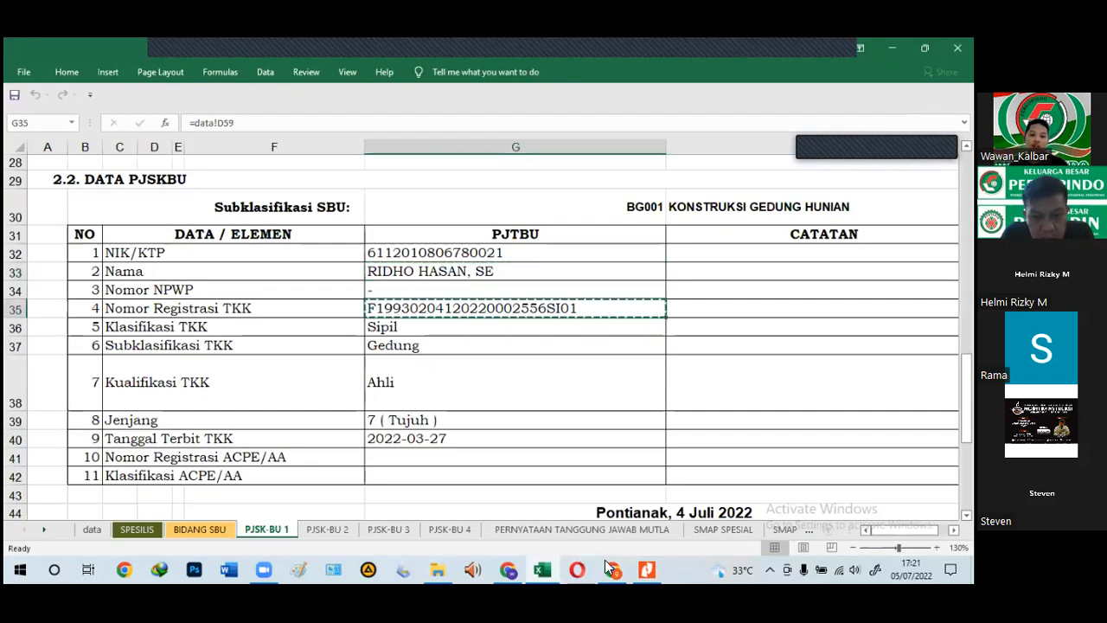
pyautogui.hotkey('alt', 'Tab')
pyautogui.scroll(-2, 248, 404)
pyautogui.click(247, 404)
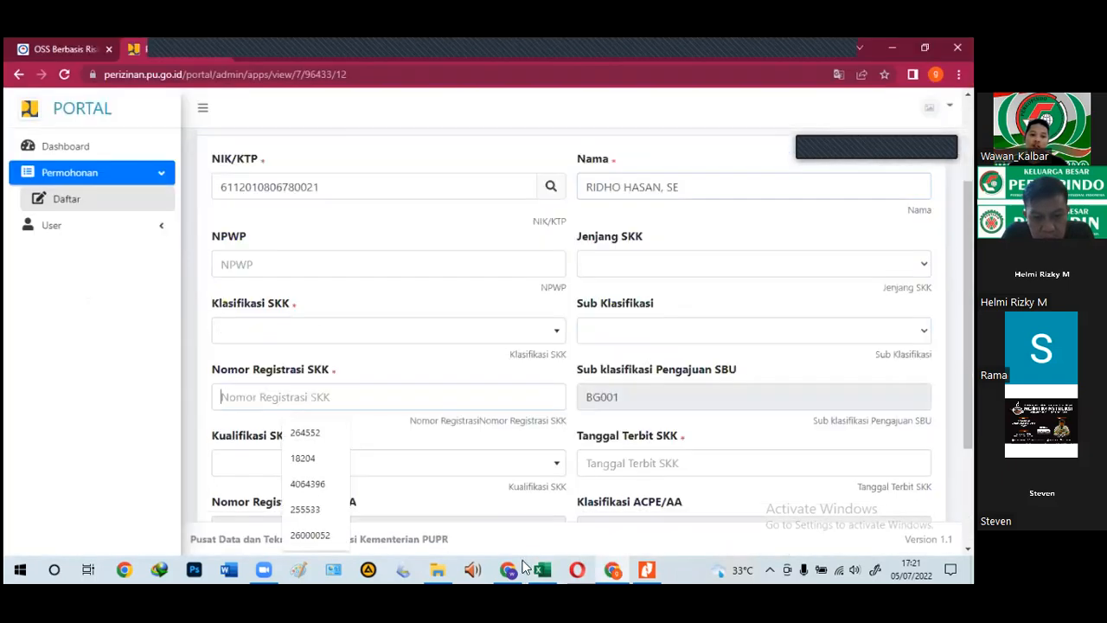
pyautogui.hotkey('ctrl', 'v')
# Step: Replace the SKK issue date with 2022-03-27 copied from cell G40
pyautogui.hotkey('alt', 'Tab')
pyautogui.click(450, 439)
pyautogui.hotkey('ctrl', 'c')
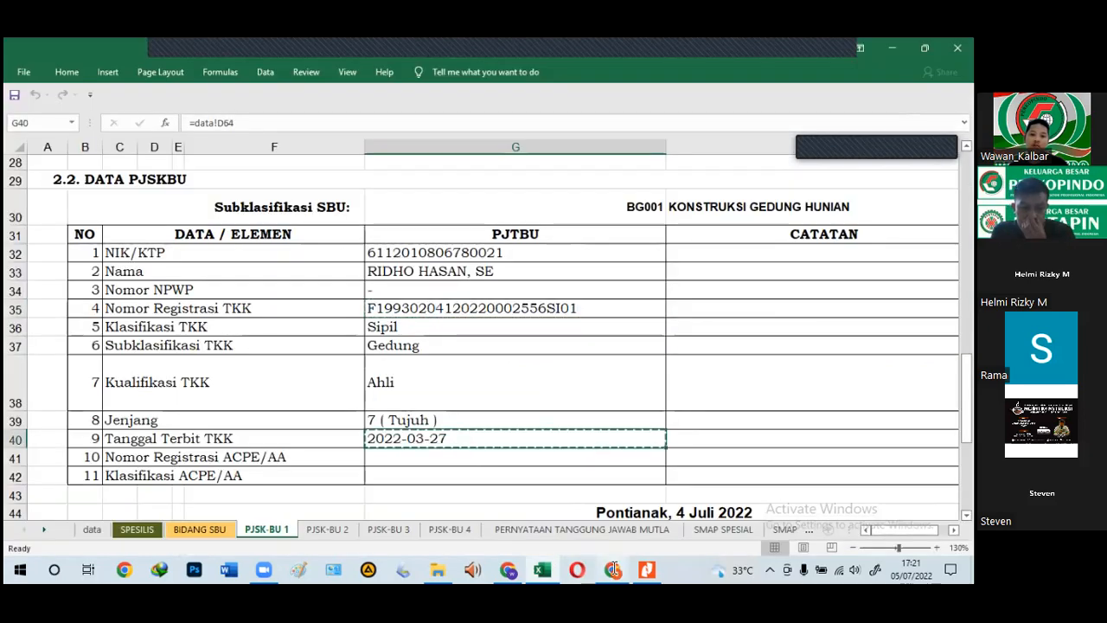
pyautogui.click(612, 570)
pyautogui.click(597, 461)
pyautogui.hotkey('ctrl', 'a')
pyautogui.hotkey('ctrl', 'v')
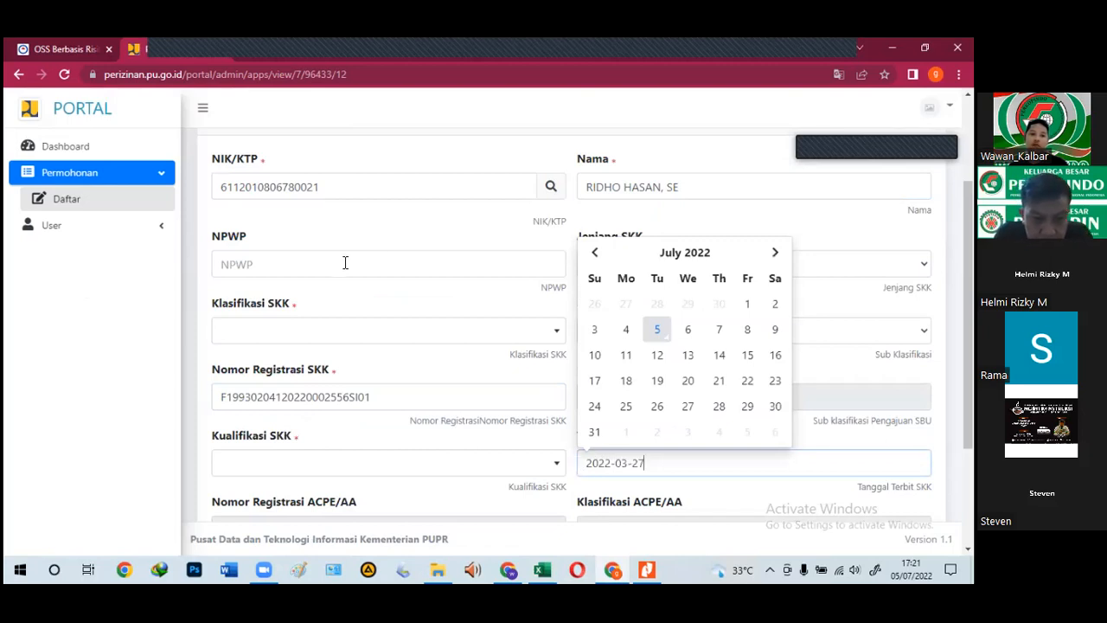
# Step: Enter 0 in the NPWP field and set Jenjang SKK to 7
pyautogui.click(346, 263)
pyautogui.write('0')
pyautogui.click(616, 272)
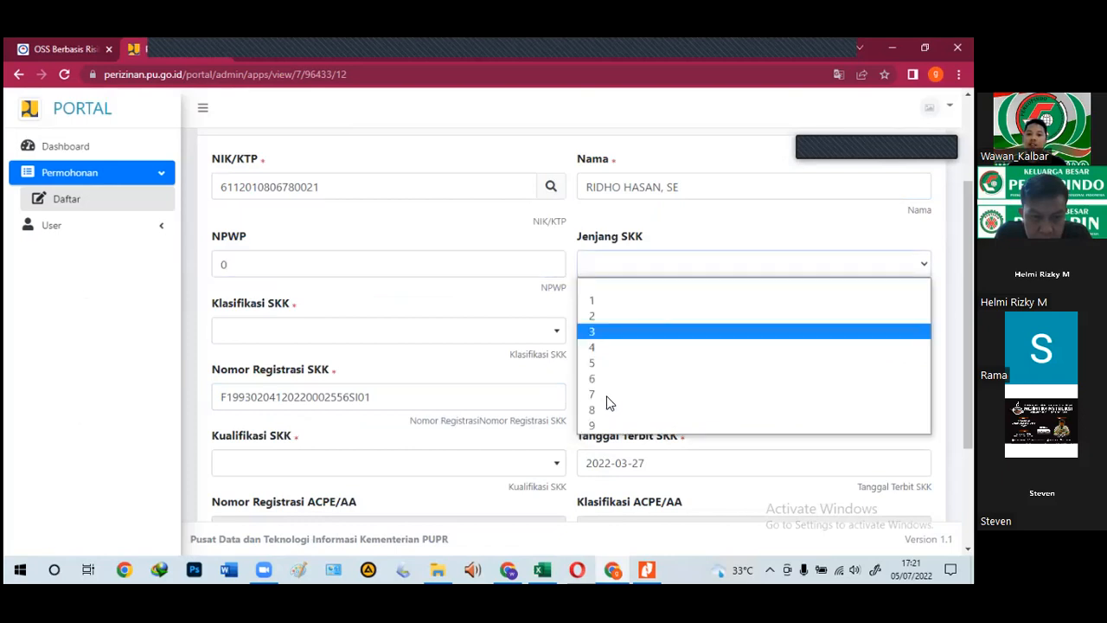
pyautogui.click(607, 398)
# Step: Choose classification SIPIL, sub-classification Gedung and qualification Ahli
pyautogui.click(294, 337)
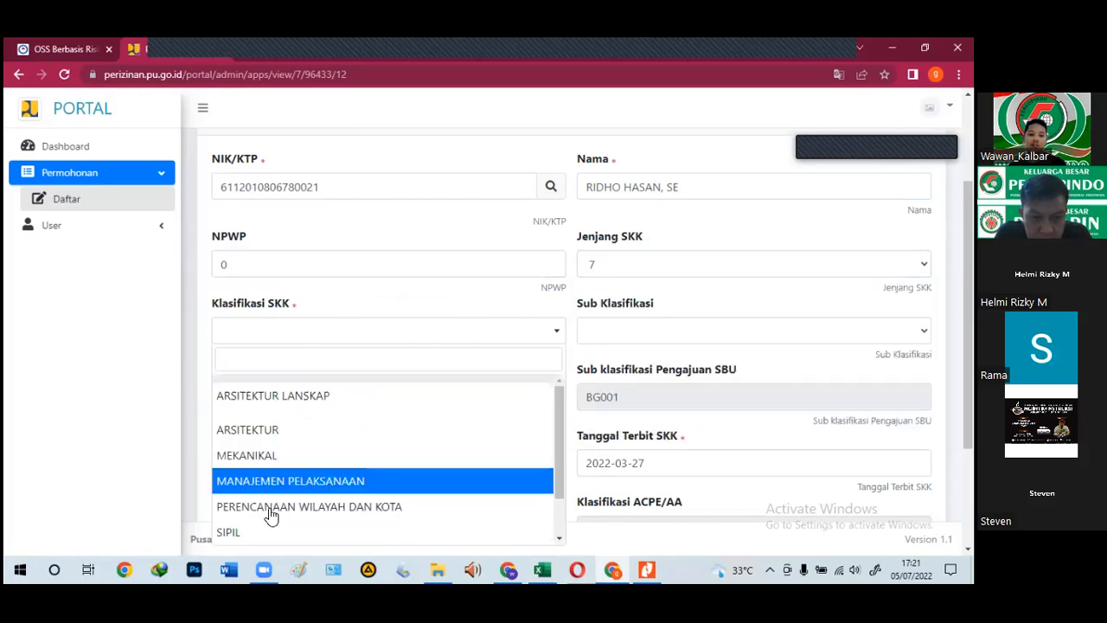
pyautogui.scroll(-1, 285, 485)
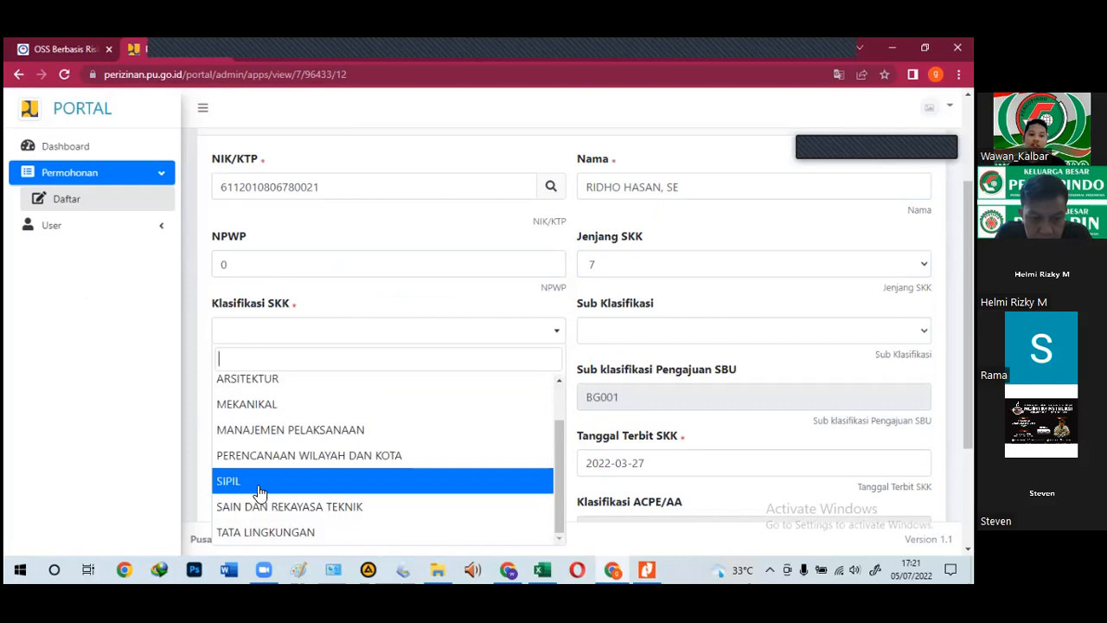
pyautogui.click(259, 492)
pyautogui.click(602, 334)
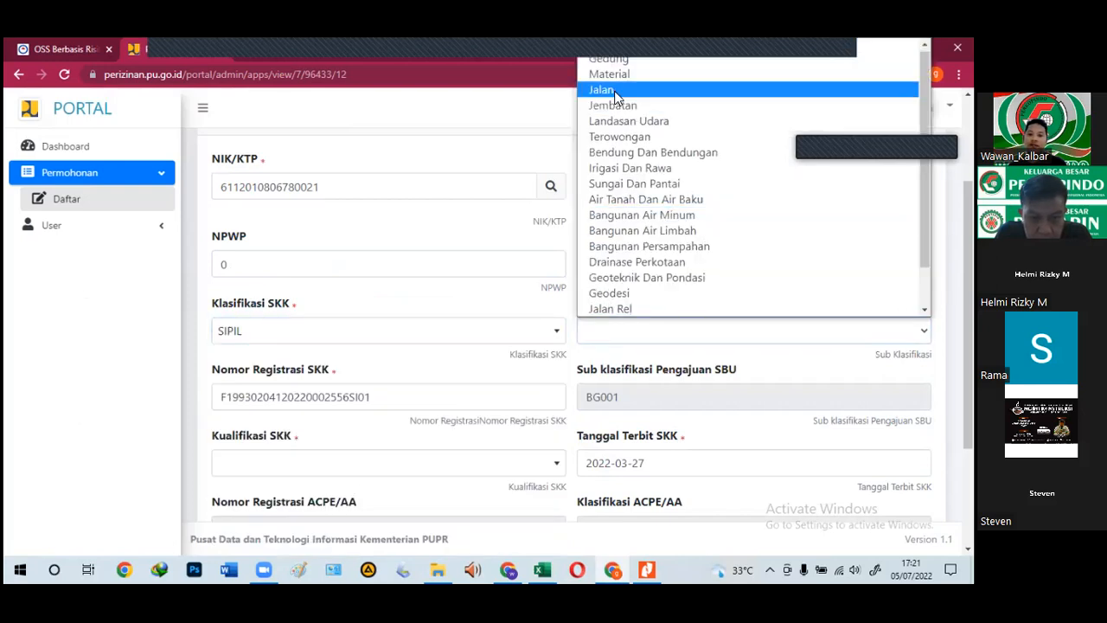
pyautogui.click(610, 59)
pyautogui.scroll(-1, 578, 415)
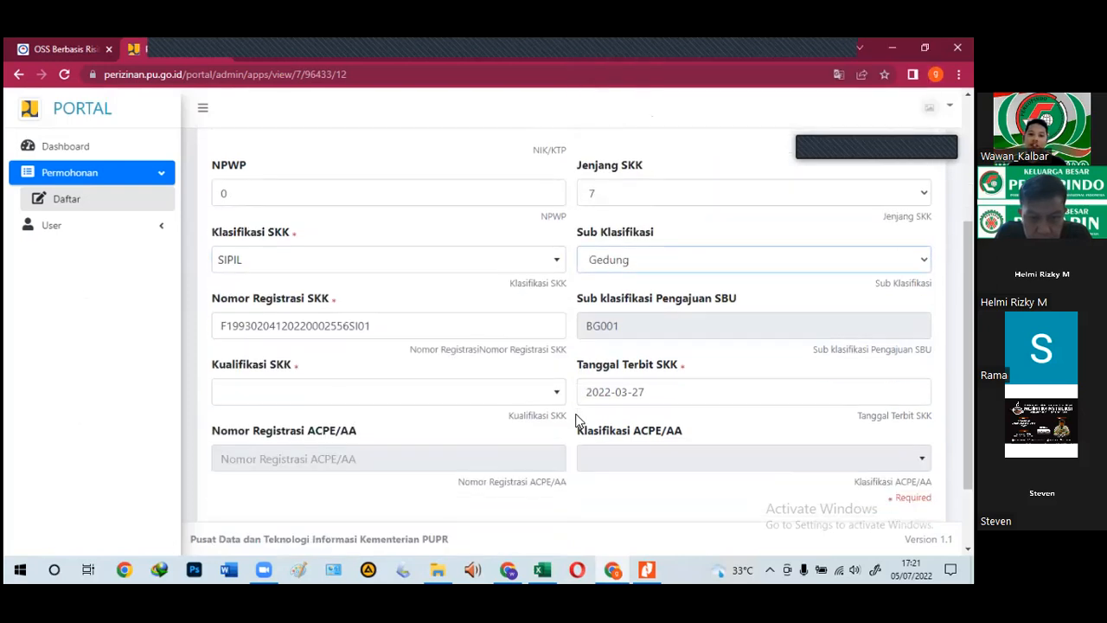
pyautogui.click(286, 396)
pyautogui.click(250, 457)
pyautogui.scroll(-1, 364, 450)
pyautogui.scroll(4, 363, 446)
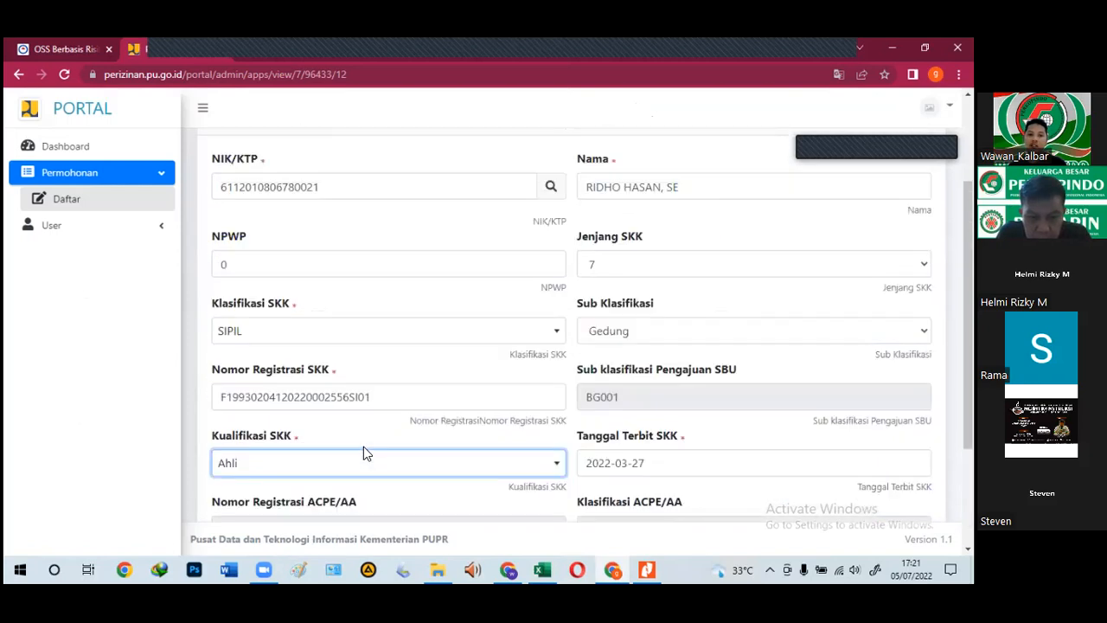
pyautogui.scroll(-4, 363, 447)
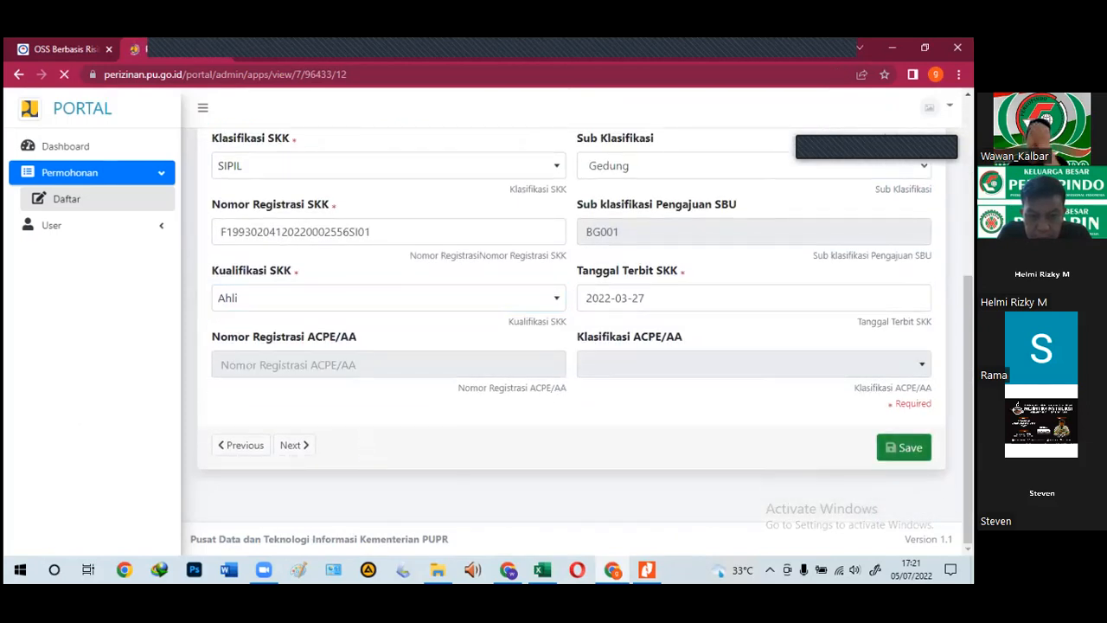
# Step: Review the saved name and Nomor Registrasi SKK values and check the issue date calendar
pyautogui.scroll(-4, 452, 366)
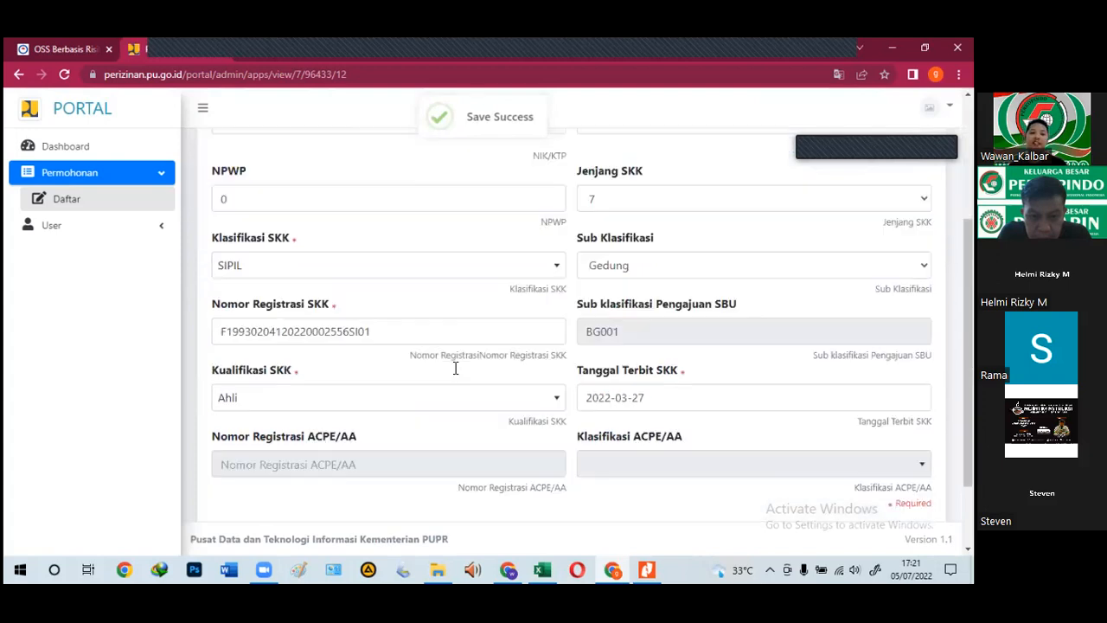
pyautogui.scroll(3, 410, 402)
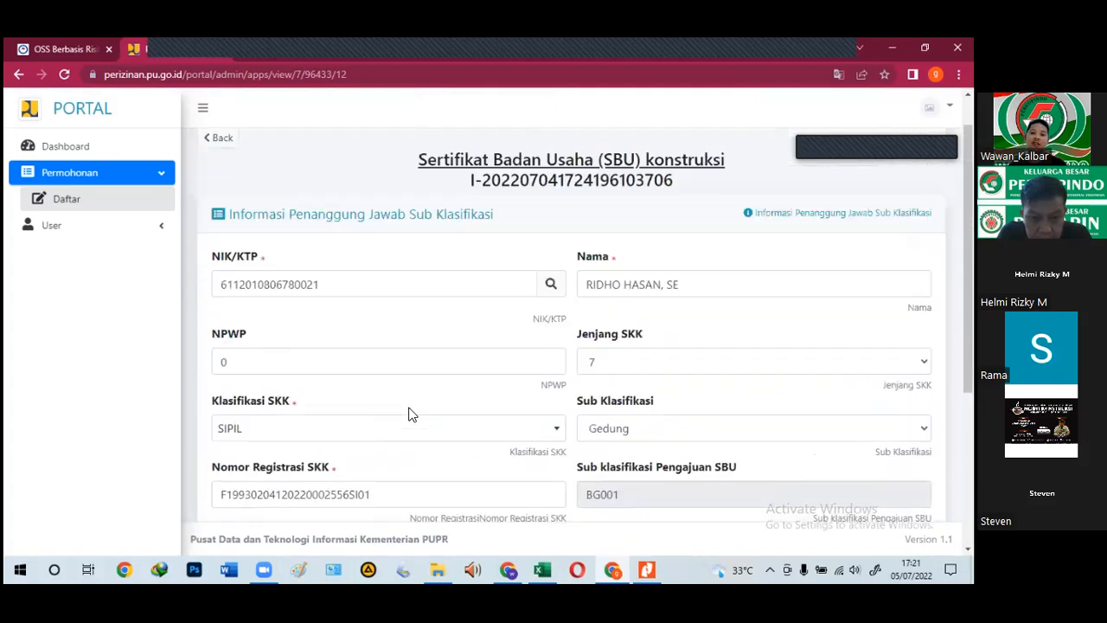
pyautogui.scroll(-2, 369, 450)
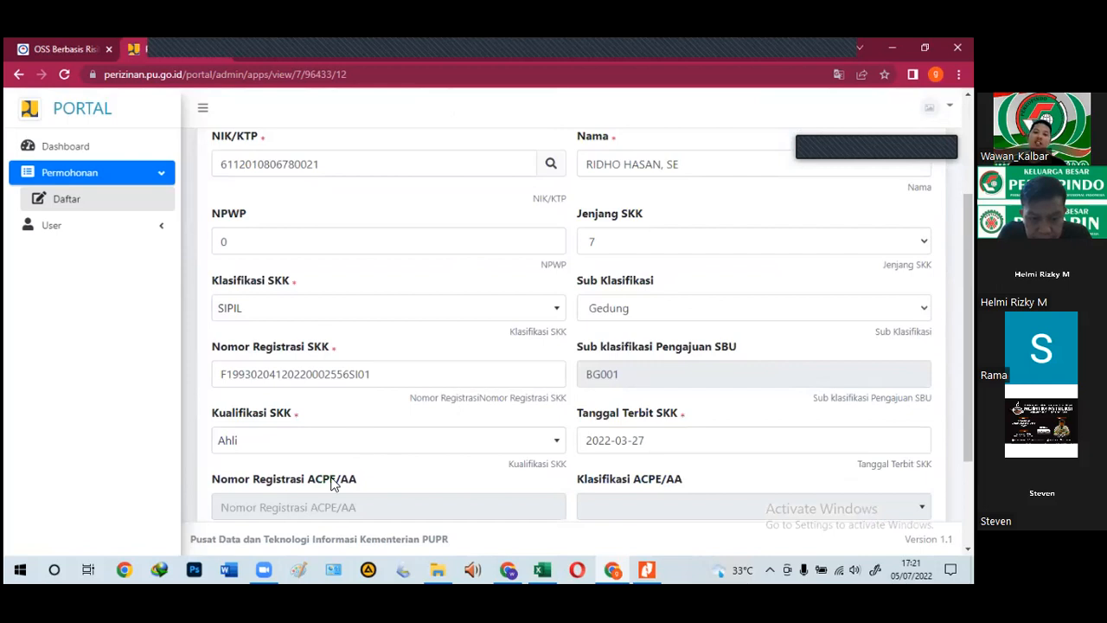
pyautogui.moveTo(349, 164); pyautogui.dragTo(204, 183)
pyautogui.scroll(1, 205, 183)
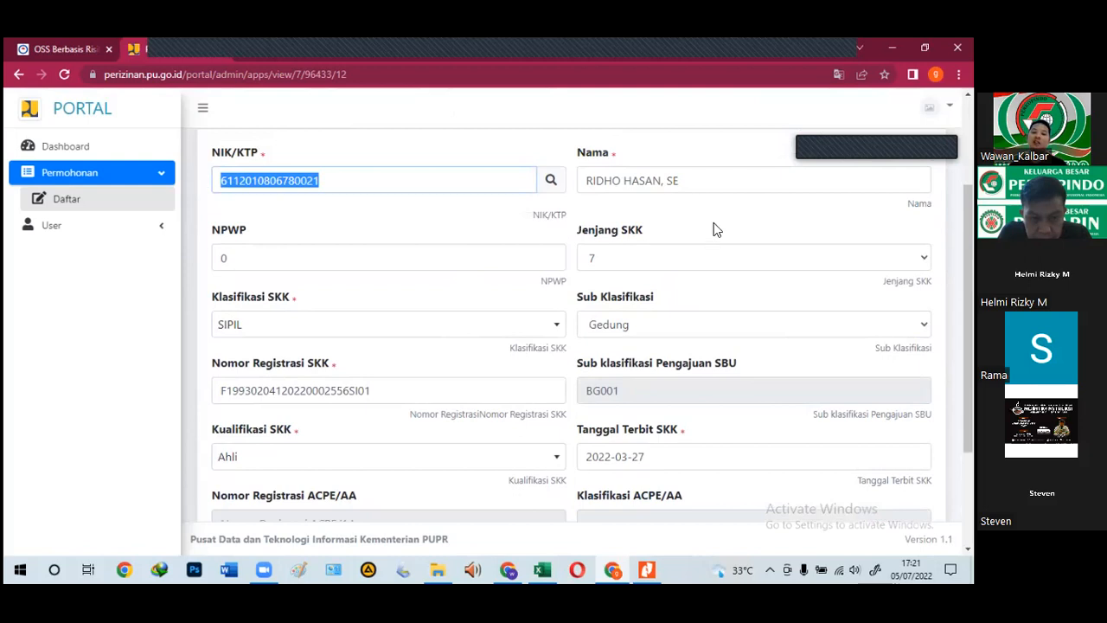
pyautogui.moveTo(692, 185); pyautogui.dragTo(586, 185)
pyautogui.moveTo(374, 392); pyautogui.dragTo(190, 422)
pyautogui.scroll(-2, 622, 425)
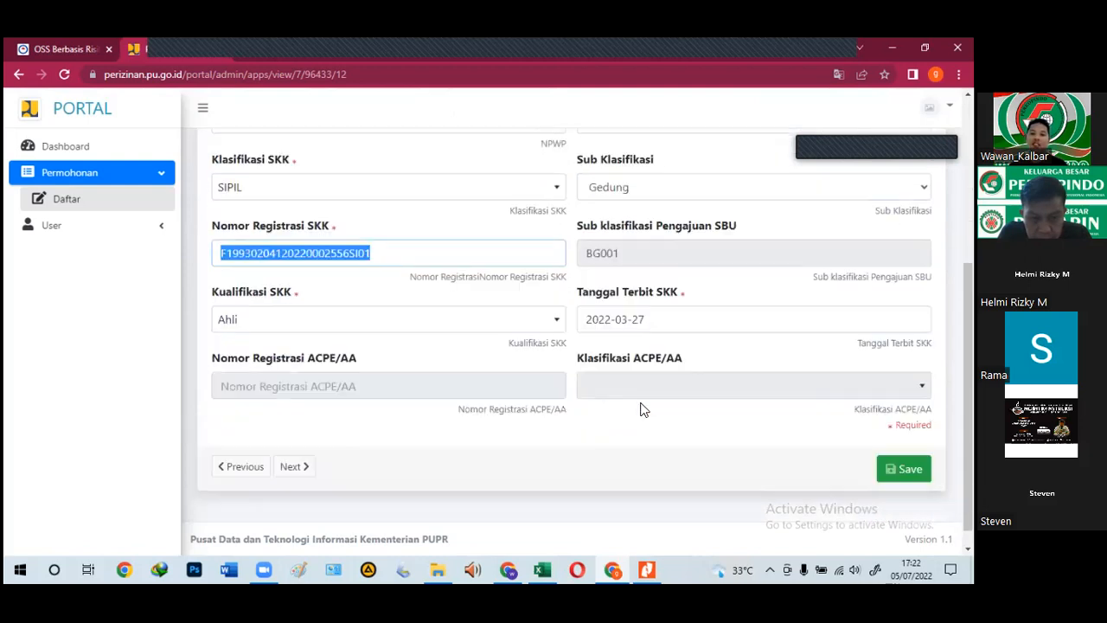
pyautogui.click(662, 315)
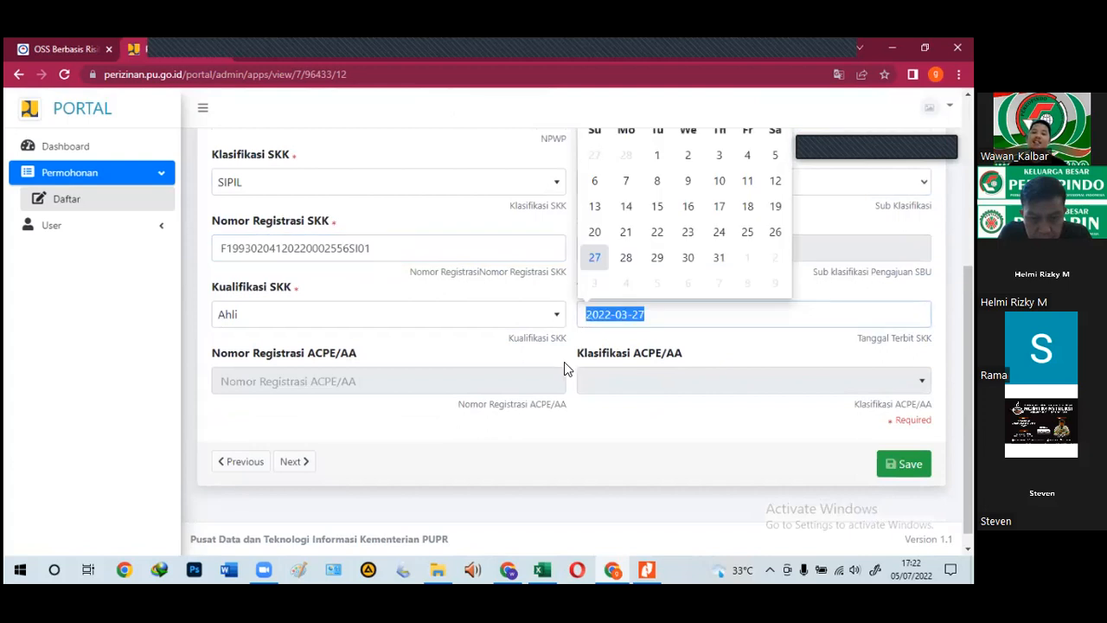
# Step: Recheck the NIK, name, registration number and Tanggal Terbit SKK, then go to the next page
pyautogui.scroll(3, 378, 354)
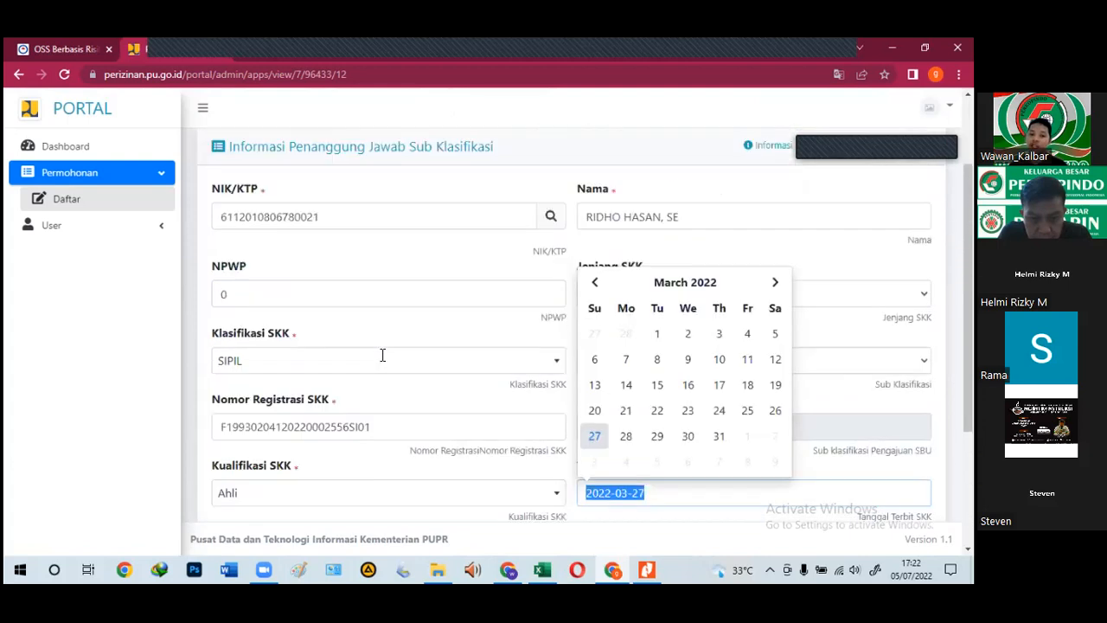
pyautogui.scroll(1, 378, 289)
pyautogui.moveTo(317, 252); pyautogui.dragTo(240, 273)
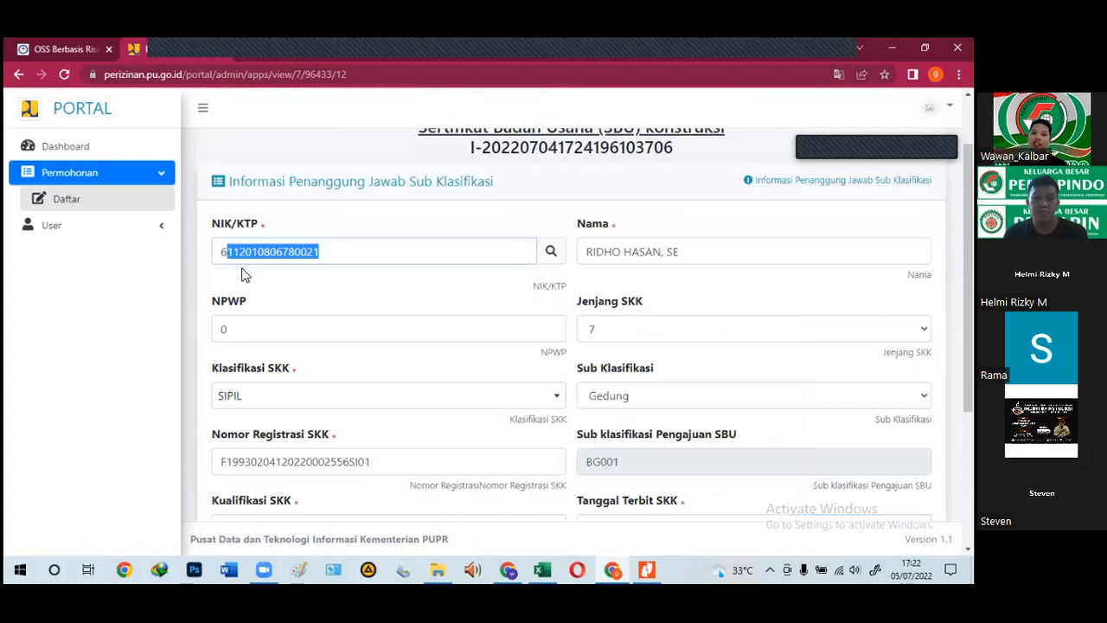
pyautogui.moveTo(707, 252); pyautogui.dragTo(592, 251)
pyautogui.scroll(-1, 428, 356)
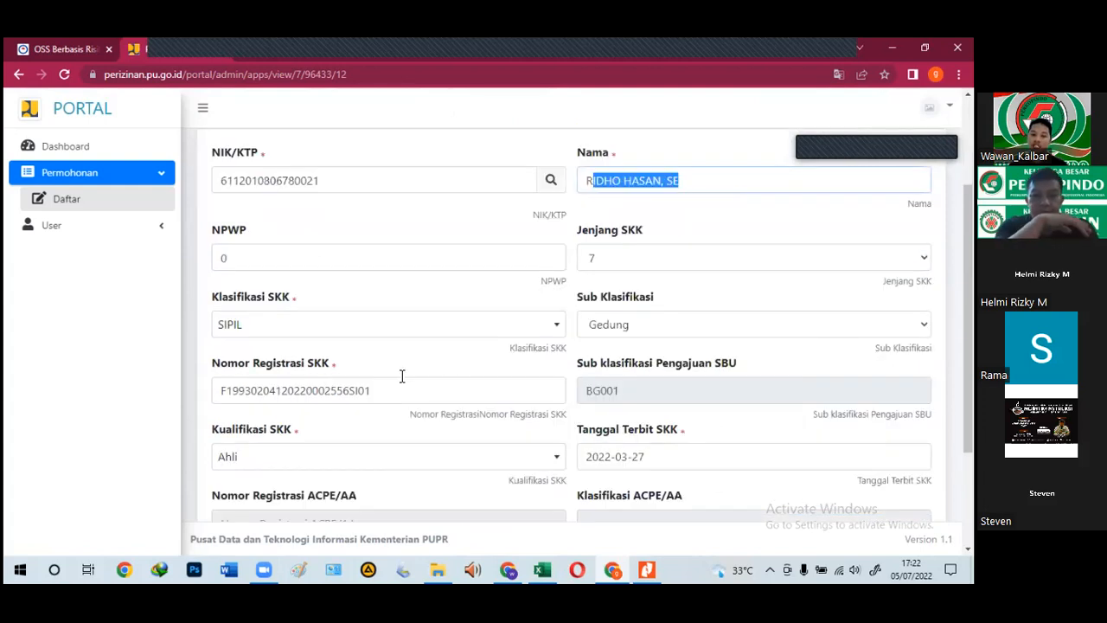
pyautogui.moveTo(220, 394); pyautogui.dragTo(377, 391)
pyautogui.scroll(-2, 476, 376)
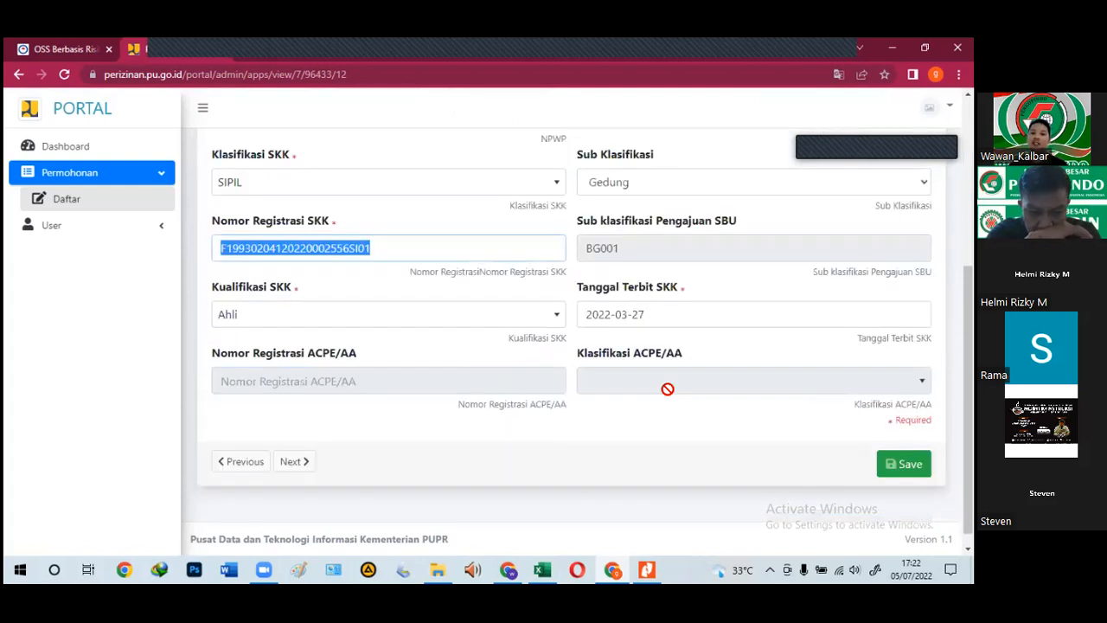
pyautogui.moveTo(653, 323); pyautogui.dragTo(539, 335)
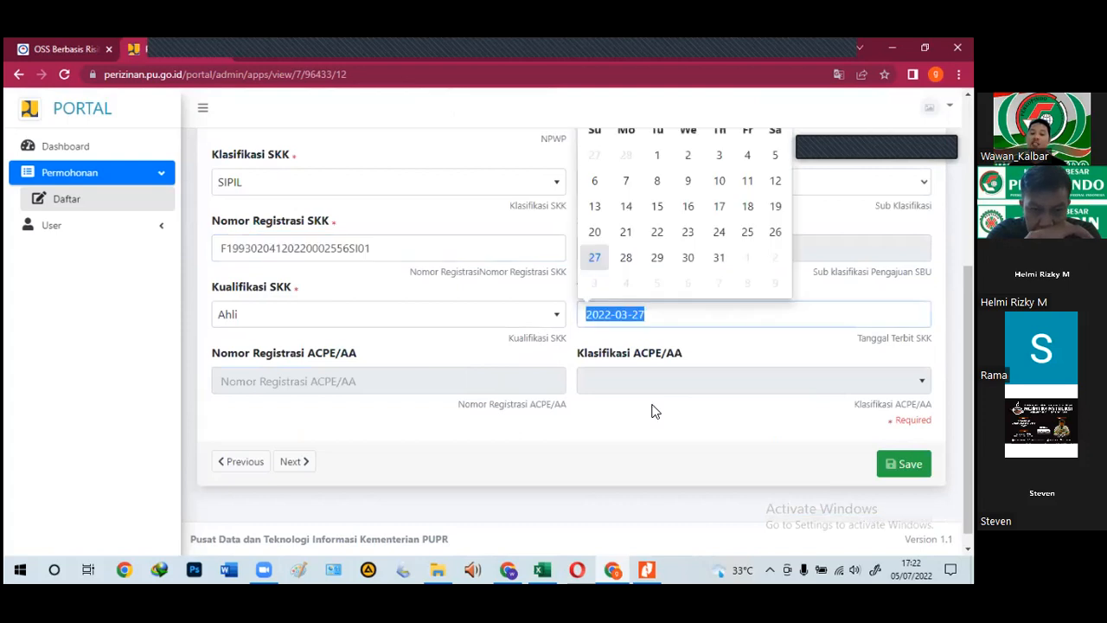
pyautogui.click(640, 430)
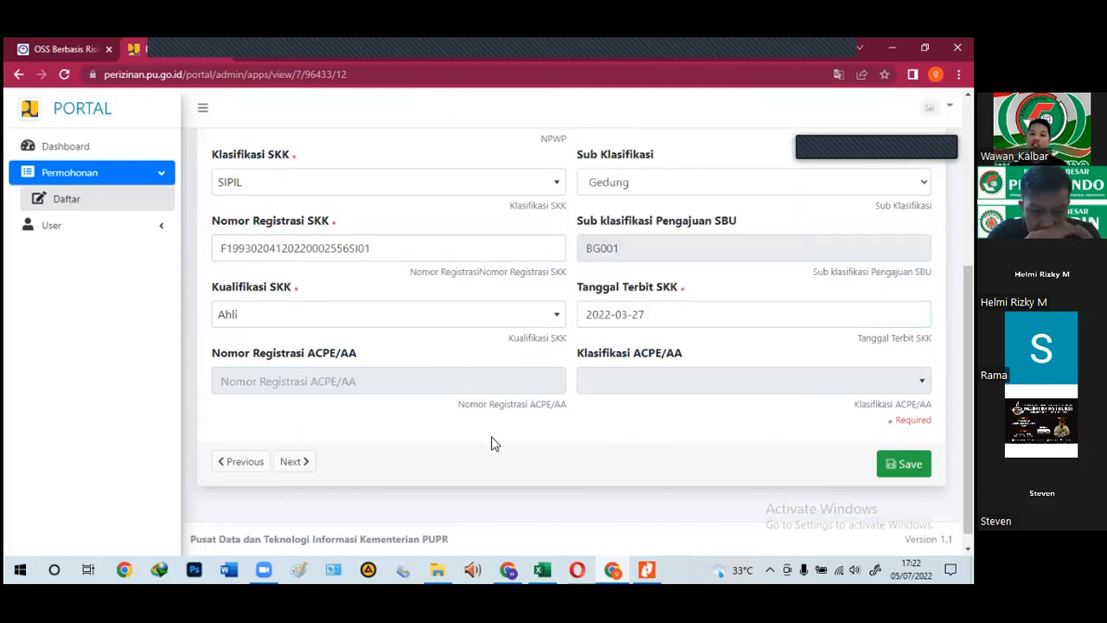
pyautogui.click(294, 463)
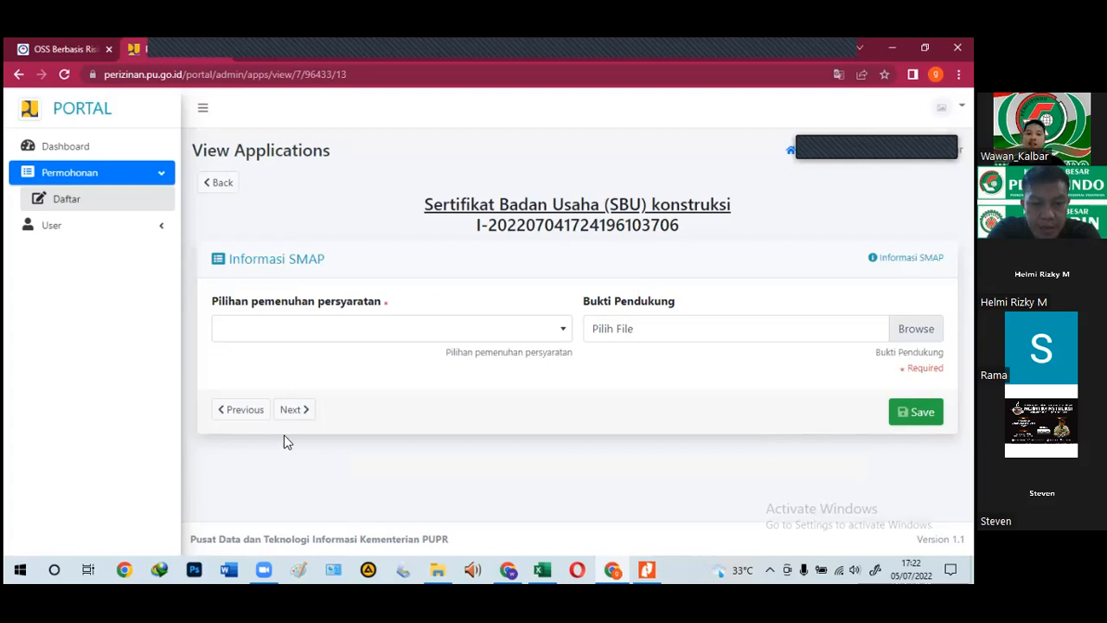
# Step: Select Surat Pernyataan Komitmen, attach SMAP.pdf, save, and continue to the SMM page
pyautogui.click(345, 337)
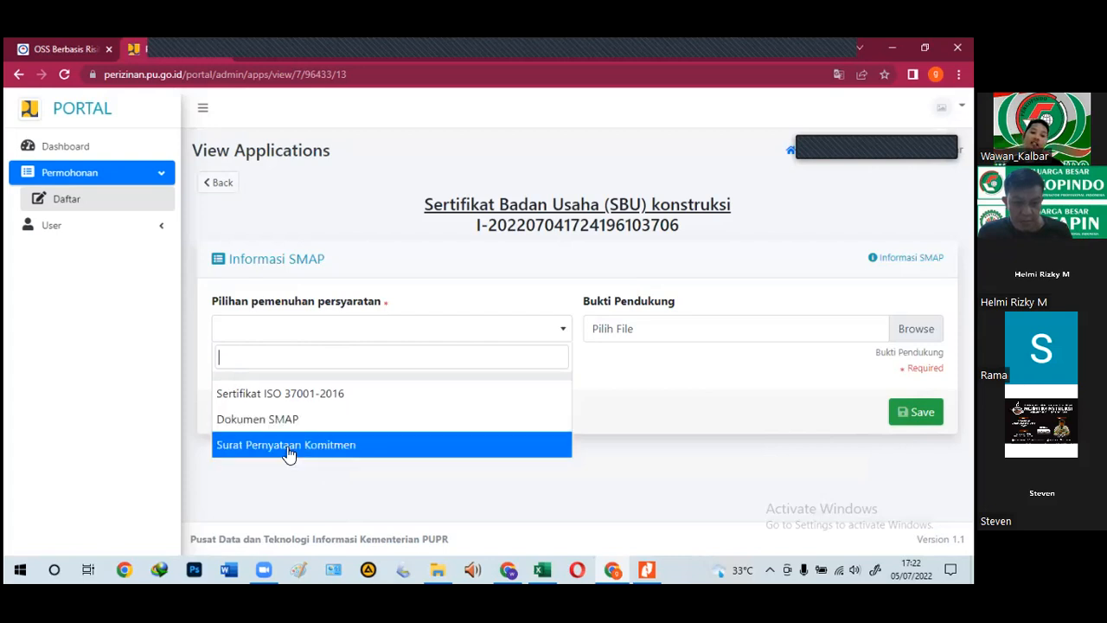
pyautogui.click(290, 447)
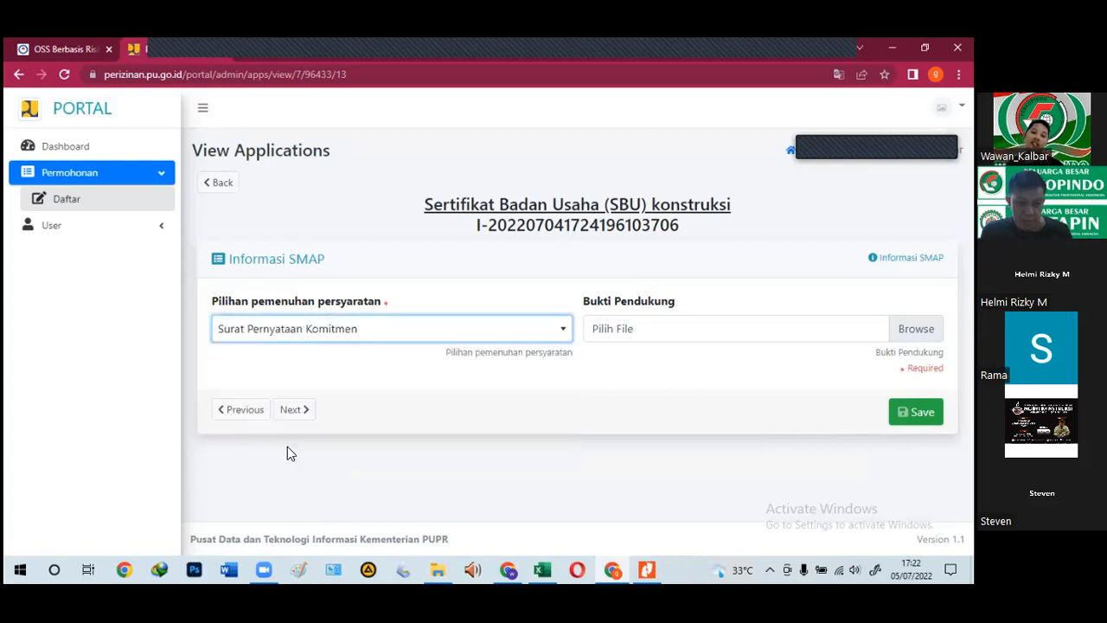
pyautogui.click(628, 346)
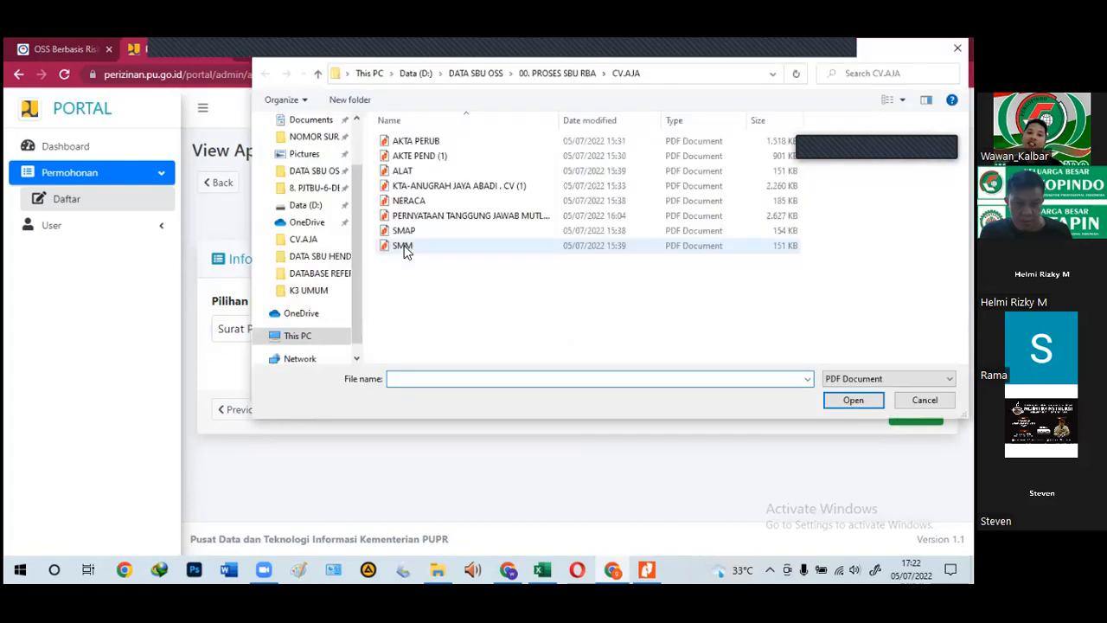
pyautogui.click(405, 232)
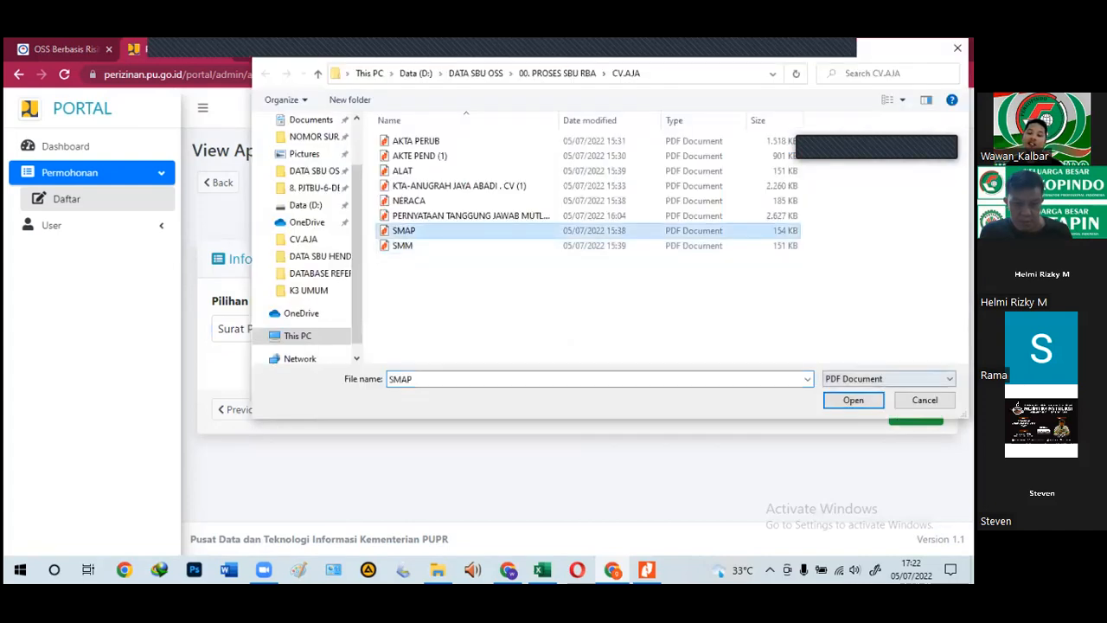
pyautogui.press('Return')
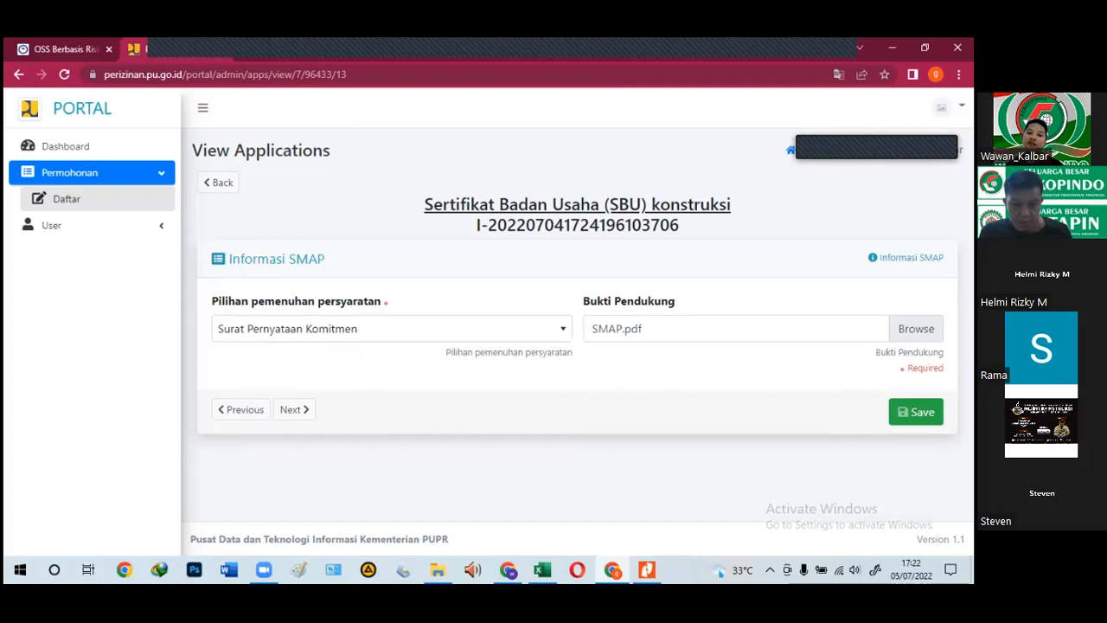
pyautogui.click(917, 412)
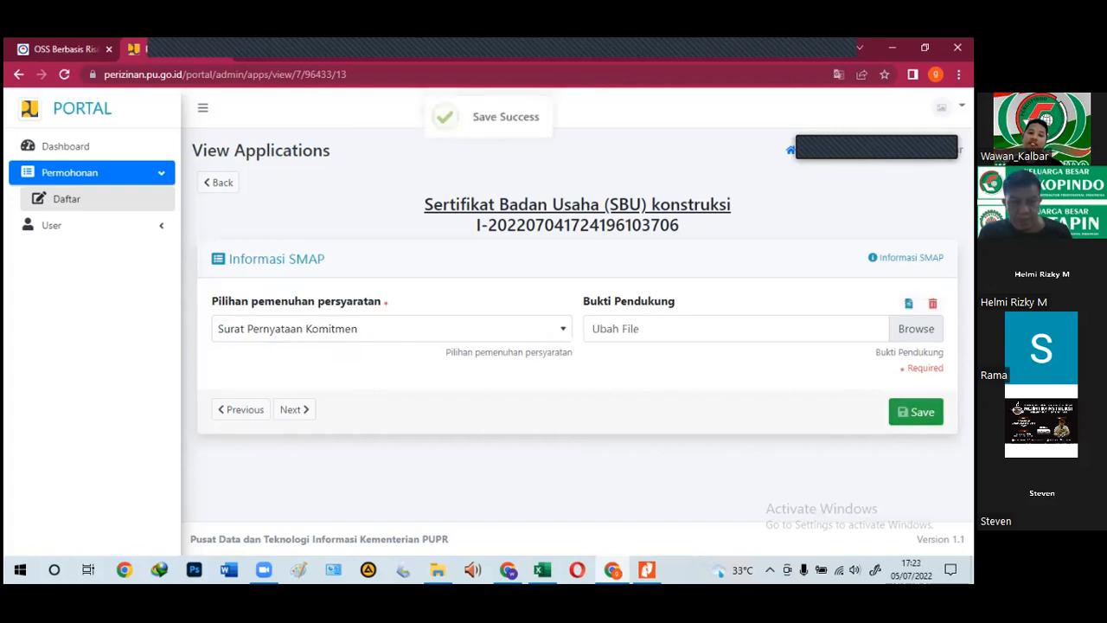
pyautogui.click(289, 412)
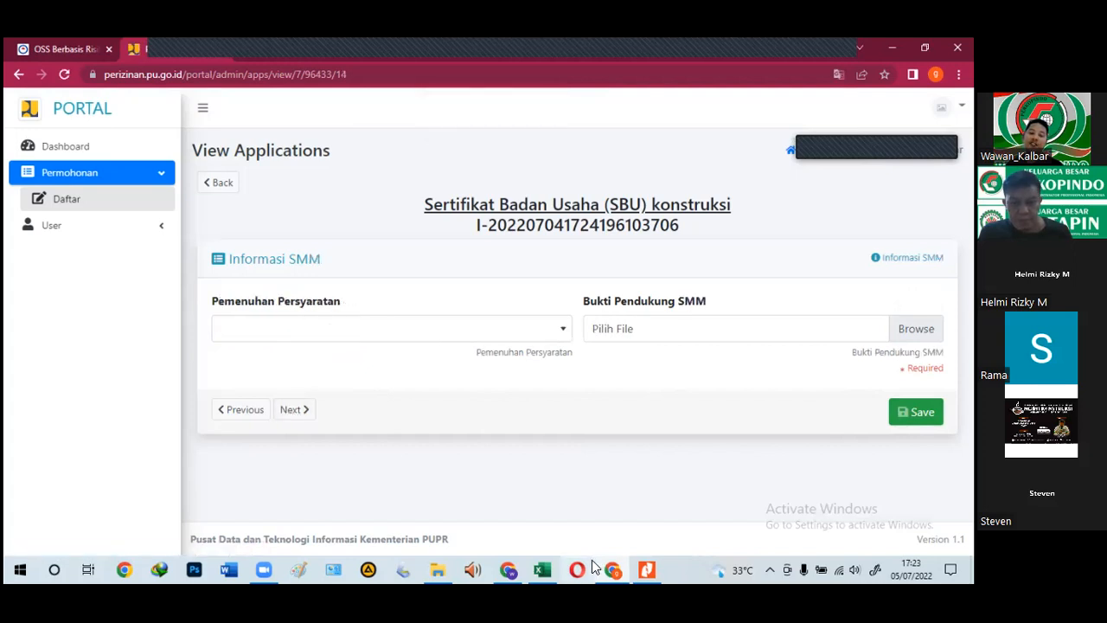
# Step: Attach SMM.pdf to Informasi SMM with Surat Pernyataan Komitmen selected, and save the page
pyautogui.click(283, 340)
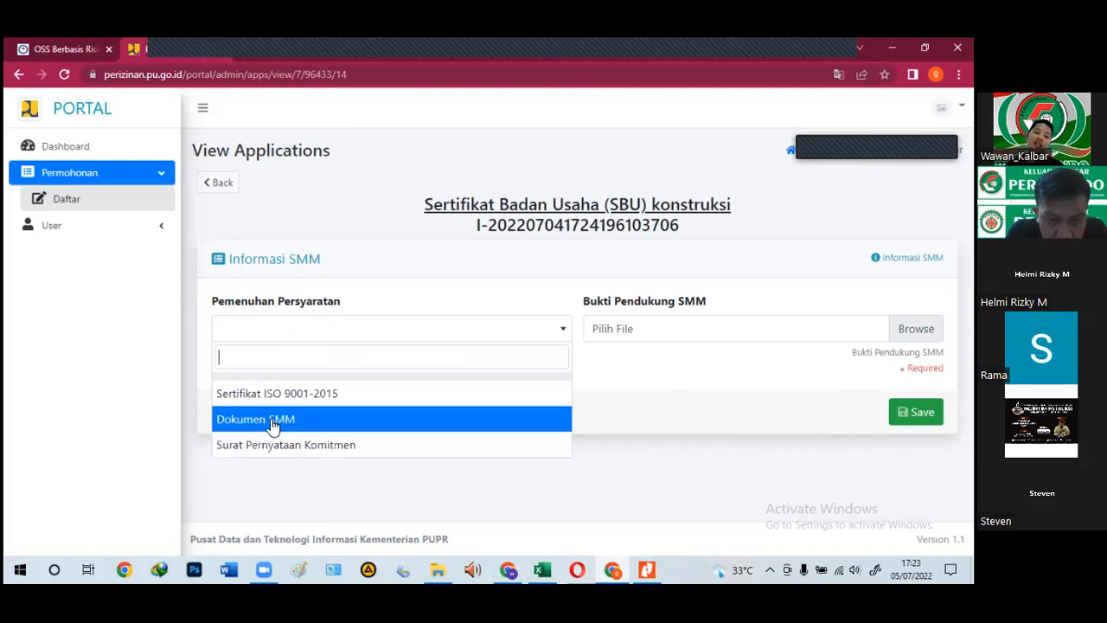
pyautogui.click(558, 443)
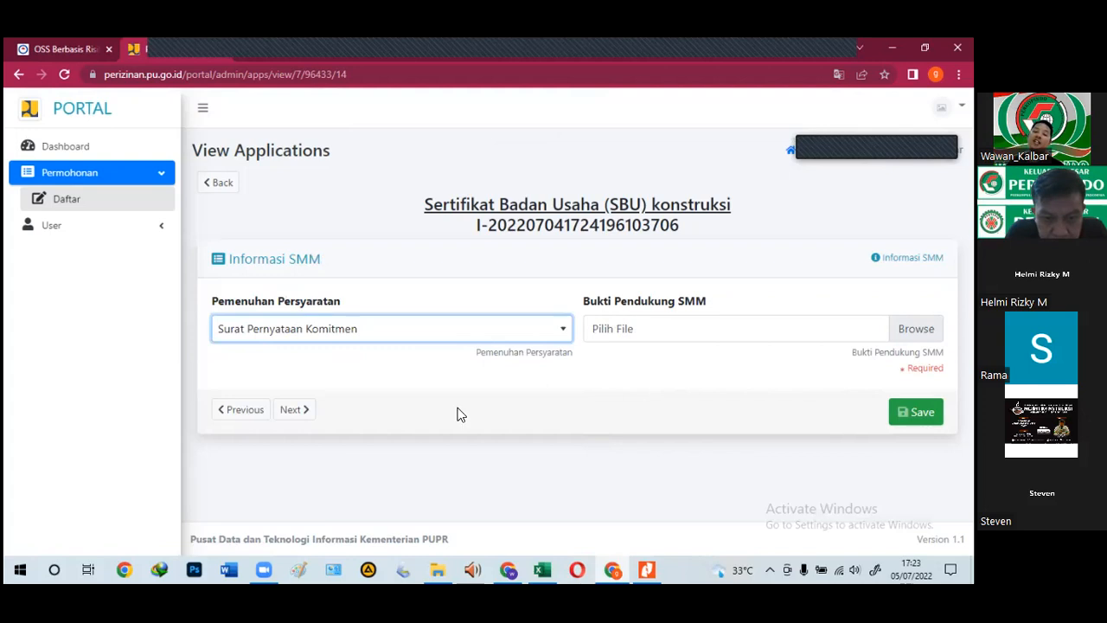
pyautogui.press('Return')
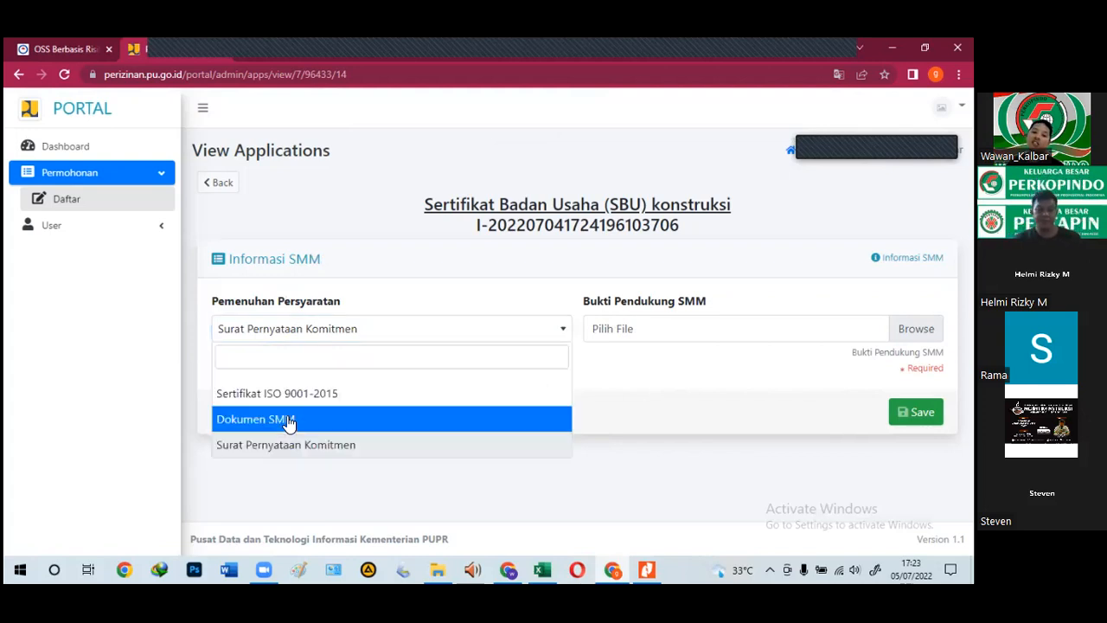
pyautogui.press('Return')
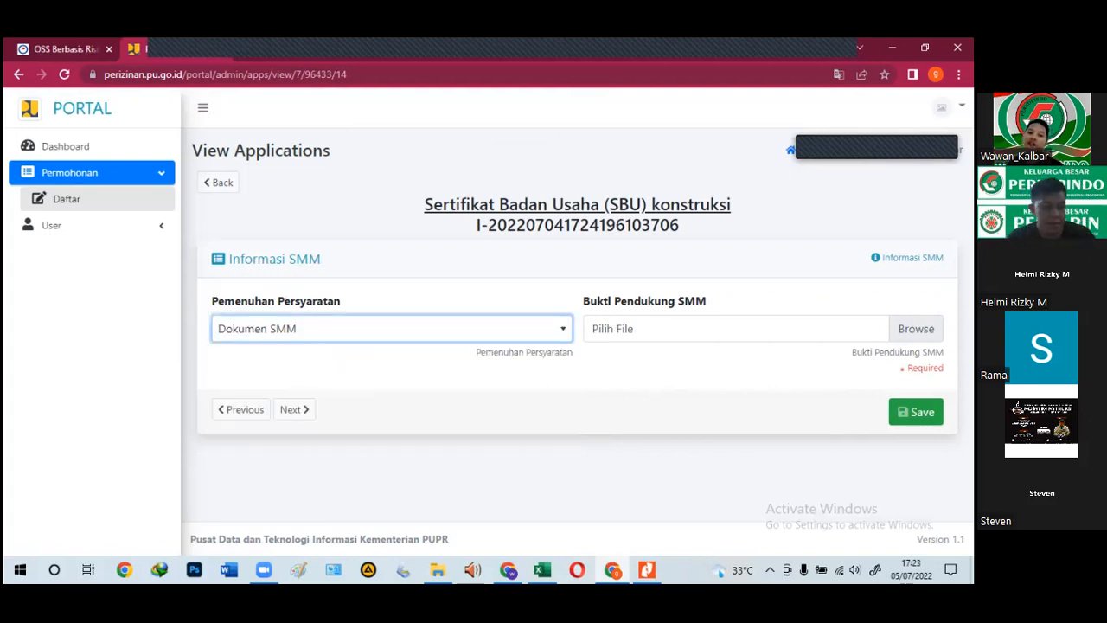
pyautogui.click(697, 334)
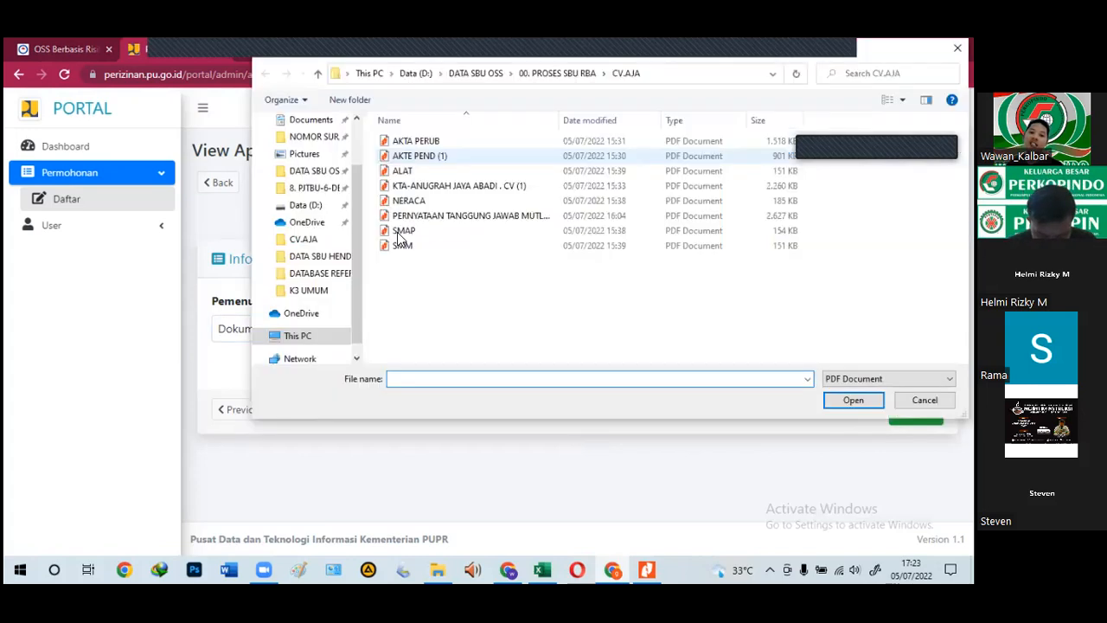
pyautogui.click(399, 249)
pyautogui.click(853, 399)
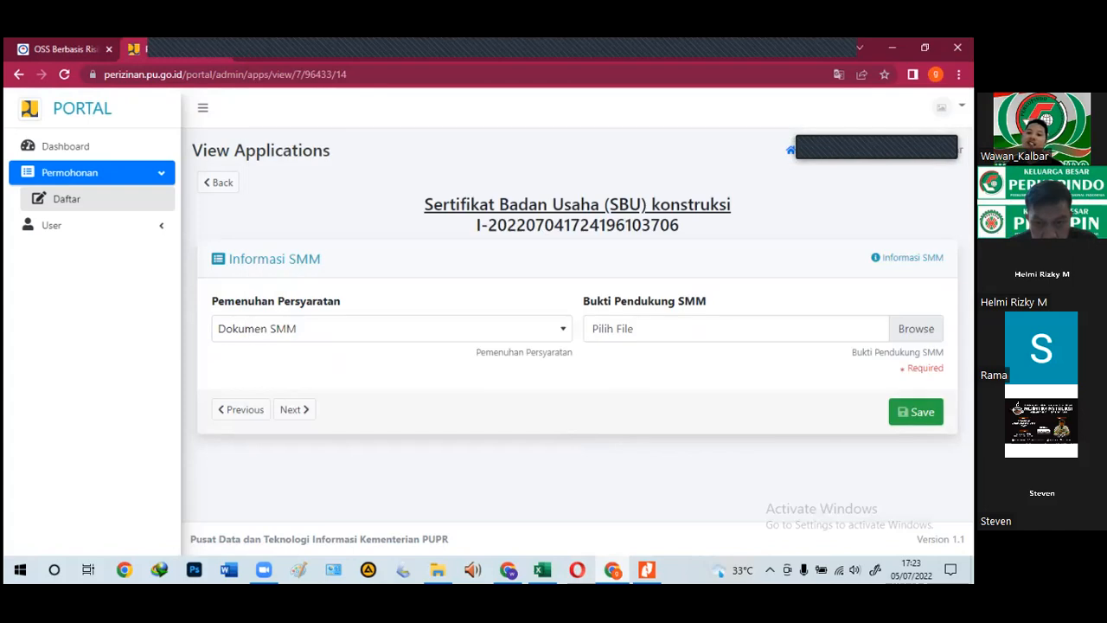
pyautogui.click(304, 337)
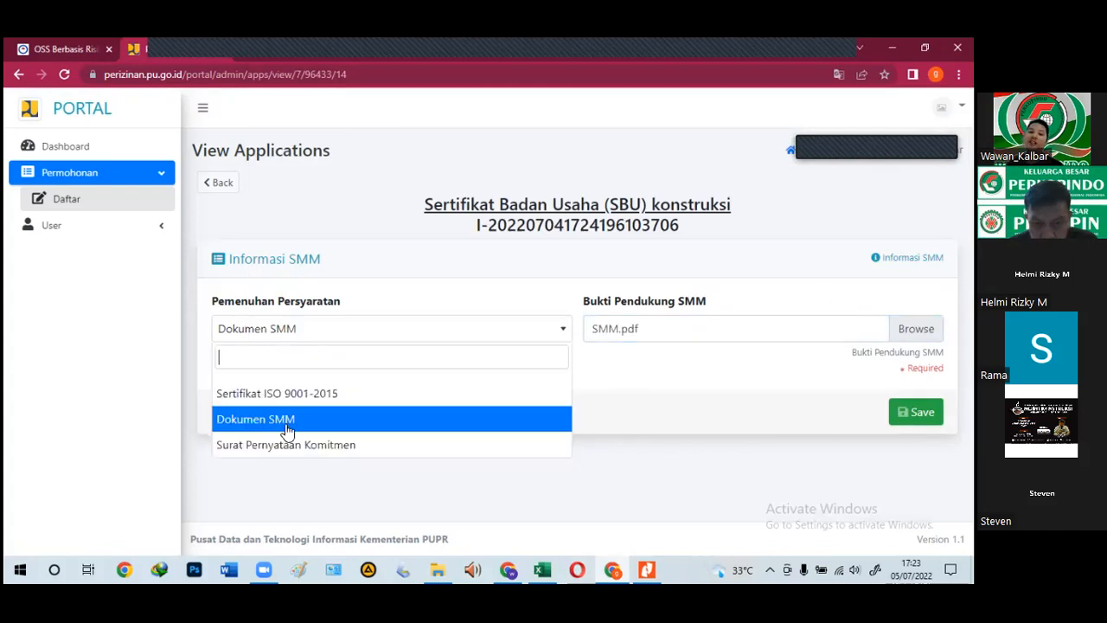
pyautogui.click(279, 446)
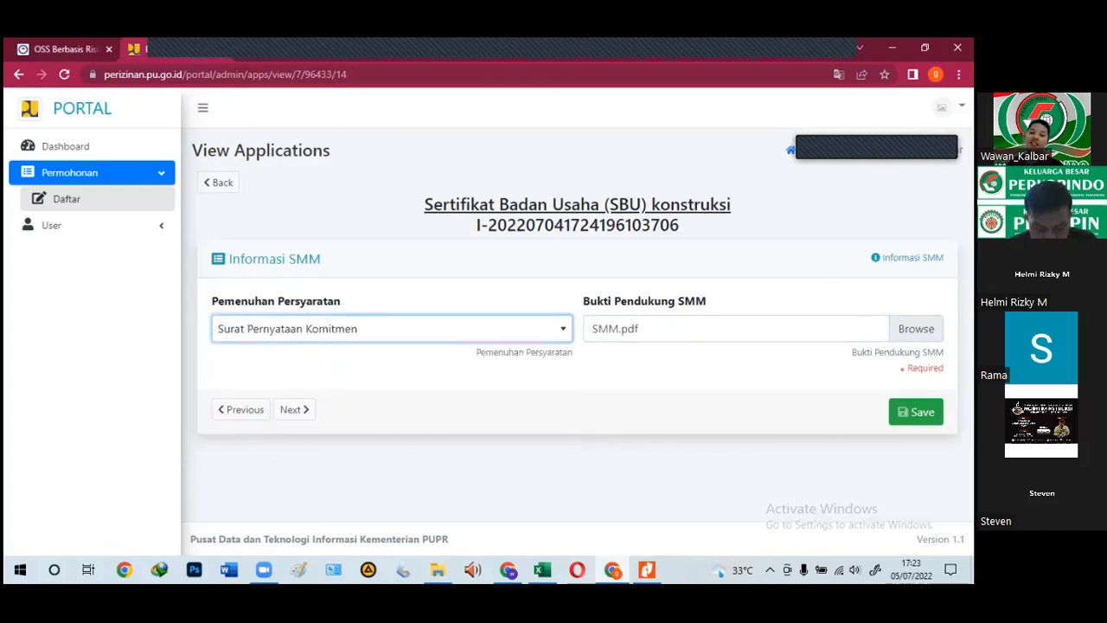
pyautogui.click(917, 412)
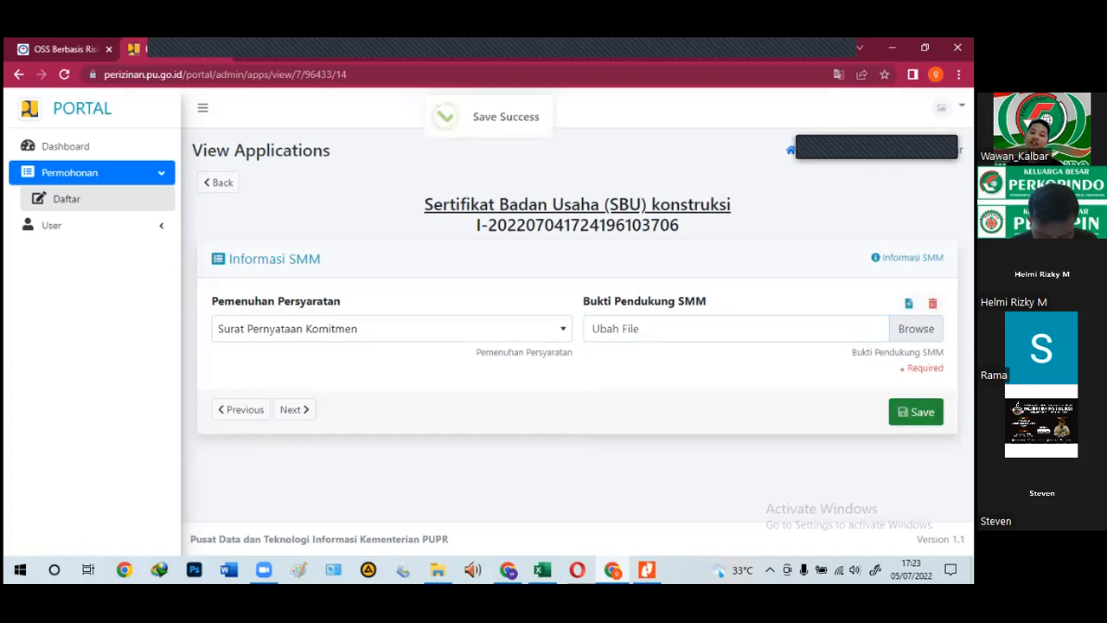
# Step: Check the uploaded SMM document, then advance to the Proses Selesai page
pyautogui.click(909, 304)
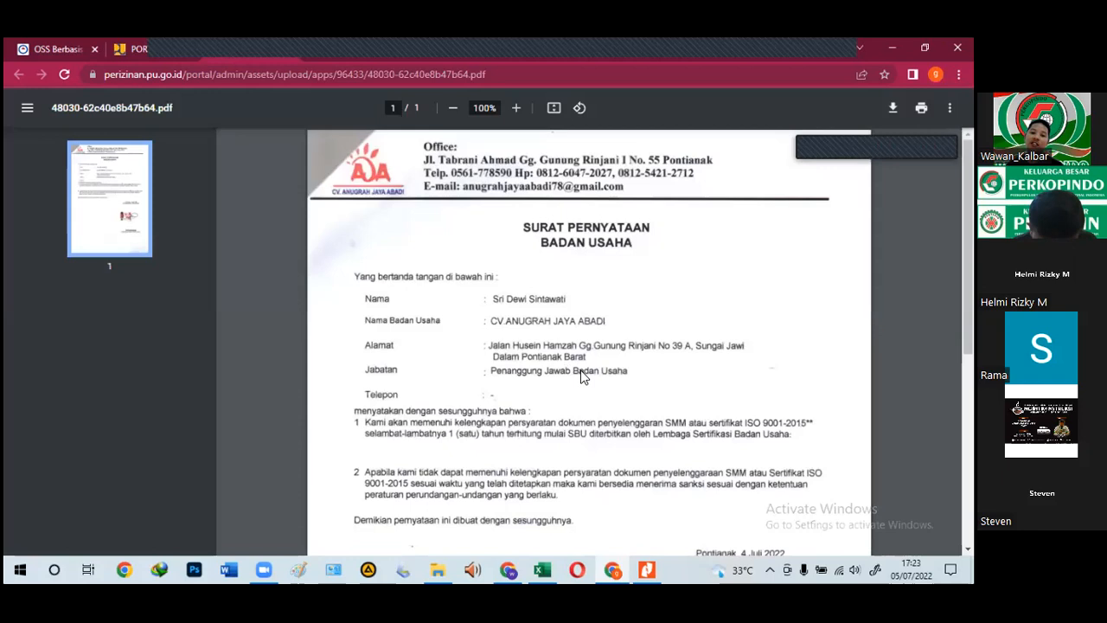
pyautogui.scroll(-5, 655, 472)
pyautogui.click(143, 50)
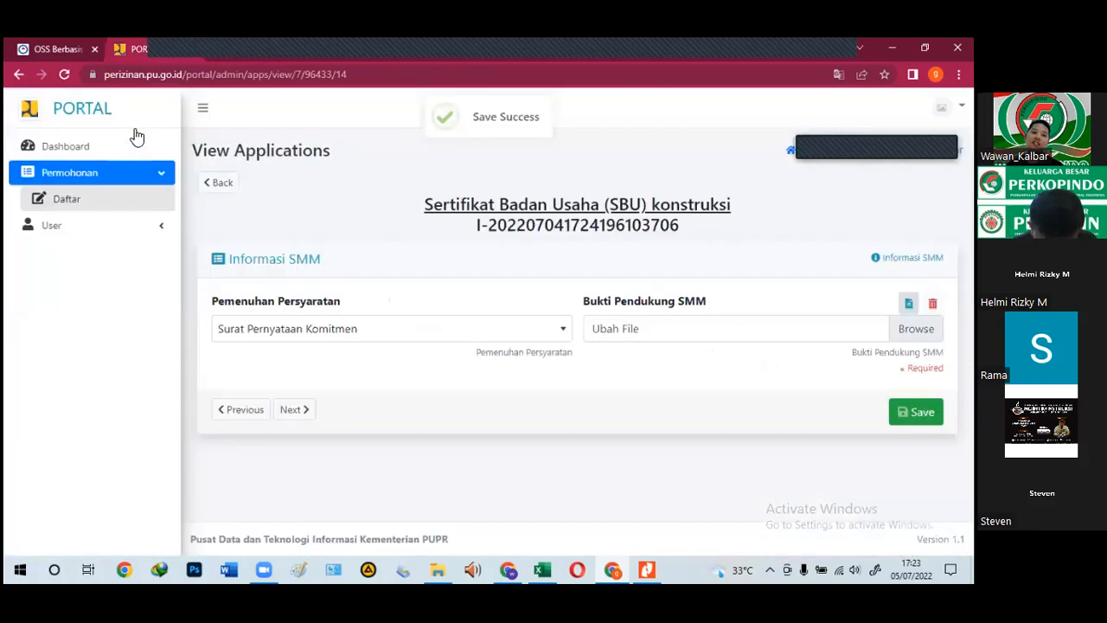
pyautogui.click(295, 414)
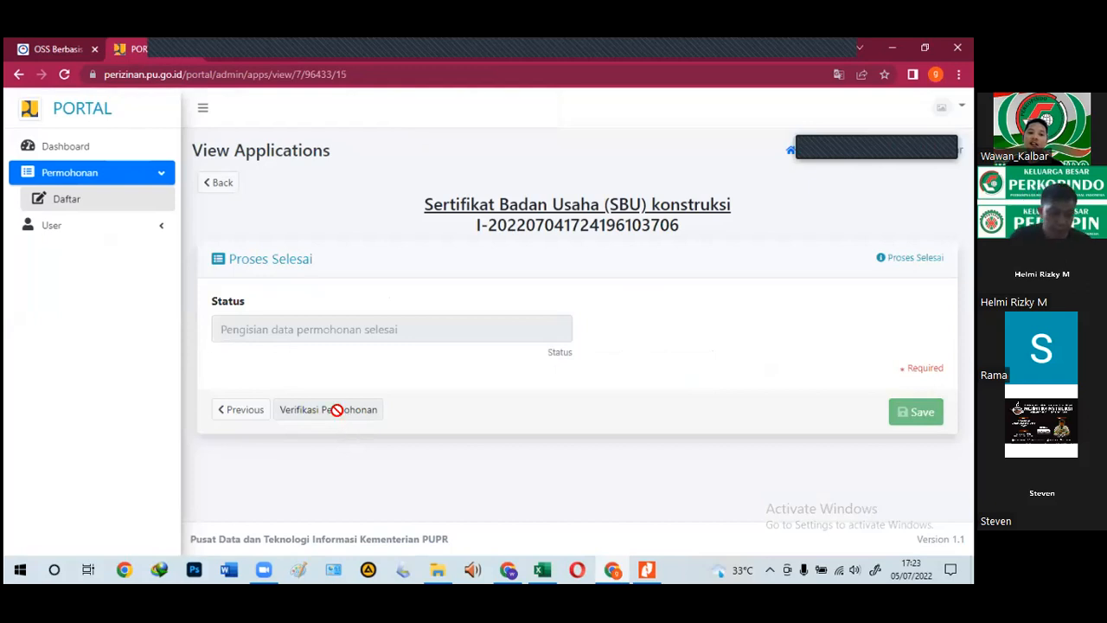
# Step: Verify the application ('Hasil simulasi sesuai'), copy its ID number, and save the submission
pyautogui.click(338, 413)
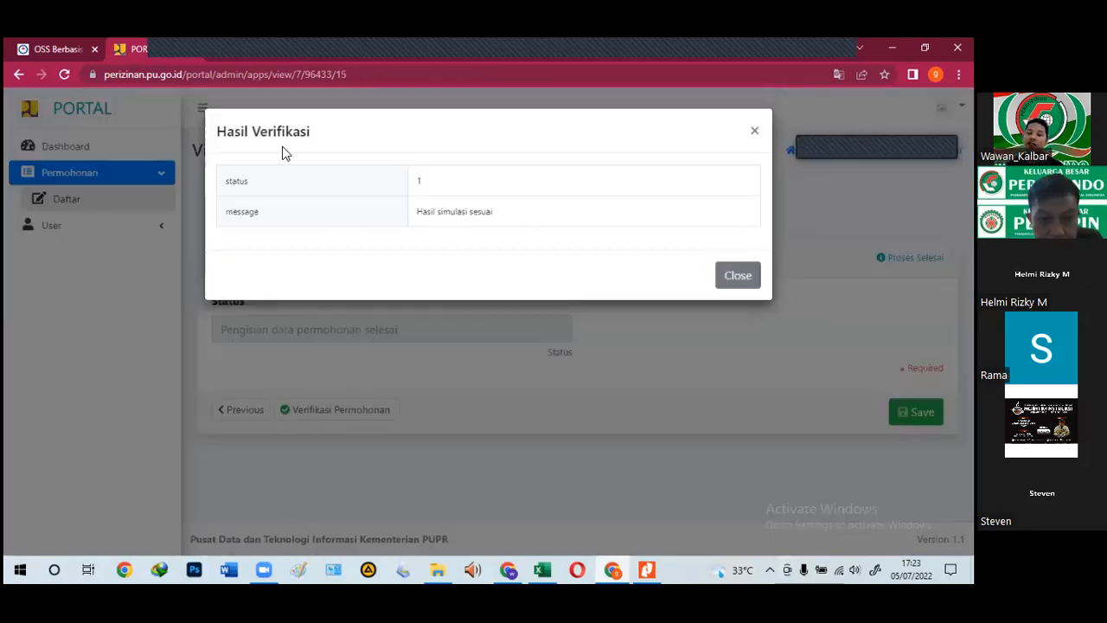
pyautogui.click(734, 285)
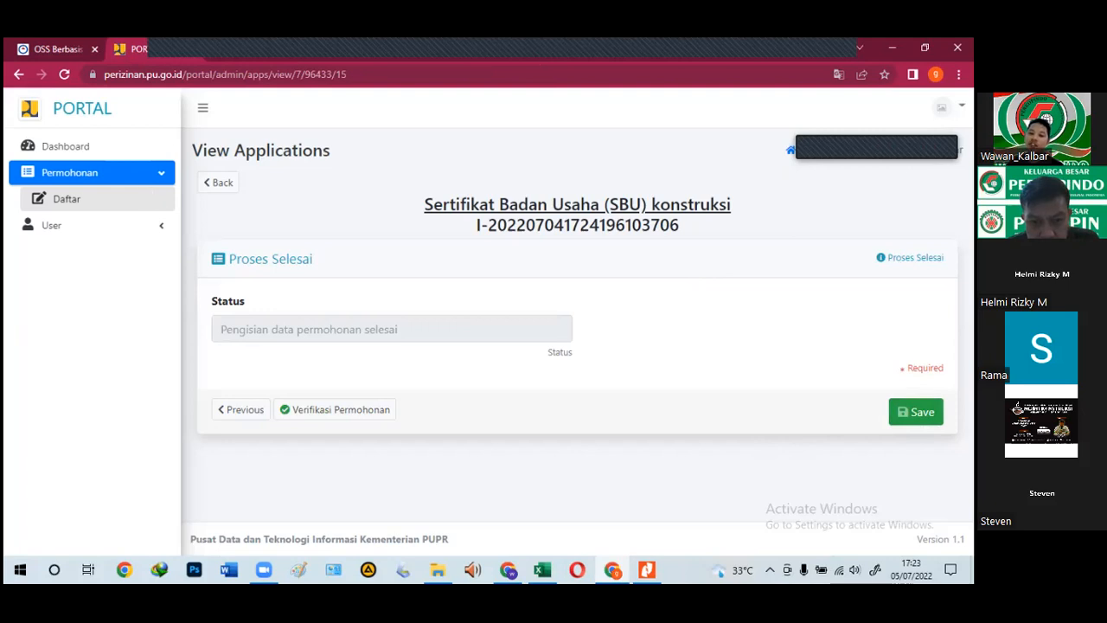
pyautogui.moveTo(690, 228); pyautogui.dragTo(472, 239)
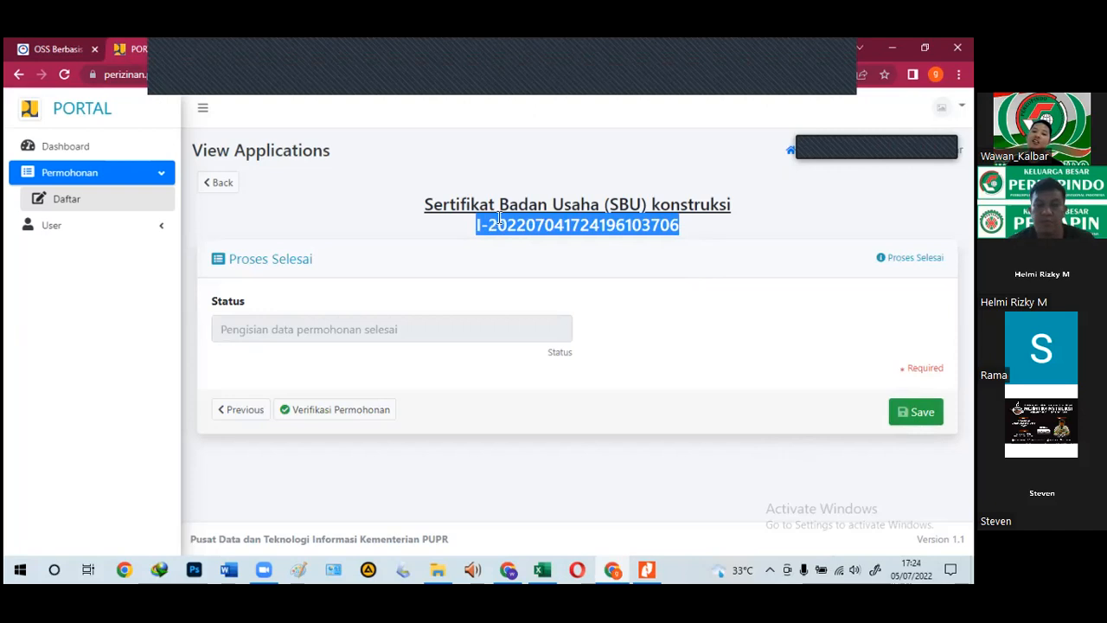
pyautogui.rightClick(506, 228)
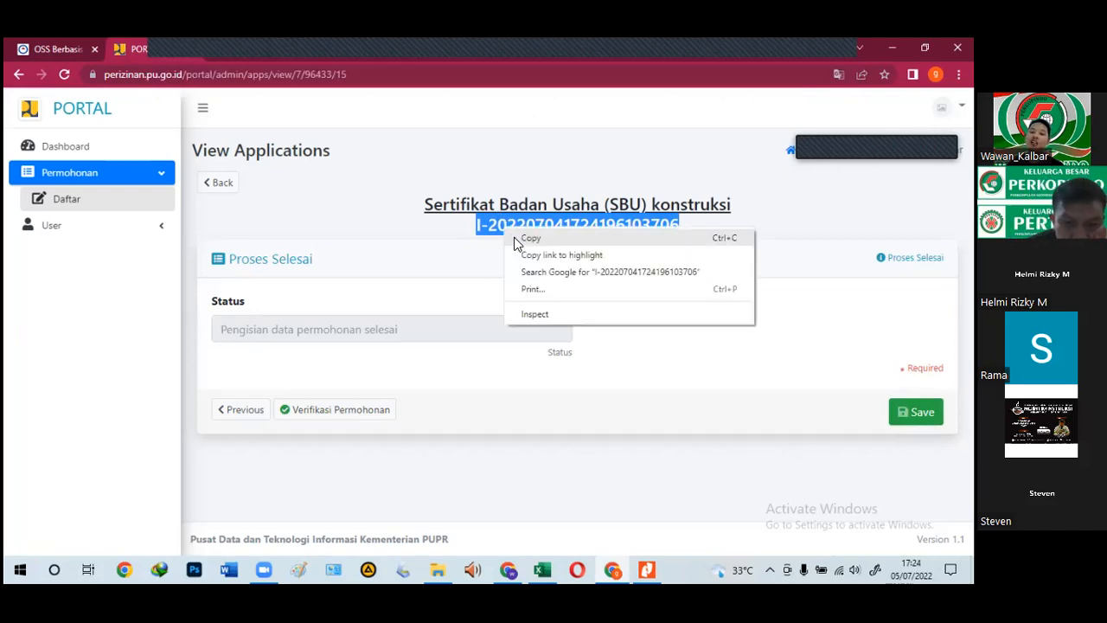
pyautogui.click(517, 237)
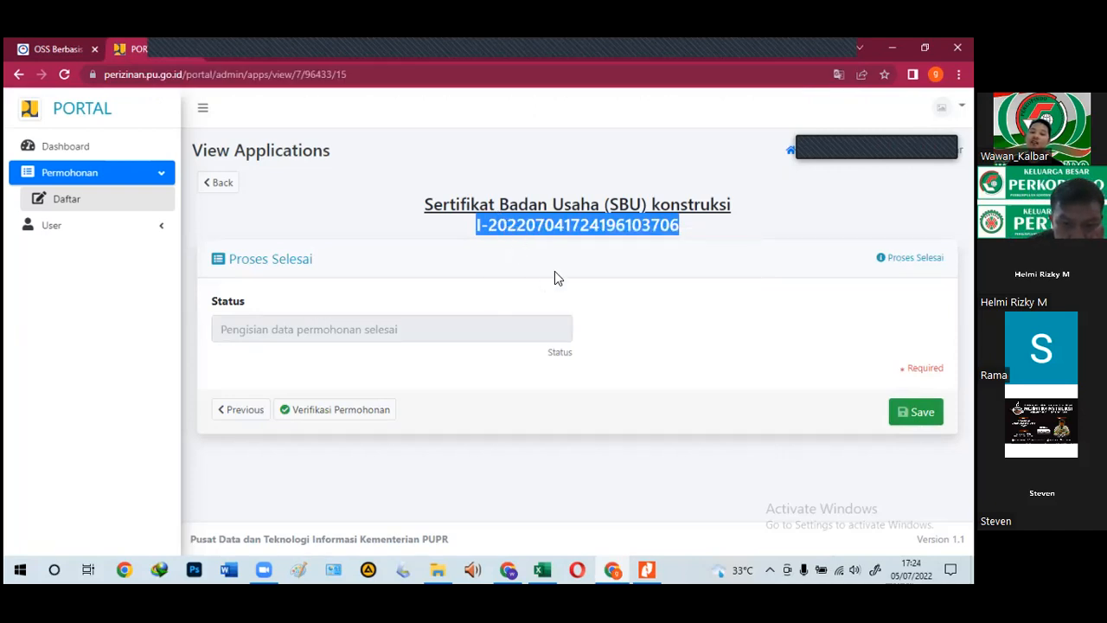
pyautogui.rightClick(568, 224)
pyautogui.click(588, 235)
pyautogui.click(917, 411)
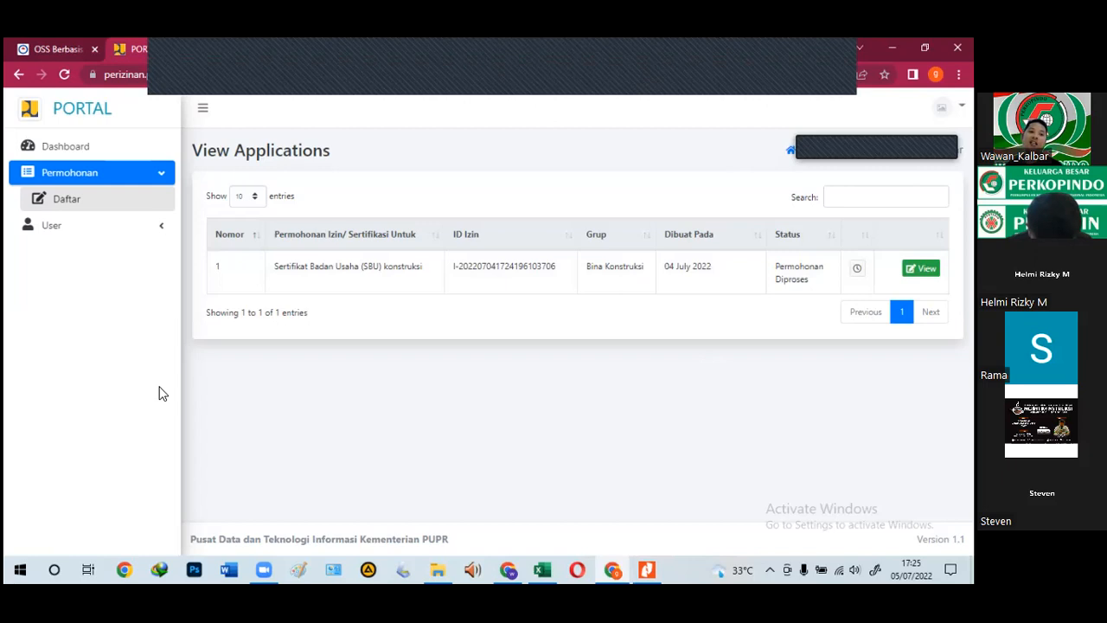
# Step: Go to the portal dashboard once the application is listed as Permohonan Diproses
pyautogui.click(74, 157)
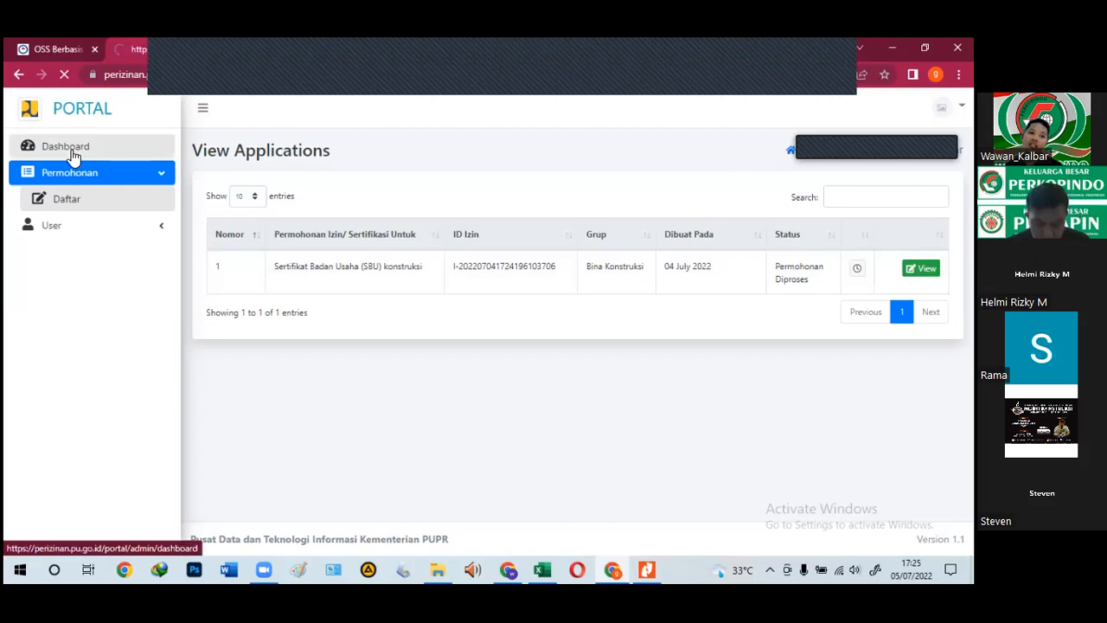
# Step: From the OSS PB-UMKU list, reopen the SBU konstruksi requirements form in the portal
pyautogui.click(56, 44)
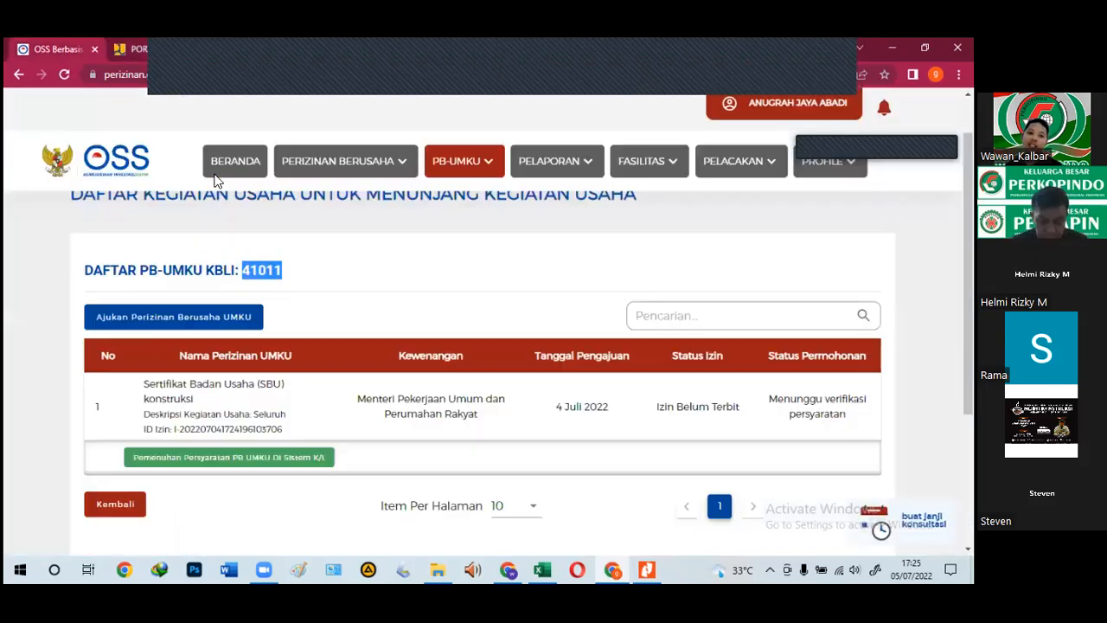
pyautogui.click(164, 464)
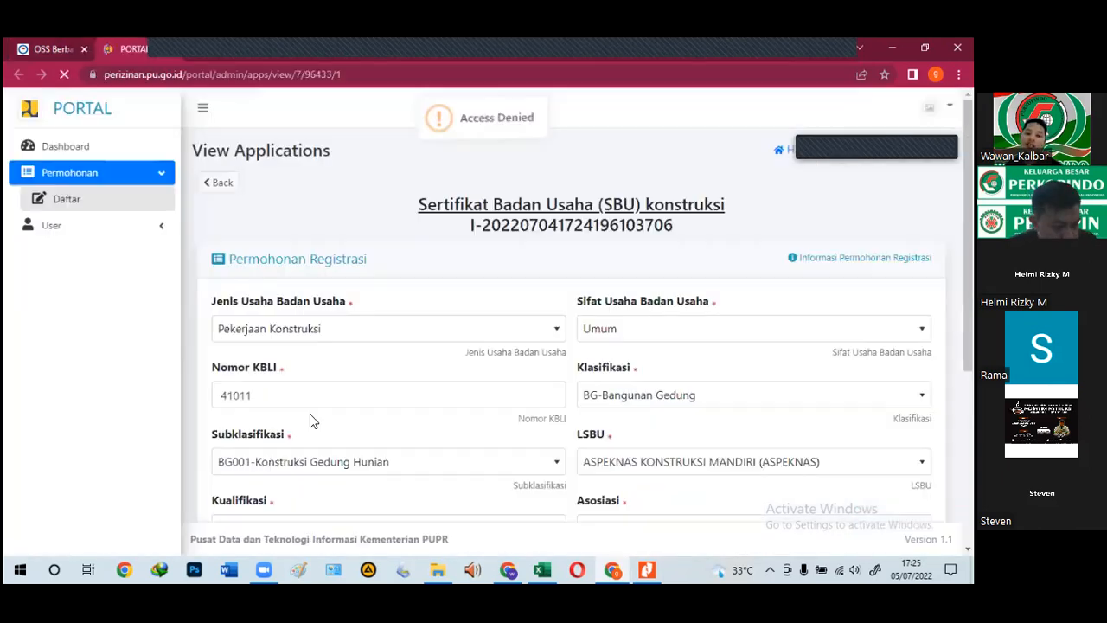
pyautogui.scroll(-3, 318, 402)
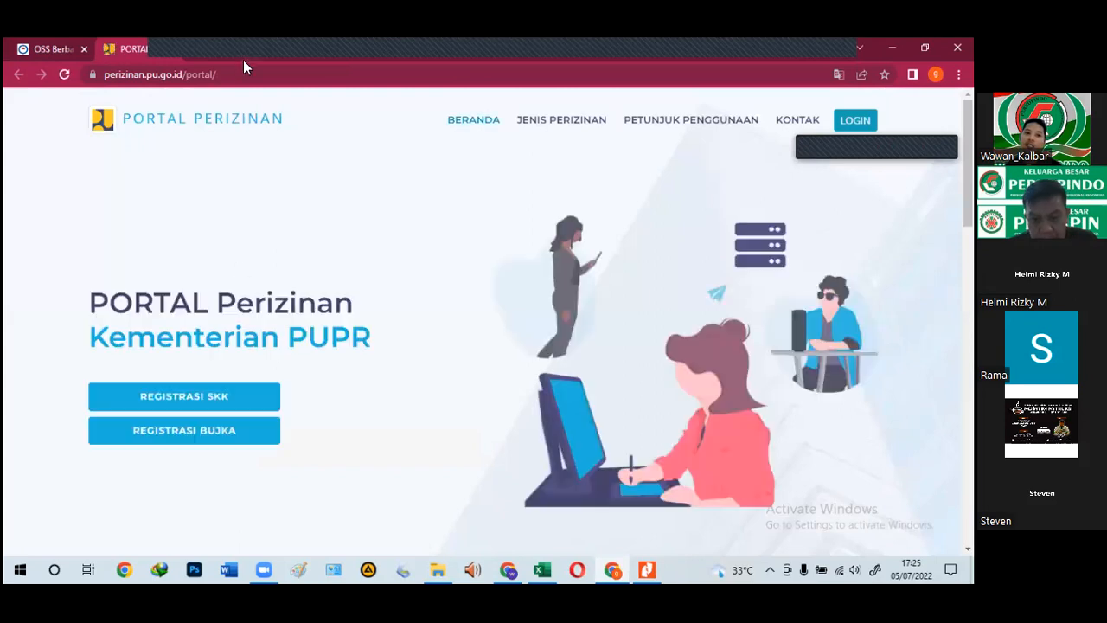
pyautogui.click(42, 49)
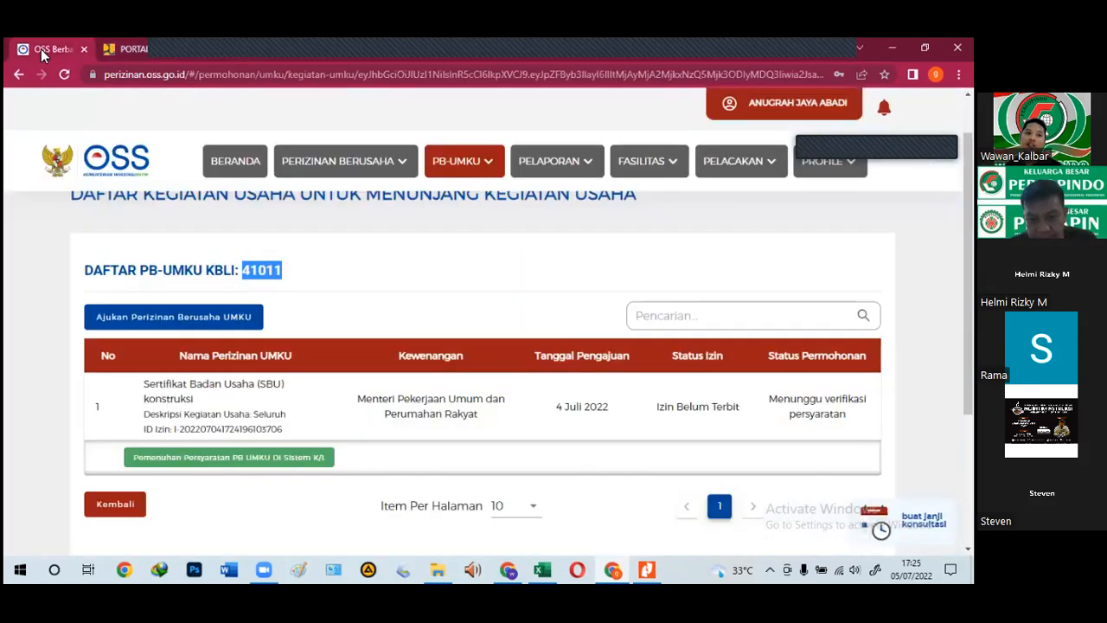
pyautogui.click(199, 455)
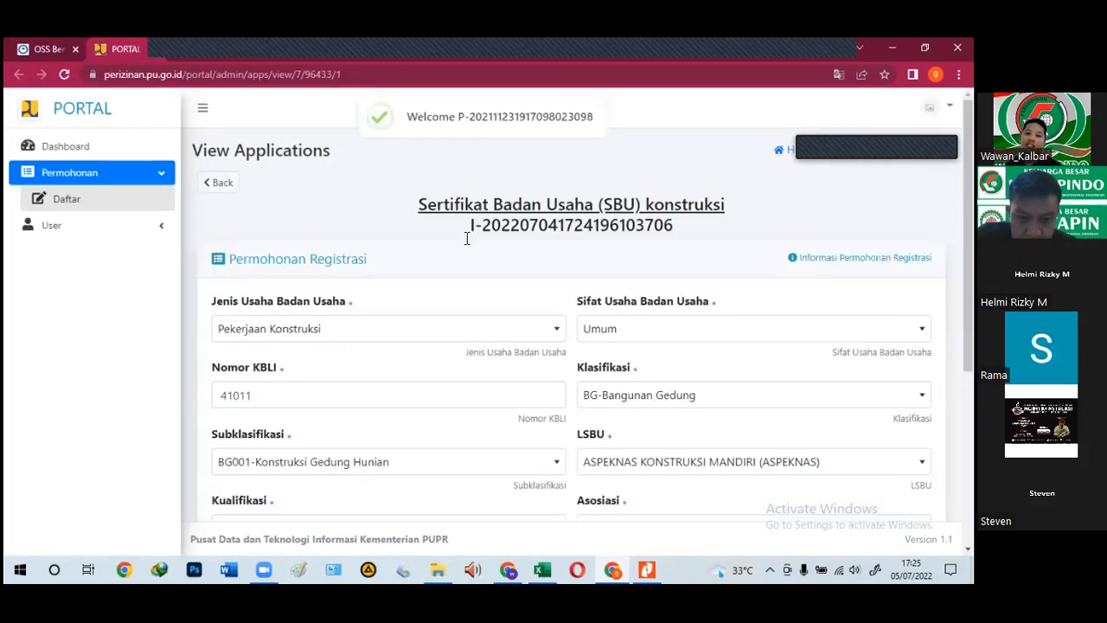
# Step: Page through business information, company deed, shareholders and officers to the balance sheet page
pyautogui.scroll(-5, 244, 457)
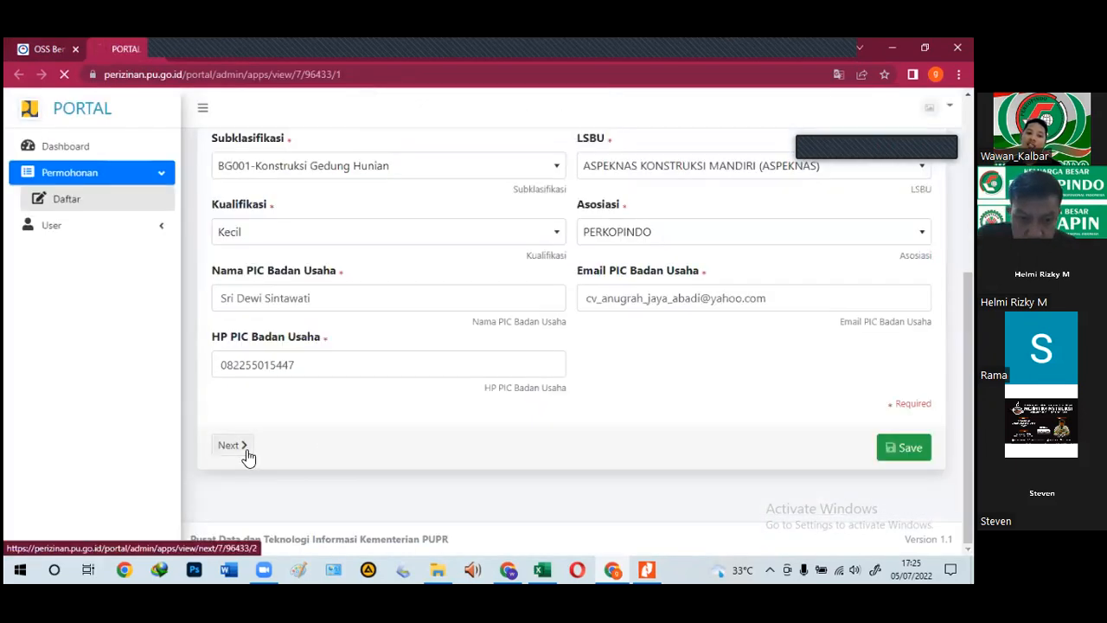
pyautogui.click(248, 456)
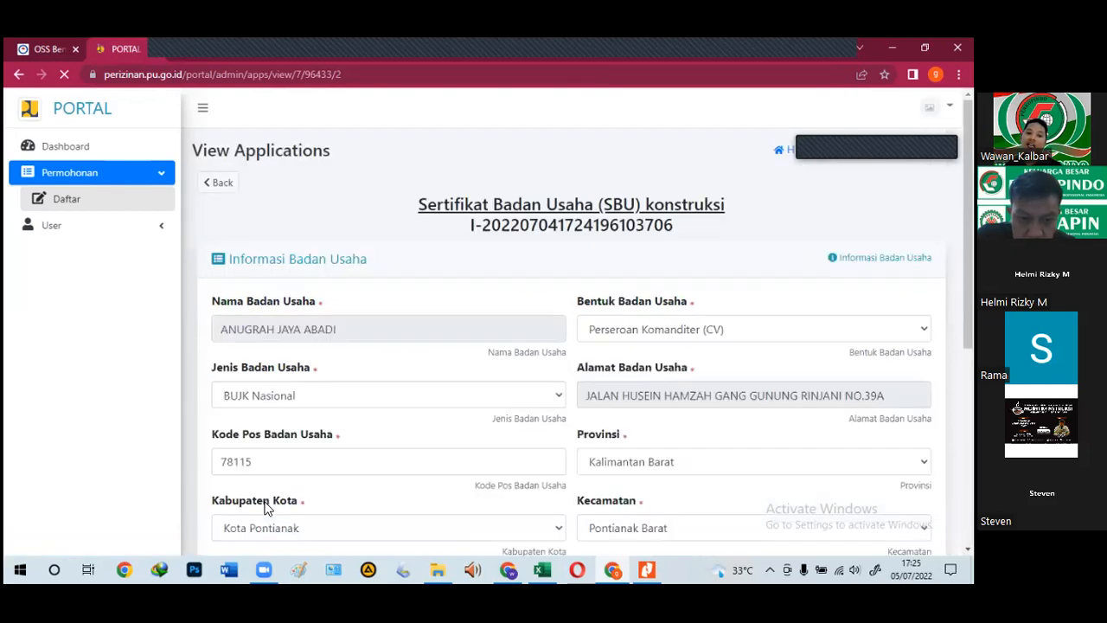
pyautogui.scroll(-10, 272, 476)
pyautogui.click(281, 459)
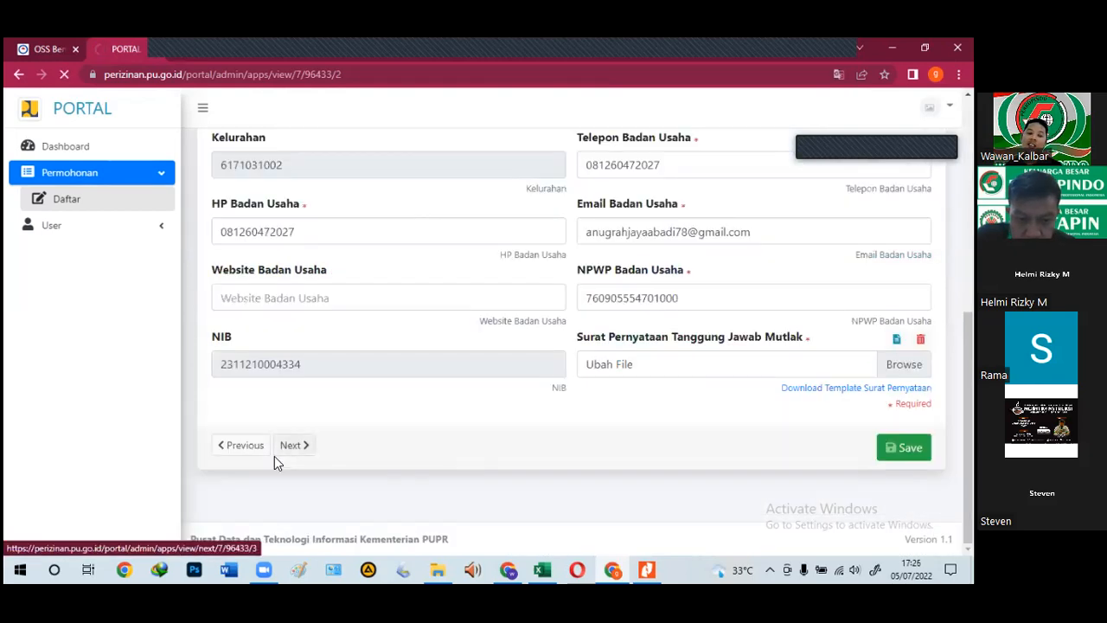
pyautogui.scroll(-3, 288, 464)
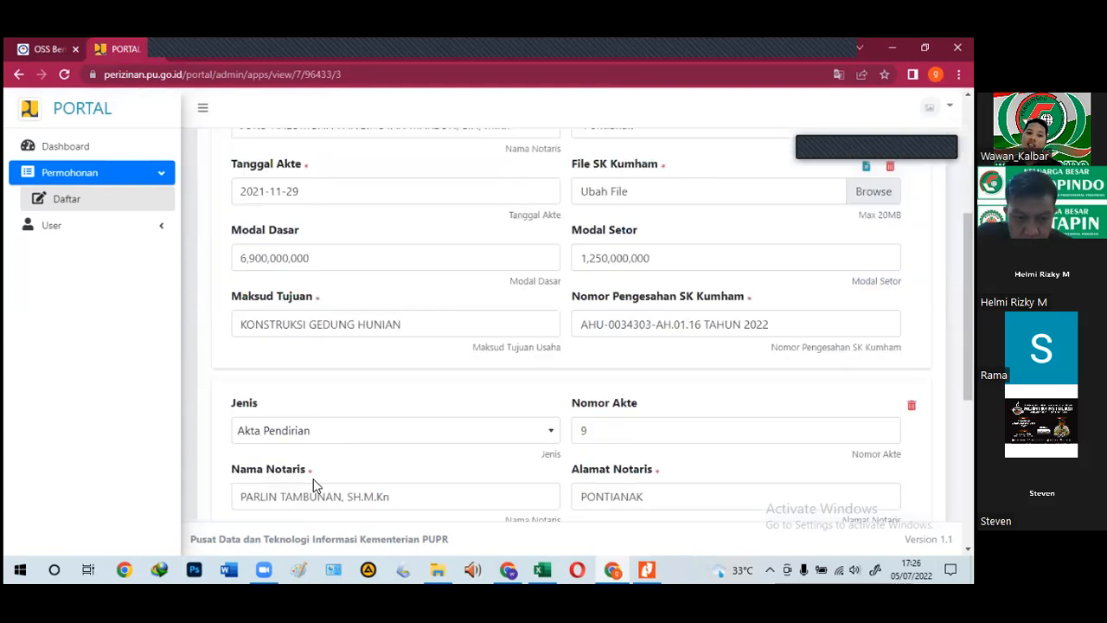
pyautogui.scroll(-4, 316, 489)
pyautogui.click(304, 451)
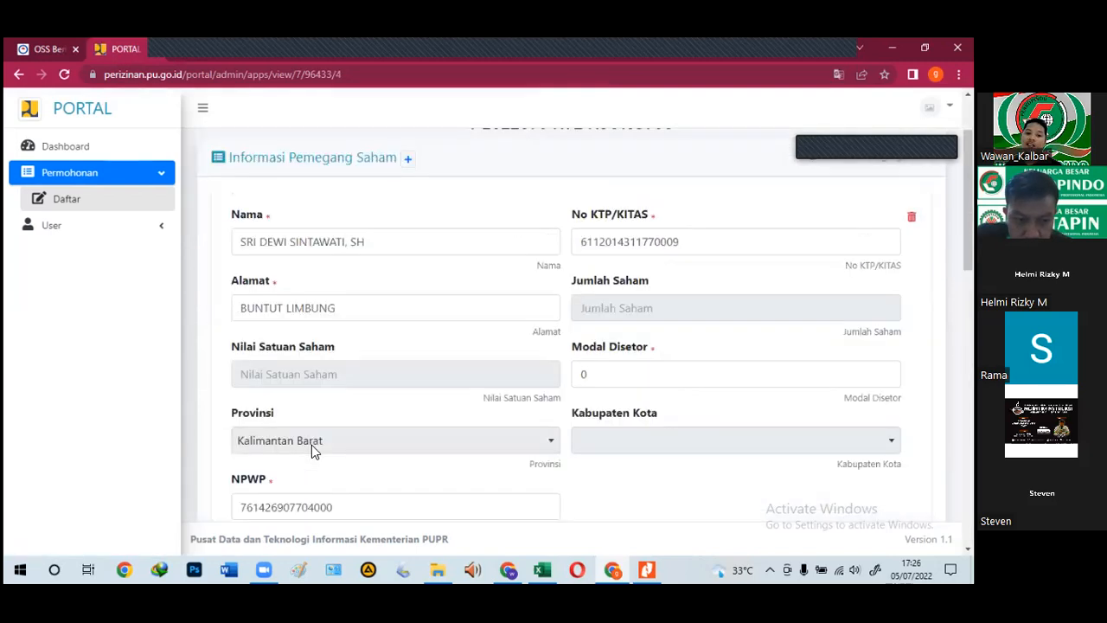
pyautogui.scroll(-3, 311, 445)
pyautogui.scroll(-2, 312, 446)
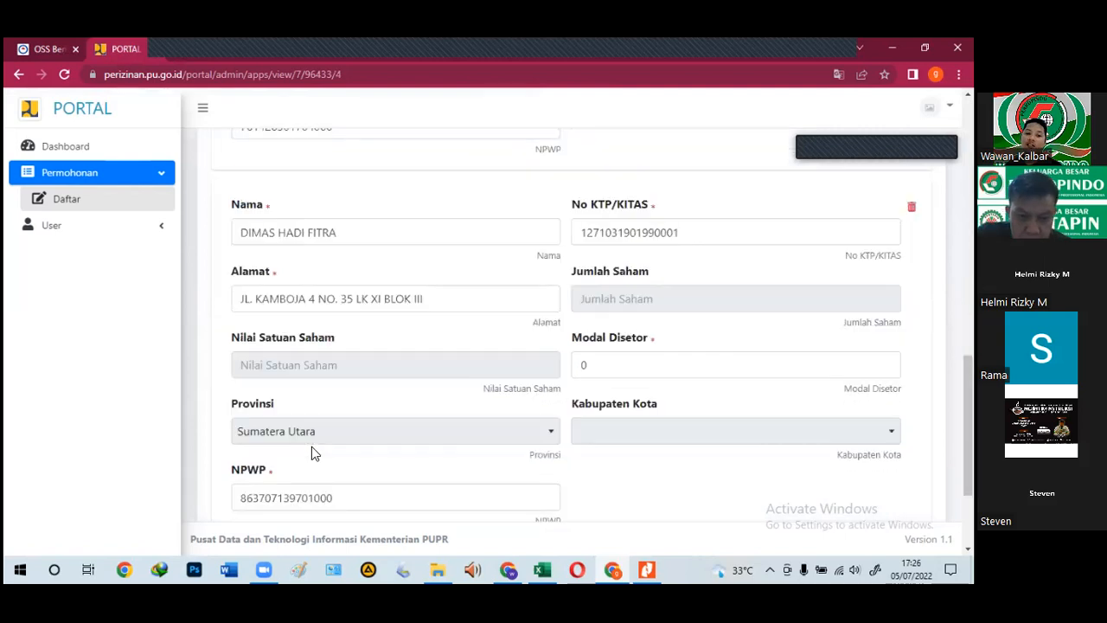
pyautogui.scroll(-3, 316, 467)
pyautogui.click(302, 469)
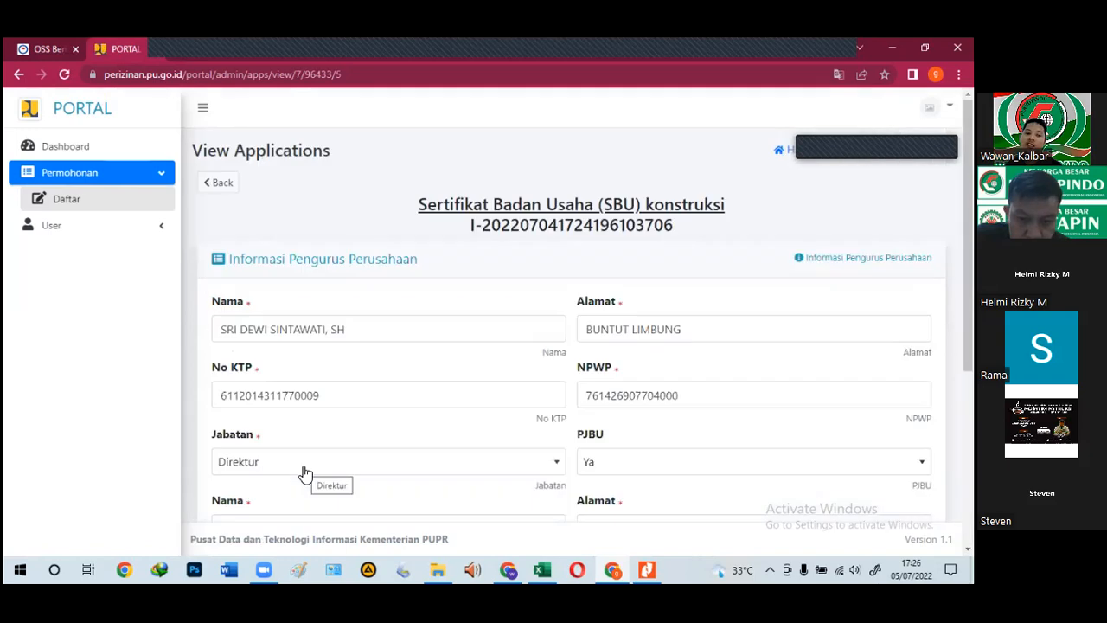
pyautogui.scroll(-3, 305, 471)
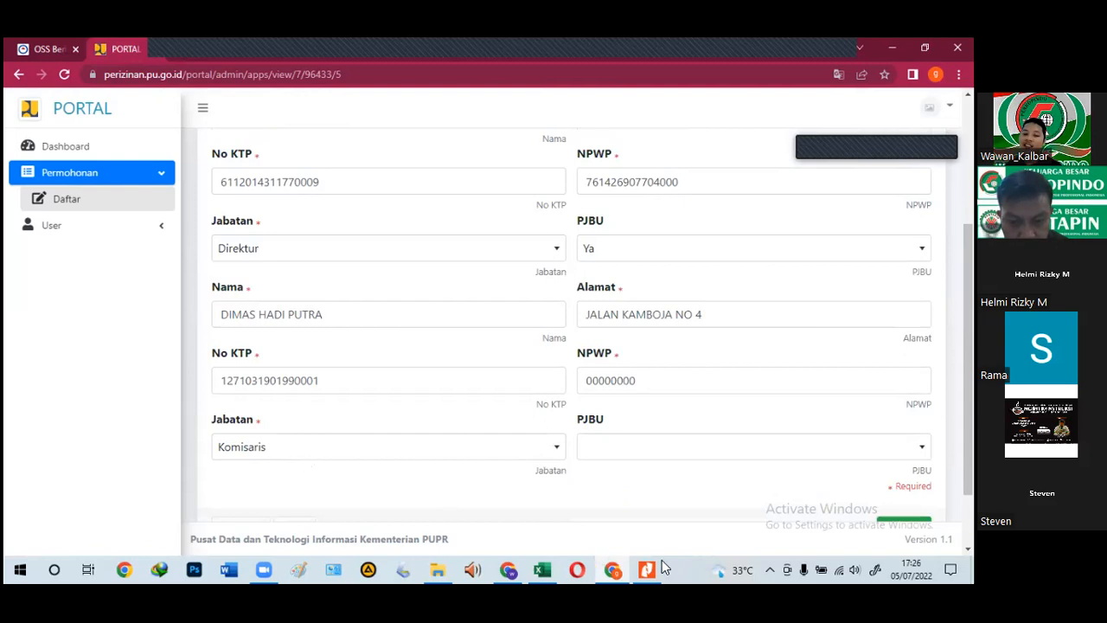
pyautogui.moveTo(651, 568)
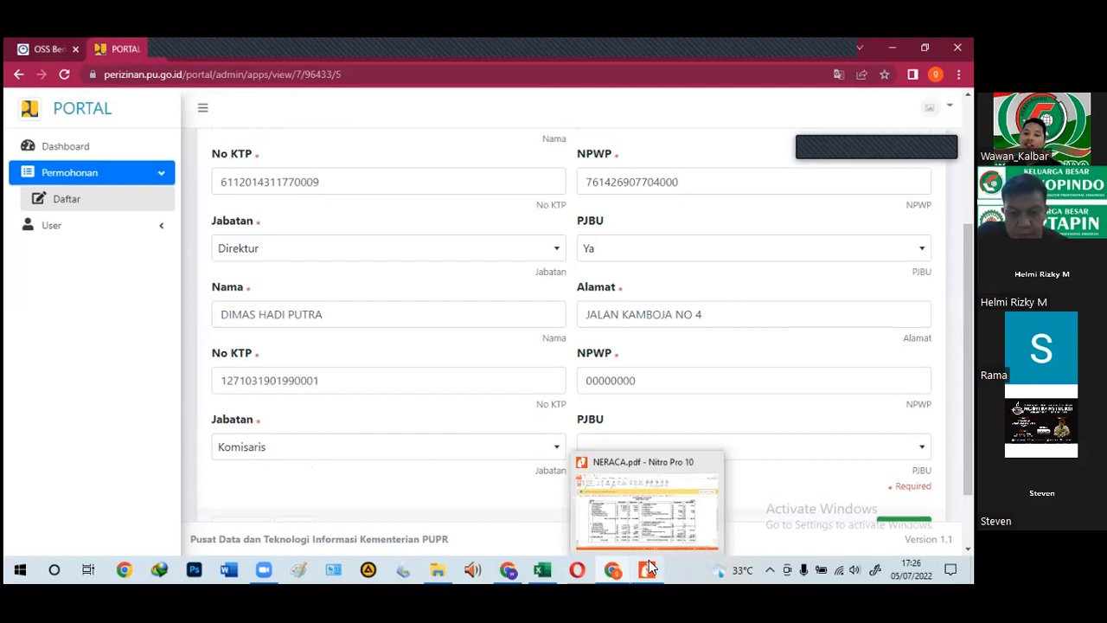
pyautogui.scroll(-1, 246, 461)
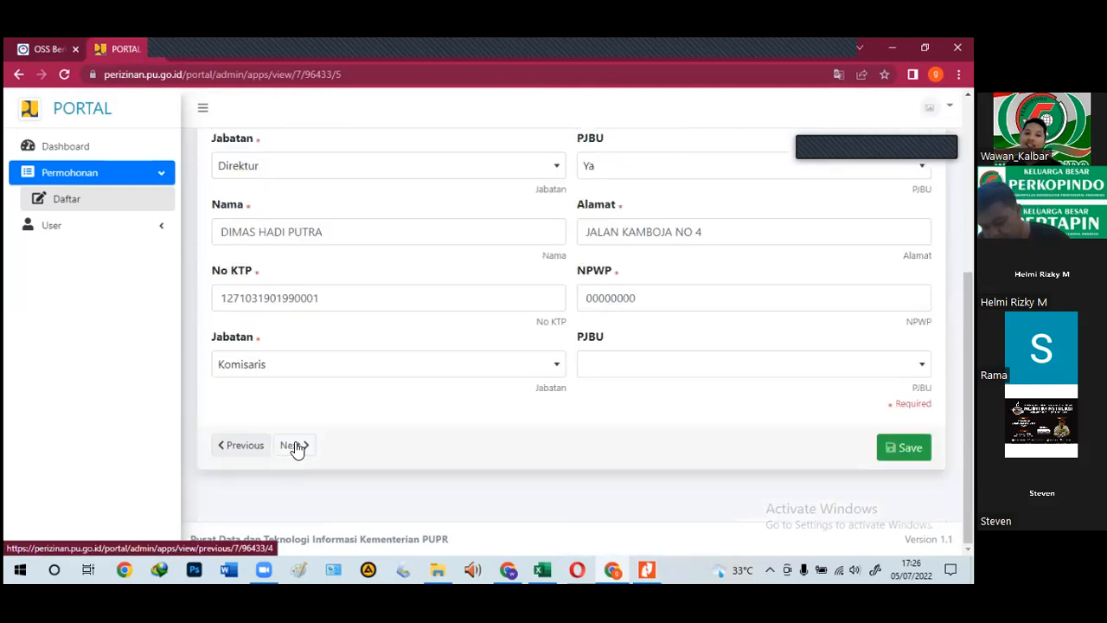
pyautogui.click(294, 446)
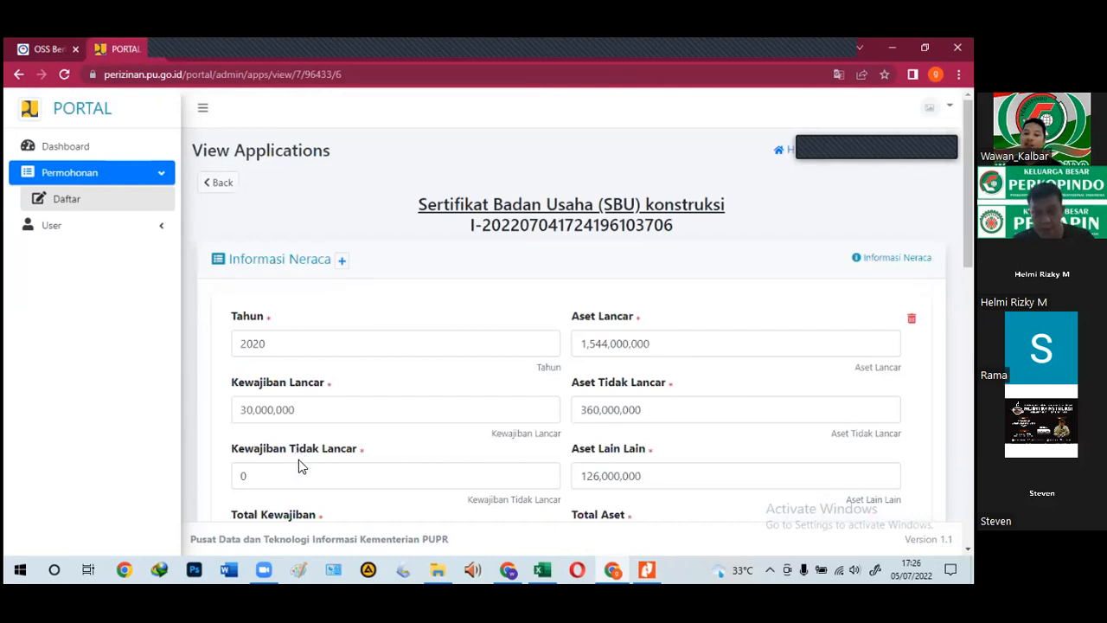
# Step: Continue through work experience, SMAP information and the remaining pages to Proses Selesai
pyautogui.scroll(-3, 316, 471)
pyautogui.scroll(-3, 346, 481)
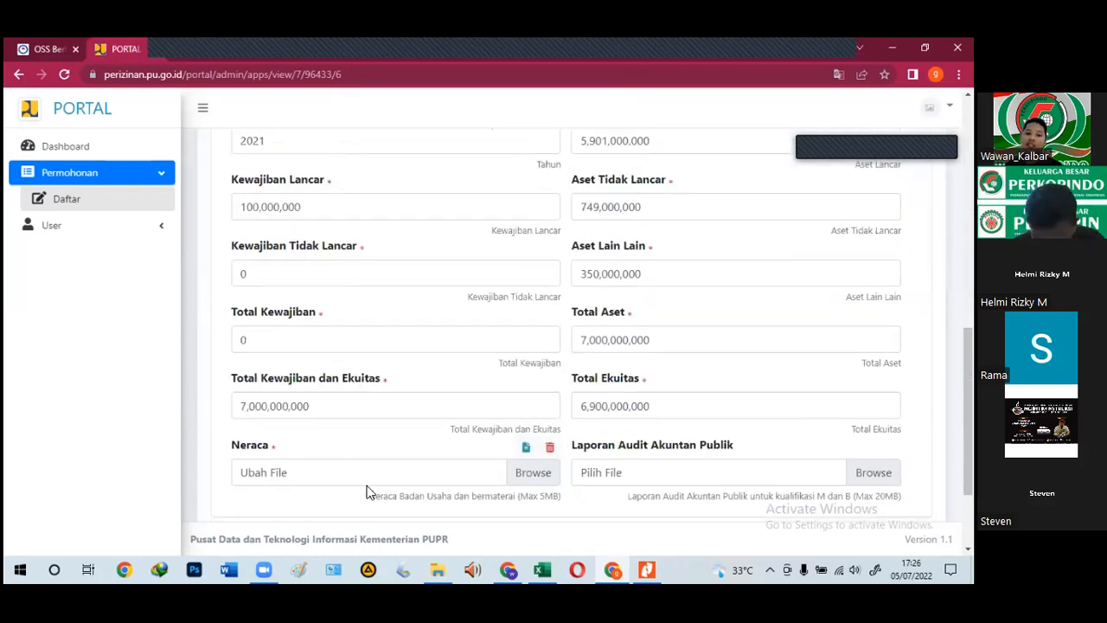
pyautogui.scroll(-3, 320, 484)
pyautogui.click(301, 456)
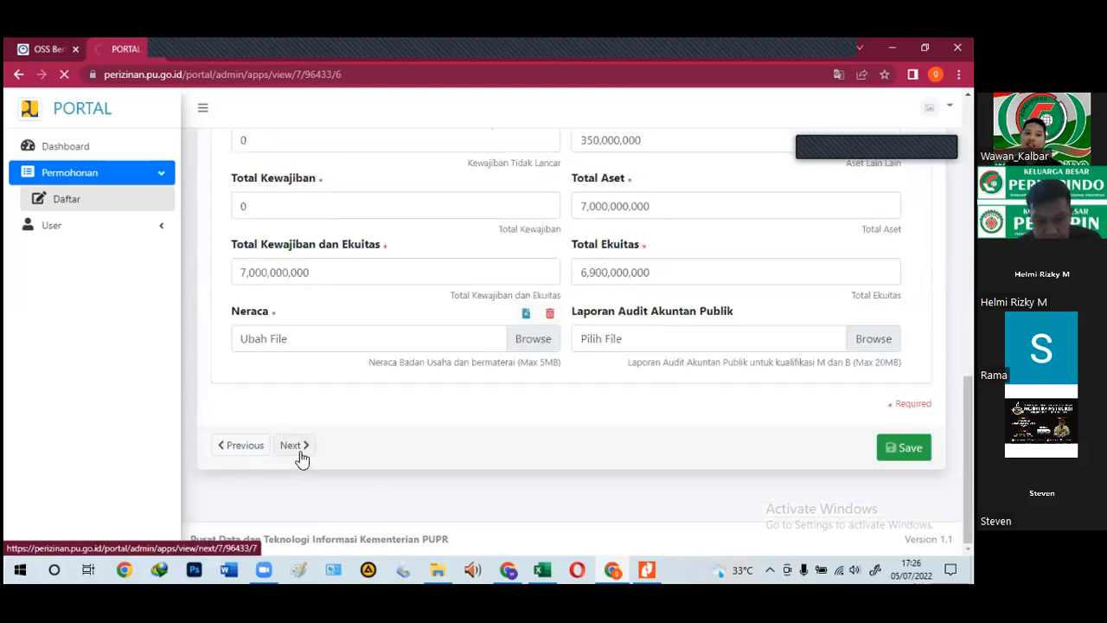
pyautogui.scroll(-3, 303, 463)
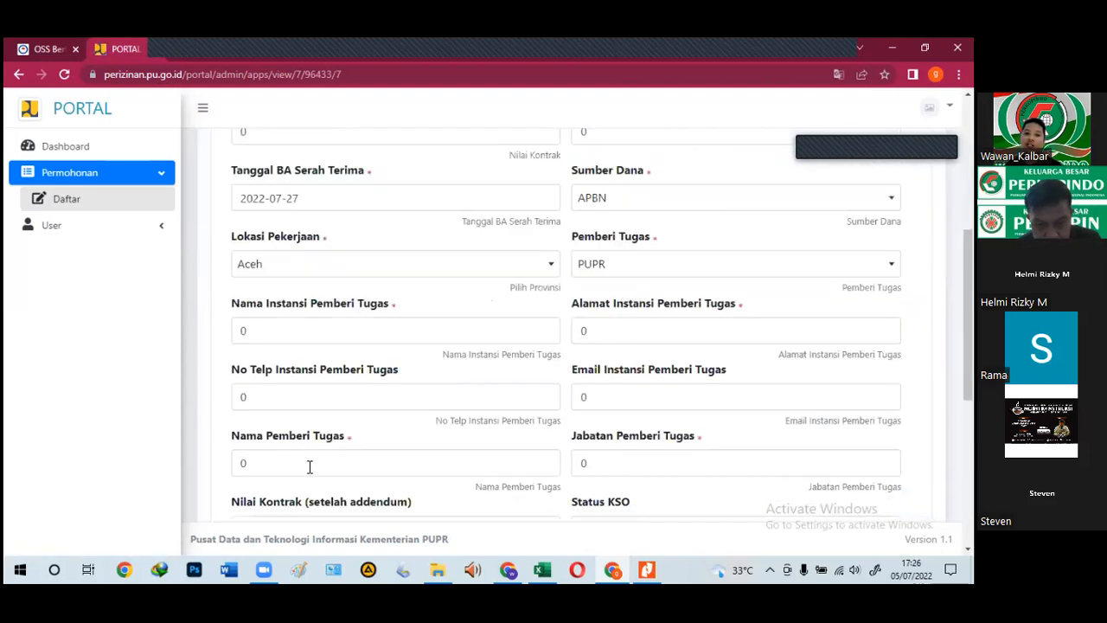
pyautogui.scroll(-5, 309, 467)
pyautogui.click(285, 455)
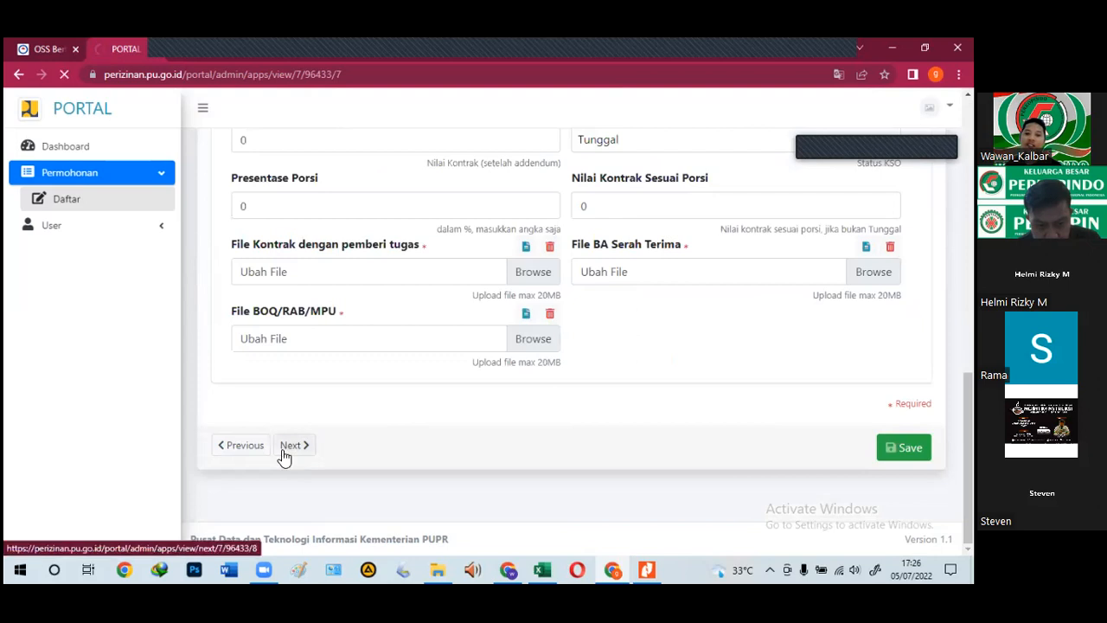
pyautogui.click(293, 437)
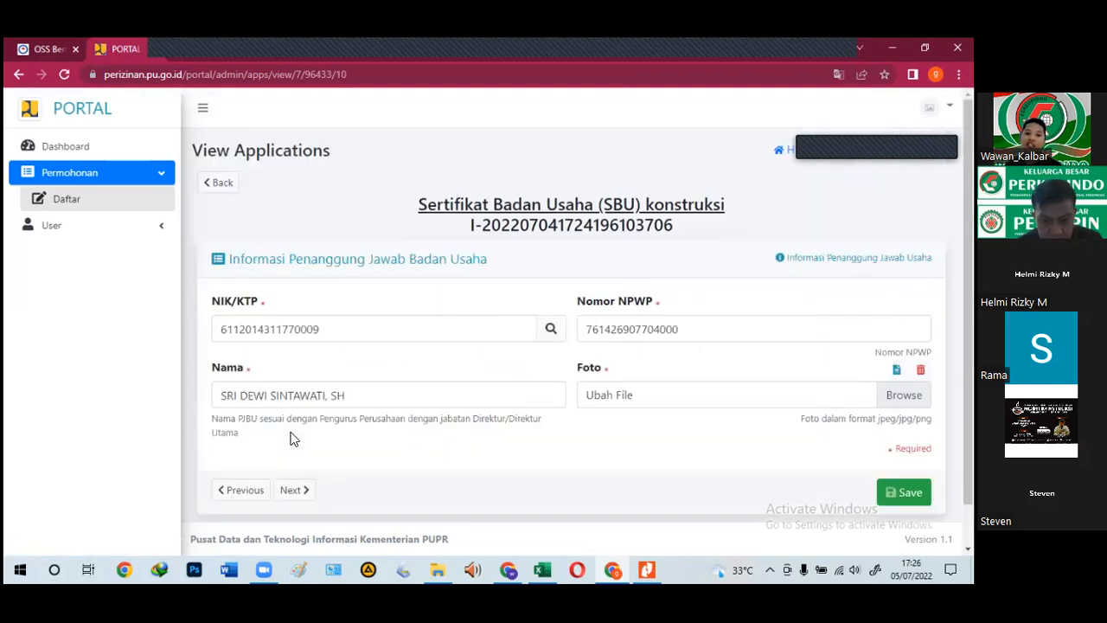
pyautogui.click(303, 495)
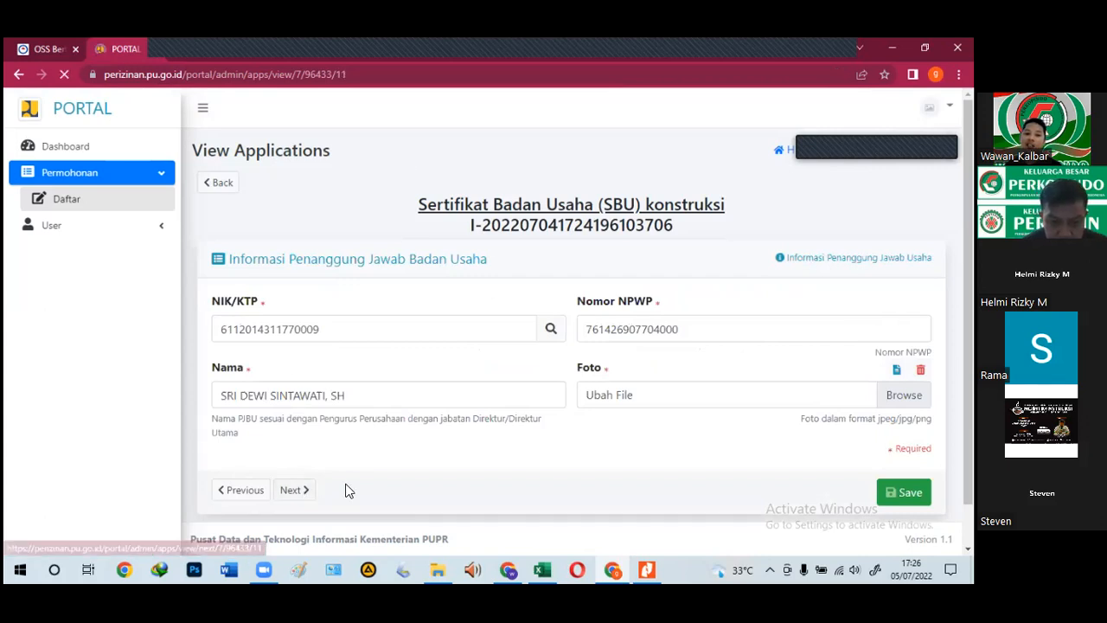
pyautogui.scroll(-1, 305, 478)
pyautogui.click(305, 478)
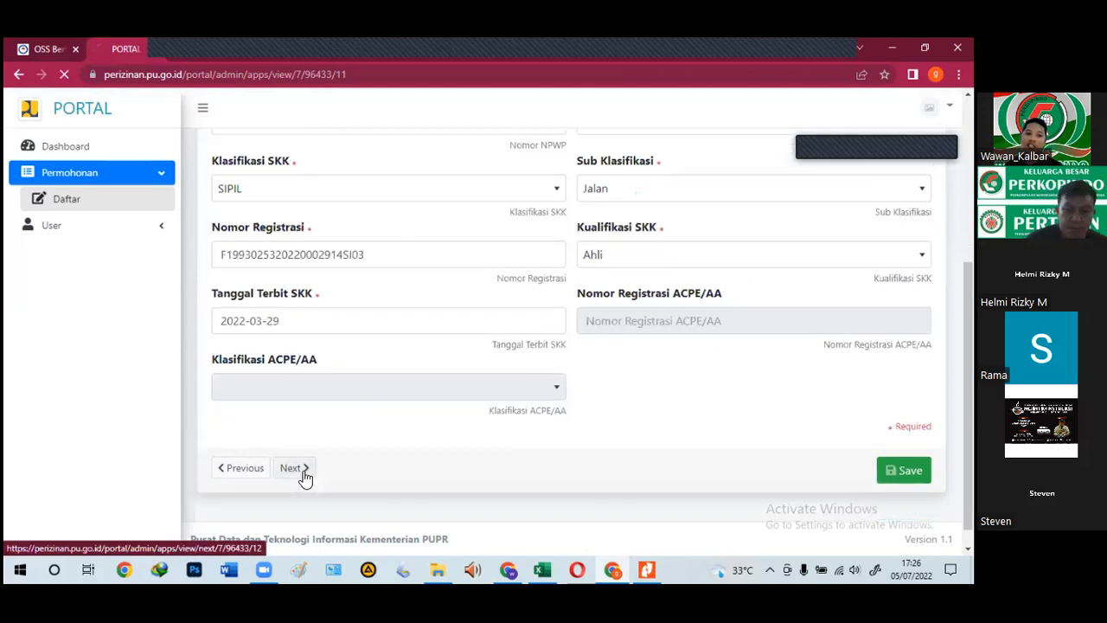
pyautogui.scroll(-3, 305, 478)
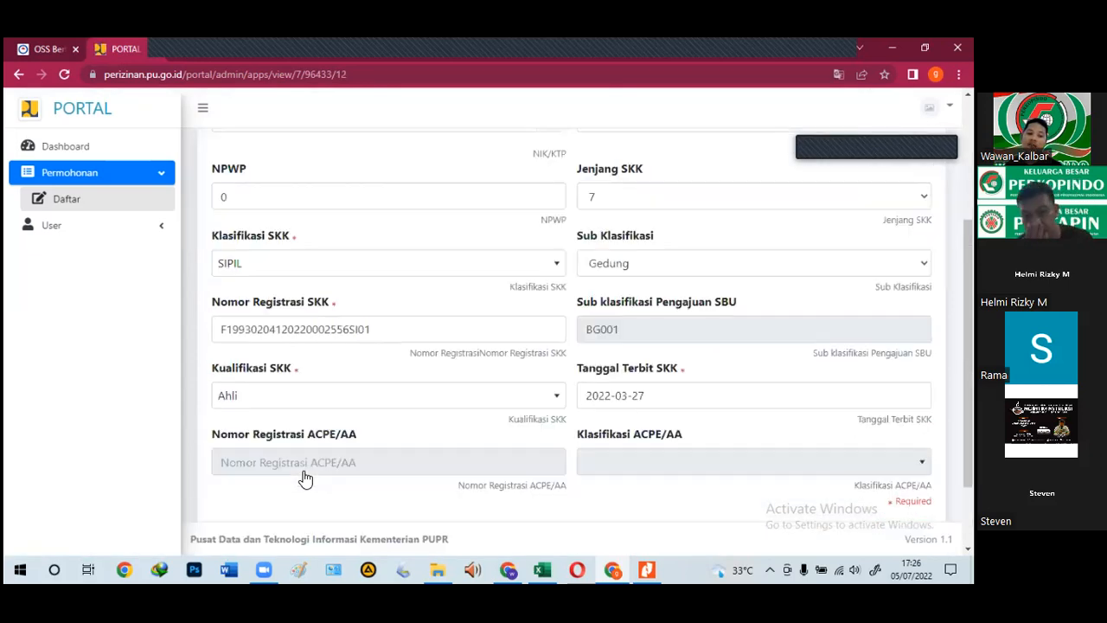
pyautogui.scroll(-1, 305, 478)
pyautogui.click(303, 457)
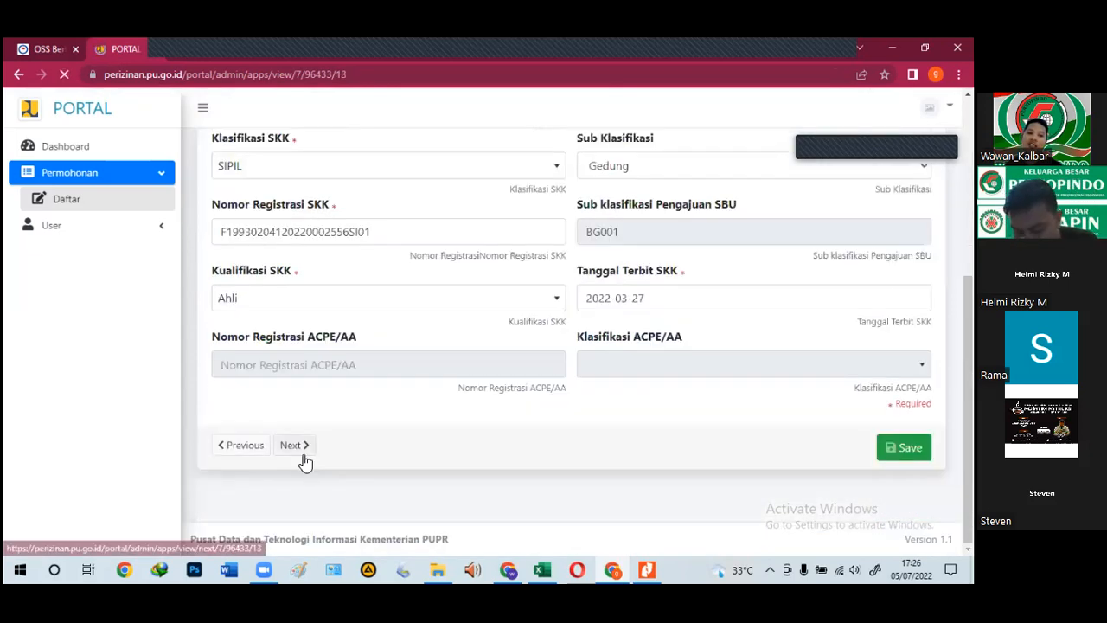
pyautogui.click(303, 424)
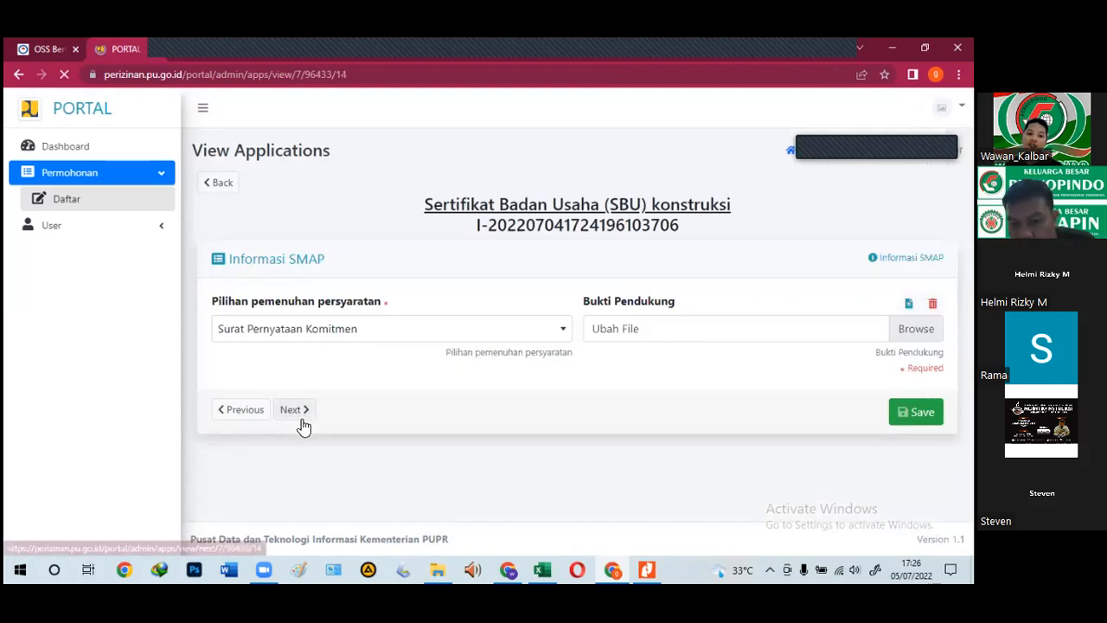
pyautogui.click(302, 422)
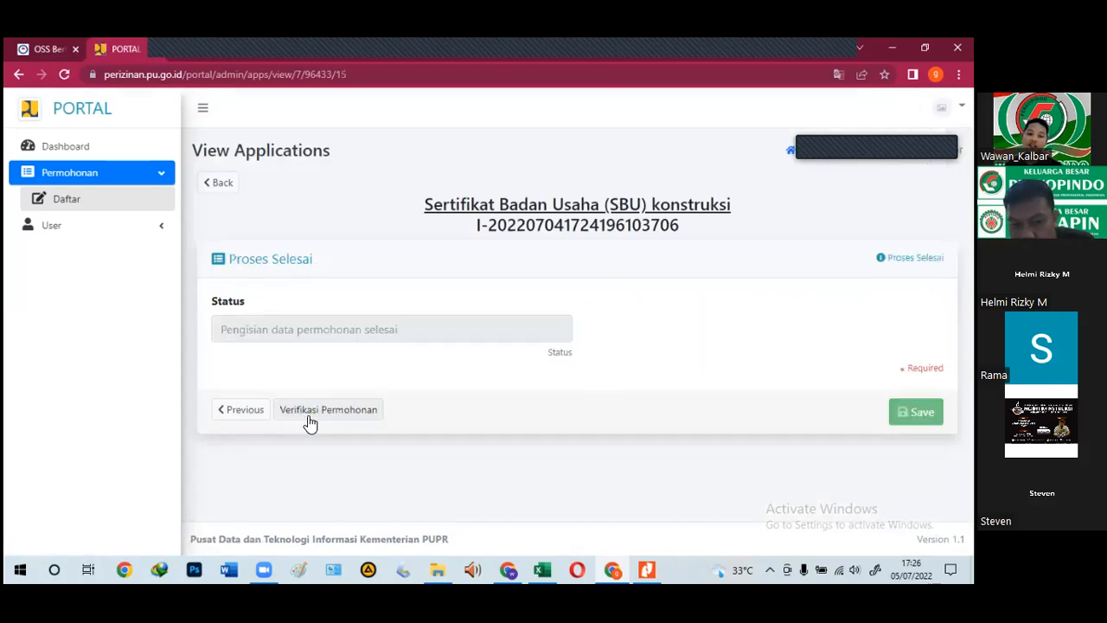
# Step: Verify the application, close the Hasil Verifikasi result, and save it
pyautogui.click(309, 414)
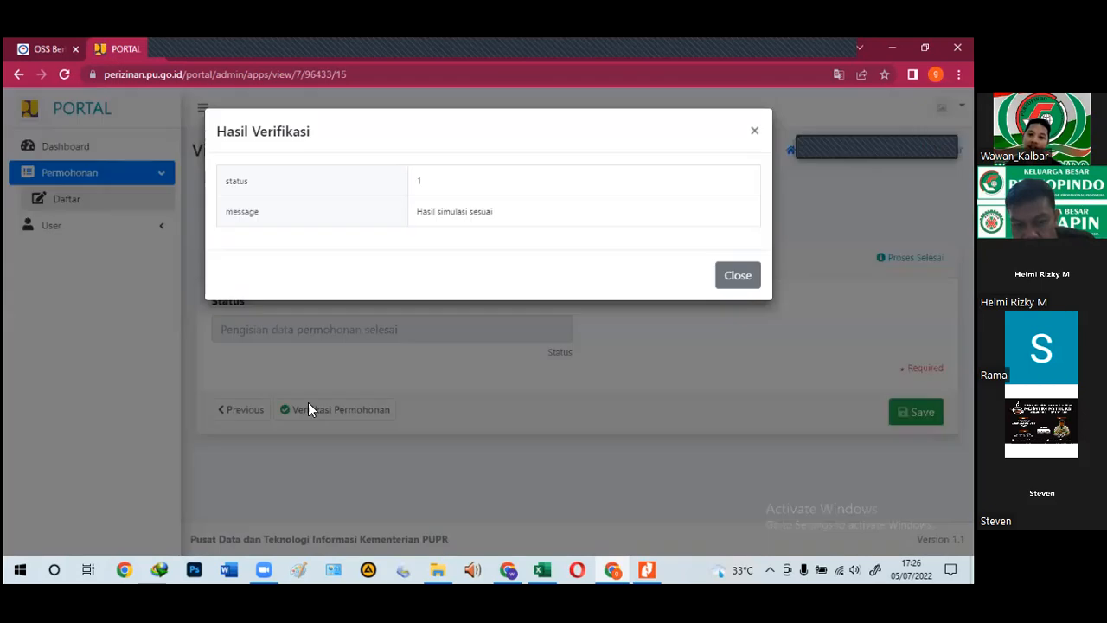
pyautogui.click(737, 276)
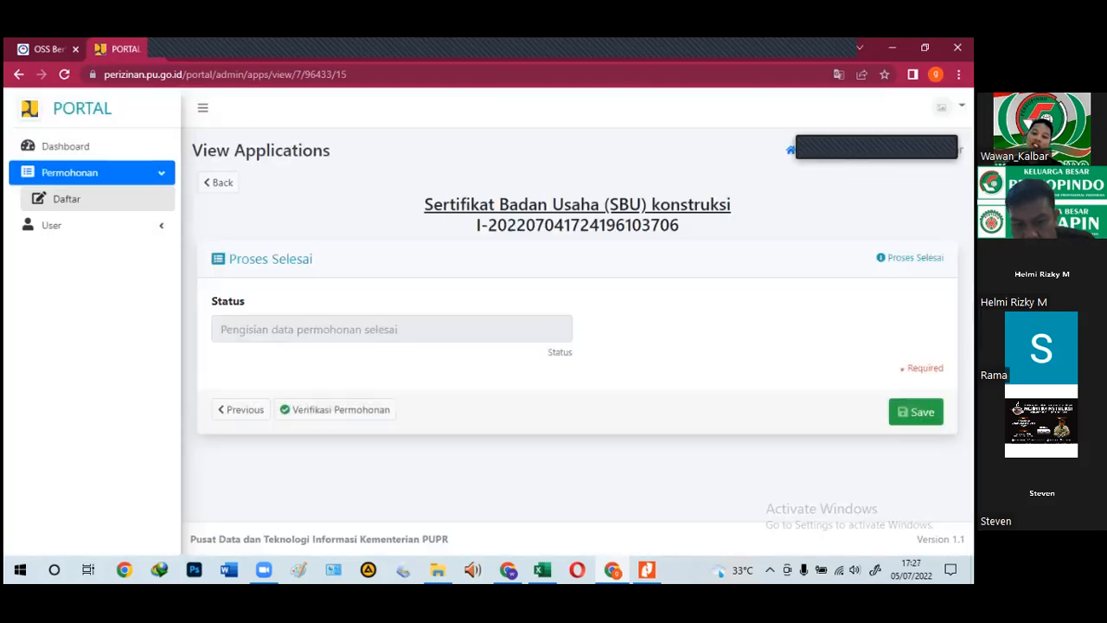
pyautogui.click(916, 412)
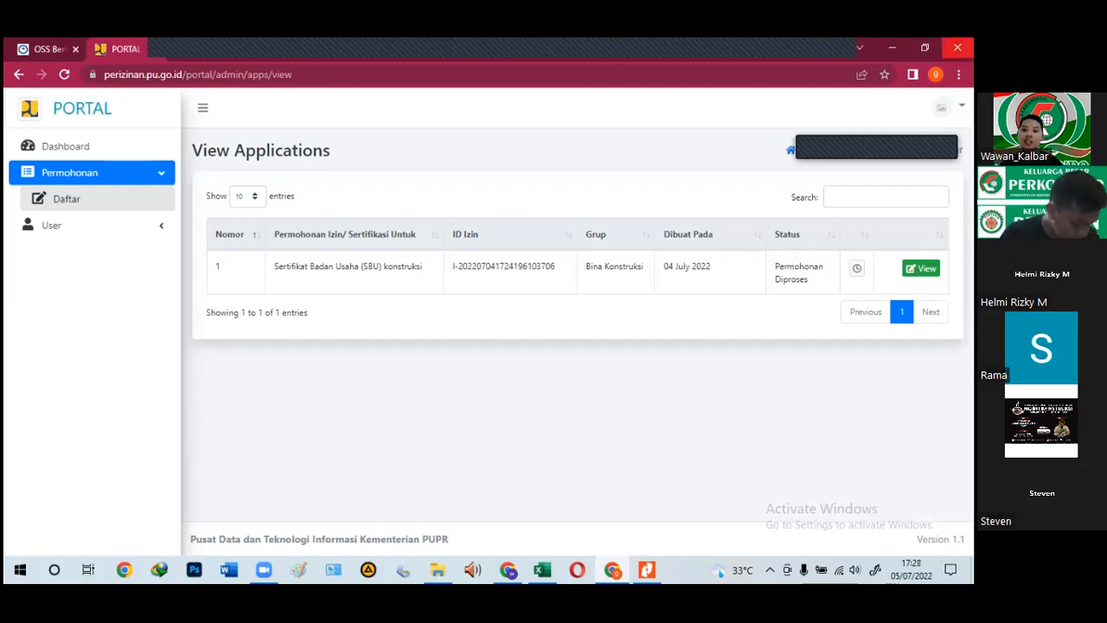
# Step: In a new tab, open the Bank Data workforce check page via the 'BANK' suggestion
pyautogui.hotkey('ctrl', 't')
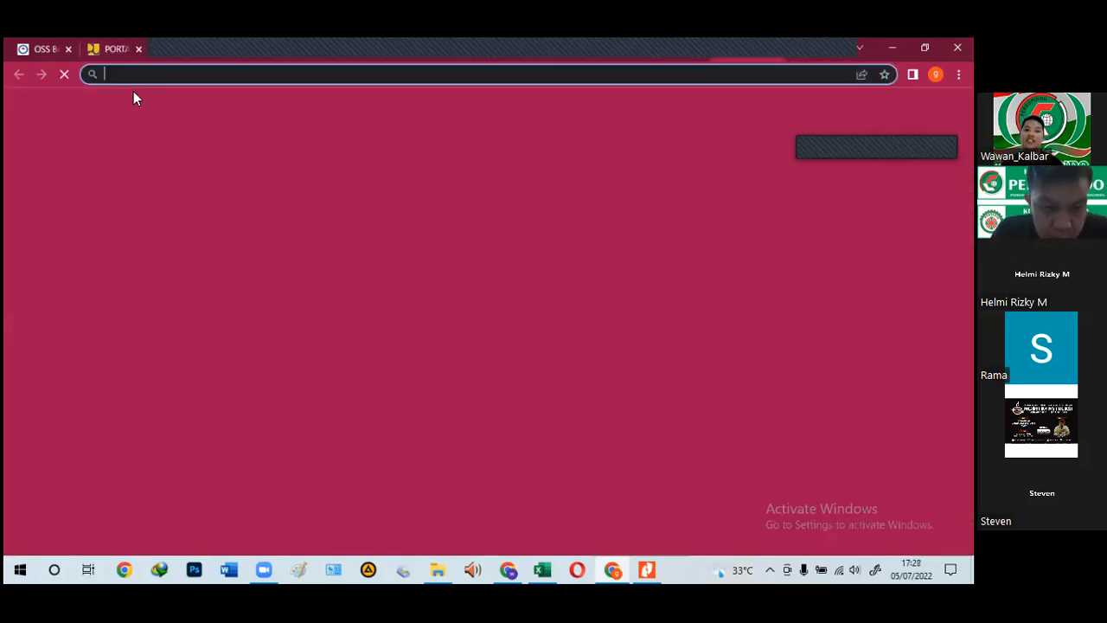
pyautogui.write('BANK')
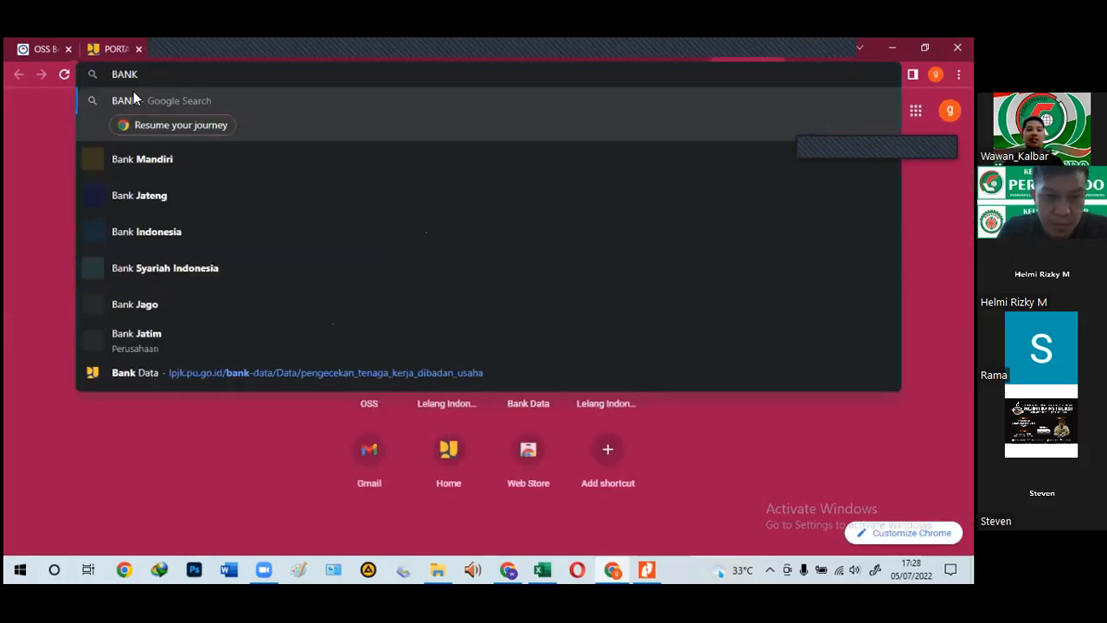
pyautogui.click(125, 382)
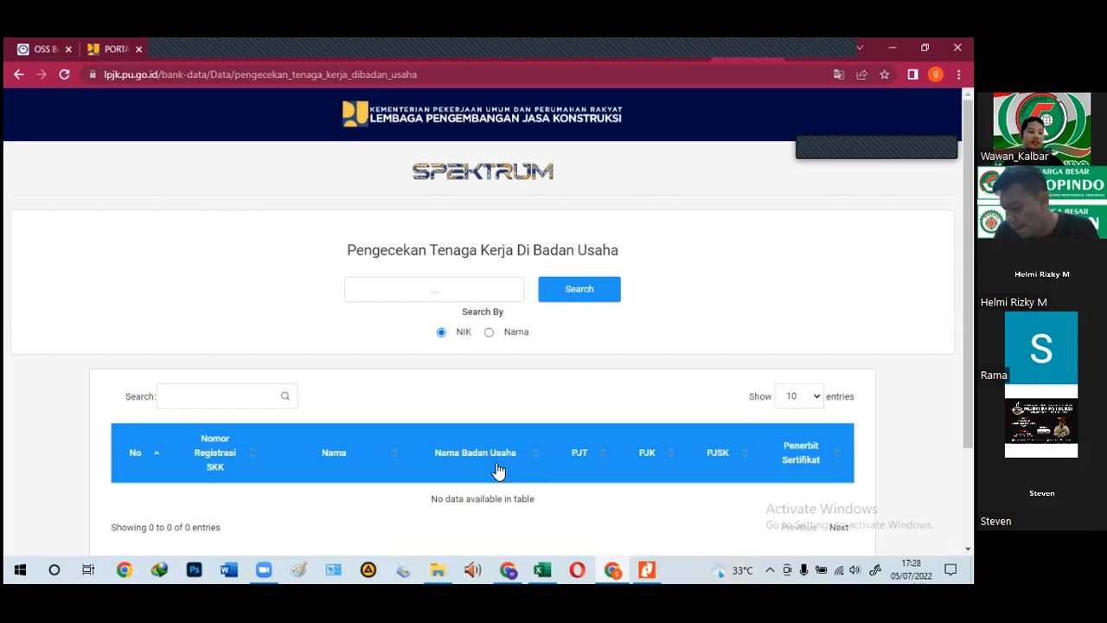
# Step: Enter the worker's NIK, copy it, and search for the worker
pyautogui.click(442, 292)
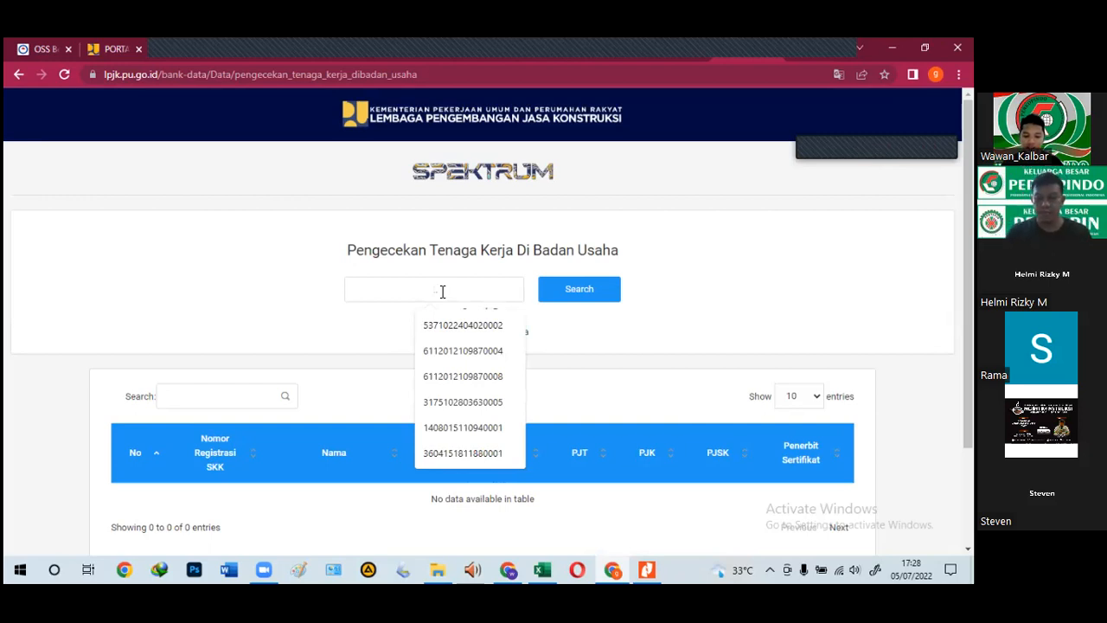
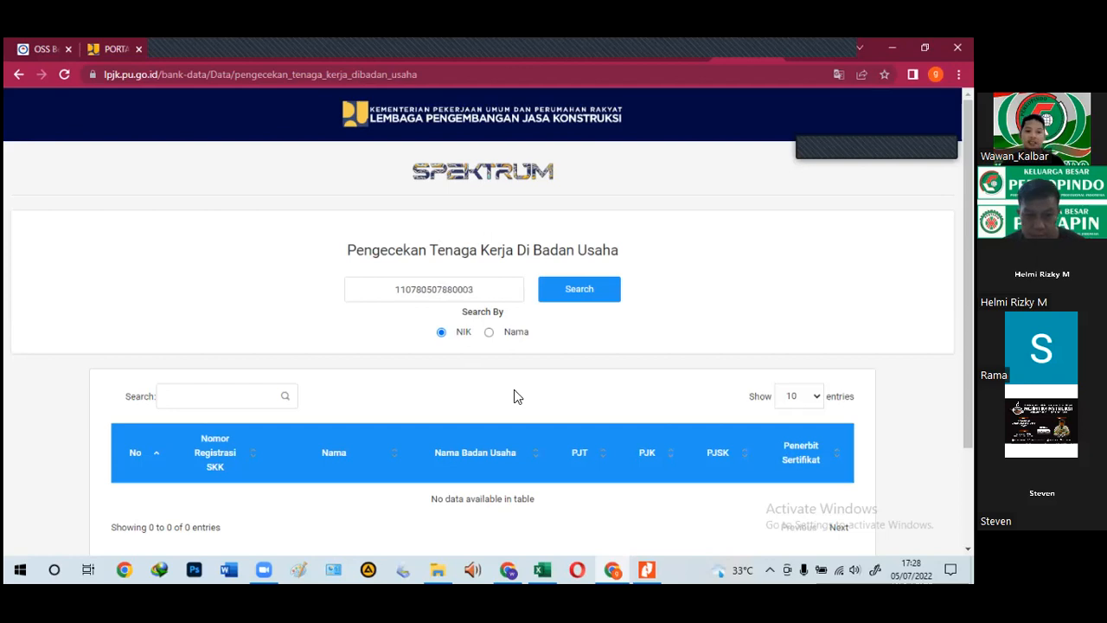
pyautogui.doubleClick(417, 289)
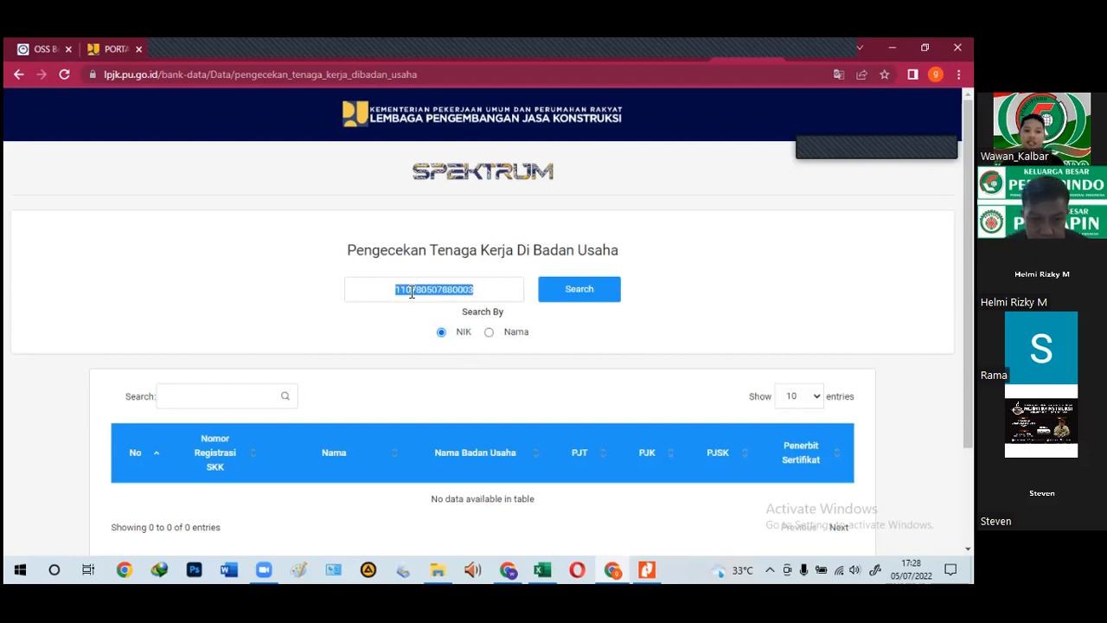
pyautogui.rightClick(412, 297)
pyautogui.click(437, 341)
pyautogui.click(574, 291)
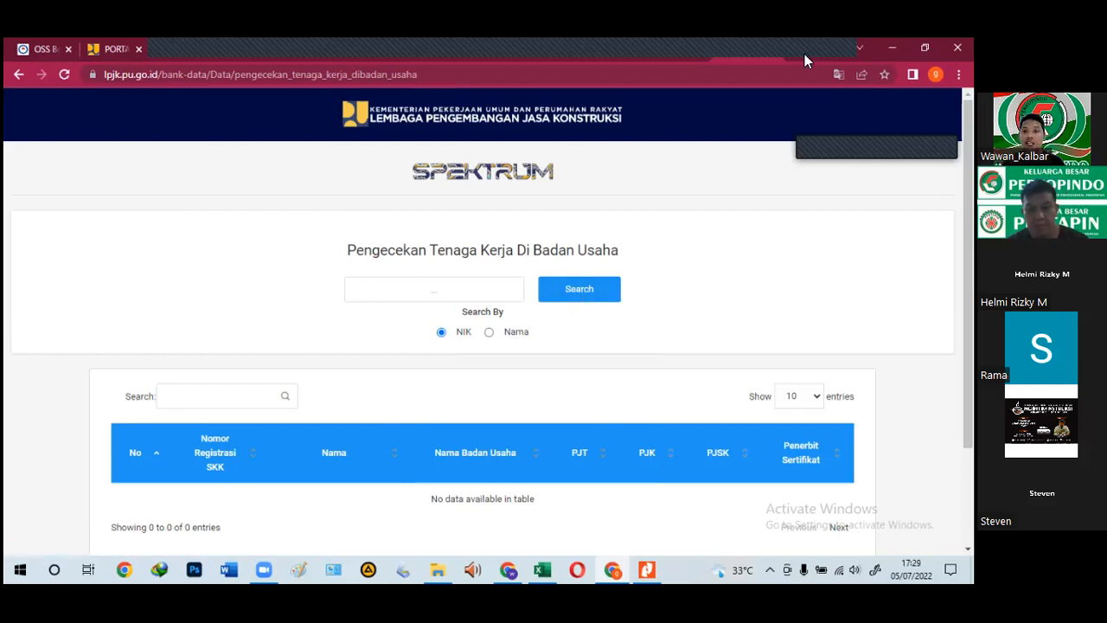
pyautogui.hotkey('ctrl', 't')
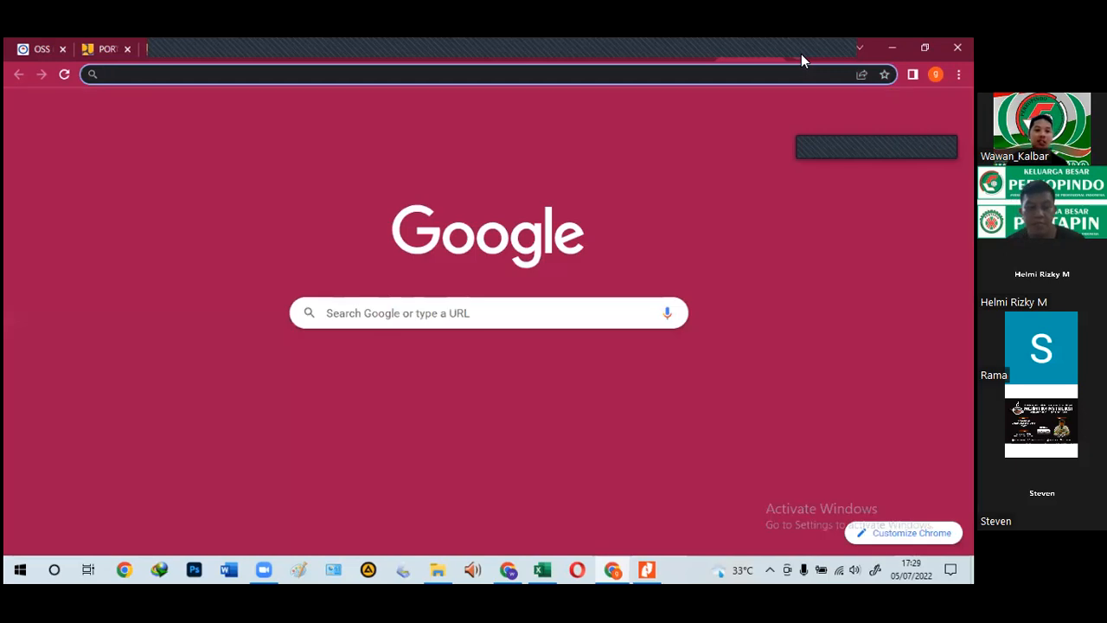
# Step: Go to the SPEKTRUM home page via 'SPE' and open the SKK-K worker search by KTP
pyautogui.write('TE')
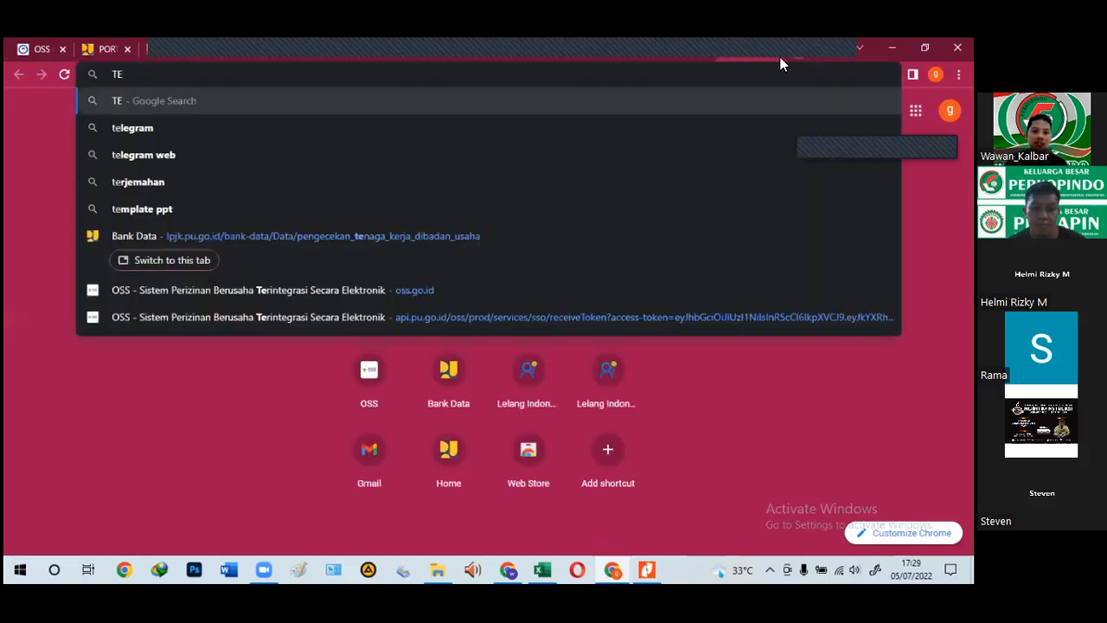
pyautogui.click(278, 241)
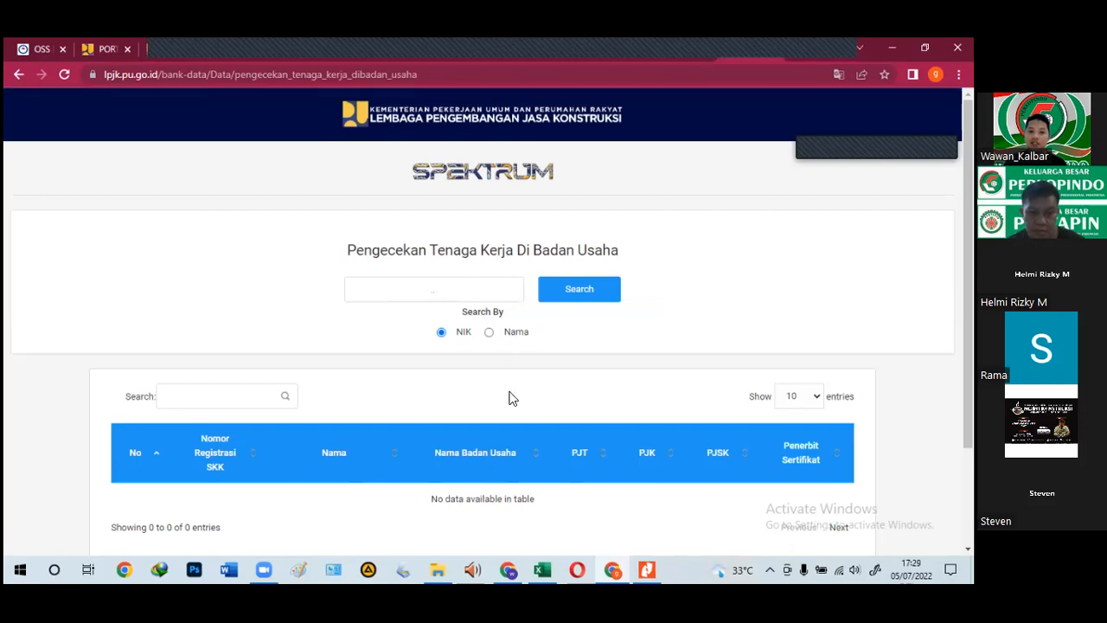
pyautogui.click(687, 78)
pyautogui.write('SPE')
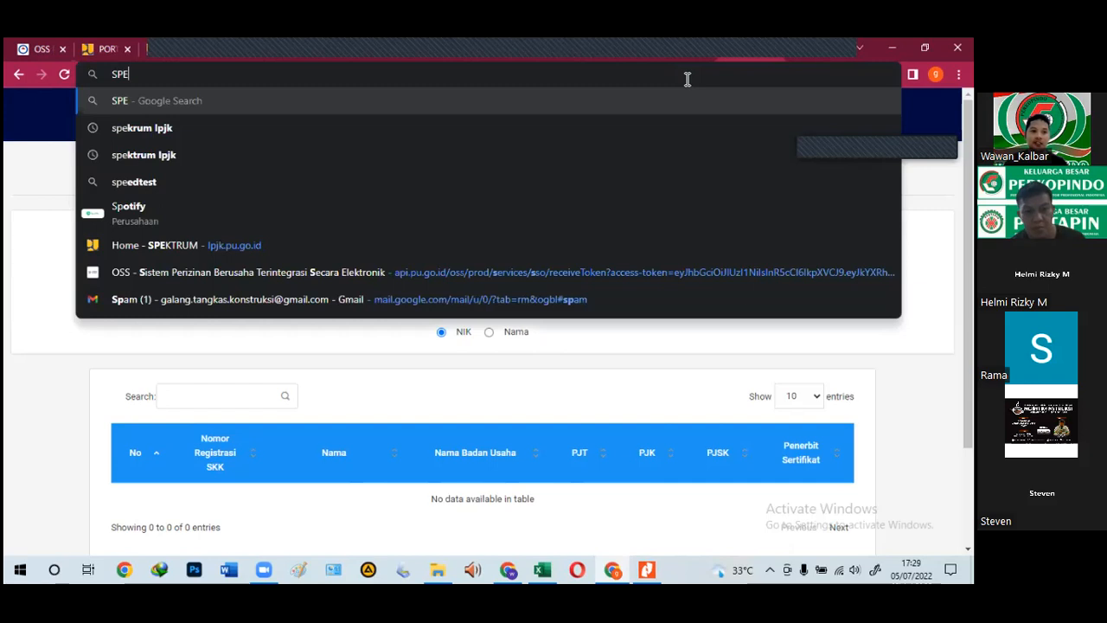
pyautogui.click(389, 292)
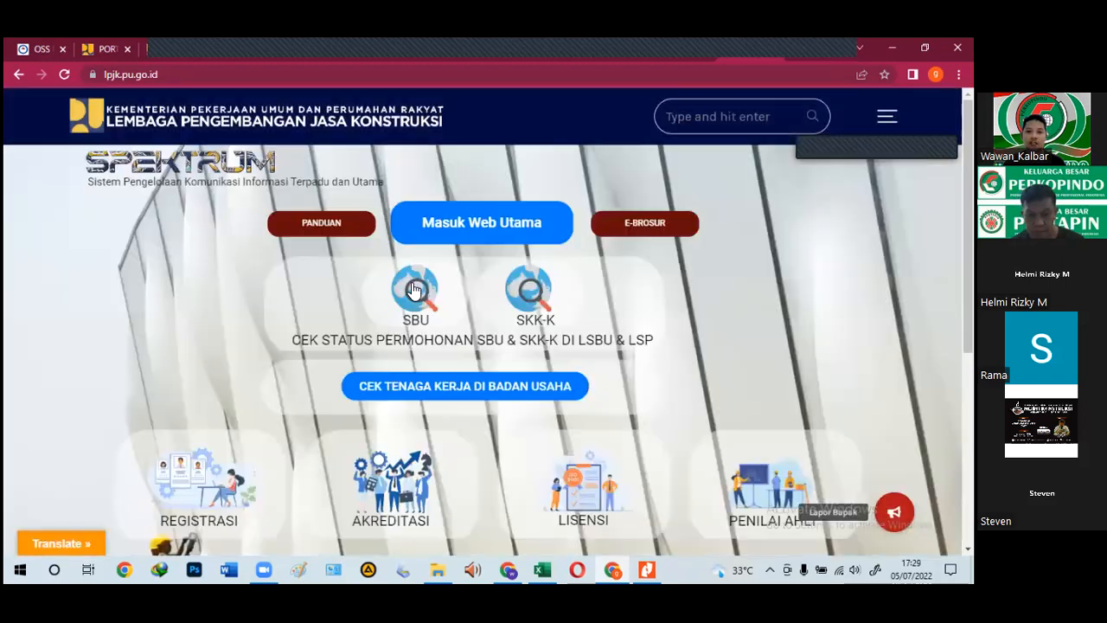
pyautogui.click(538, 300)
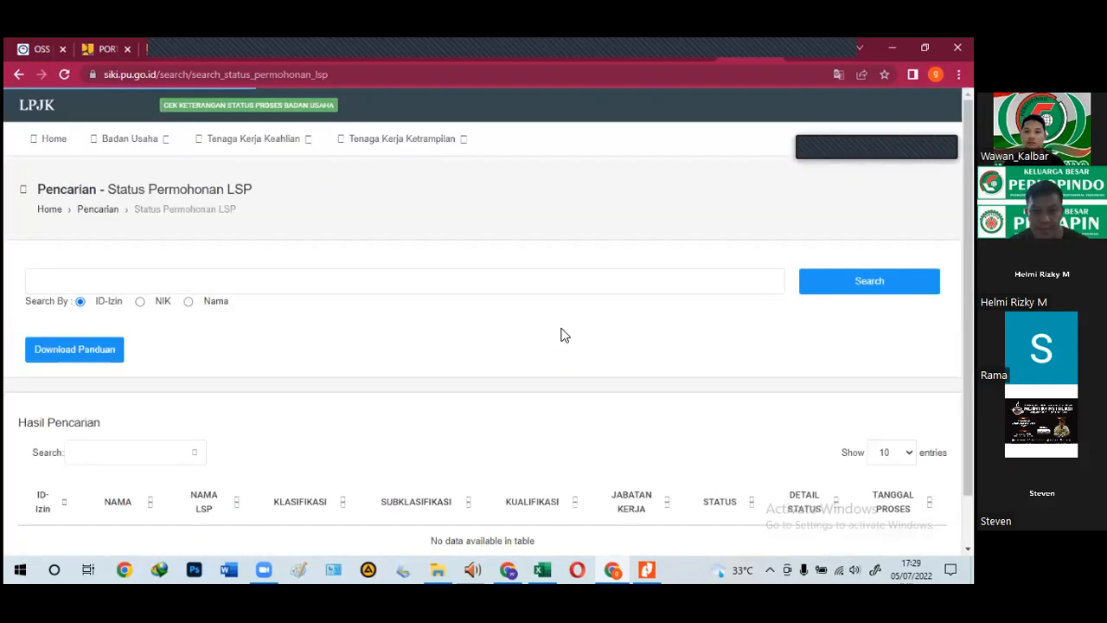
pyautogui.click(386, 206)
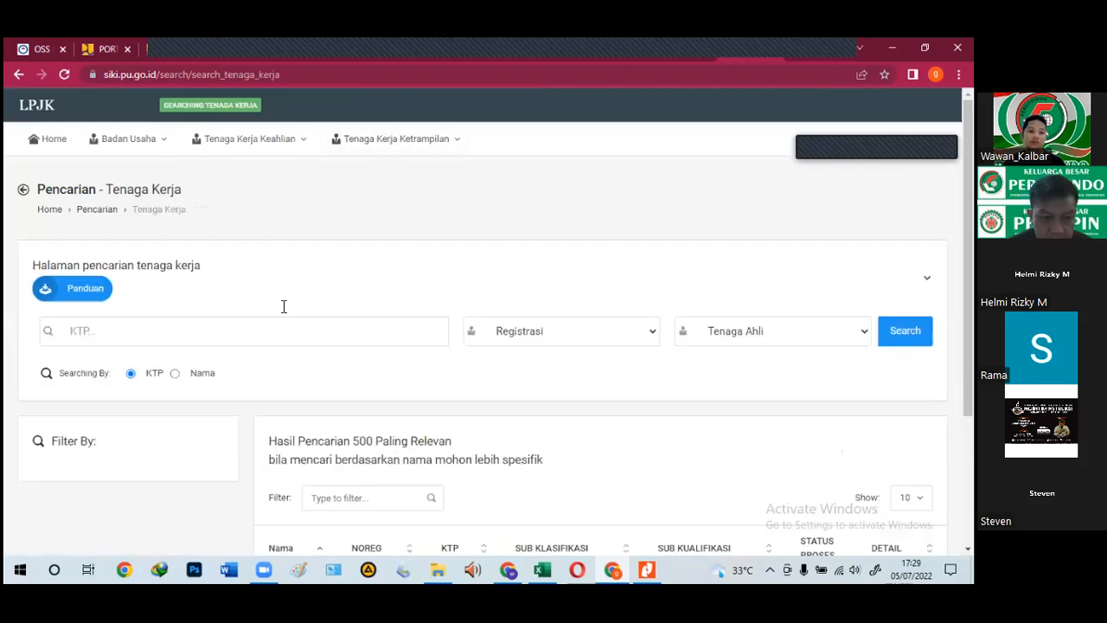
# Step: Search for the worker by the pasted KTP number, correcting it to find one match
pyautogui.hotkey('ctrl', 'v')
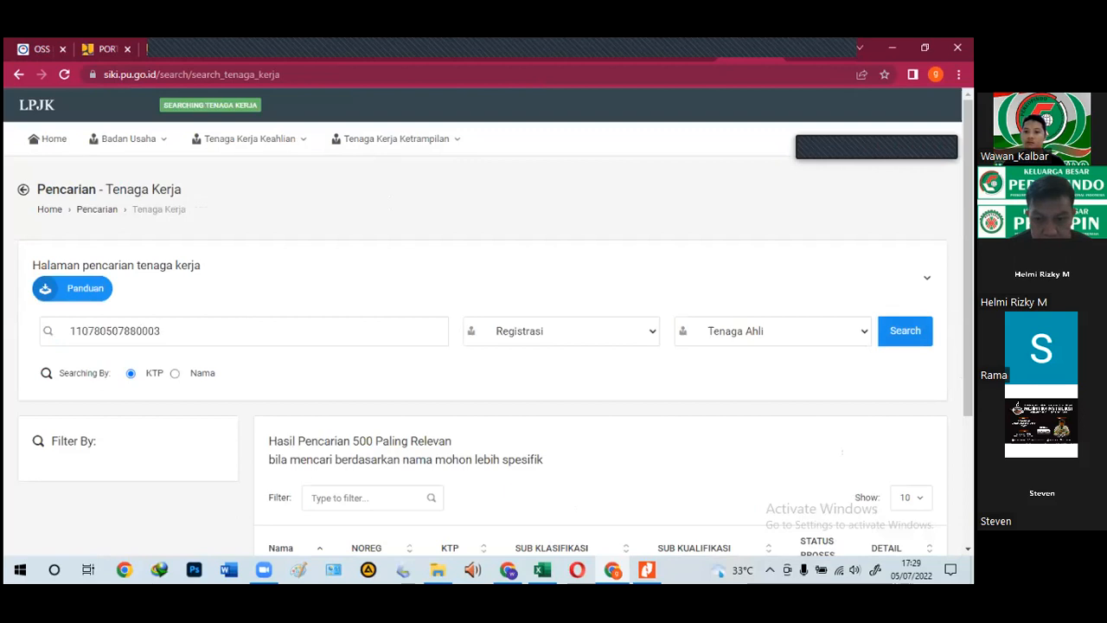
pyautogui.press('Return')
pyautogui.scroll(-2, 514, 353)
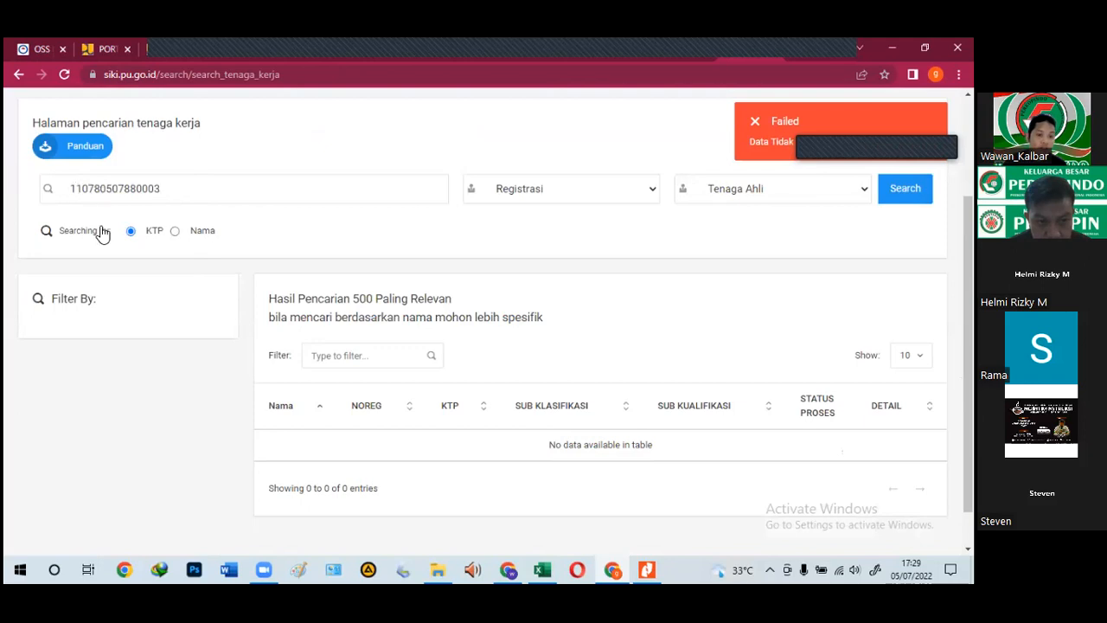
pyautogui.write('1')
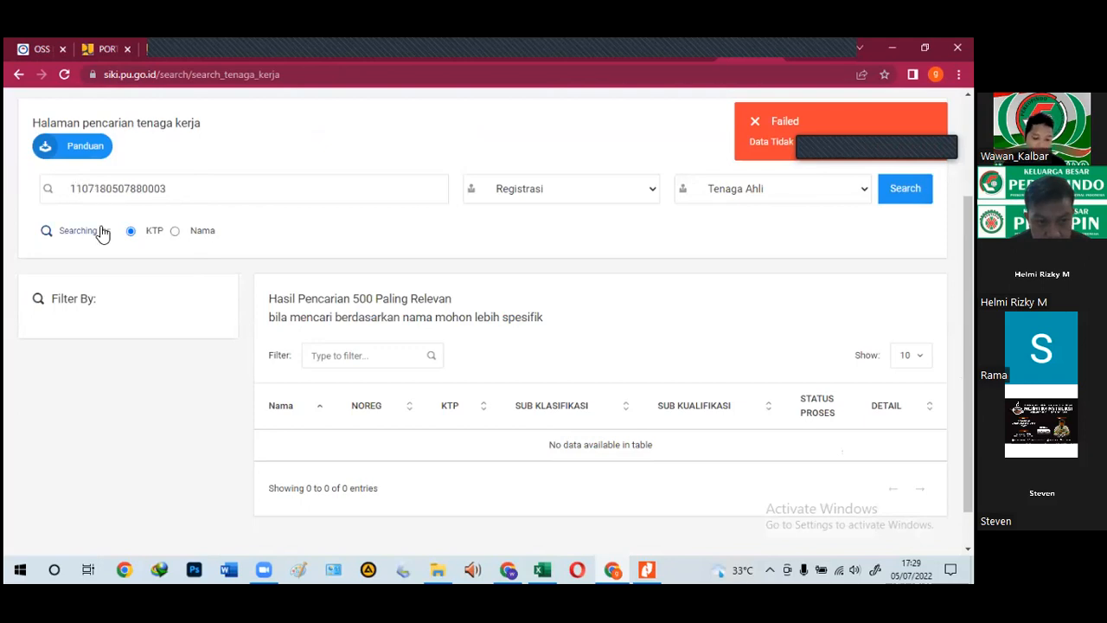
pyautogui.click(905, 188)
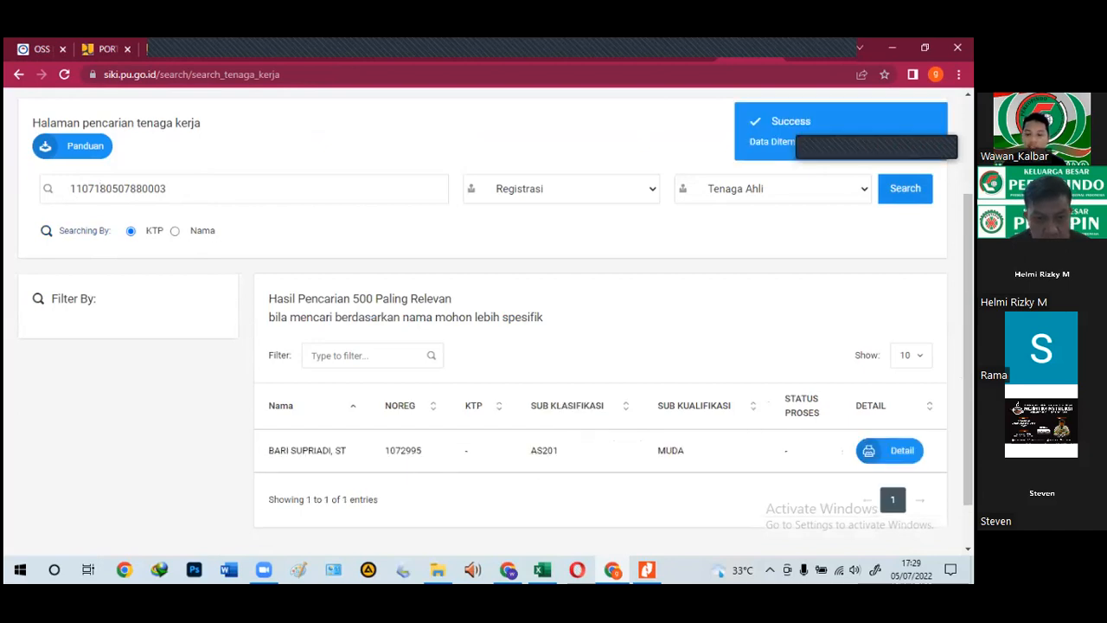
# Step: Copy the KTP number and return to the LPJK Spektrum NIK search field
pyautogui.doubleClick(70, 187)
pyautogui.rightClick(98, 238)
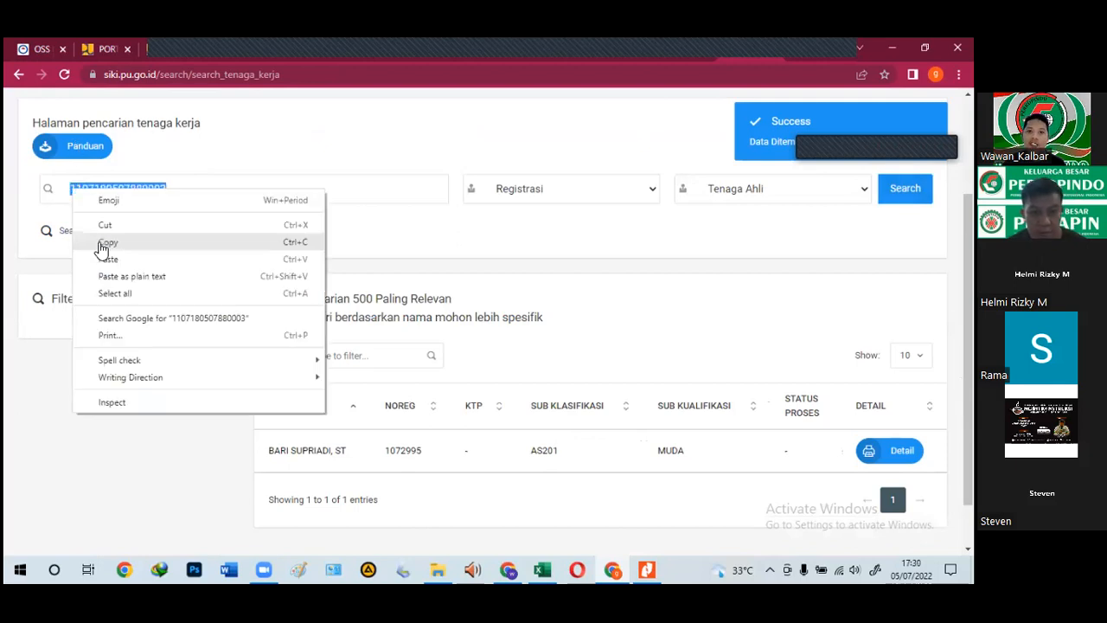
pyautogui.click(102, 242)
pyautogui.click(687, 50)
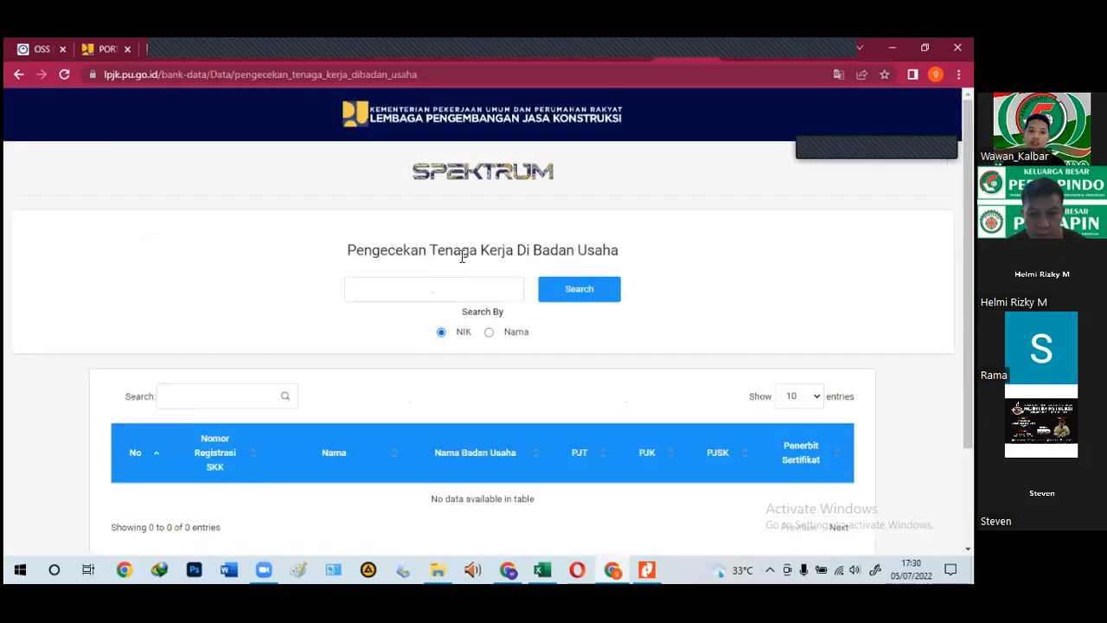
pyautogui.click(462, 284)
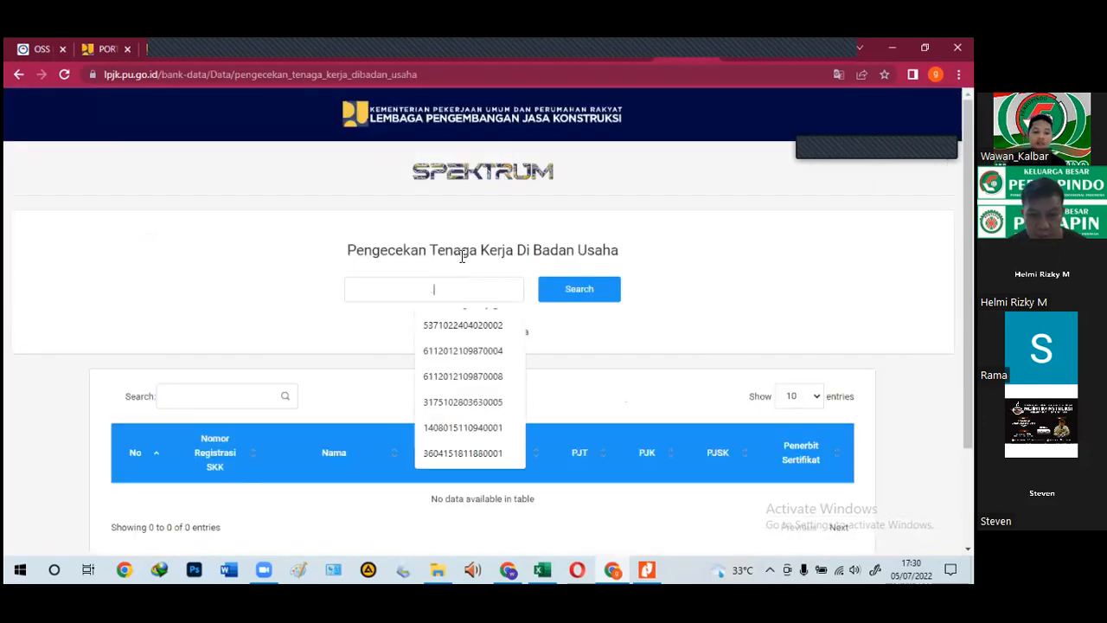
# Step: Search the pasted NIK for business-entity assignments (no data), then bring Excel forward
pyautogui.hotkey('ctrl', 'v')
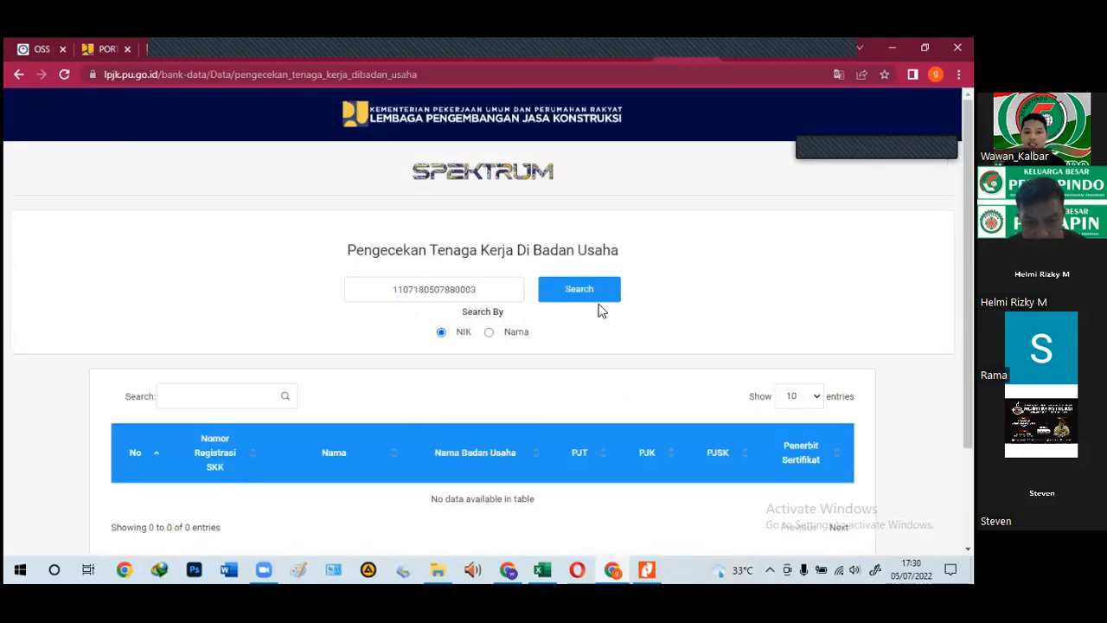
pyautogui.click(596, 307)
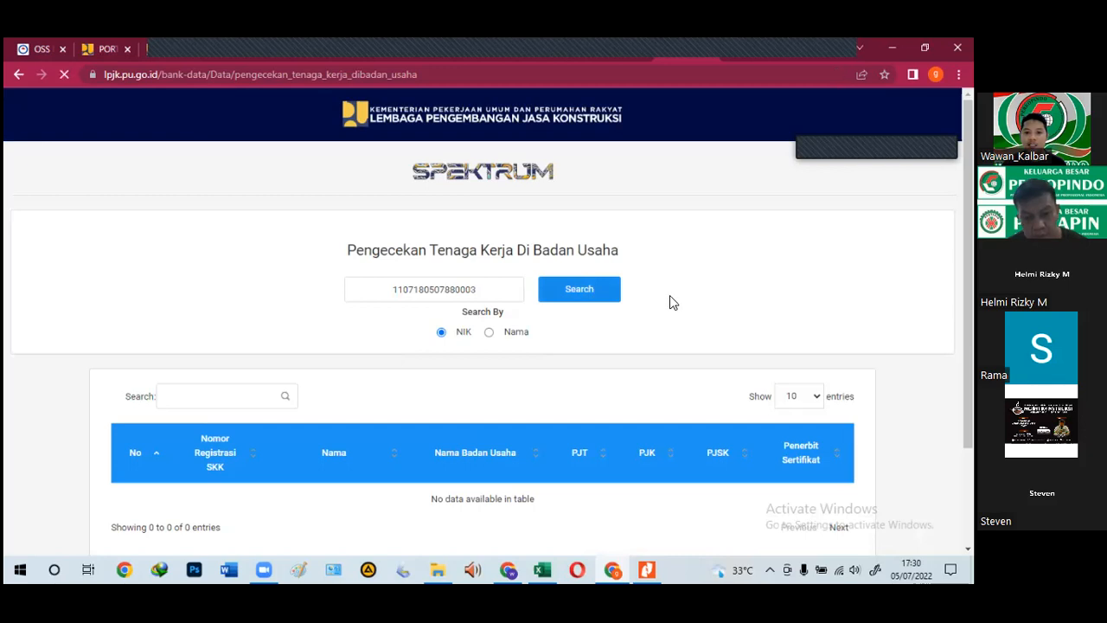
pyautogui.scroll(-2, 670, 313)
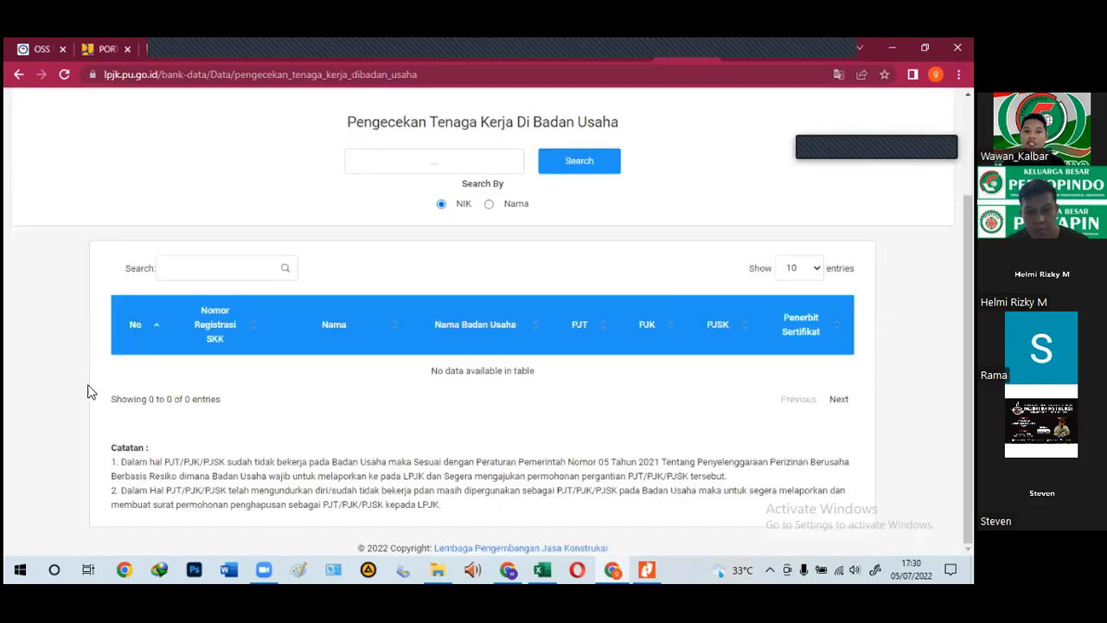
pyautogui.click(442, 167)
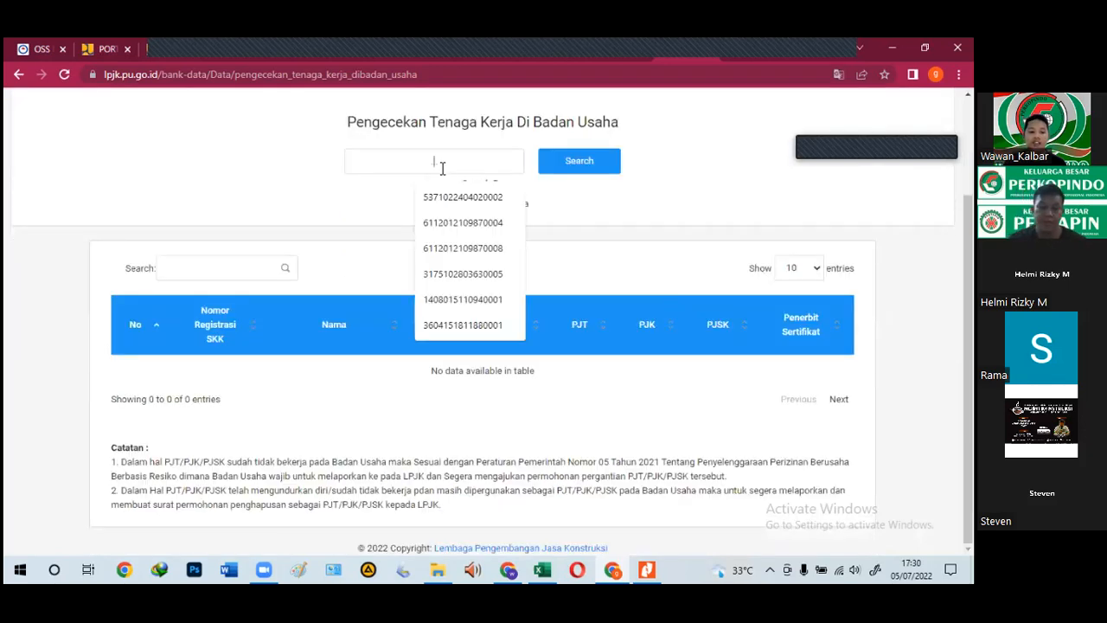
pyautogui.hotkey('ctrl', 'v')
pyautogui.click(611, 159)
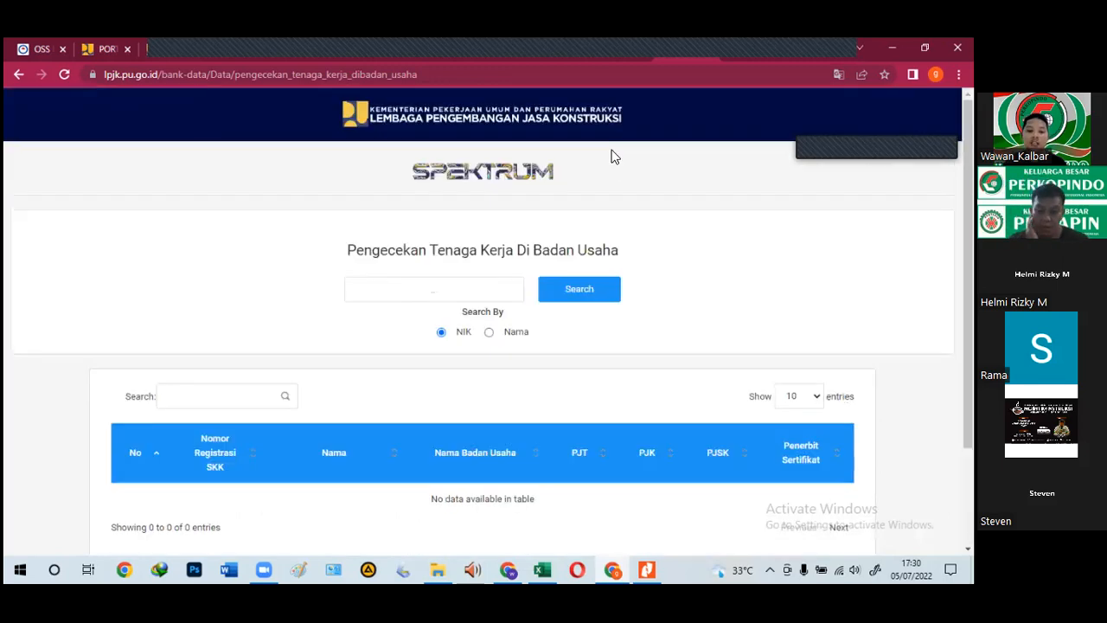
pyautogui.scroll(-1, 415, 267)
pyautogui.scroll(-1, 391, 305)
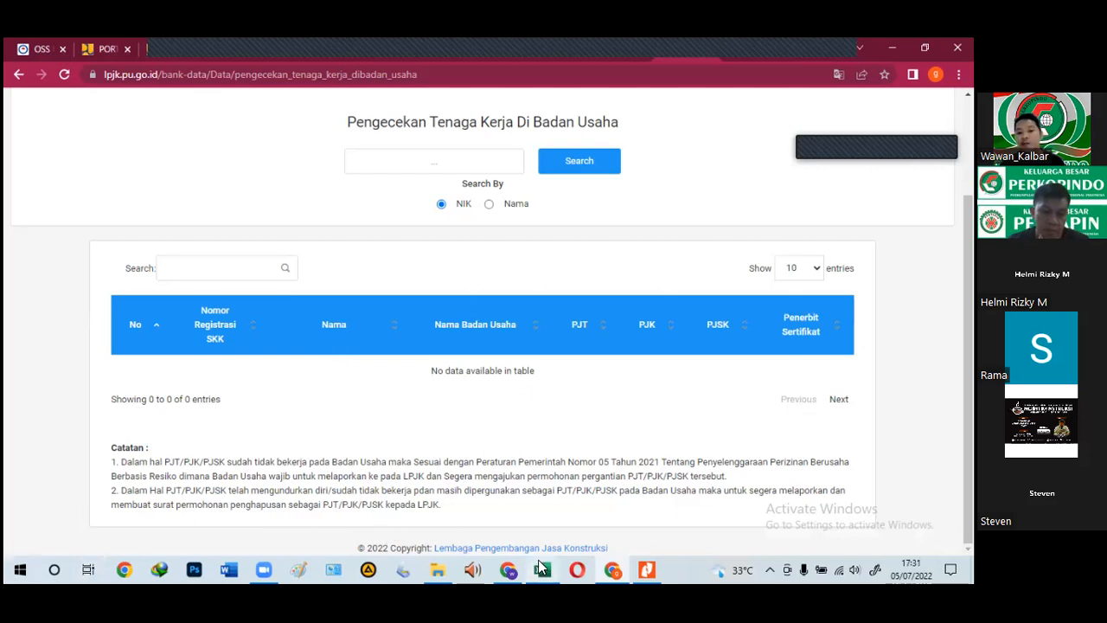
pyautogui.moveTo(542, 568)
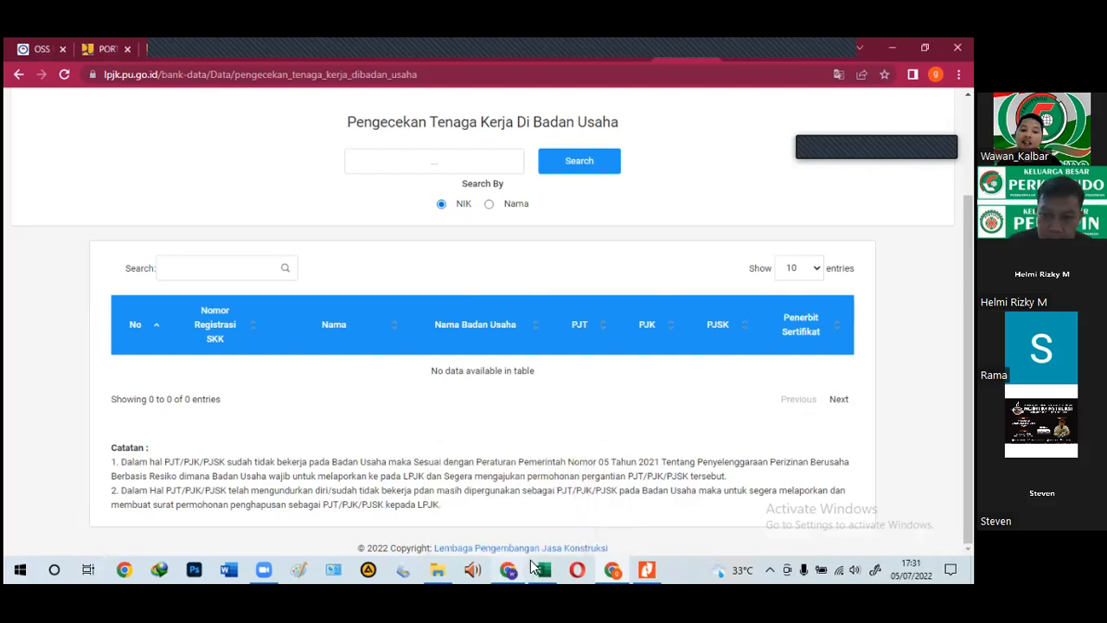
pyautogui.click(542, 570)
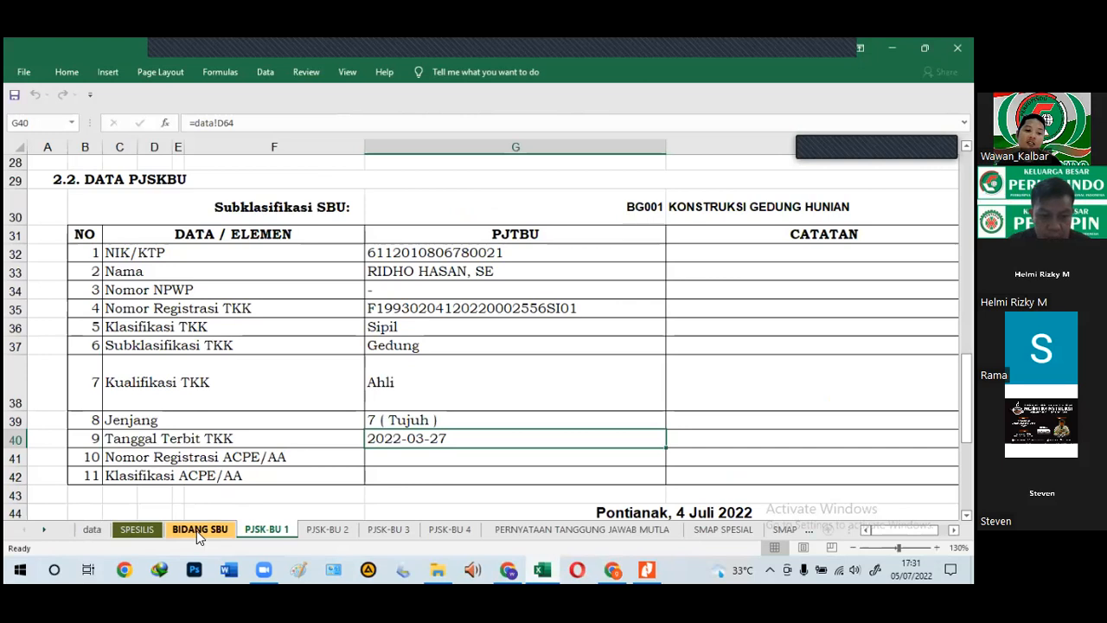
# Step: On the SPESIALIS sheet, review the classification requirements for IN003, IN004, IN005 and KP002
pyautogui.click(143, 536)
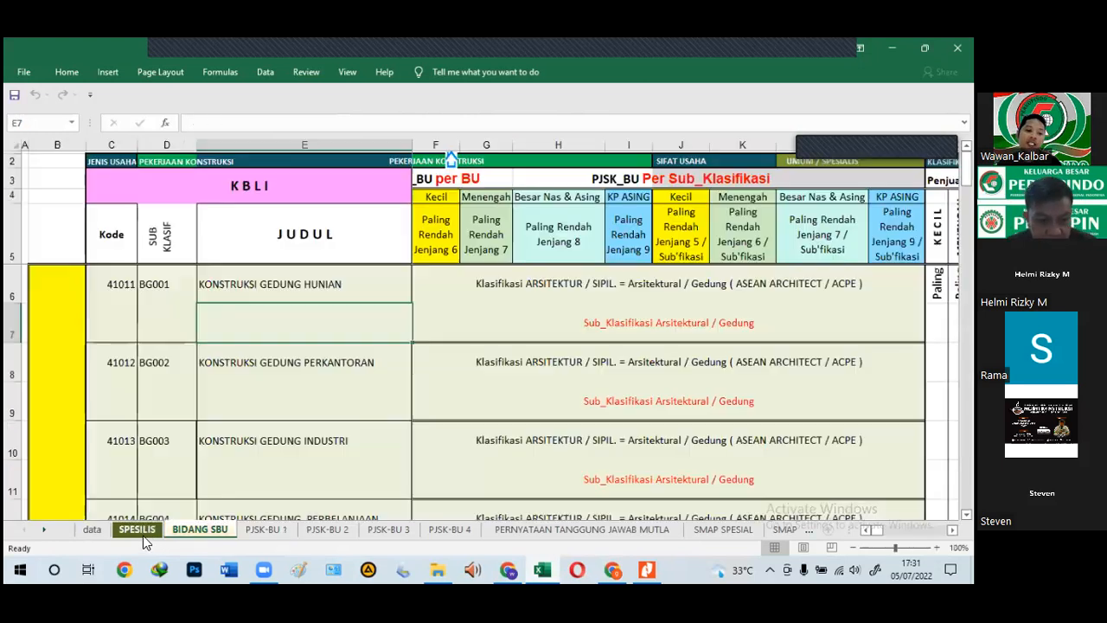
pyautogui.scroll(2, 603, 468)
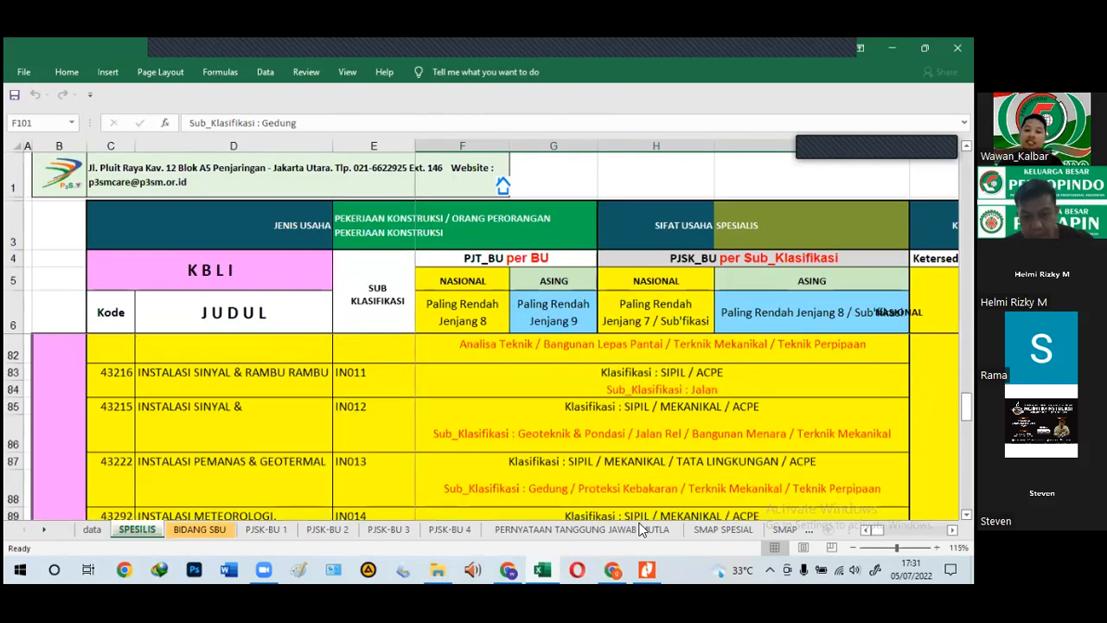
pyautogui.scroll(2, 681, 499)
pyautogui.scroll(2, 606, 421)
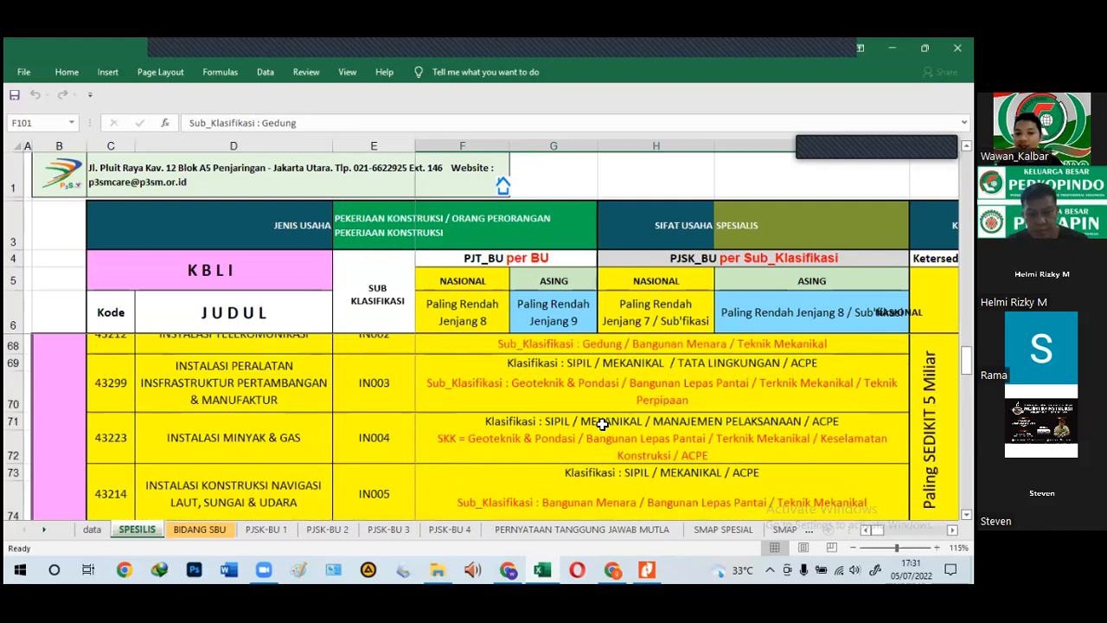
pyautogui.click(617, 421)
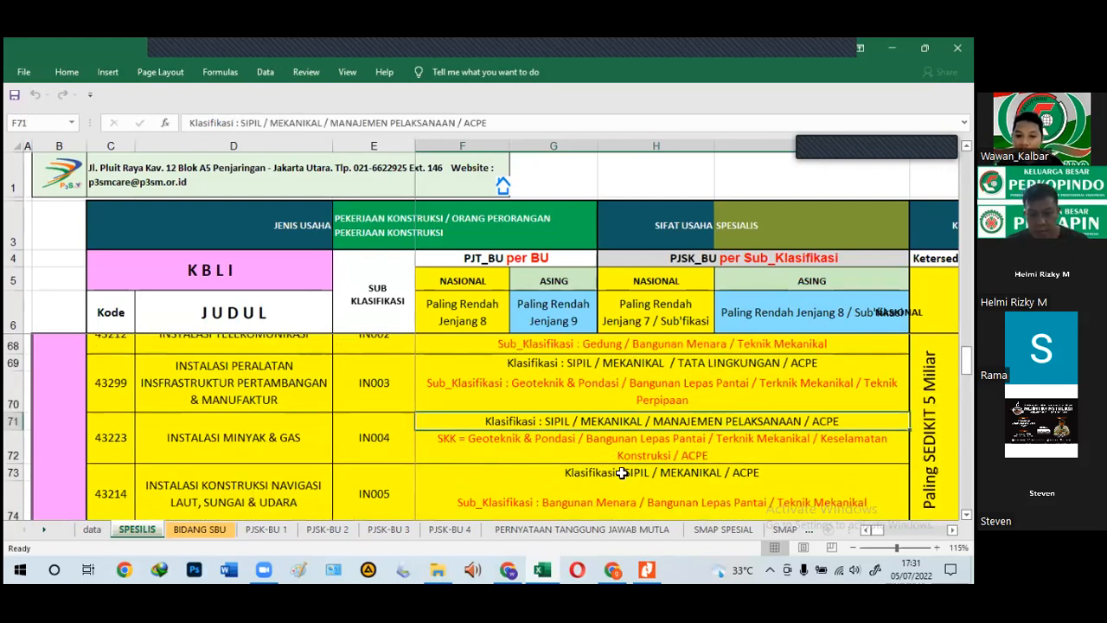
pyautogui.press('Down')
pyautogui.press('Down')
pyautogui.click(715, 423)
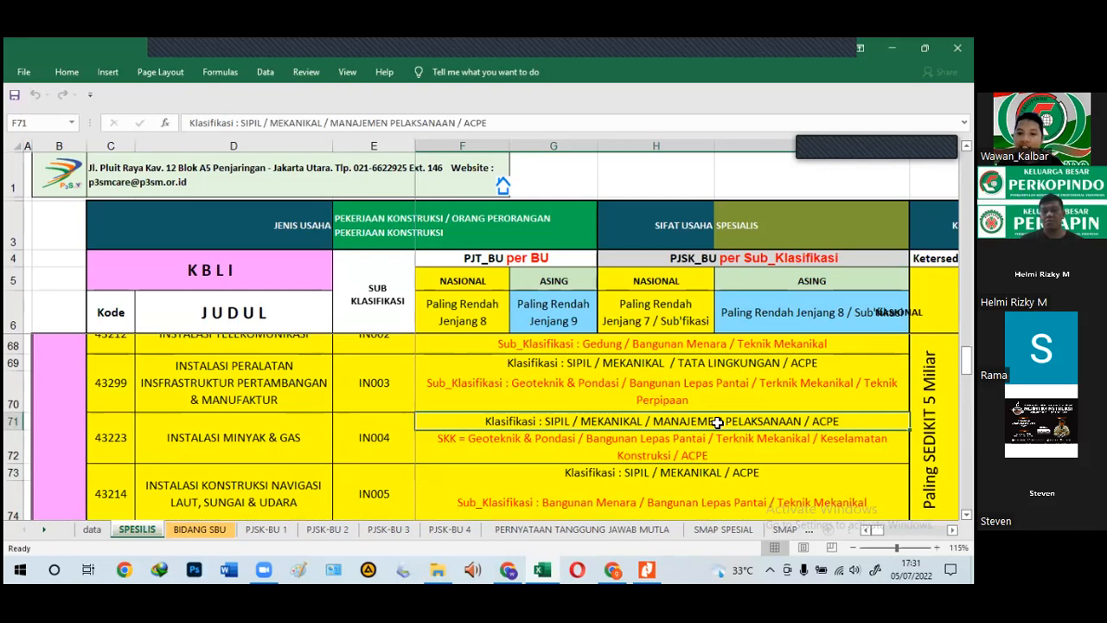
pyautogui.click(626, 485)
pyautogui.scroll(1, 588, 446)
pyautogui.click(590, 445)
pyautogui.scroll(2, 597, 465)
pyautogui.scroll(1, 597, 467)
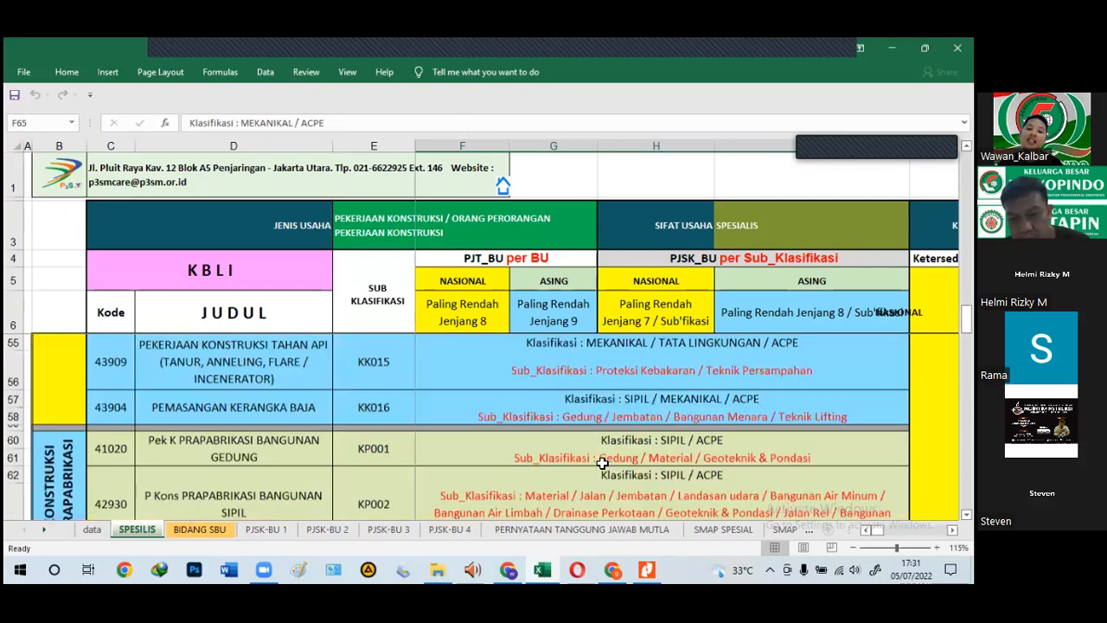
pyautogui.click(613, 422)
# Step: Review the KK013–KK016 classification requirements, then minimise Excel
pyautogui.click(618, 391)
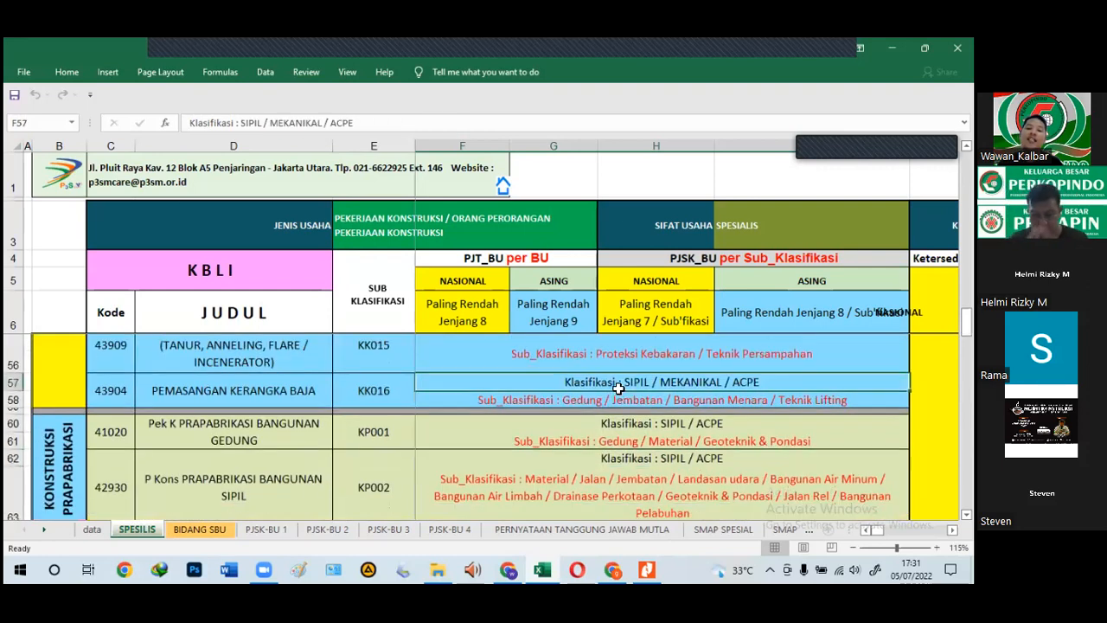
pyautogui.scroll(2, 621, 372)
pyautogui.click(622, 370)
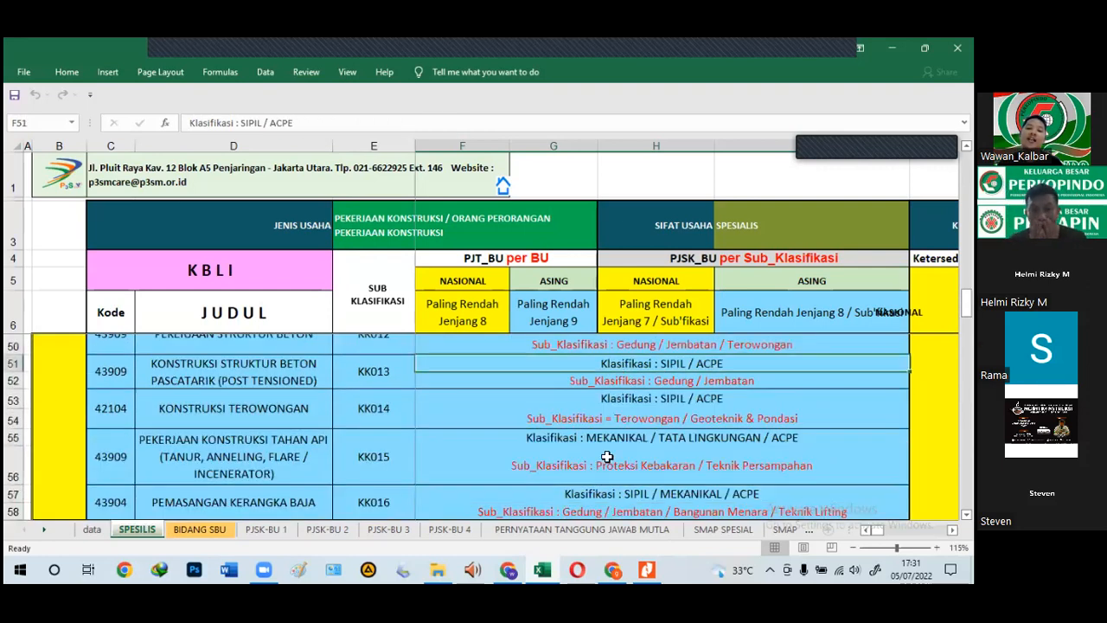
pyautogui.click(611, 422)
pyautogui.click(611, 438)
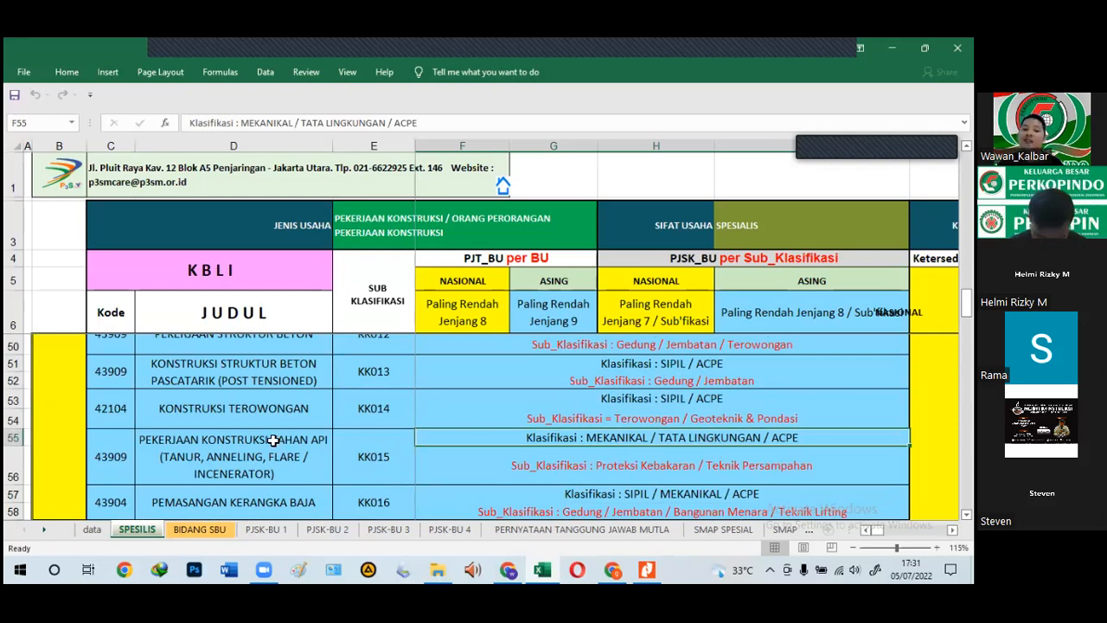
pyautogui.click(370, 415)
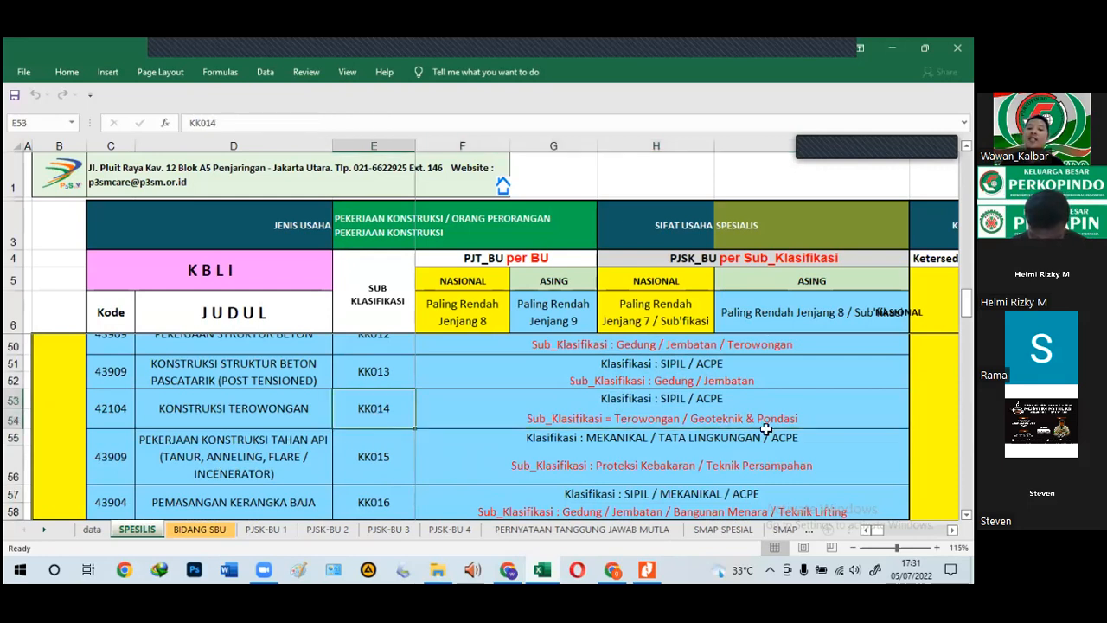
pyautogui.click(697, 398)
pyautogui.click(683, 441)
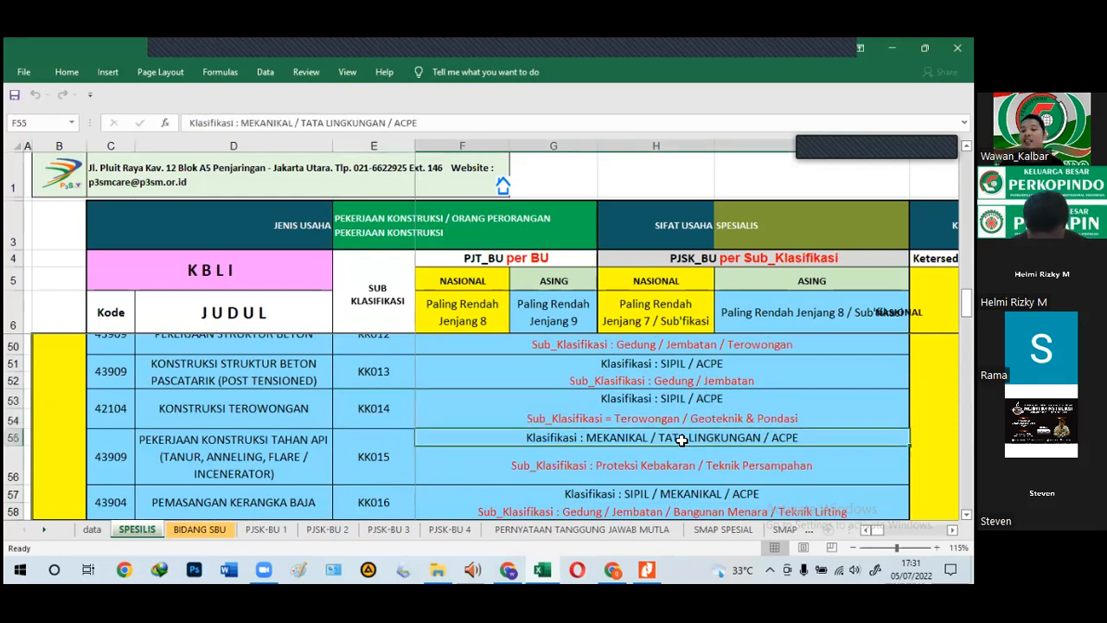
pyautogui.click(382, 377)
pyautogui.press('Right')
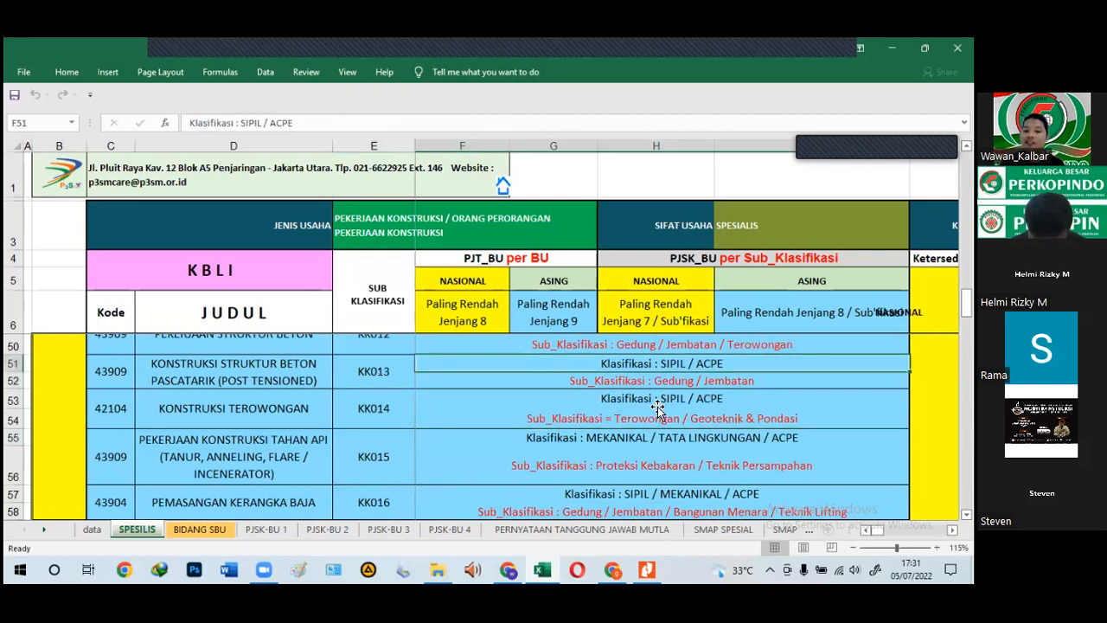
pyautogui.press('Down')
pyautogui.press('Down')
pyautogui.press('Down')
pyautogui.press('Up')
pyautogui.press('Up')
pyautogui.press('Down')
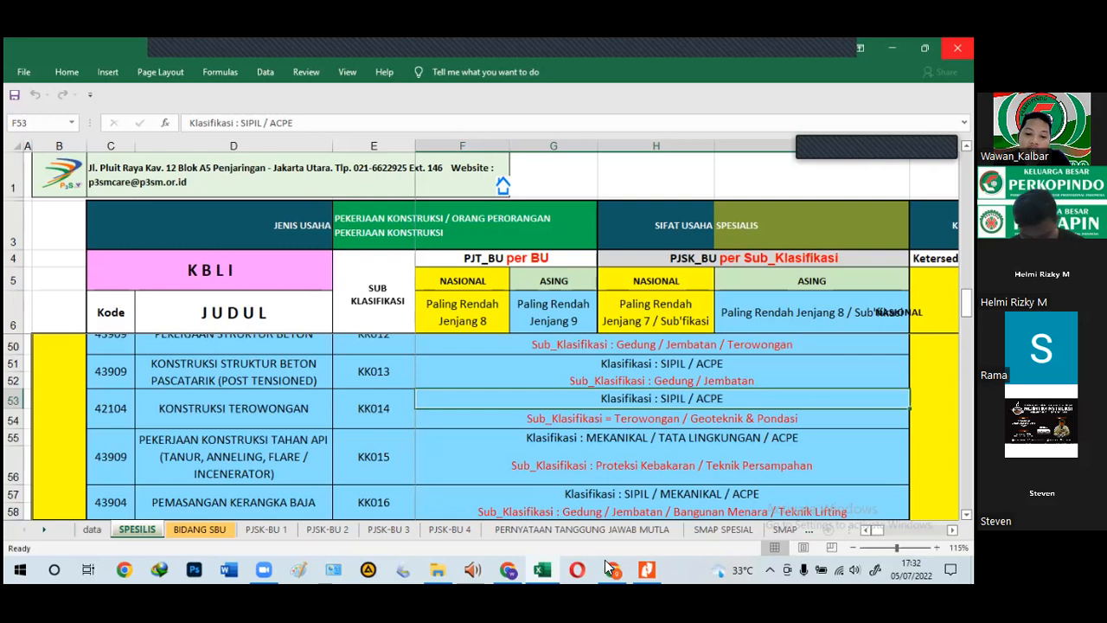
pyautogui.click(542, 569)
pyautogui.click(542, 569)
# Step: Set the Excel workbook aside and reopen the SBU construction application's details in the PUPR Portal
pyautogui.click(543, 568)
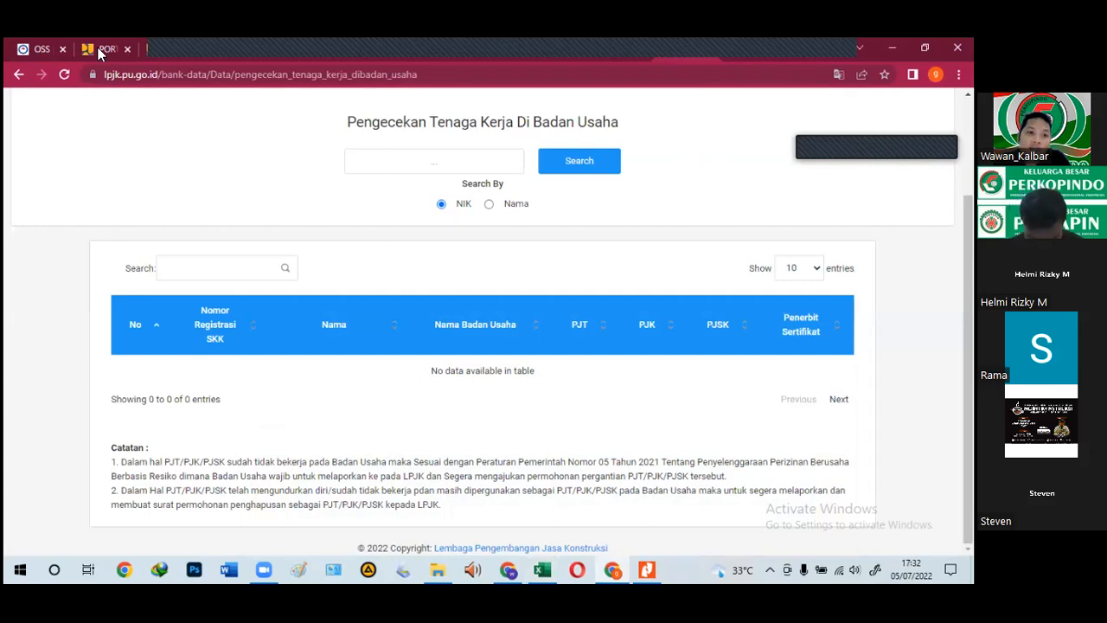
pyautogui.click(98, 52)
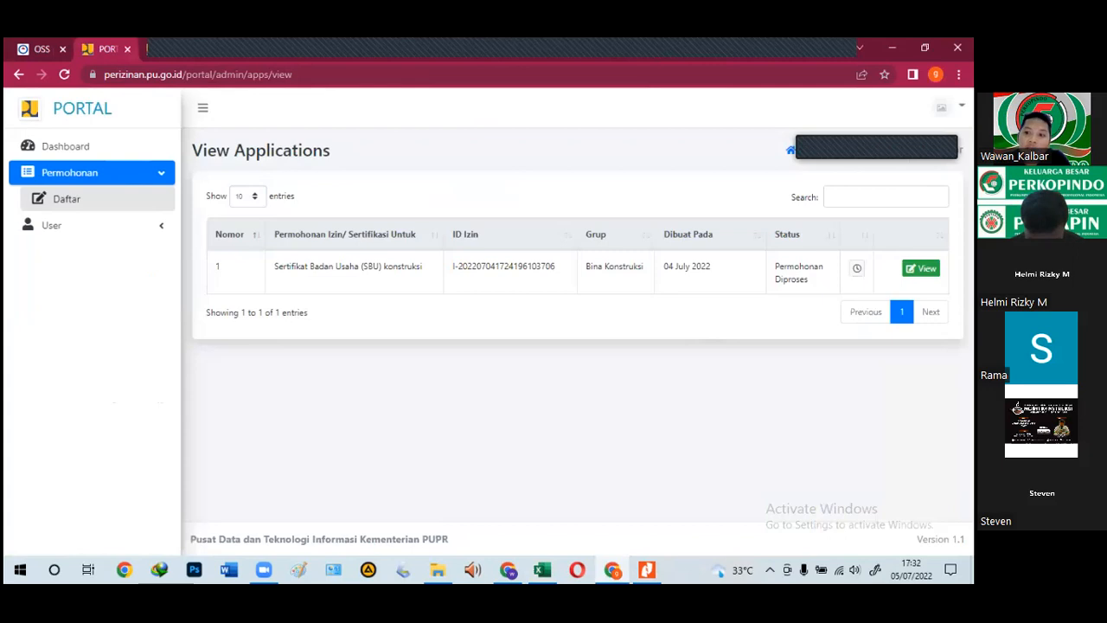
pyautogui.click(922, 268)
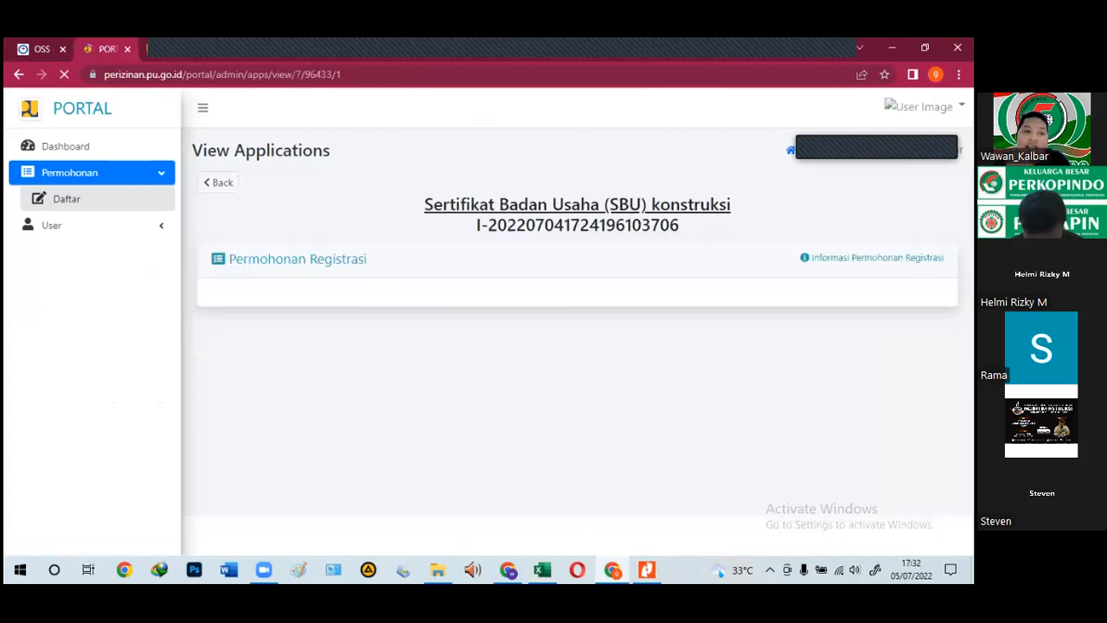
# Step: Page through the application's opening pages and the deed page to reach the shareholders page
pyautogui.scroll(-3, 470, 375)
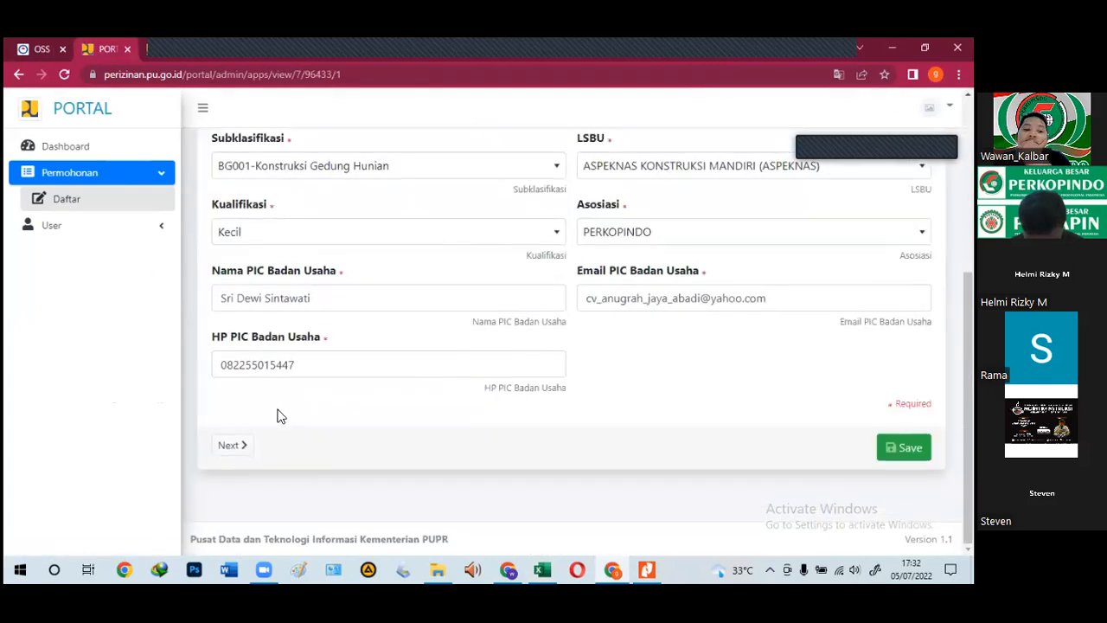
pyautogui.click(227, 444)
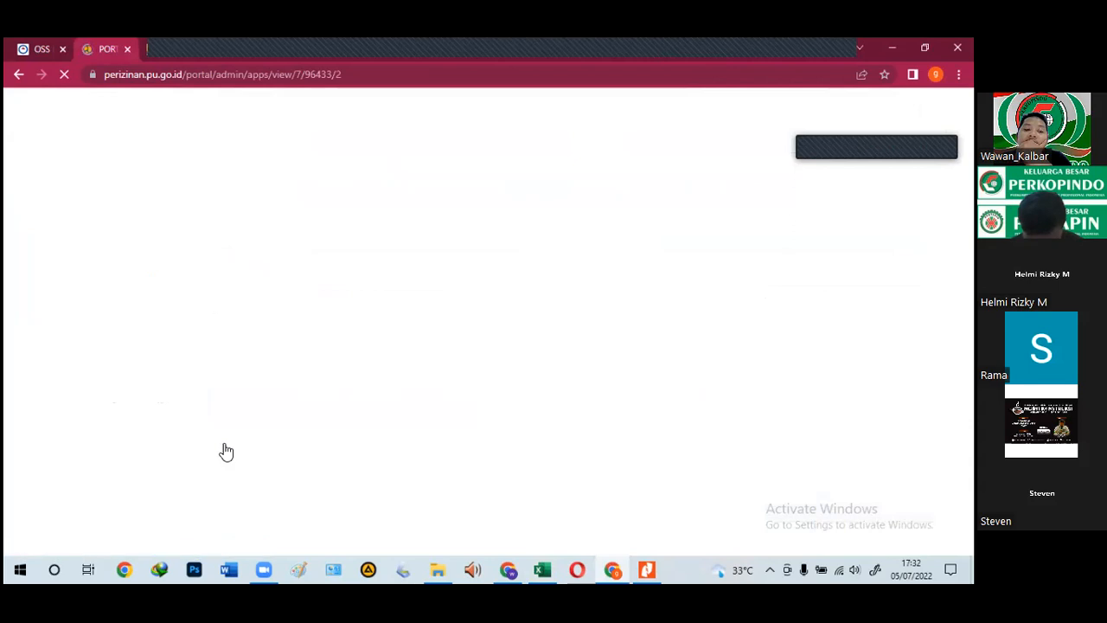
pyautogui.scroll(-5, 226, 452)
pyautogui.scroll(-1, 306, 445)
pyautogui.click(305, 444)
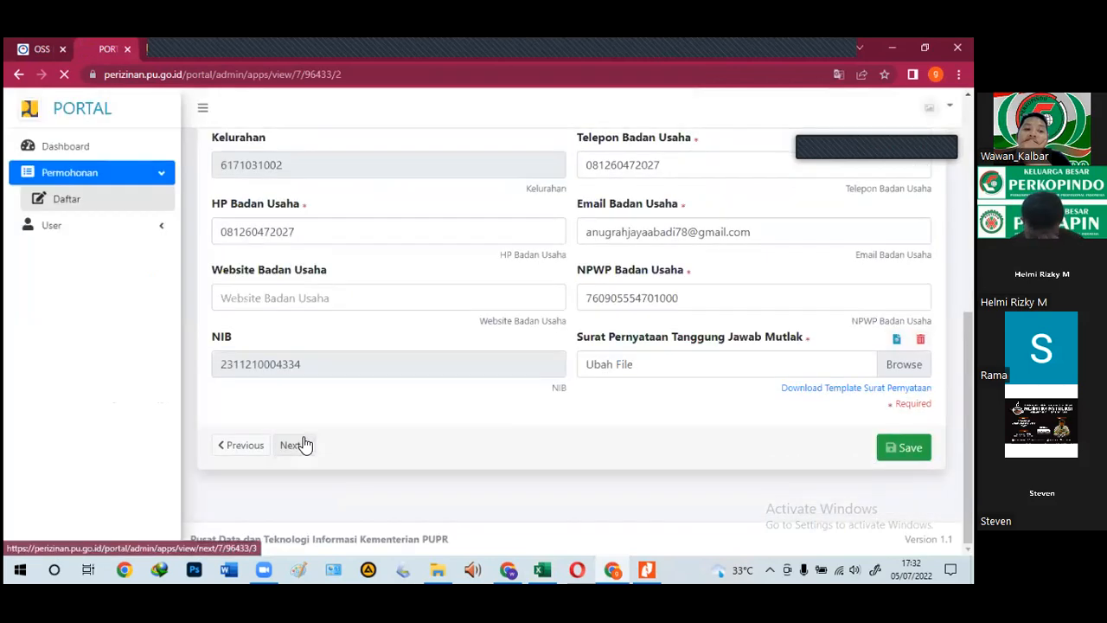
pyautogui.scroll(-2, 305, 445)
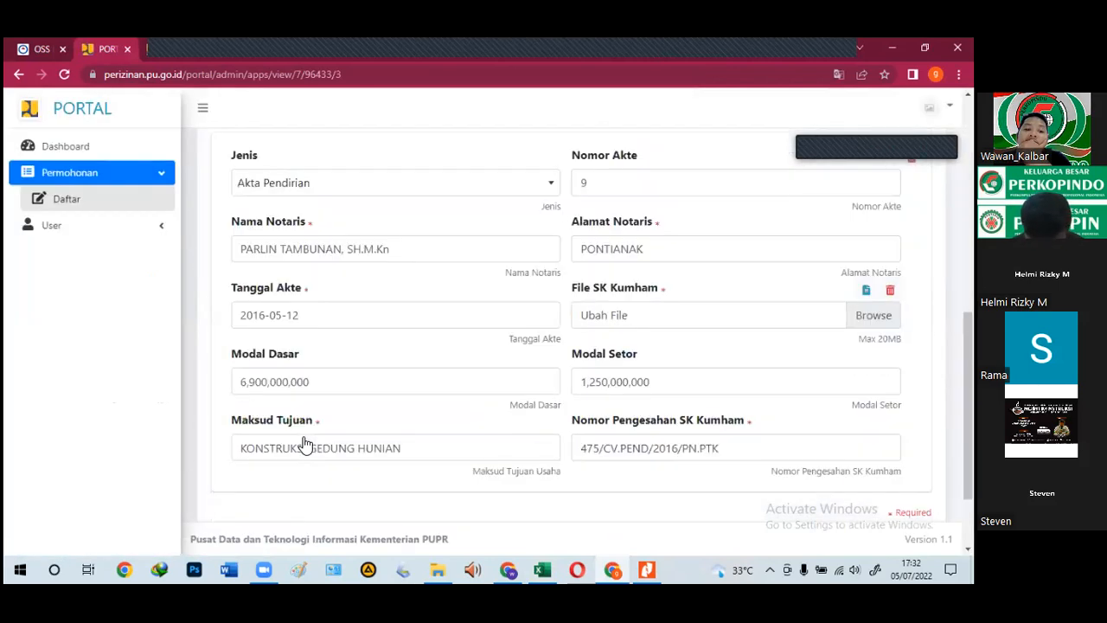
pyautogui.scroll(-2, 305, 444)
pyautogui.click(302, 445)
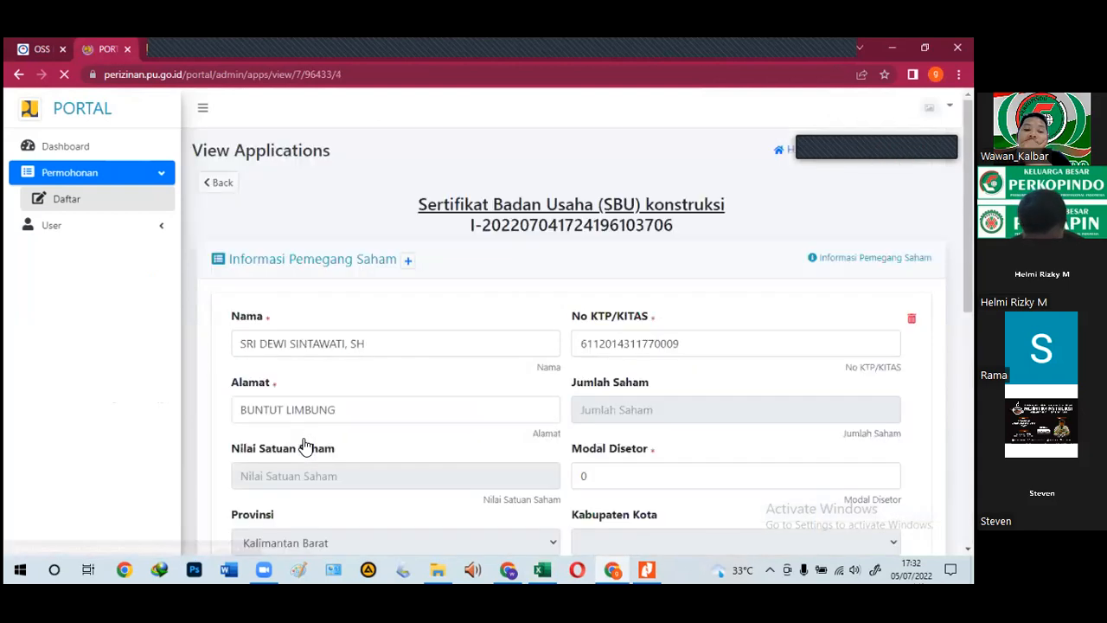
# Step: Continue past the shareholders, management and balance sheet pages to Informasi Penjualan Tahunan
pyautogui.scroll(-2, 304, 447)
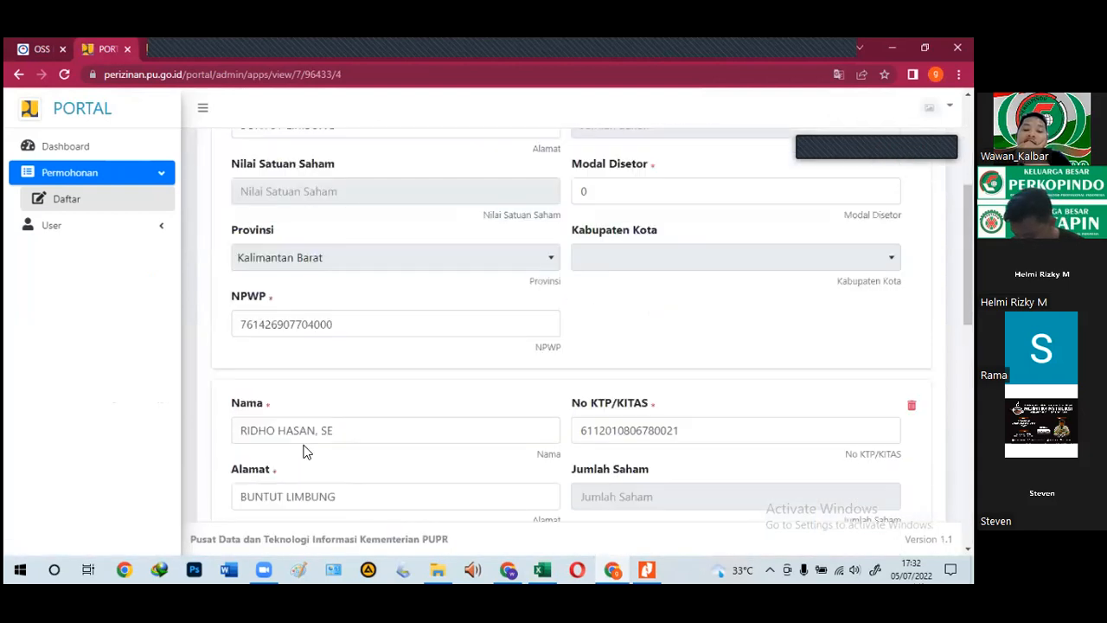
pyautogui.scroll(-5, 302, 454)
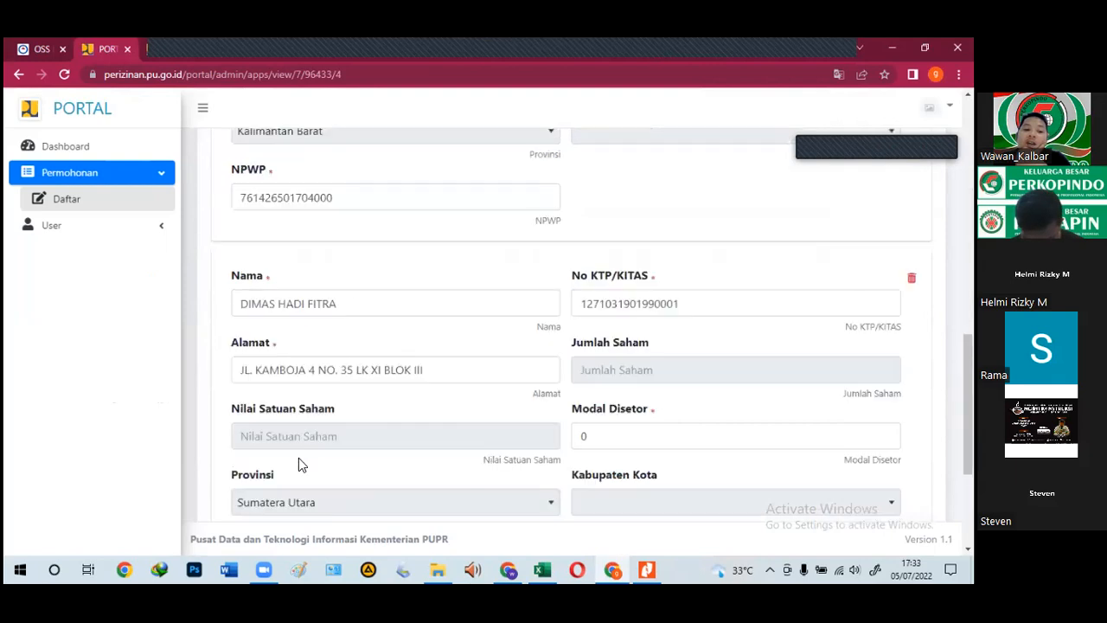
pyautogui.scroll(-2, 299, 464)
pyautogui.click(297, 462)
pyautogui.scroll(-3, 298, 468)
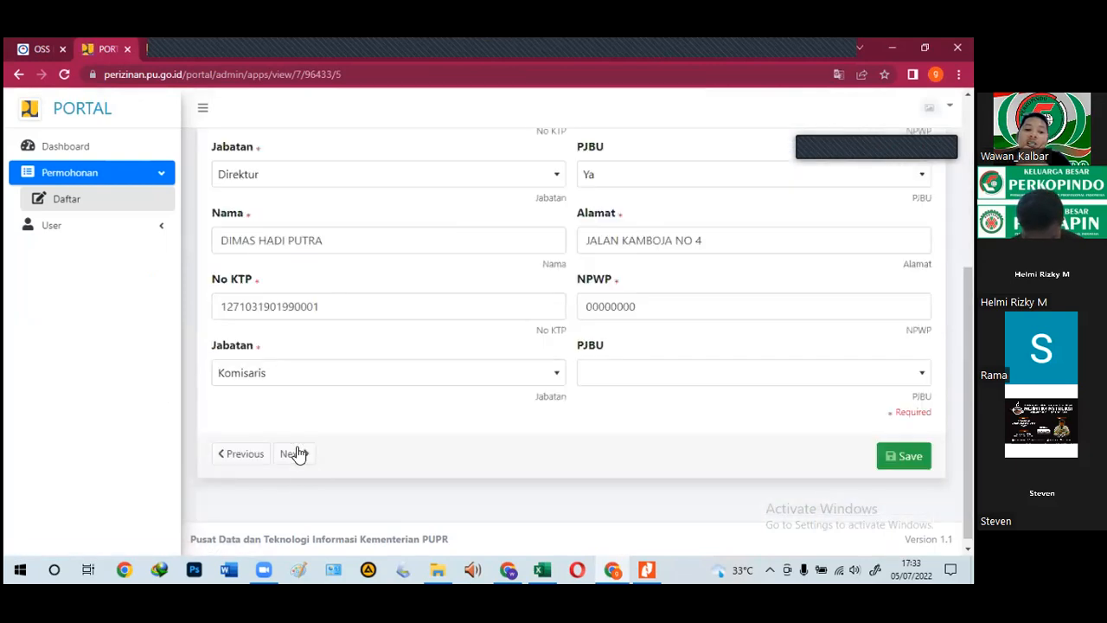
pyautogui.click(297, 450)
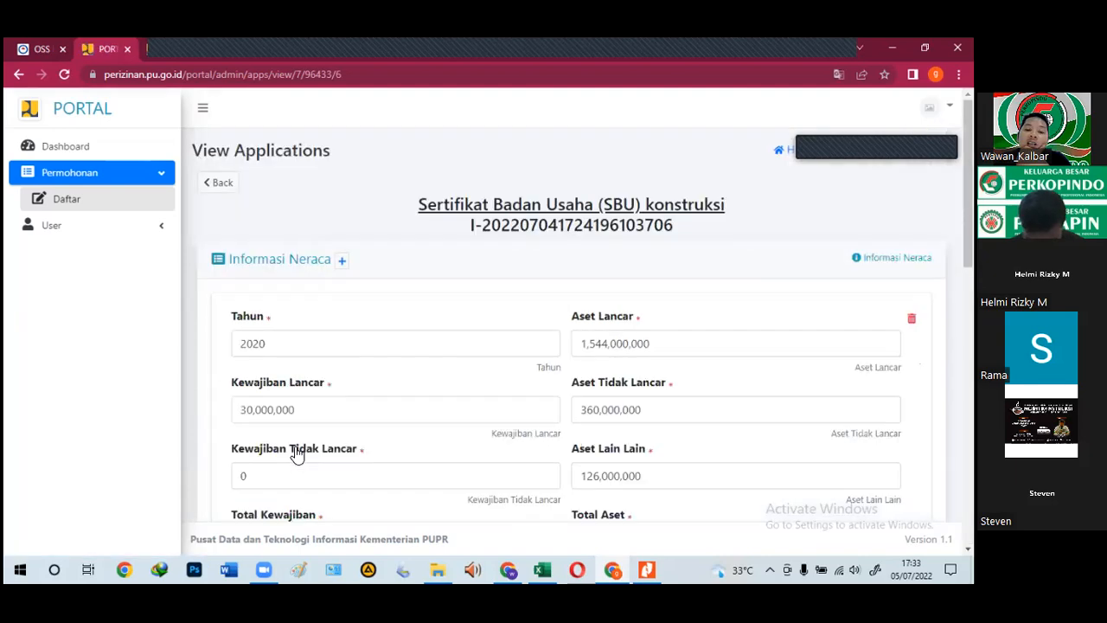
pyautogui.scroll(-10, 296, 446)
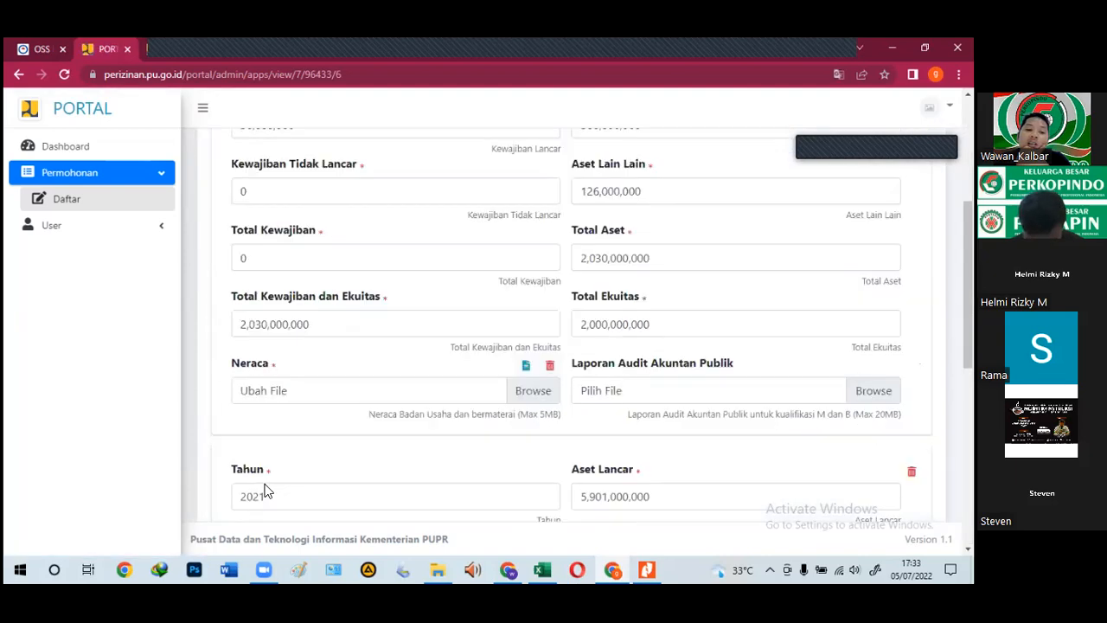
pyautogui.click(289, 457)
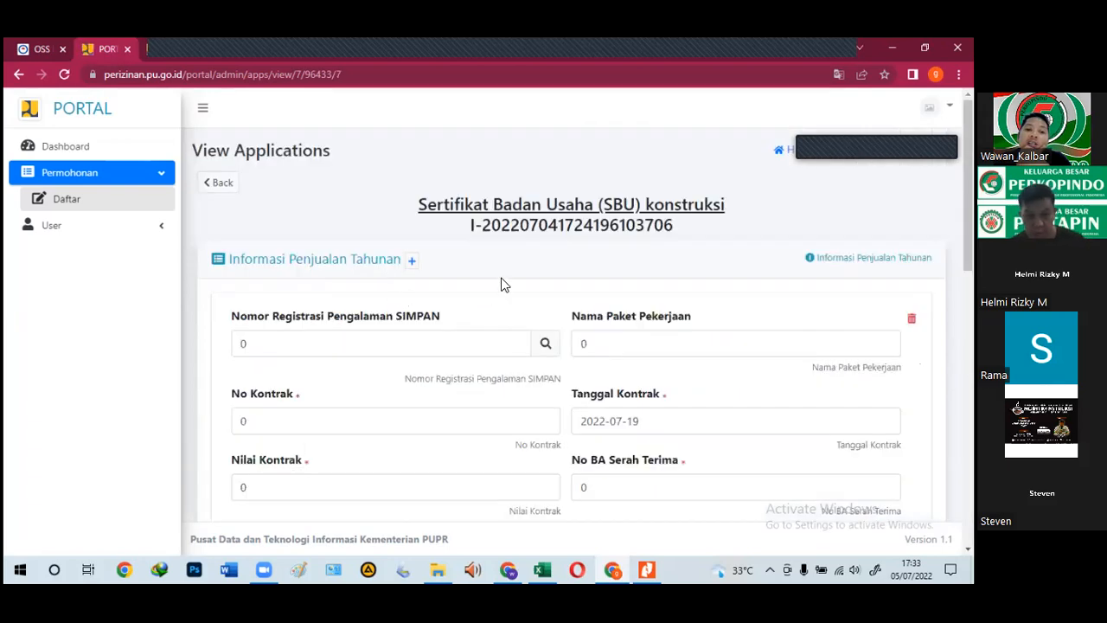
pyautogui.scroll(-2, 358, 223)
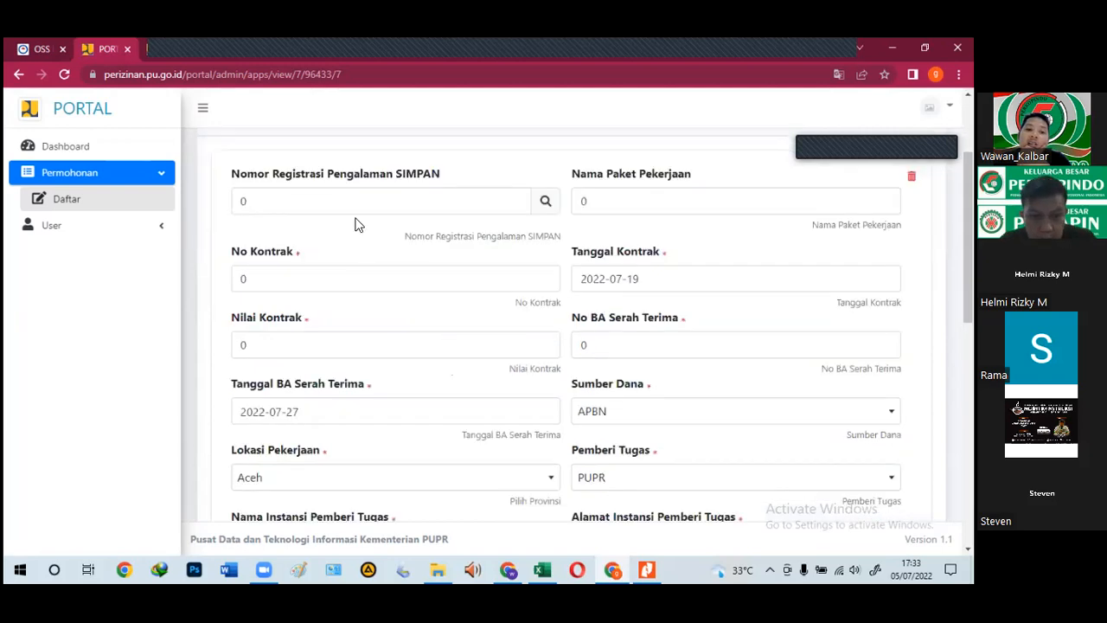
pyautogui.click(363, 205)
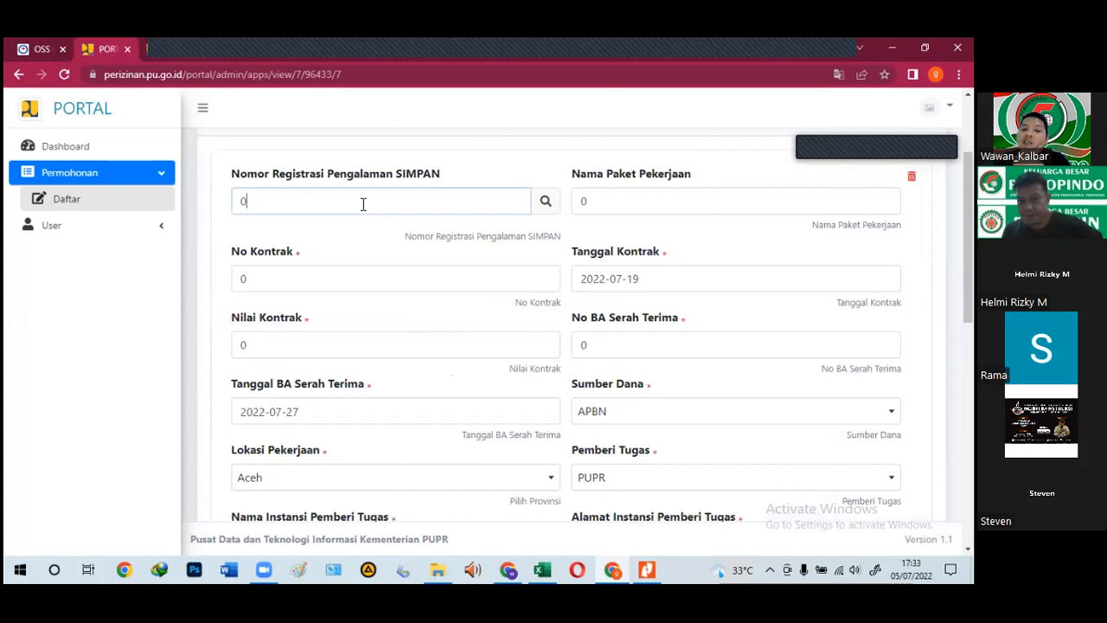
pyautogui.doubleClick(242, 202)
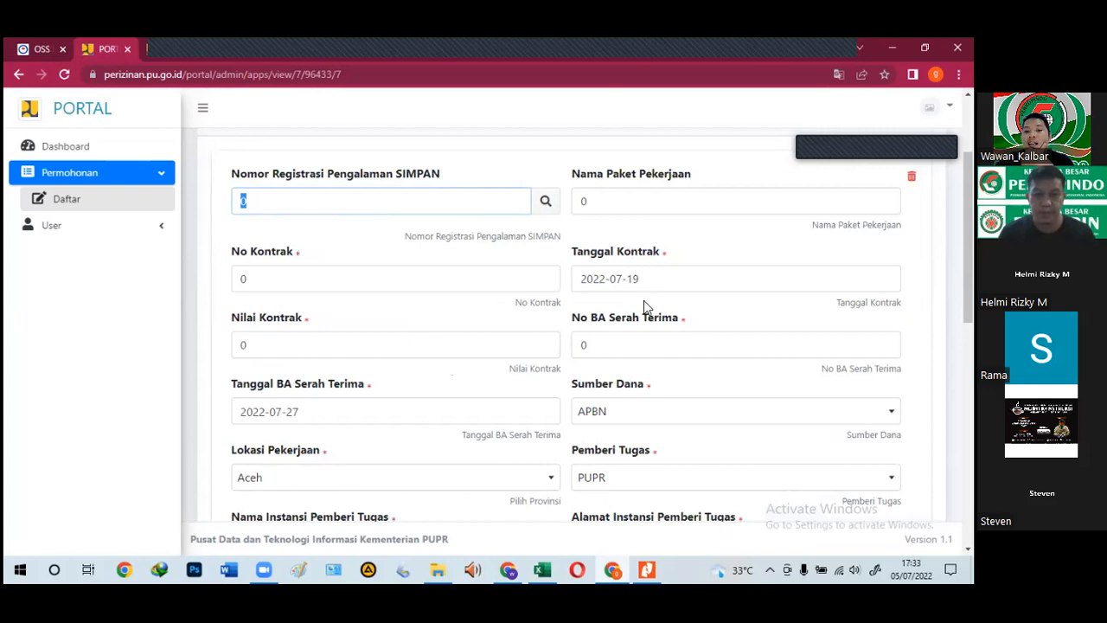
pyautogui.click(371, 280)
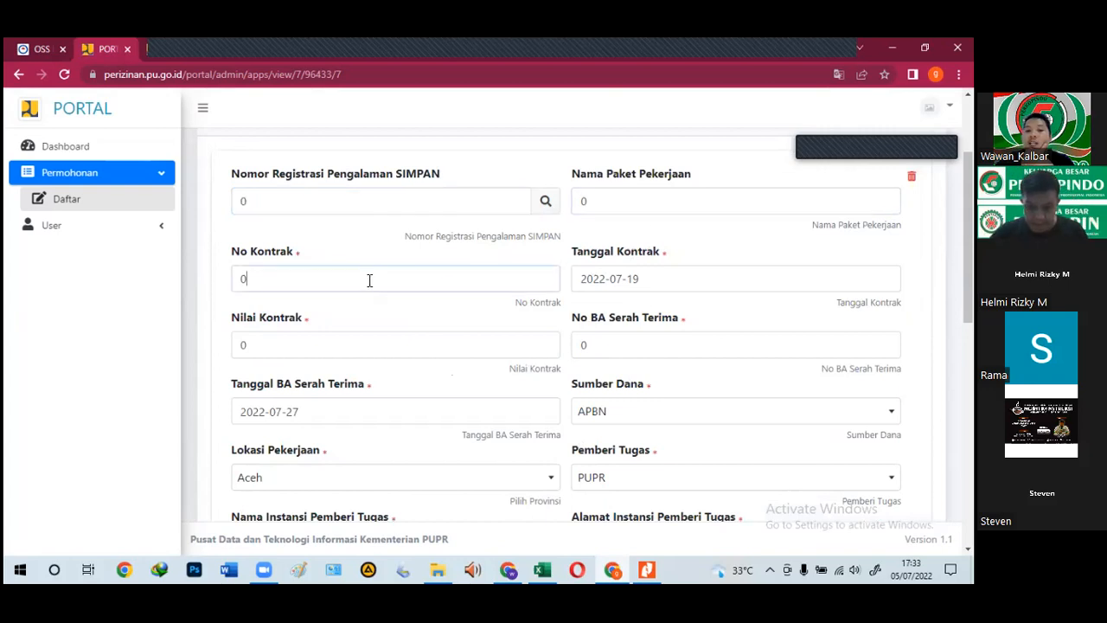
pyautogui.scroll(-2, 496, 265)
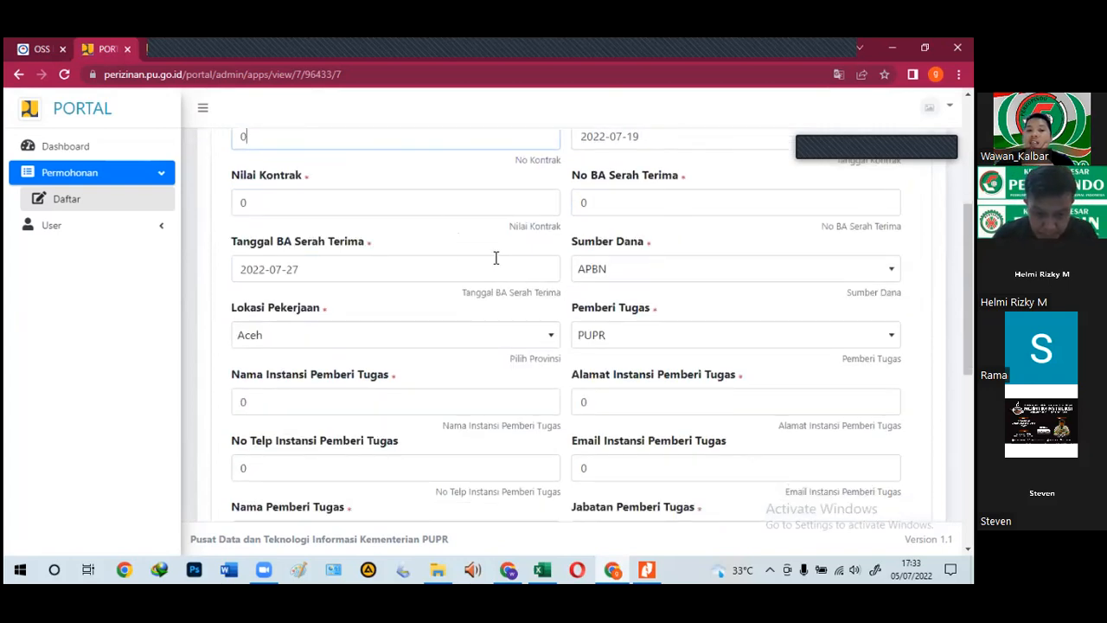
pyautogui.scroll(-1, 531, 271)
pyautogui.scroll(-1, 559, 274)
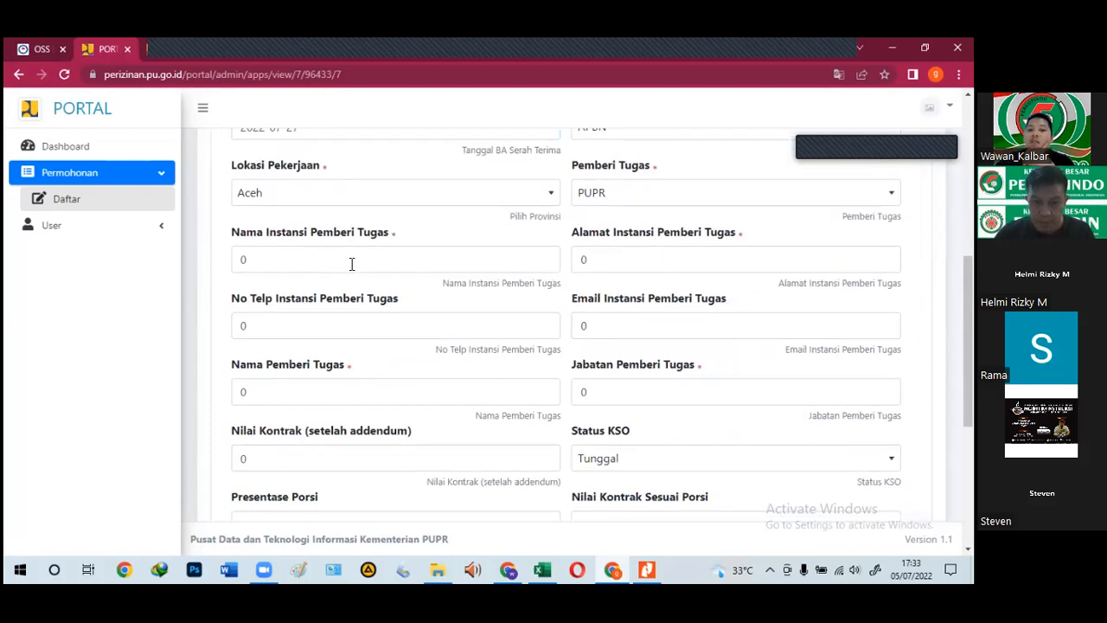
pyautogui.scroll(-1, 352, 263)
pyautogui.scroll(-2, 352, 264)
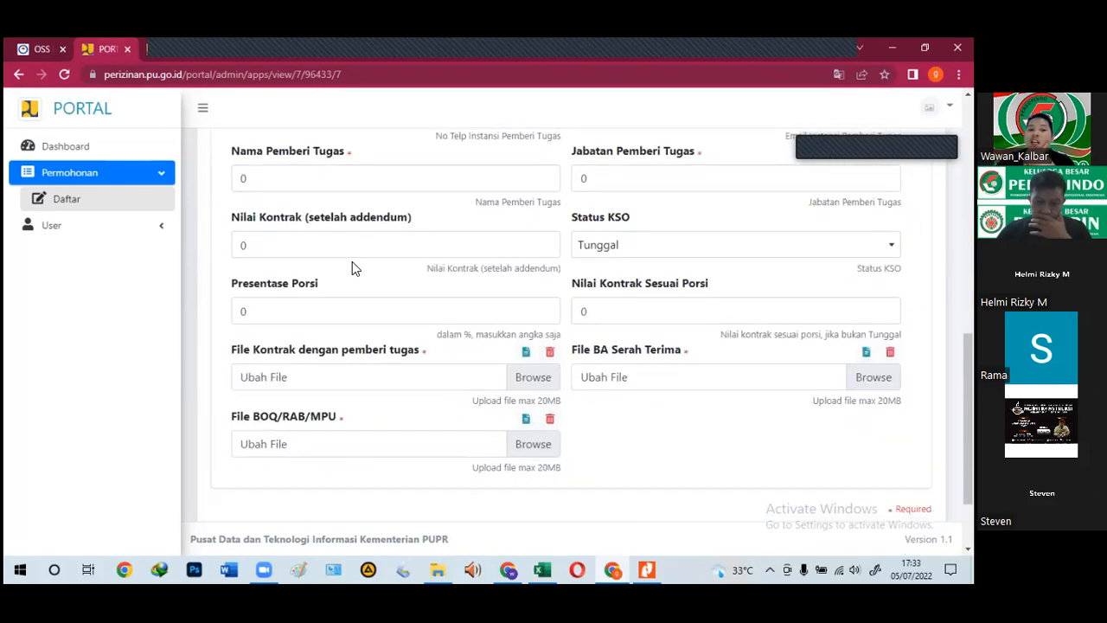
pyautogui.scroll(-1, 352, 261)
pyautogui.scroll(1, 354, 255)
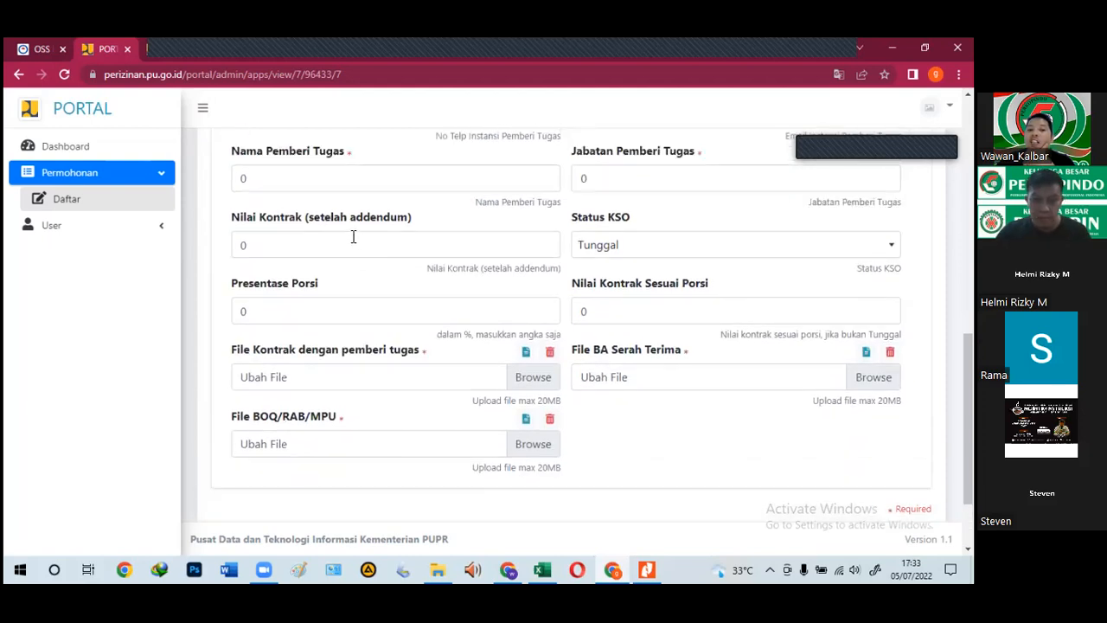
pyautogui.click(299, 242)
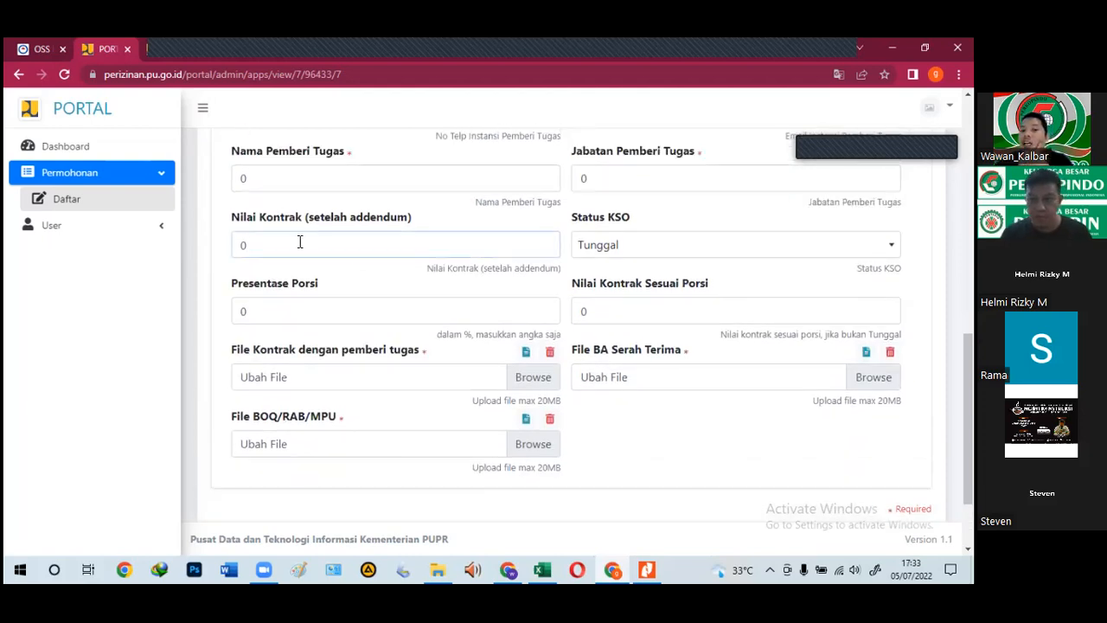
pyautogui.moveTo(350, 315); pyautogui.dragTo(233, 321)
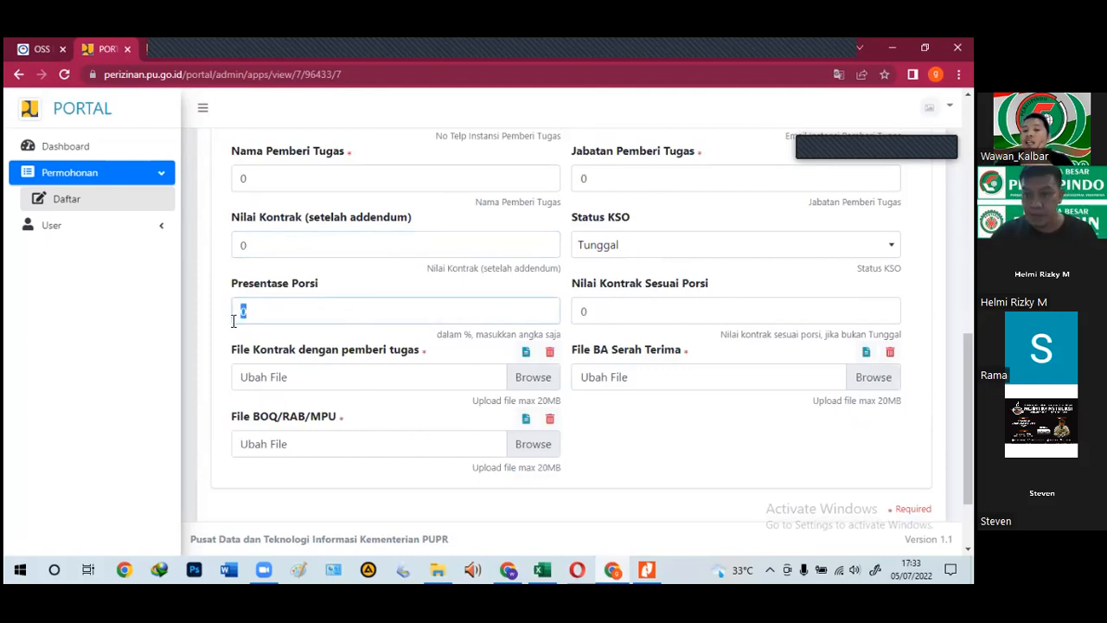
pyautogui.moveTo(616, 308); pyautogui.dragTo(574, 318)
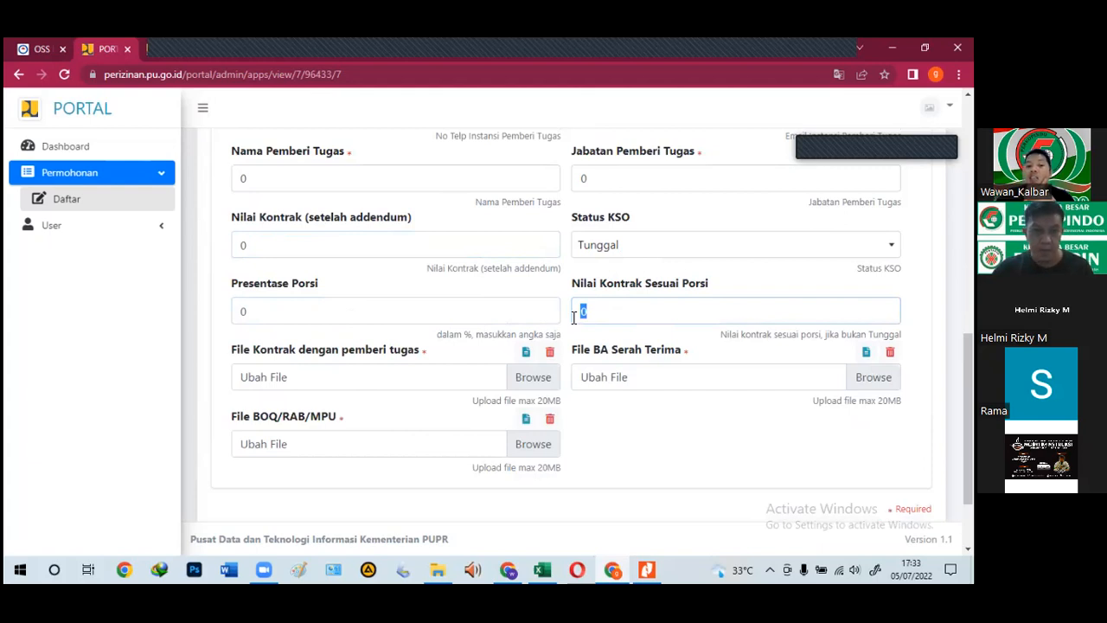
pyautogui.scroll(-2, 575, 320)
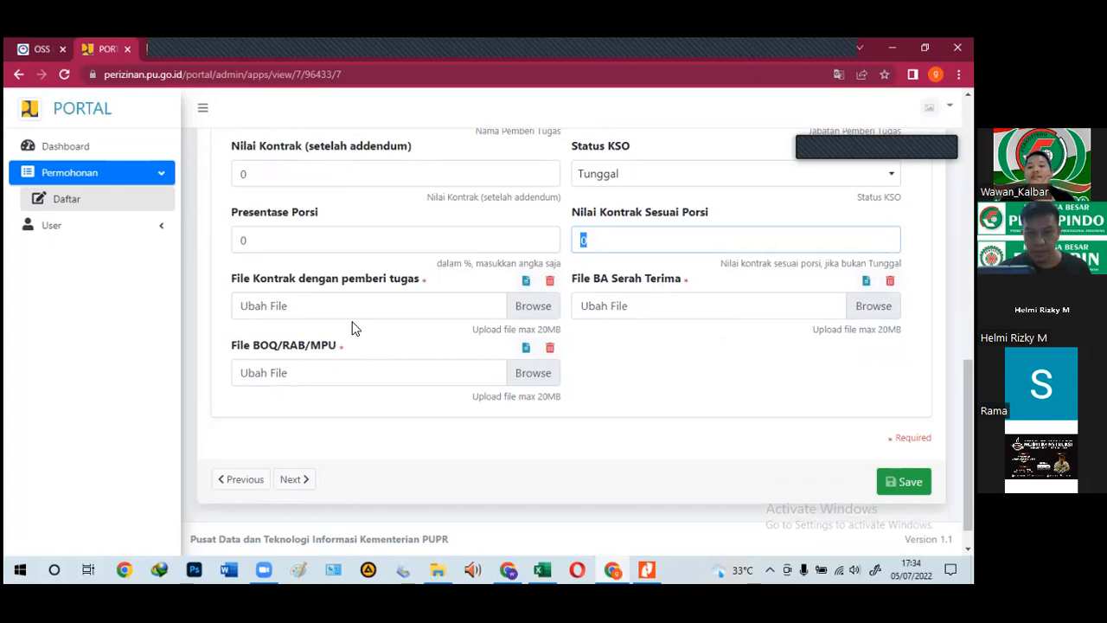
pyautogui.click(668, 316)
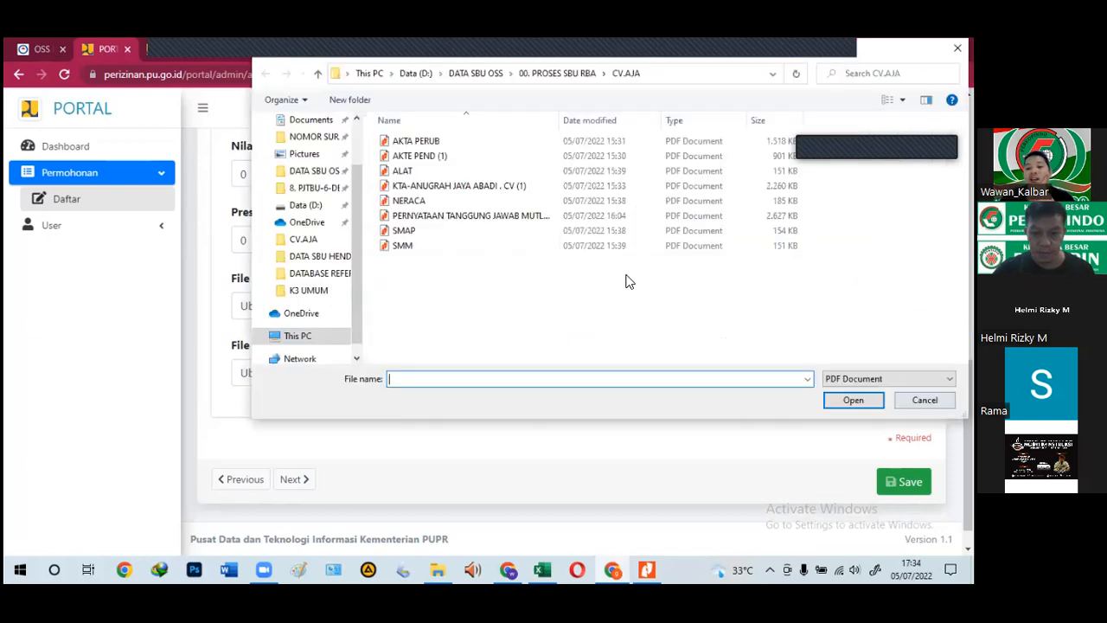
pyautogui.press('Escape')
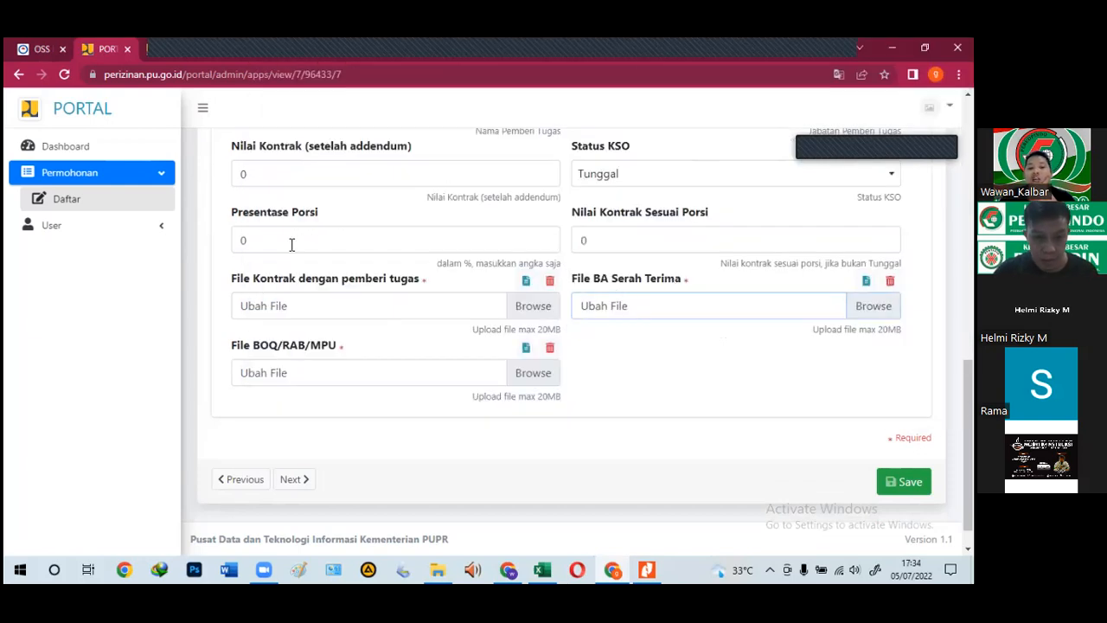
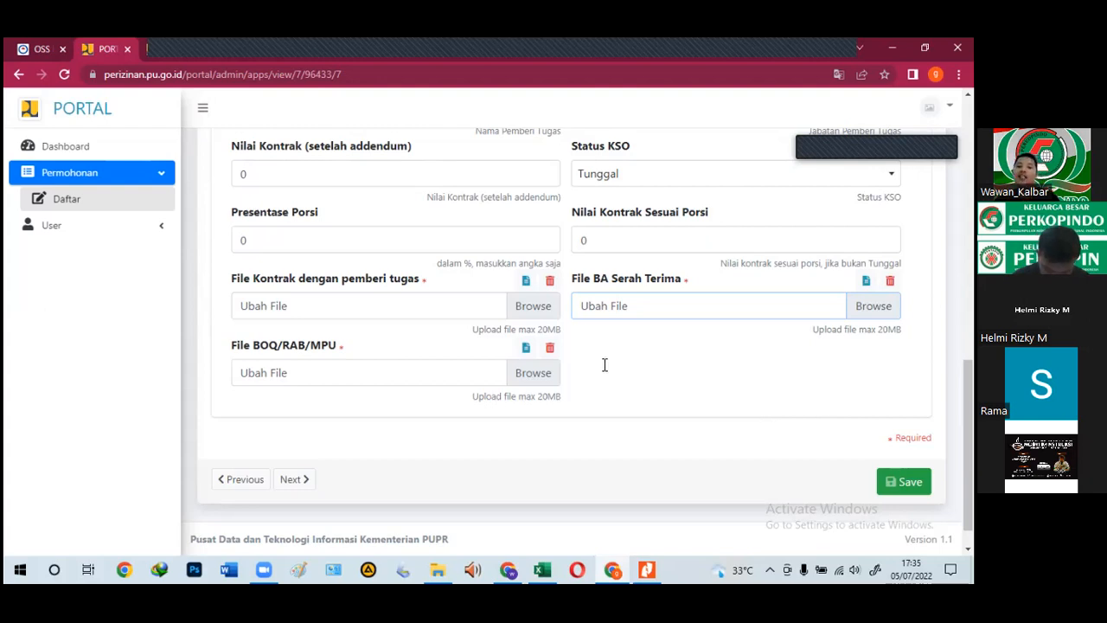
# Step: Scroll up the SBU application form and switch to the company's Excel workbook
pyautogui.scroll(2, 604, 364)
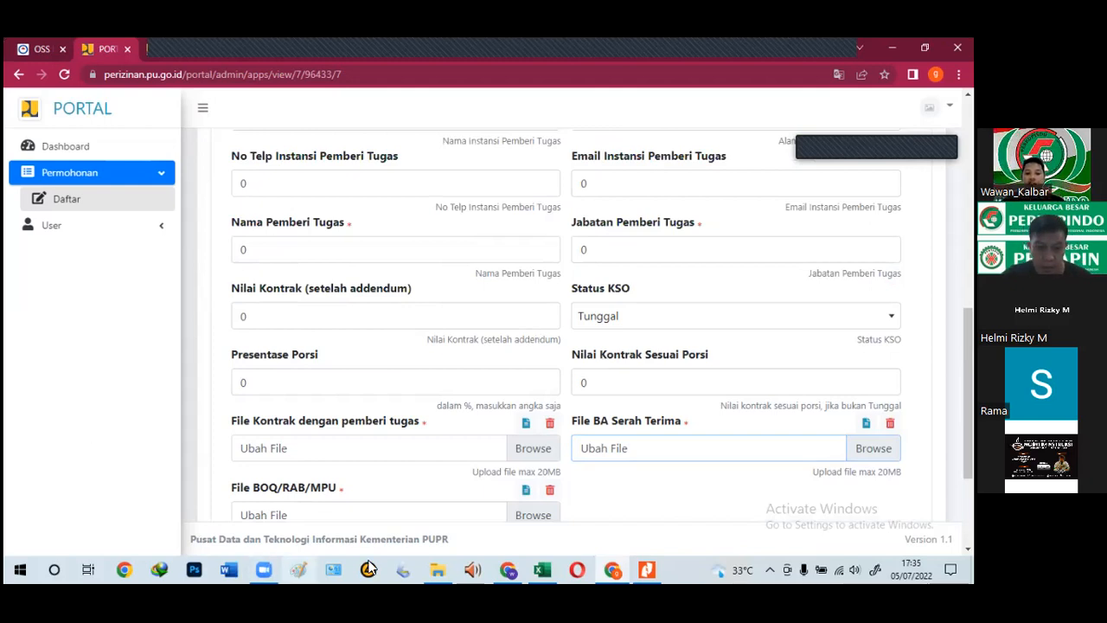
pyautogui.moveTo(545, 569)
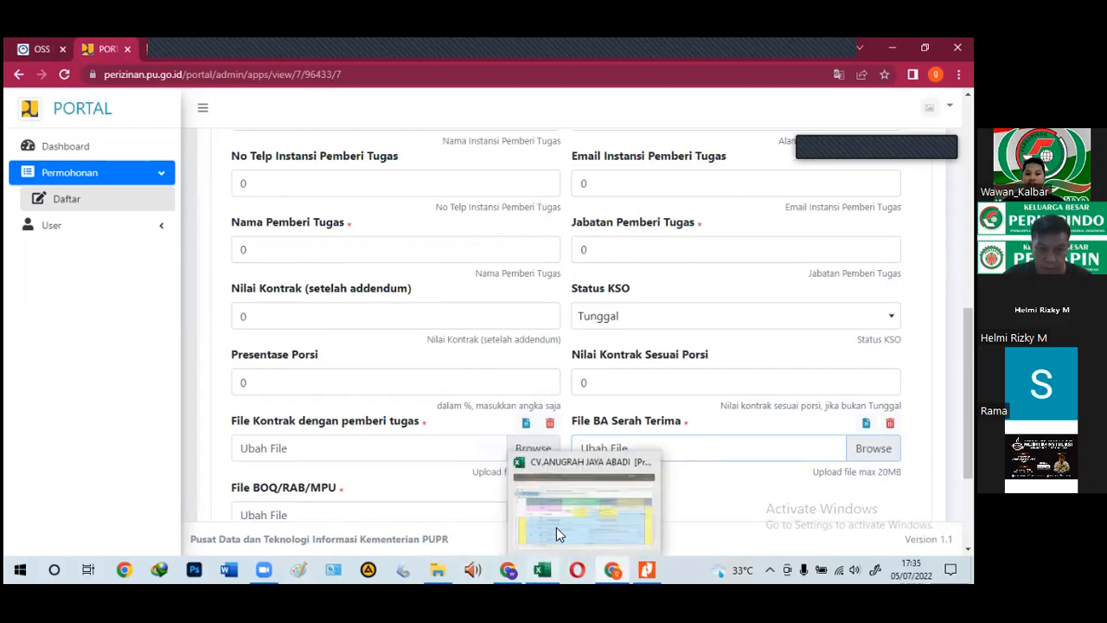
pyautogui.click(556, 528)
# Step: Open the BIDANG SBU sheet and move from the KBLI title column toward Penjualan Tahunan
pyautogui.click(197, 532)
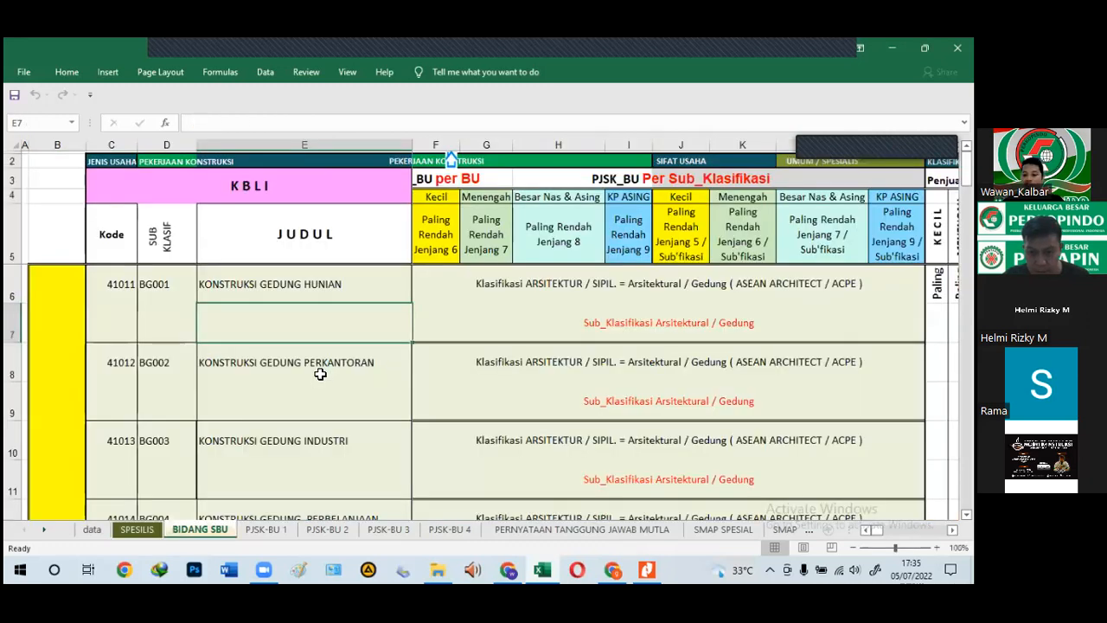
pyautogui.click(321, 372)
pyautogui.press('Right')
pyautogui.press('Right')
pyautogui.press('Right')
pyautogui.press('Right')
pyautogui.press('Right')
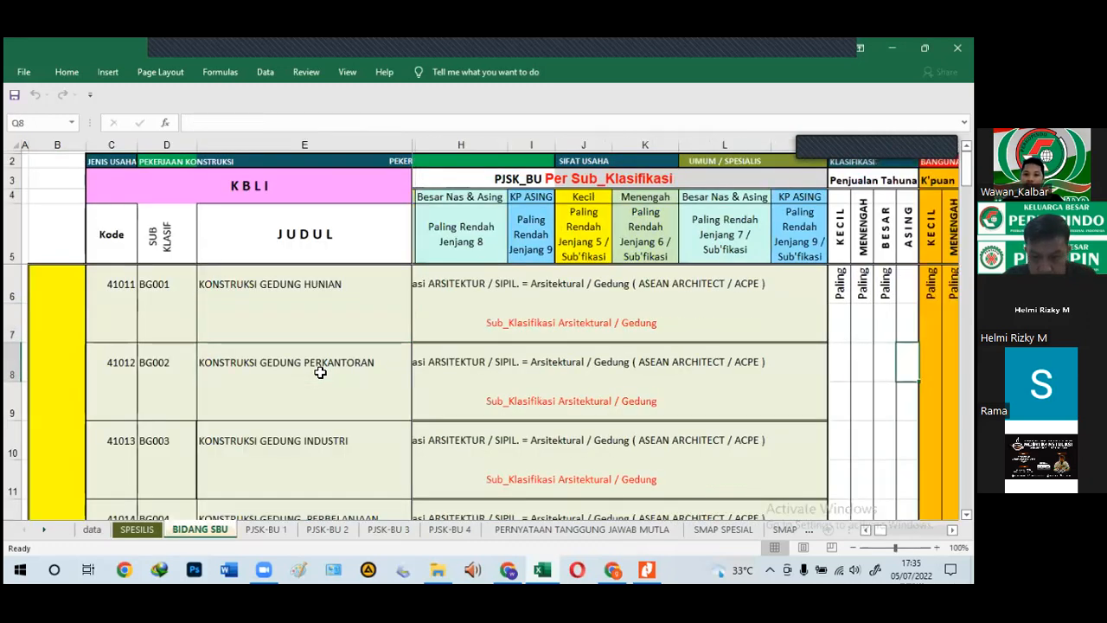
# Step: Read the small, medium and large annual-sales thresholds in N6, O6 and P6, dismissing Protected View warnings
pyautogui.click(746, 286)
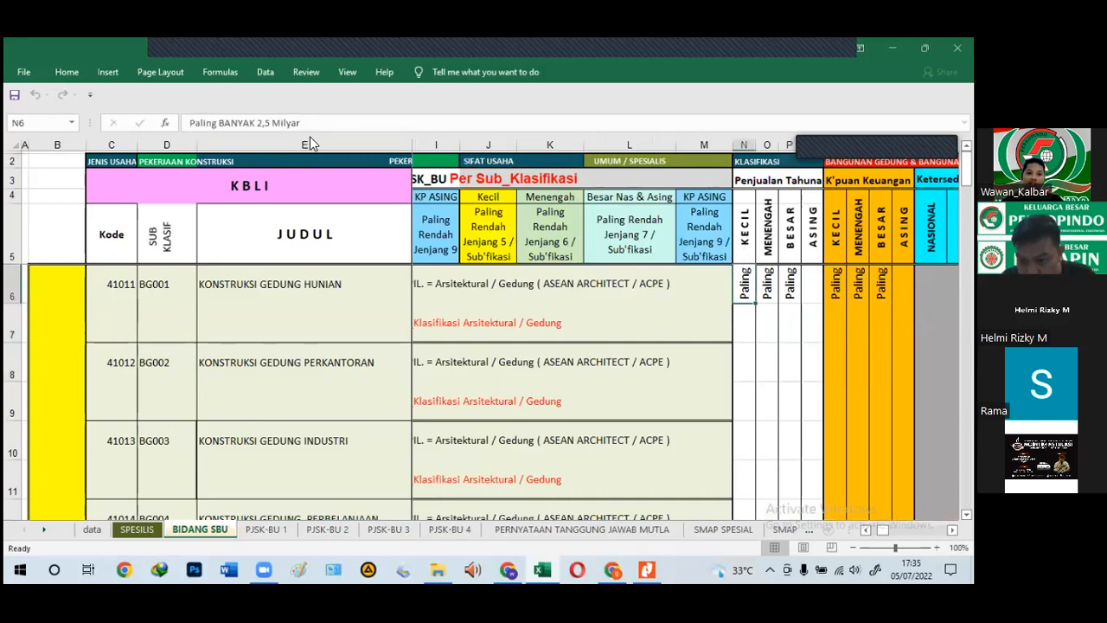
pyautogui.click(544, 342)
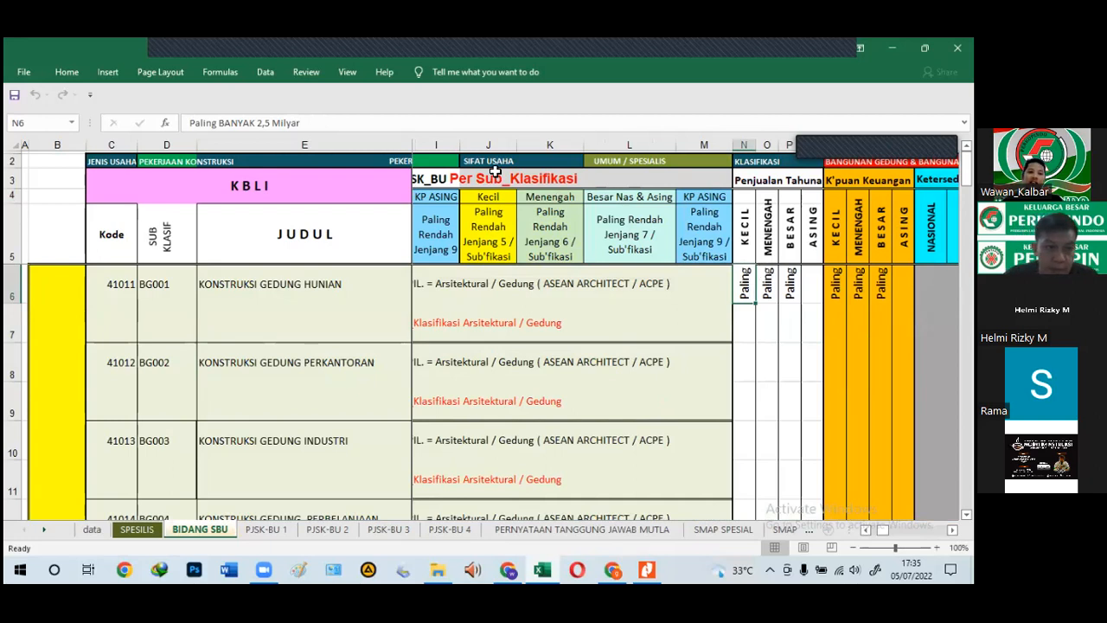
pyautogui.press('Right')
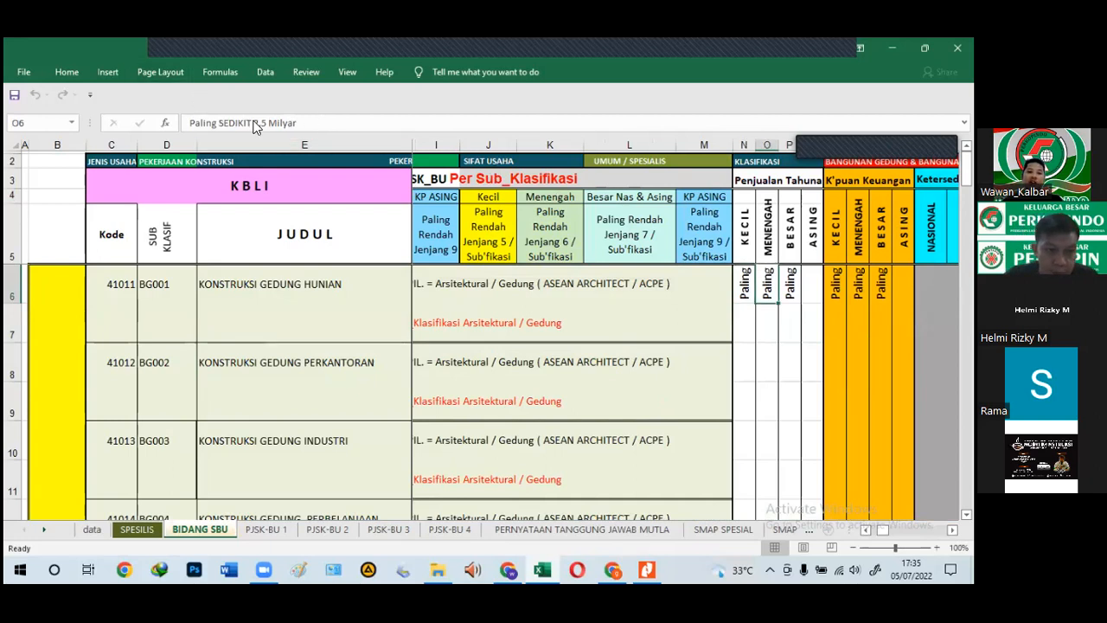
pyautogui.click(303, 124)
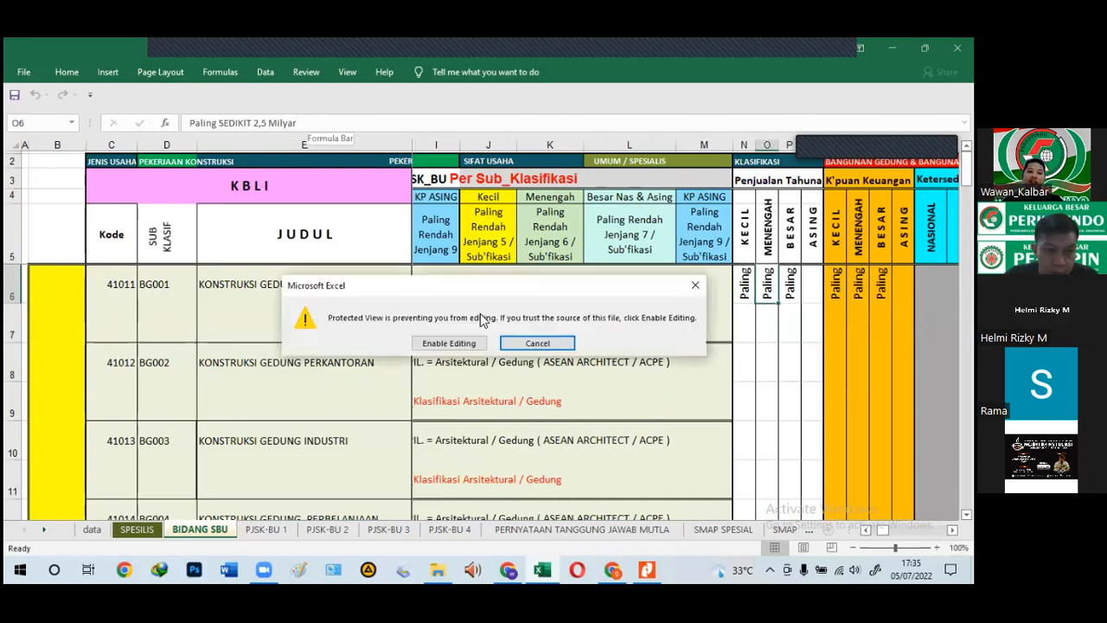
pyautogui.click(519, 343)
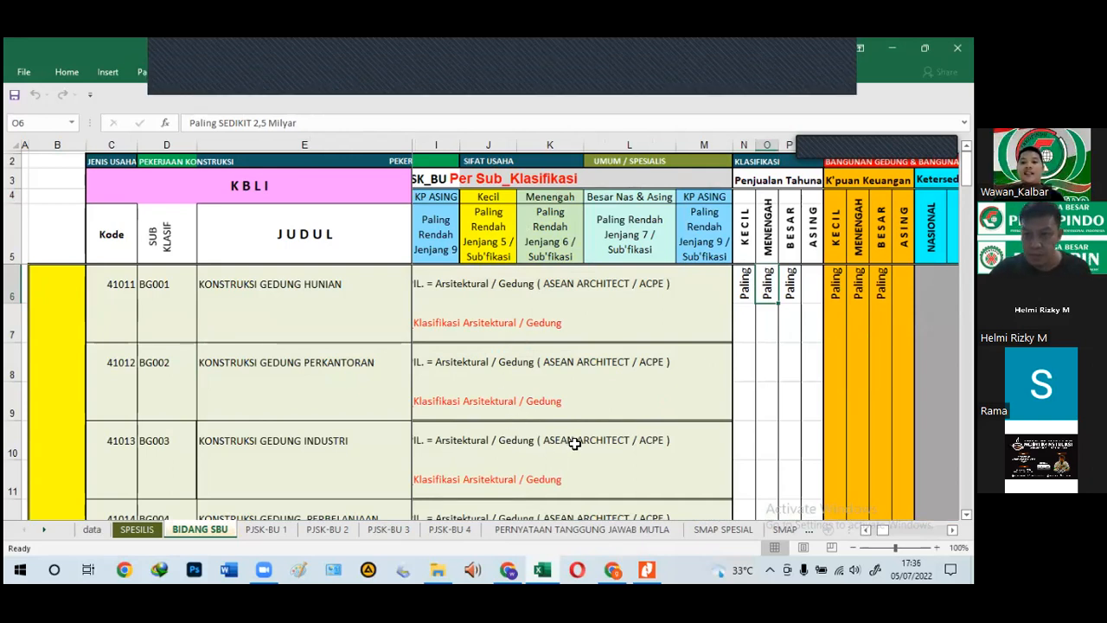
pyautogui.click(793, 285)
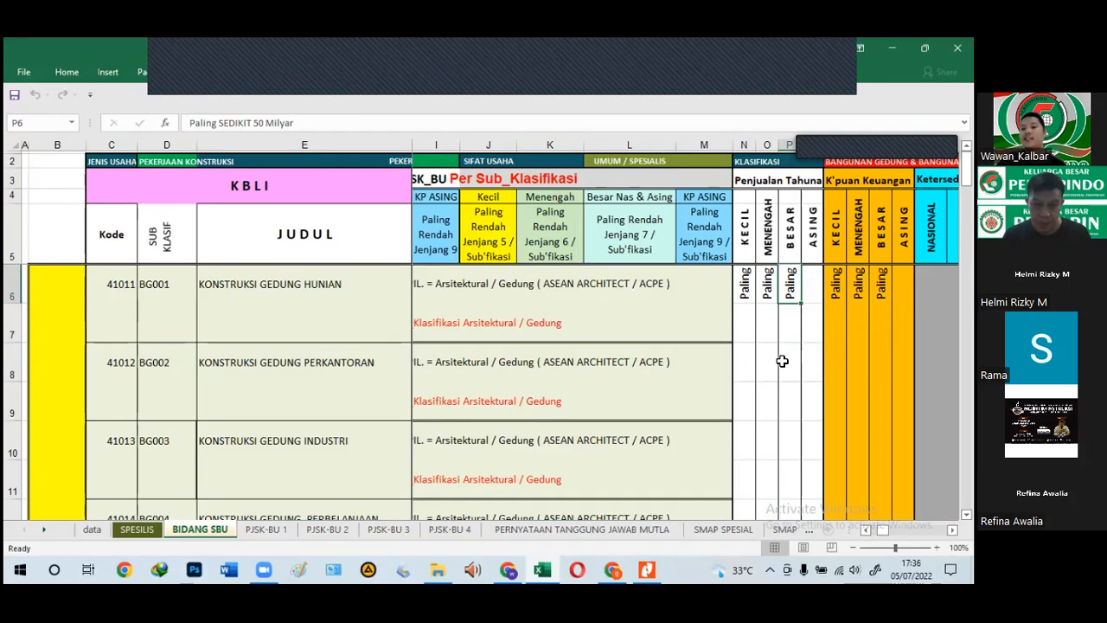
pyautogui.scroll(-6, 794, 350)
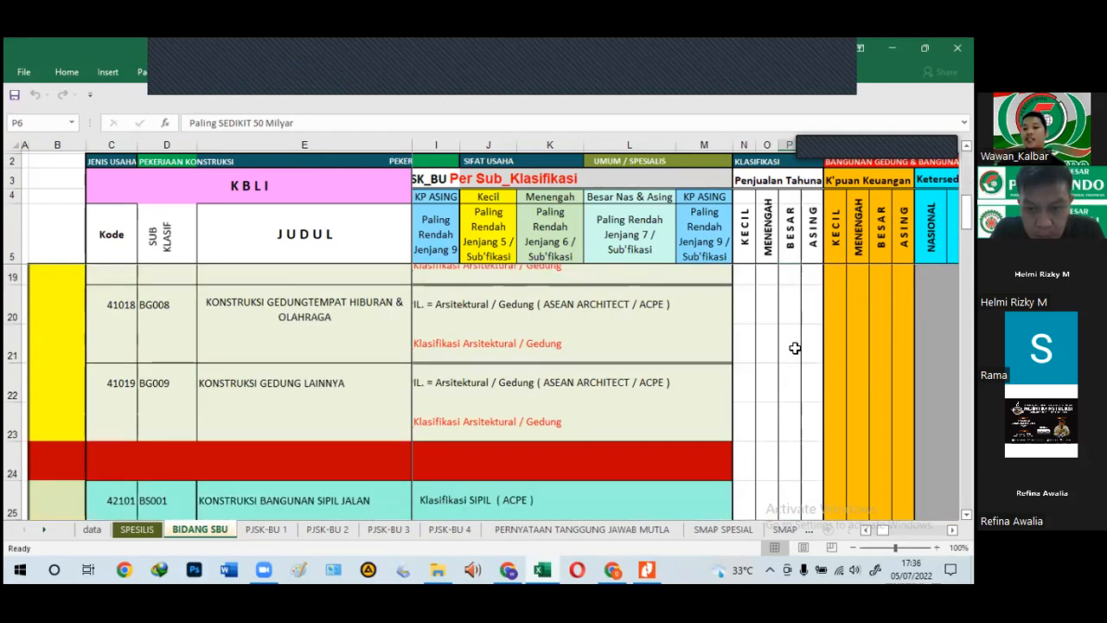
pyautogui.scroll(-6, 797, 346)
pyautogui.scroll(-5, 800, 345)
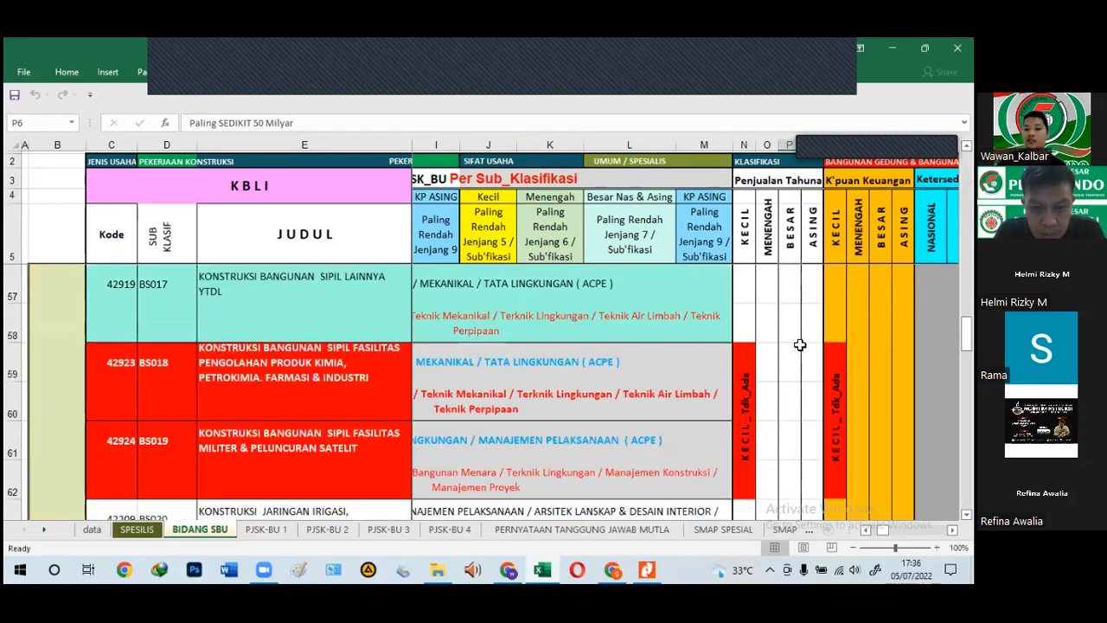
pyautogui.scroll(3, 800, 345)
pyautogui.scroll(3, 800, 345)
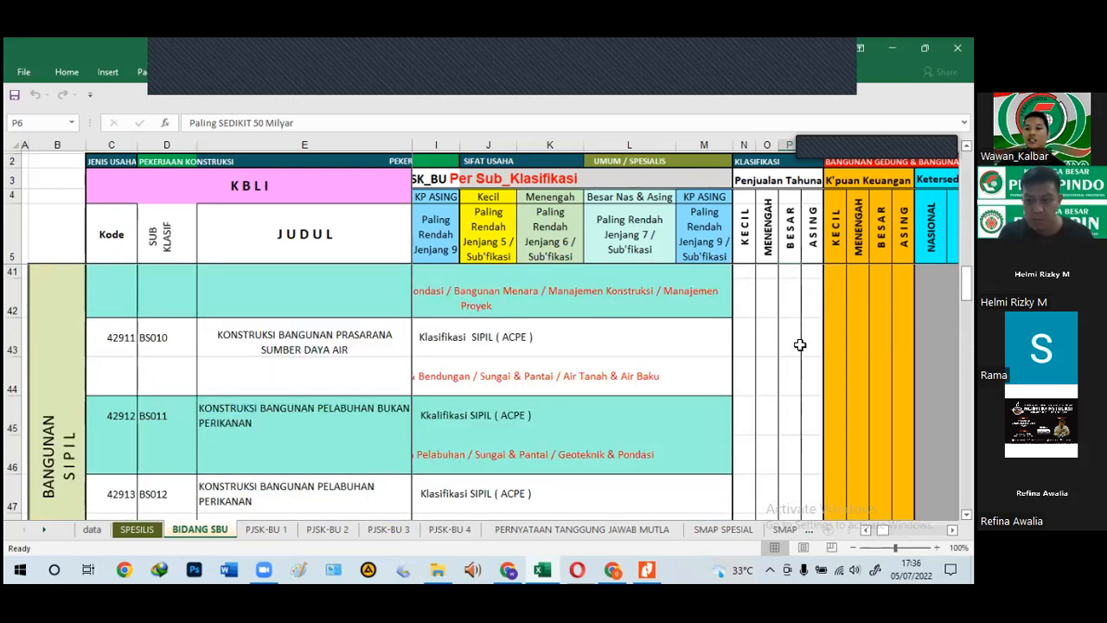
pyautogui.scroll(2, 801, 345)
pyautogui.scroll(-5, 800, 345)
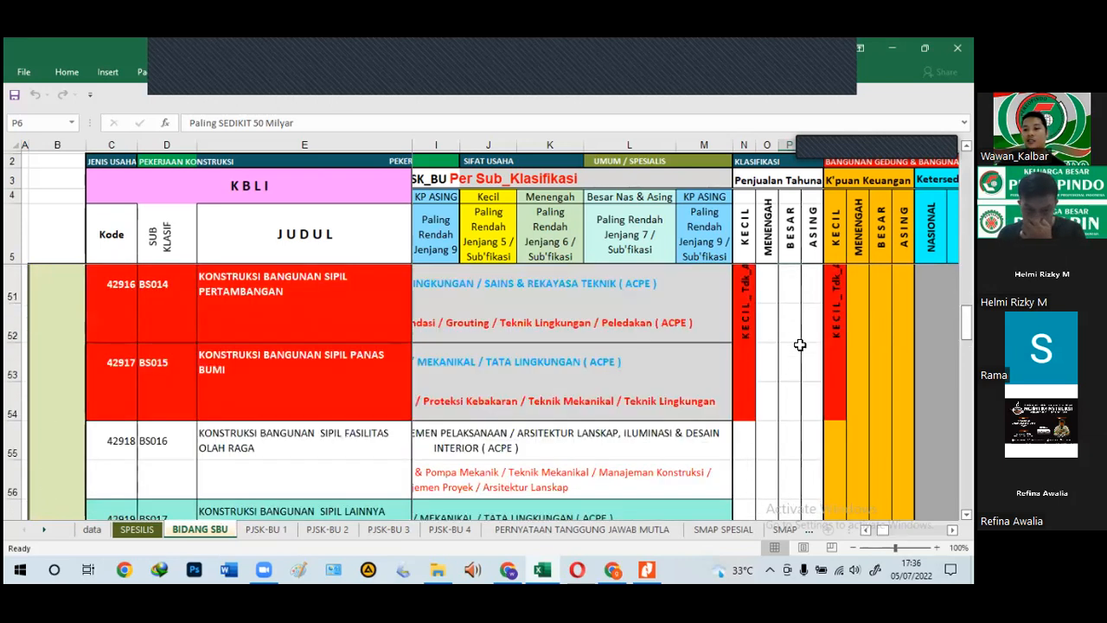
pyautogui.scroll(7, 800, 345)
pyautogui.scroll(-1, 800, 345)
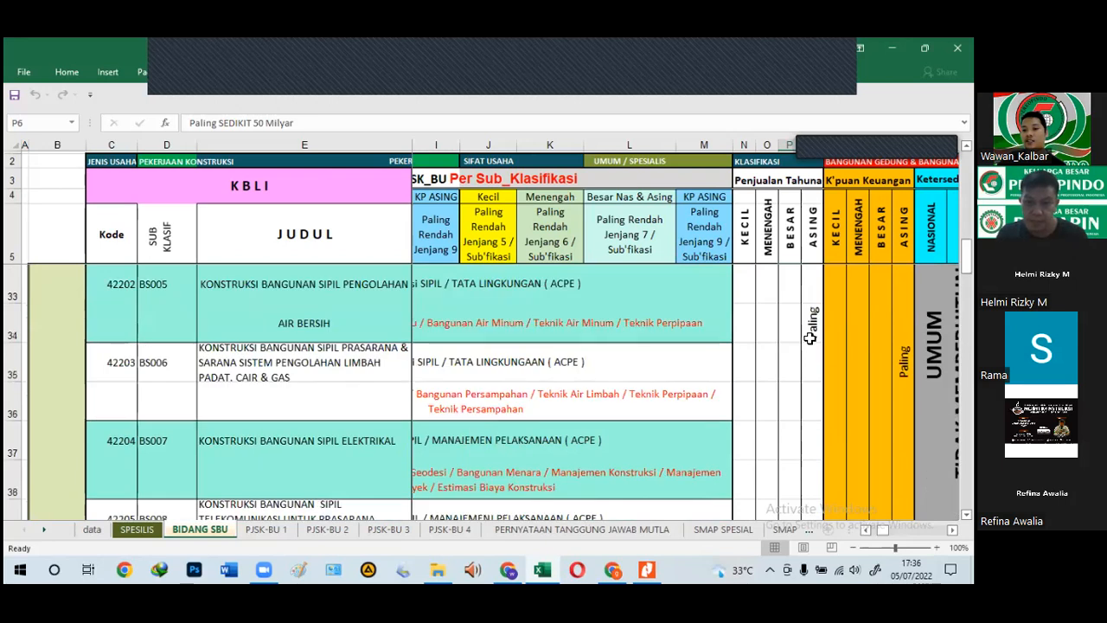
pyautogui.click(813, 327)
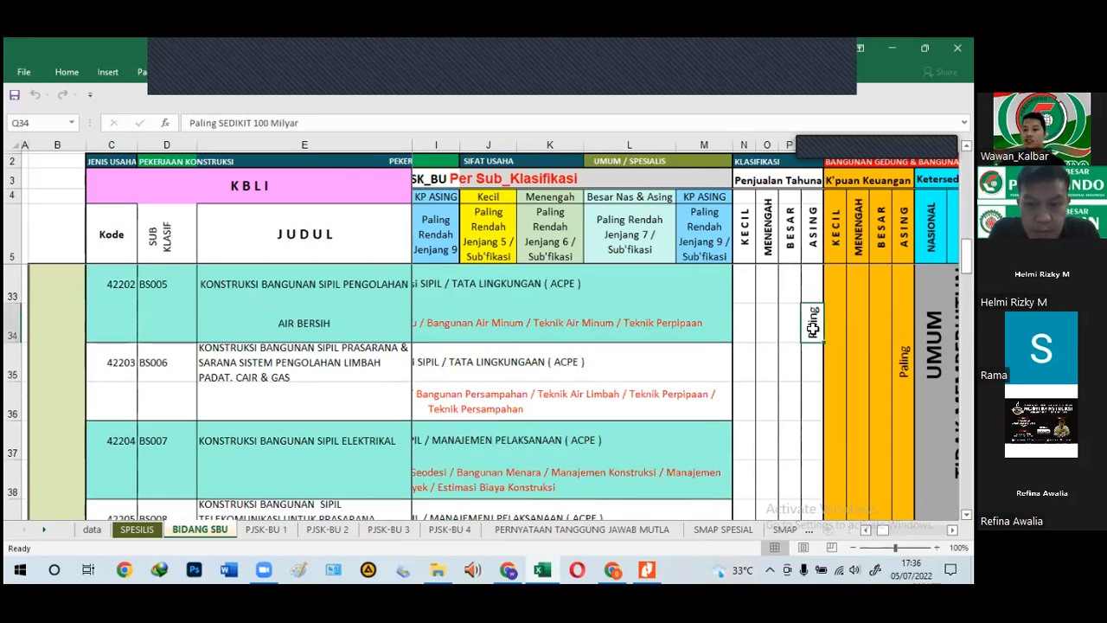
pyautogui.press('Right')
pyautogui.press('Right')
pyautogui.press('Right')
pyautogui.scroll(9, 813, 327)
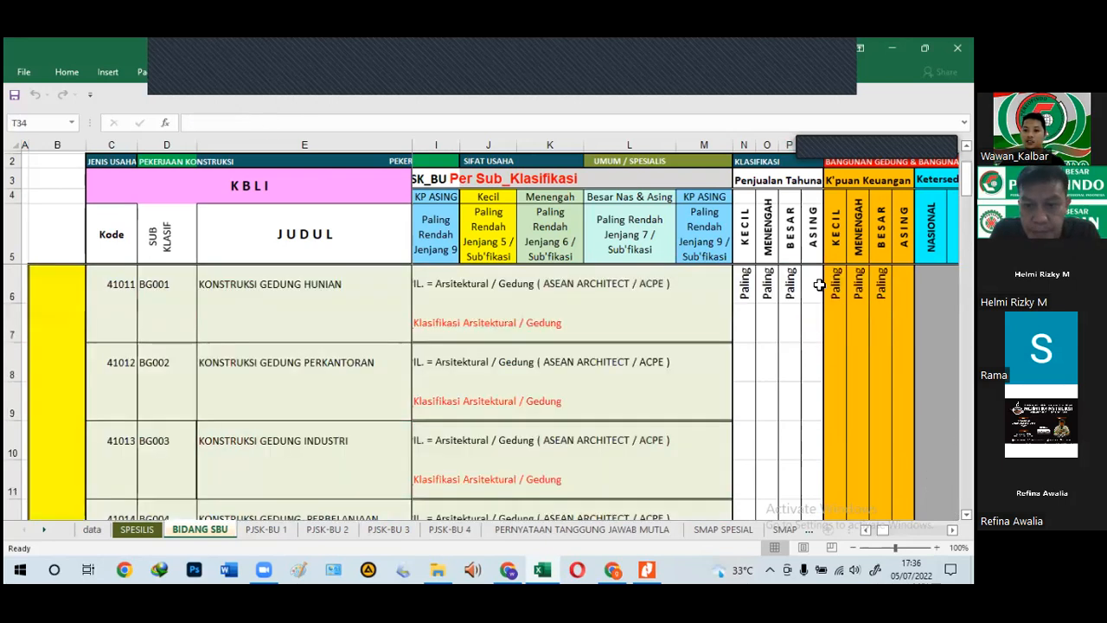
pyautogui.click(835, 290)
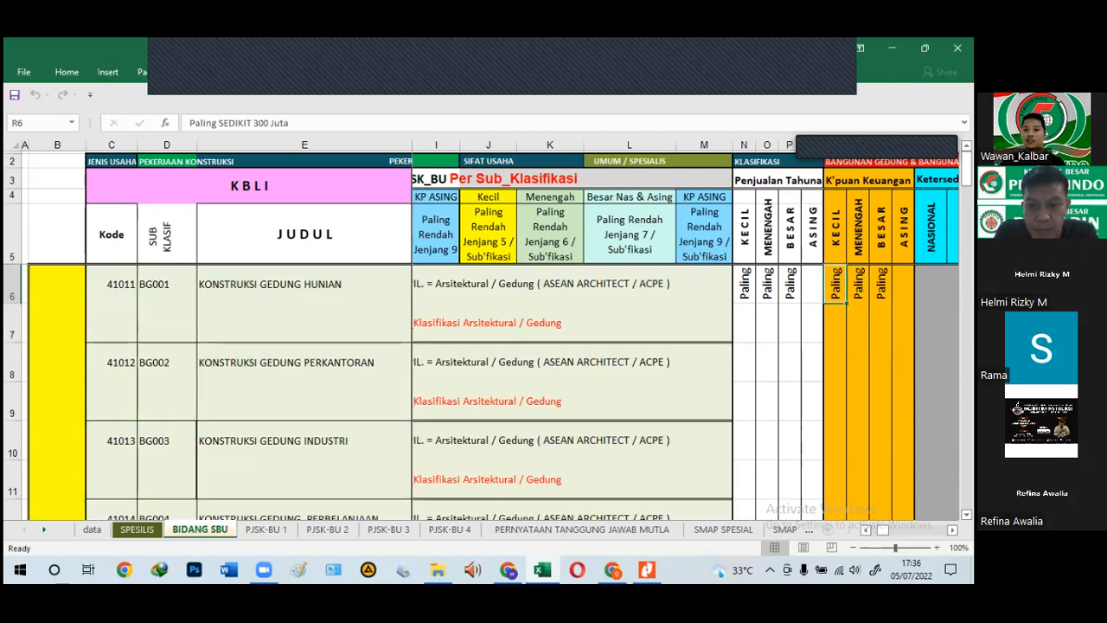
pyautogui.click(882, 284)
pyautogui.click(932, 284)
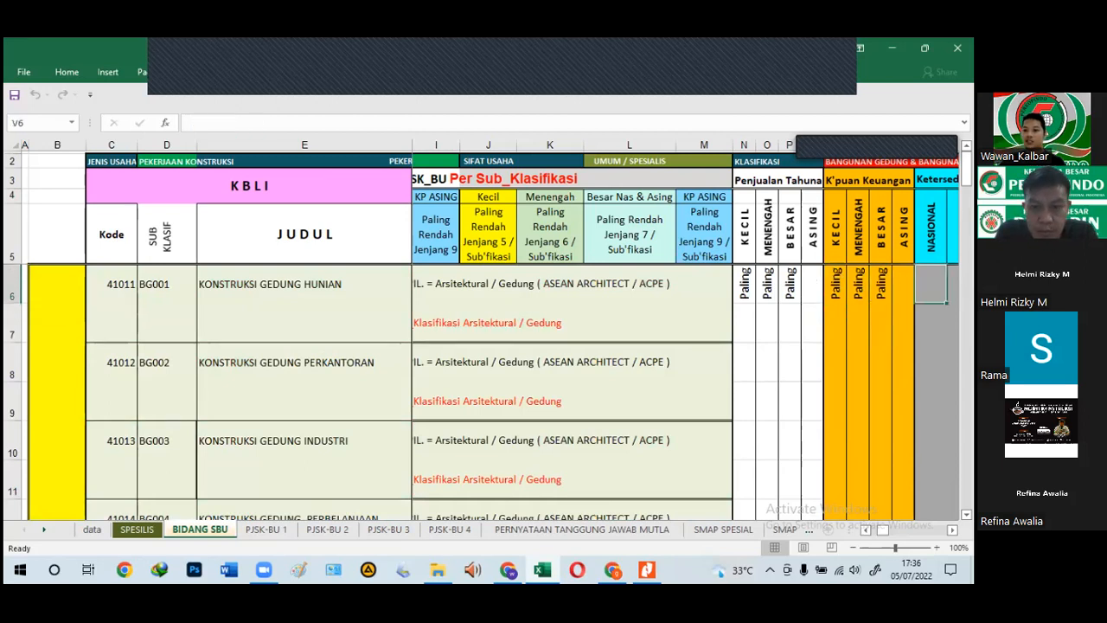
pyautogui.press('Right')
pyautogui.press('Right')
pyautogui.press('Right')
pyautogui.press('Right')
pyautogui.press('Right')
pyautogui.press('Right')
pyautogui.press('Right')
pyautogui.press('Right')
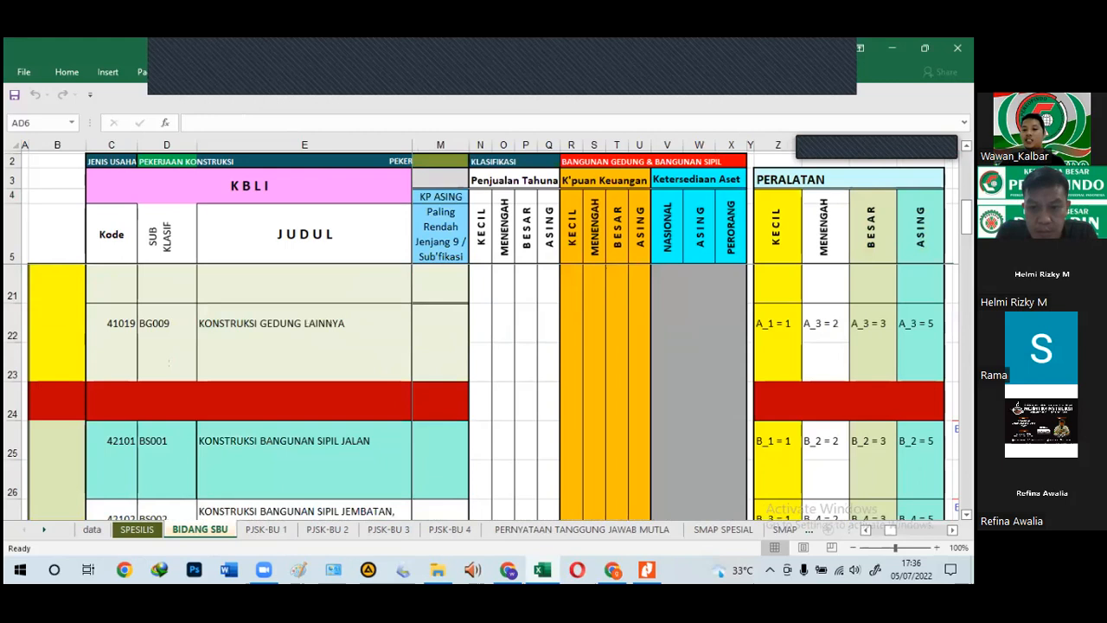
pyautogui.press('Right')
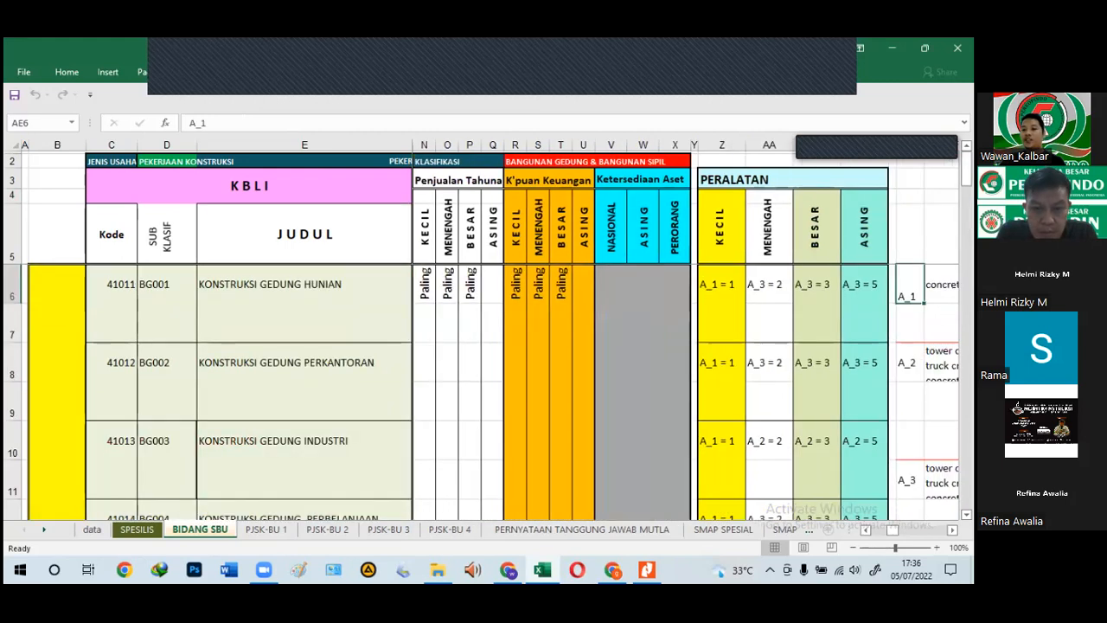
pyautogui.press('Right')
pyautogui.press('Right')
pyautogui.press('Right')
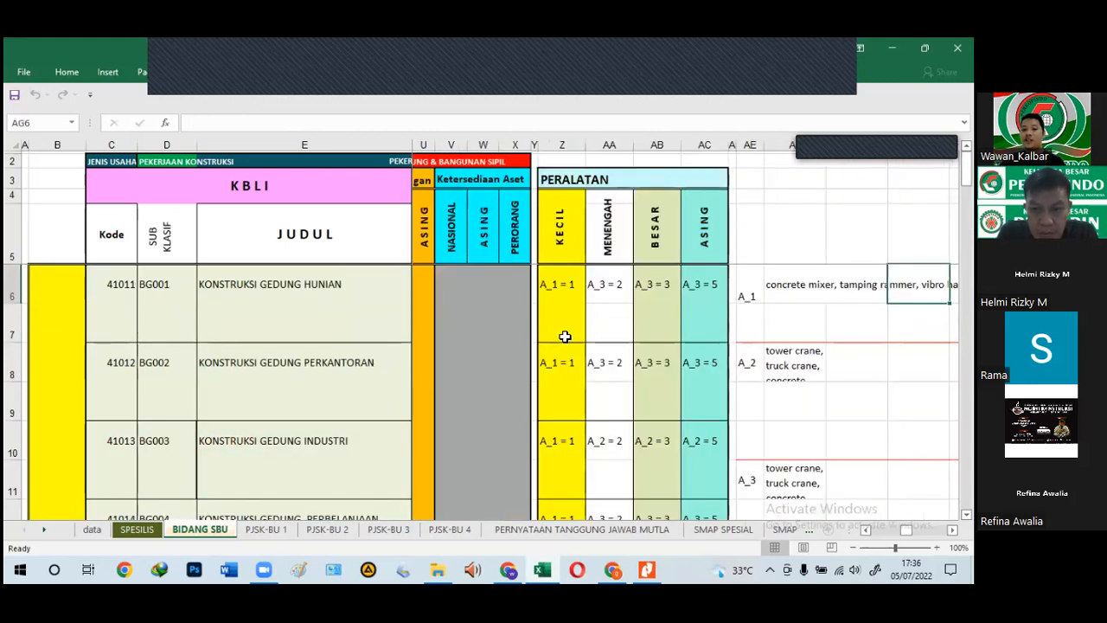
pyautogui.press('Left')
pyautogui.press('Left')
pyautogui.press('Left')
pyautogui.press('Left')
pyautogui.press('Left')
pyautogui.press('Left')
pyautogui.press('Left')
pyautogui.press('Left')
pyautogui.press('Left')
pyautogui.press('Left')
pyautogui.press('Left')
pyautogui.press('Left')
pyautogui.press('Left')
pyautogui.press('Left')
pyautogui.press('Left')
pyautogui.press('Left')
pyautogui.press('Left')
pyautogui.press('Left')
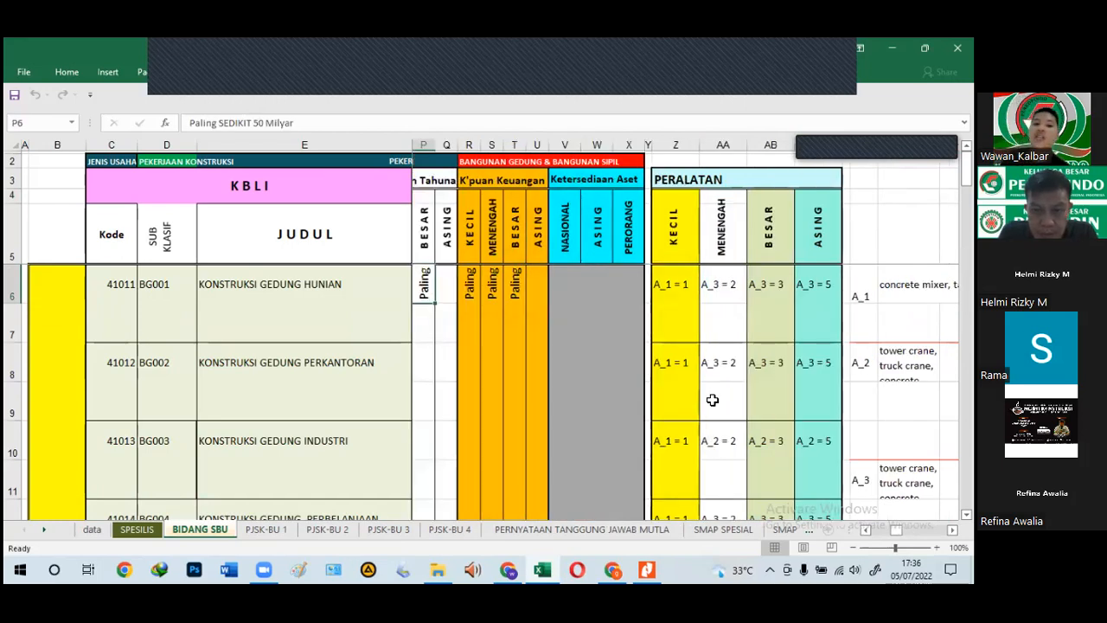
pyautogui.press('Left')
pyautogui.press('Left')
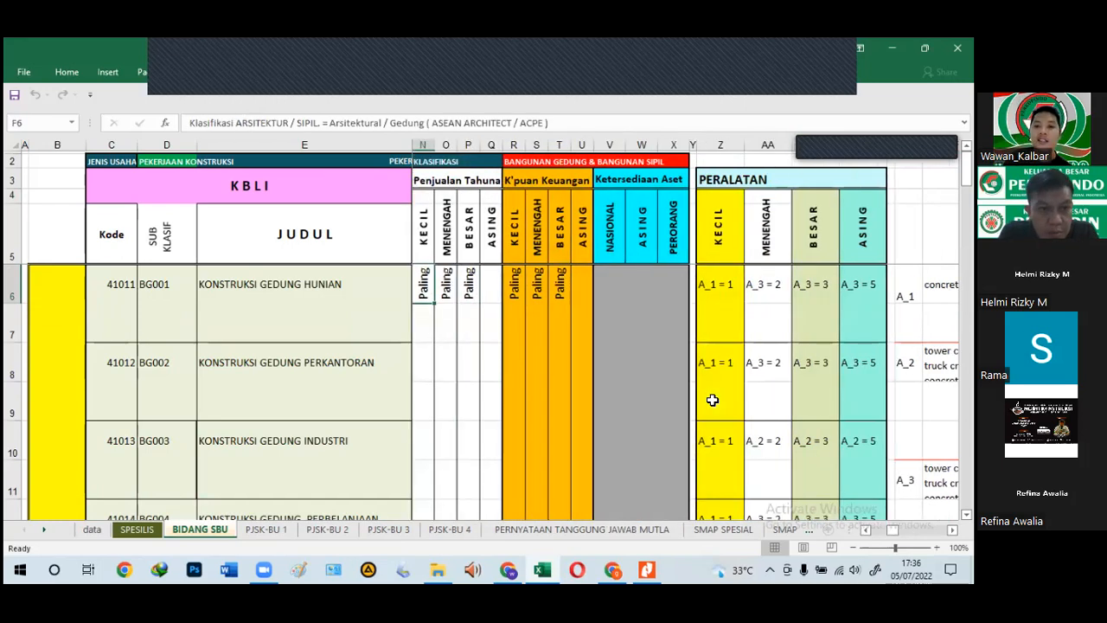
pyautogui.press('Right')
pyautogui.press('Right')
pyautogui.press('Right')
pyautogui.press('Right')
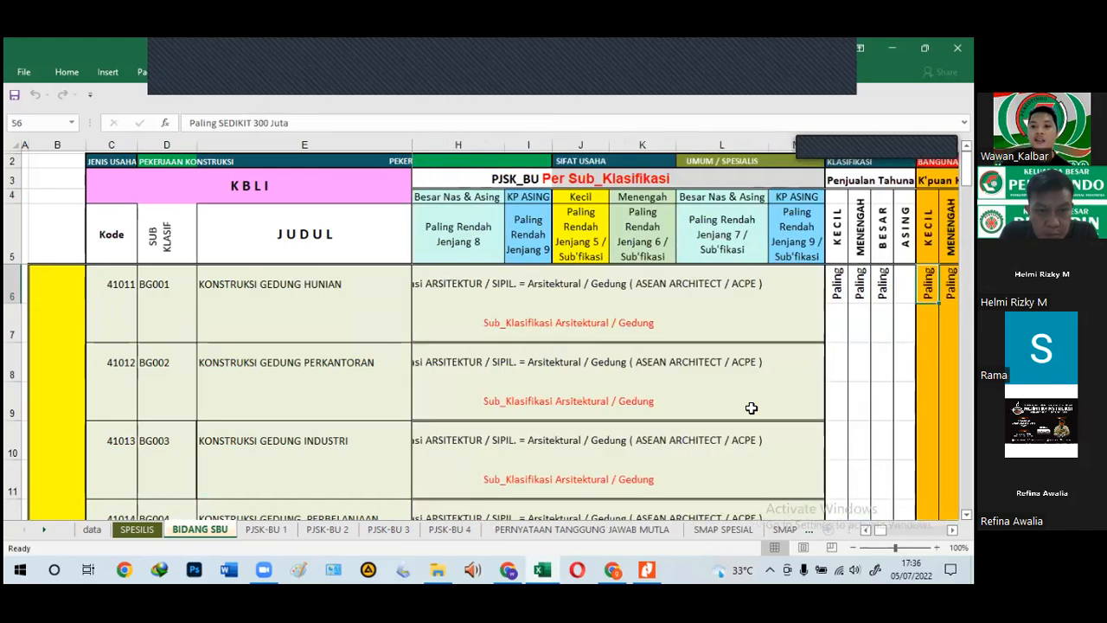
pyautogui.click(776, 179)
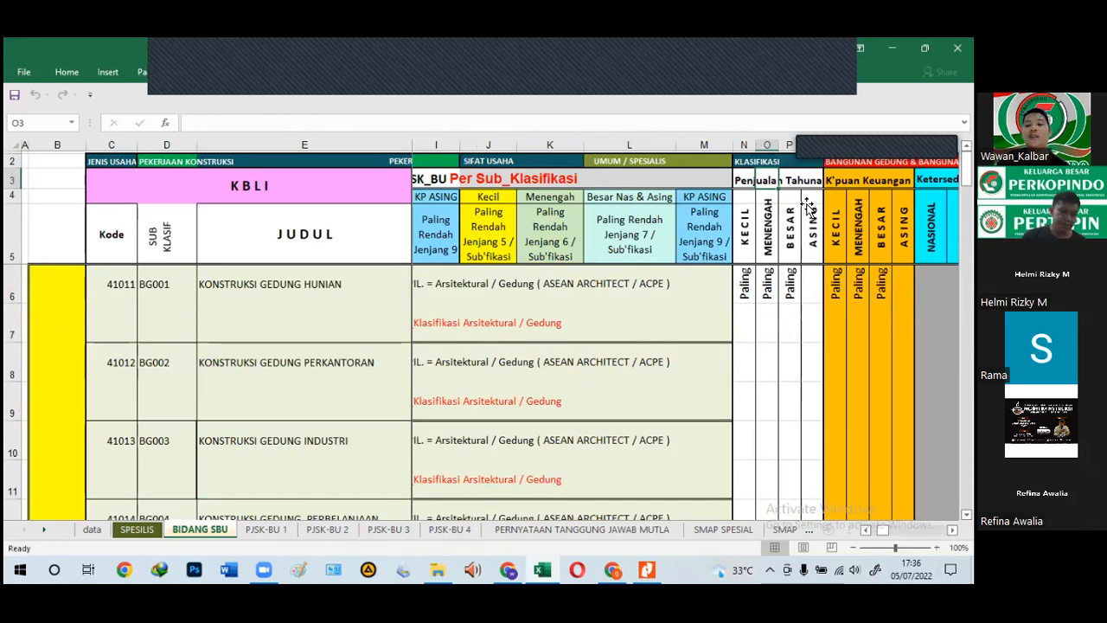
pyautogui.click(746, 180)
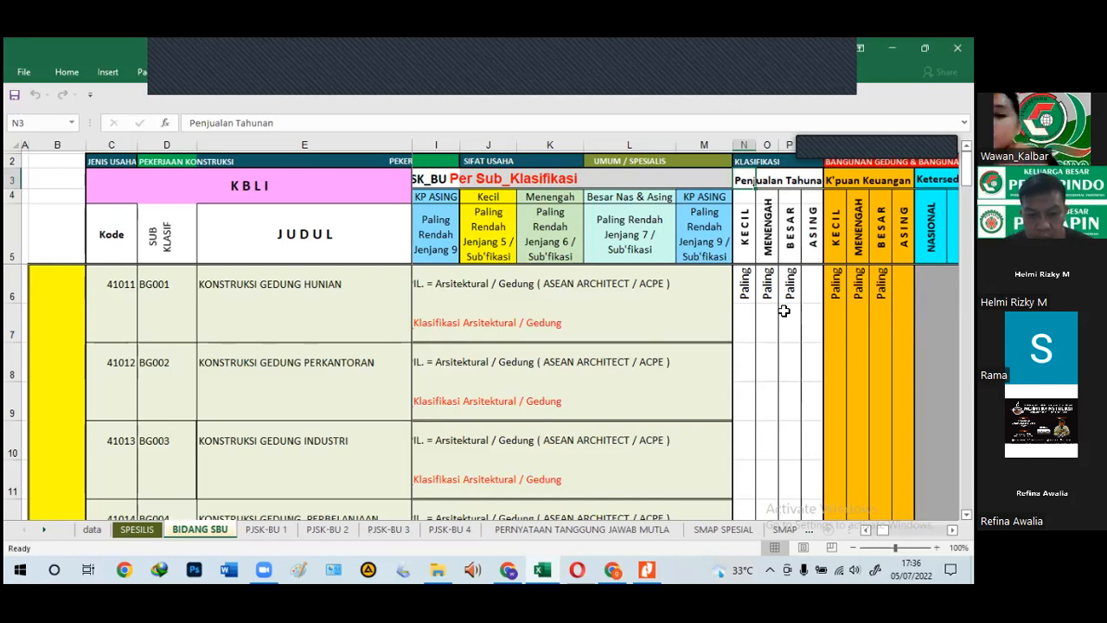
pyautogui.click(741, 290)
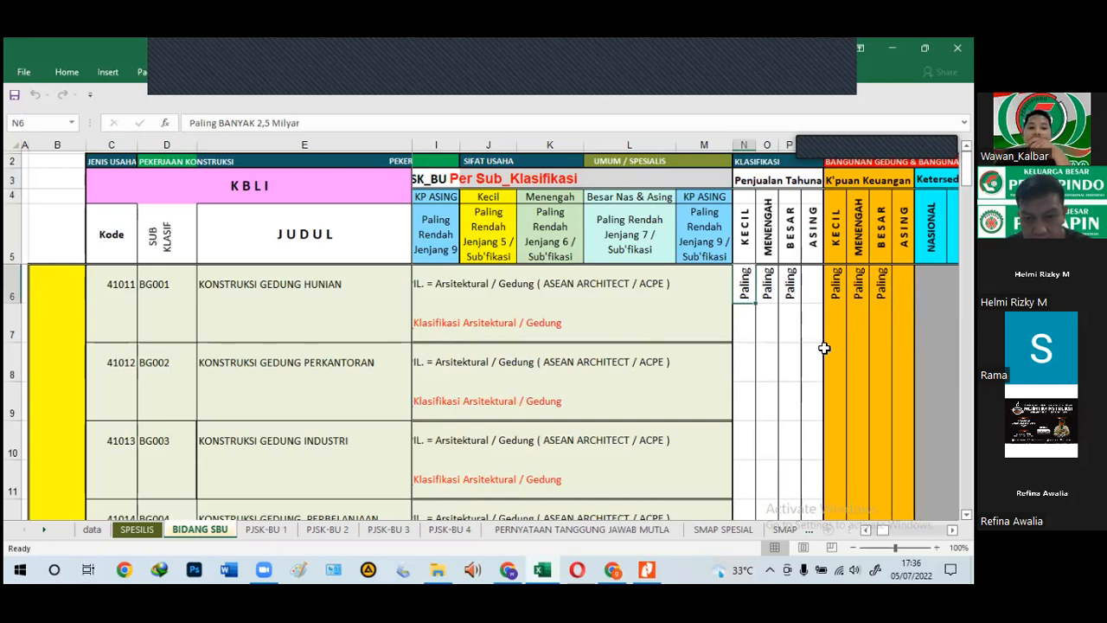
pyautogui.press('Right')
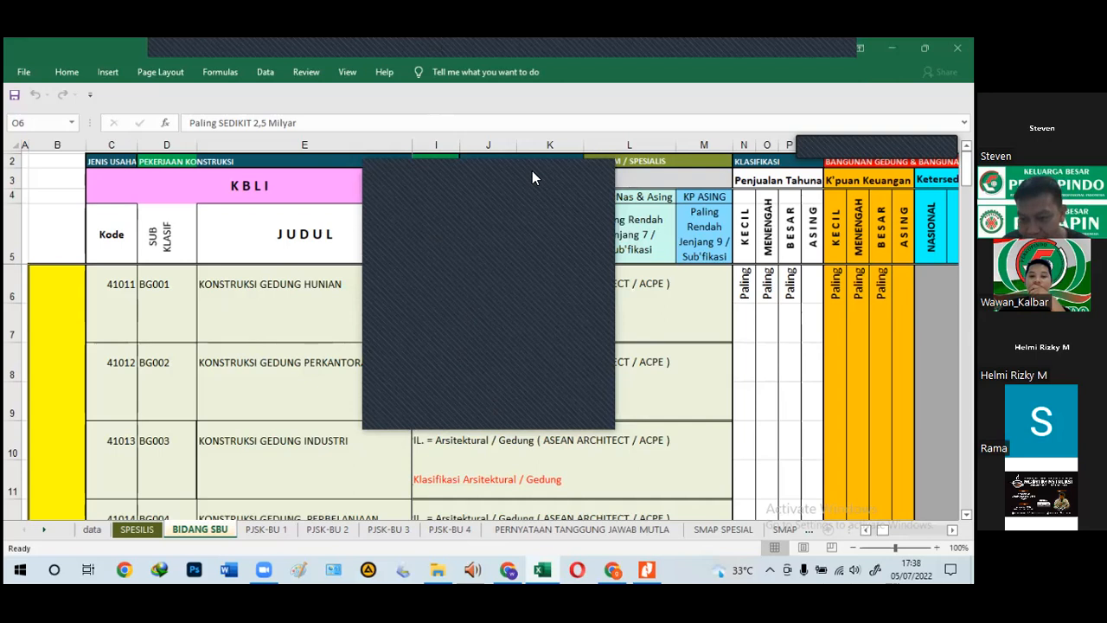
pyautogui.scroll(-10, 285, 338)
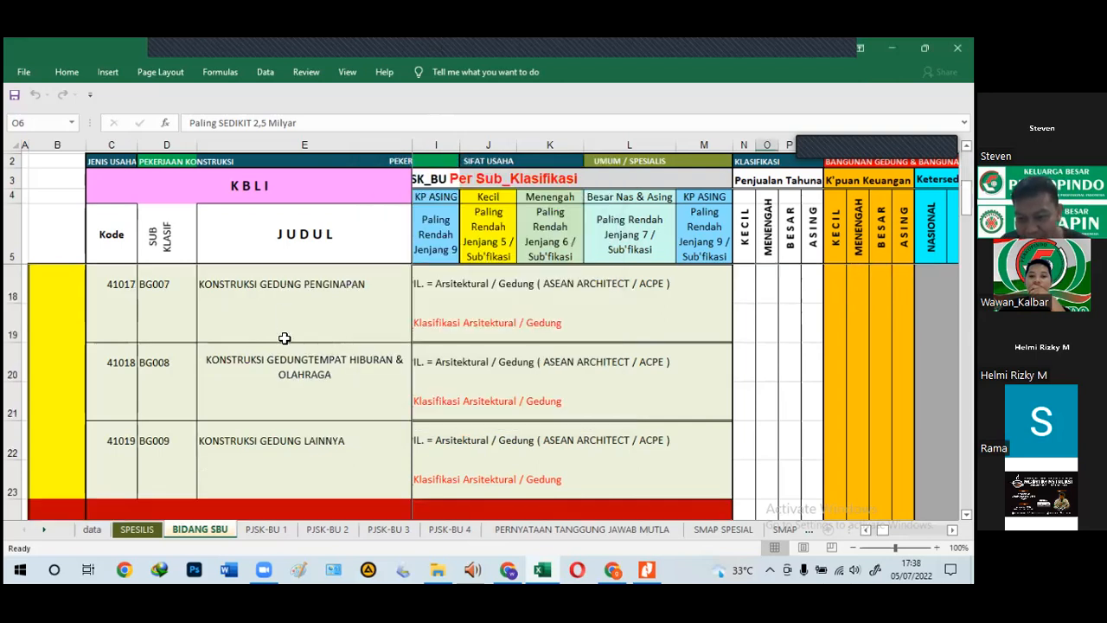
pyautogui.scroll(10, 285, 338)
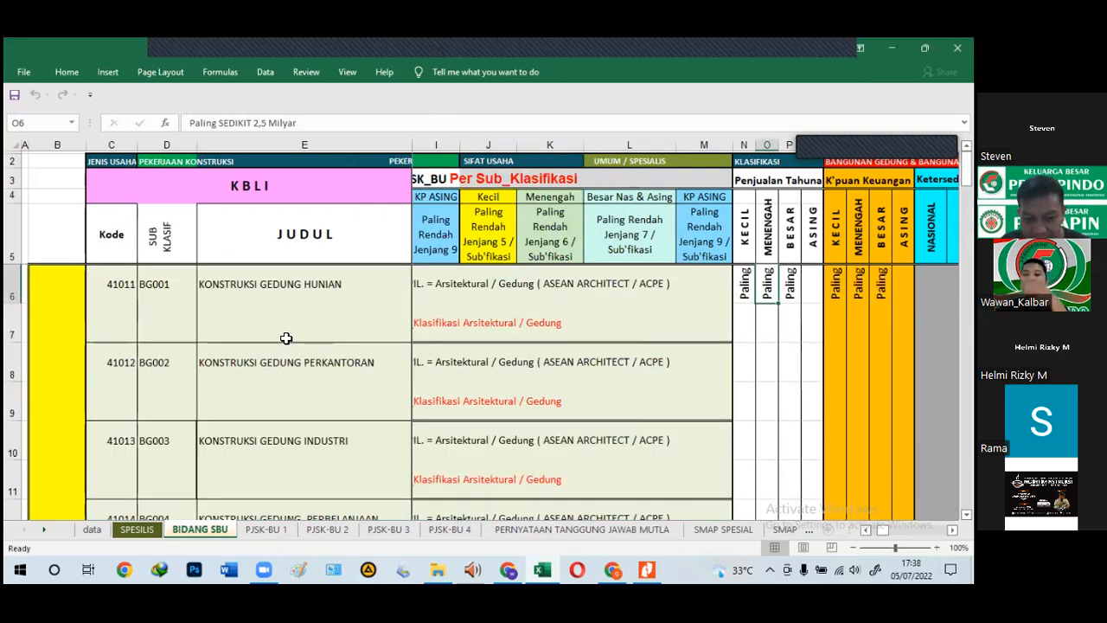